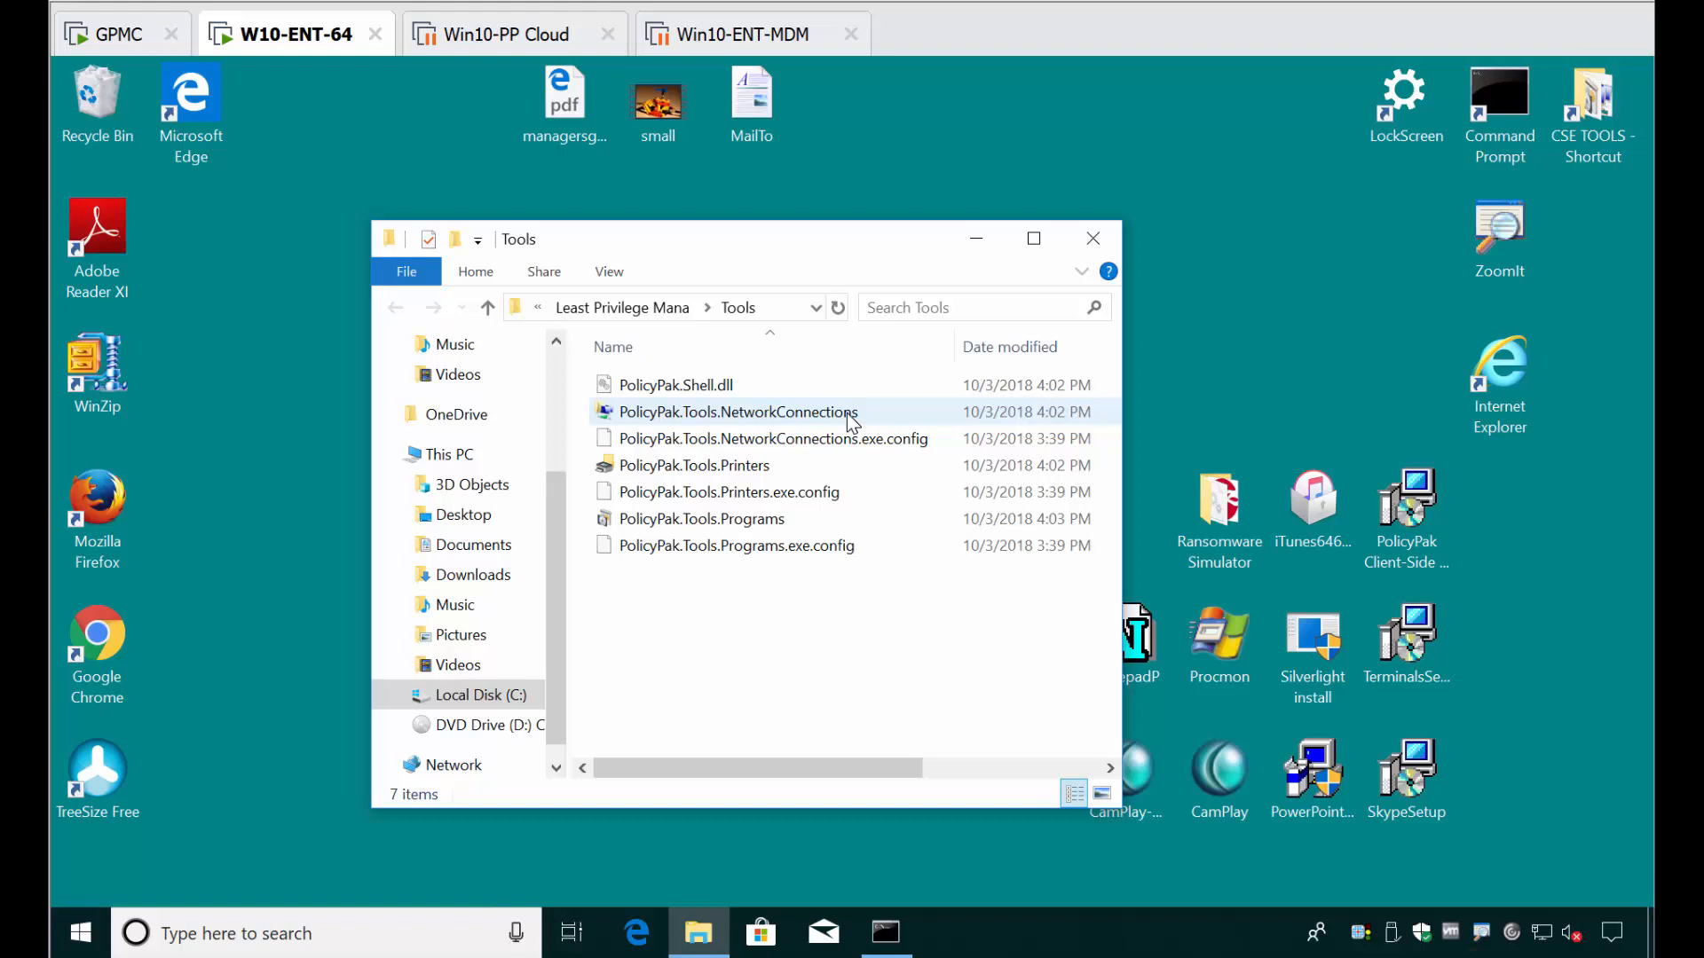
- Try to uninstall Java 8 Update 181 from the PolicyPak Programs tool, dismiss the elevation prompt and close the tool
{"action": "left_click", "coordinate": [1035, 240]}
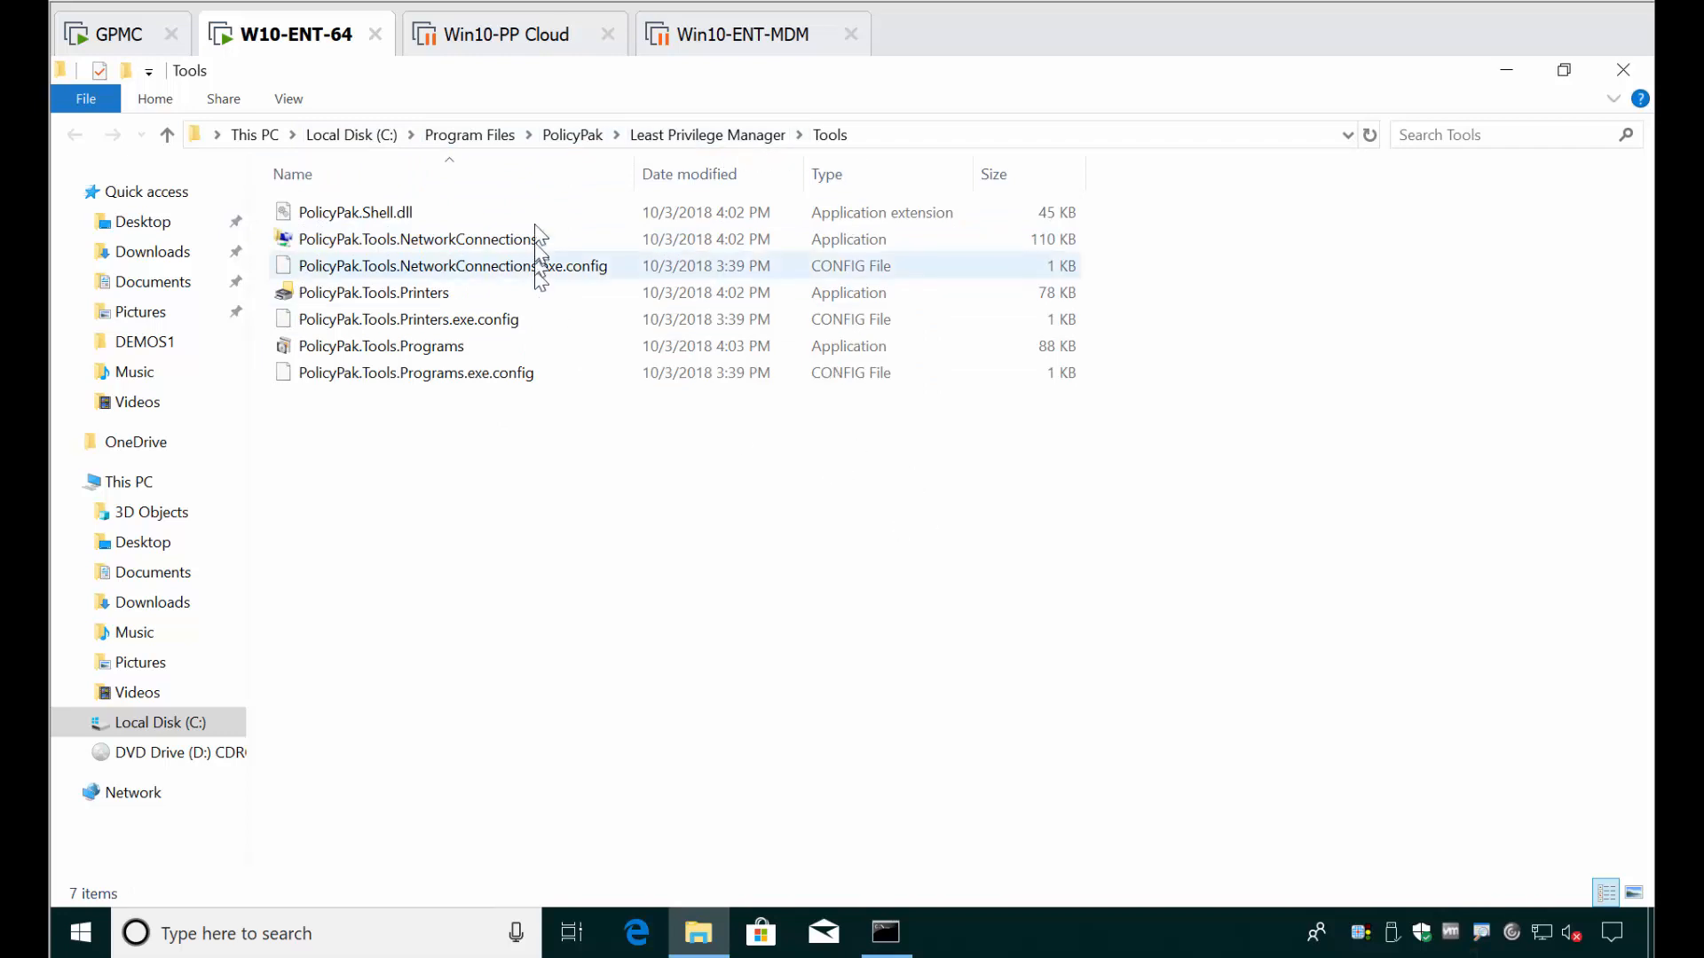
{"action": "left_click_drag", "start_coordinate": [552, 76], "coordinate": [669, 160]}
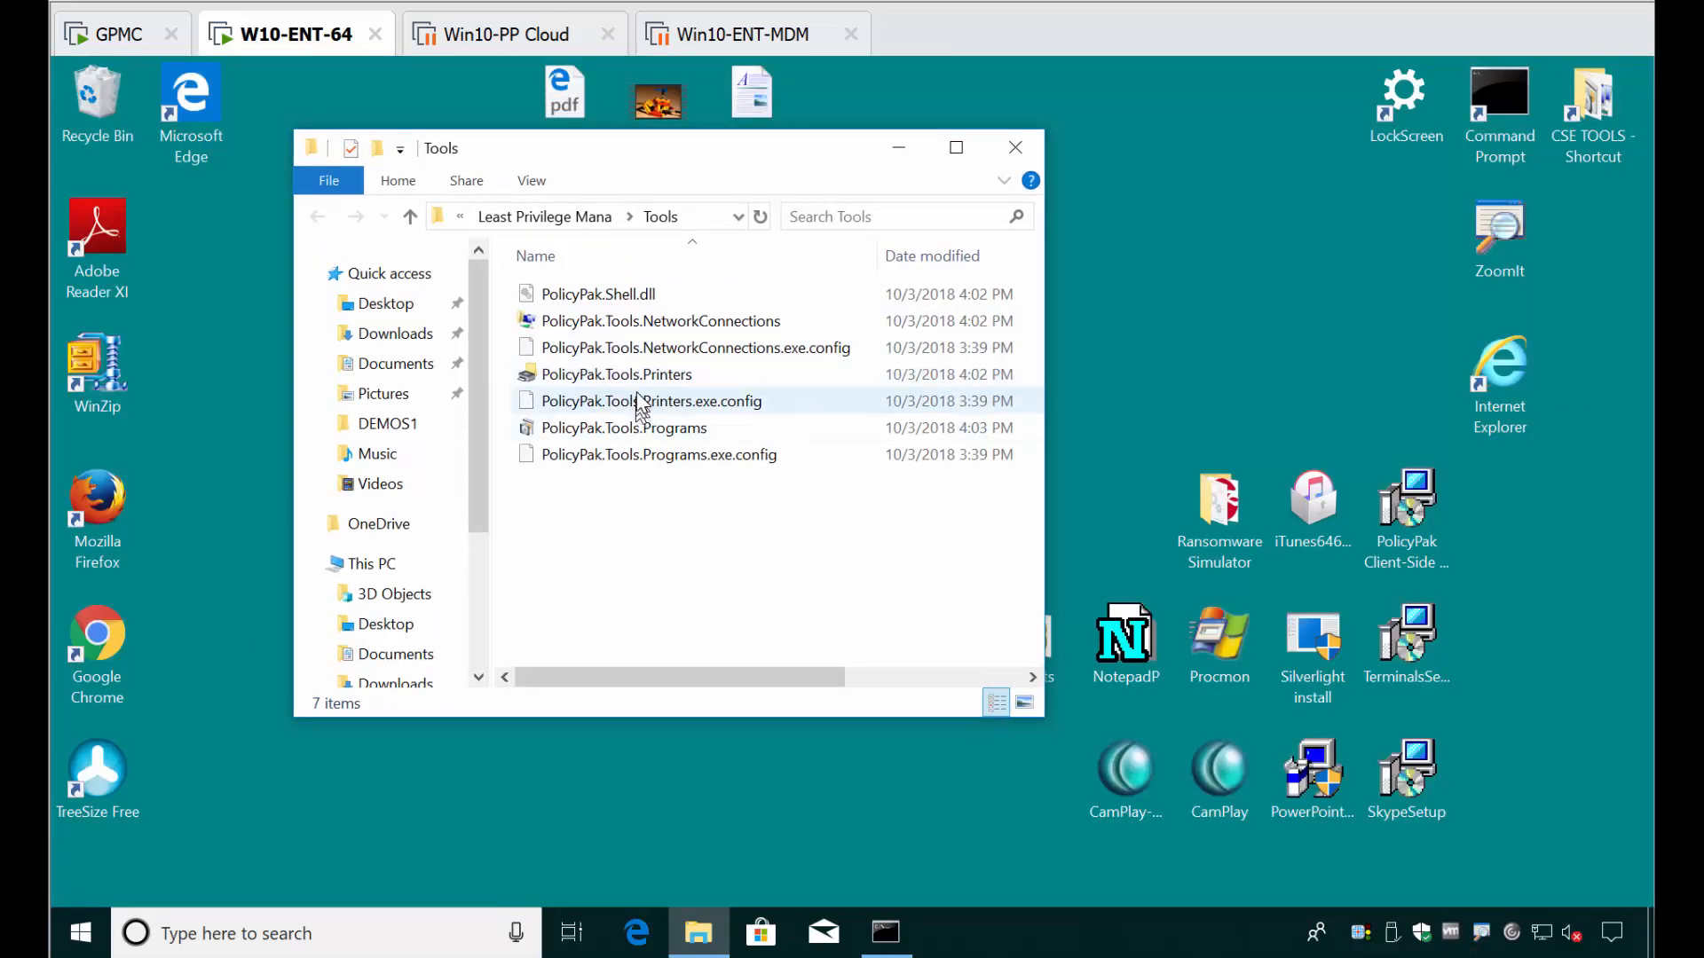
{"action": "double_click", "coordinate": [643, 431]}
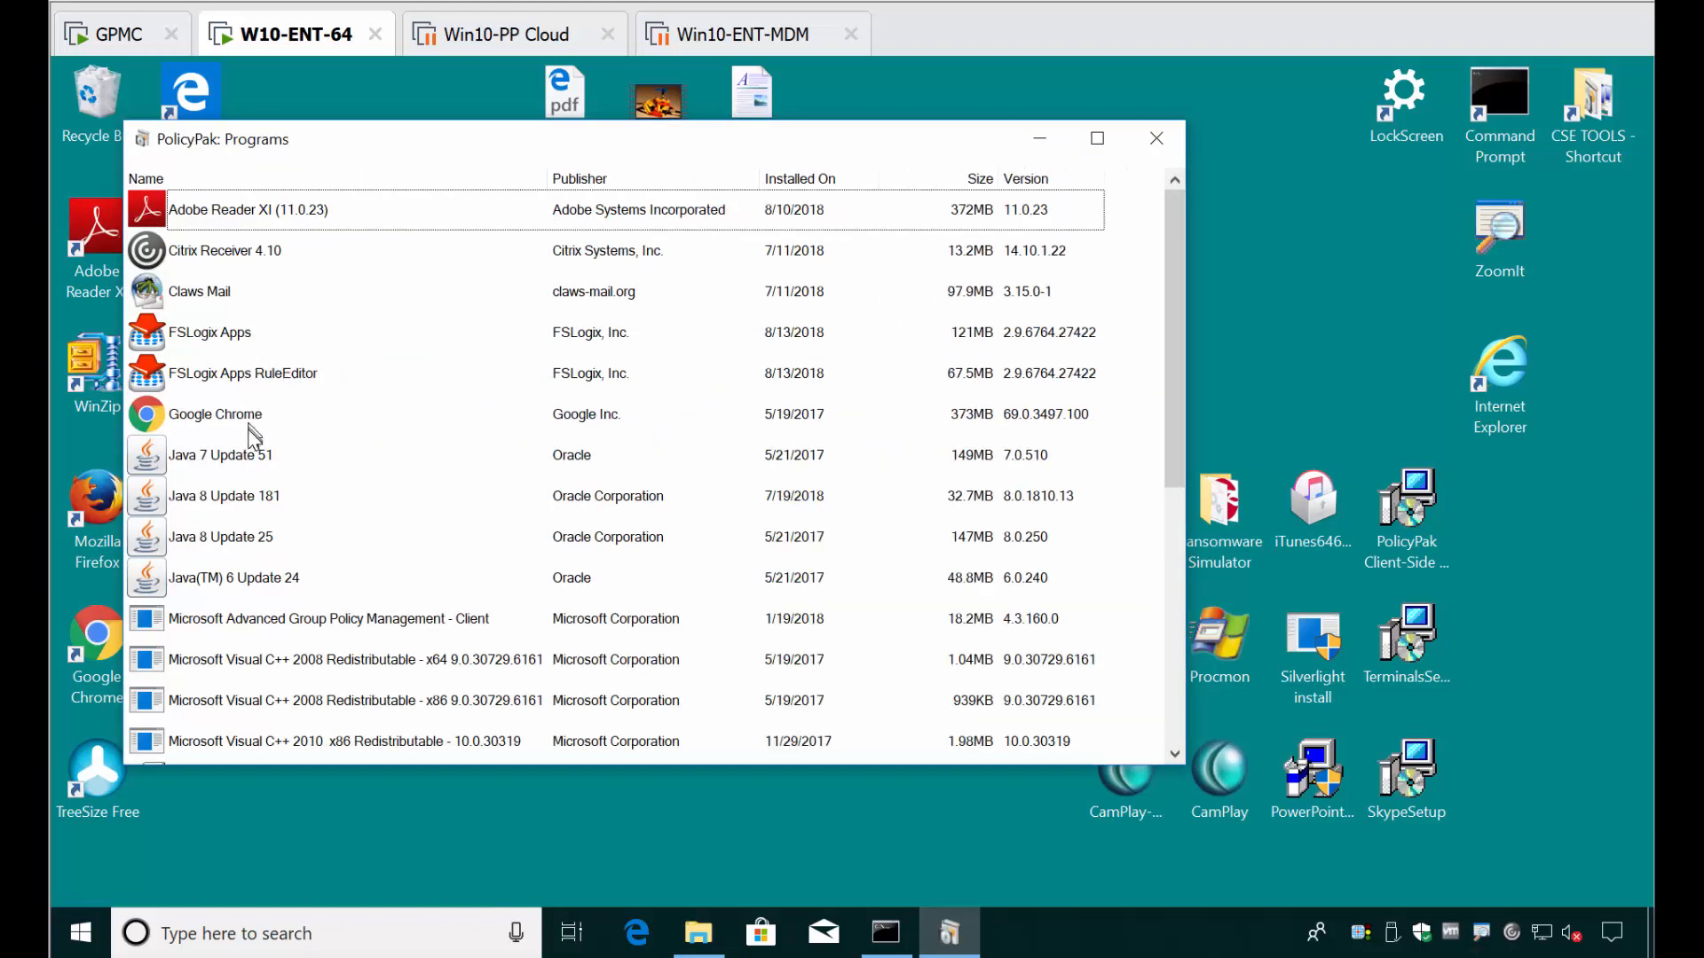
{"action": "left_click", "coordinate": [265, 502]}
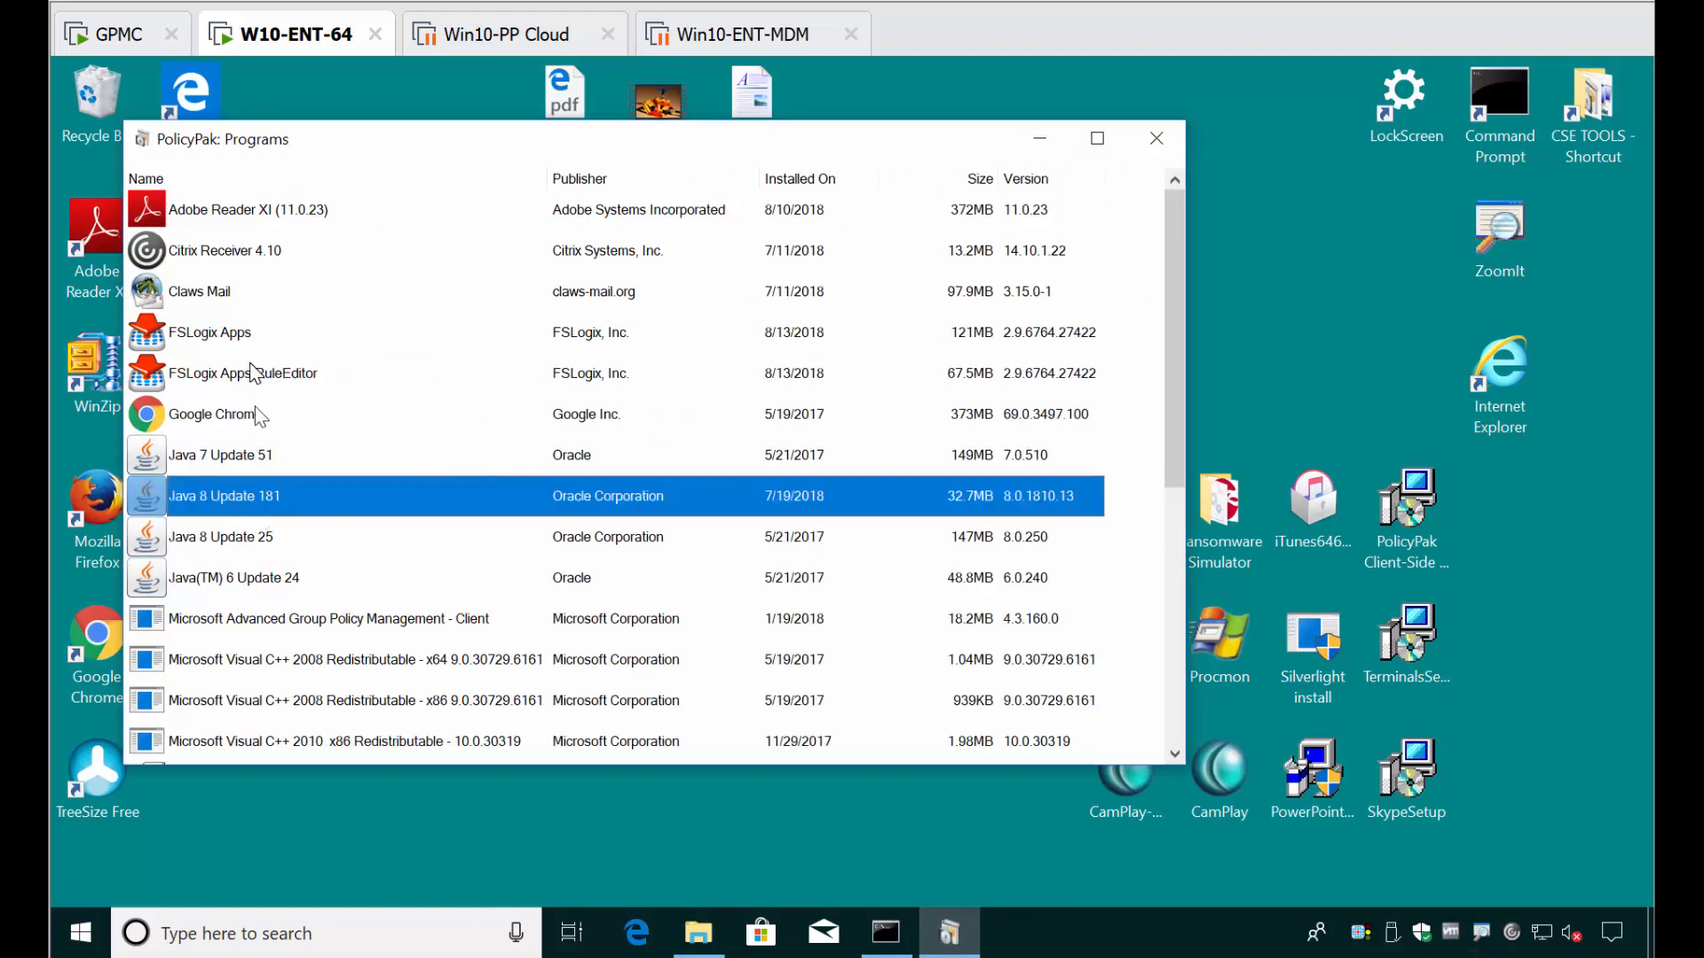
{"action": "right_click", "coordinate": [265, 503]}
{"action": "left_click", "coordinate": [297, 512]}
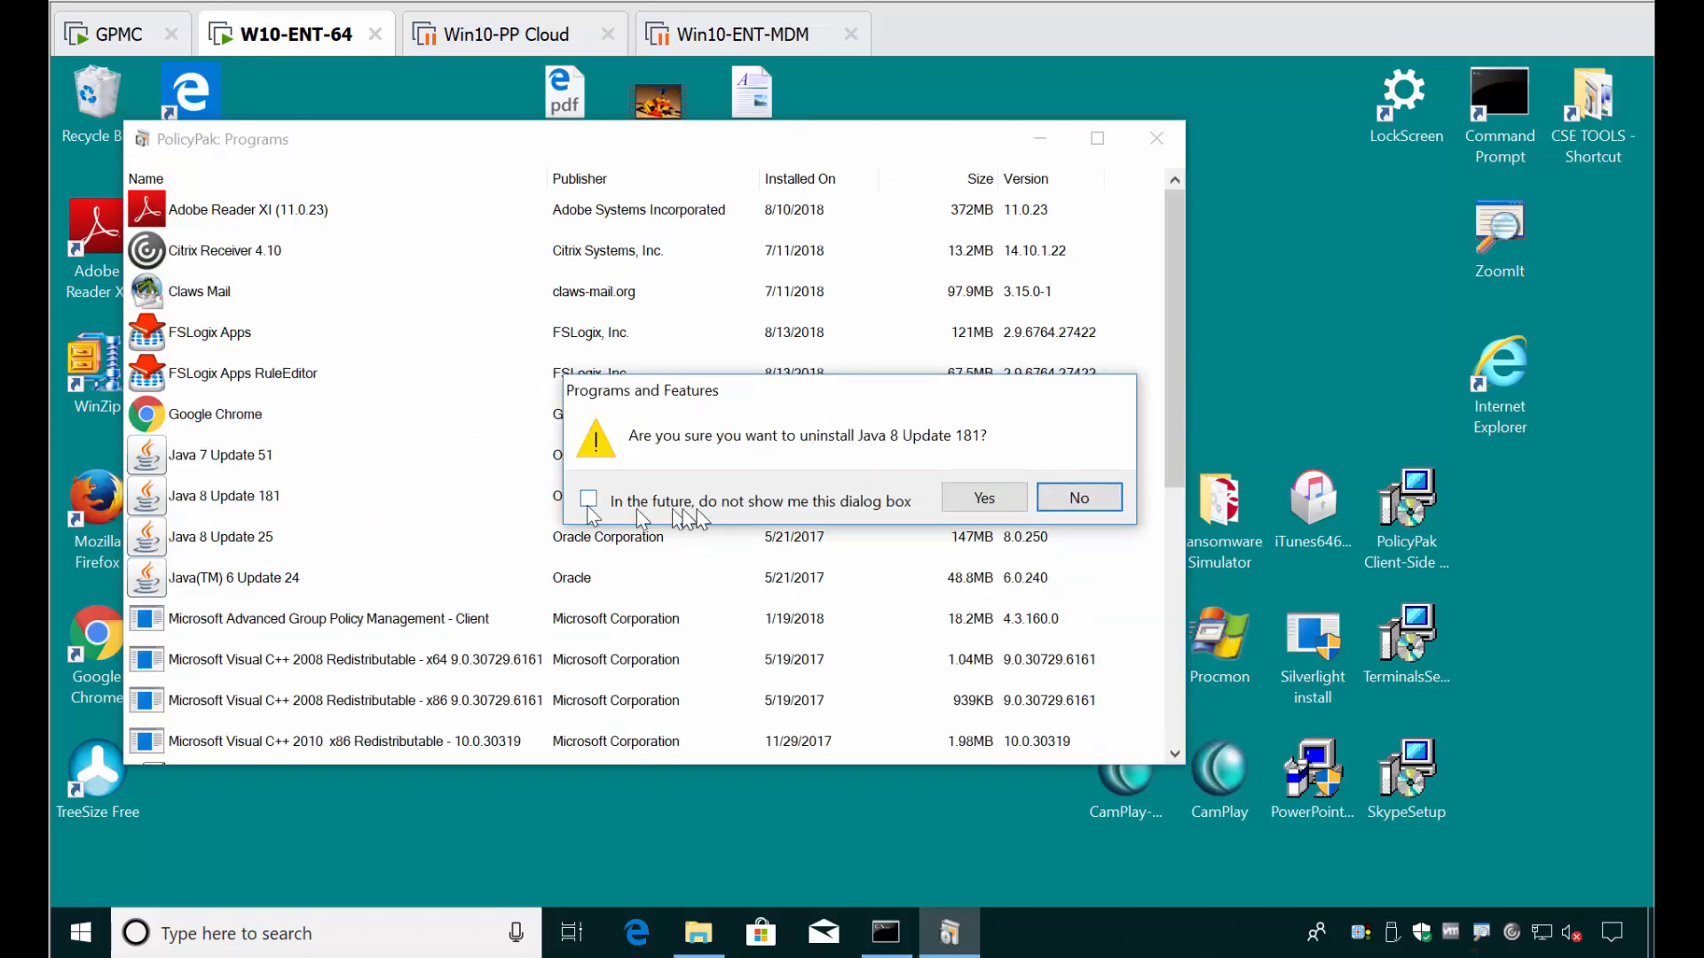
{"action": "left_click", "coordinate": [1012, 501]}
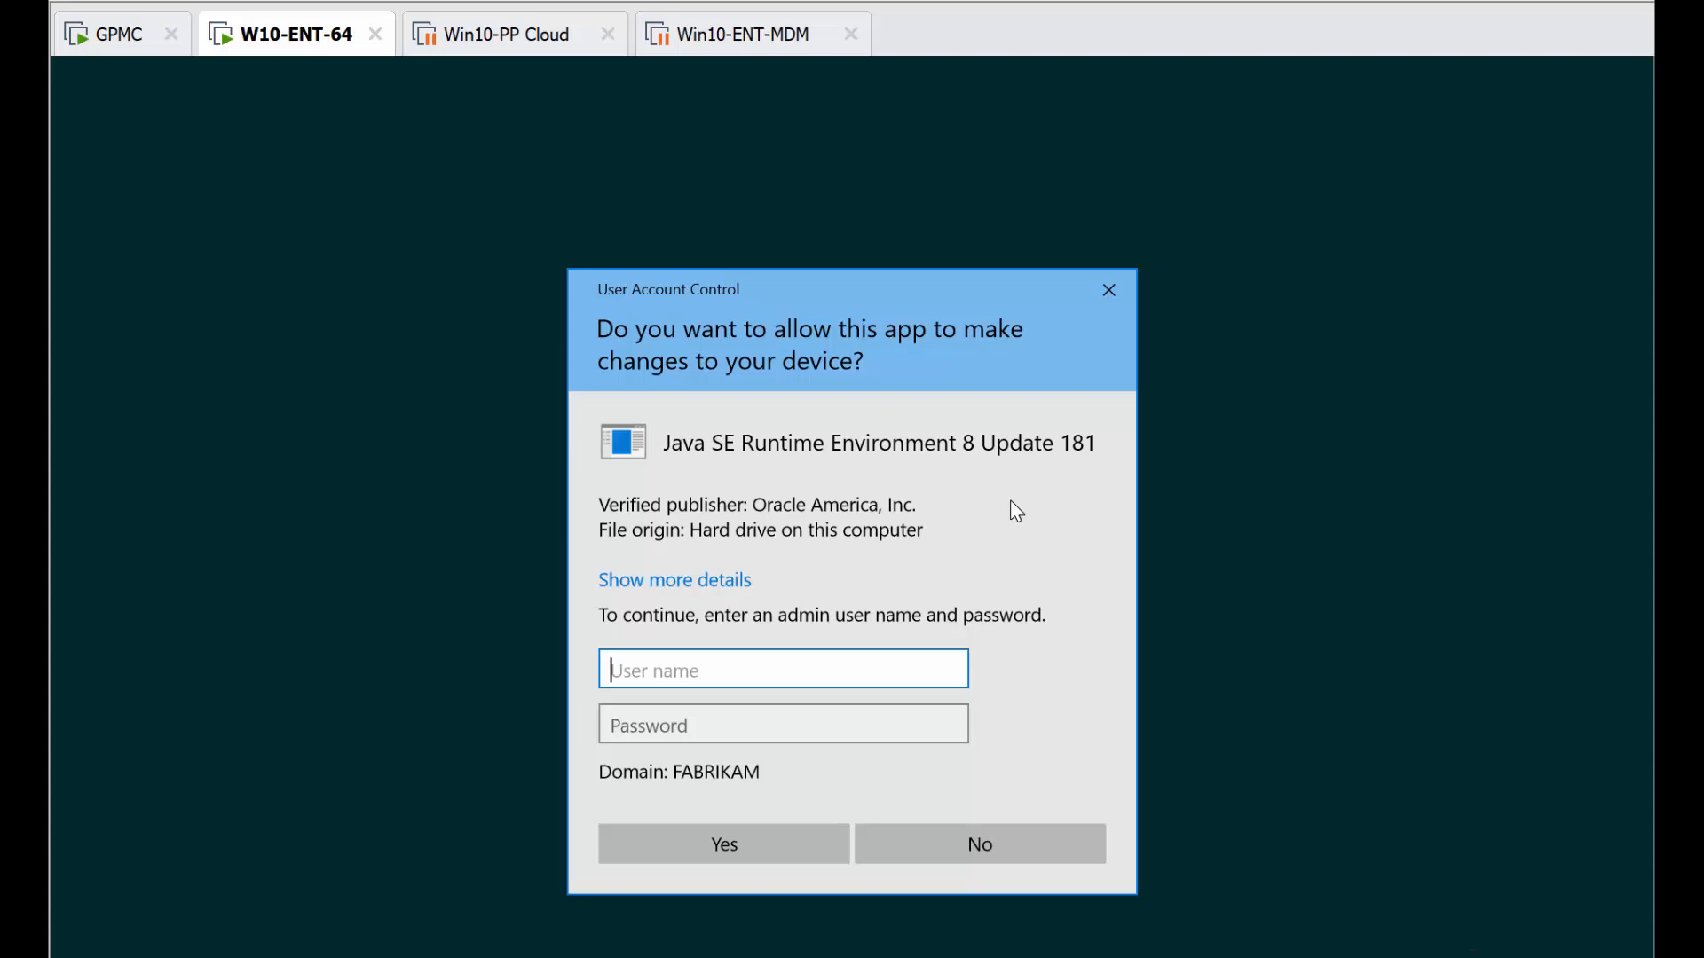
{"action": "key", "text": "Escape"}
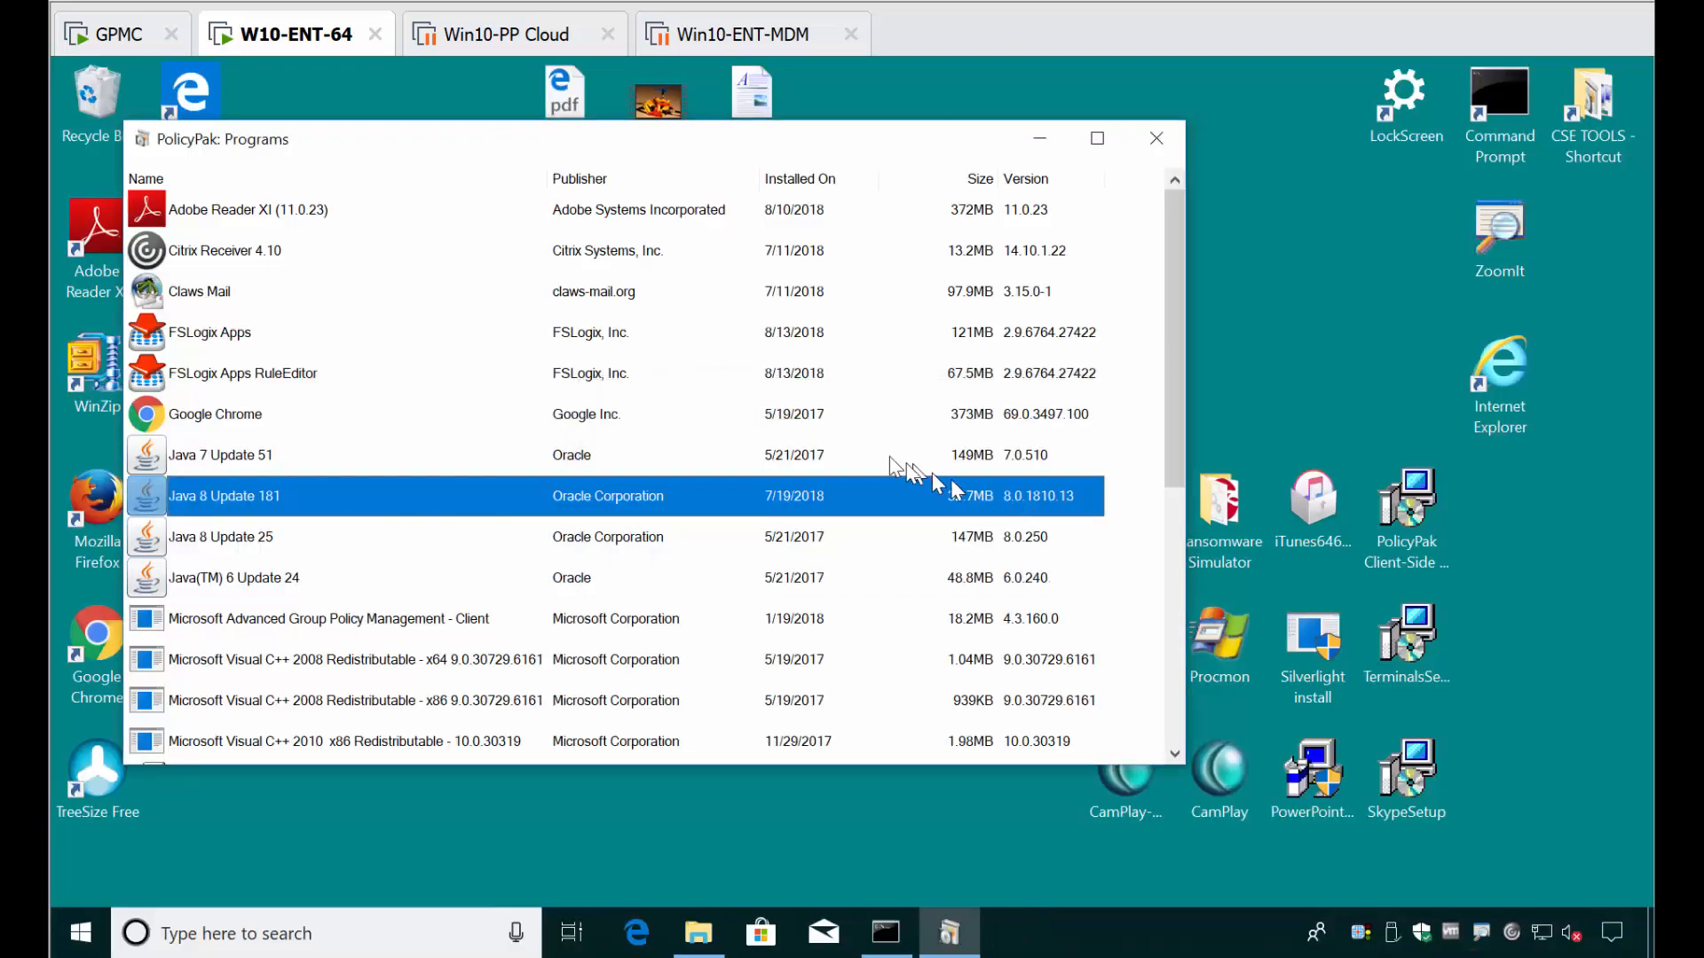
{"action": "left_click", "coordinate": [1144, 144]}
- Try to open the Ethernet0 properties in the PolicyPak Network Connections tool, dismiss the elevation prompt and close the tool
{"action": "left_click", "coordinate": [655, 475]}
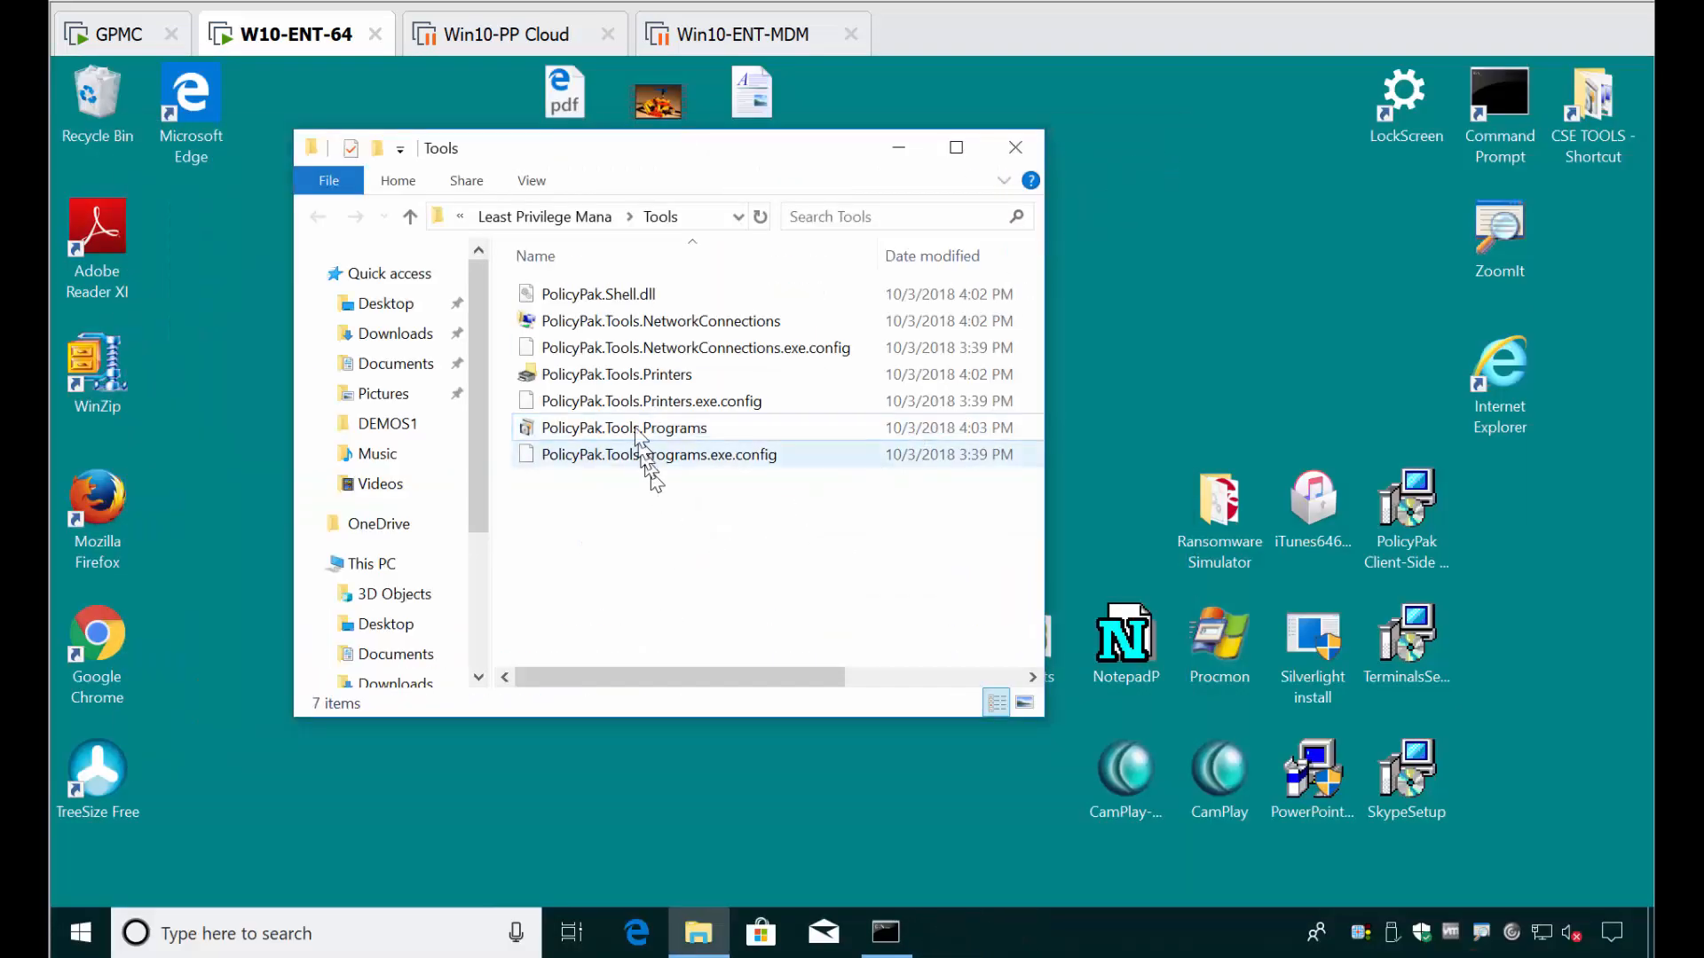
{"action": "double_click", "coordinate": [635, 323]}
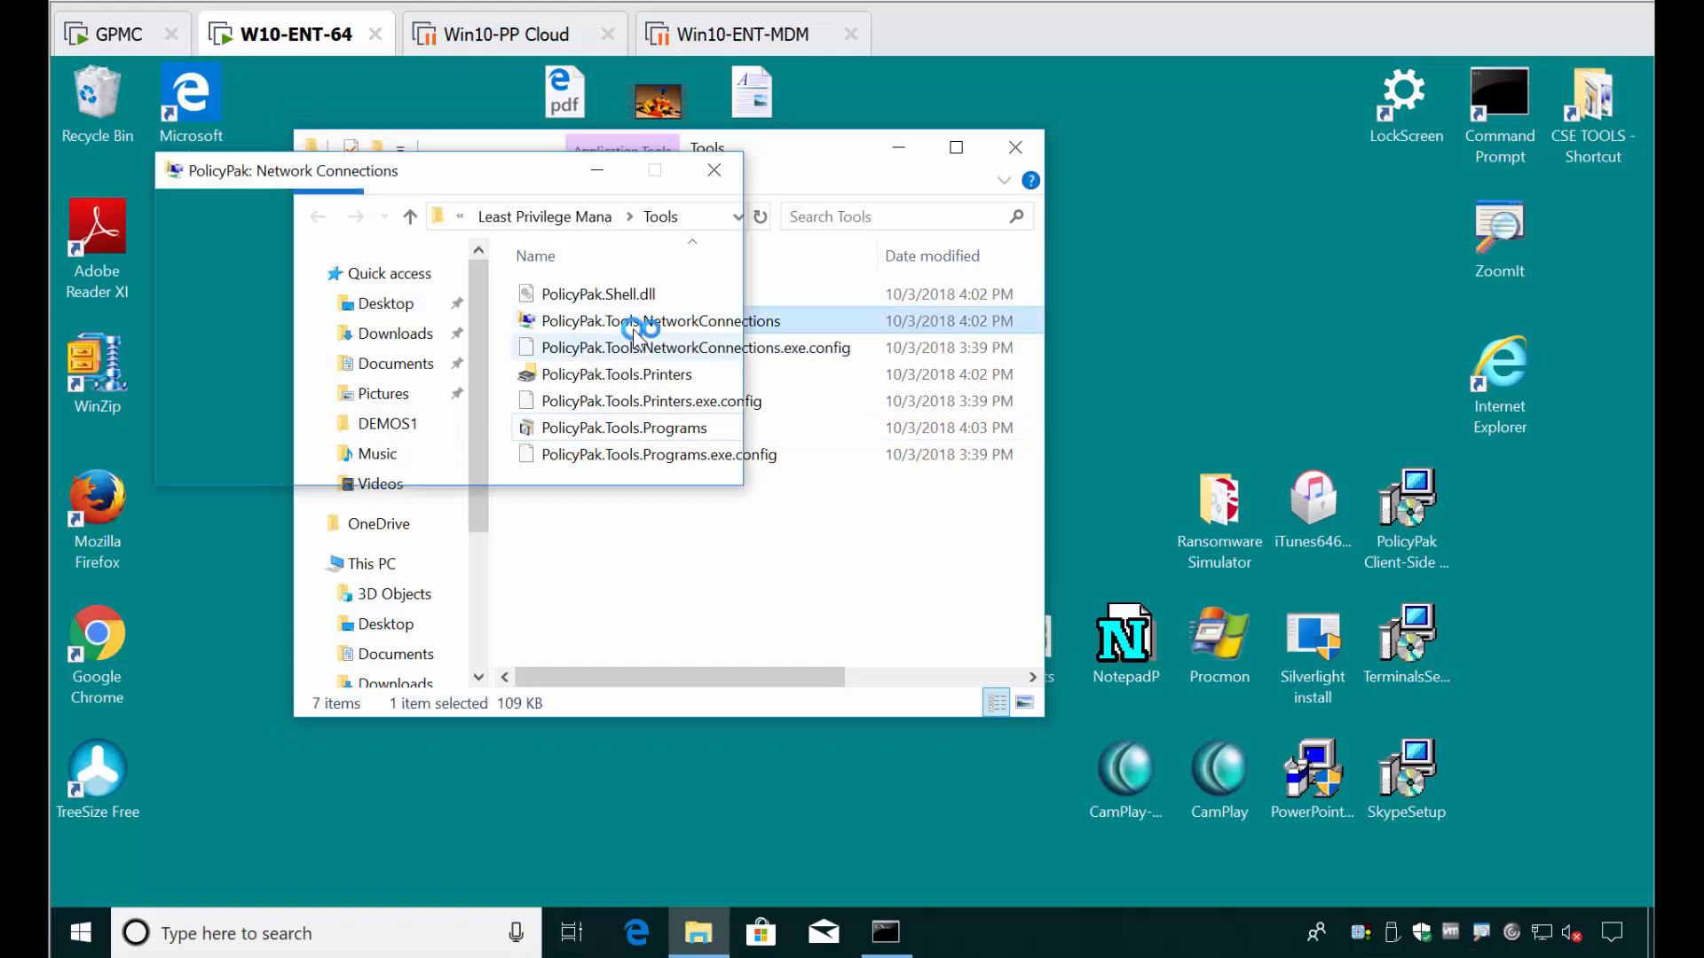
{"action": "right_click", "coordinate": [220, 229]}
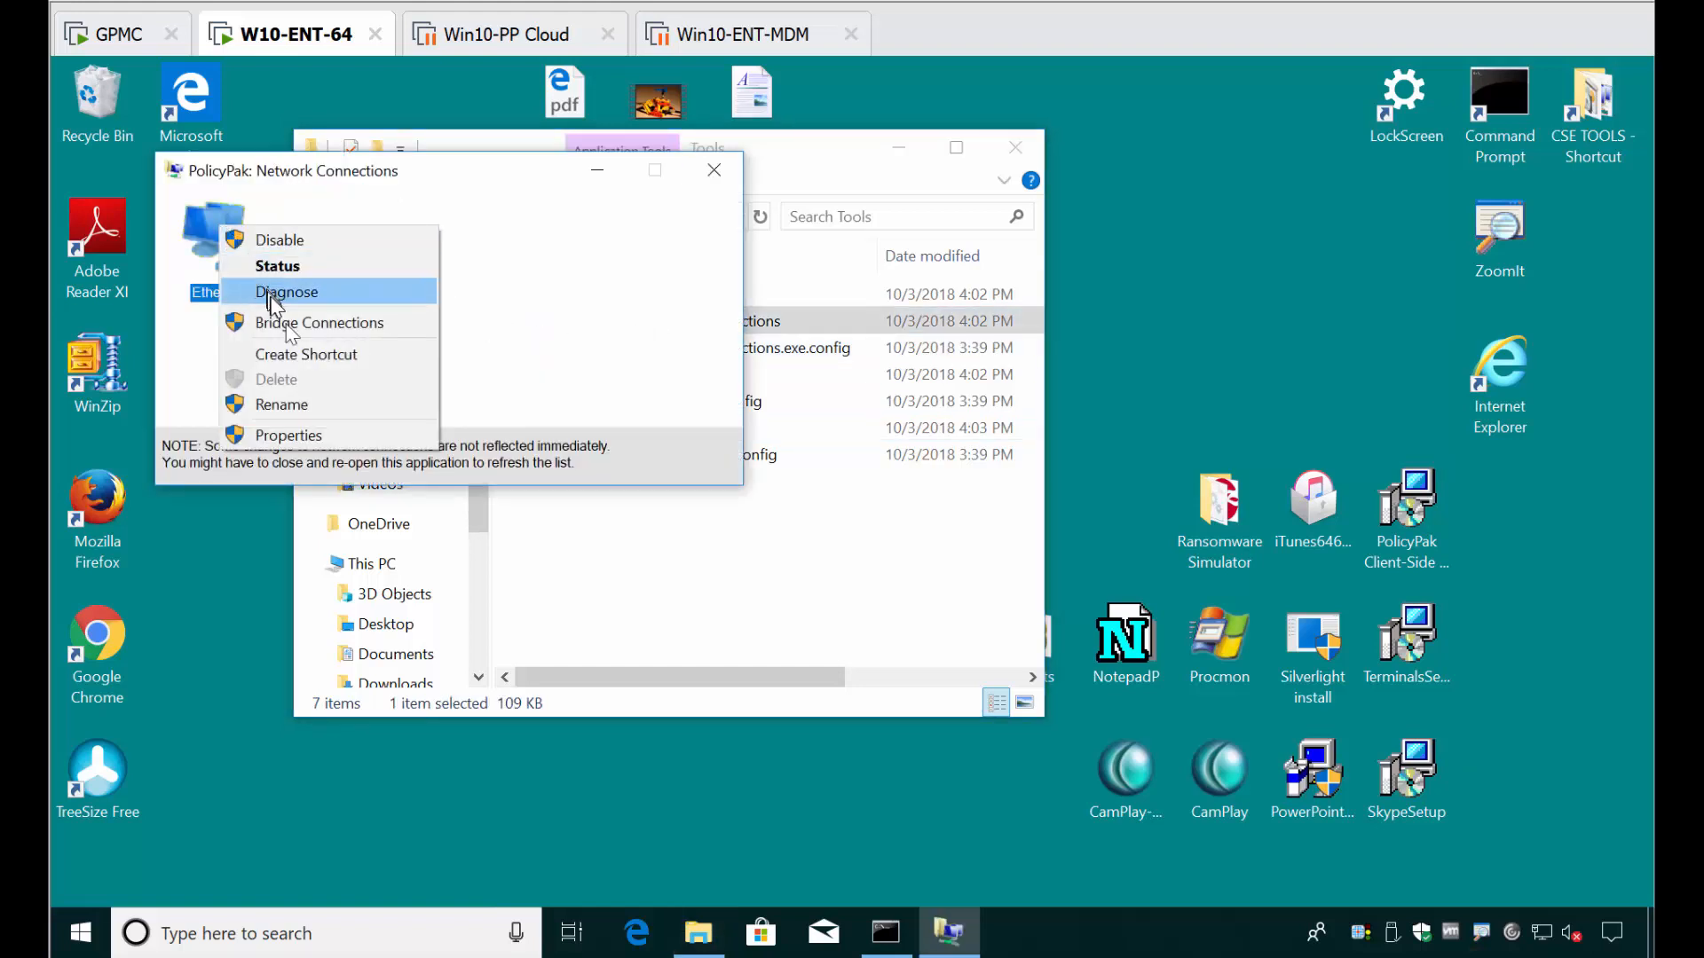
{"action": "left_click", "coordinate": [315, 434]}
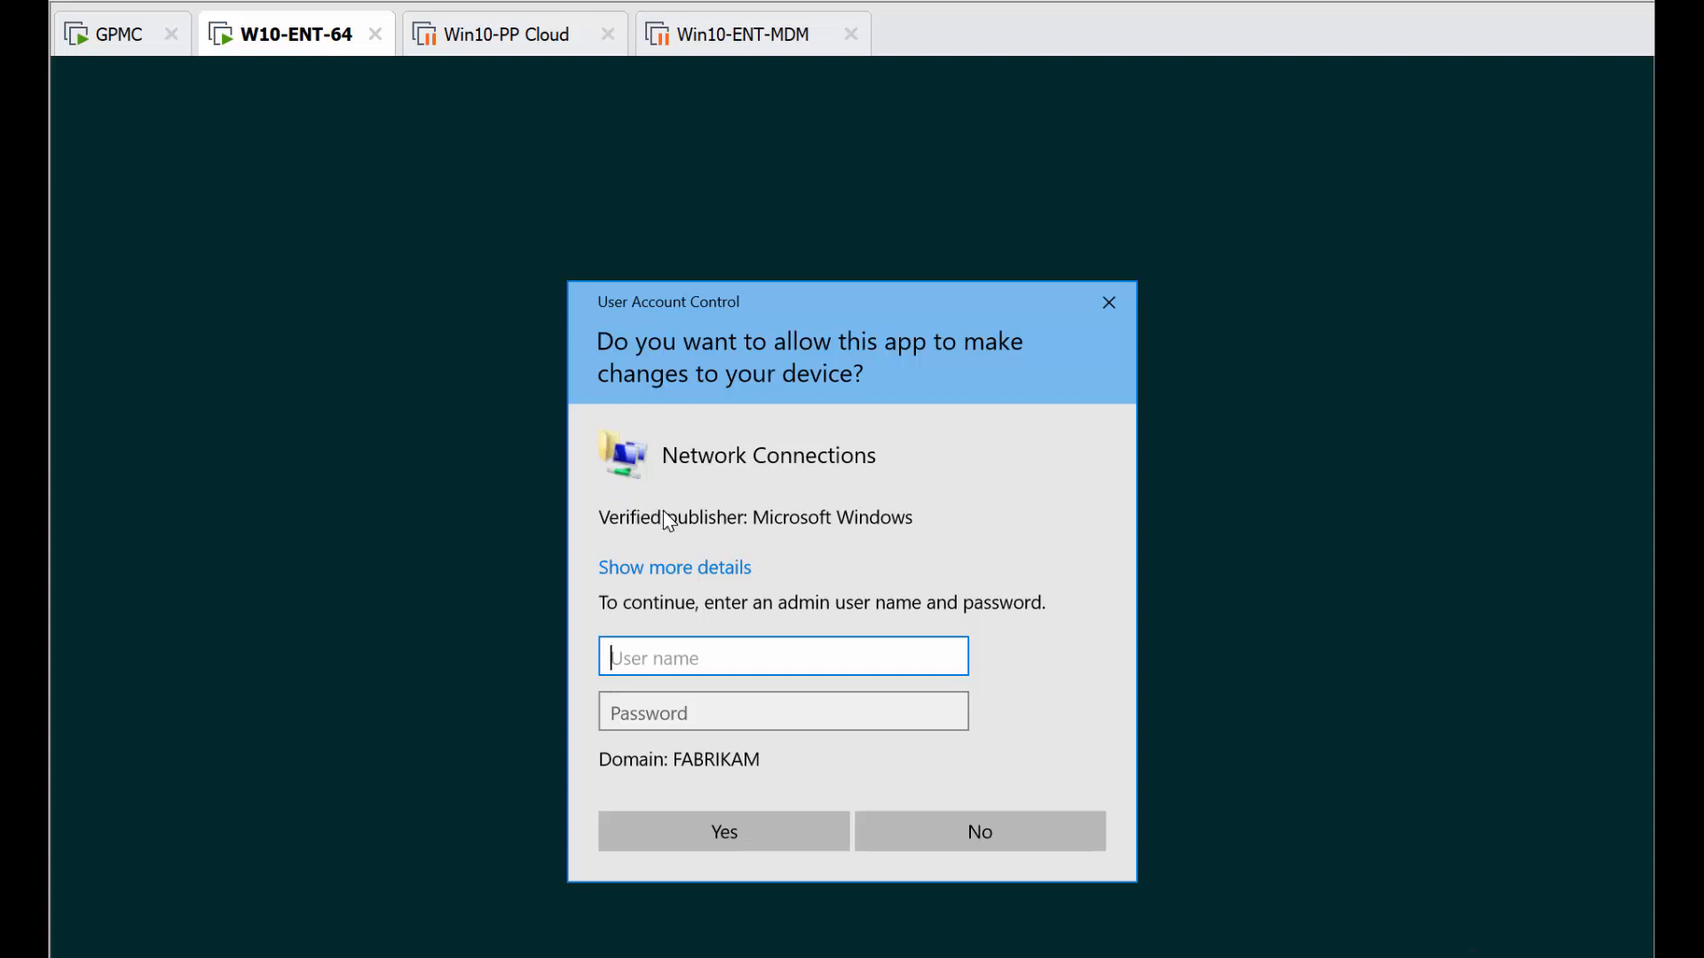
{"action": "key", "text": "Escape"}
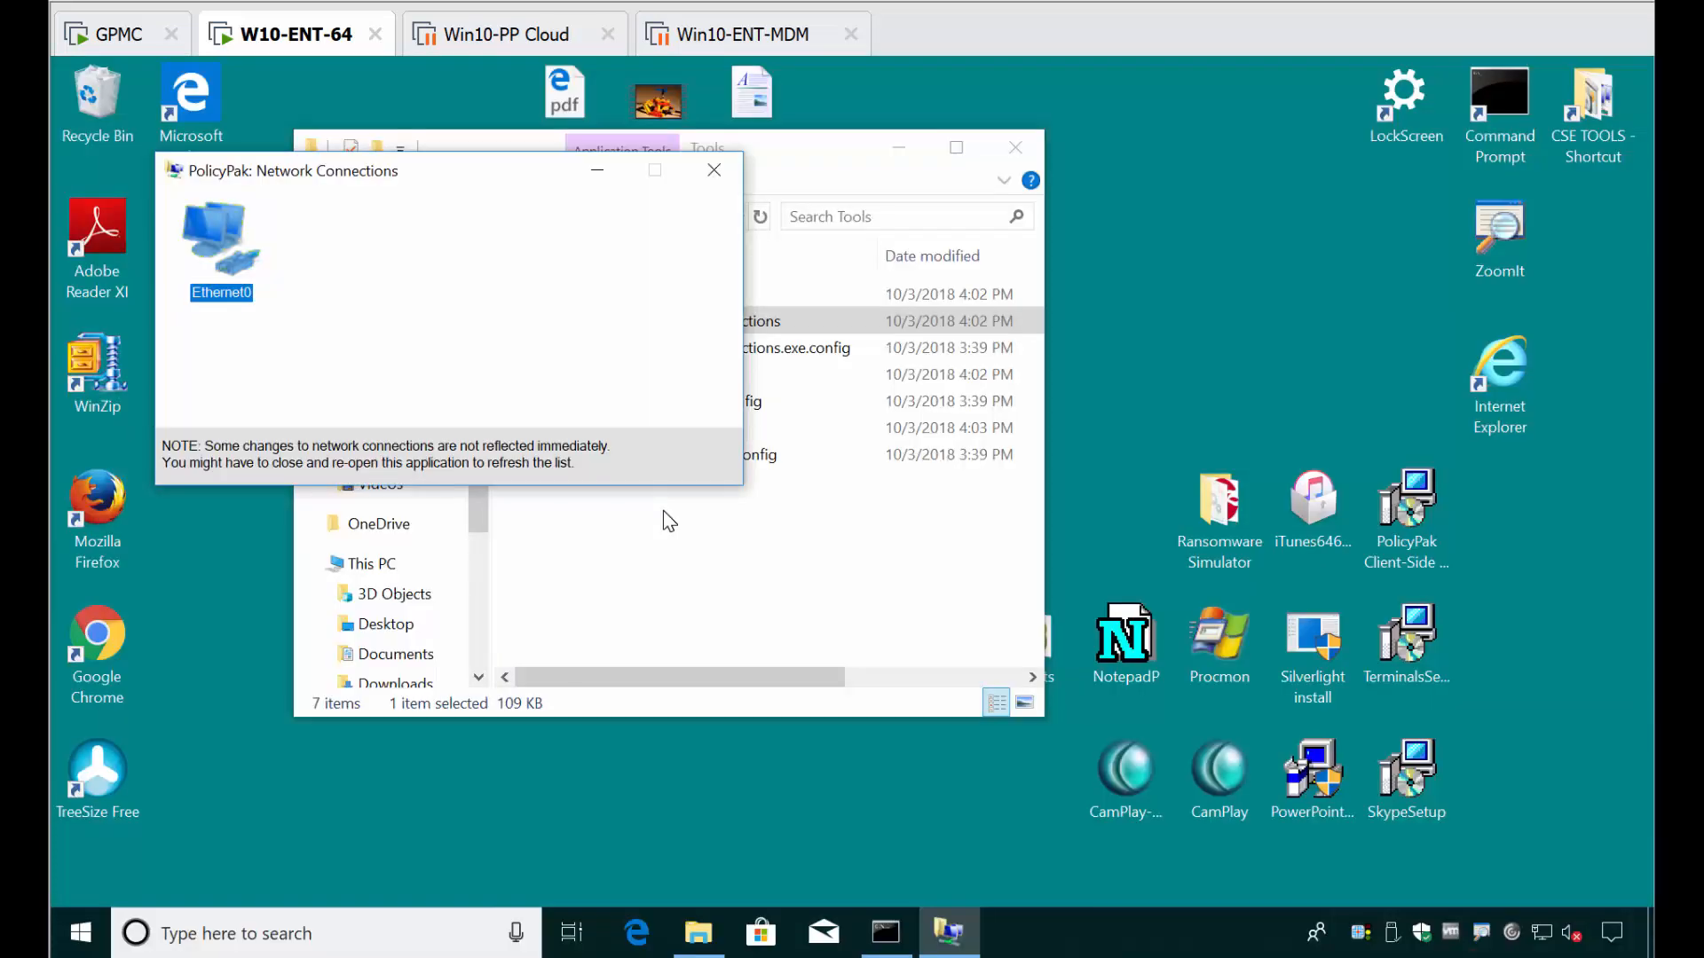
{"action": "left_click", "coordinate": [700, 163]}
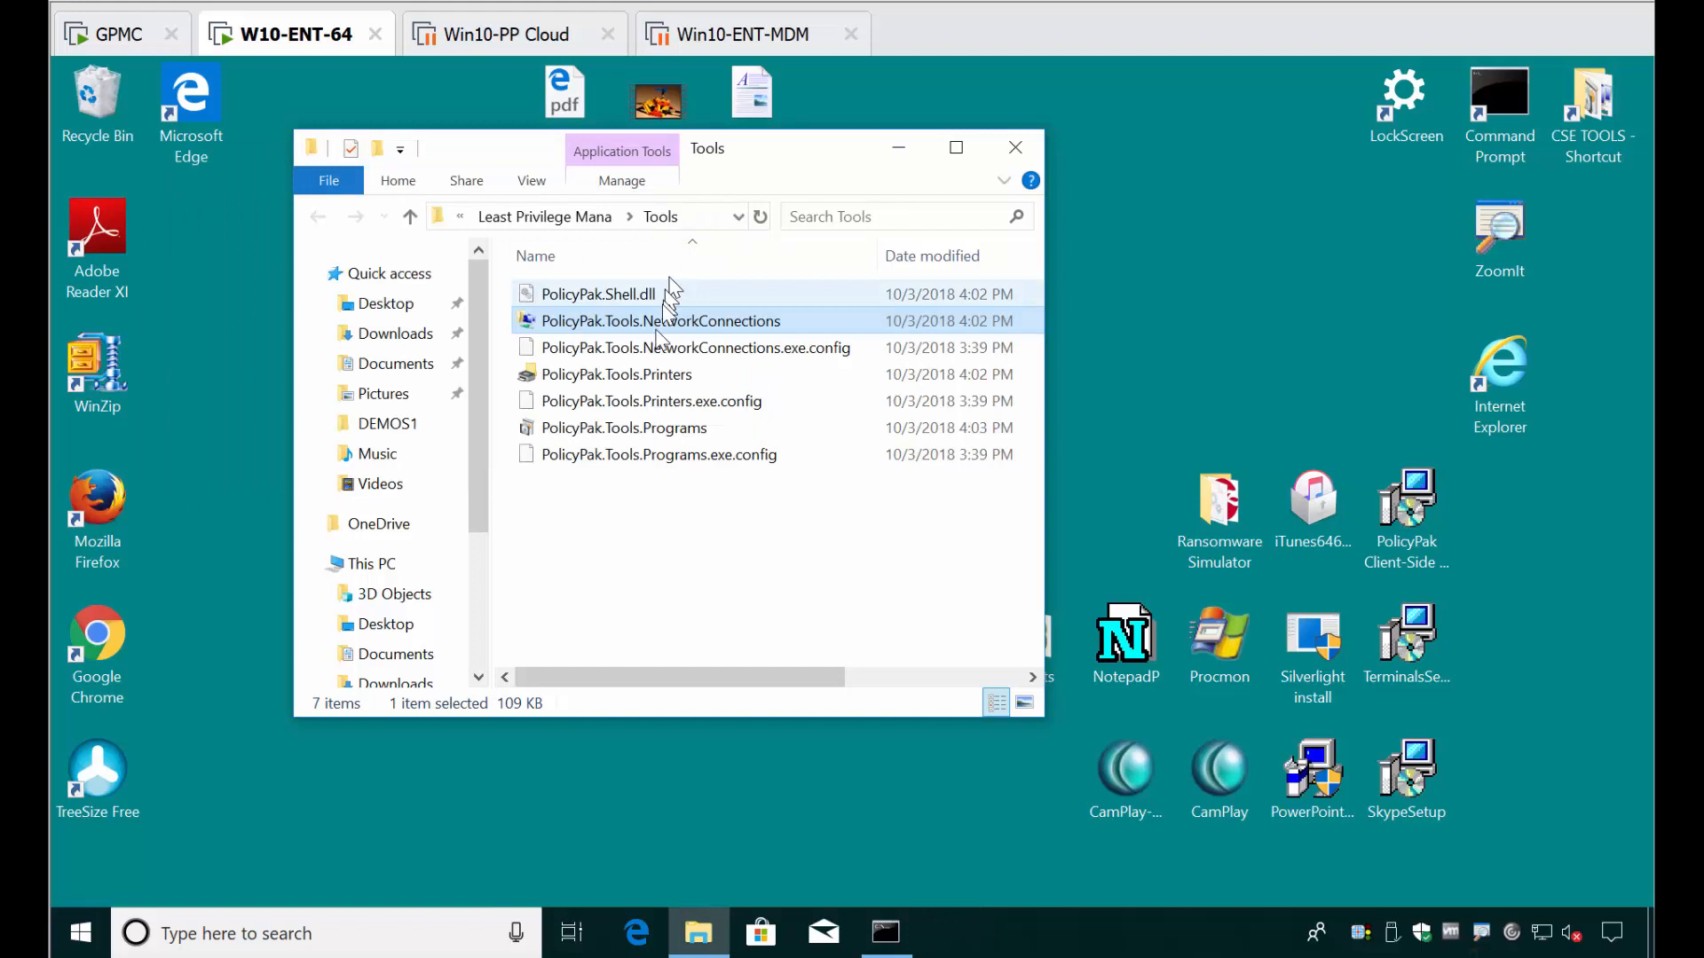
- Examine the administrator options for Microsoft XPS Document Writer in the PolicyPak Printers tool and close the tool
{"action": "double_click", "coordinate": [651, 377]}
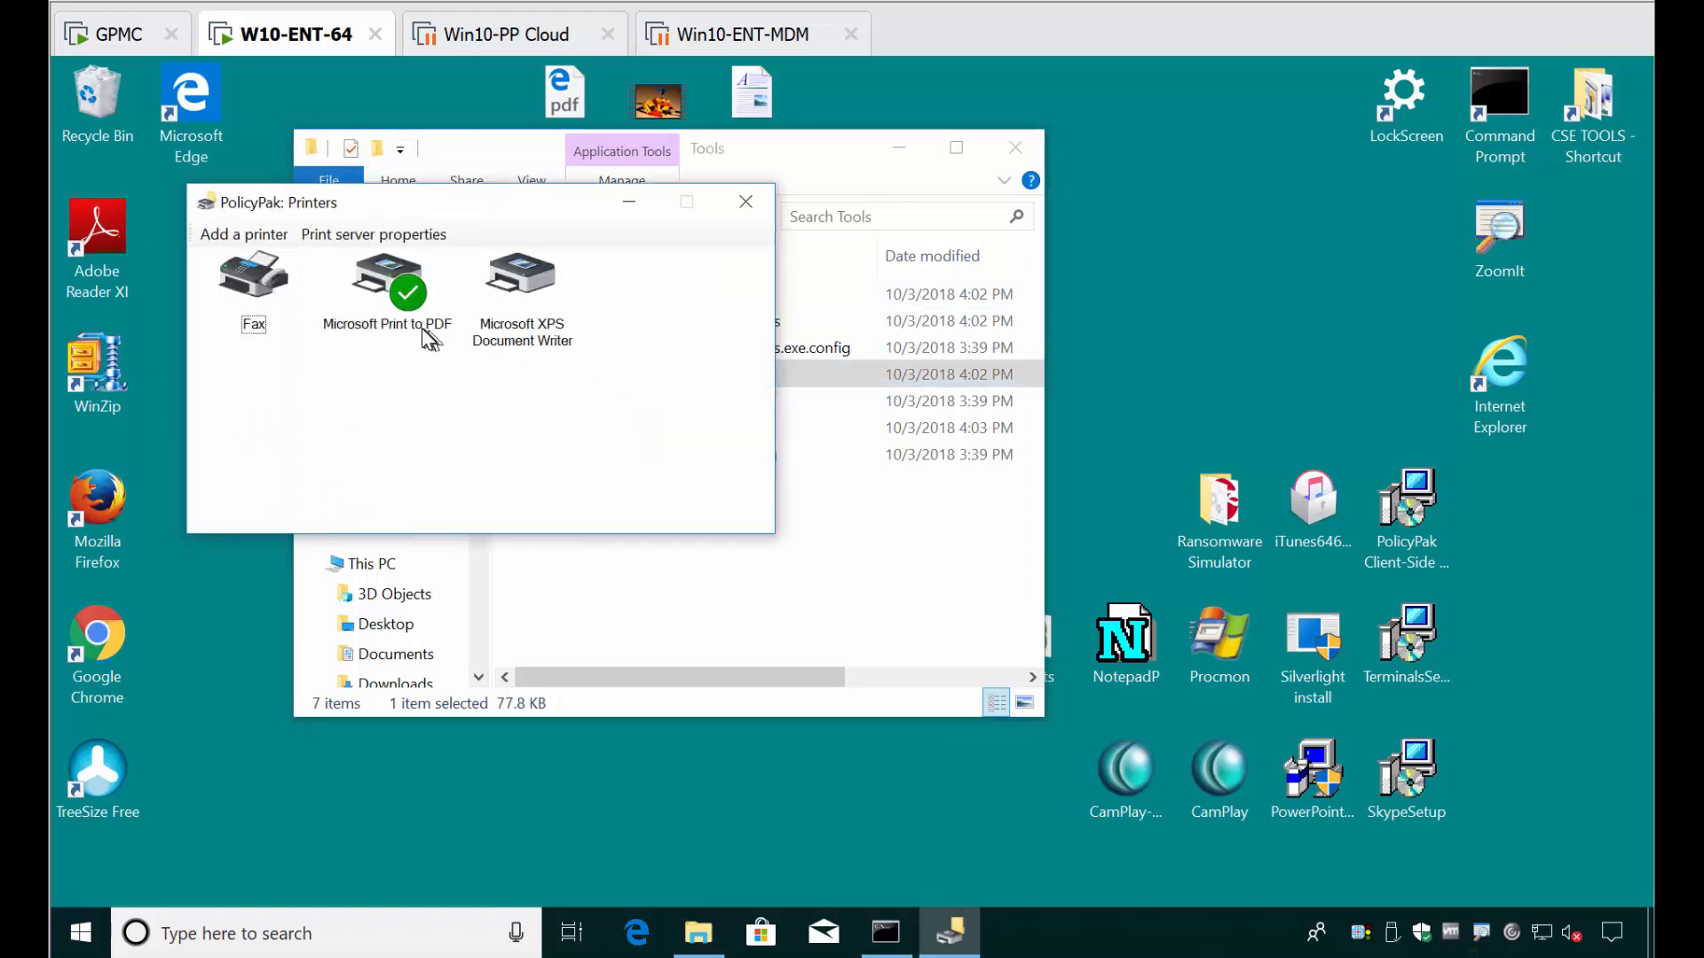
{"action": "left_click", "coordinate": [517, 289]}
{"action": "right_click", "coordinate": [519, 288]}
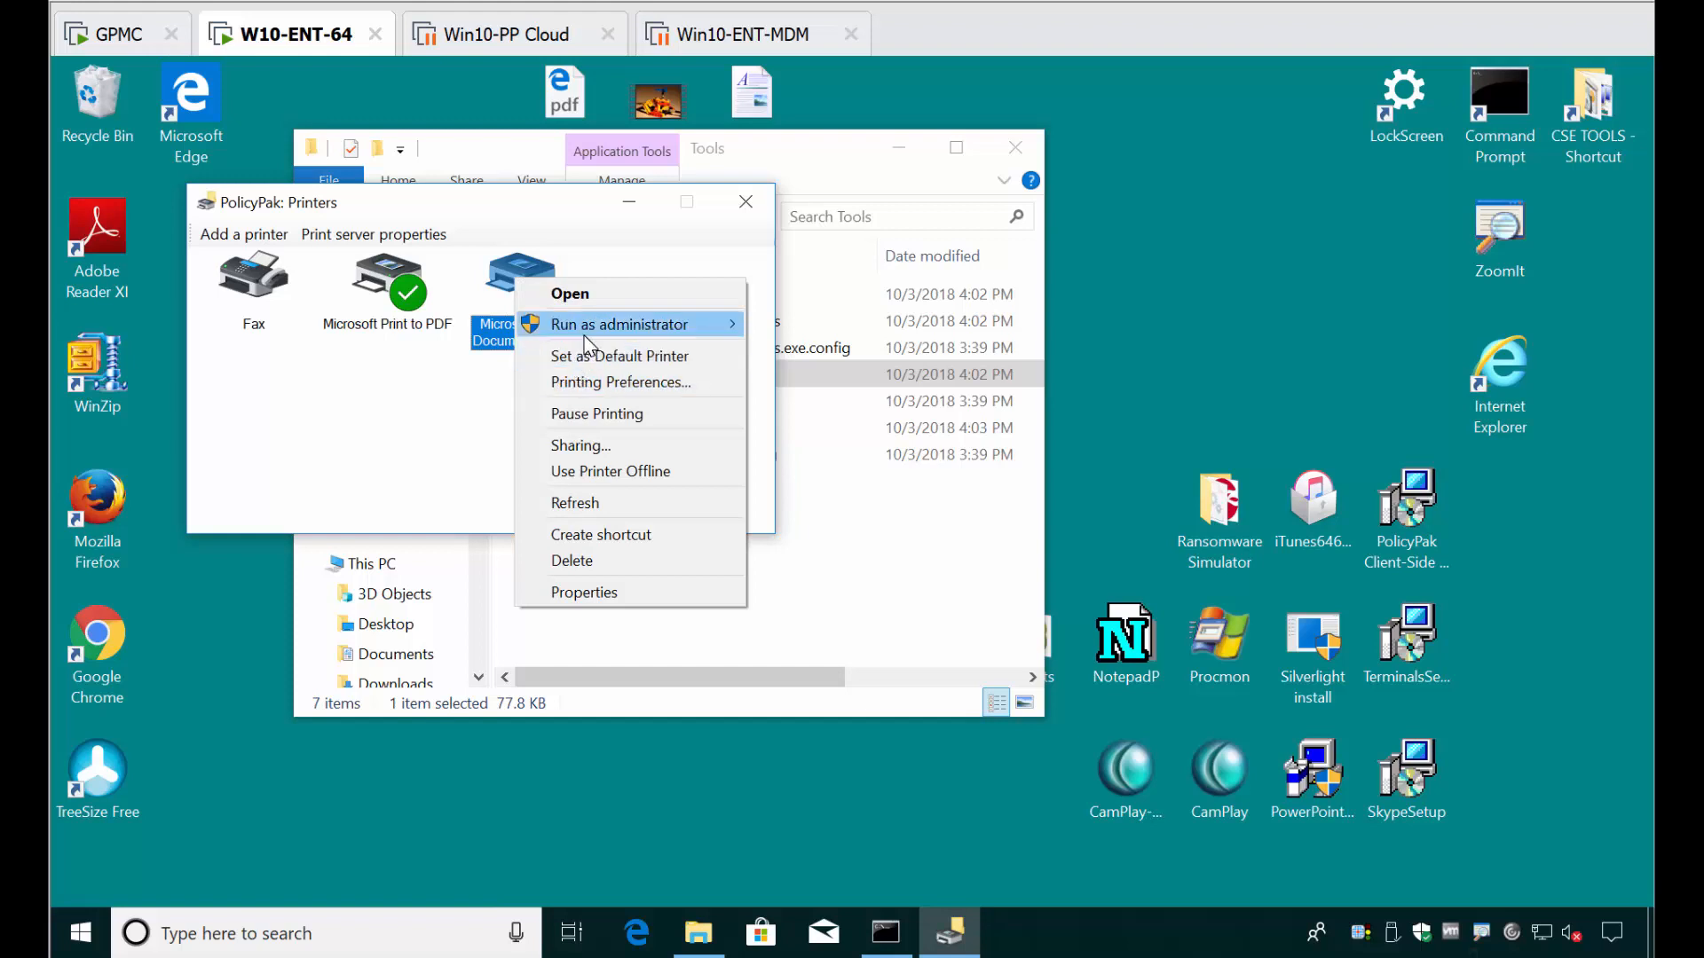
{"action": "mouse_move", "coordinate": [587, 327]}
{"action": "left_click", "coordinate": [760, 329]}
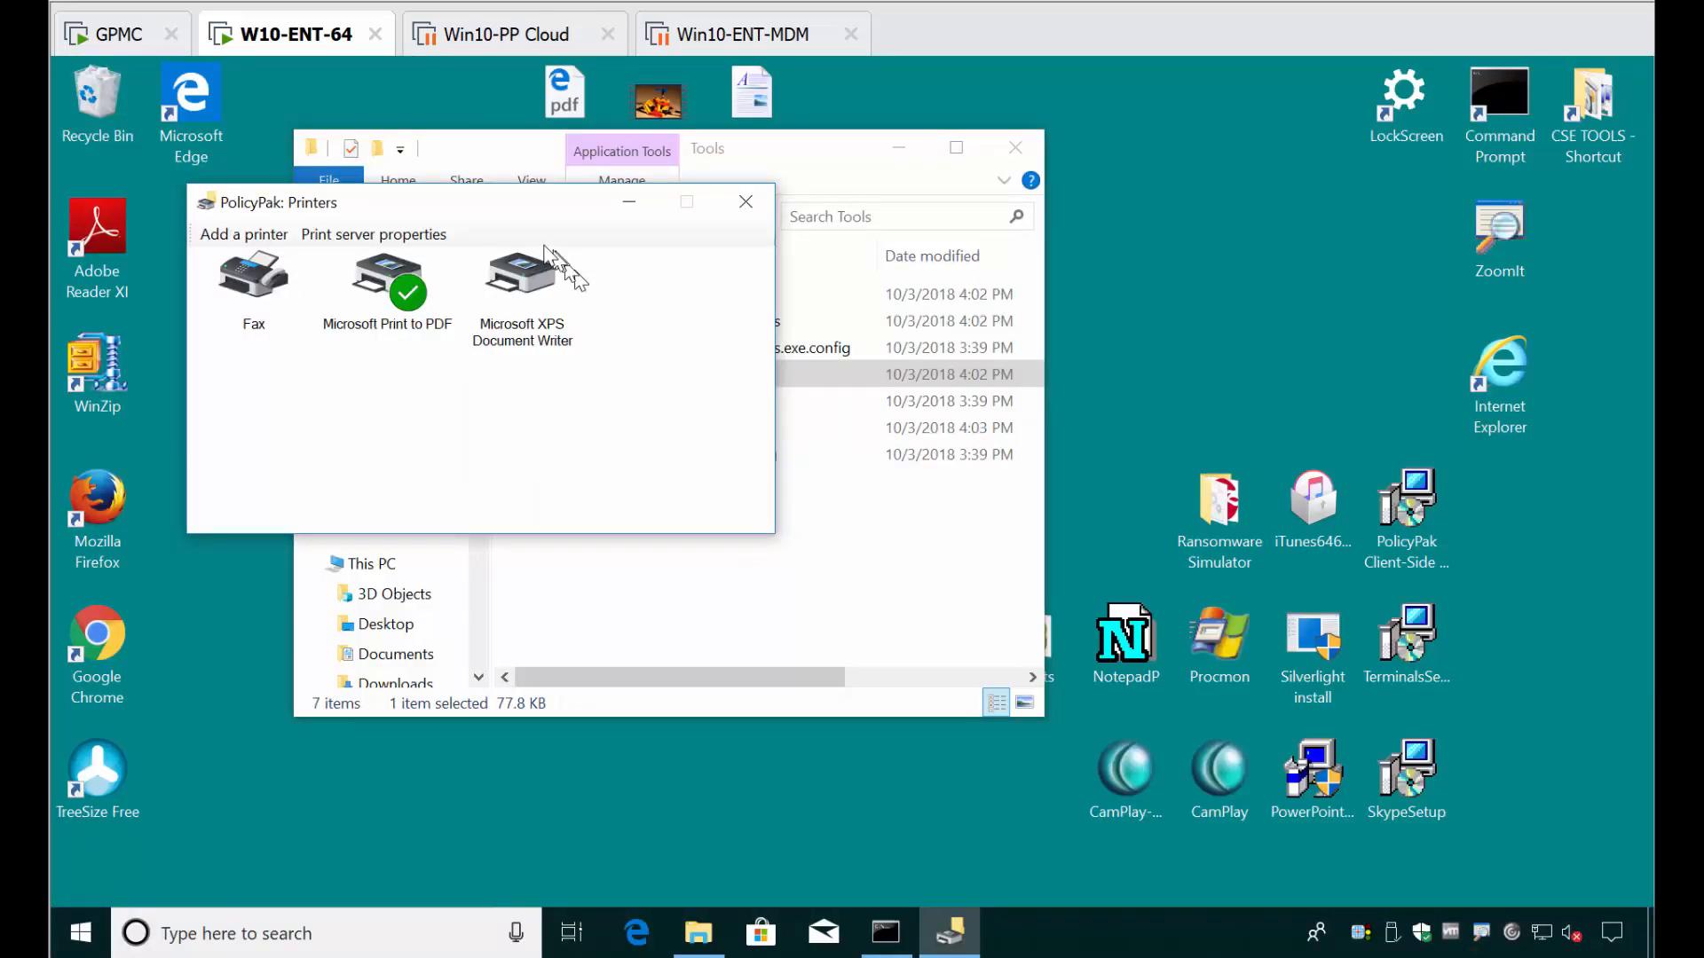
{"action": "left_click_drag", "start_coordinate": [508, 205], "coordinate": [729, 290]}
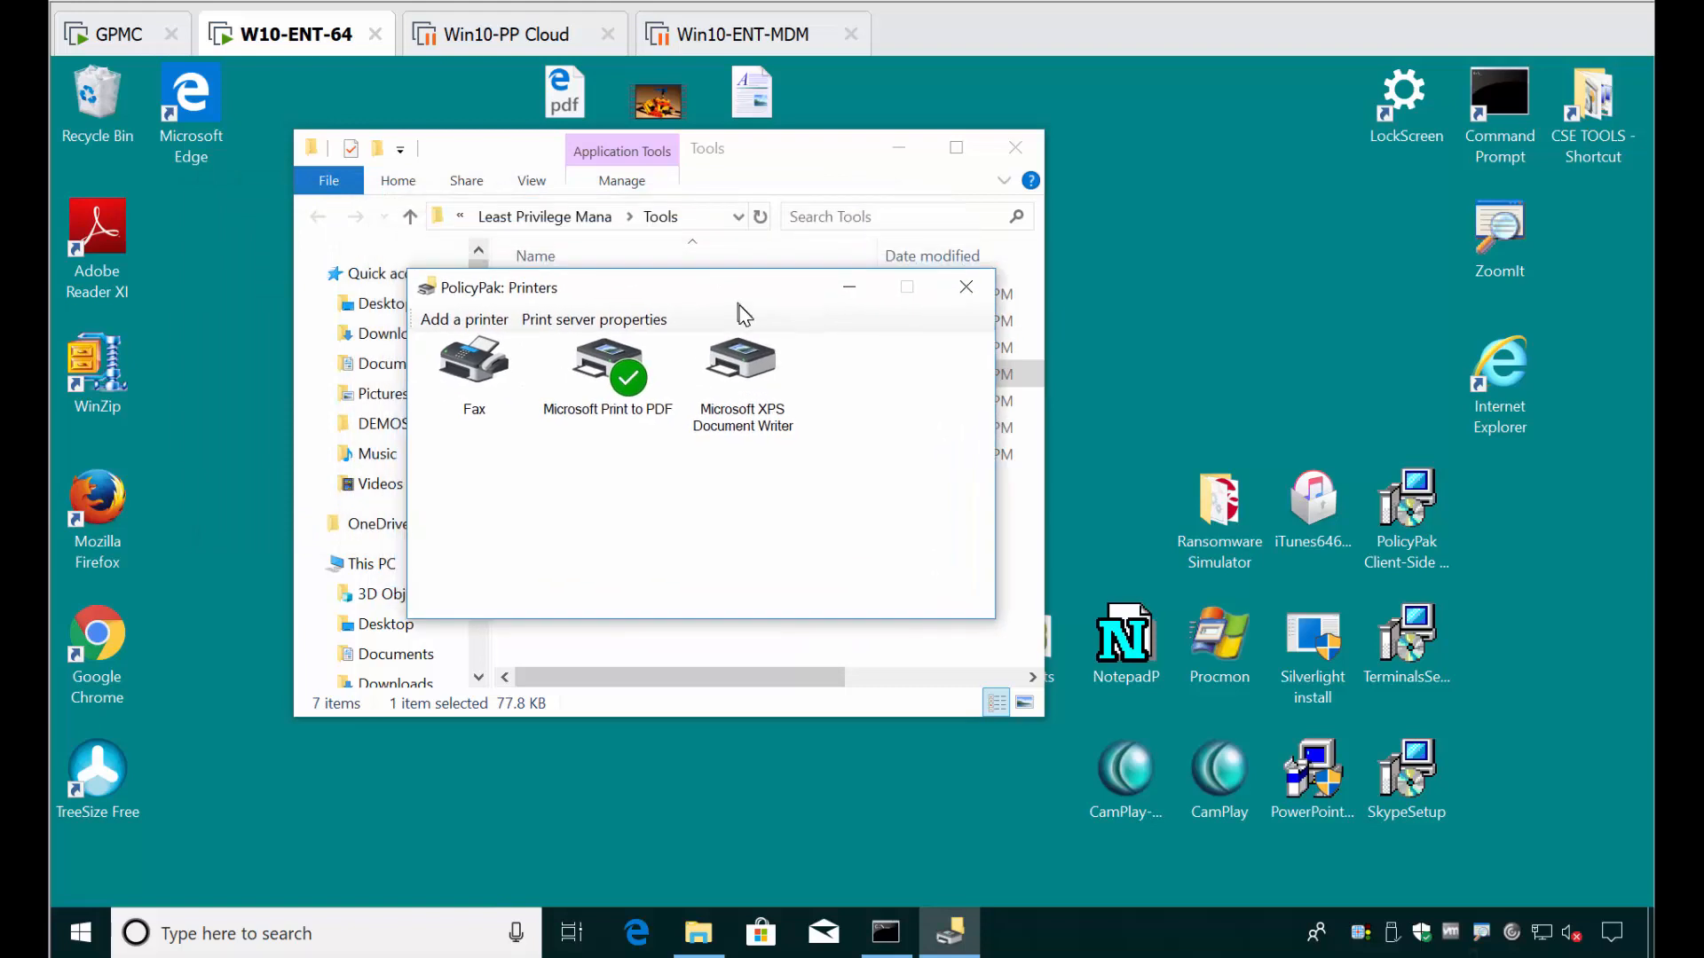
{"action": "left_click", "coordinate": [80, 932]}
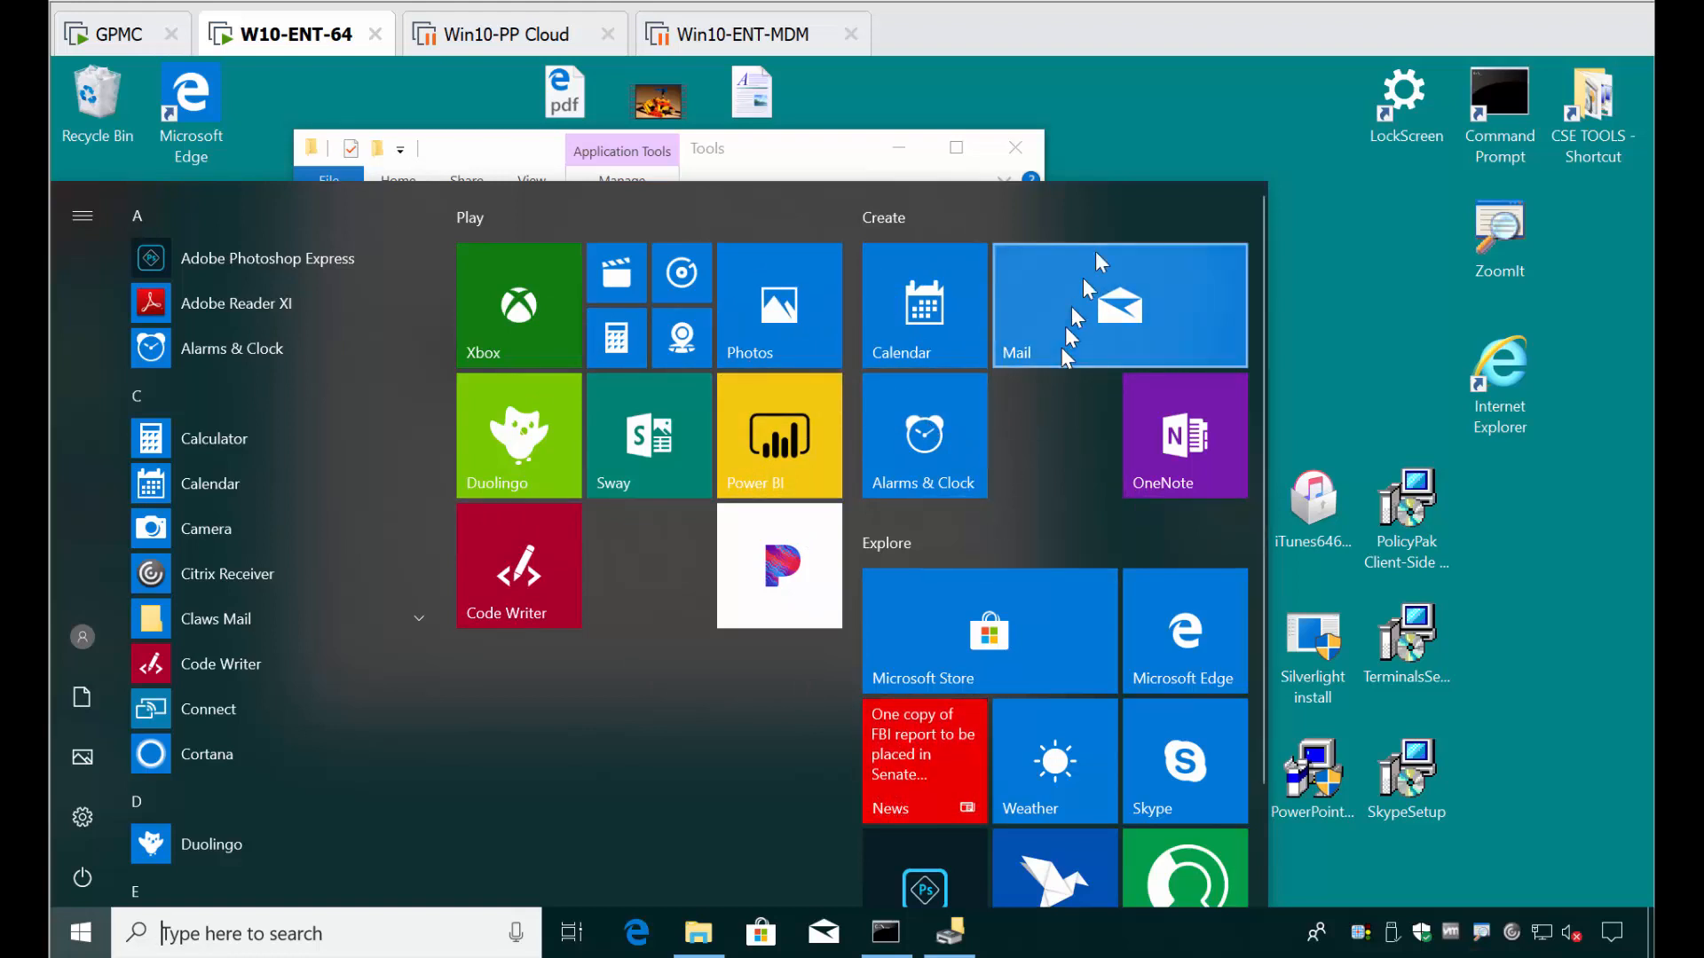
{"action": "left_click", "coordinate": [1072, 121]}
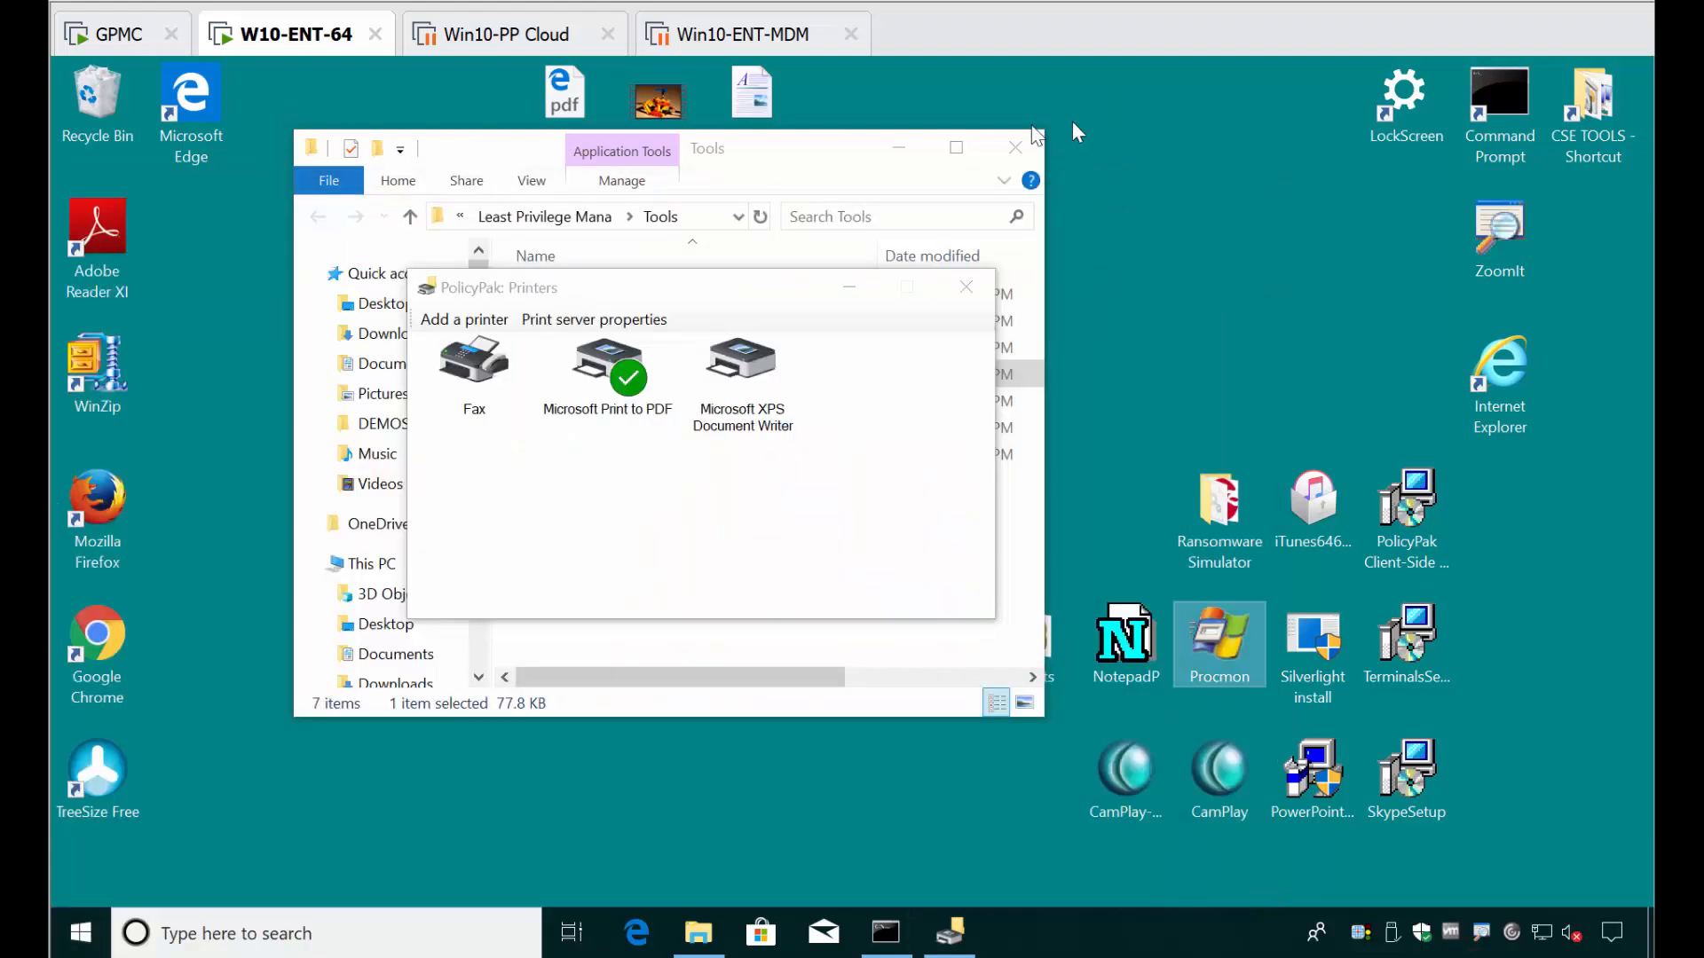
{"action": "left_click", "coordinate": [967, 287]}
{"action": "left_click_drag", "start_coordinate": [844, 156], "coordinate": [1168, 197]}
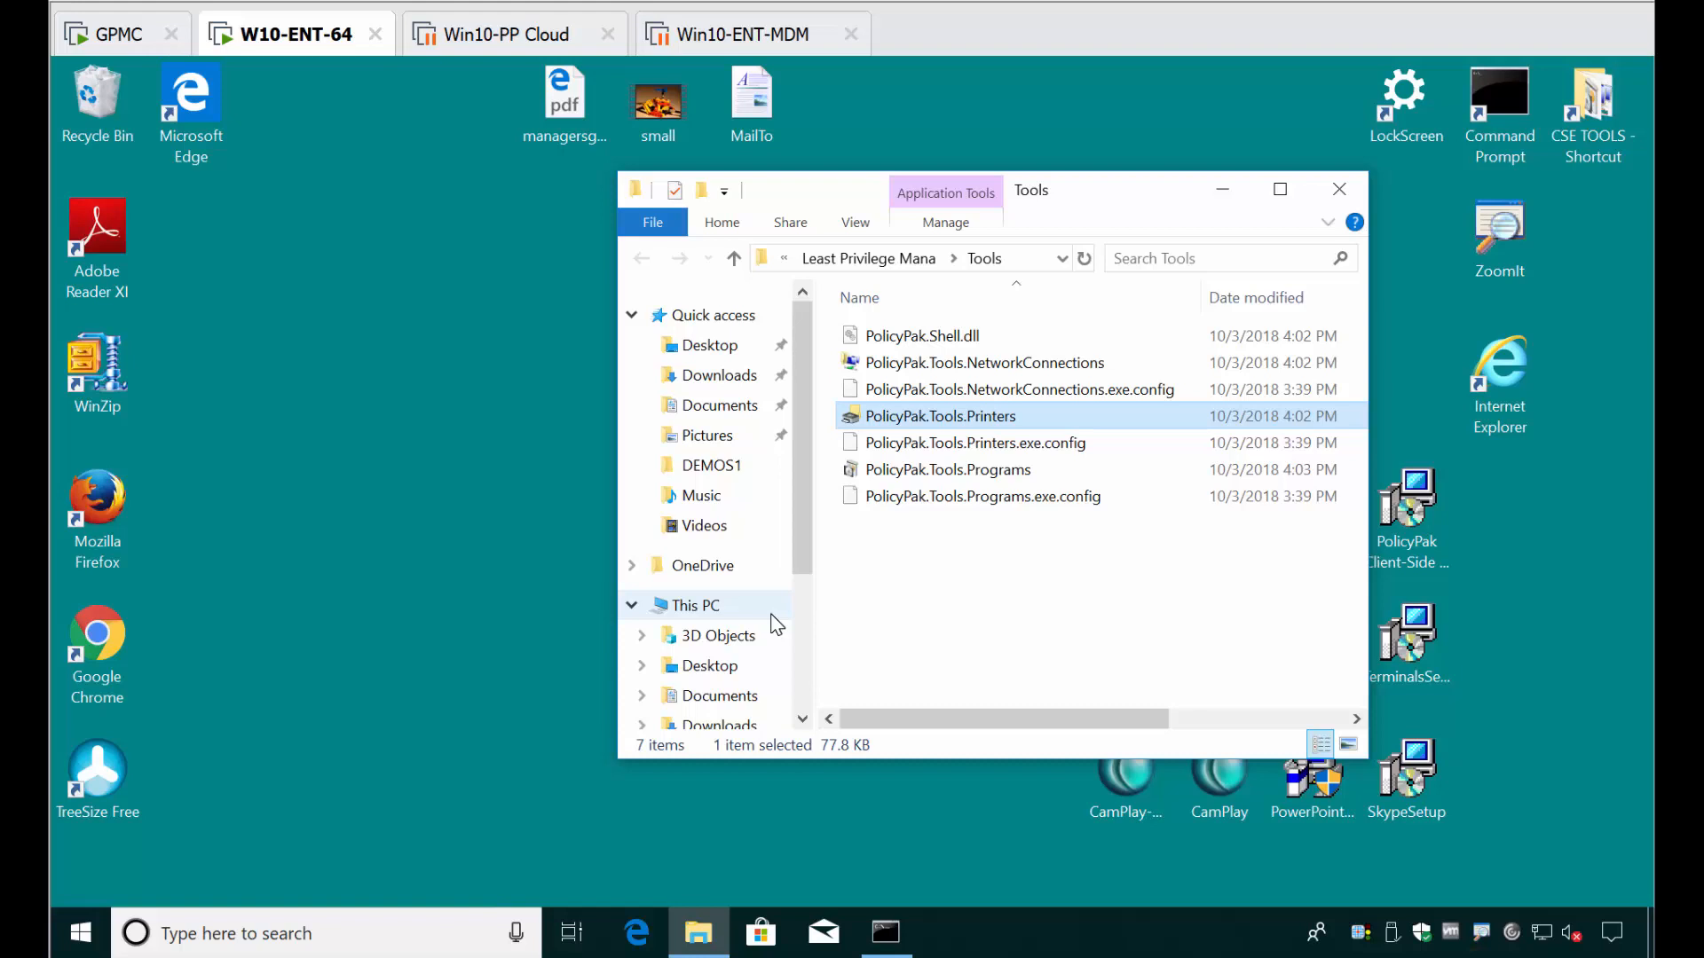
{"action": "left_click", "coordinate": [123, 37]}
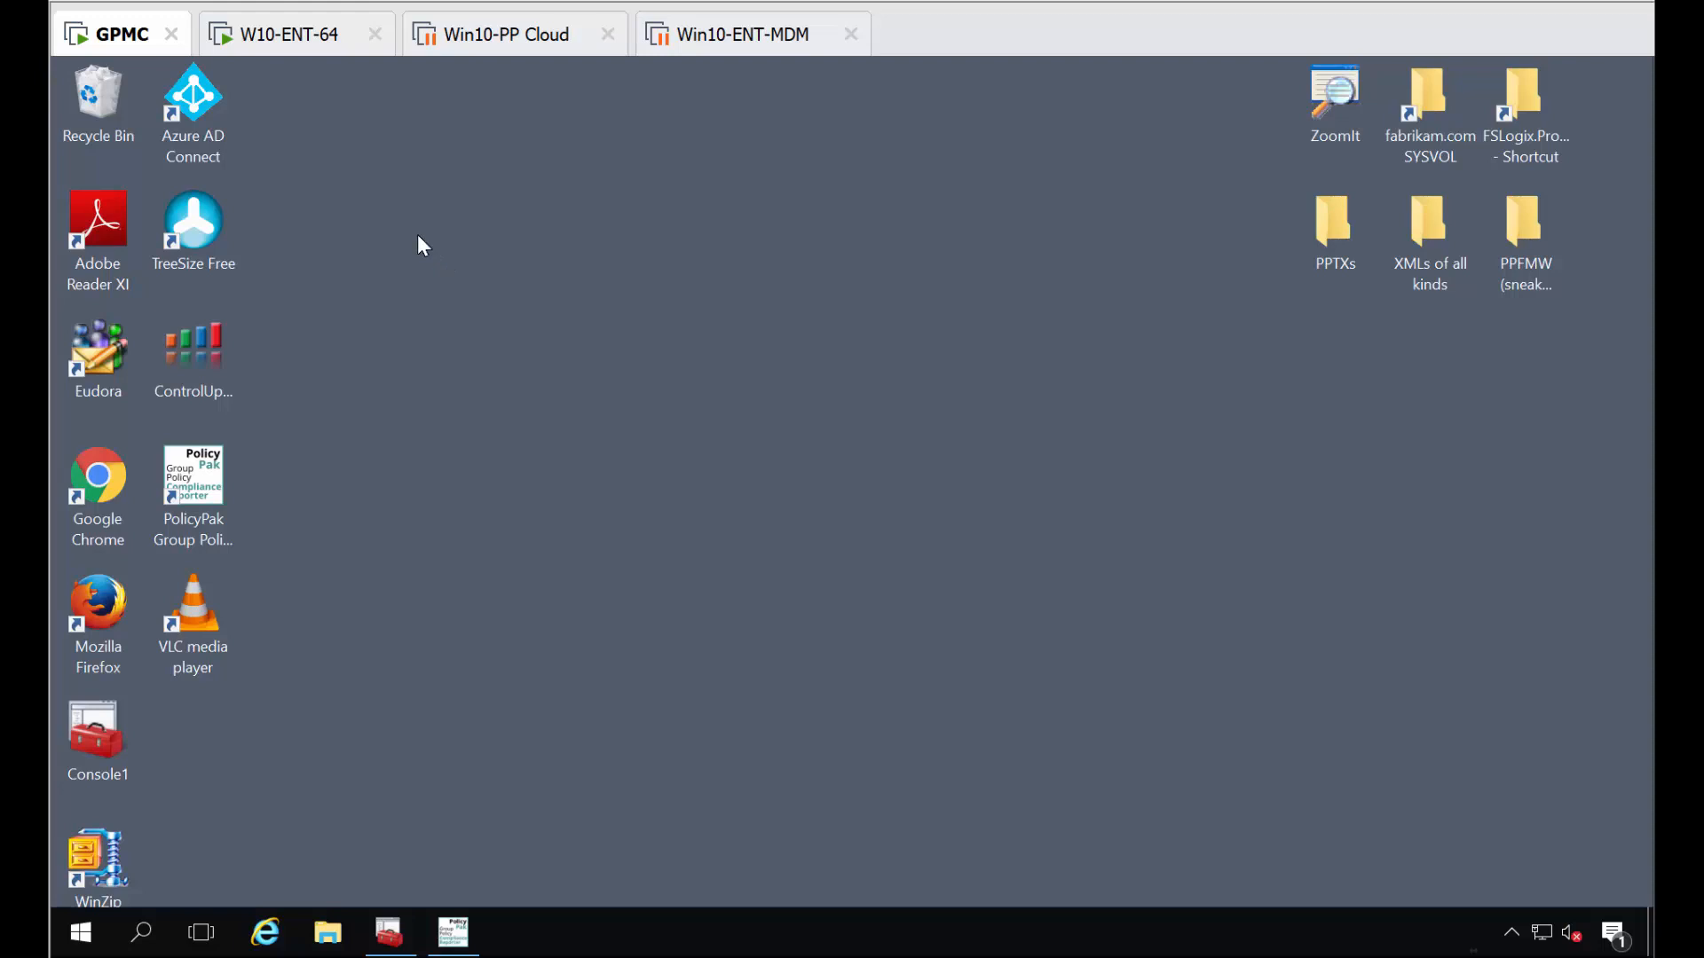
{"action": "left_click", "coordinate": [302, 43]}
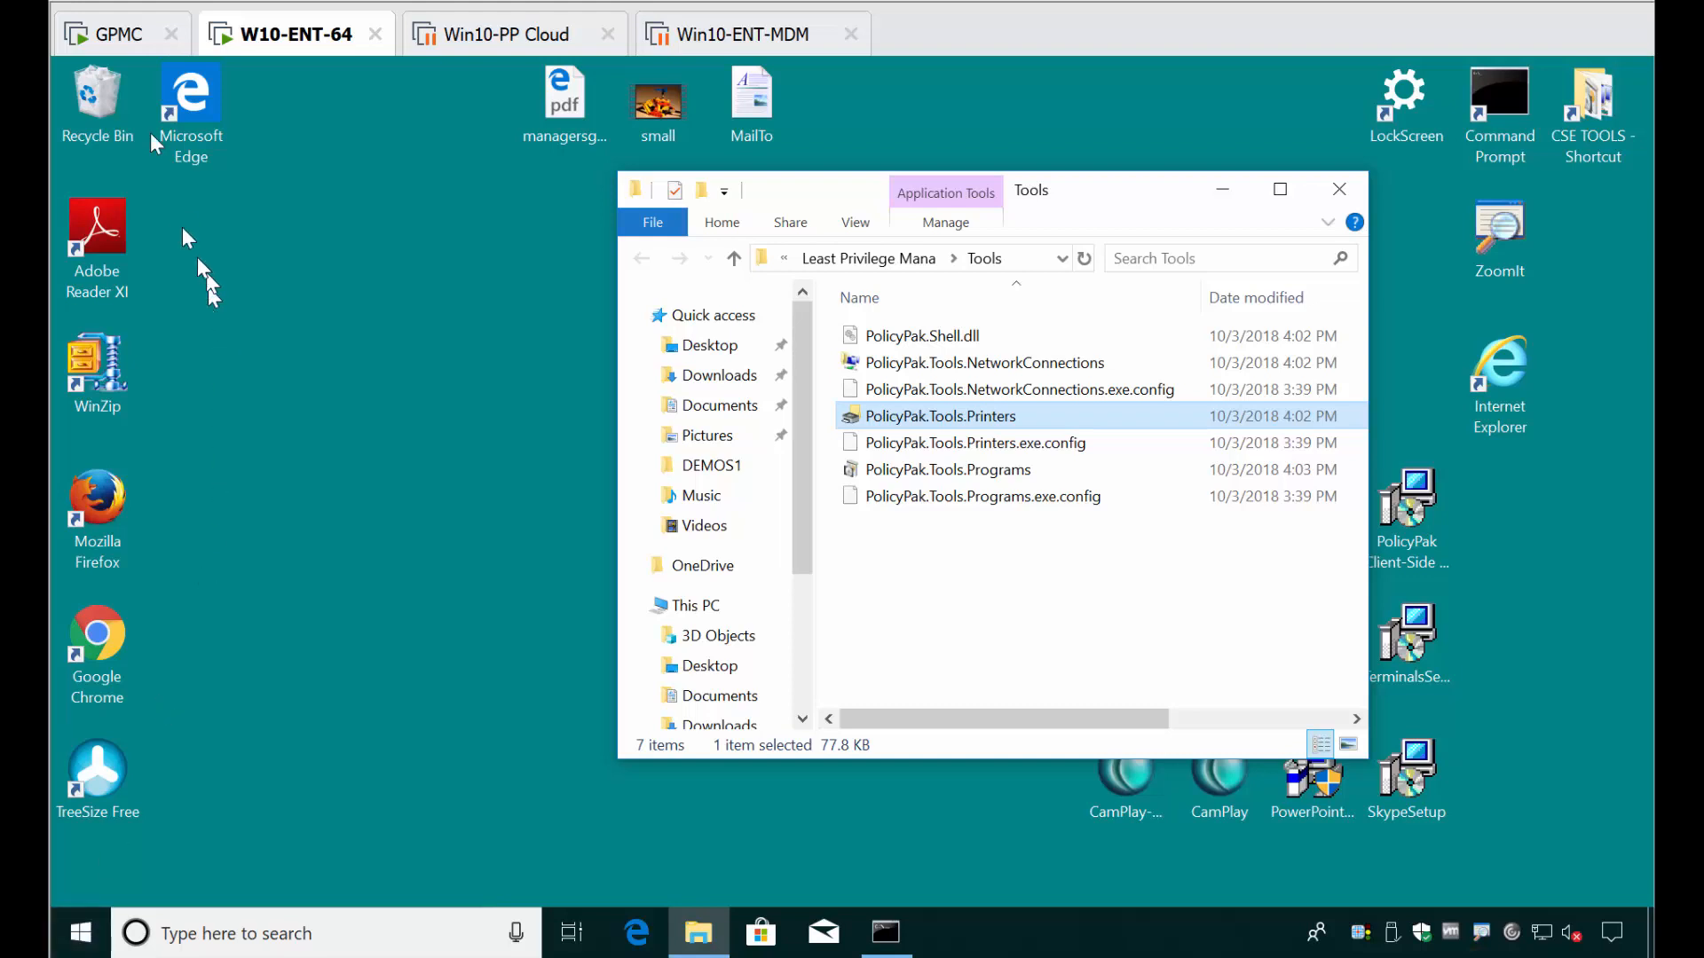
- Switch to the GPMC machine's Console1 and expand the West Sales OU under Sales in Group Policy Management
{"action": "left_click", "coordinate": [116, 34]}
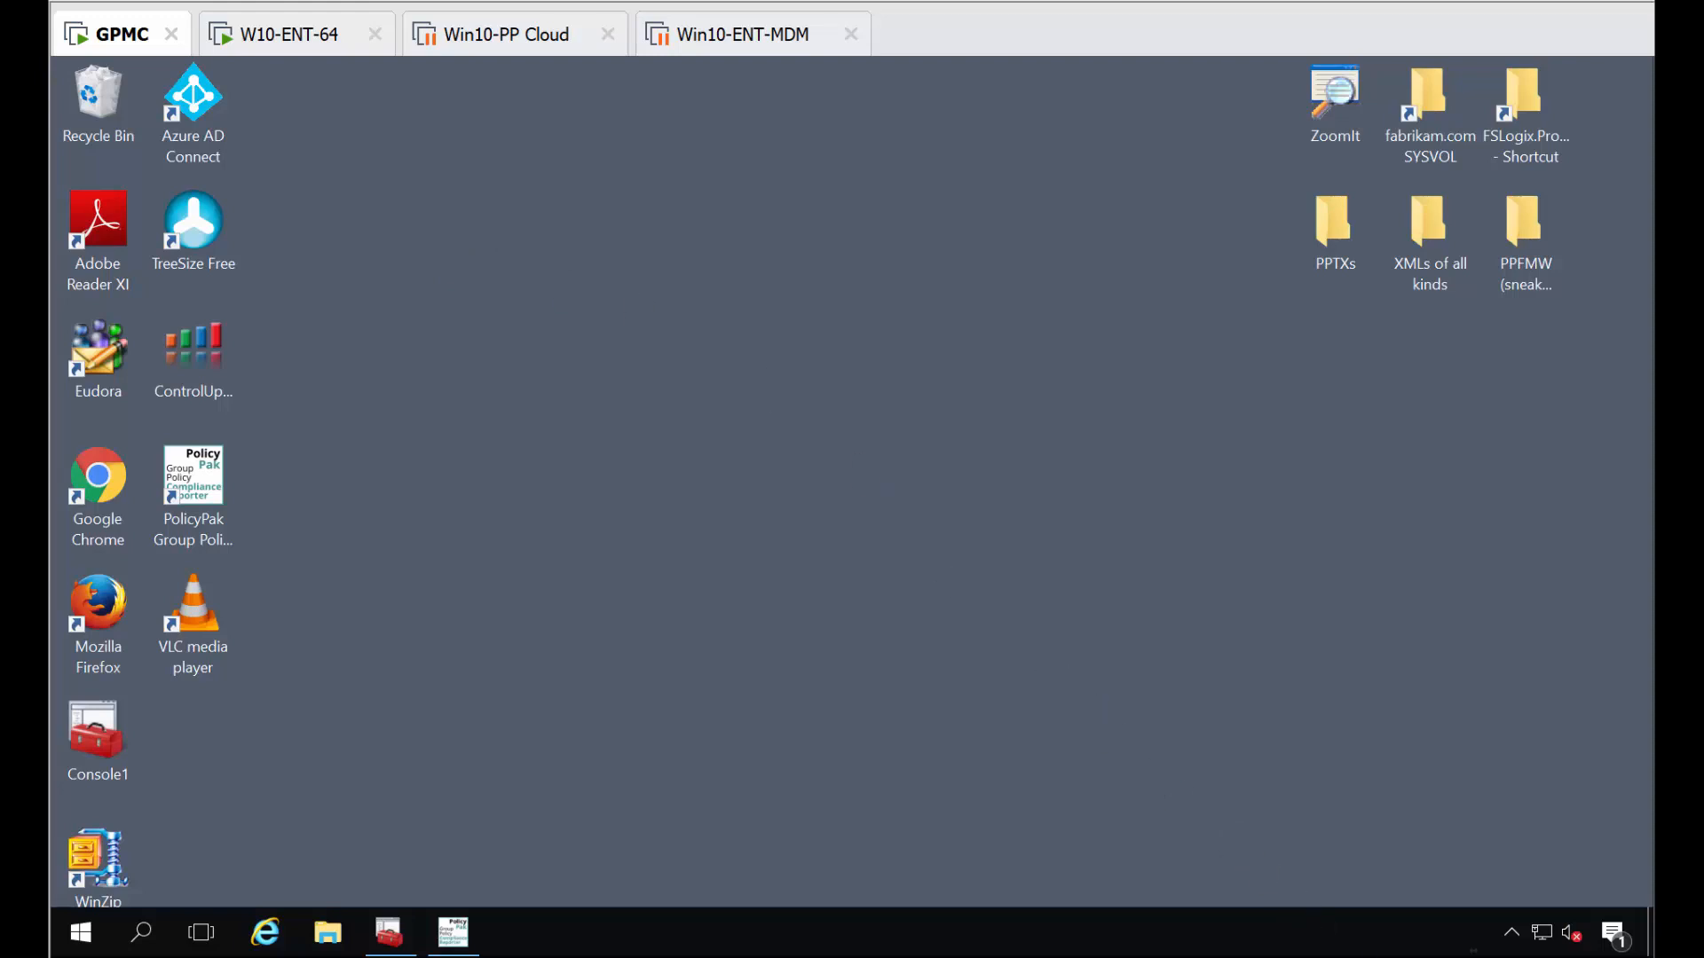
{"action": "left_click", "coordinate": [388, 936]}
{"action": "left_click_drag", "start_coordinate": [466, 627], "coordinate": [507, 428]}
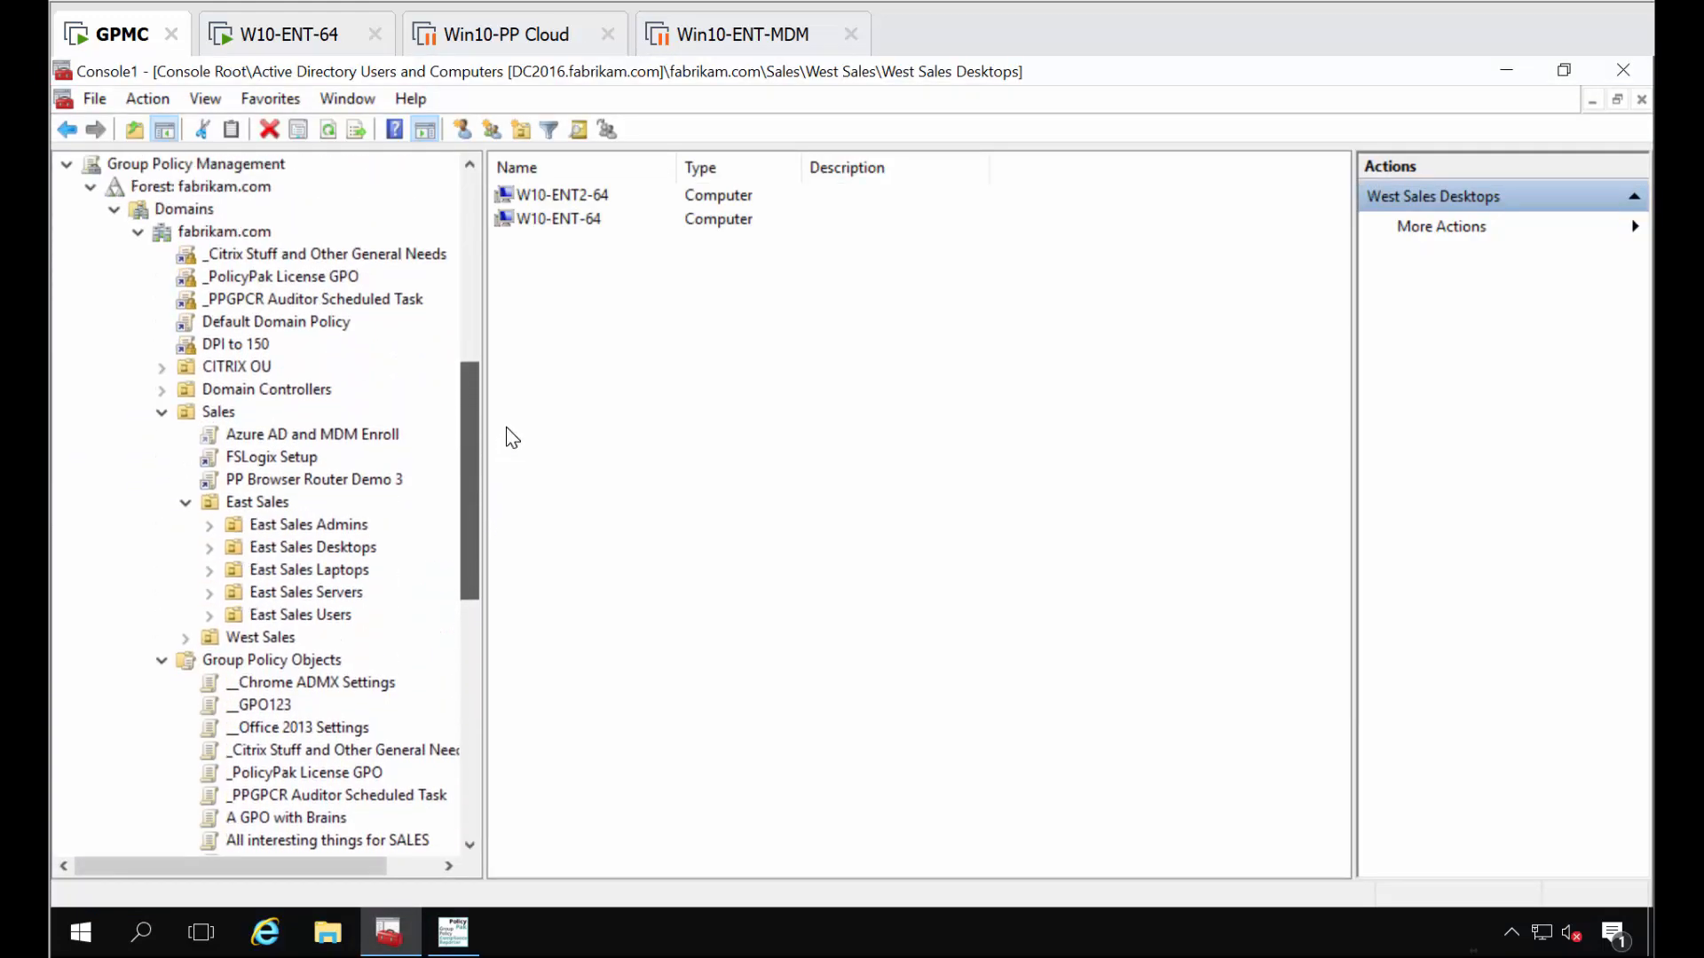
{"action": "left_click", "coordinate": [186, 637]}
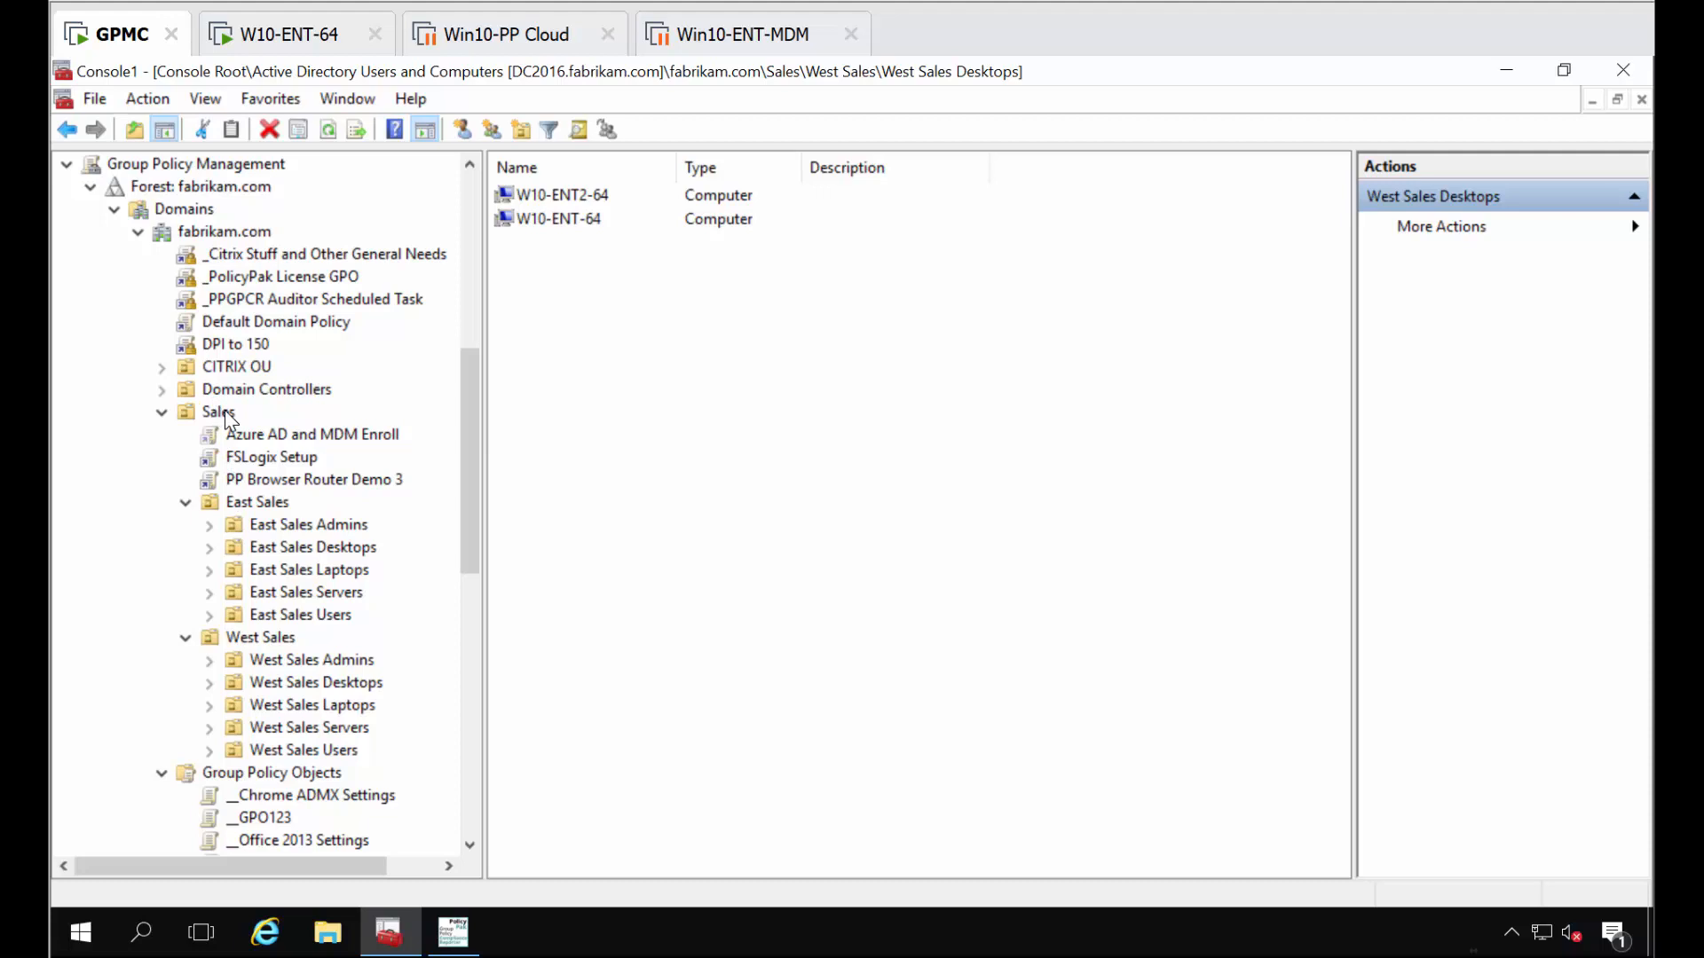
- Create a GPO named "PPLPM Tools Elevation" linked to the Sales OU
{"action": "right_click", "coordinate": [230, 420]}
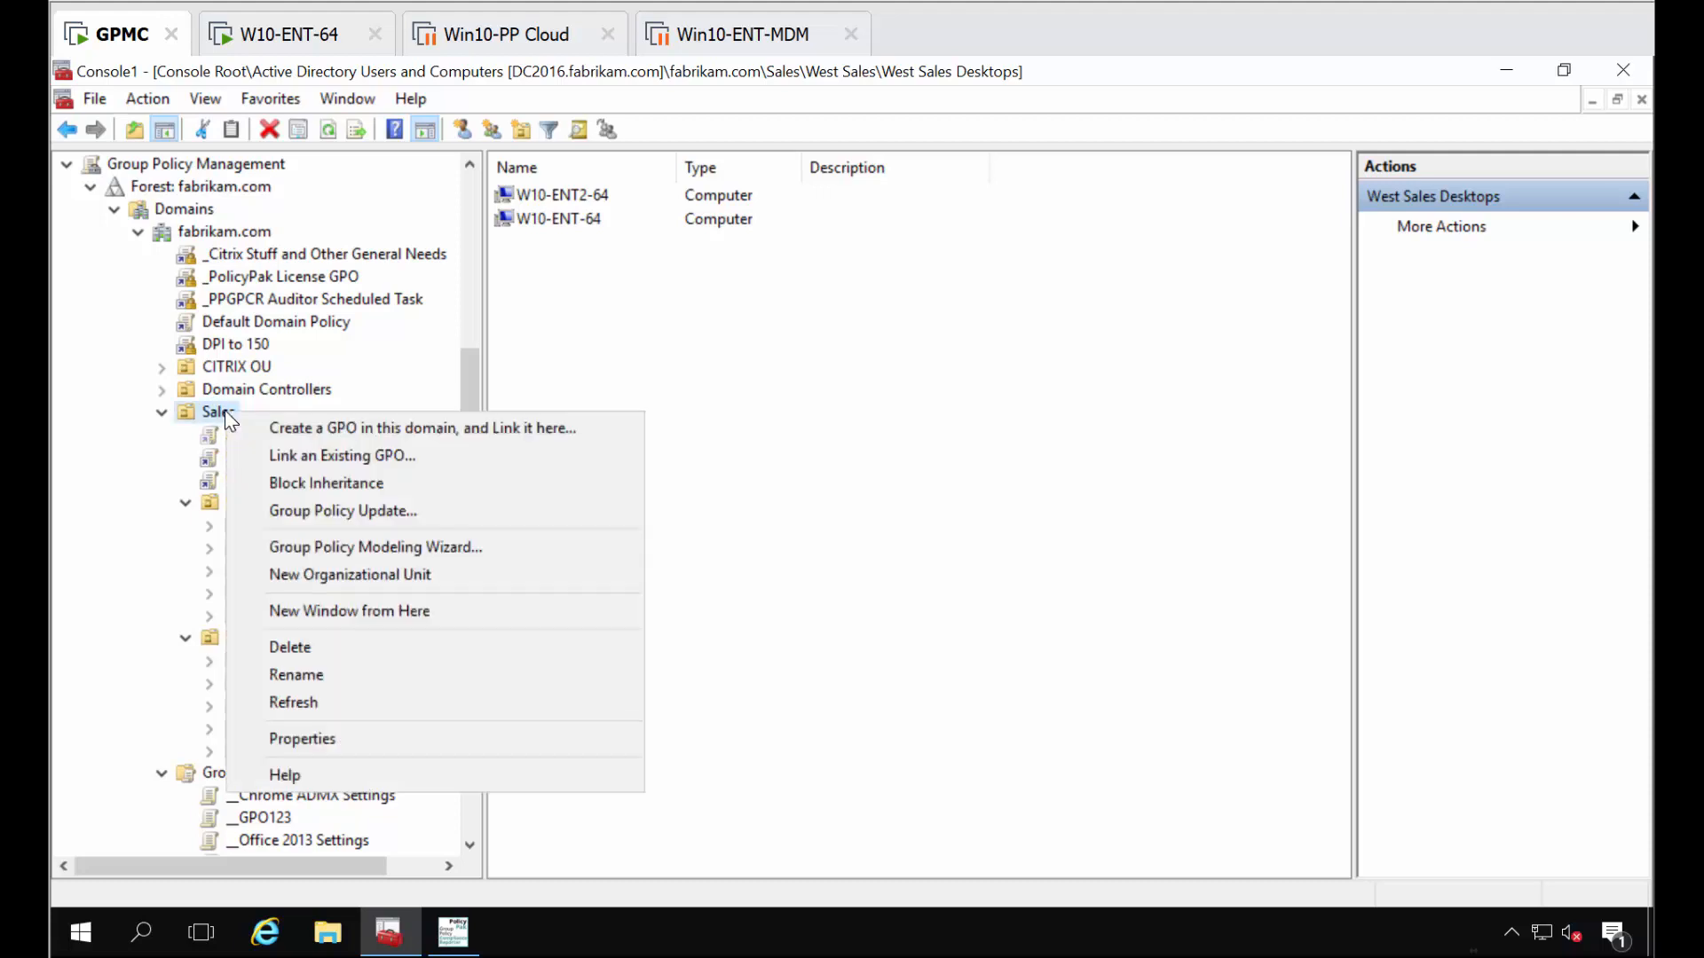
{"action": "left_click", "coordinate": [317, 435]}
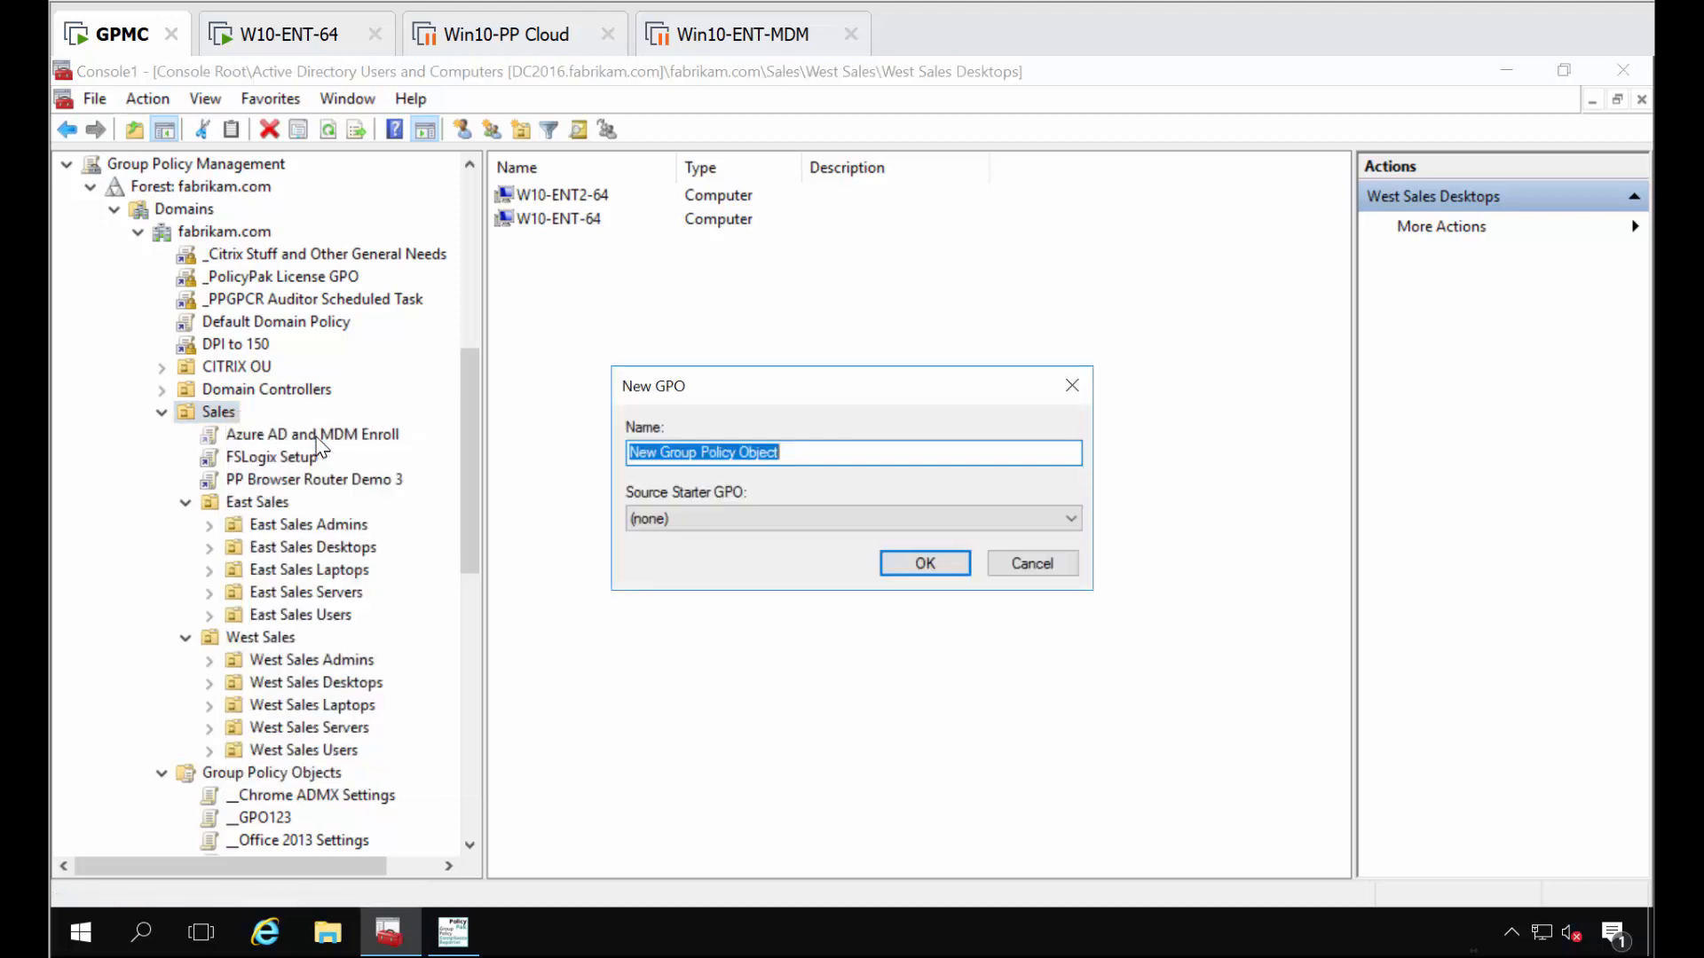
{"action": "type", "text": "P"}
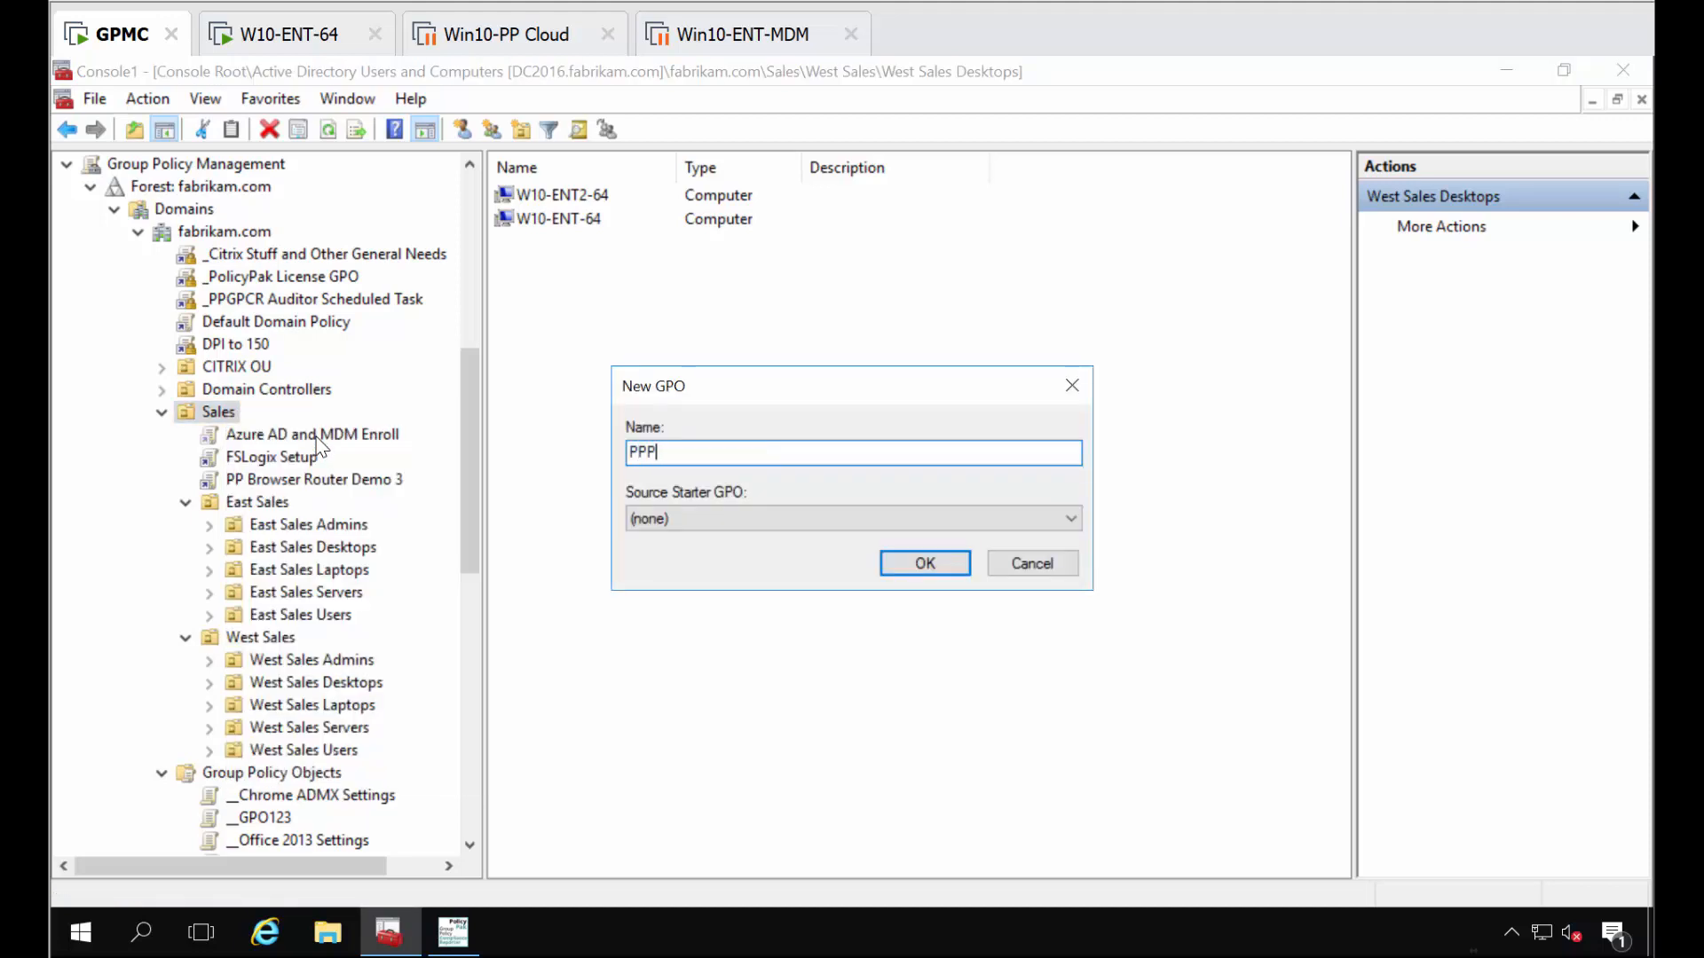
{"action": "type", "text": "PLPM Tools Elevation"}
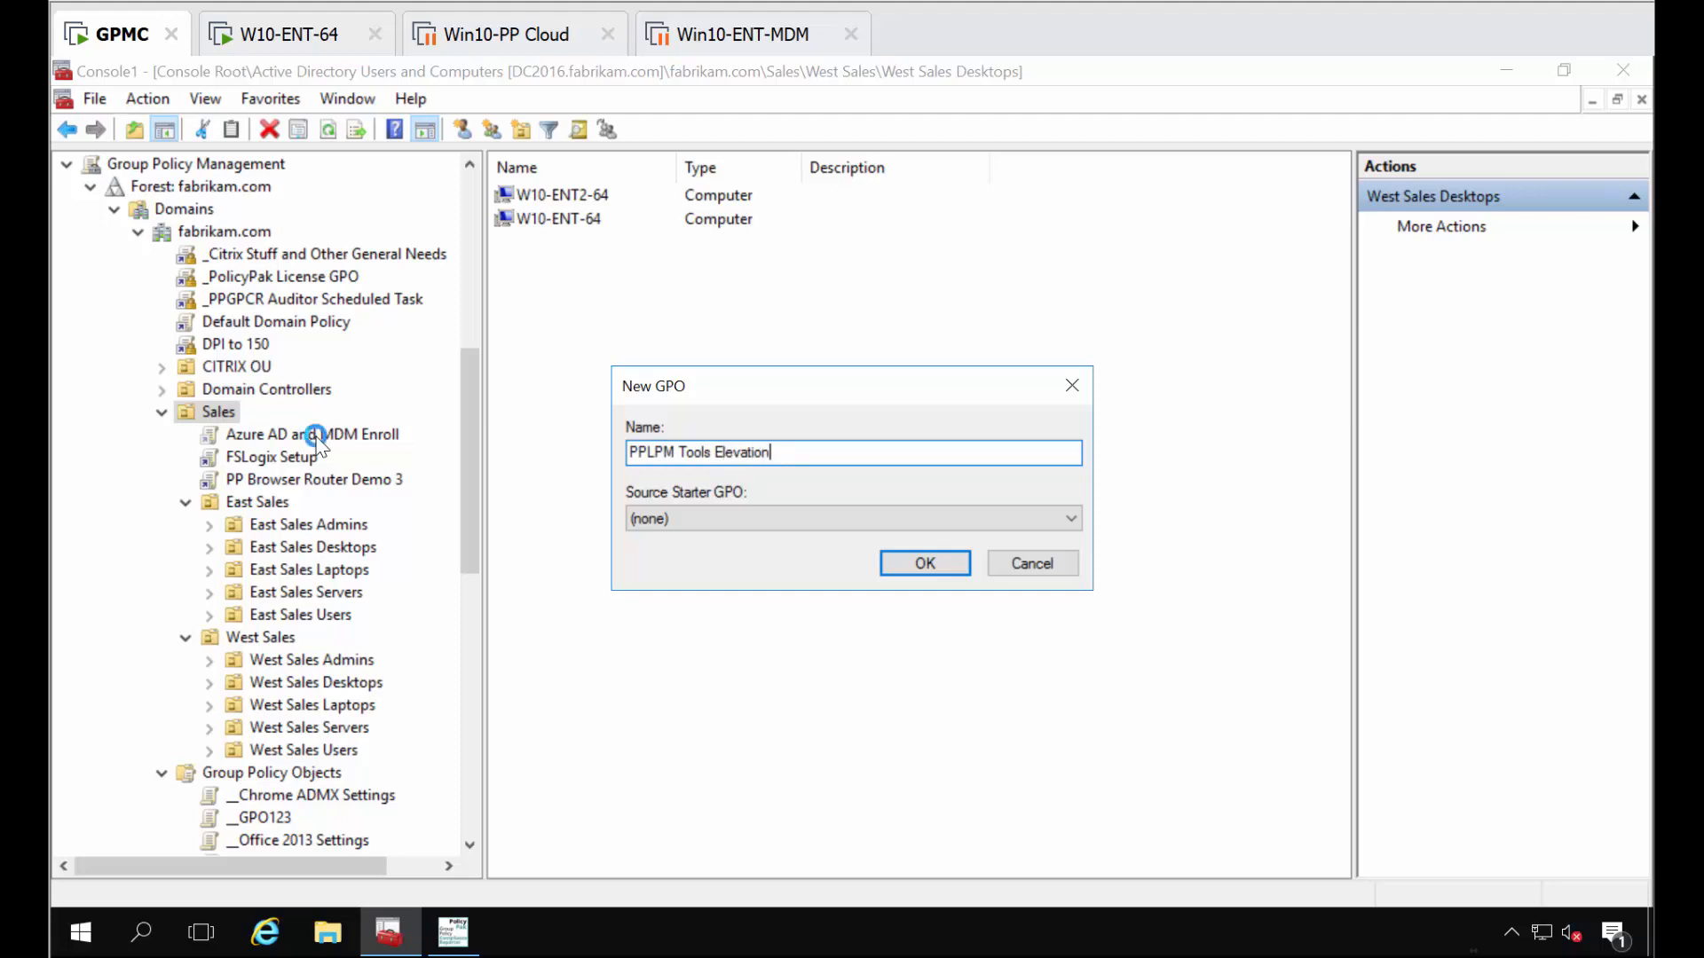
{"action": "key", "text": "Return"}
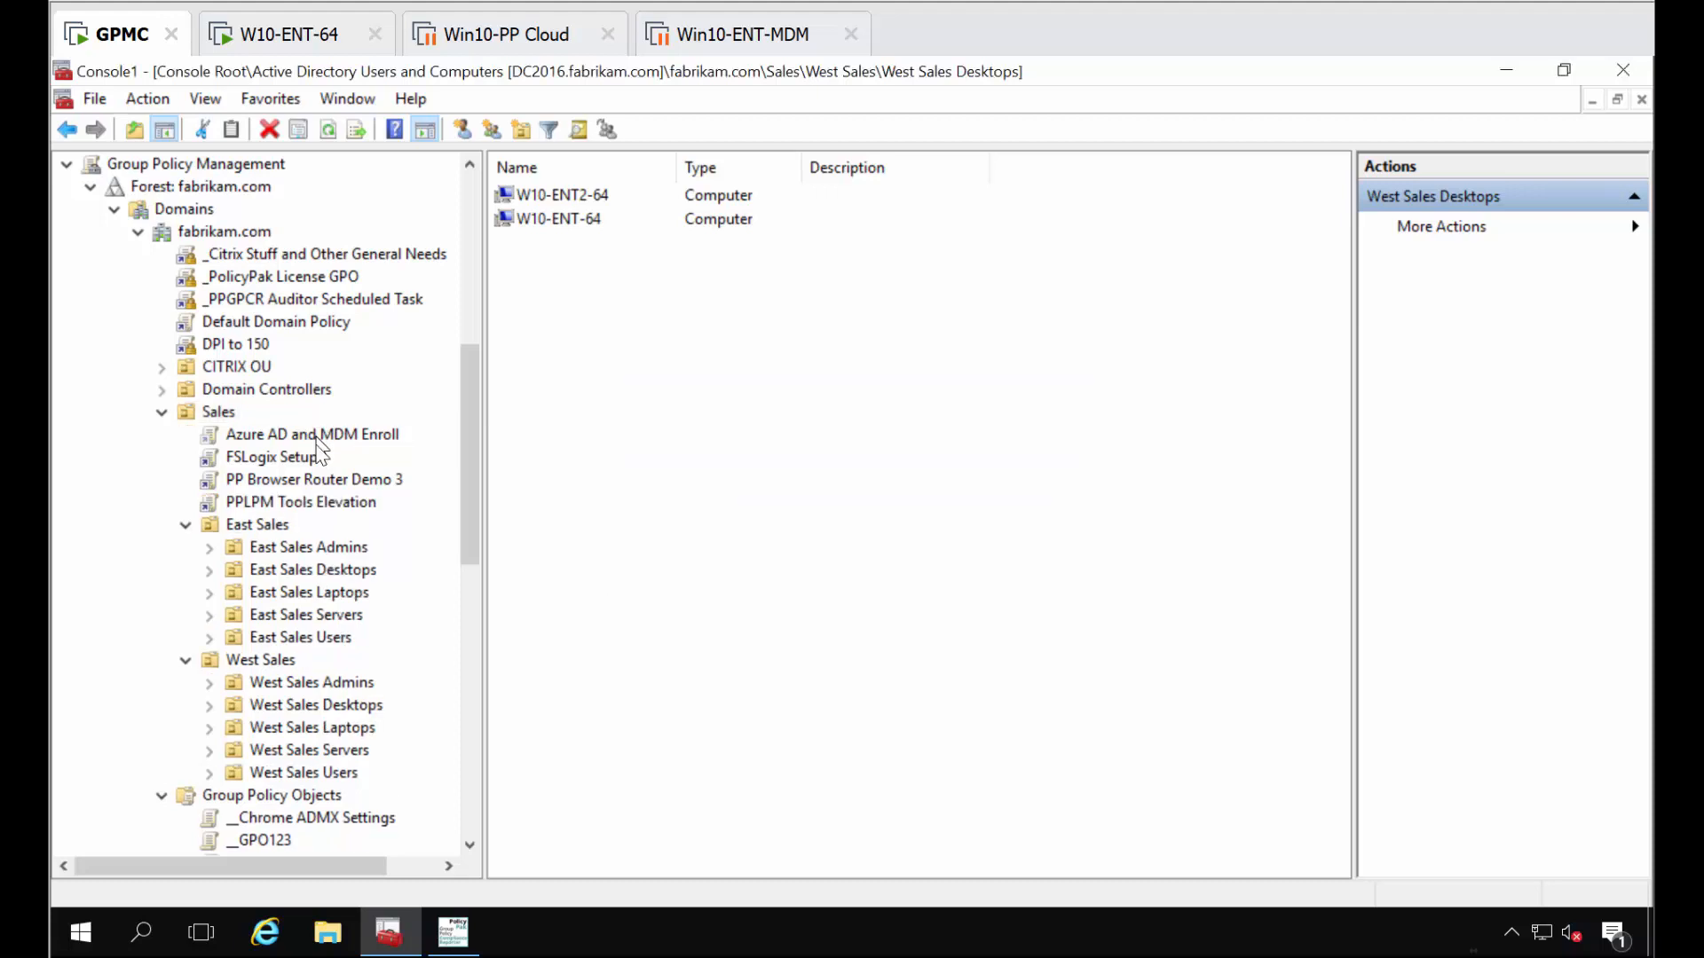
- Open the PPLPM Tools Elevation GPO for editing and show PolicyPak Least Privilege Manager under Computer Configuration
{"action": "right_click", "coordinate": [344, 507]}
{"action": "left_click", "coordinate": [368, 522]}
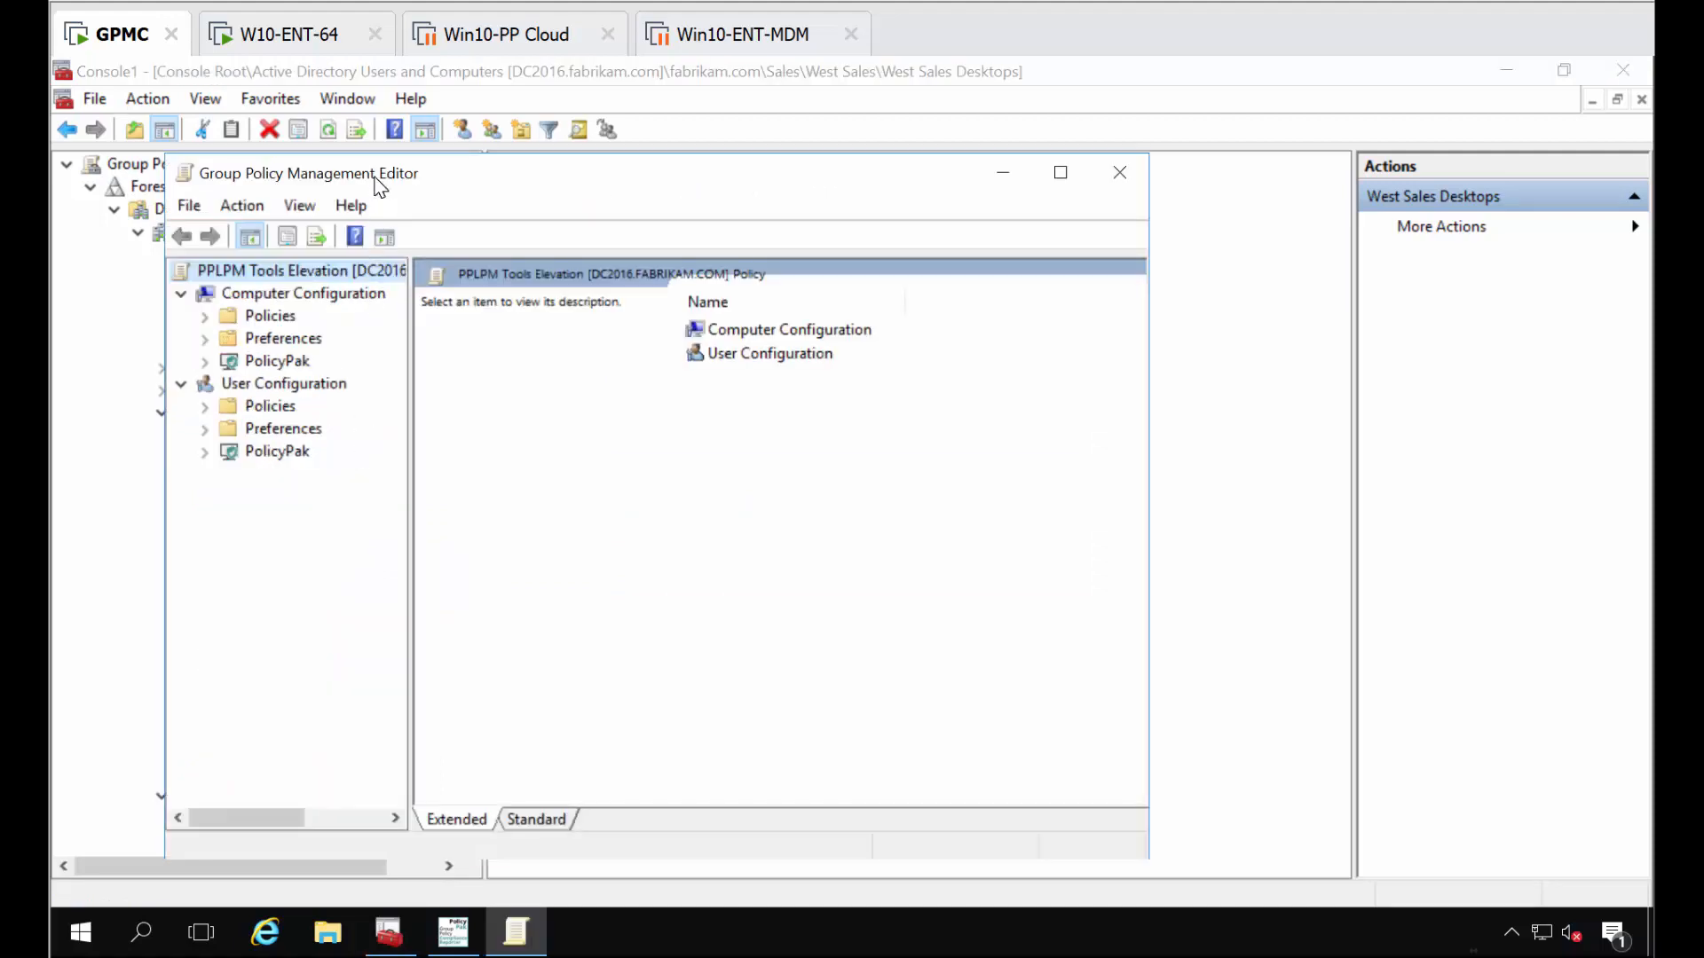
{"action": "double_click", "coordinate": [379, 177]}
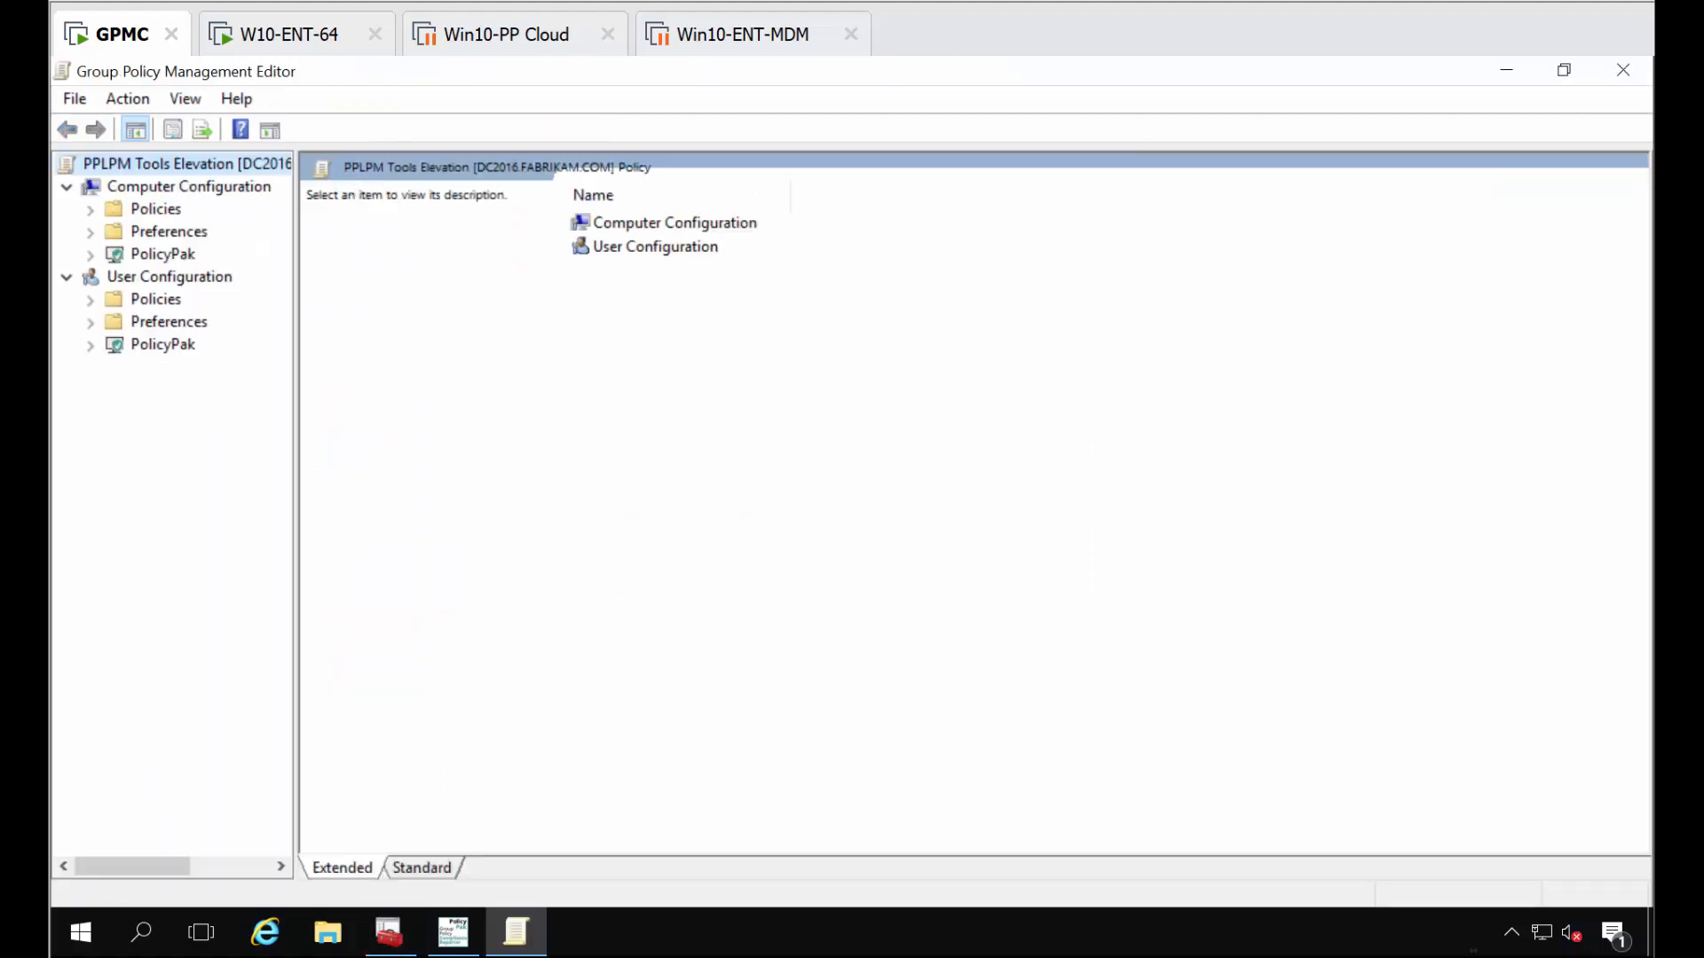
{"action": "left_click", "coordinate": [93, 254]}
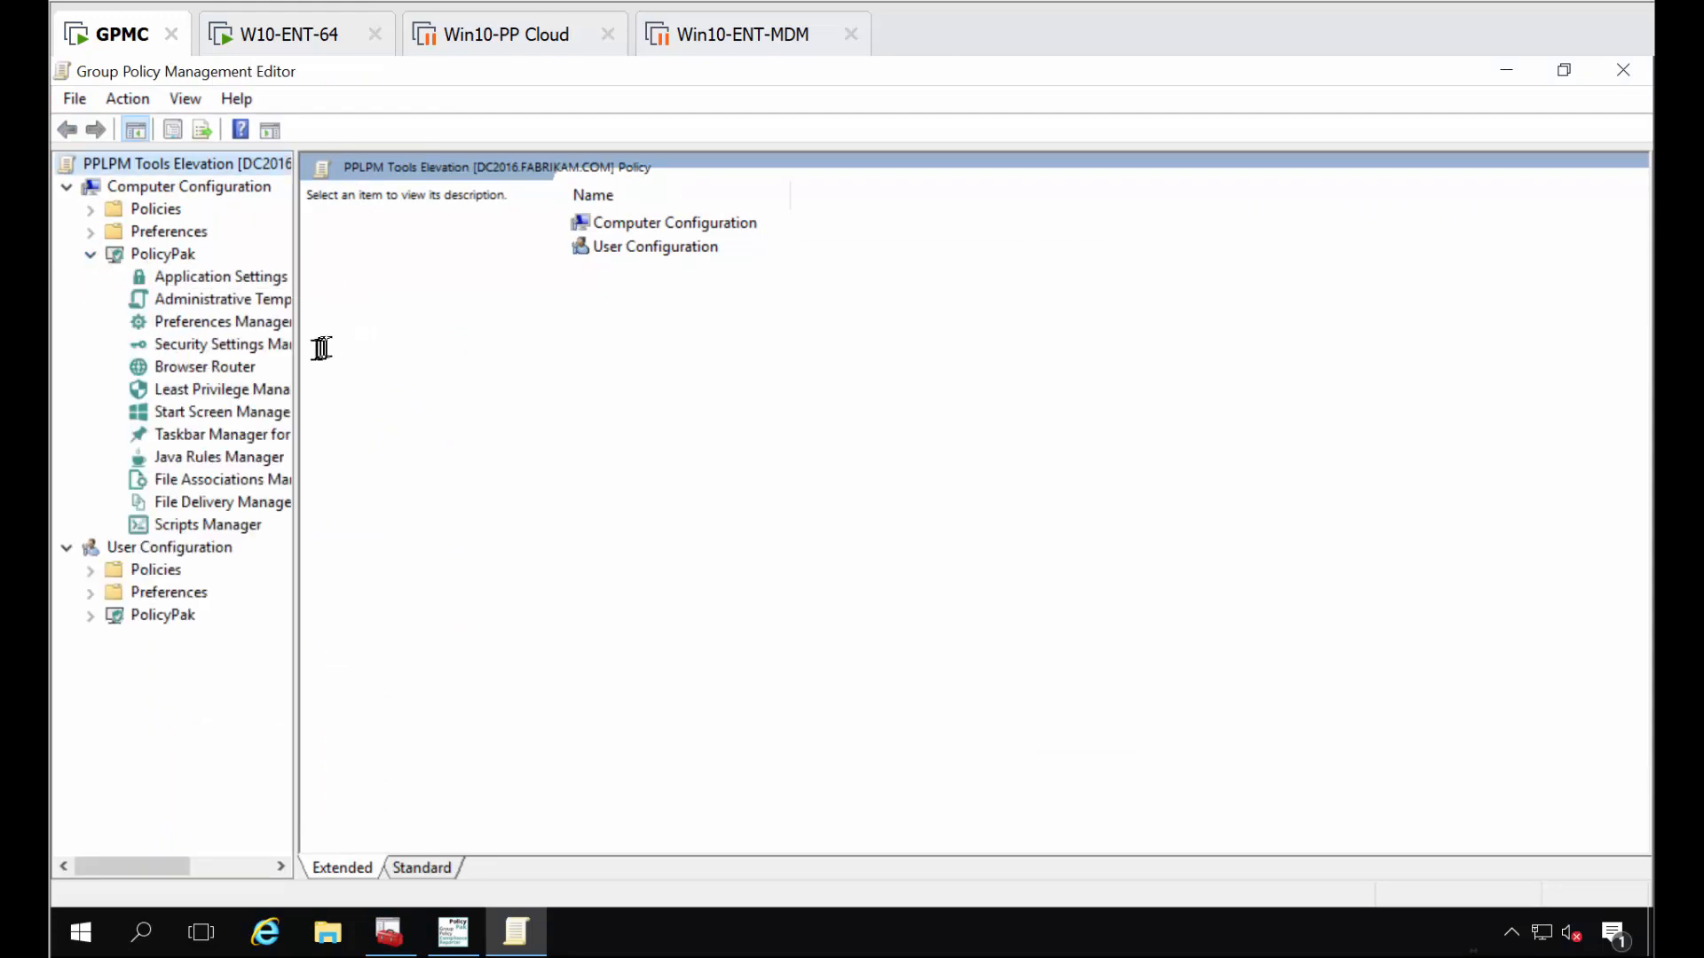
{"action": "left_click_drag", "start_coordinate": [294, 351], "coordinate": [448, 355]}
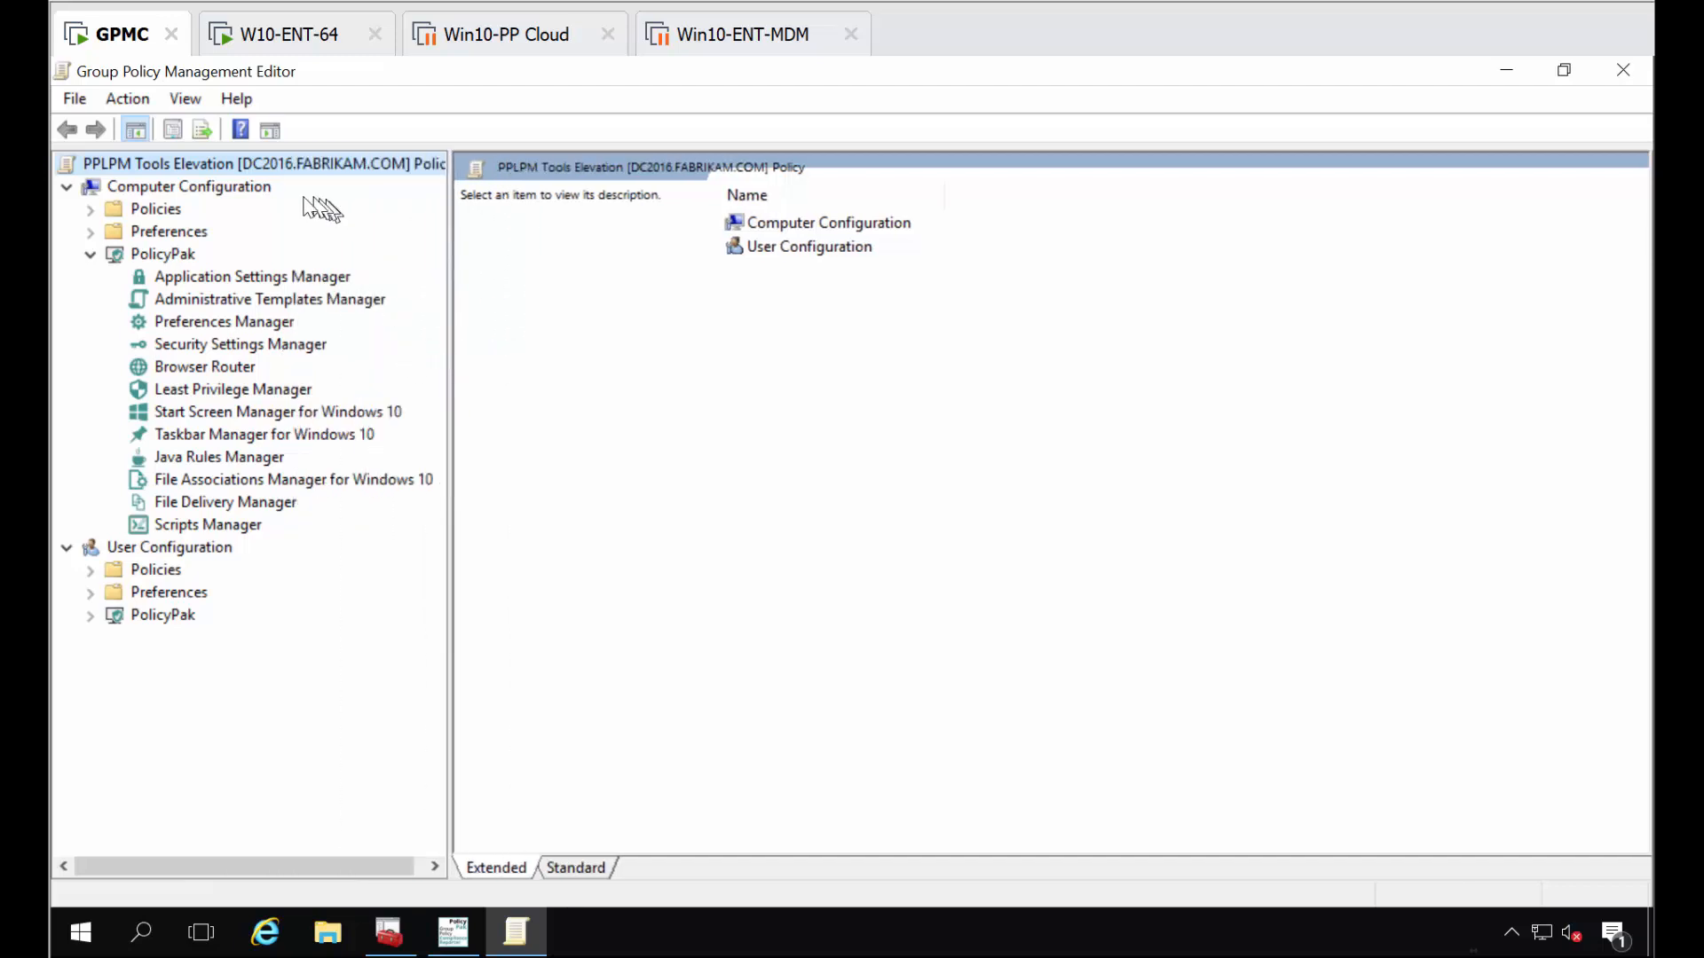
{"action": "left_click", "coordinate": [201, 387]}
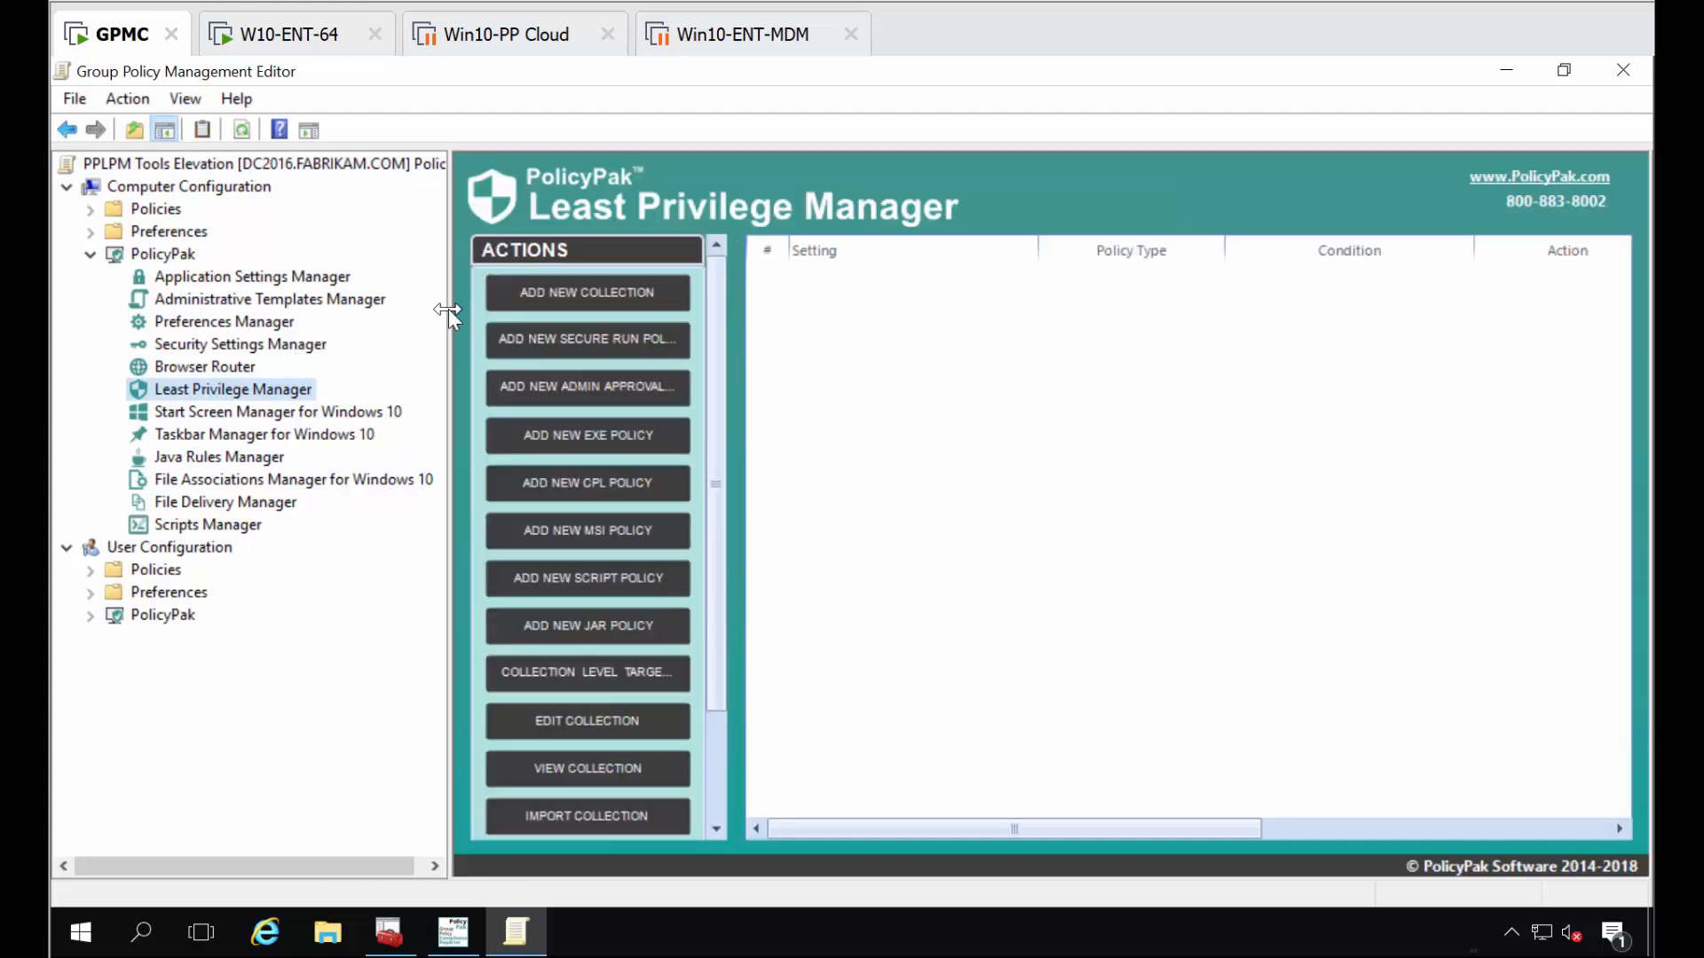
- Add a new executable policy using a combo rule with only the Signature and File Info conditions, keeping child processes included
{"action": "left_click_drag", "start_coordinate": [446, 312], "coordinate": [371, 318]}
{"action": "right_click", "coordinate": [726, 315]}
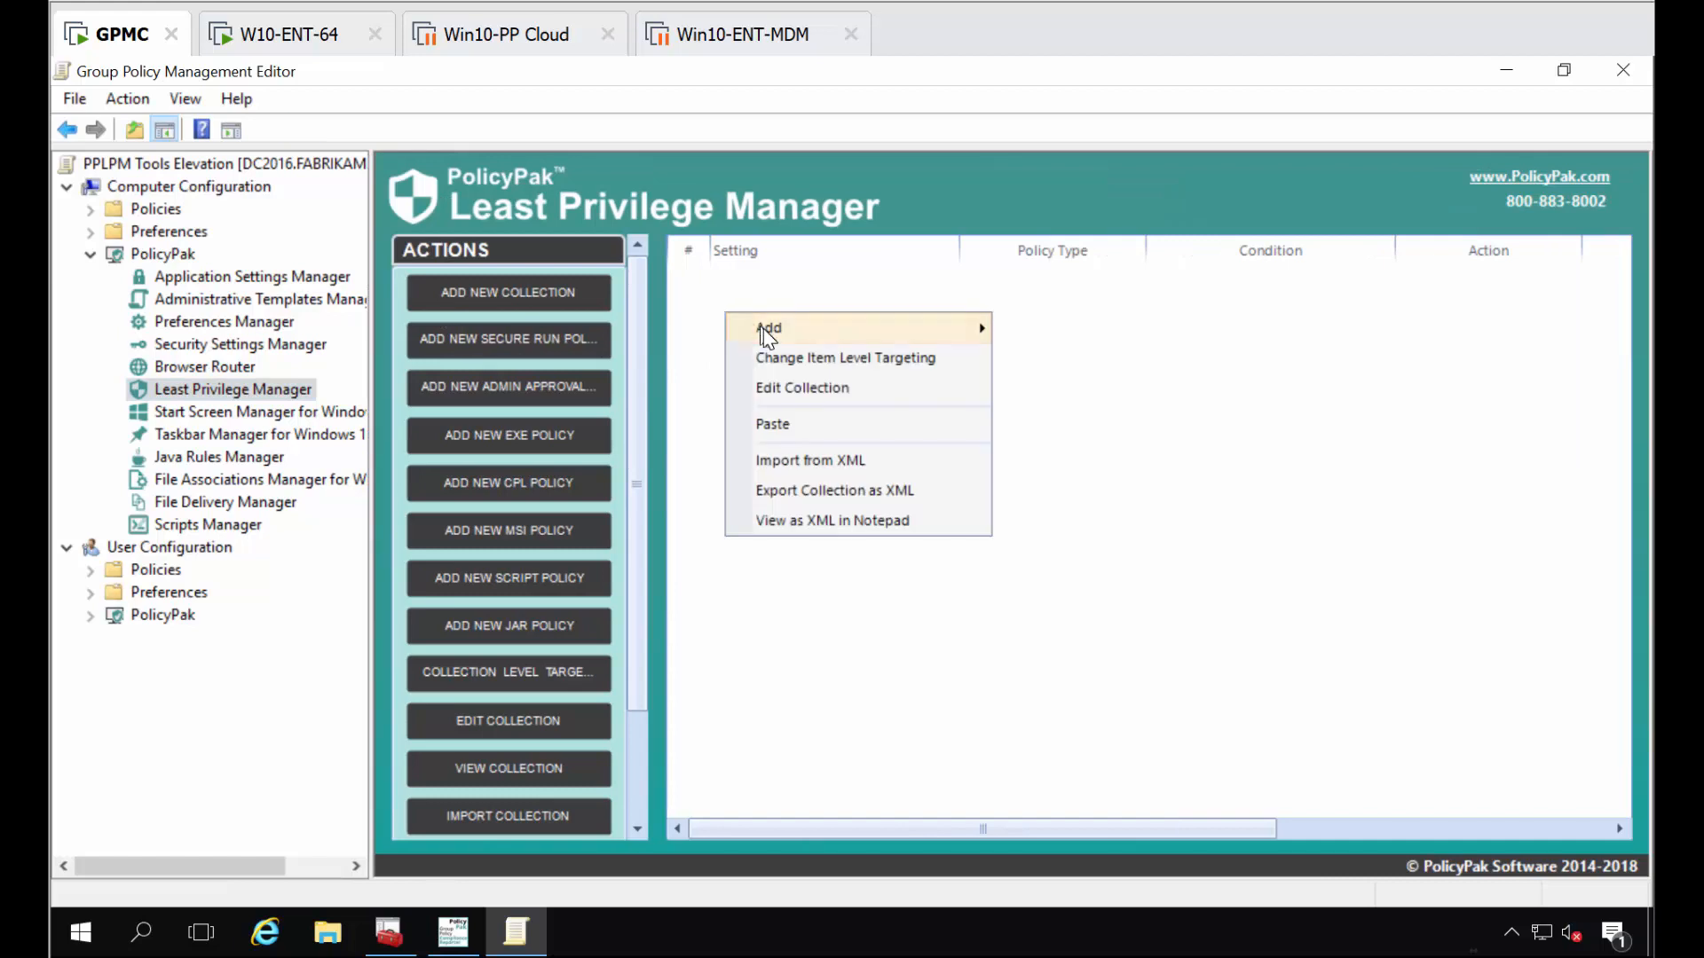
{"action": "mouse_move", "coordinate": [898, 336]}
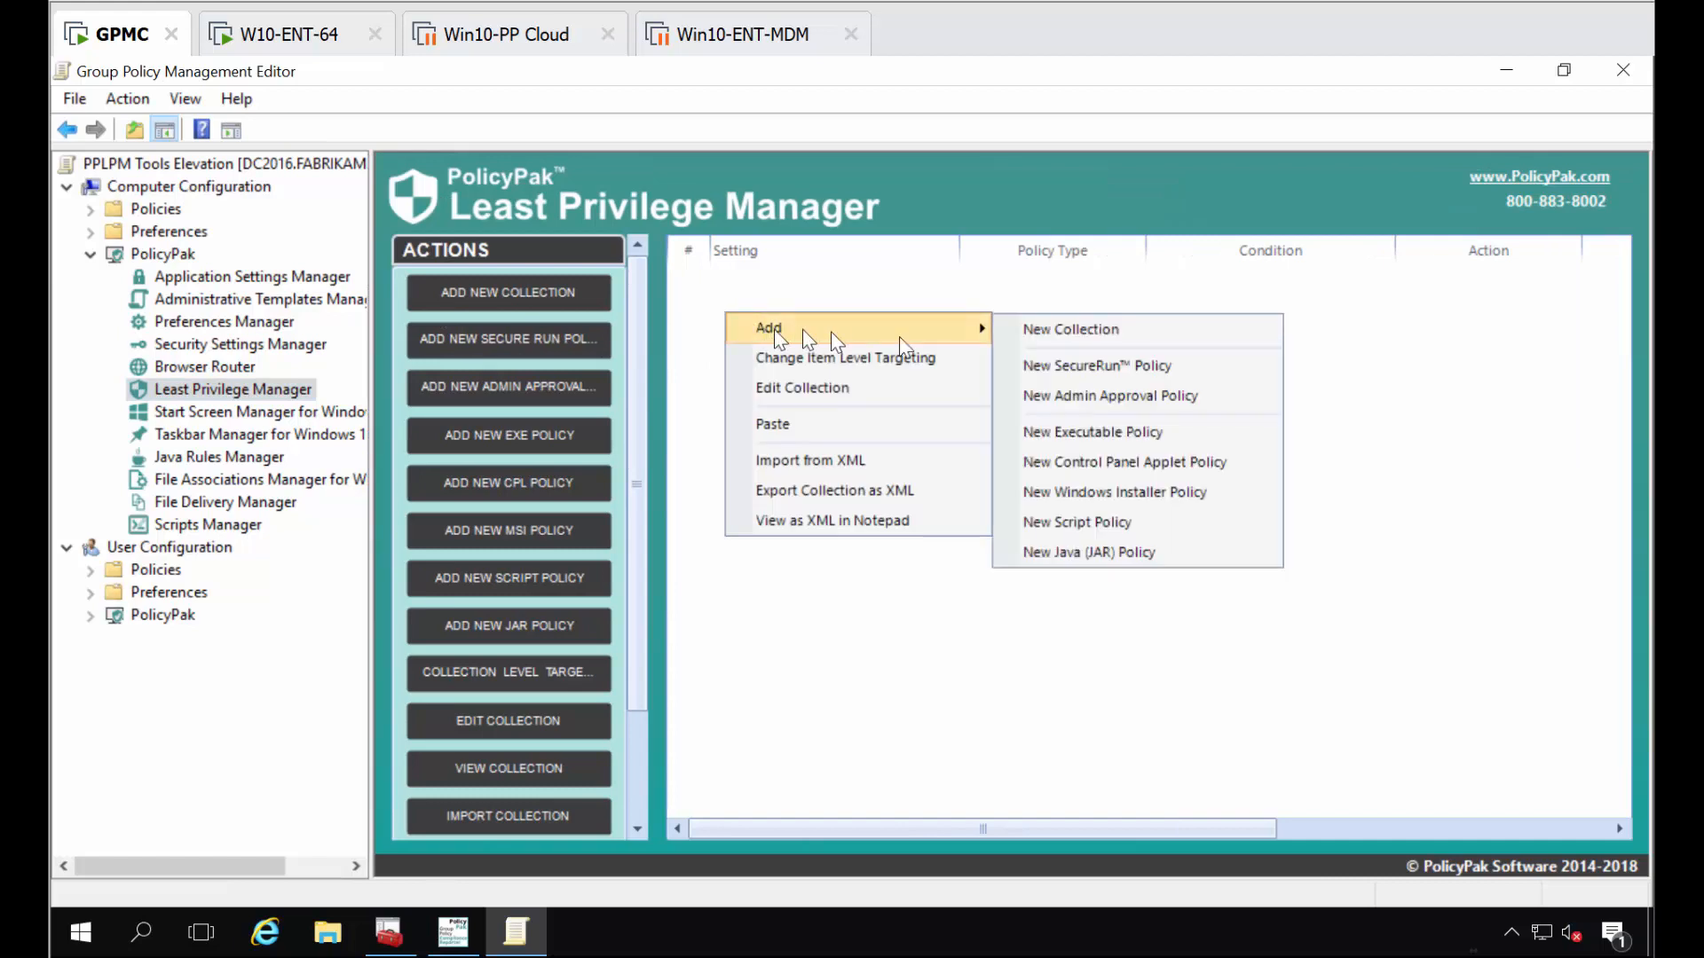
{"action": "left_click", "coordinate": [1167, 441]}
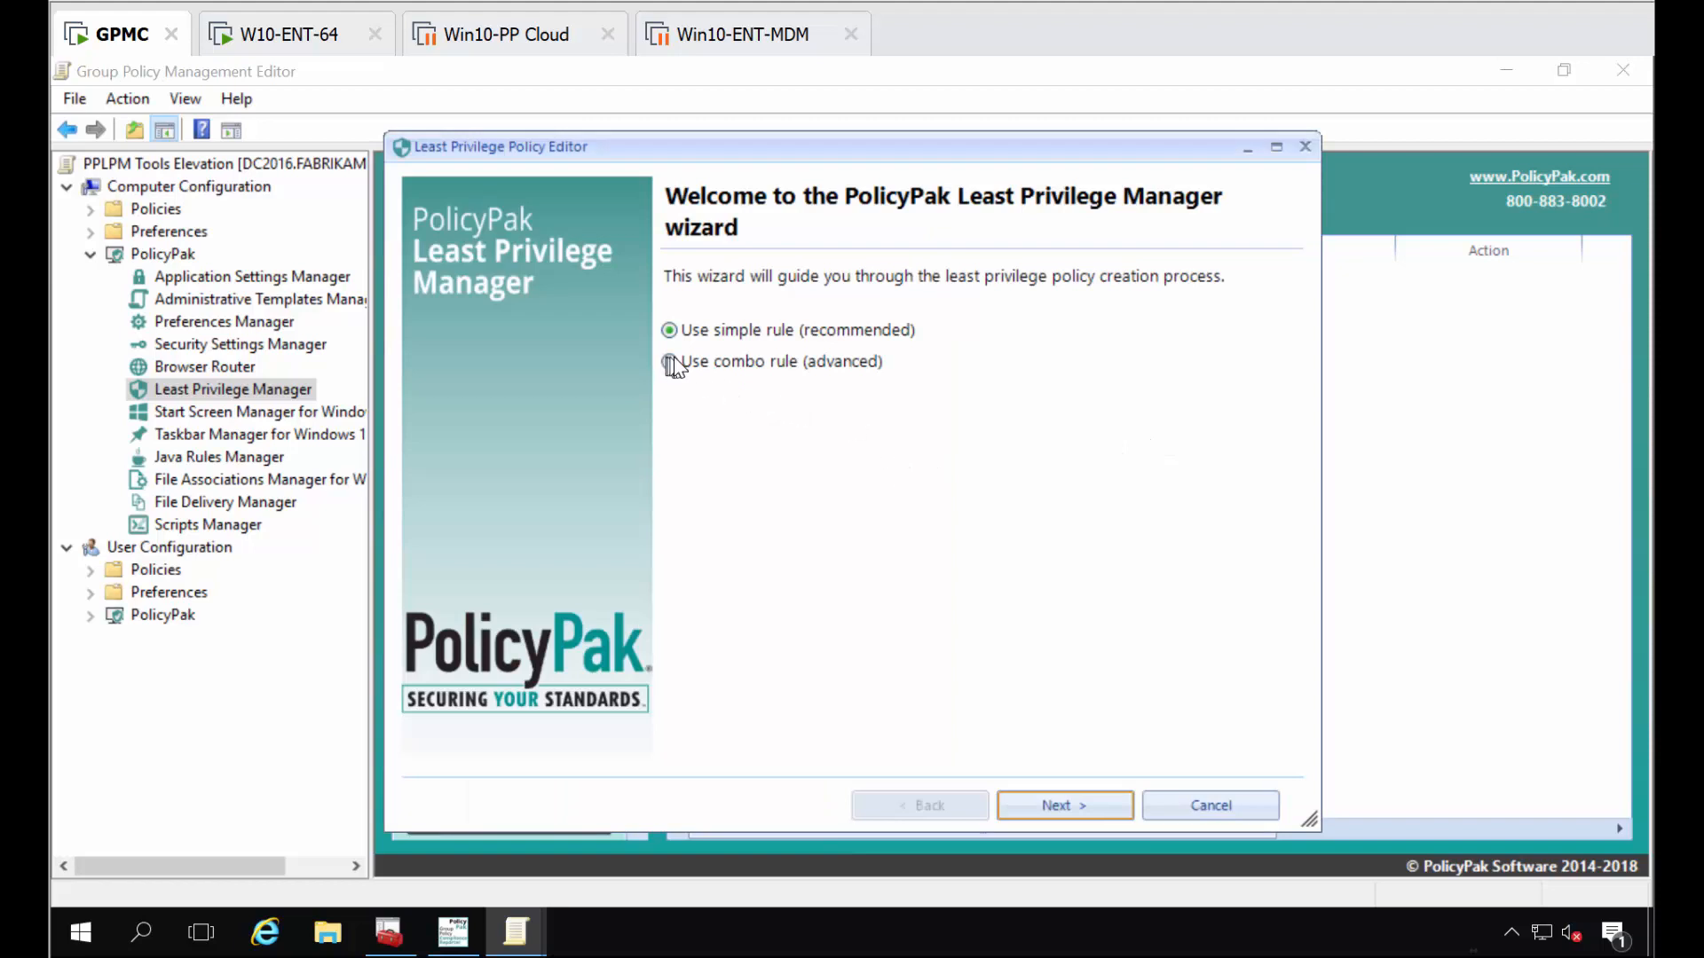
{"action": "left_click", "coordinate": [670, 362]}
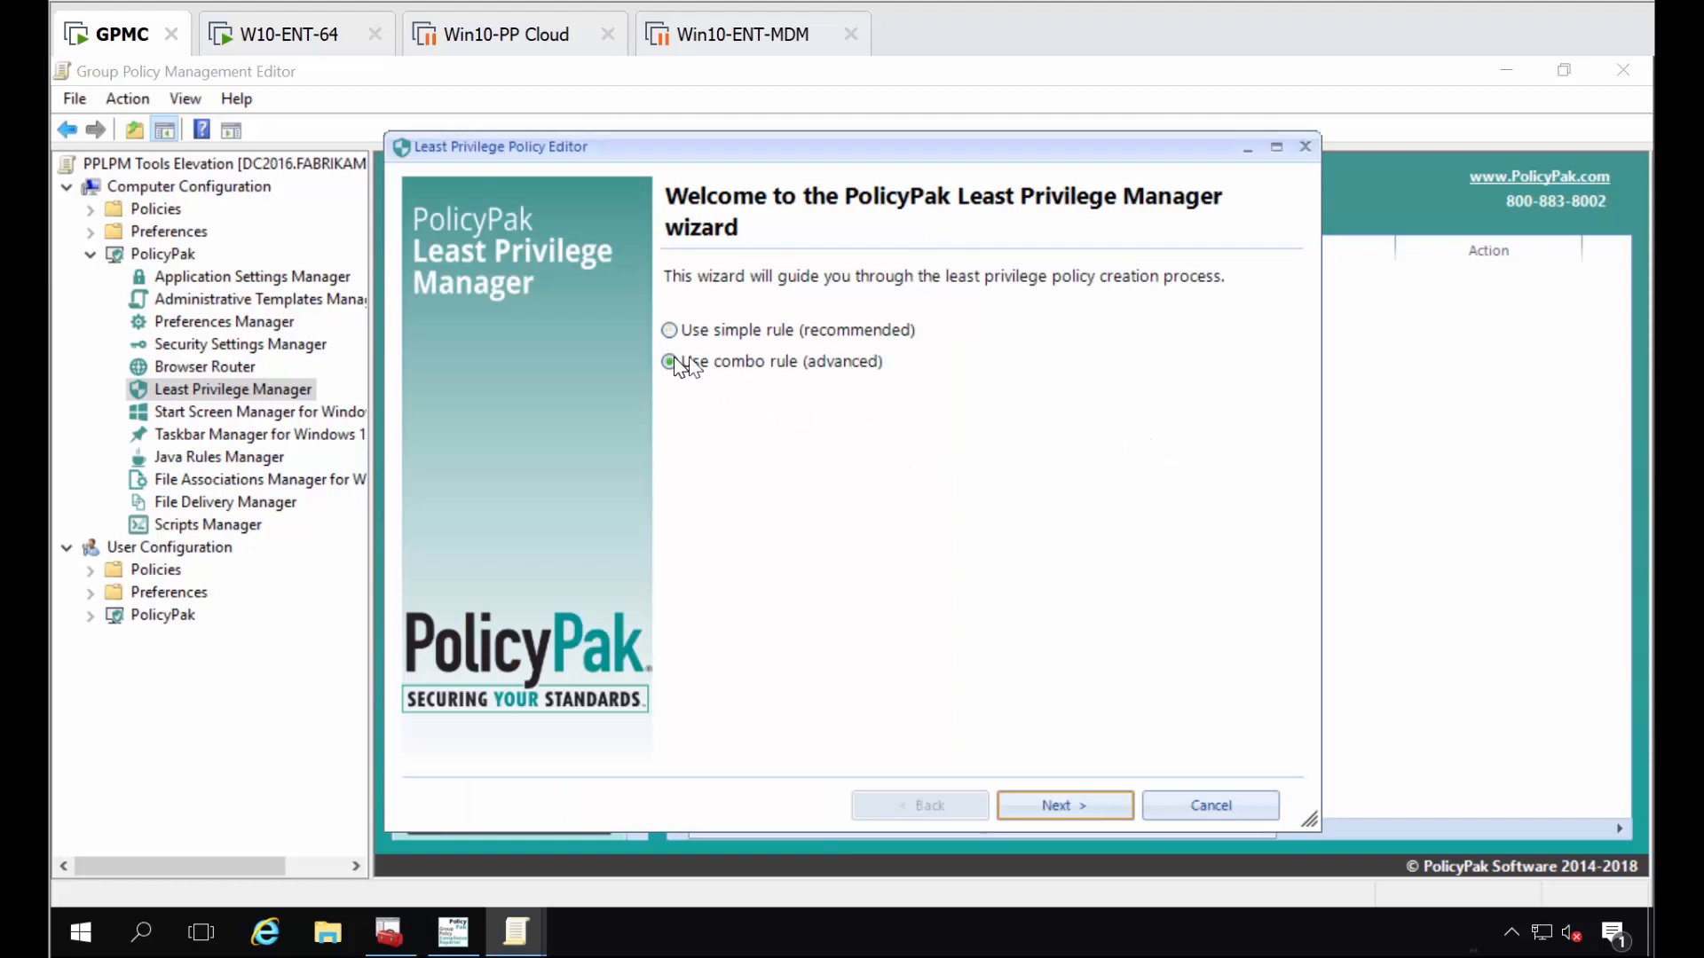
{"action": "left_click", "coordinate": [1097, 818]}
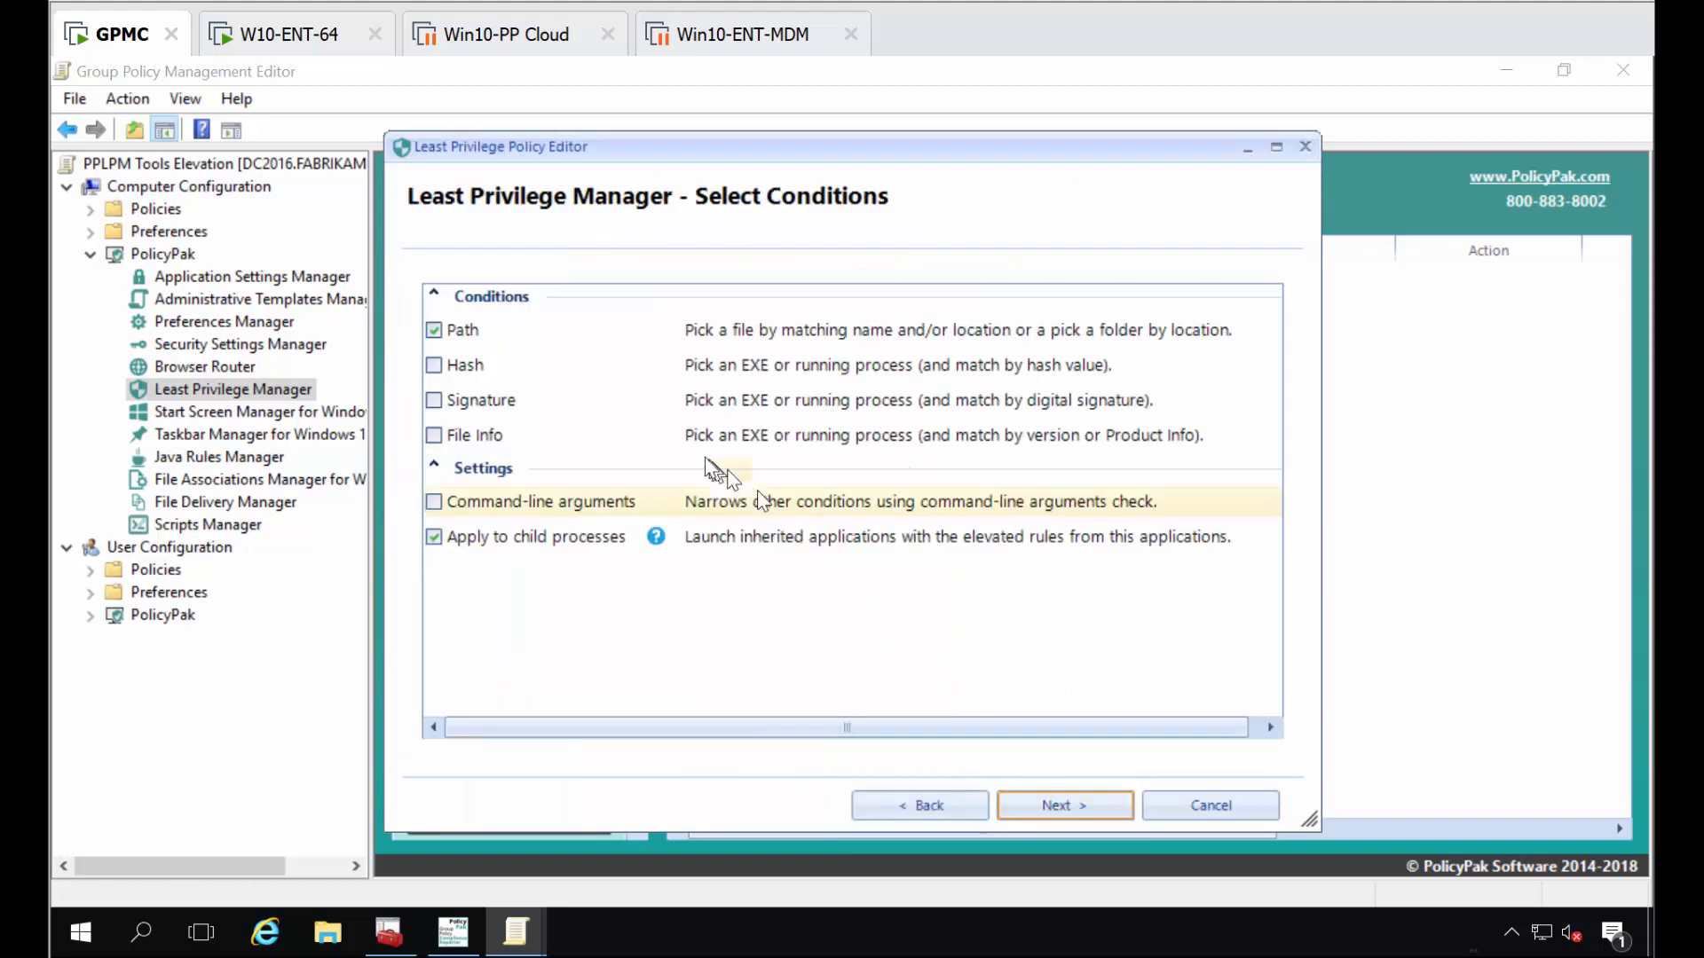
{"action": "left_click", "coordinate": [467, 401]}
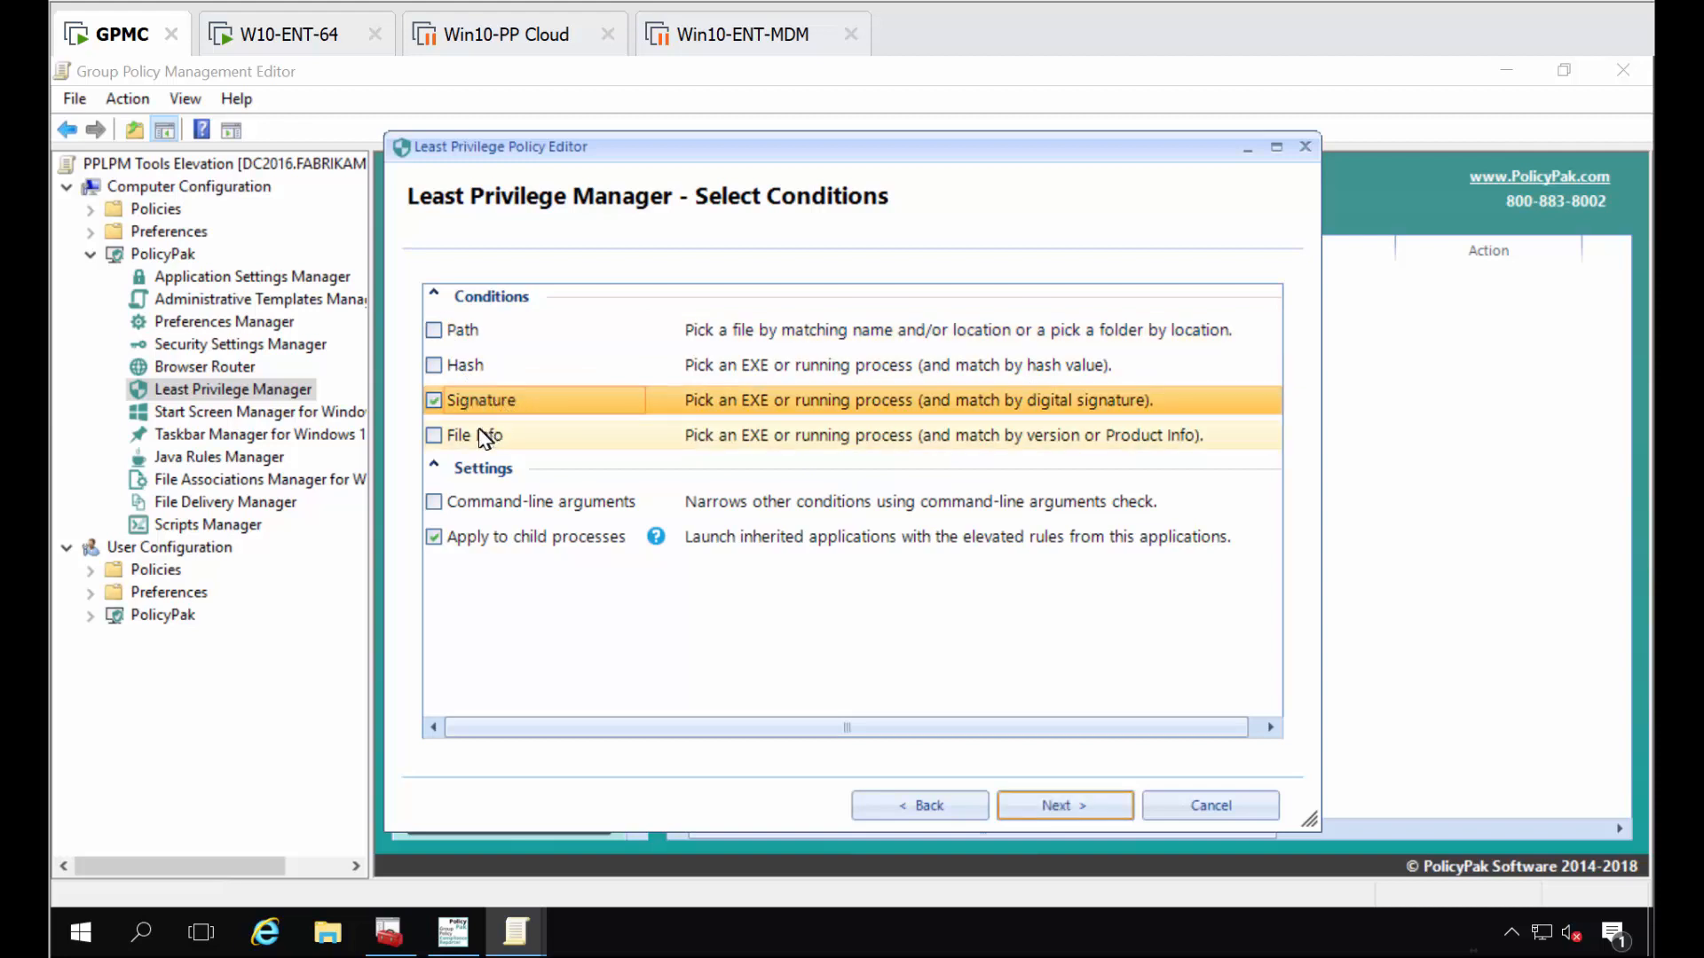
{"action": "left_click", "coordinate": [480, 429]}
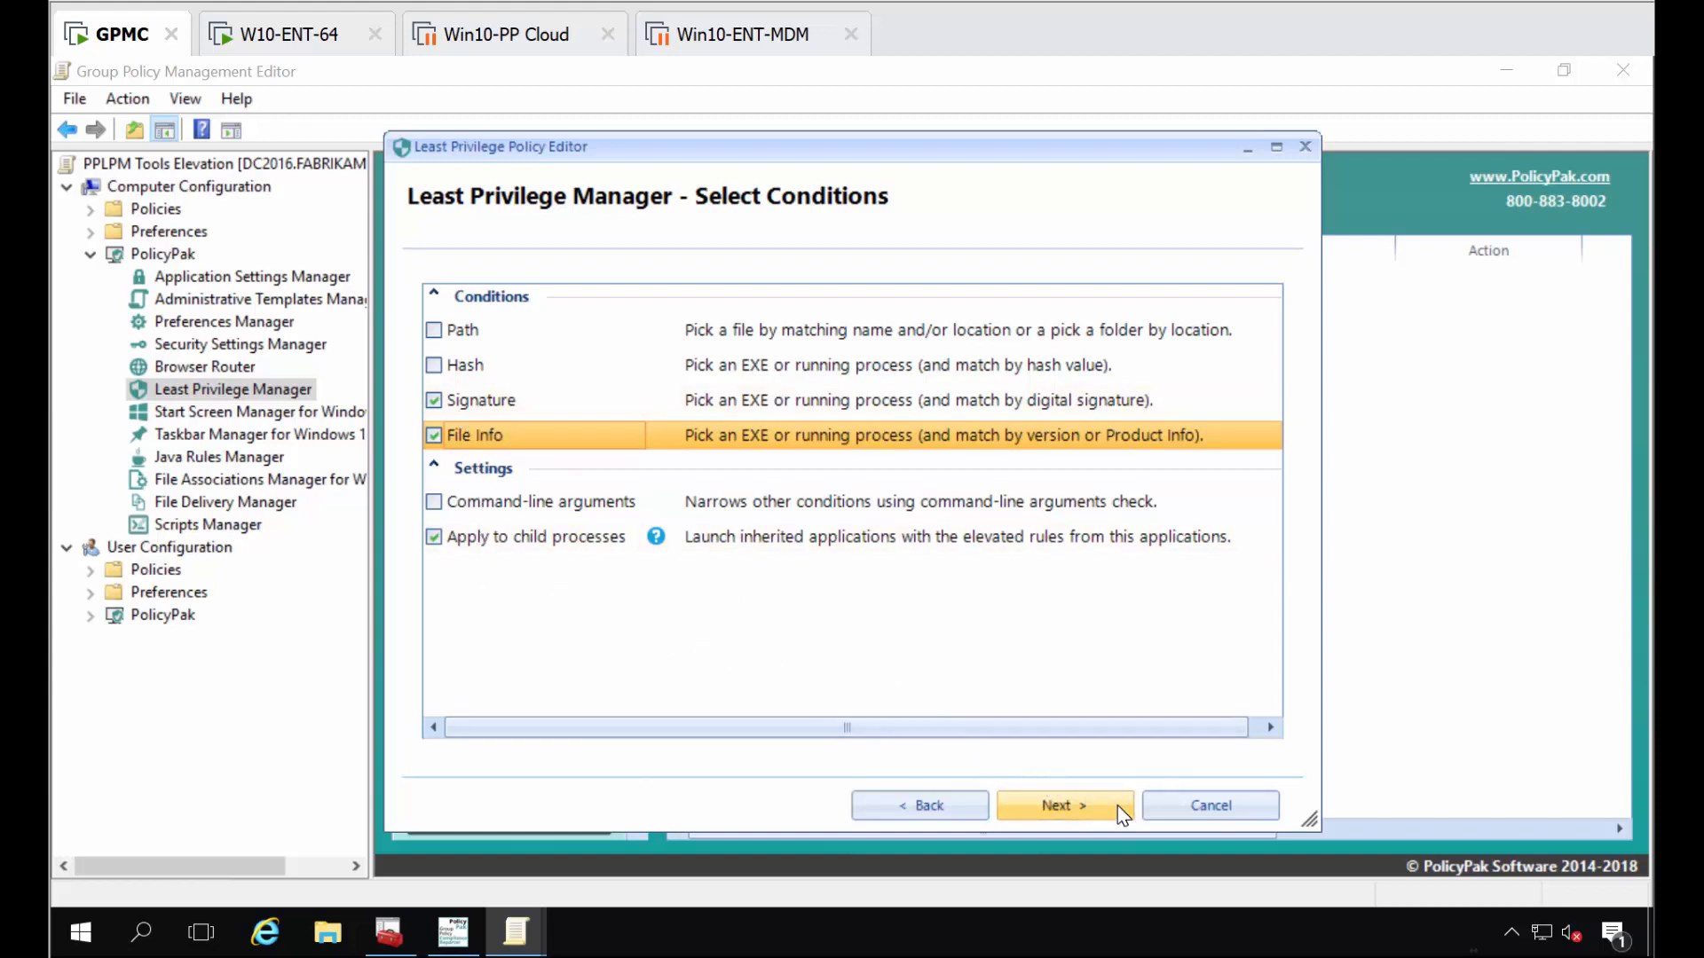
{"action": "left_click", "coordinate": [1083, 806]}
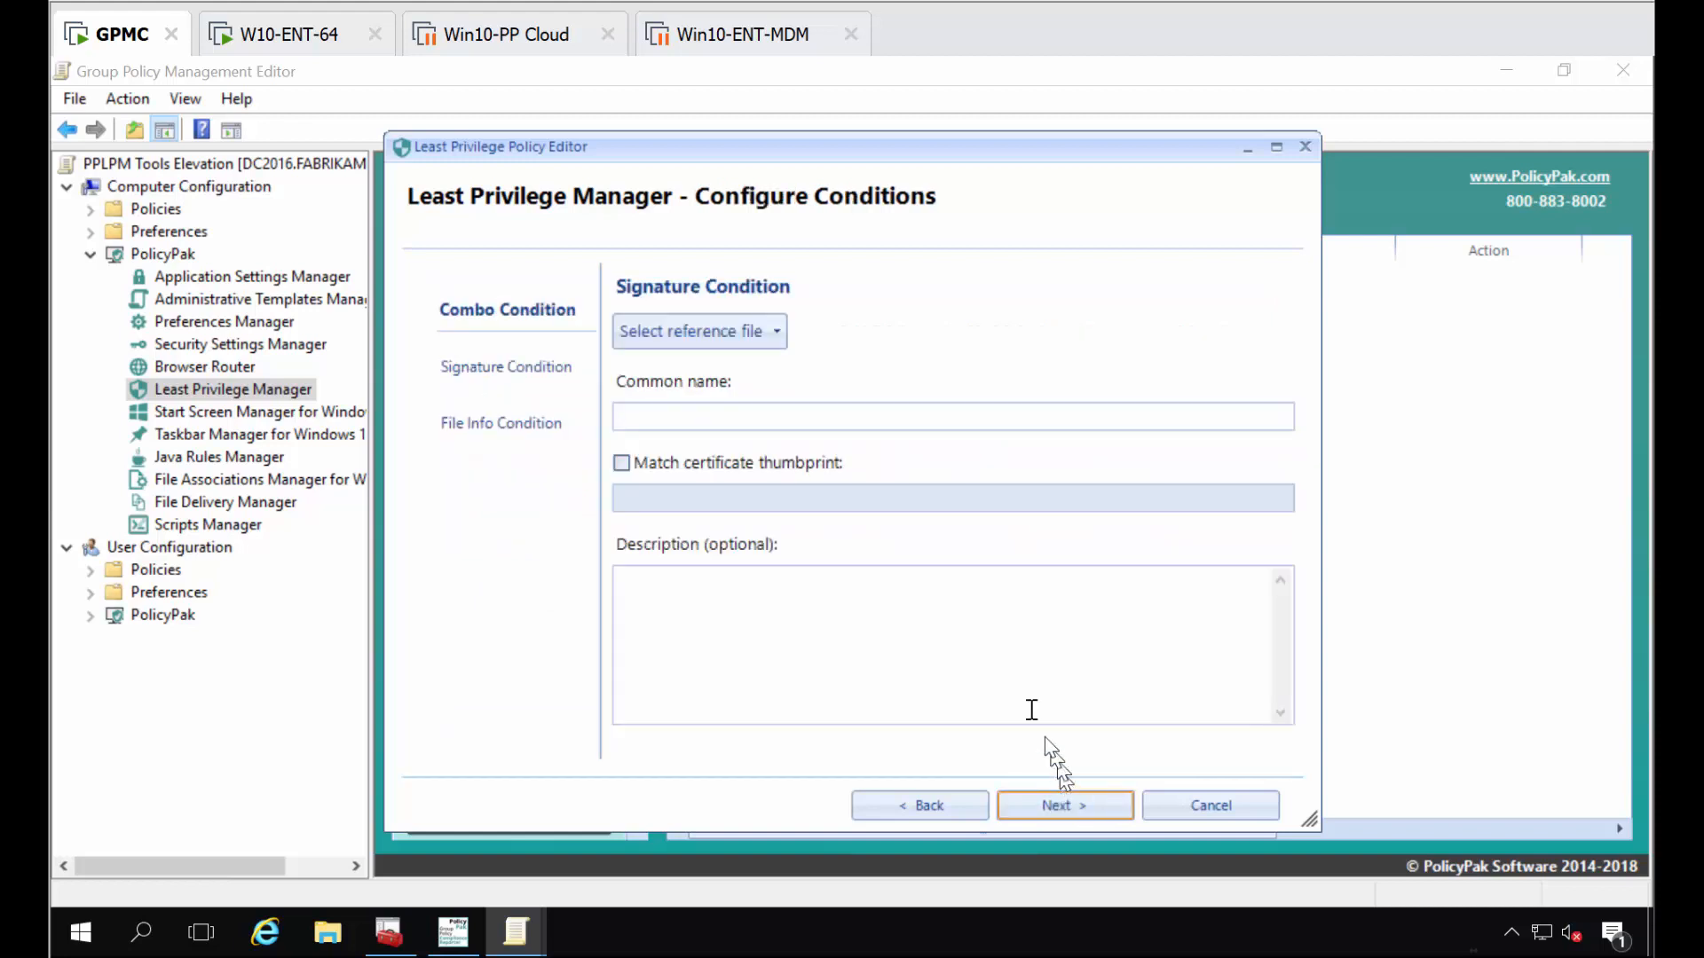
- Fill the conditions automatically from the reference file PolicyPak.Tools.NetworkConnections in C:\Program Files\PolicyPak\Least Privilege Manager\Tools
{"action": "left_click", "coordinate": [743, 335]}
{"action": "left_click", "coordinate": [703, 371]}
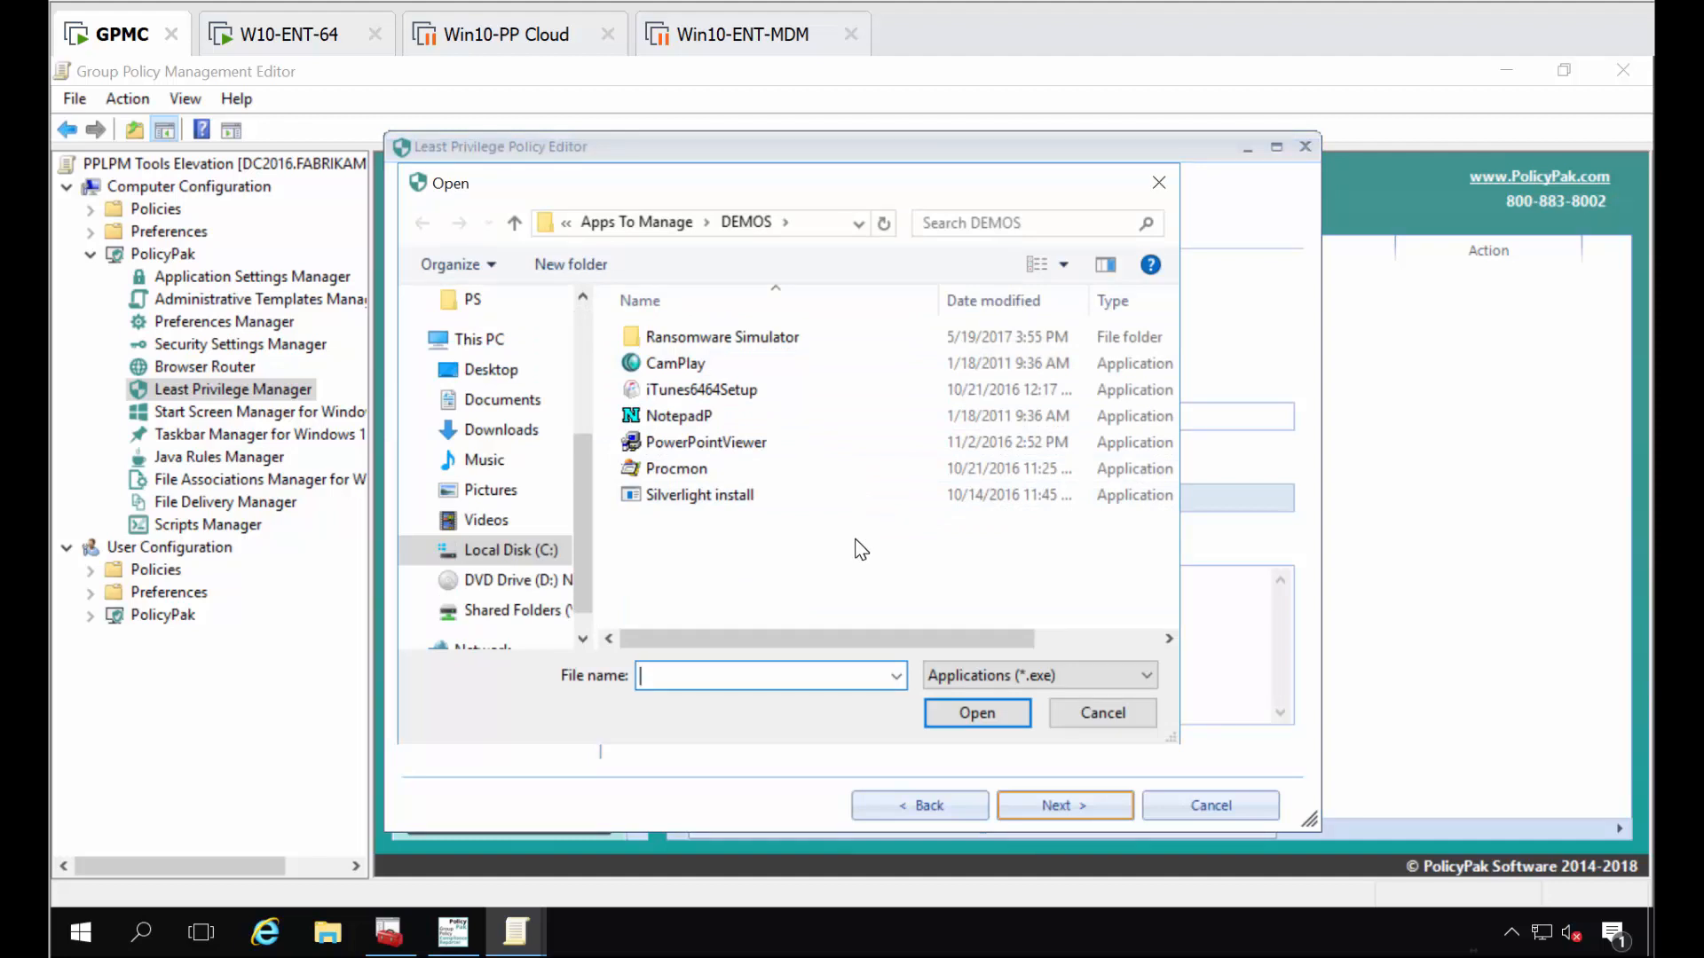
{"action": "type", "text": "c:\\pro"}
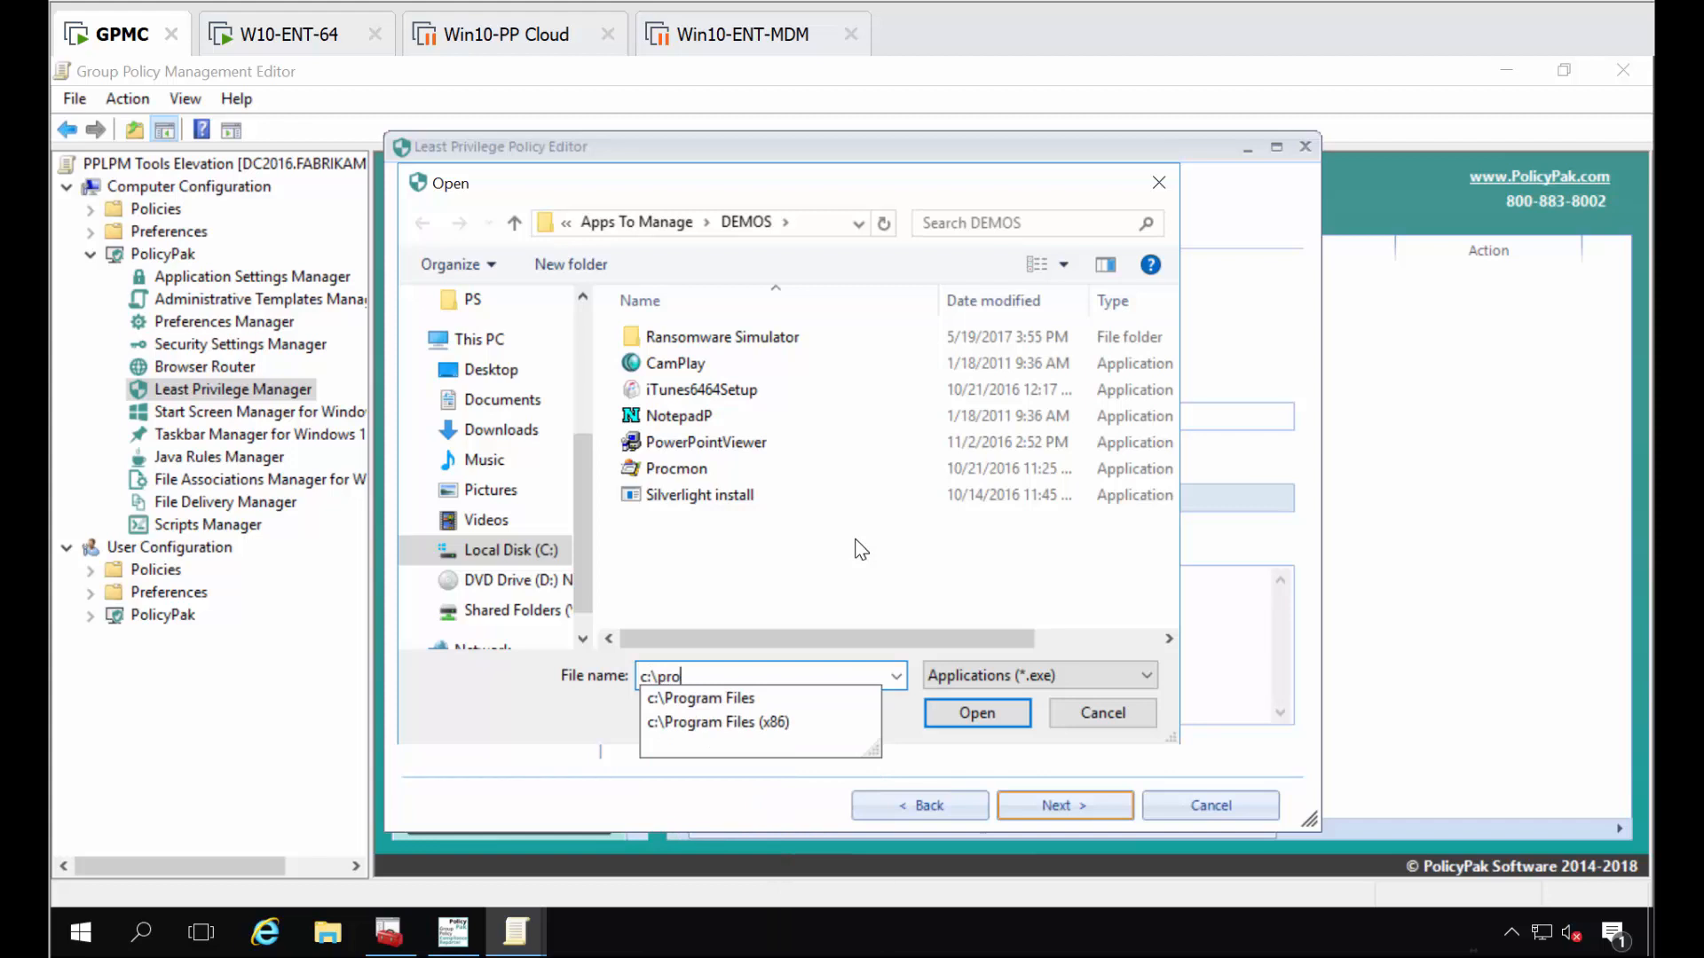
{"action": "key", "text": "Down"}
{"action": "key", "text": "Return"}
{"action": "scroll", "coordinate": [852, 544], "scroll_direction": "down", "scroll_amount": 2}
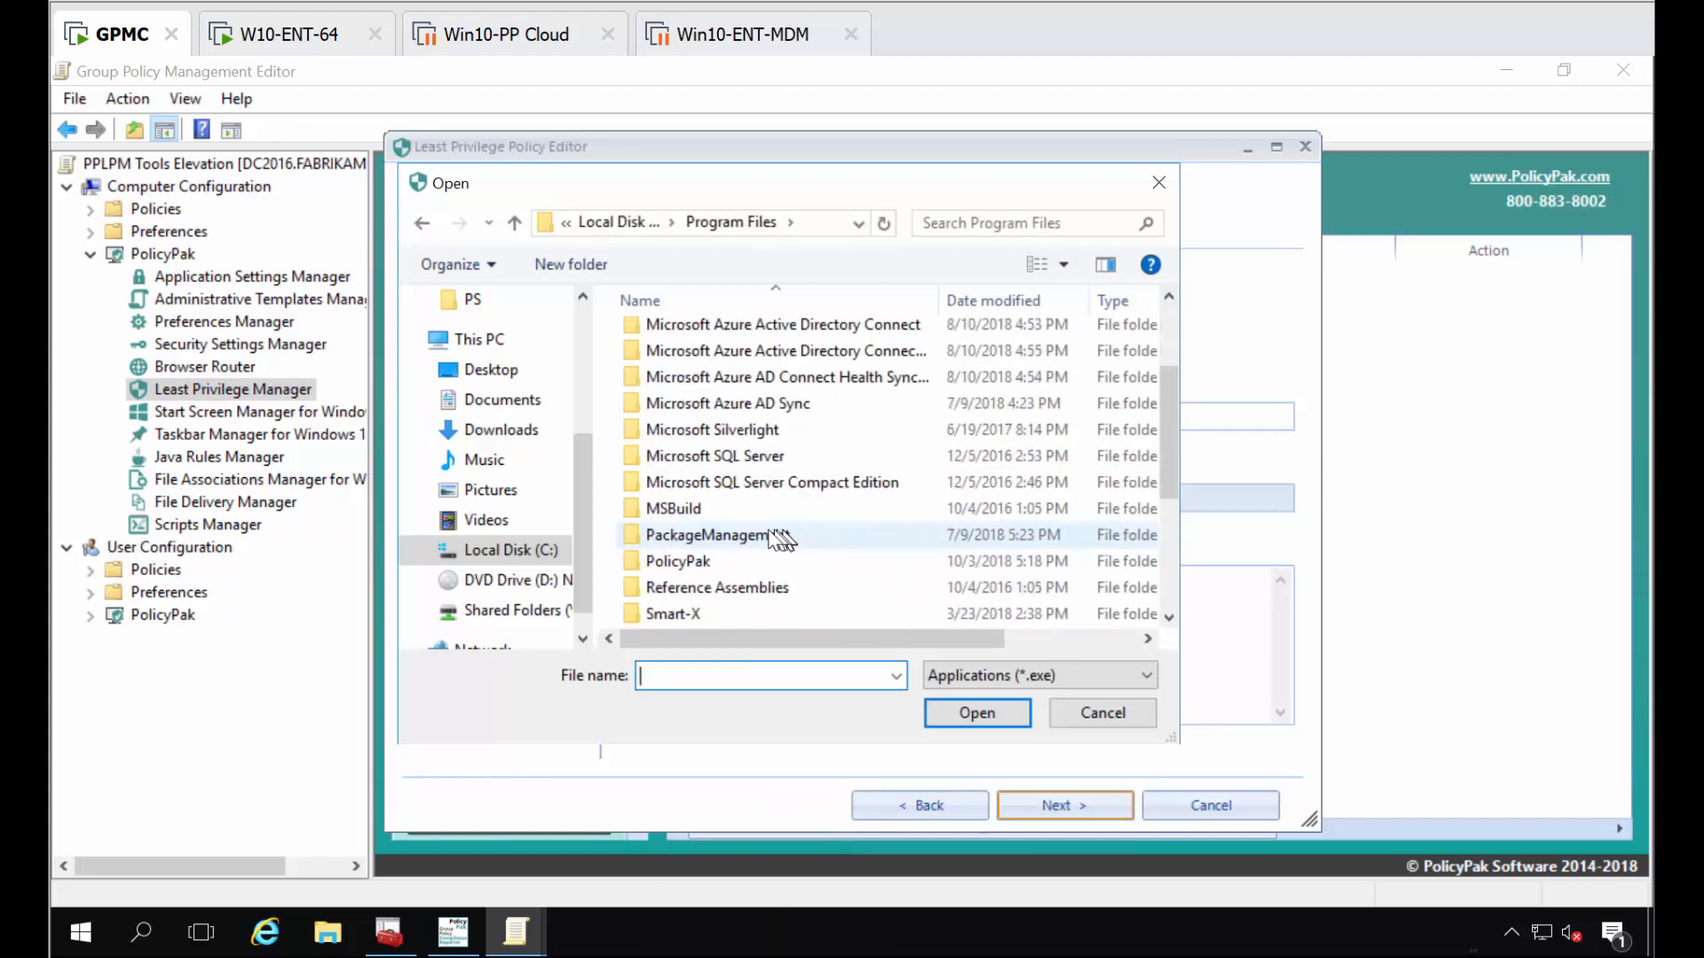
{"action": "double_click", "coordinate": [743, 562]}
{"action": "scroll", "coordinate": [775, 539], "scroll_direction": "down", "scroll_amount": 1}
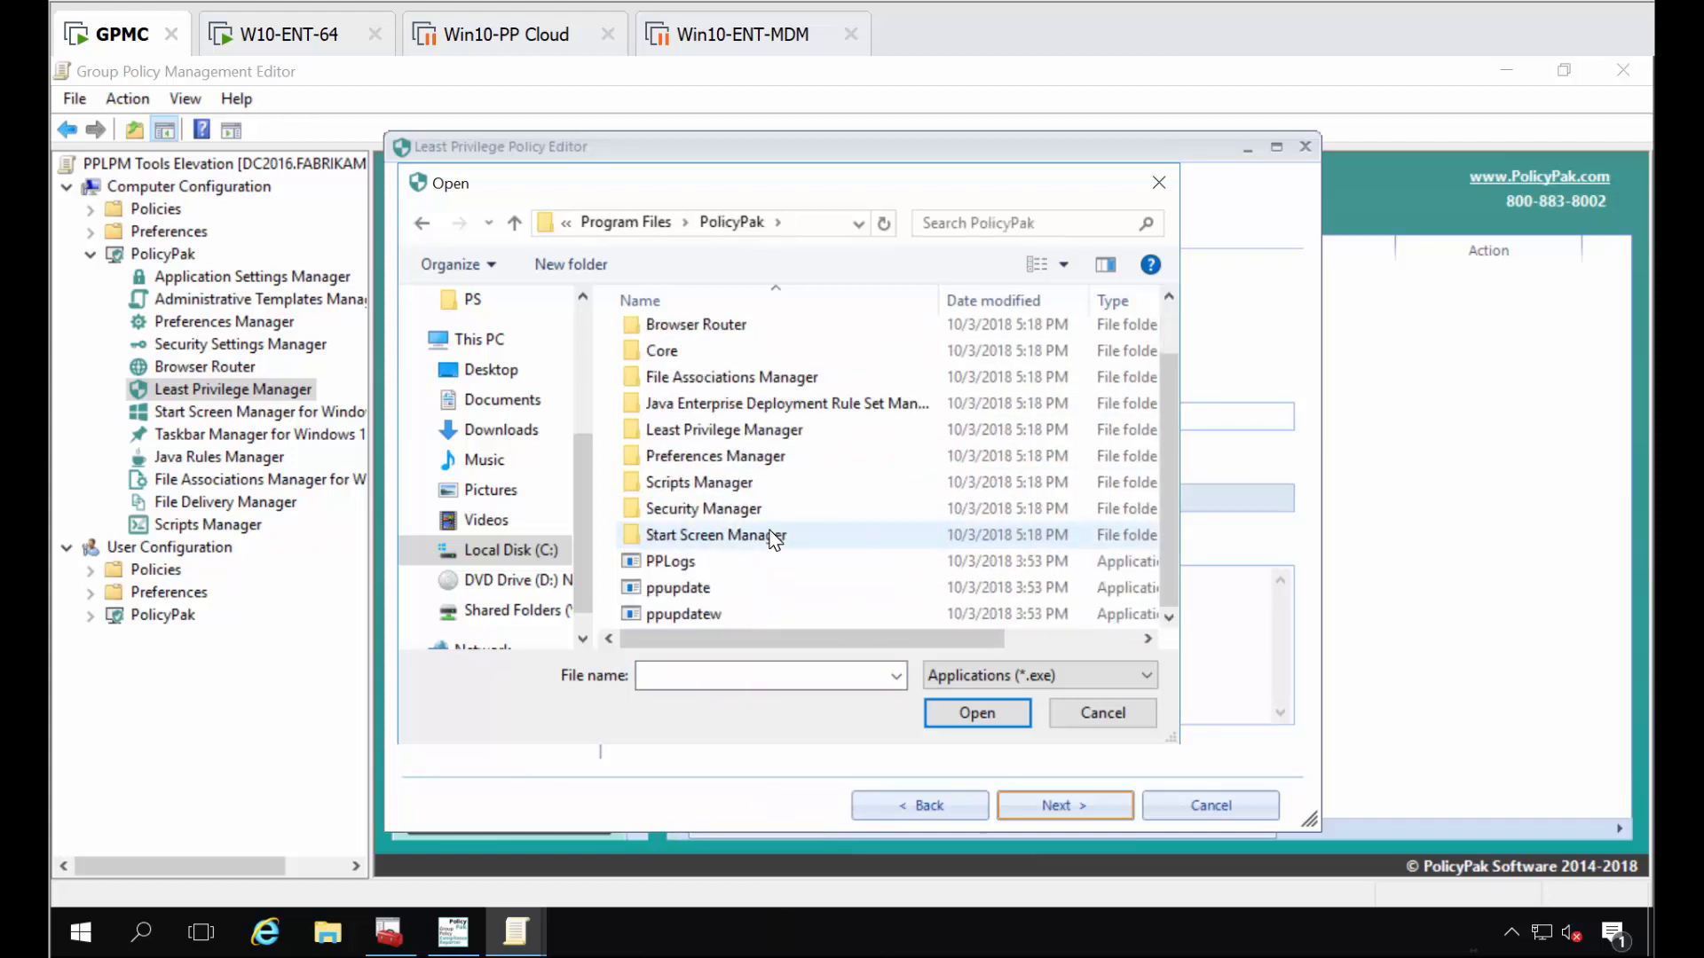
{"action": "left_click", "coordinate": [759, 434]}
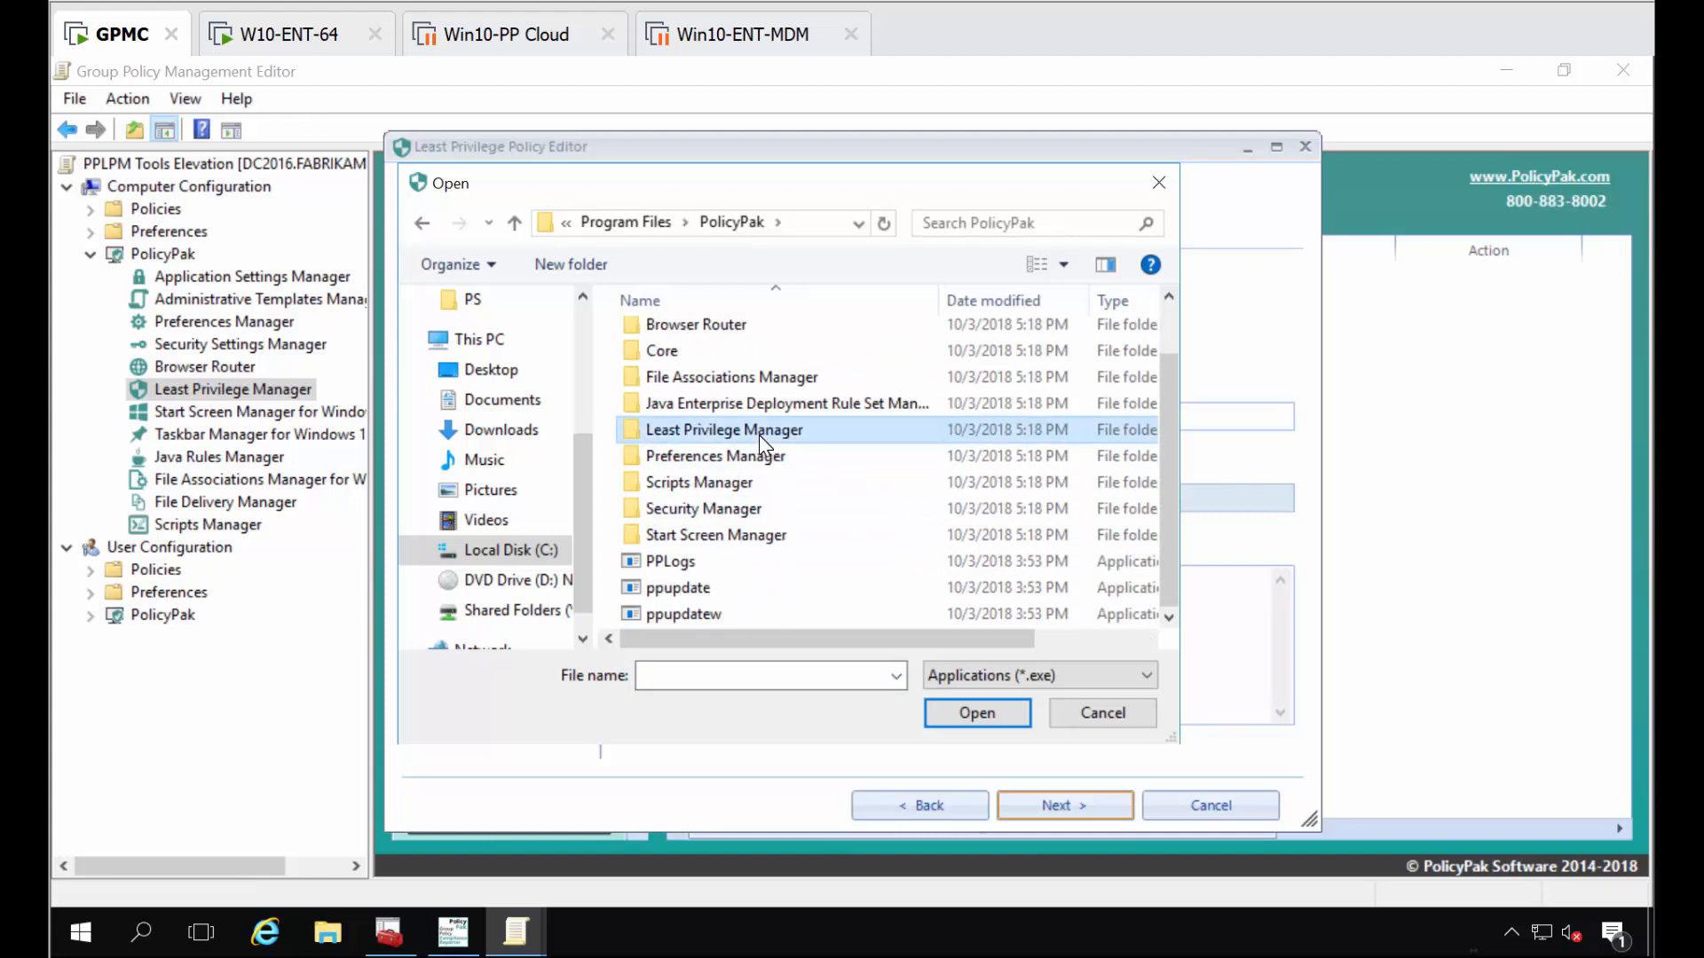
{"action": "double_click", "coordinate": [759, 435]}
{"action": "double_click", "coordinate": [664, 364]}
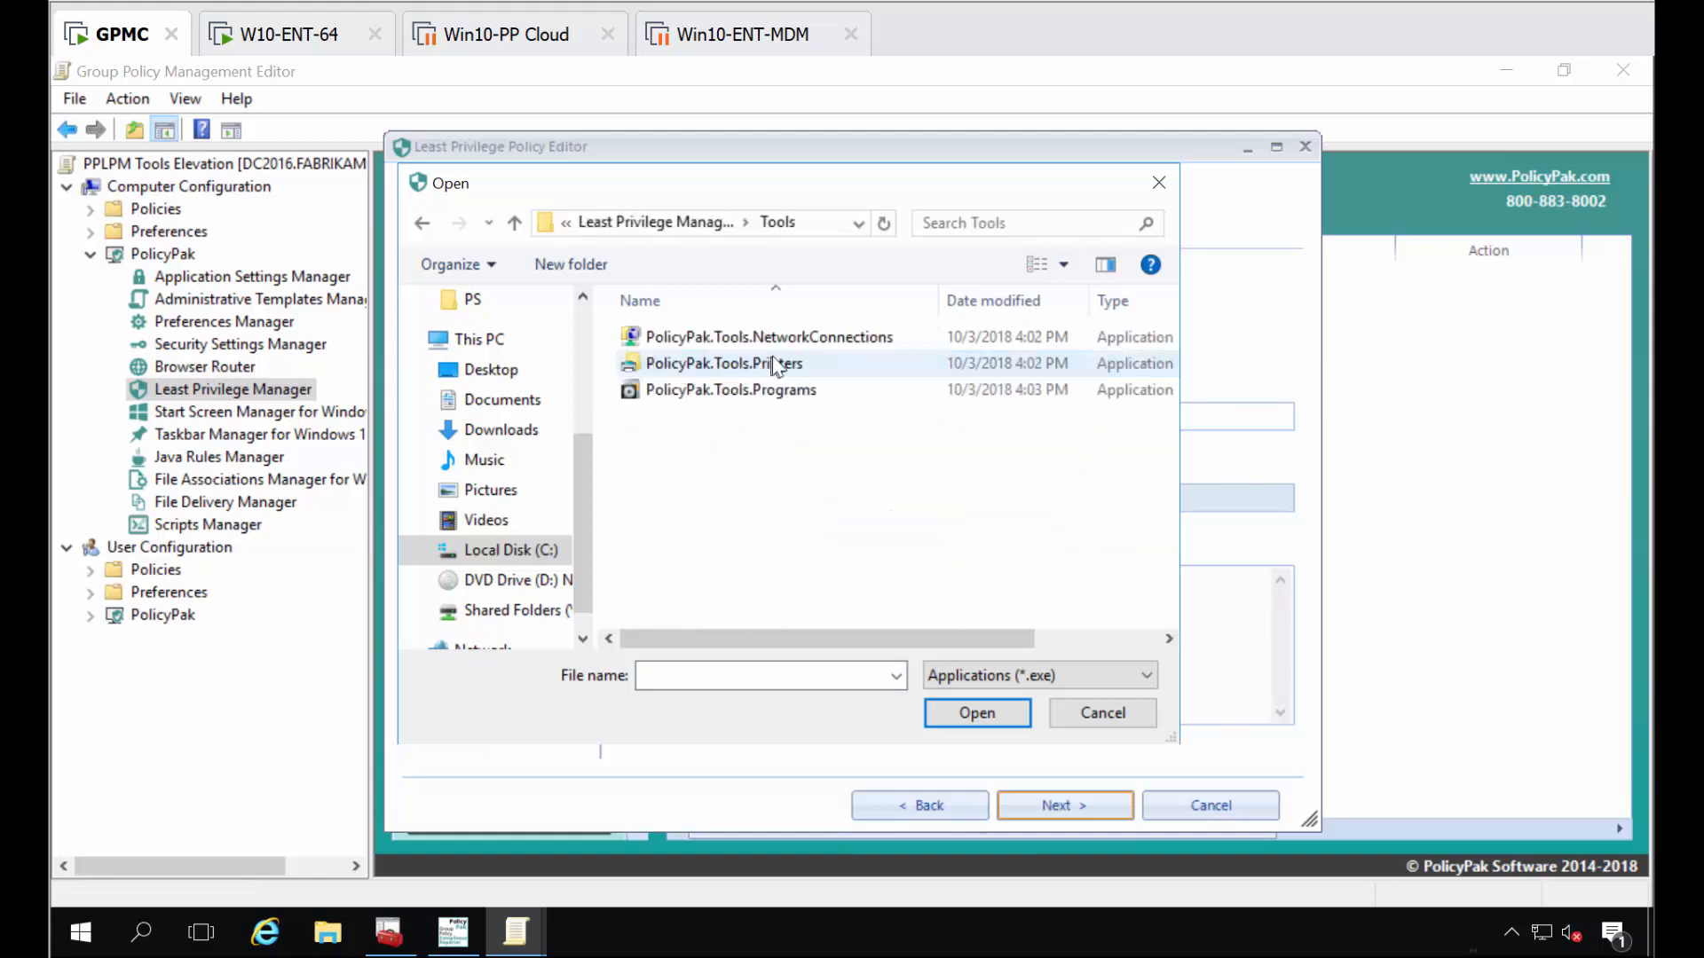
{"action": "double_click", "coordinate": [786, 335]}
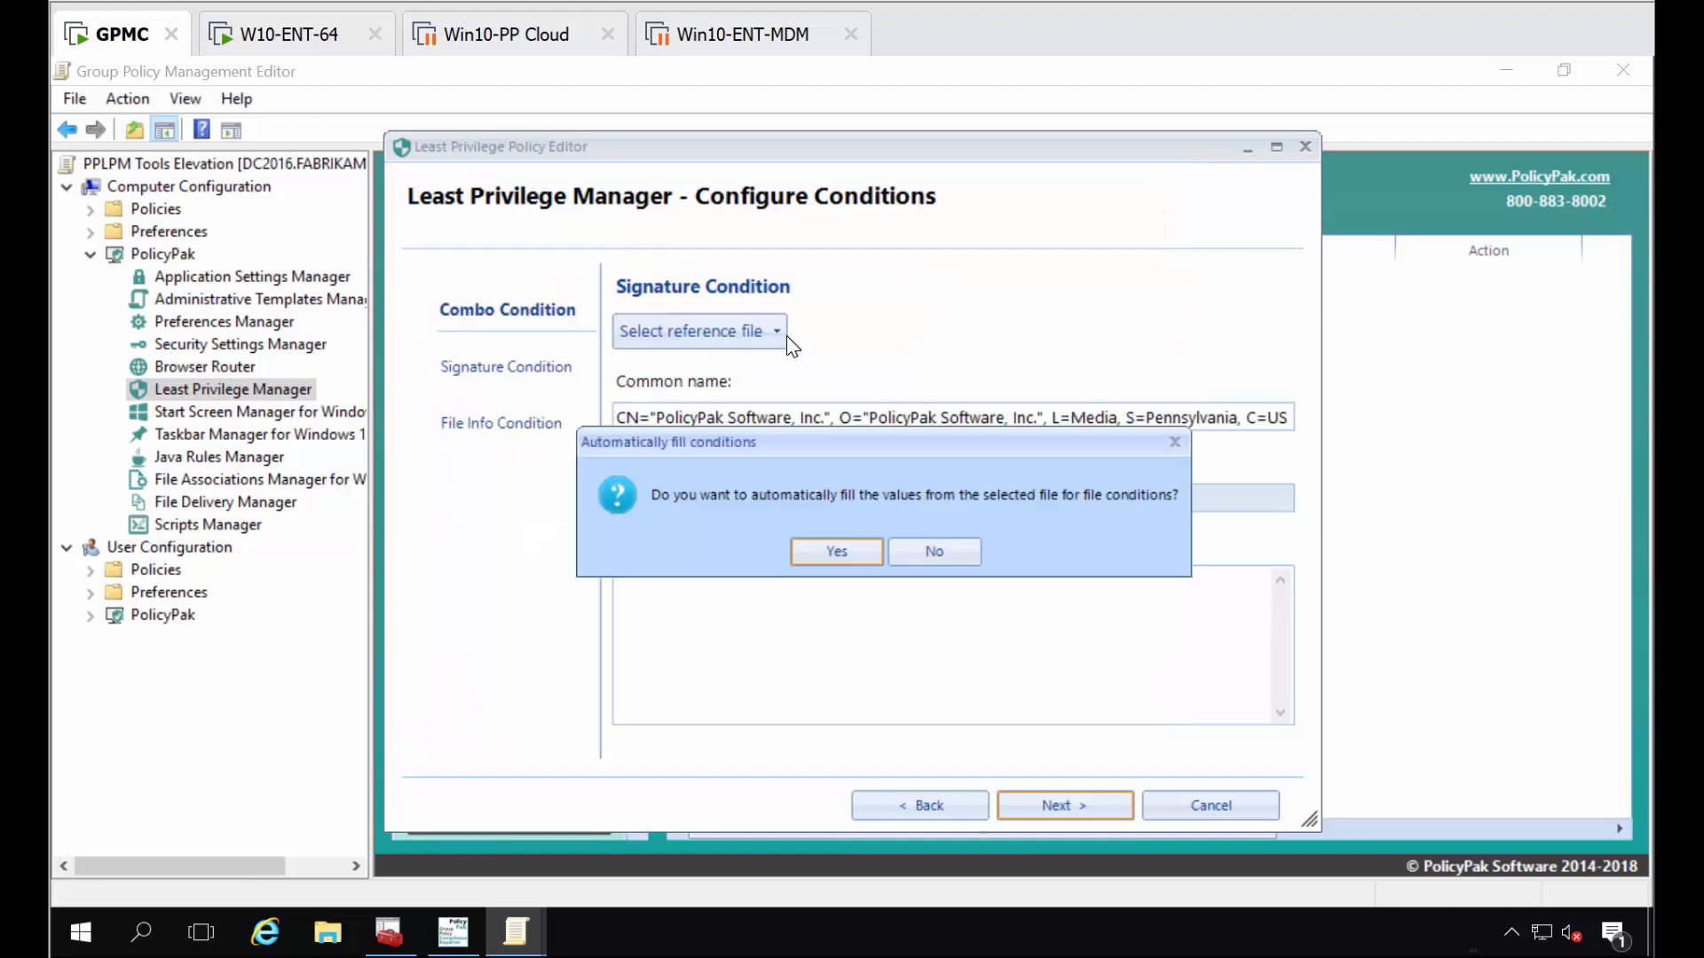
{"action": "left_click", "coordinate": [841, 550]}
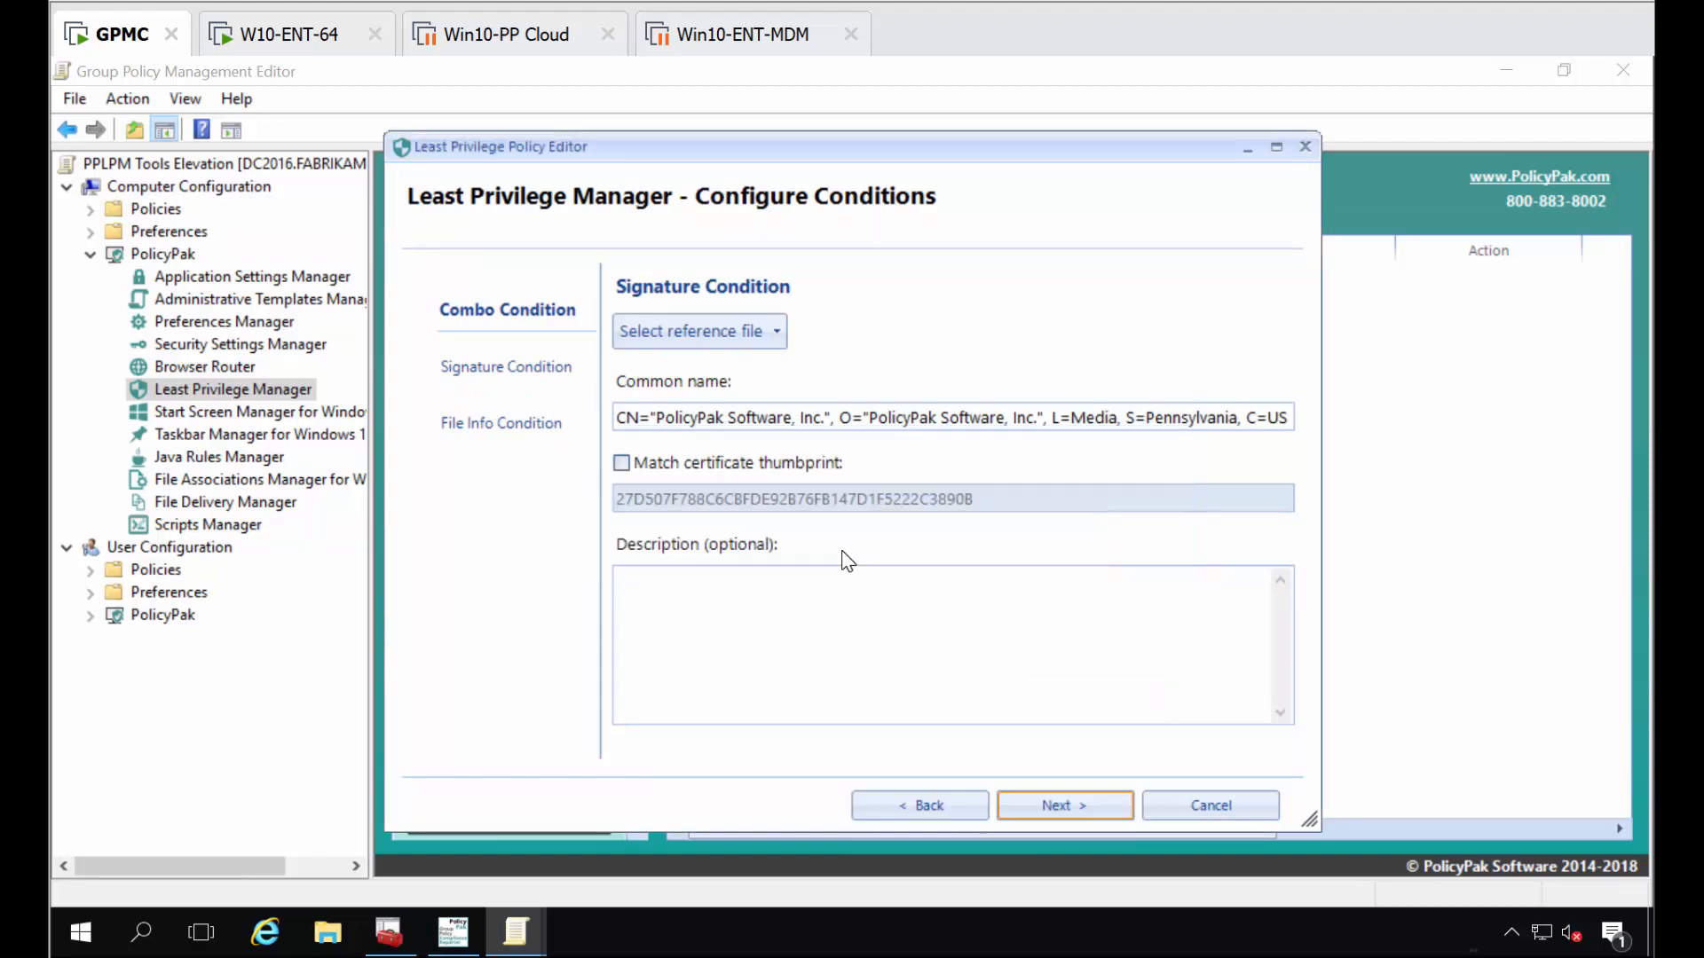
- Review both conditions and set the file and product version comparisons of the File Info condition to Higher or Equals
{"action": "left_click", "coordinate": [503, 424]}
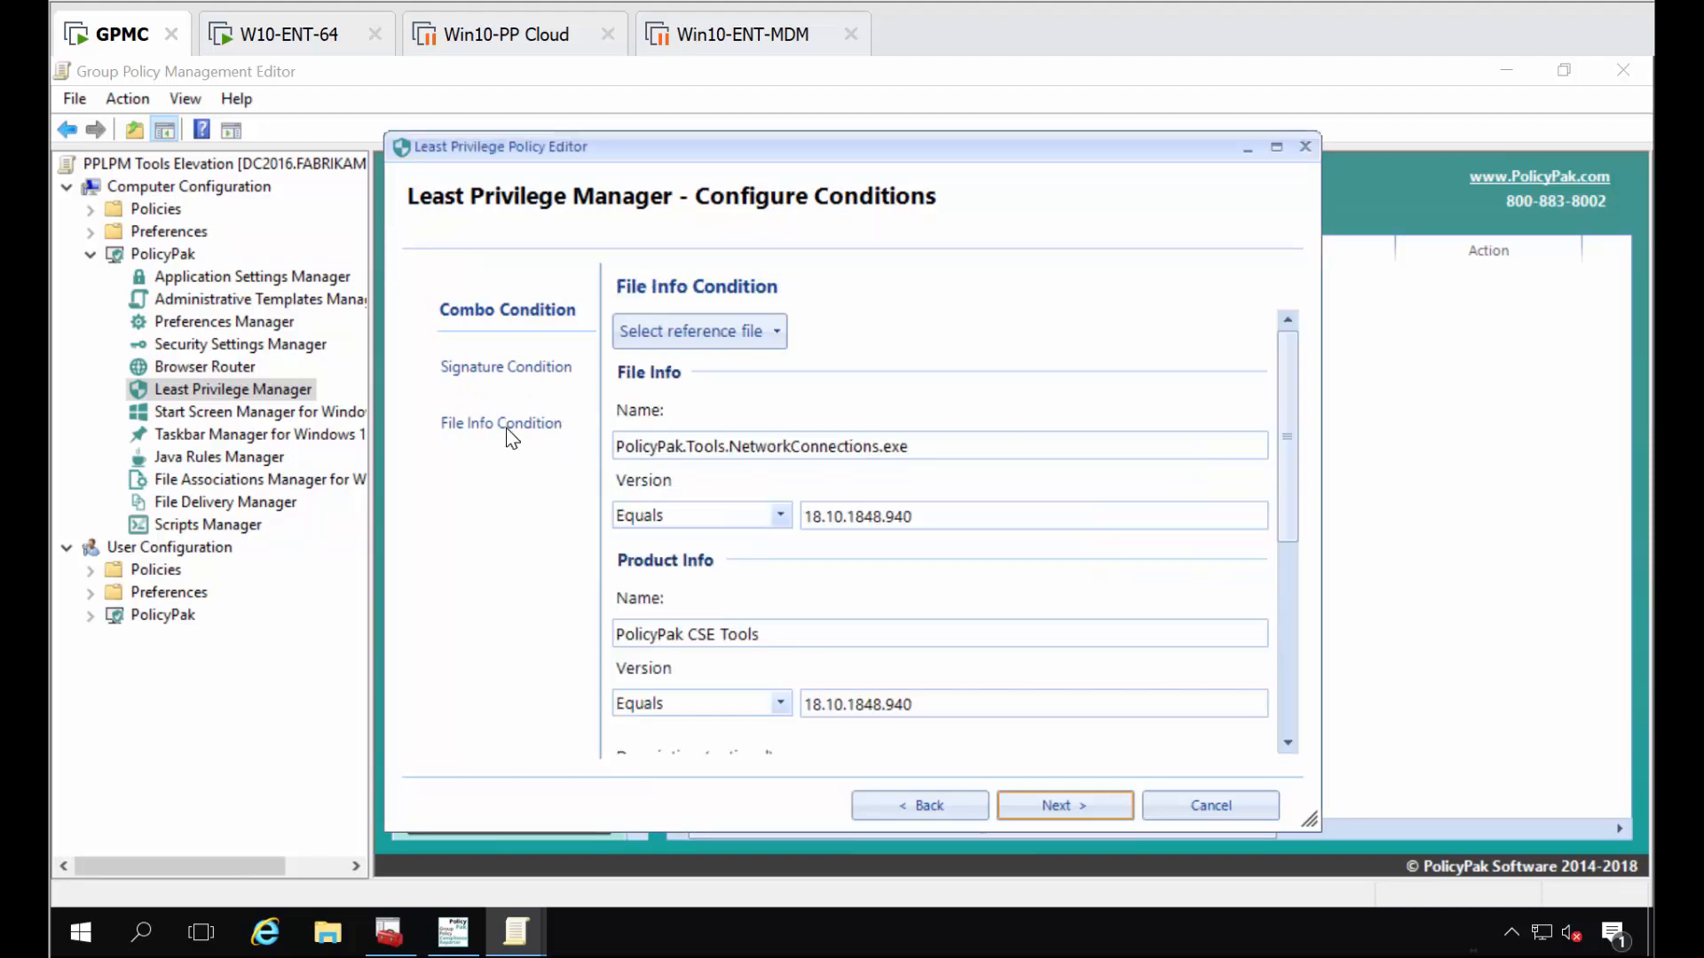
{"action": "left_click", "coordinate": [507, 369]}
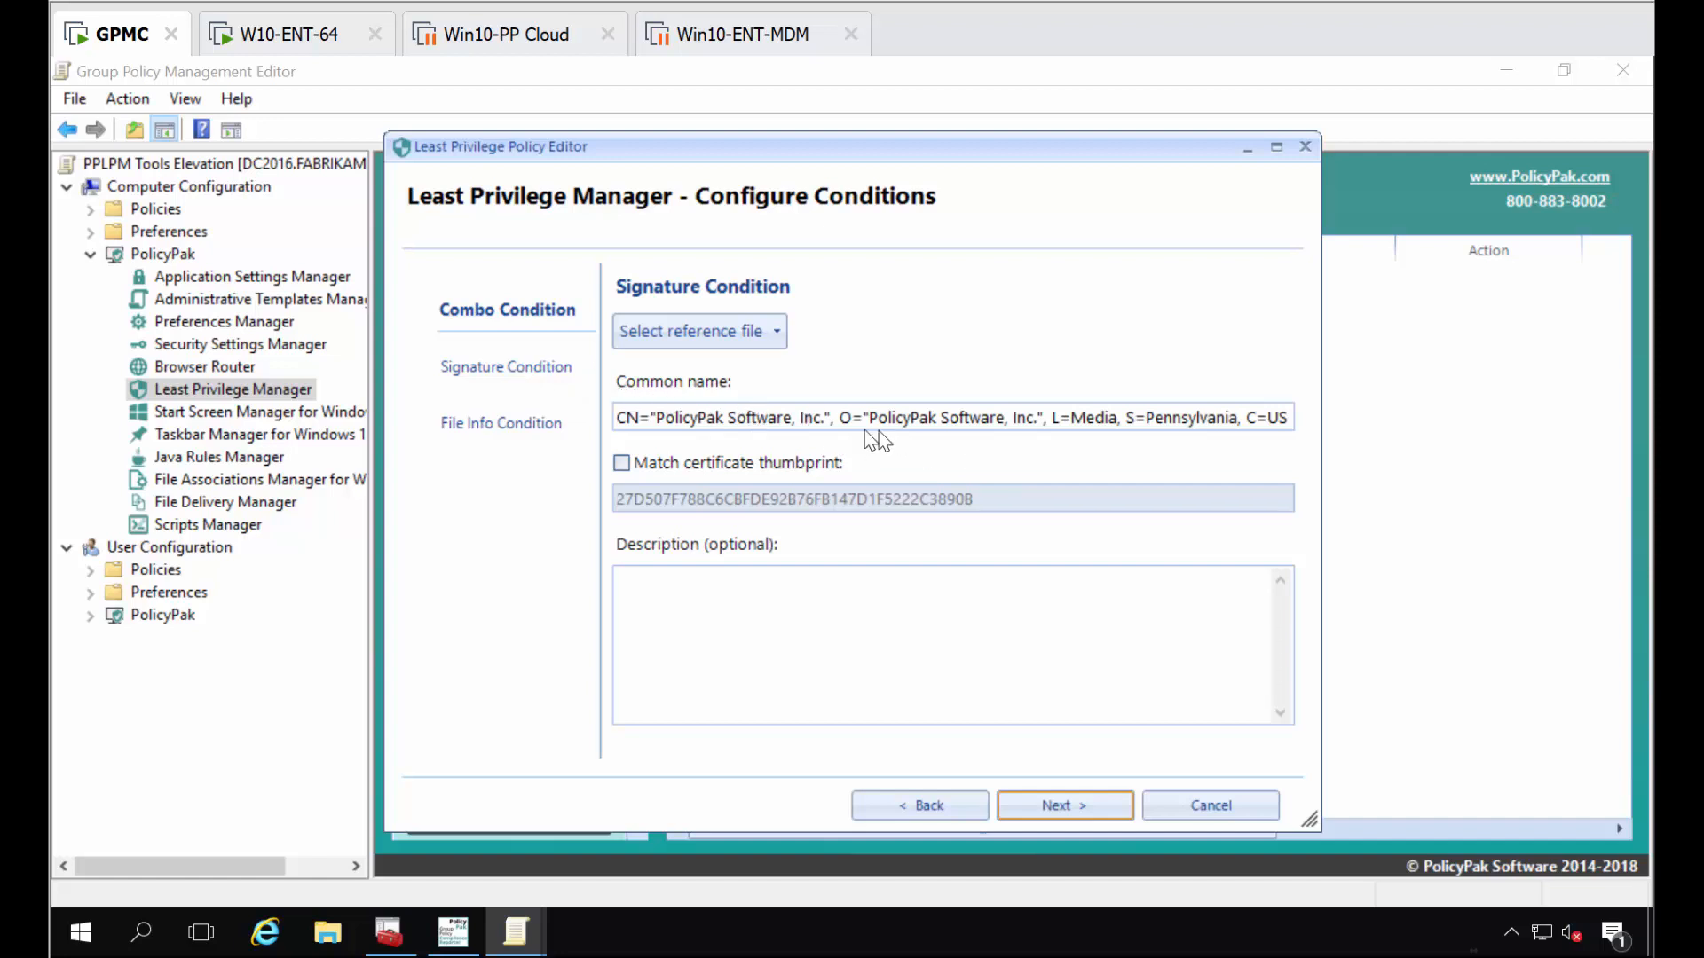
{"action": "left_click", "coordinate": [502, 426]}
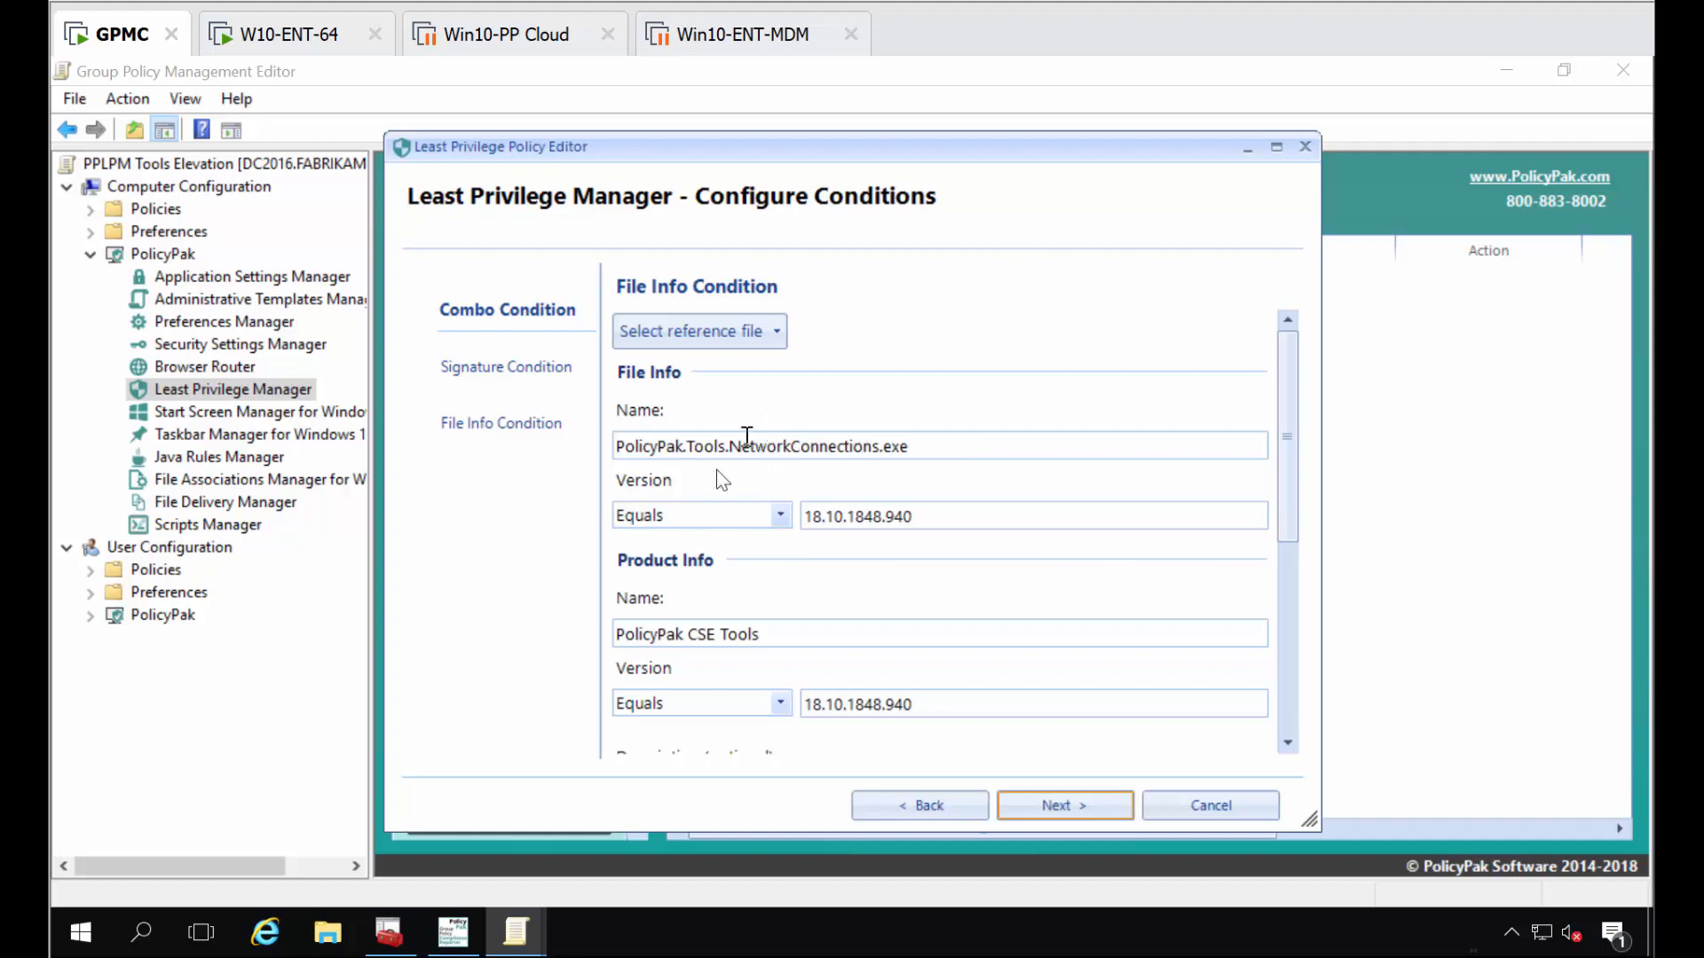
{"action": "left_click", "coordinate": [780, 517]}
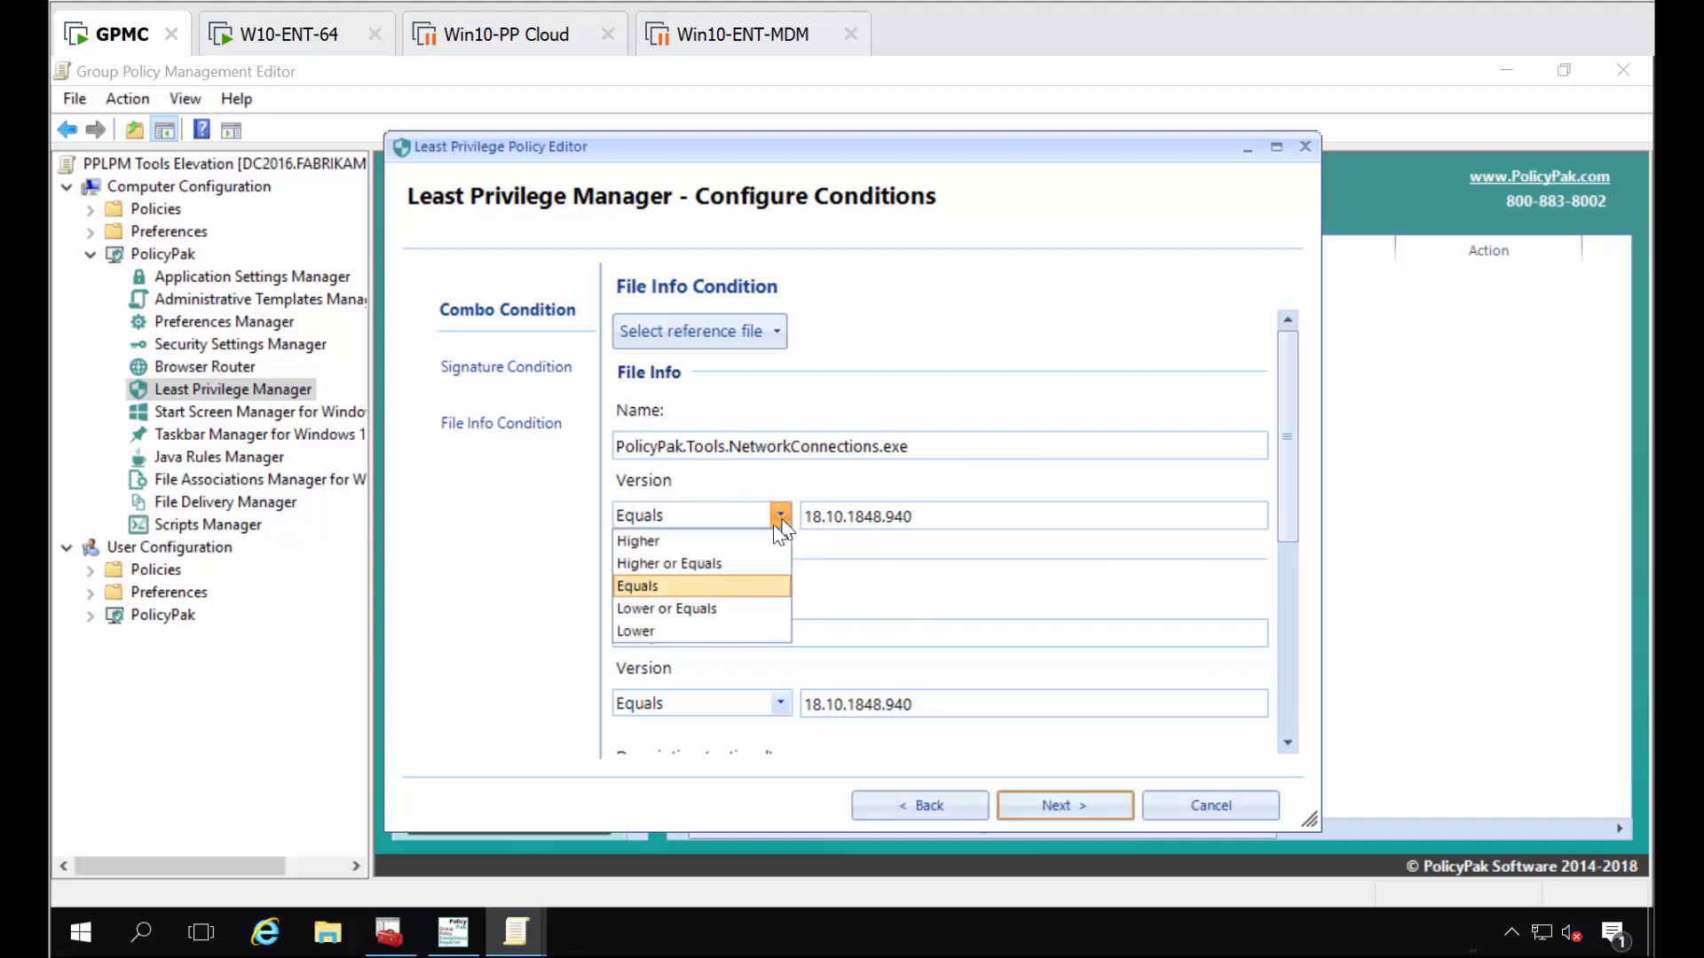
{"action": "left_click", "coordinate": [706, 562]}
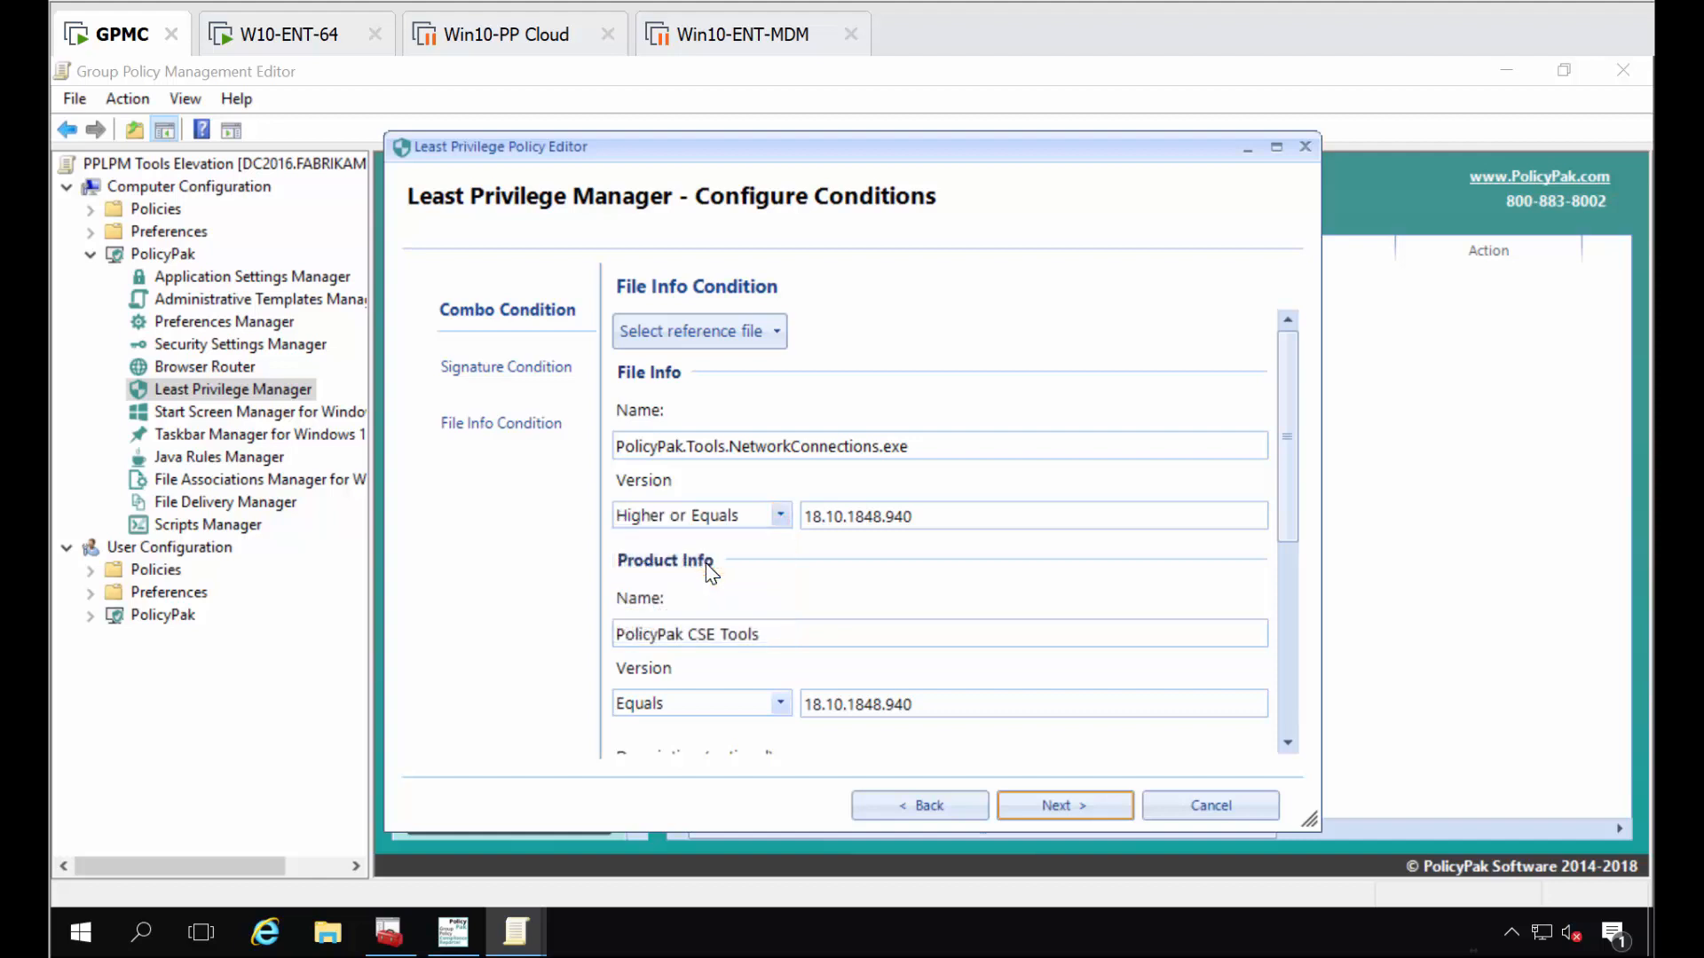
{"action": "left_click", "coordinate": [780, 704]}
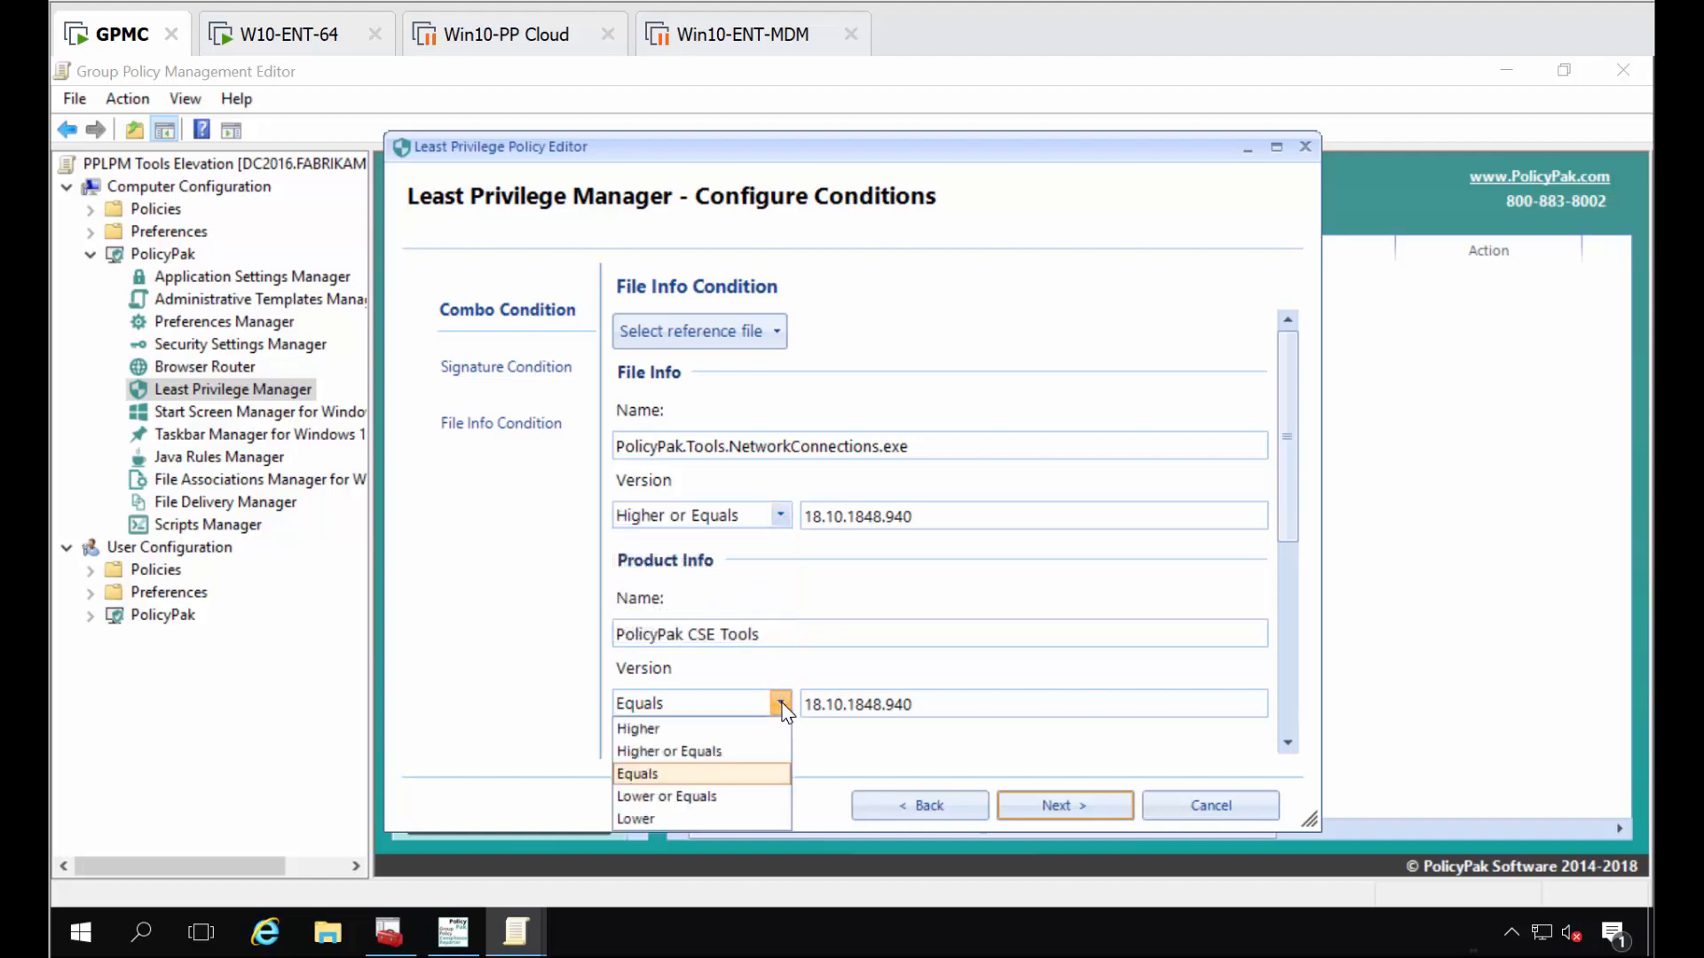
{"action": "left_click", "coordinate": [755, 752]}
- Finish the Network Connections policy with the Run with elevated privileges action and the default name and settings
{"action": "left_click", "coordinate": [1068, 818]}
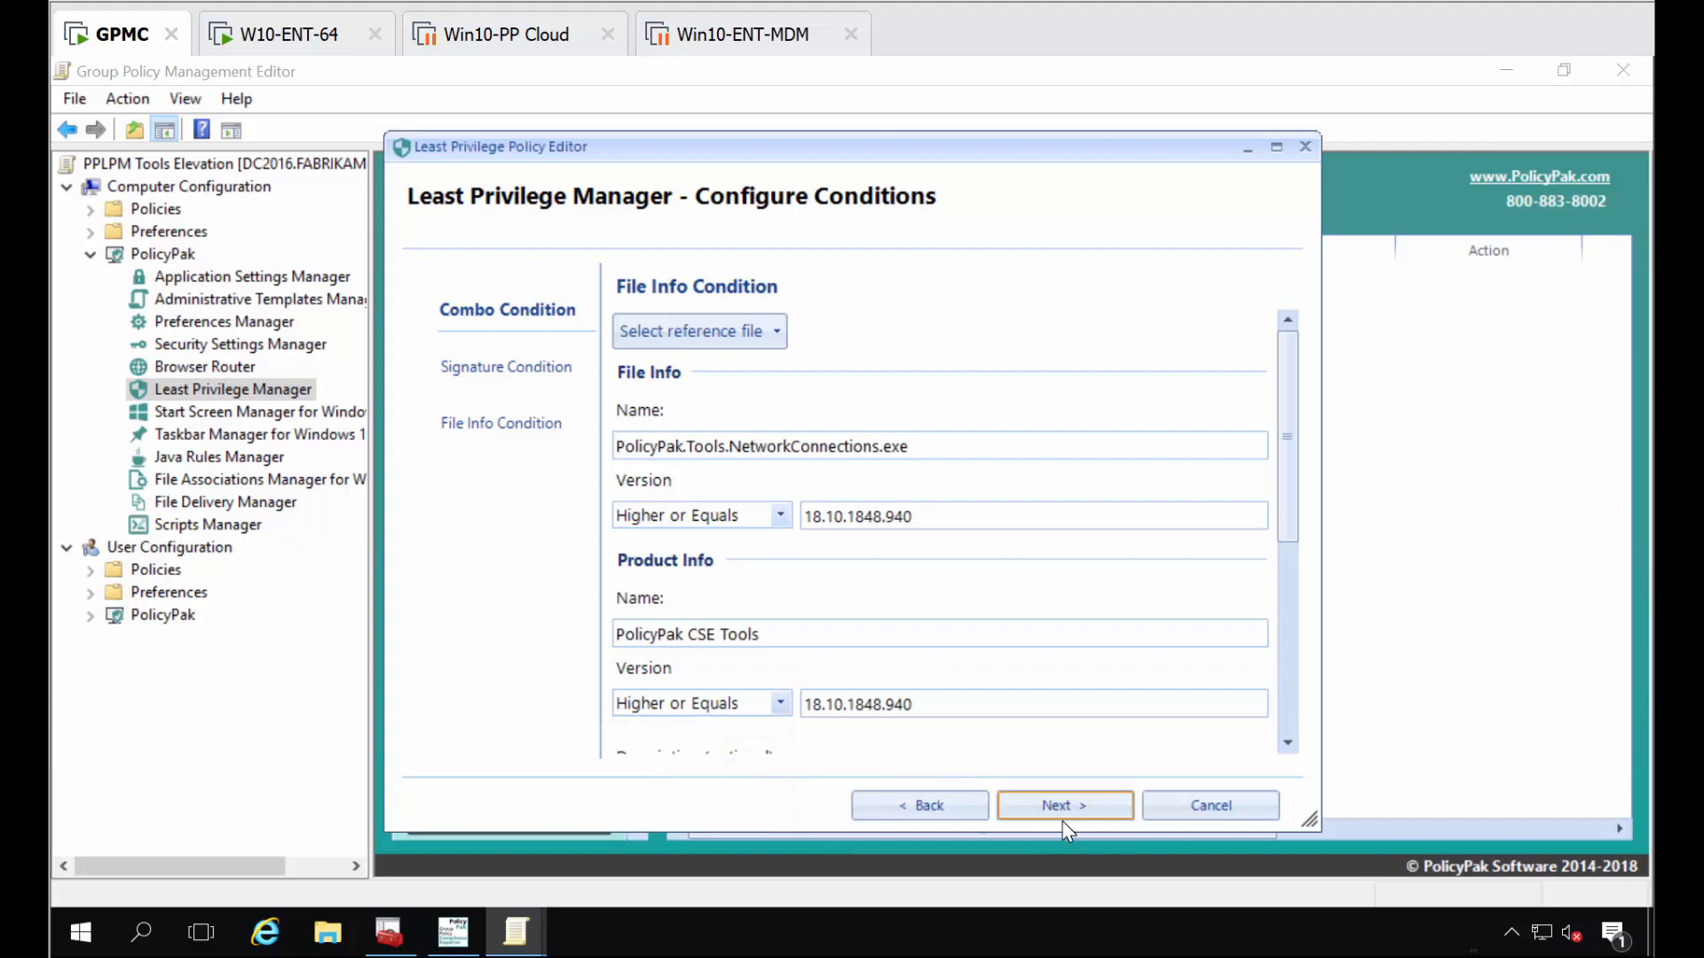
{"action": "left_click", "coordinate": [1064, 818]}
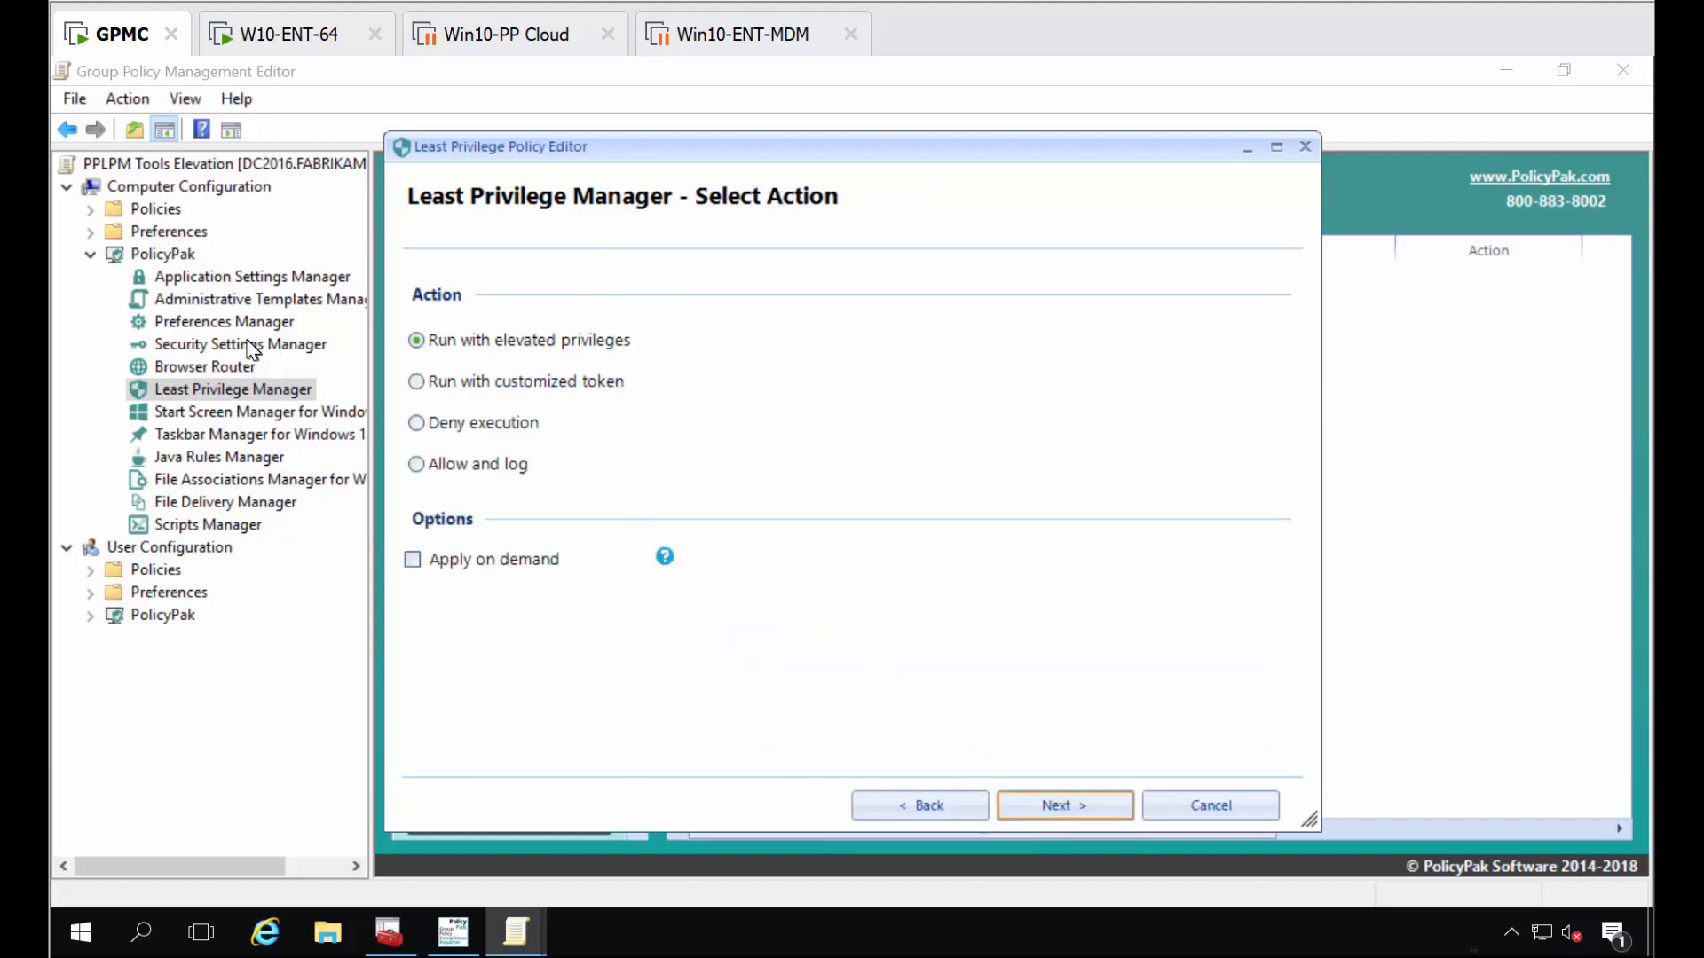
{"action": "left_click", "coordinate": [1057, 815]}
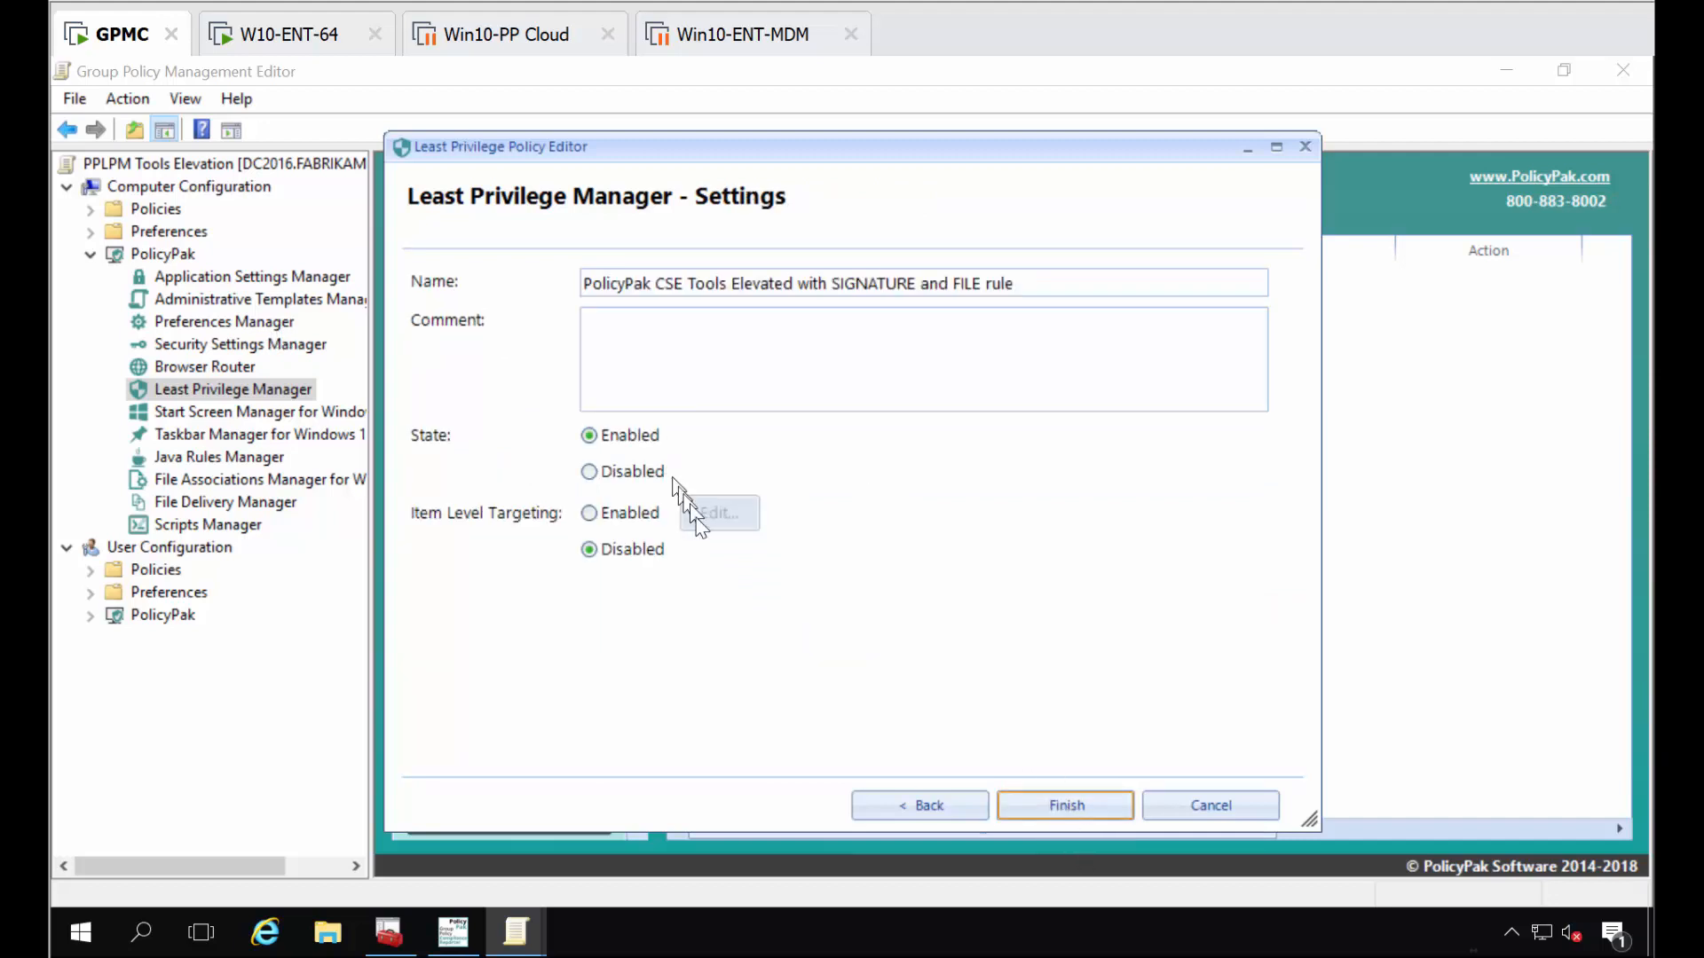
{"action": "left_click", "coordinate": [1068, 804]}
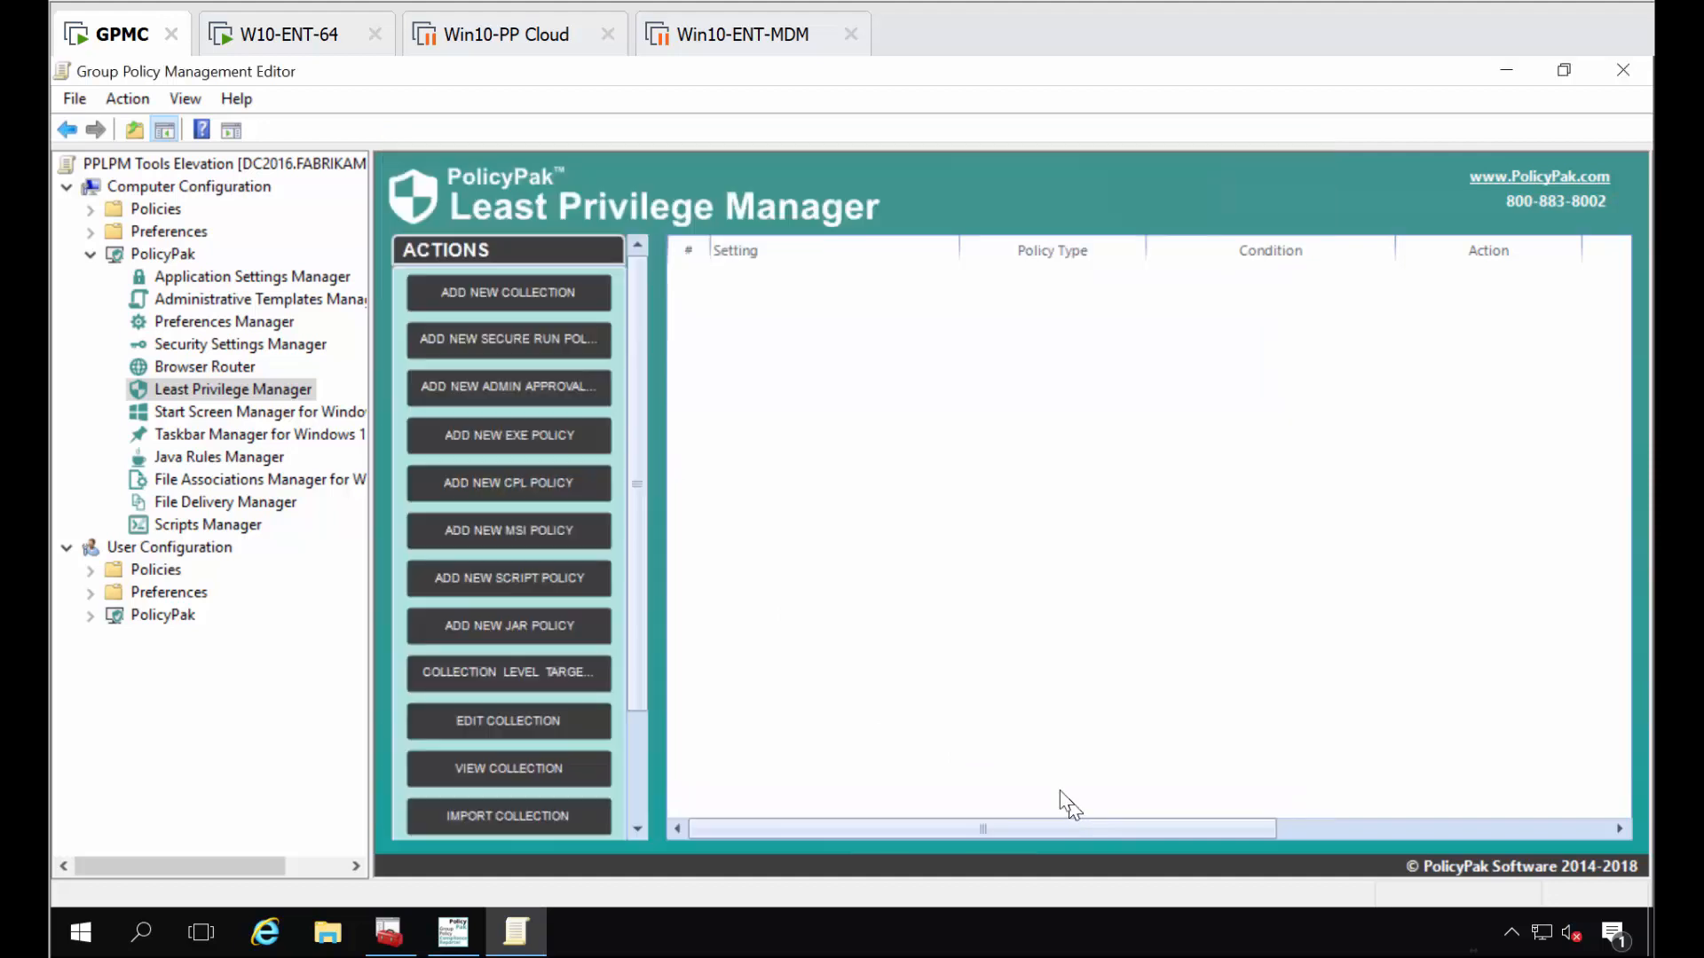
- Add a second executable policy using a combo rule with the Signature and File Info conditions instead of Path
{"action": "right_click", "coordinate": [721, 313]}
{"action": "mouse_move", "coordinate": [958, 327]}
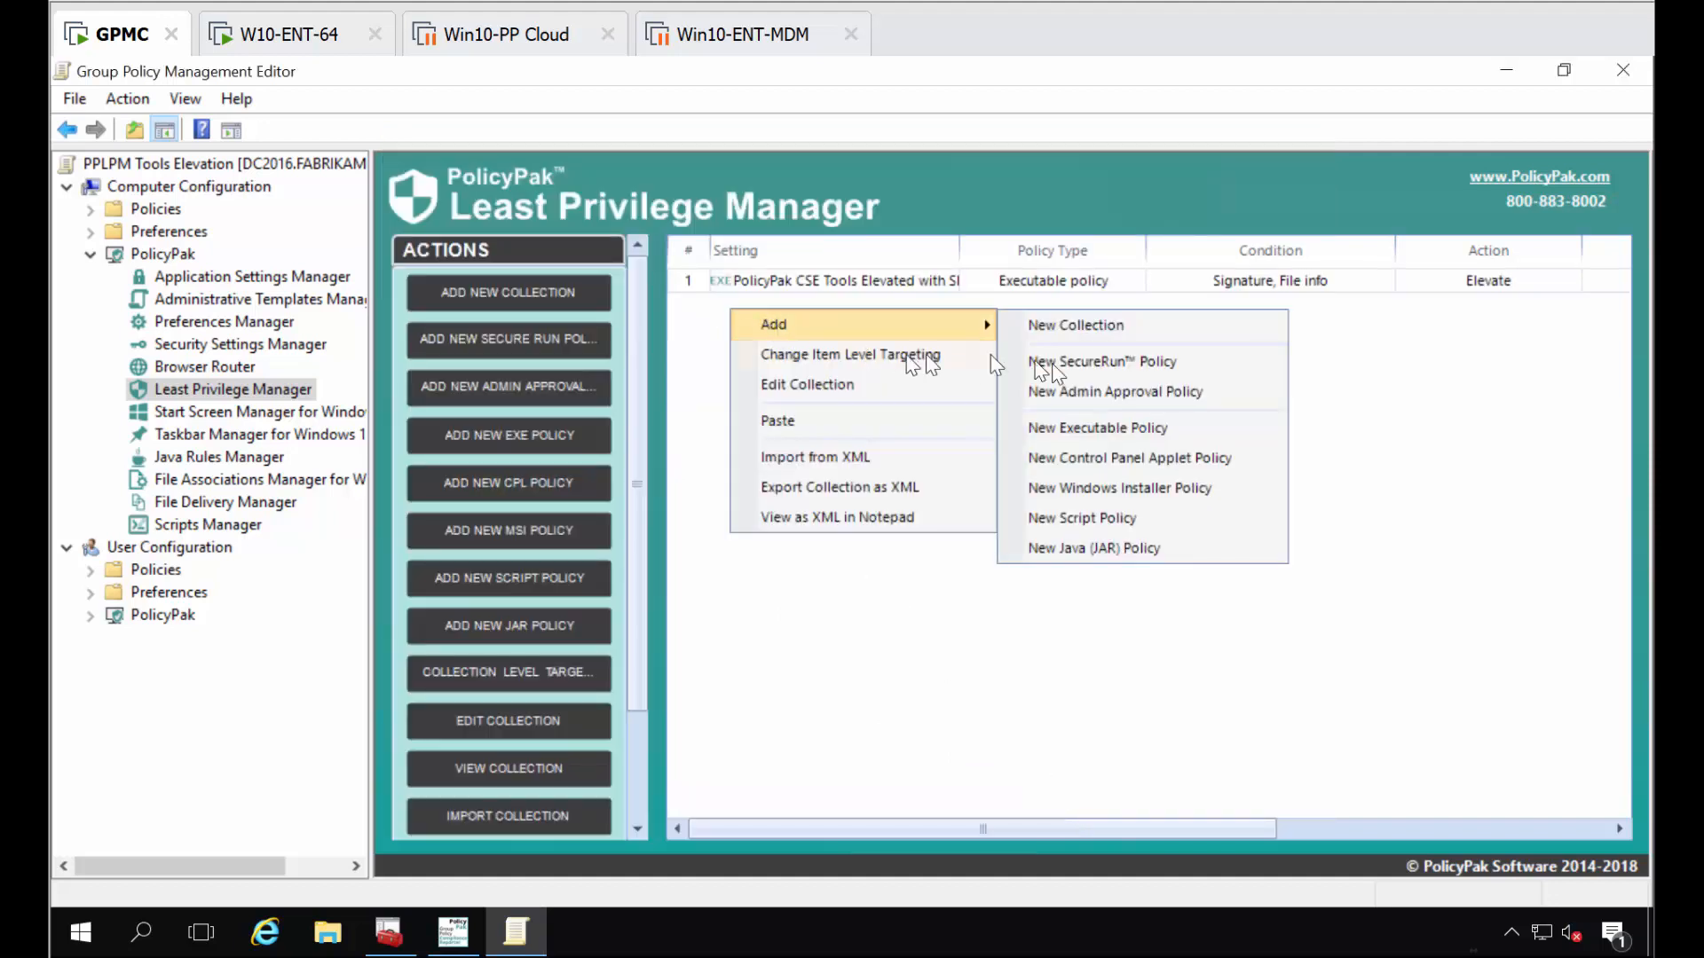
{"action": "left_click", "coordinate": [1168, 433]}
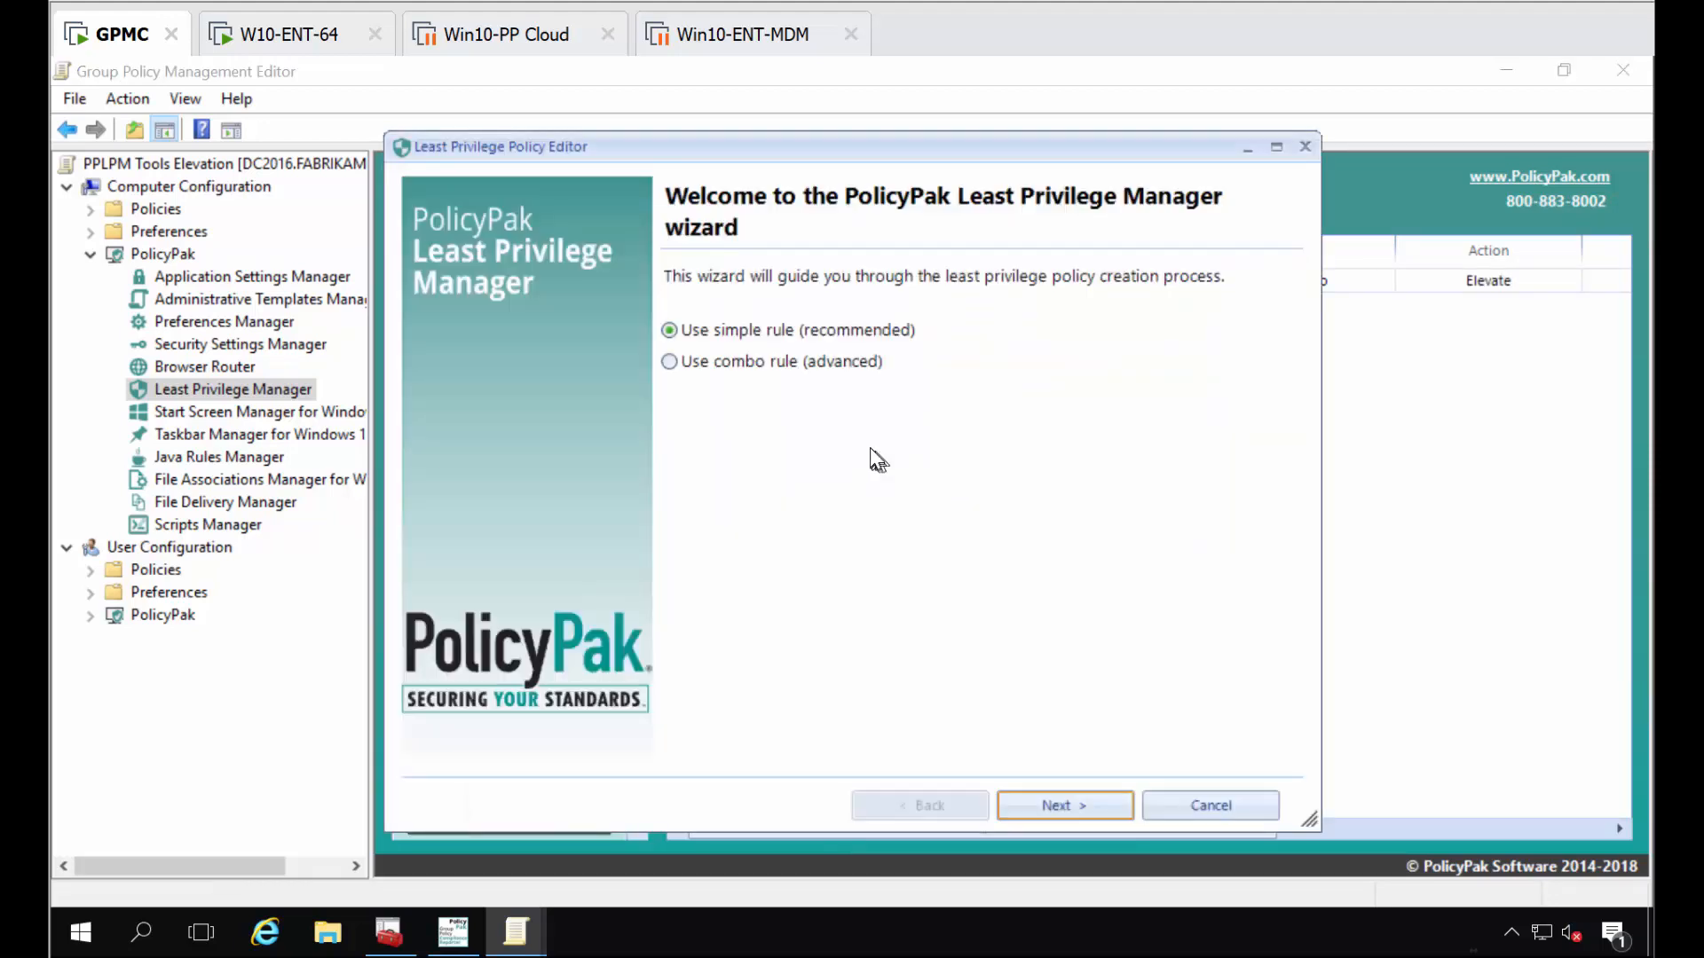
{"action": "left_click", "coordinate": [781, 361]}
{"action": "key", "text": "Return"}
{"action": "left_click", "coordinate": [448, 330]}
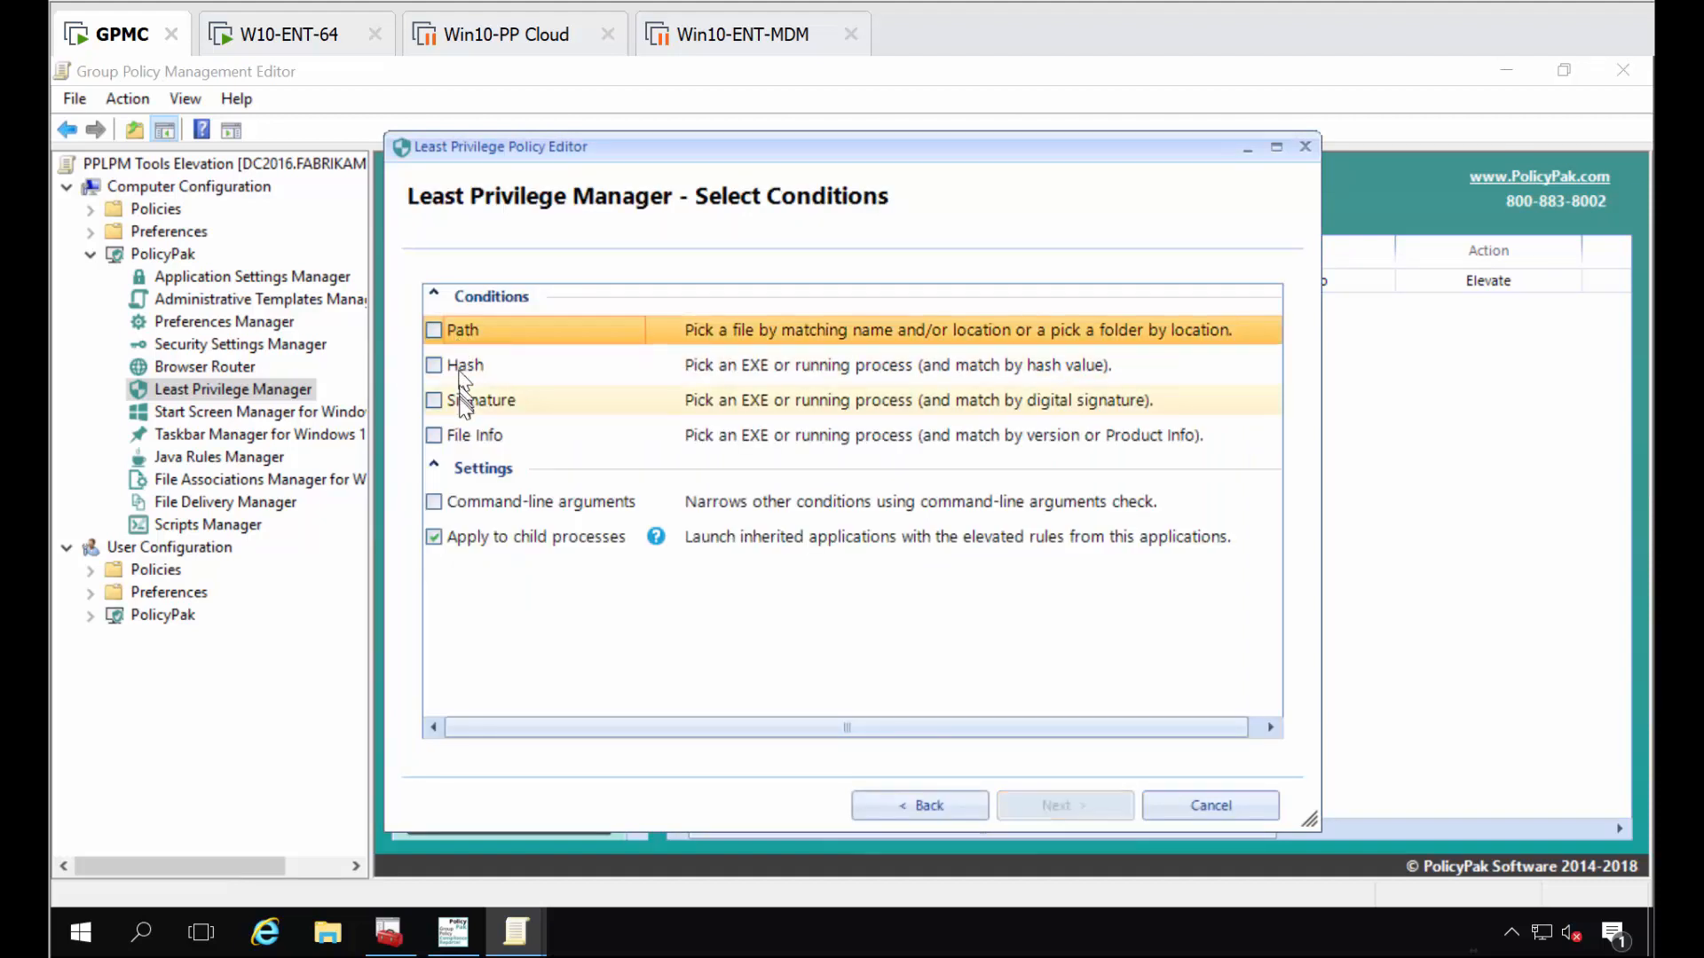
{"action": "left_click", "coordinate": [467, 400]}
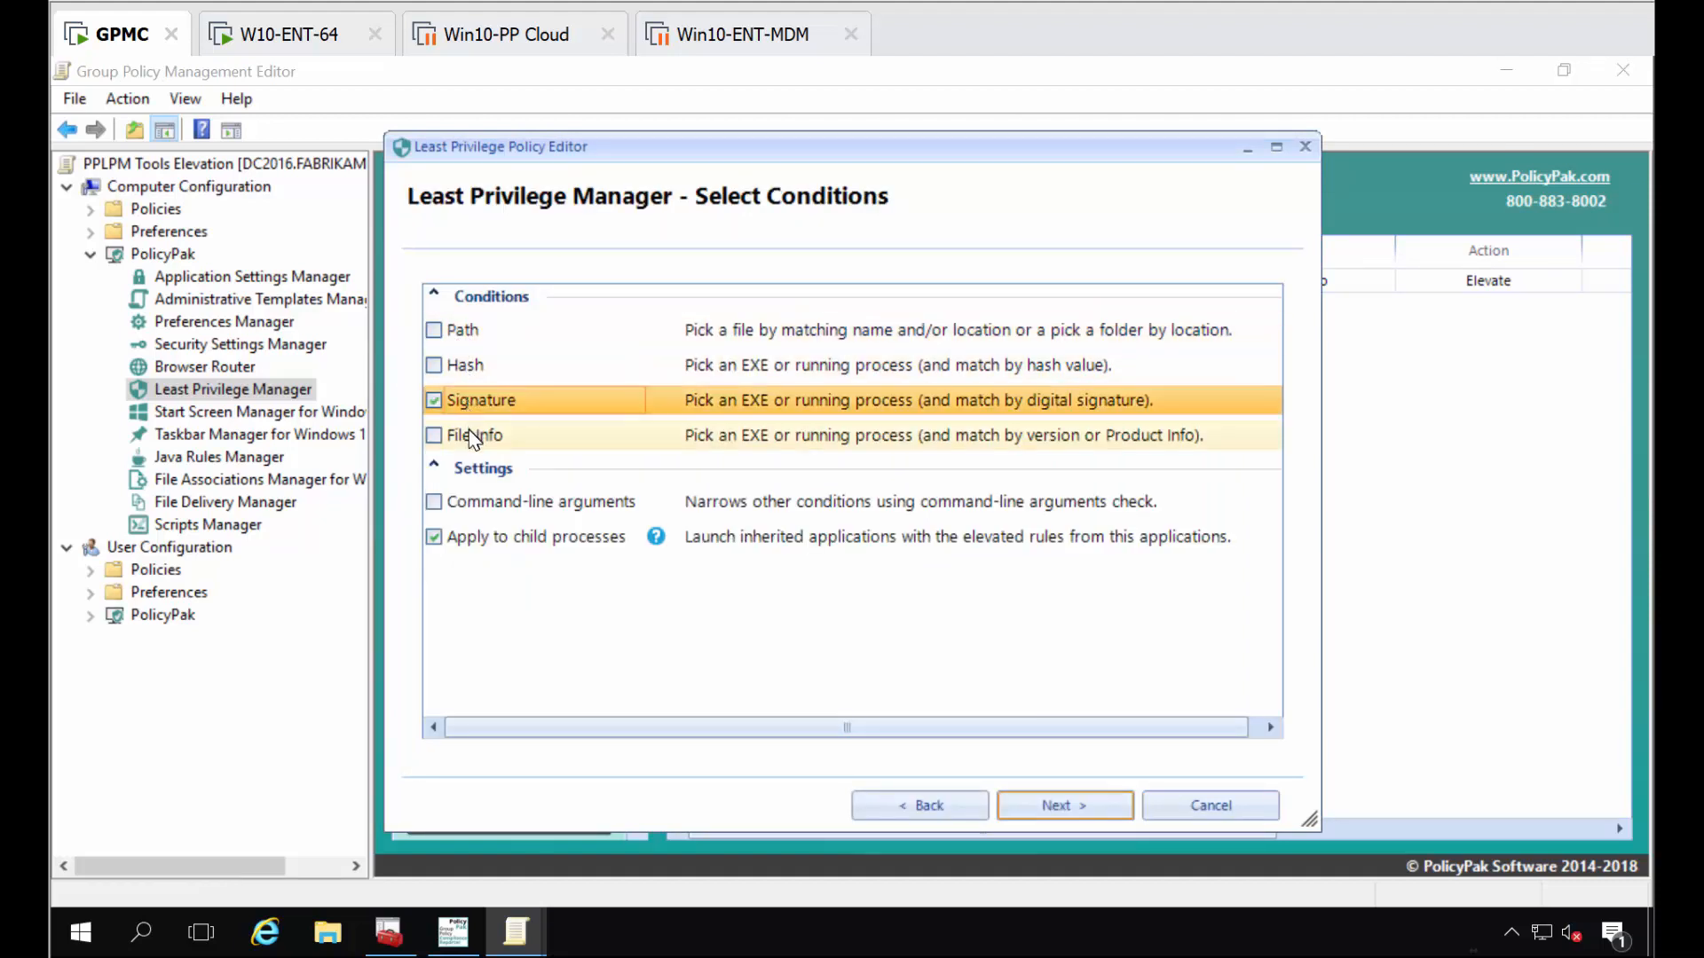
{"action": "left_click", "coordinate": [493, 436]}
{"action": "key", "text": "Return"}
- Fill the second policy's conditions automatically from the reference file PolicyPak.Tools.Printers
{"action": "left_click", "coordinate": [704, 332]}
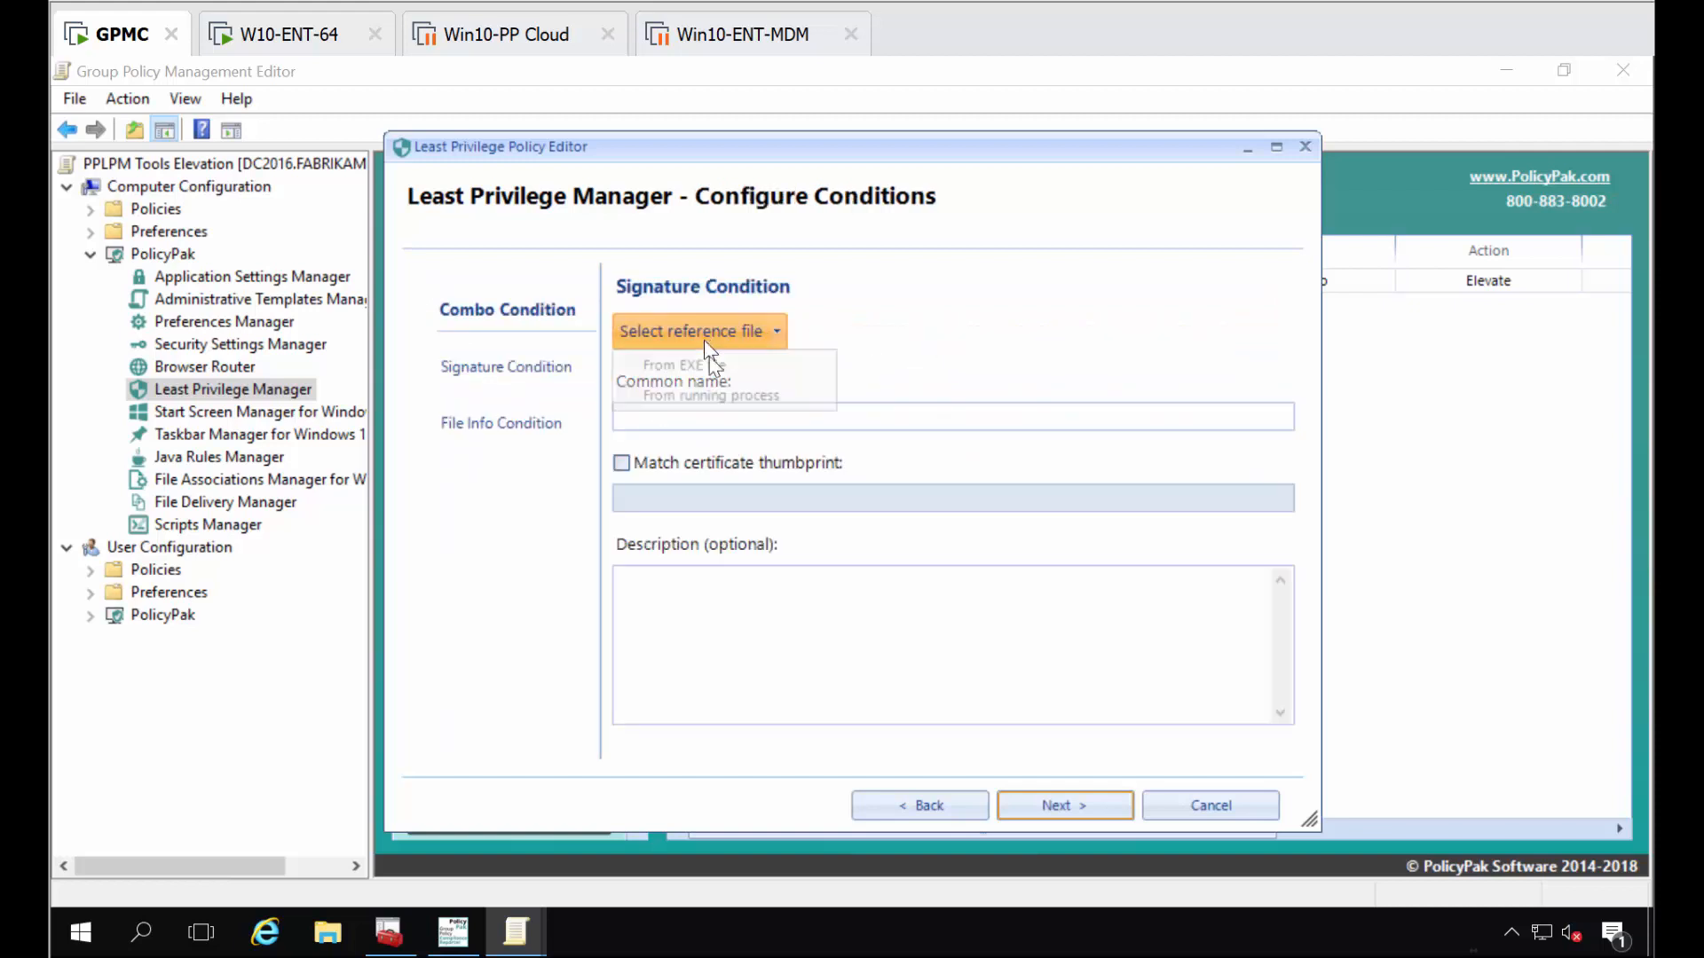
{"action": "left_click", "coordinate": [715, 369]}
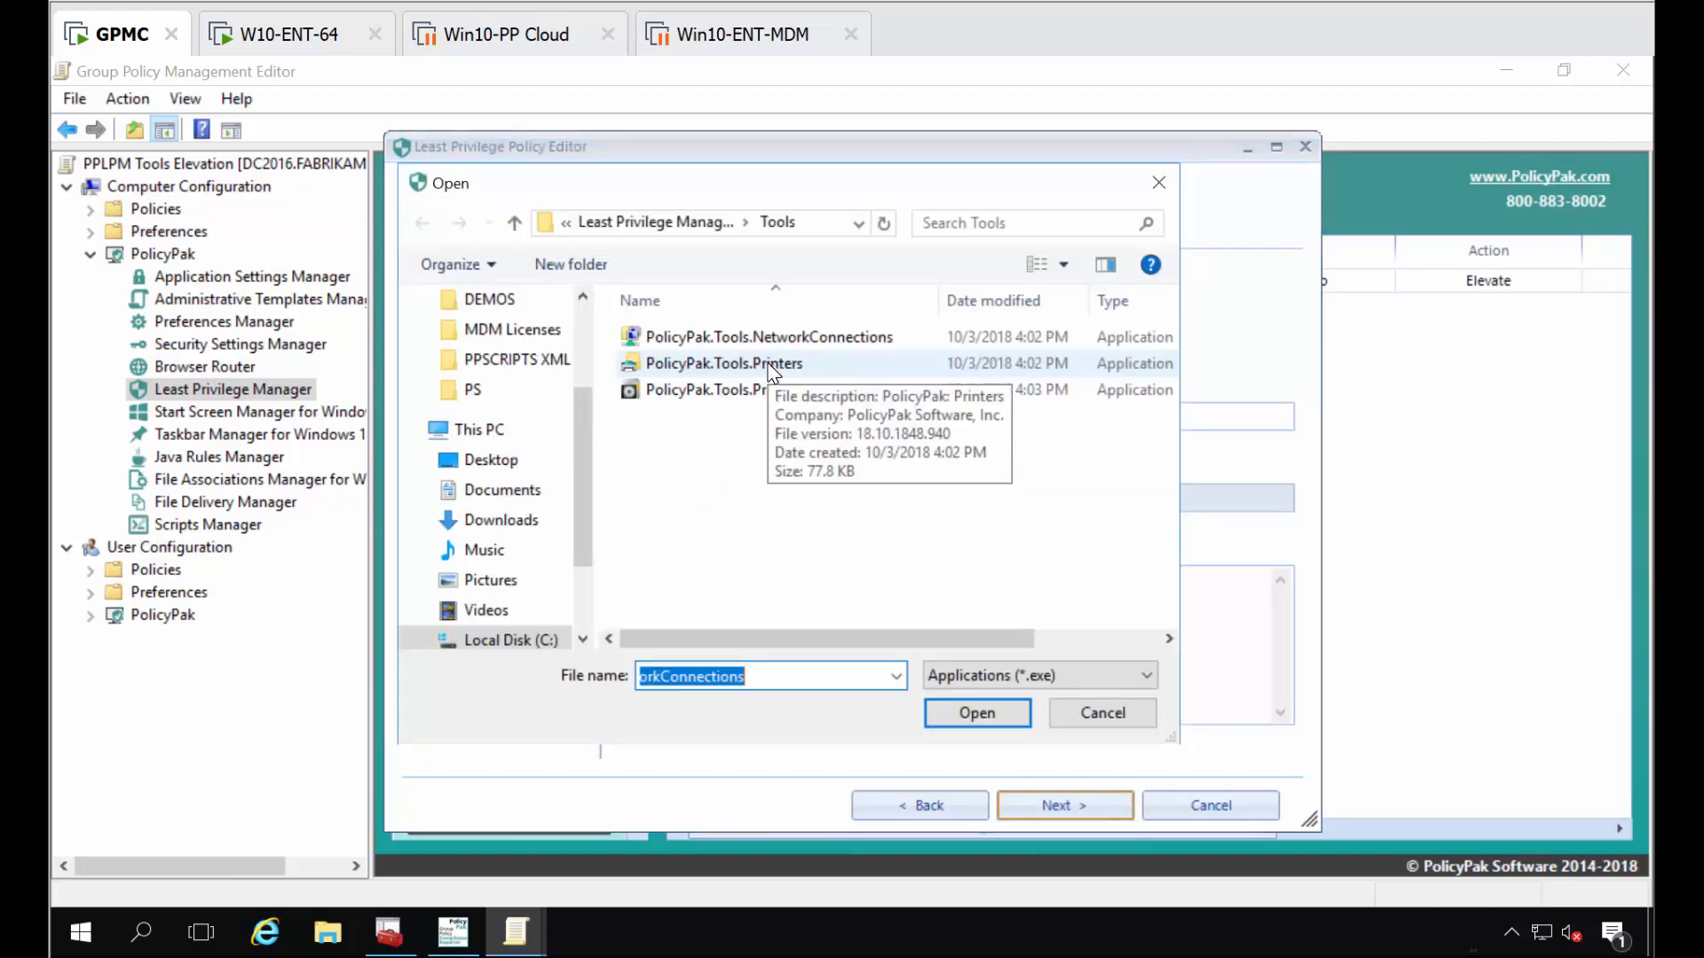
{"action": "double_click", "coordinate": [768, 365]}
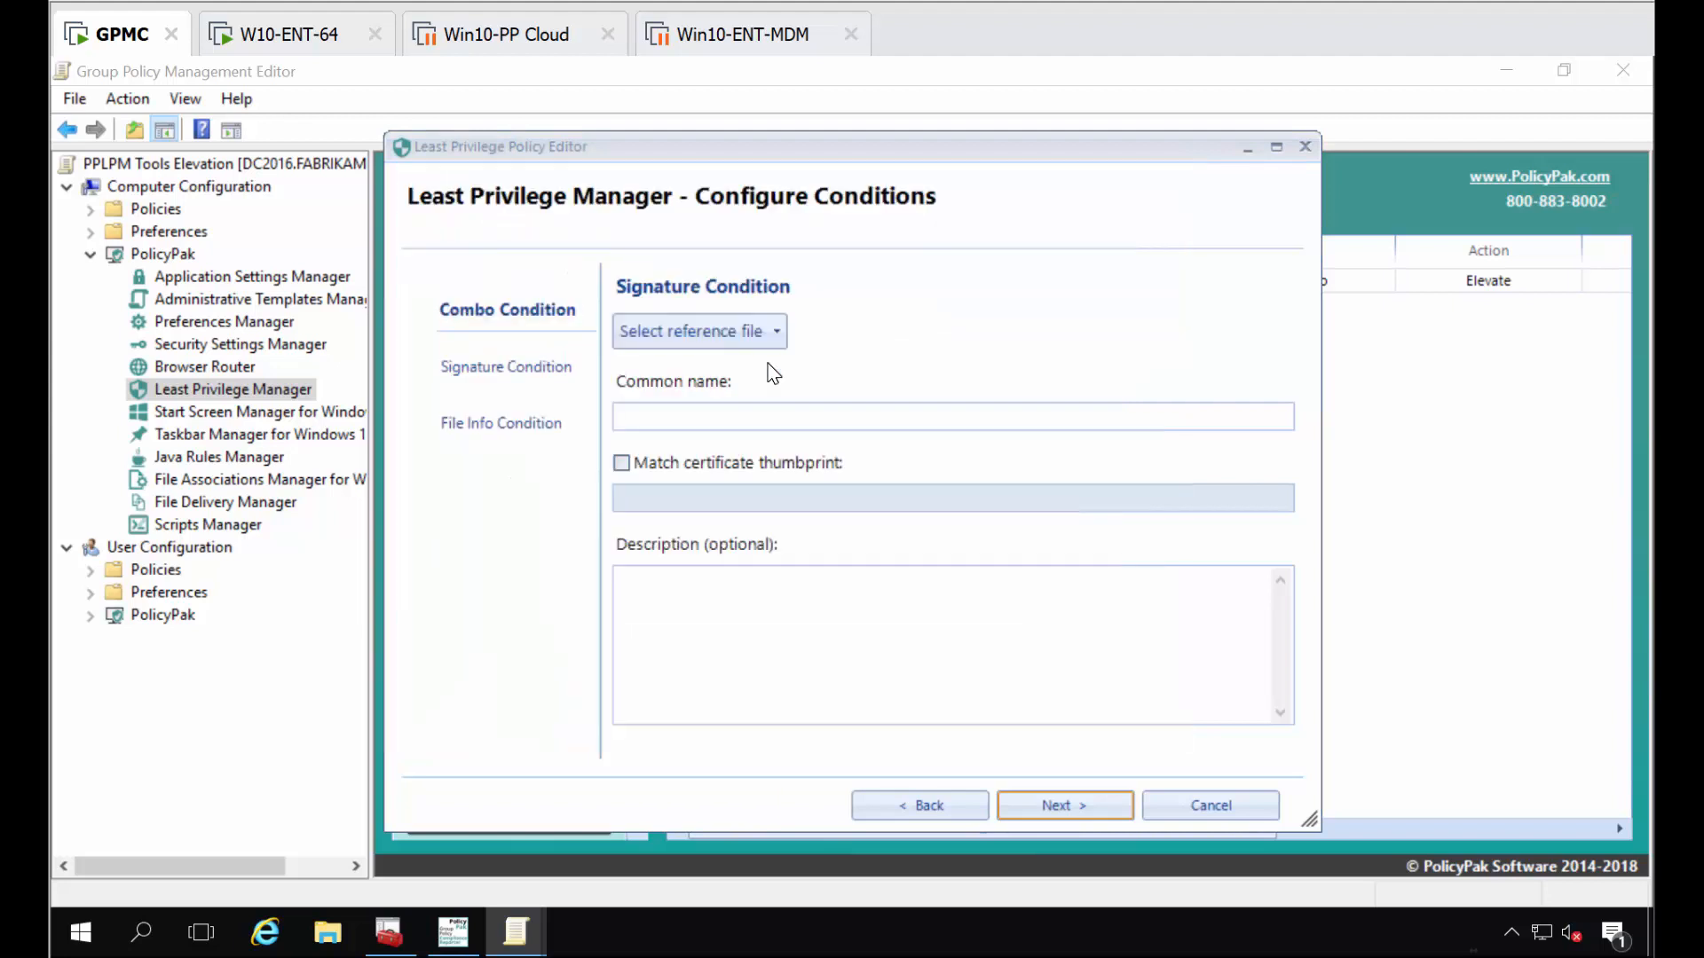
{"action": "left_click", "coordinate": [841, 552]}
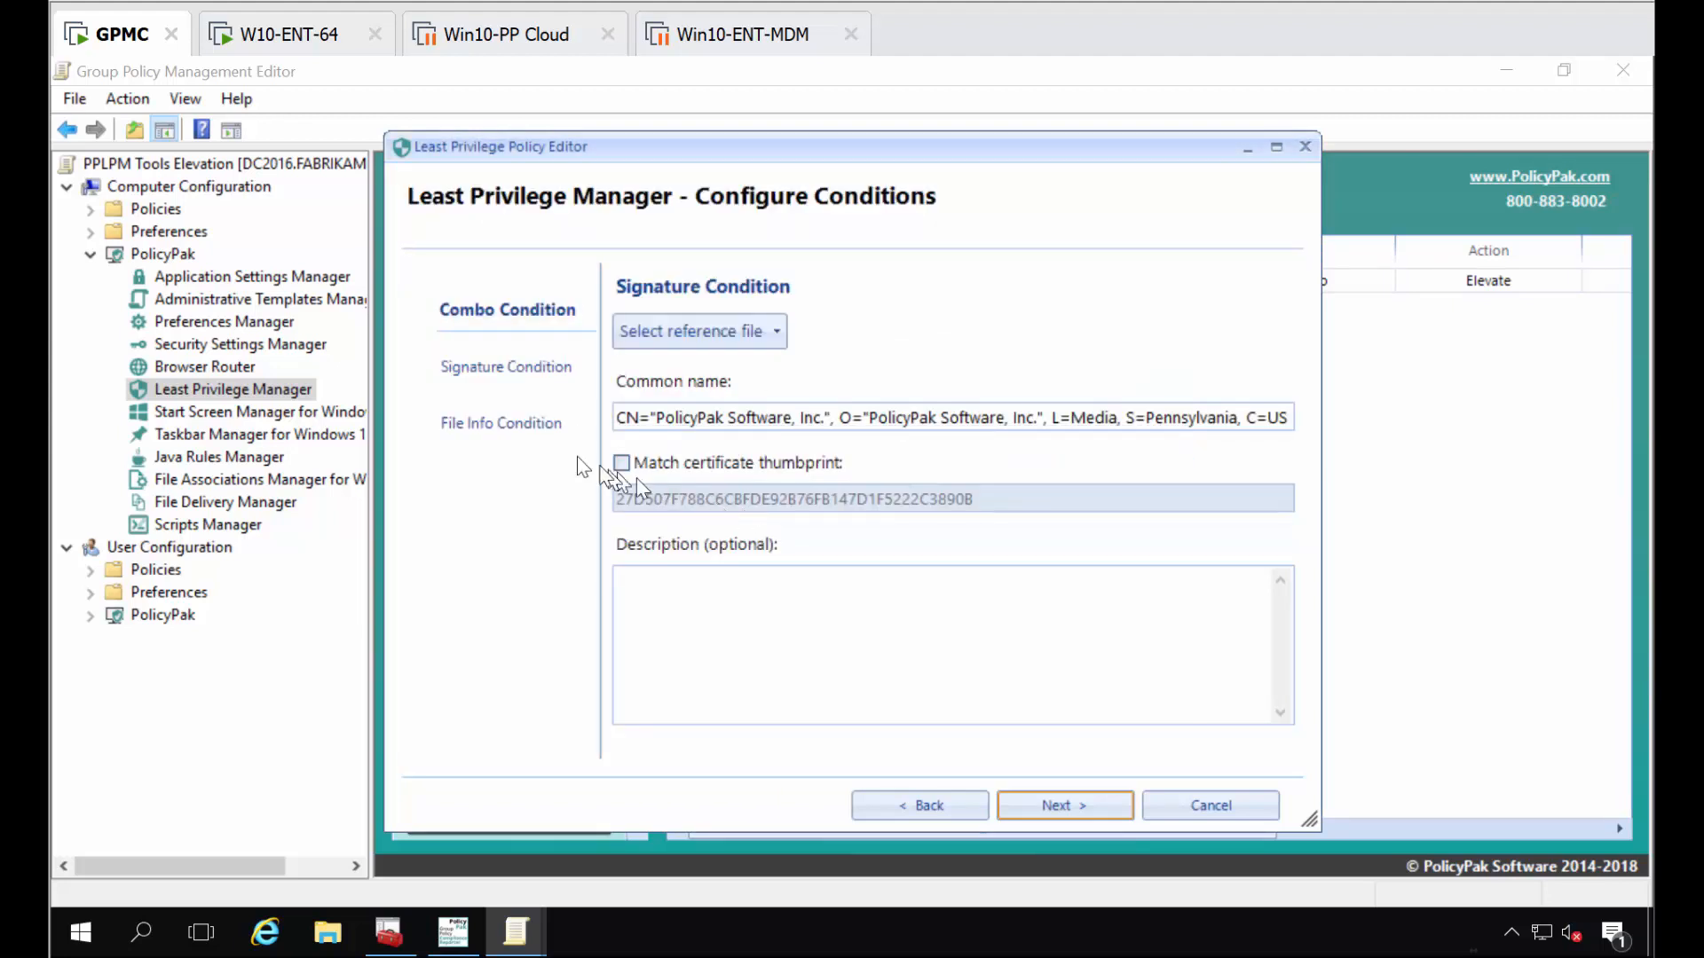
- Set the file and product version comparisons of the Printers policy's File Info condition to Higher or Equals
{"action": "left_click", "coordinate": [522, 424]}
{"action": "left_click", "coordinate": [774, 520]}
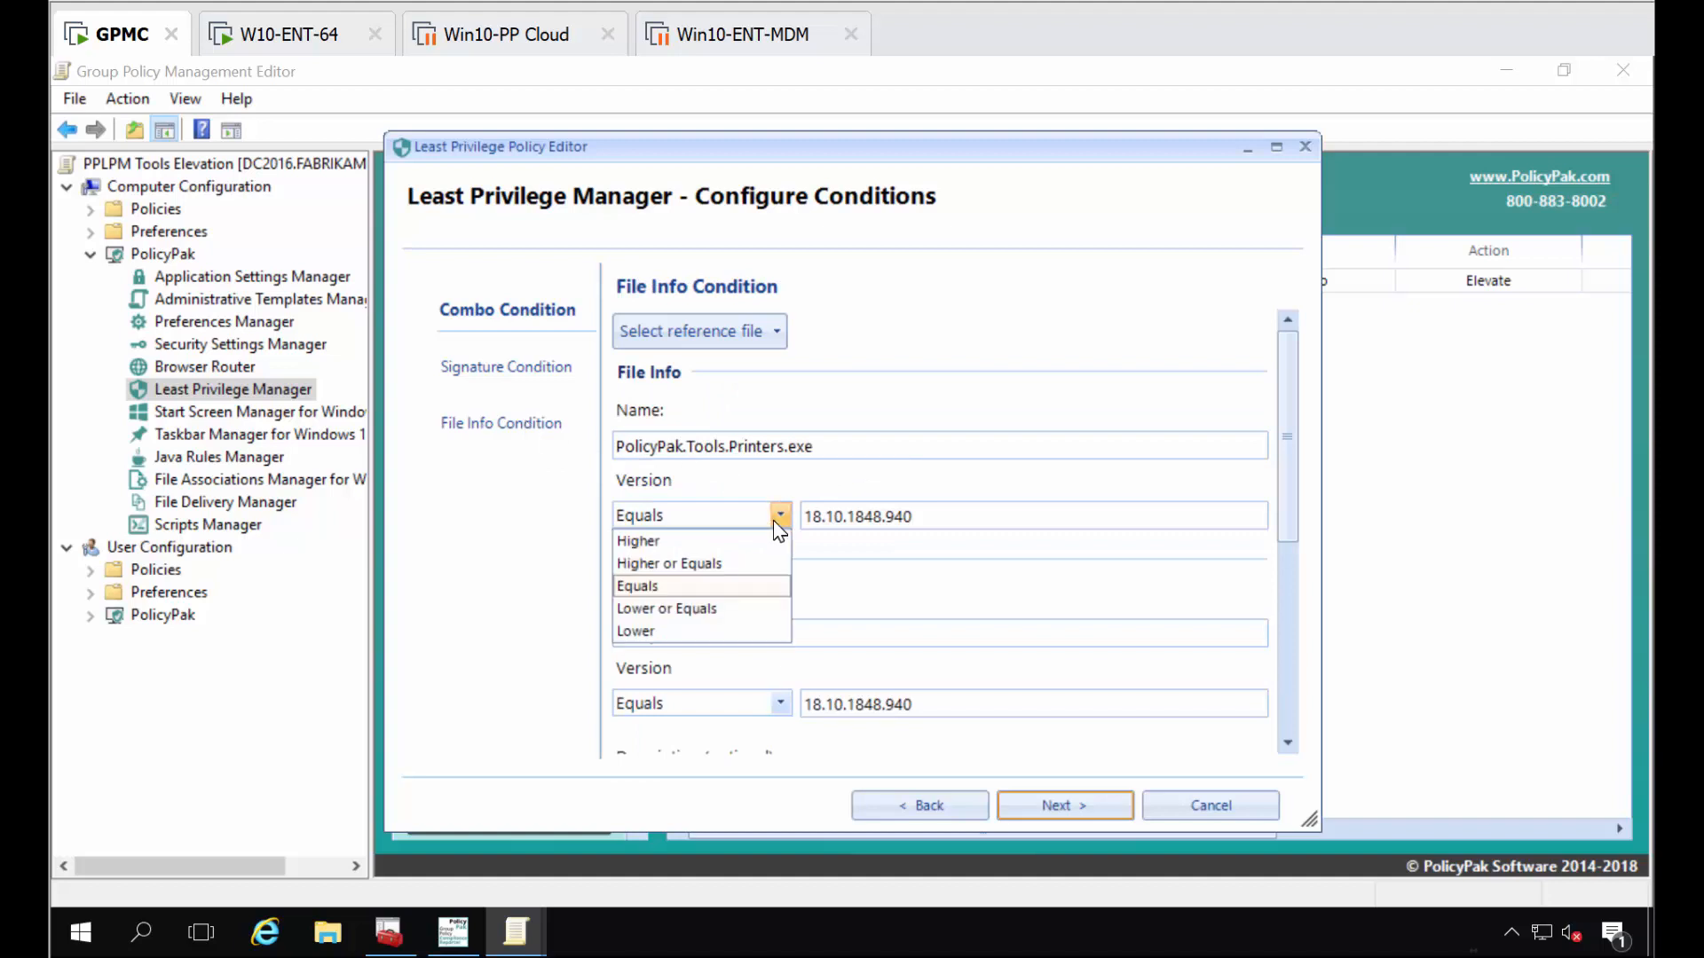
{"action": "left_click", "coordinate": [745, 569]}
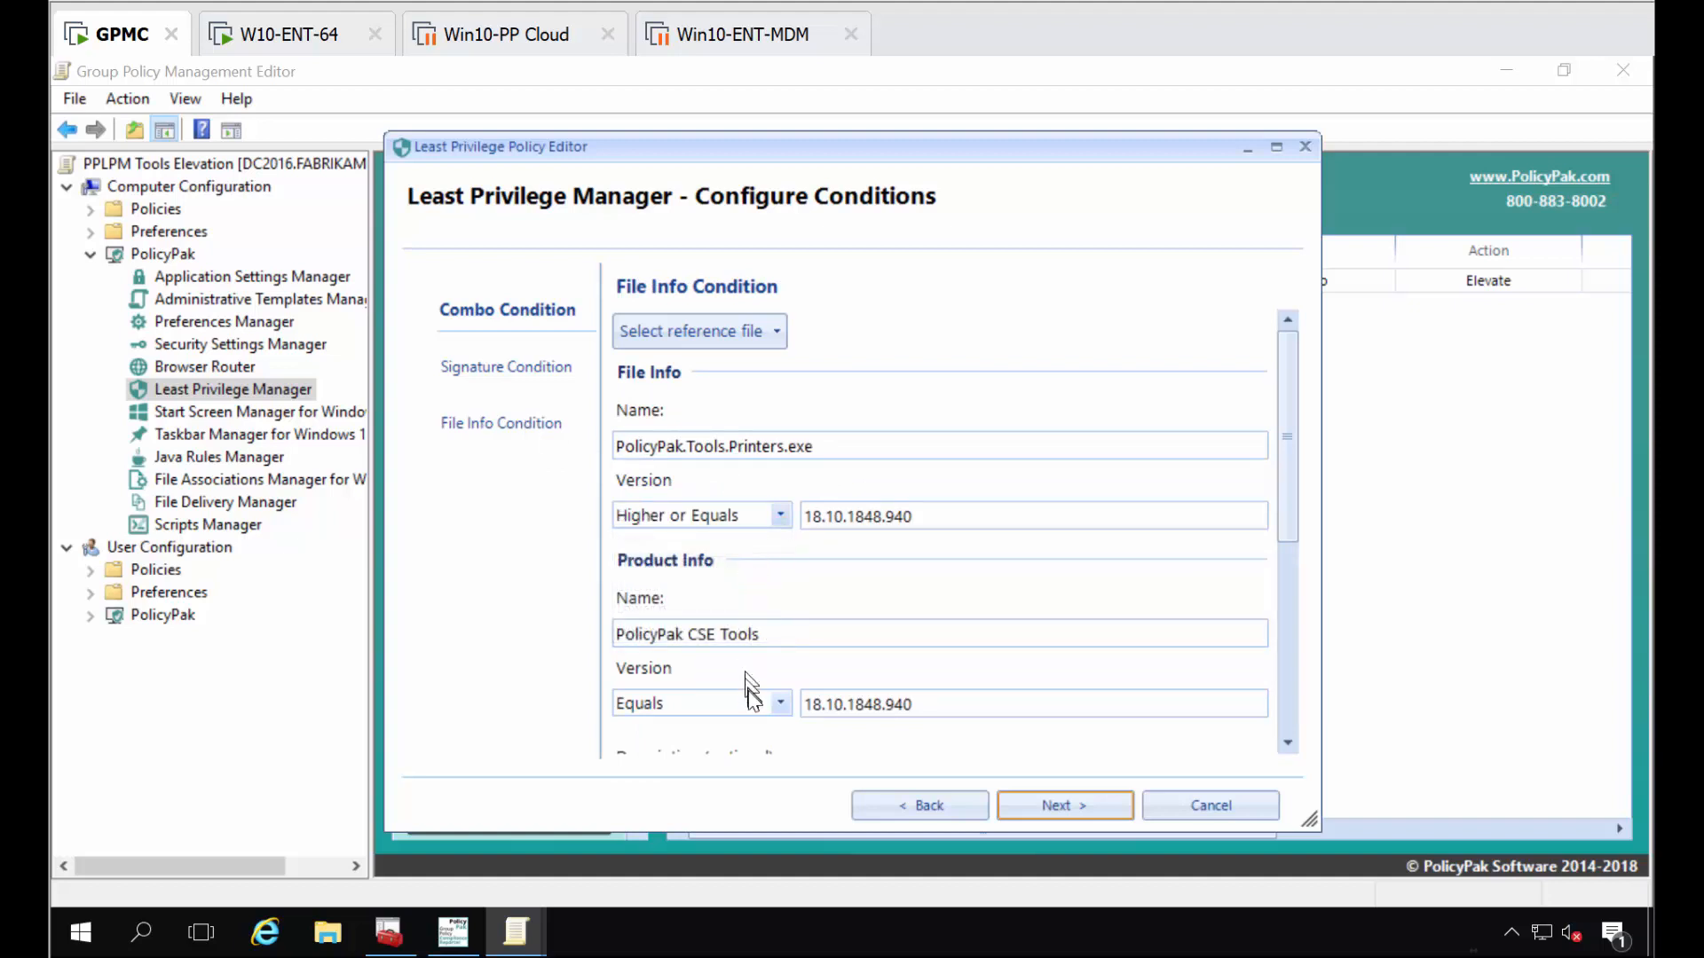
{"action": "left_click", "coordinate": [780, 703]}
{"action": "left_click", "coordinate": [748, 753]}
- Finish the Printers policy with the Run with elevated privileges action and the default name and settings
{"action": "left_click", "coordinate": [1099, 803]}
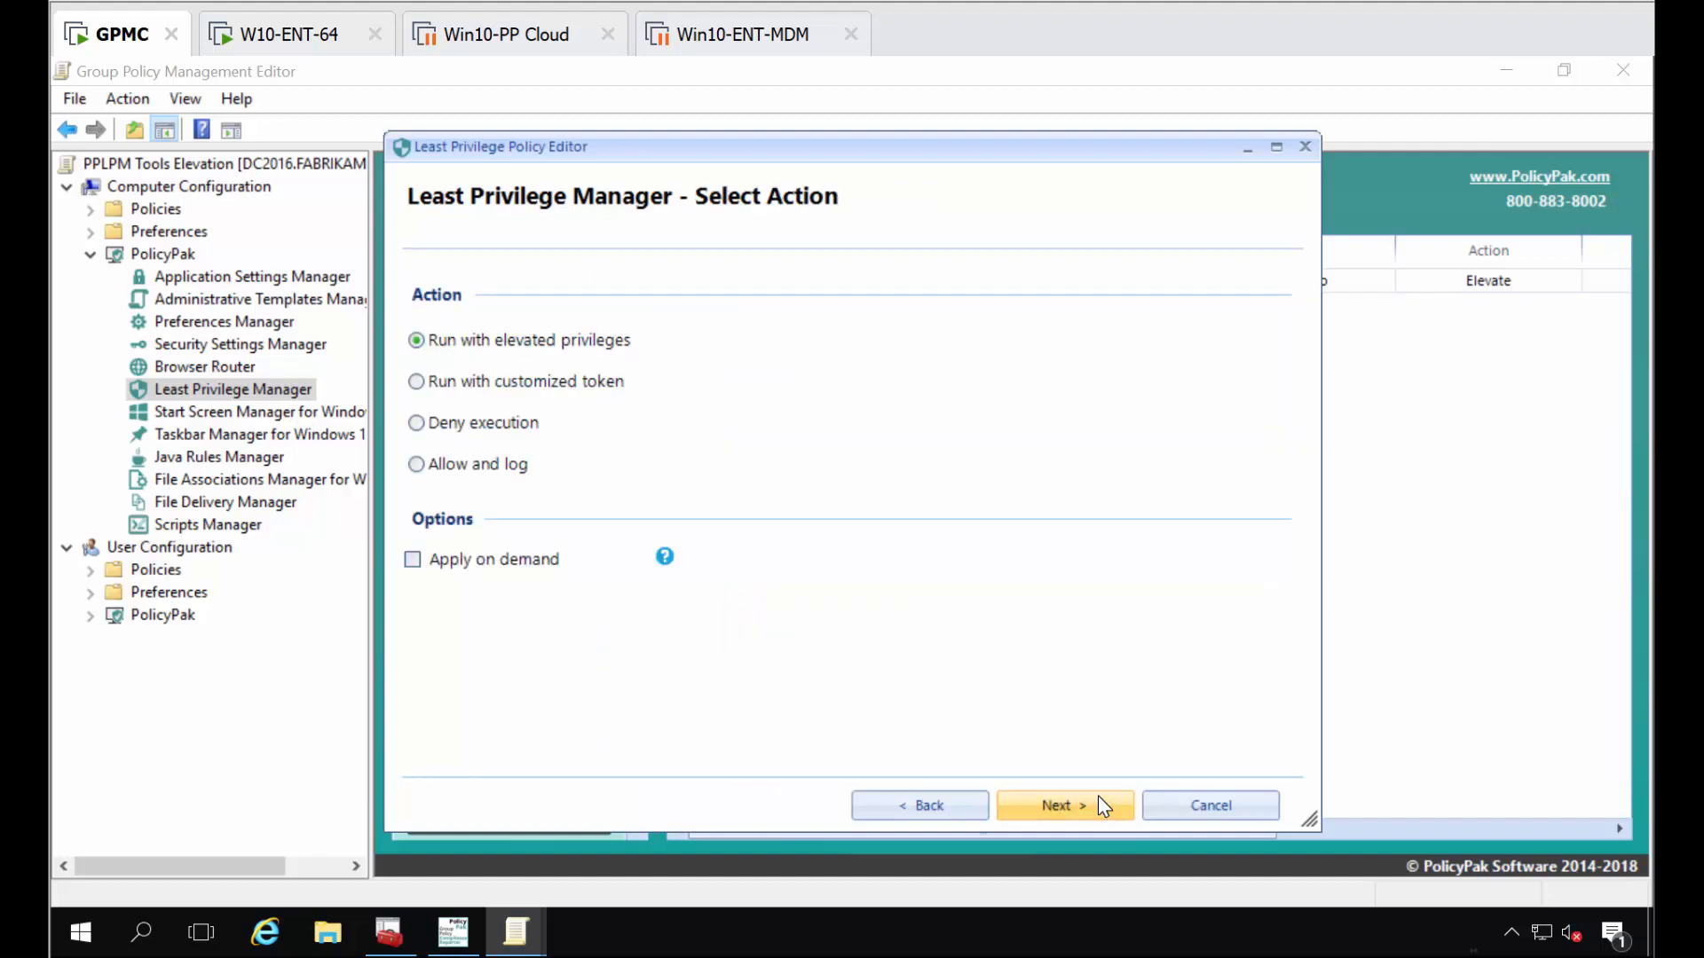
{"action": "left_click", "coordinate": [1098, 795]}
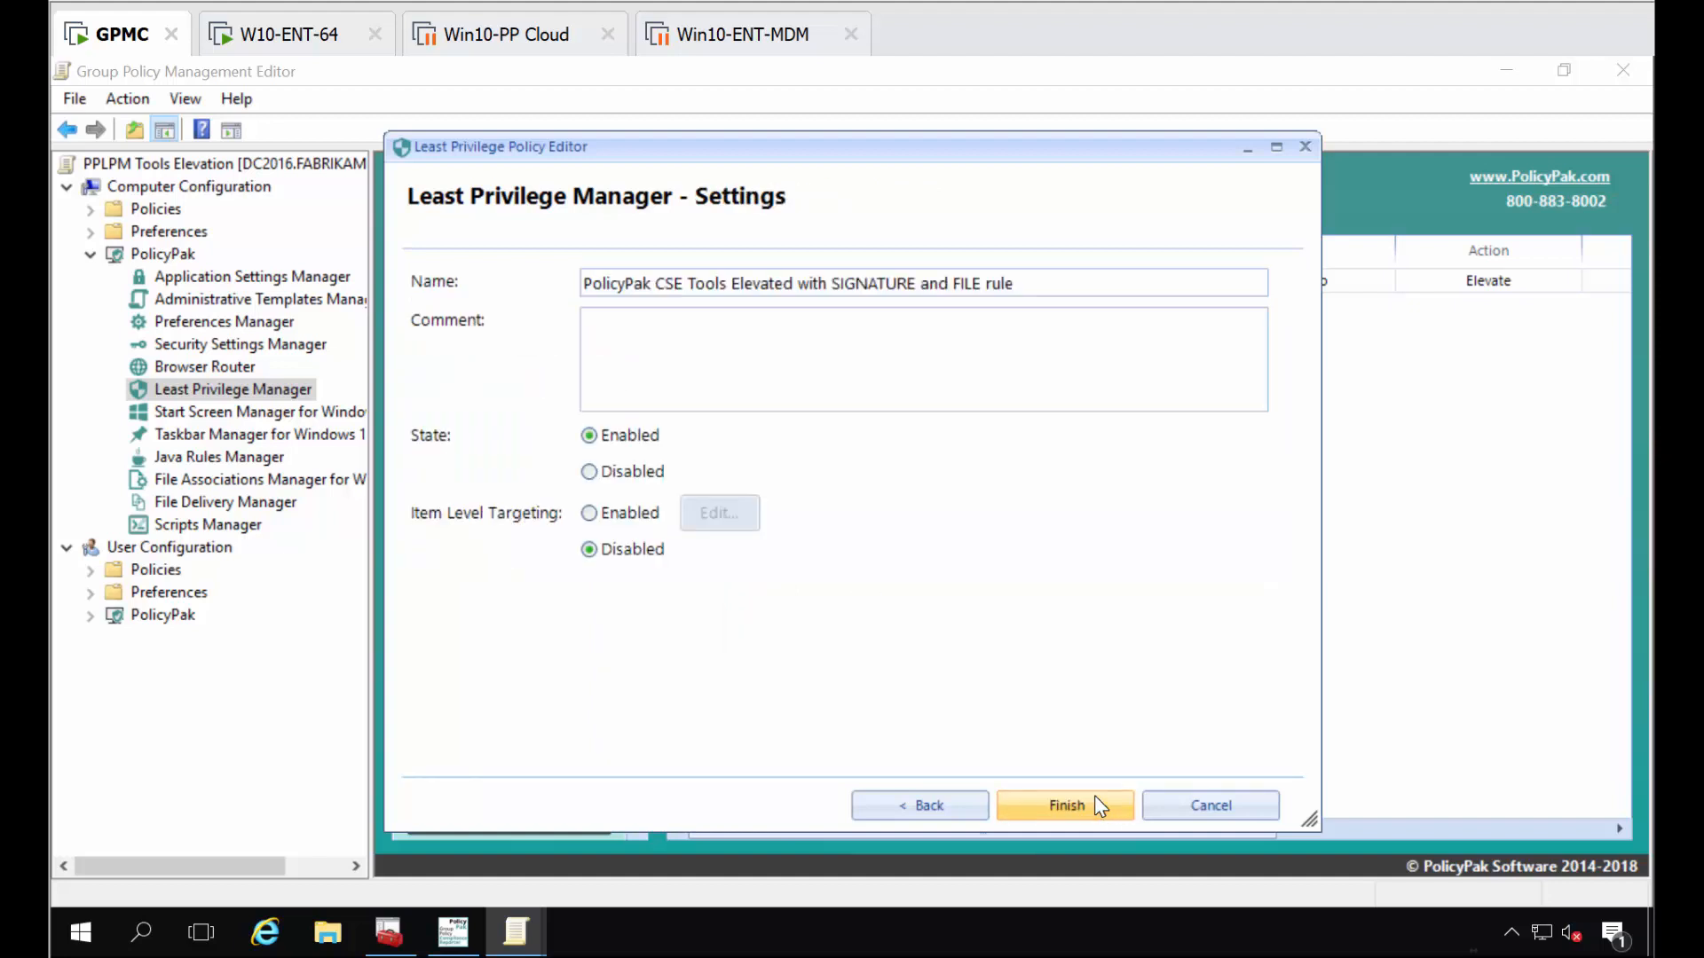
{"action": "left_click", "coordinate": [1095, 795]}
- Add a third executable policy using a combo rule with the Signature and File Info conditions instead of Path
{"action": "right_click", "coordinate": [788, 393]}
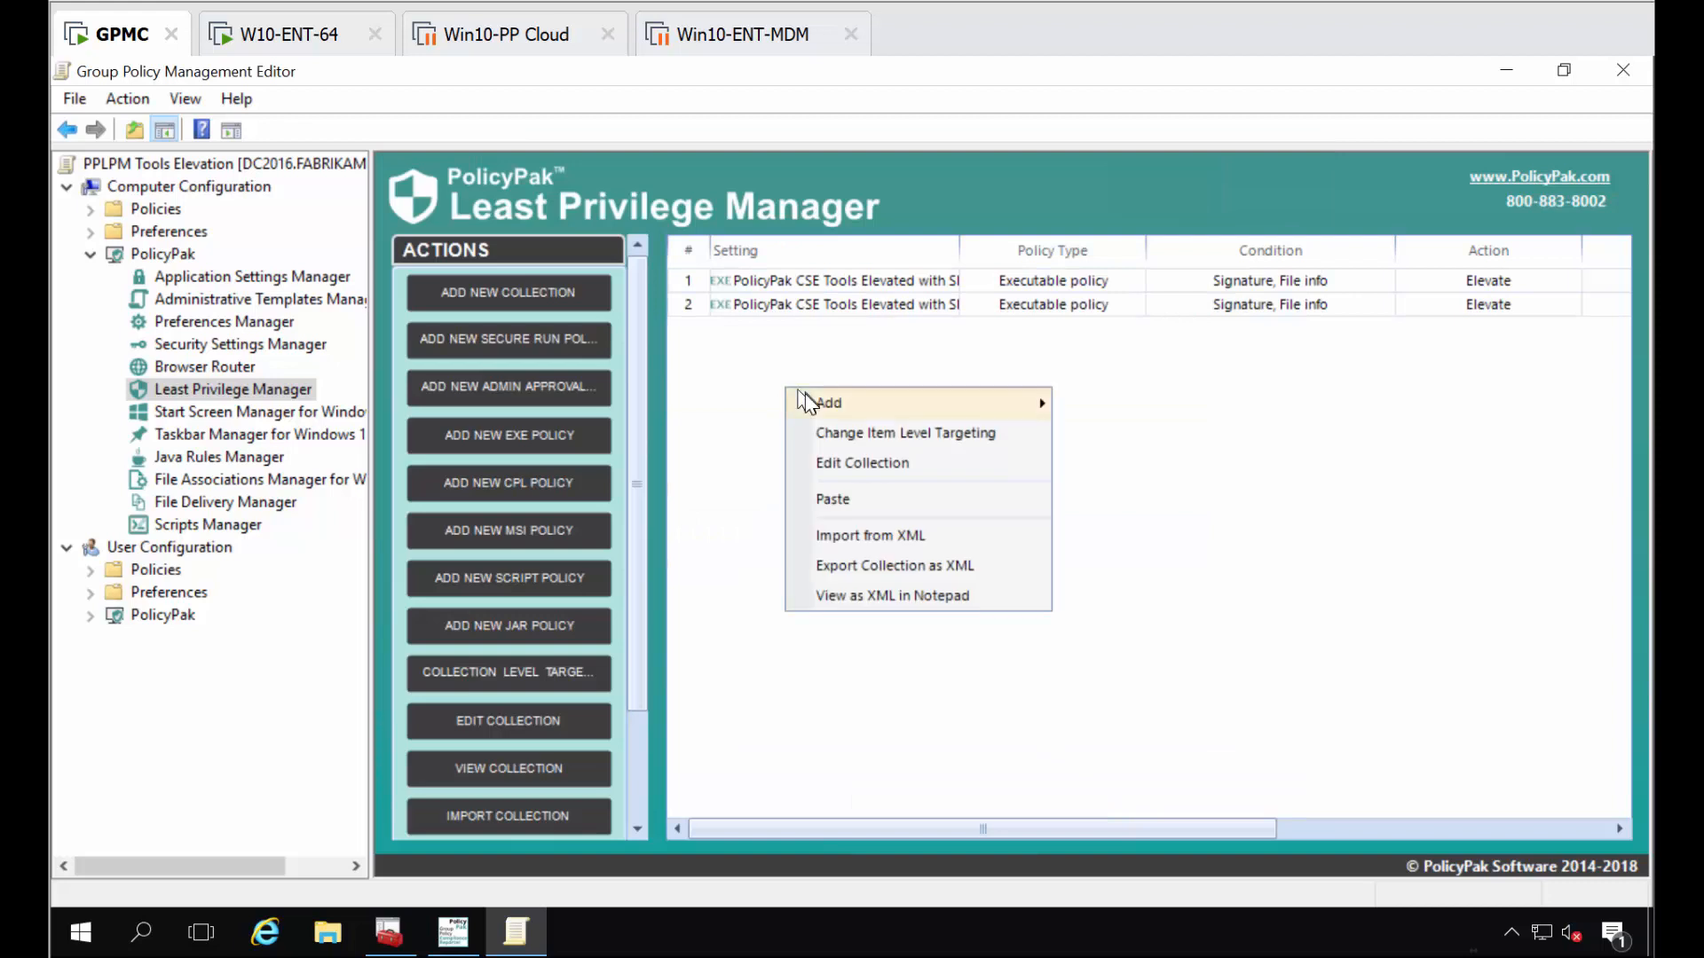
{"action": "mouse_move", "coordinate": [1001, 401]}
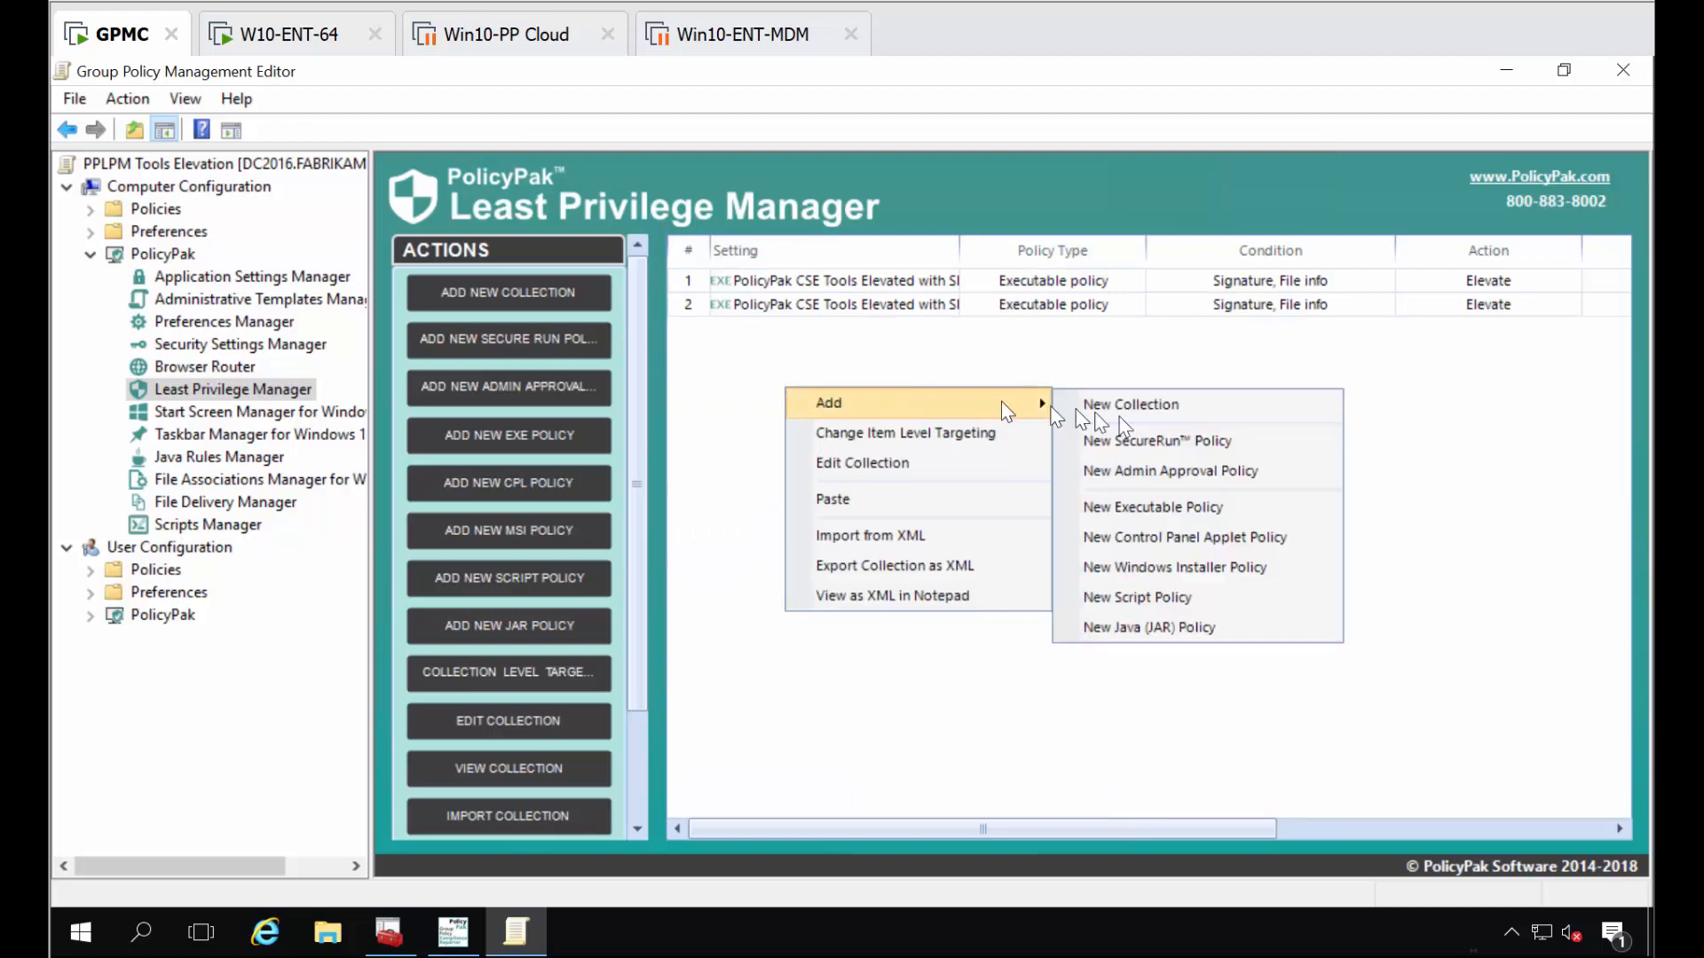
{"action": "left_click", "coordinate": [1209, 510]}
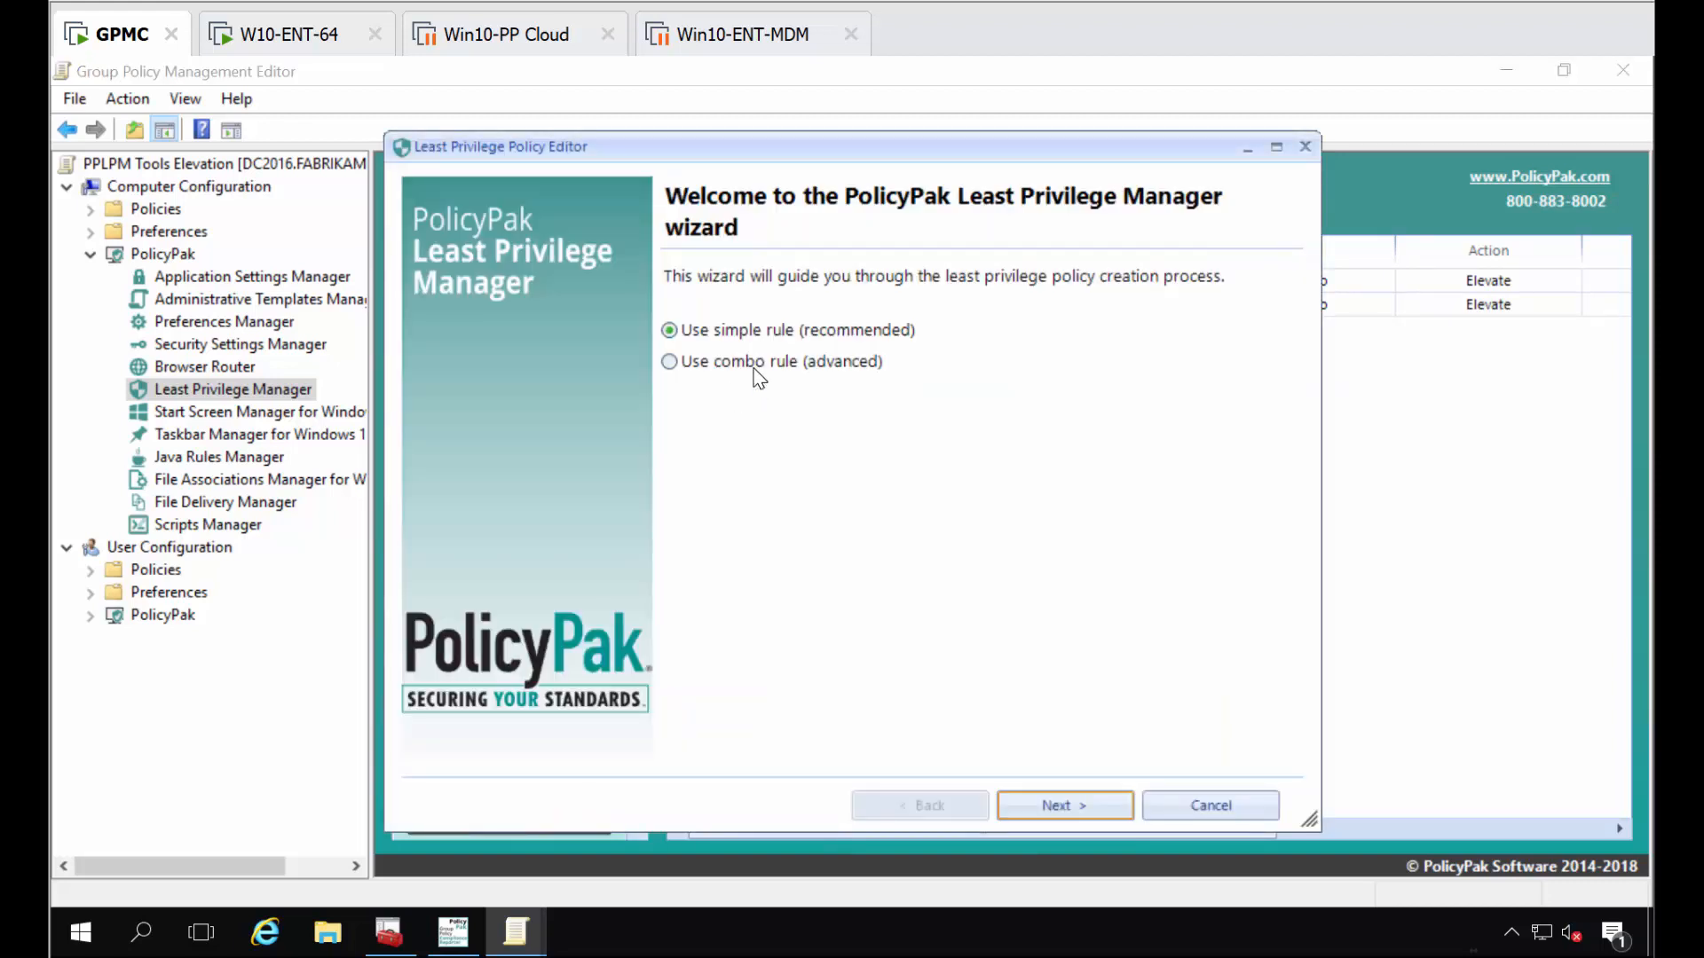
{"action": "key", "text": "Return"}
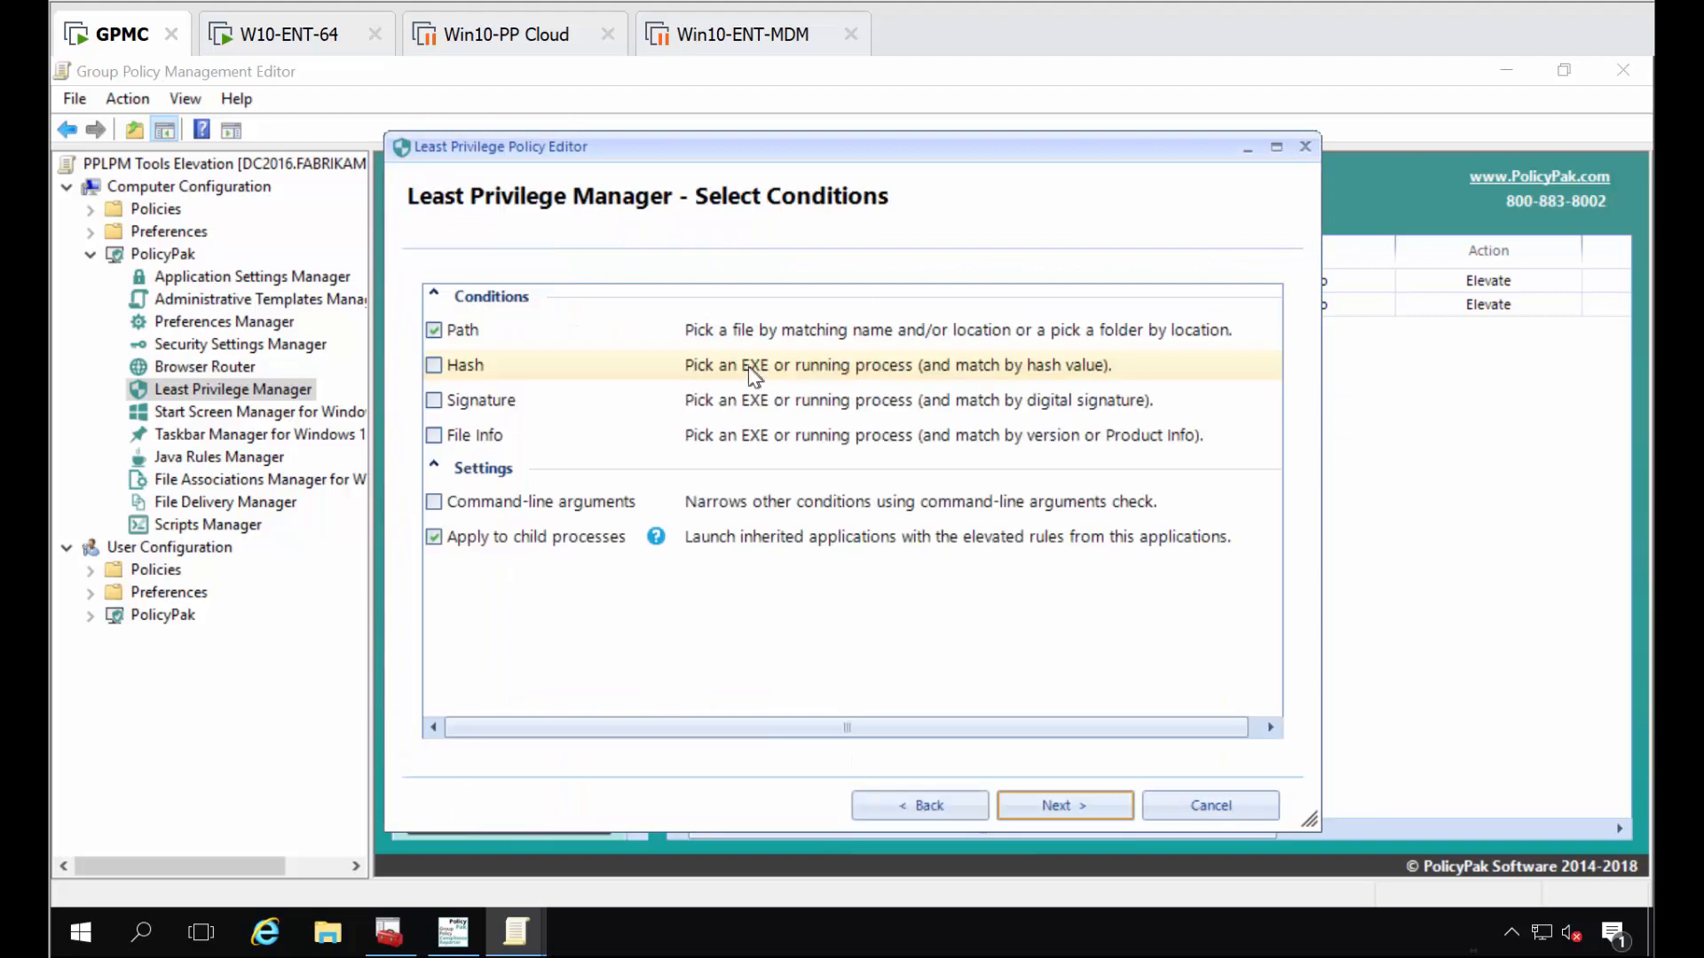
{"action": "left_click", "coordinate": [470, 334]}
{"action": "left_click", "coordinate": [471, 404]}
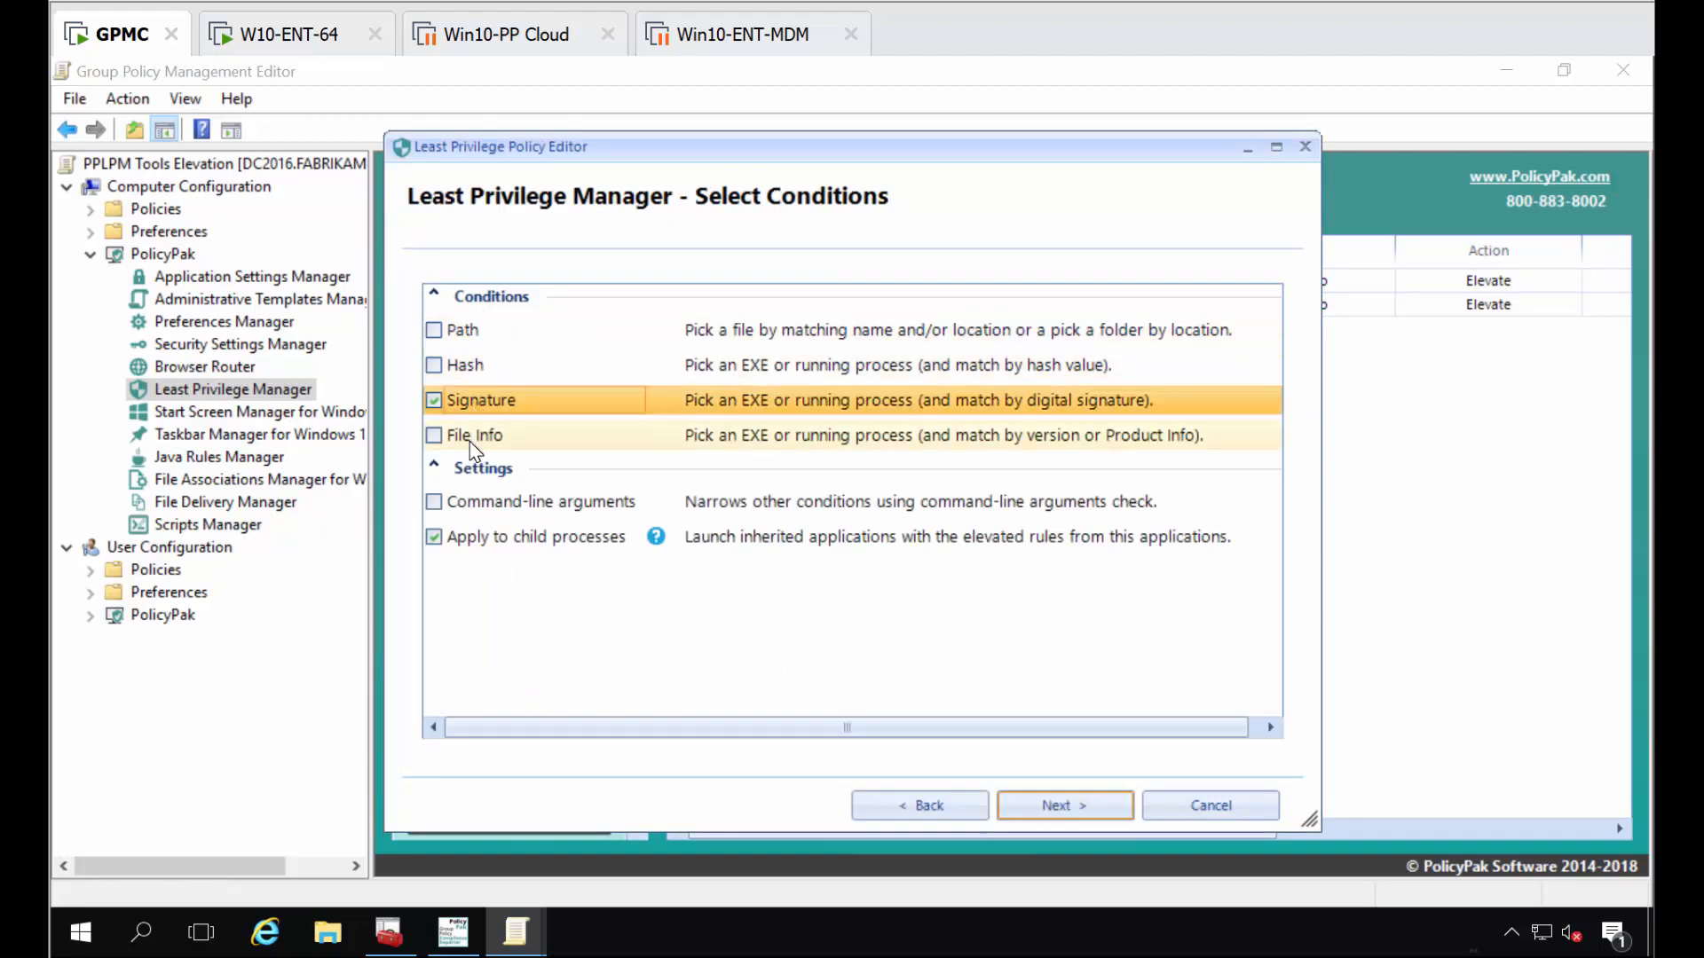
{"action": "left_click", "coordinate": [474, 438]}
{"action": "key", "text": "Return"}
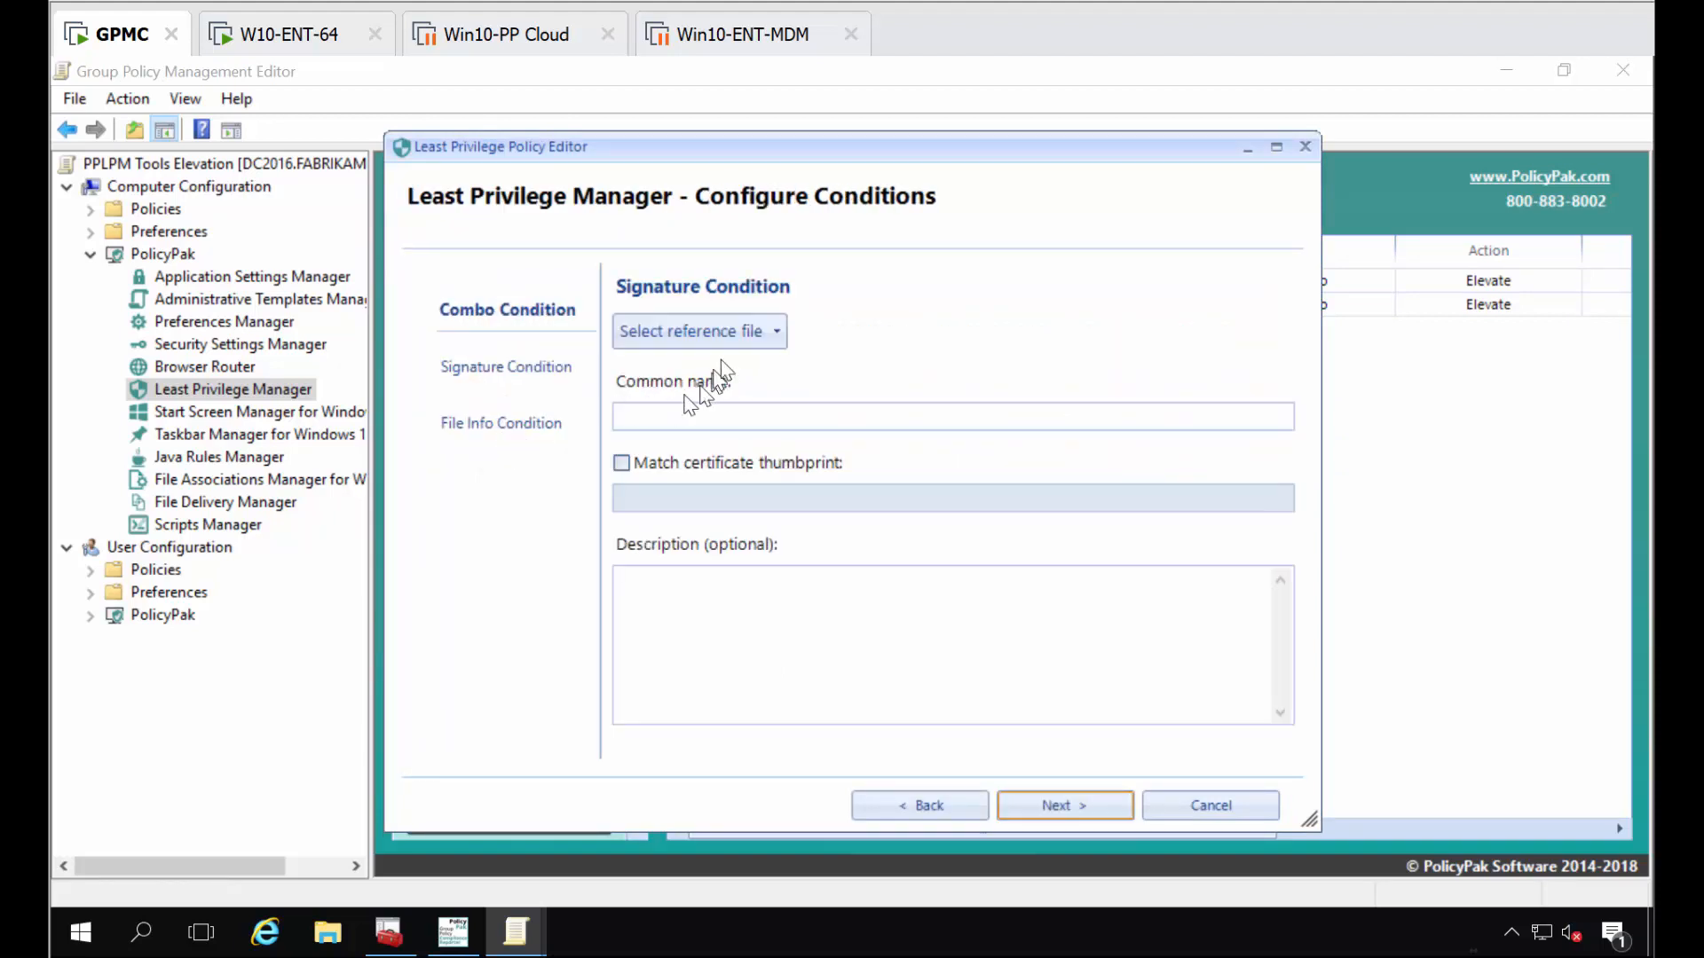
- Fill the third policy's conditions automatically from the reference file PolicyPak.Tools.Programs
{"action": "left_click", "coordinate": [732, 340]}
{"action": "left_click", "coordinate": [719, 369]}
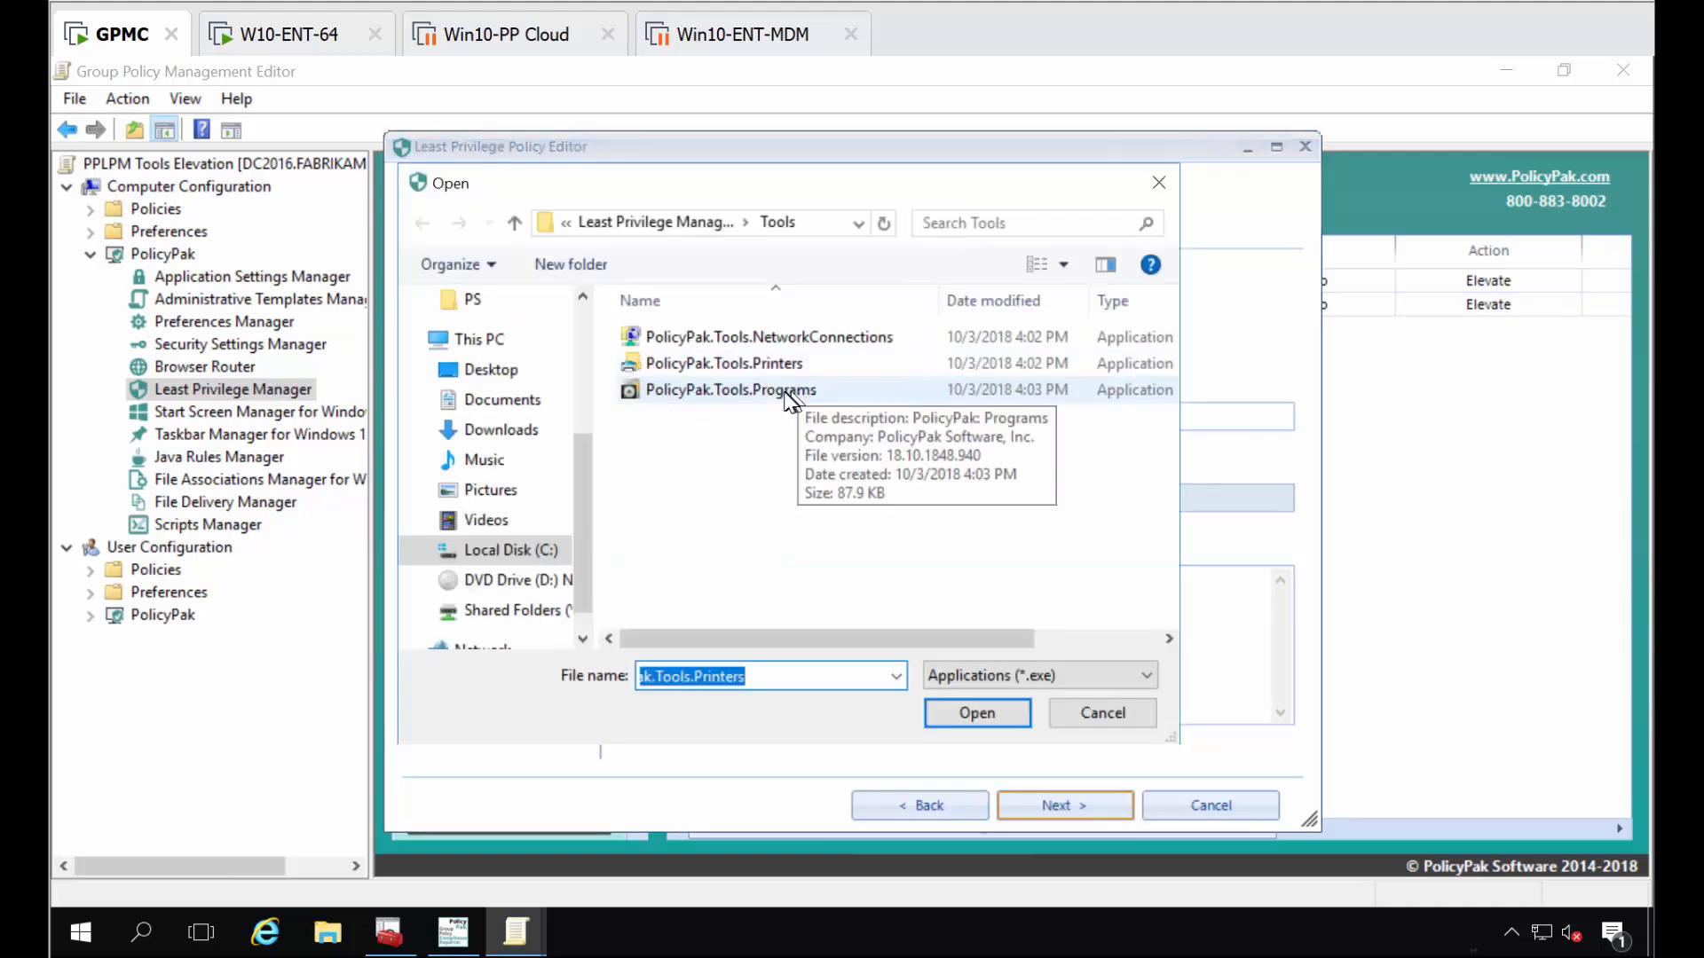
{"action": "double_click", "coordinate": [785, 392]}
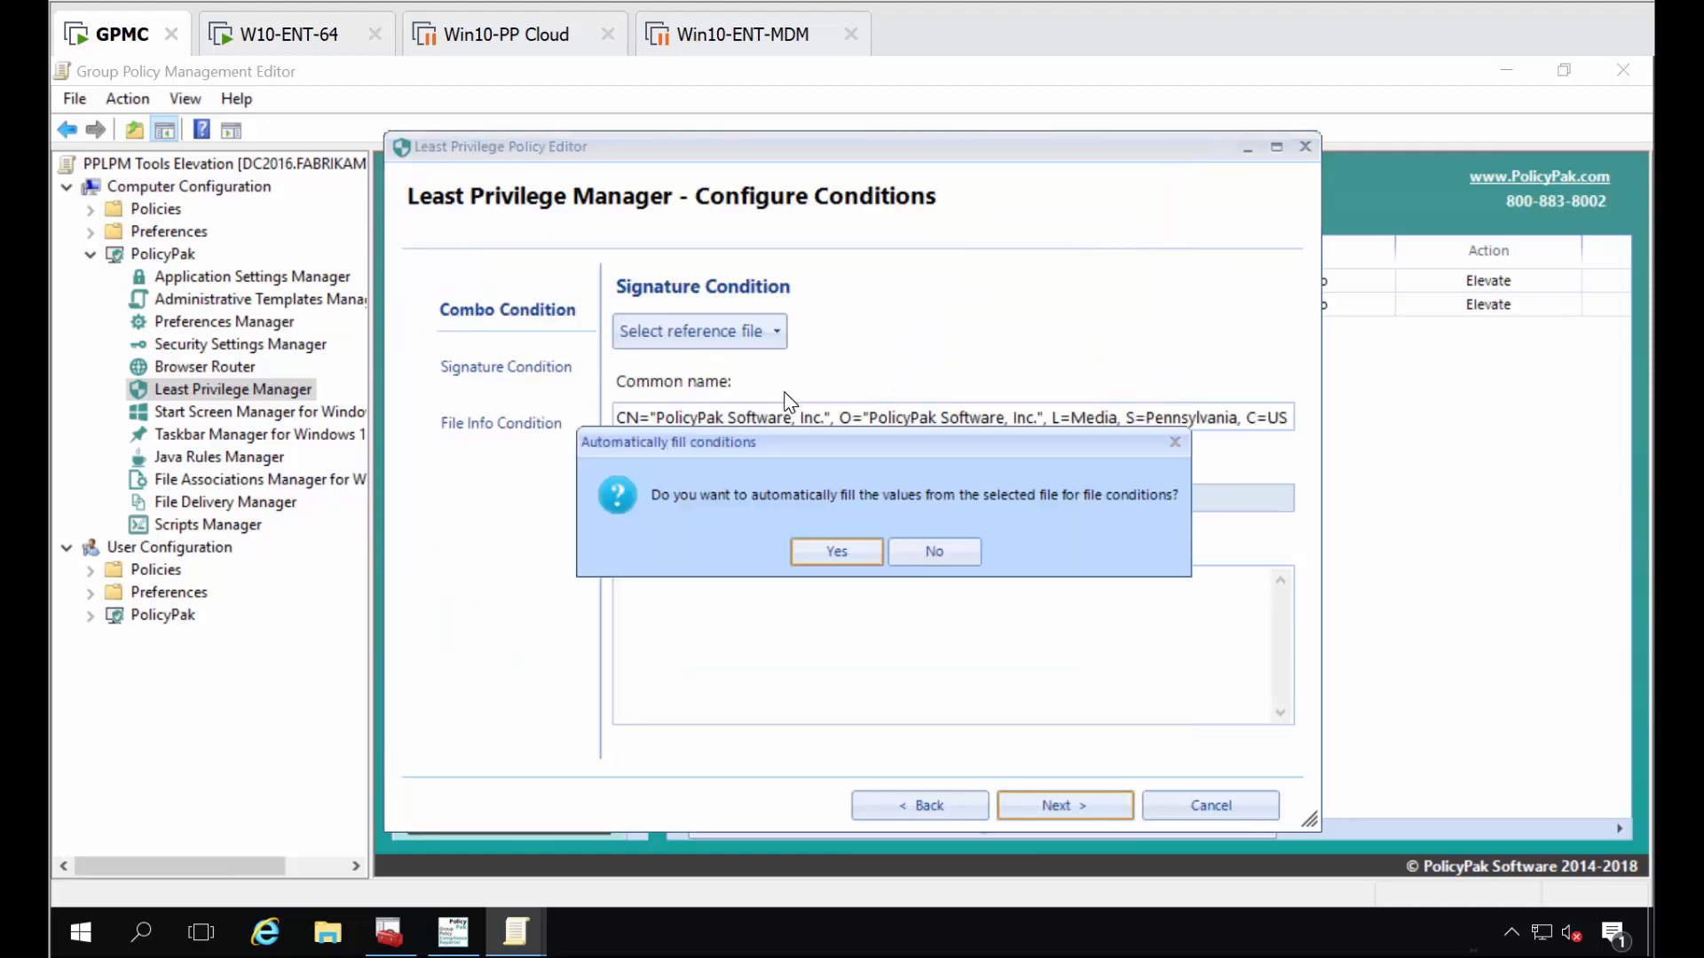
{"action": "left_click", "coordinate": [854, 565]}
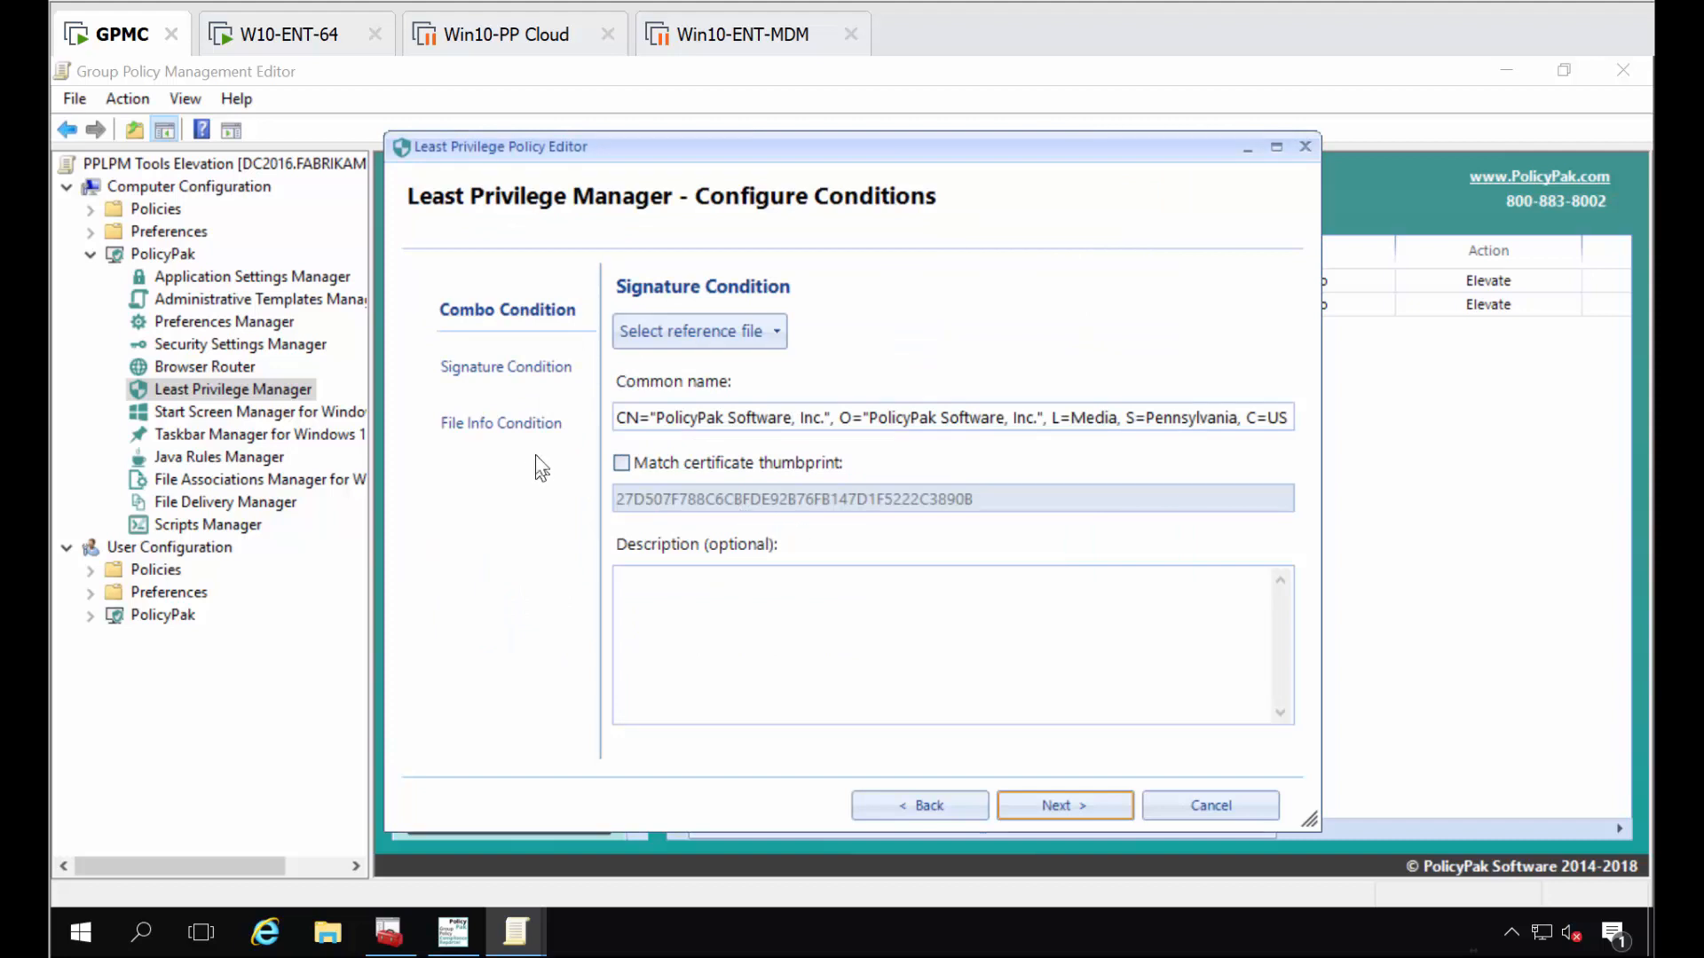
- Set the file and product version comparisons of the Programs policy's File Info condition to Higher or Equals
{"action": "left_click", "coordinate": [502, 423]}
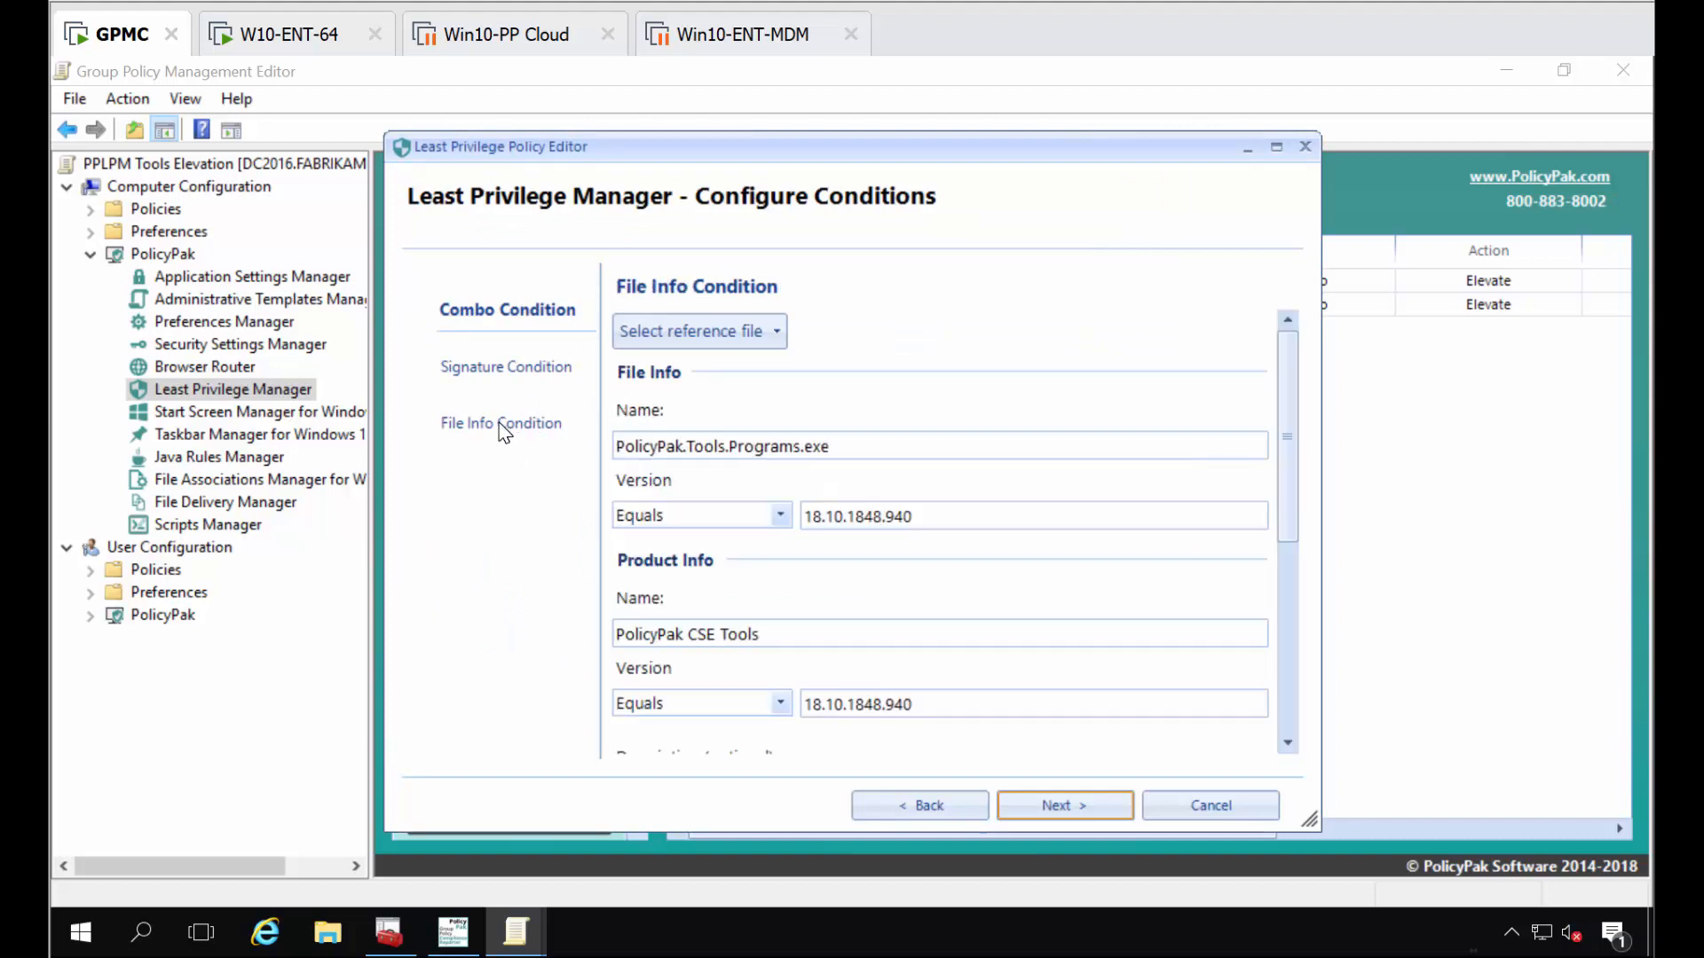
{"action": "left_click", "coordinate": [700, 522]}
{"action": "left_click", "coordinate": [679, 562]}
{"action": "left_click", "coordinate": [689, 704]}
{"action": "left_click", "coordinate": [713, 751]}
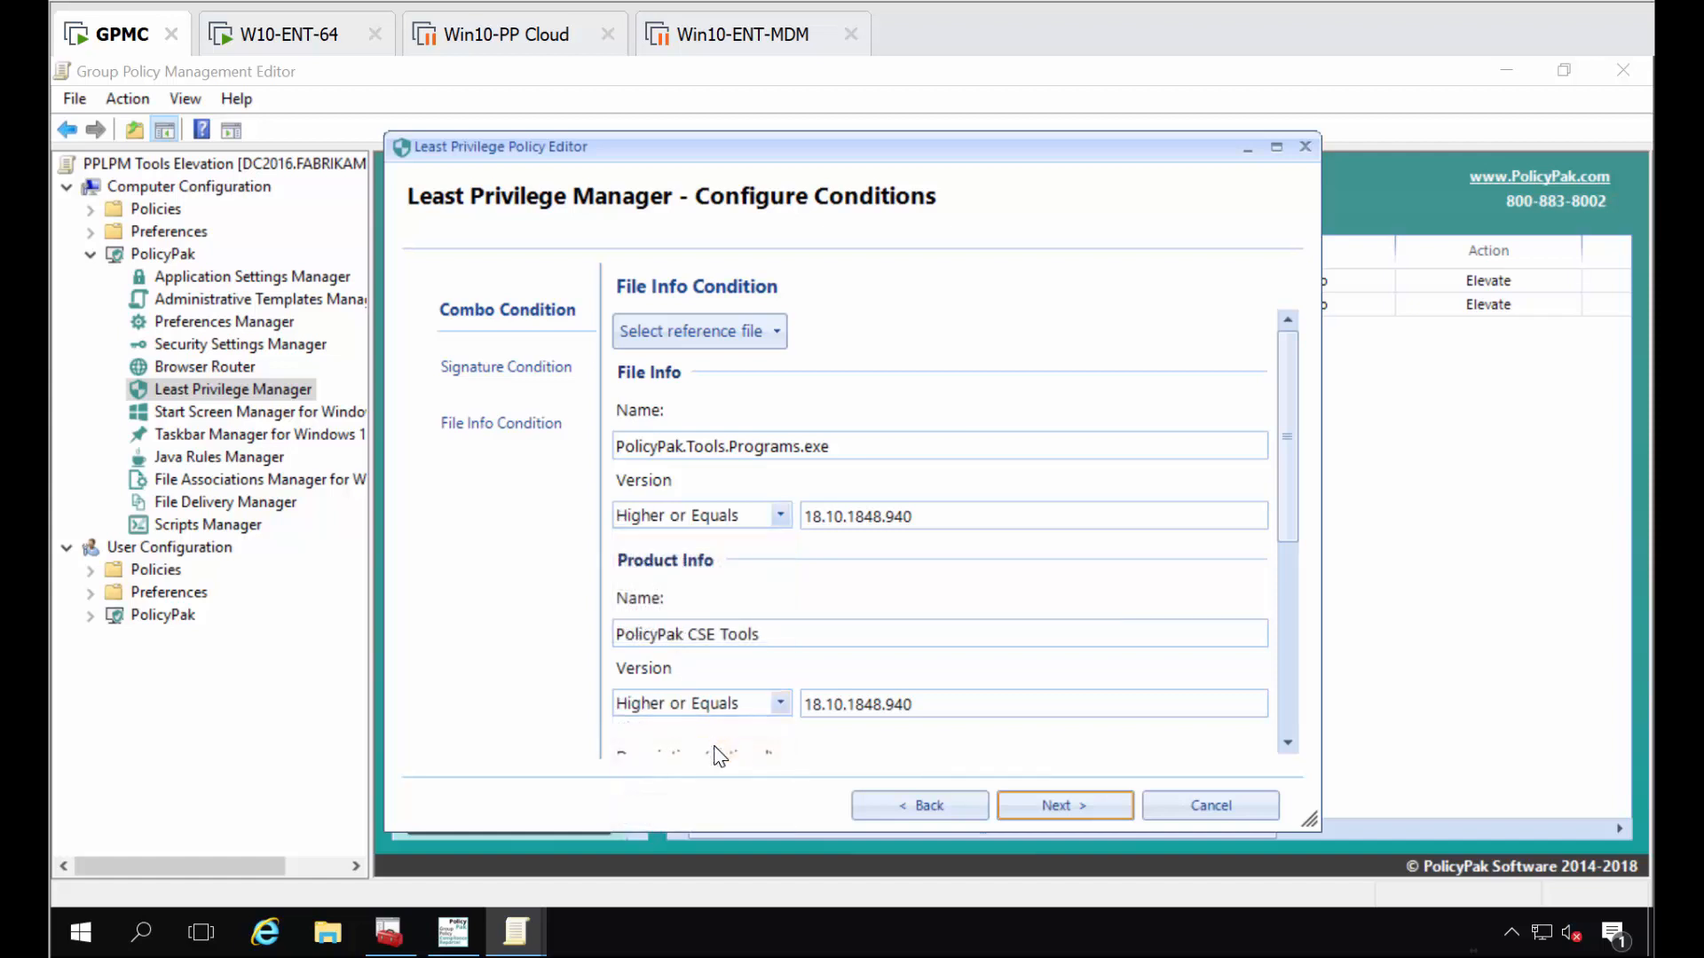
- Finish the Programs policy with the Run with elevated privileges action and the default name and settings
{"action": "left_click", "coordinate": [1051, 814]}
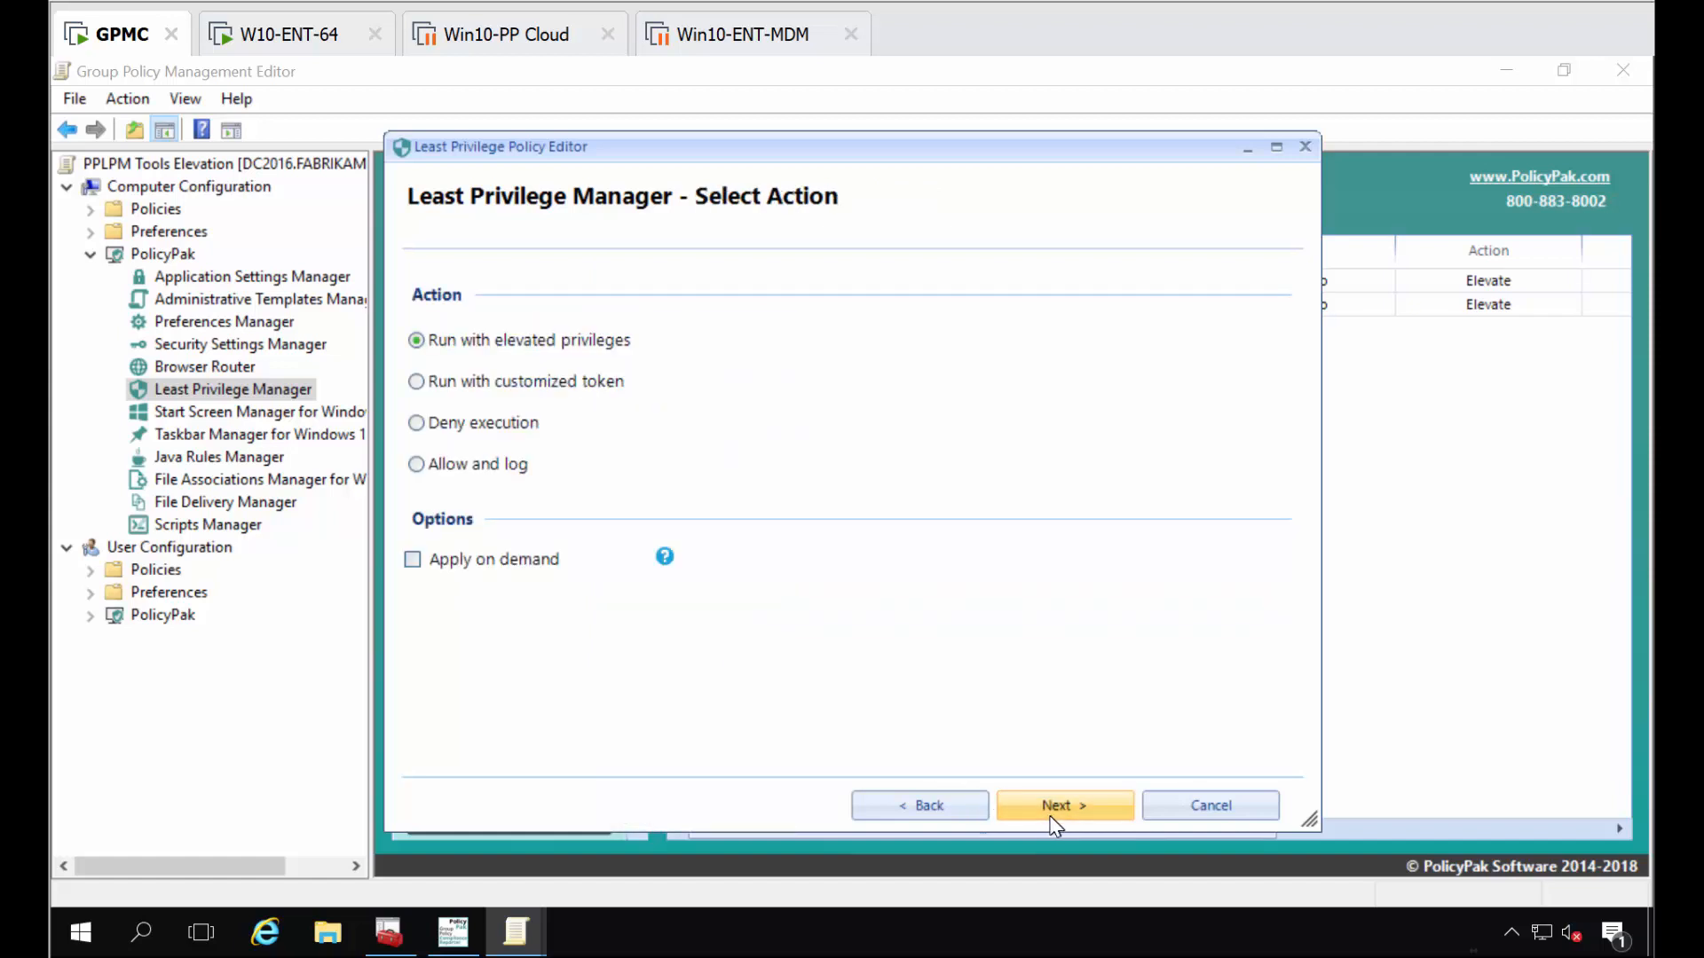
{"action": "left_click", "coordinate": [1096, 805]}
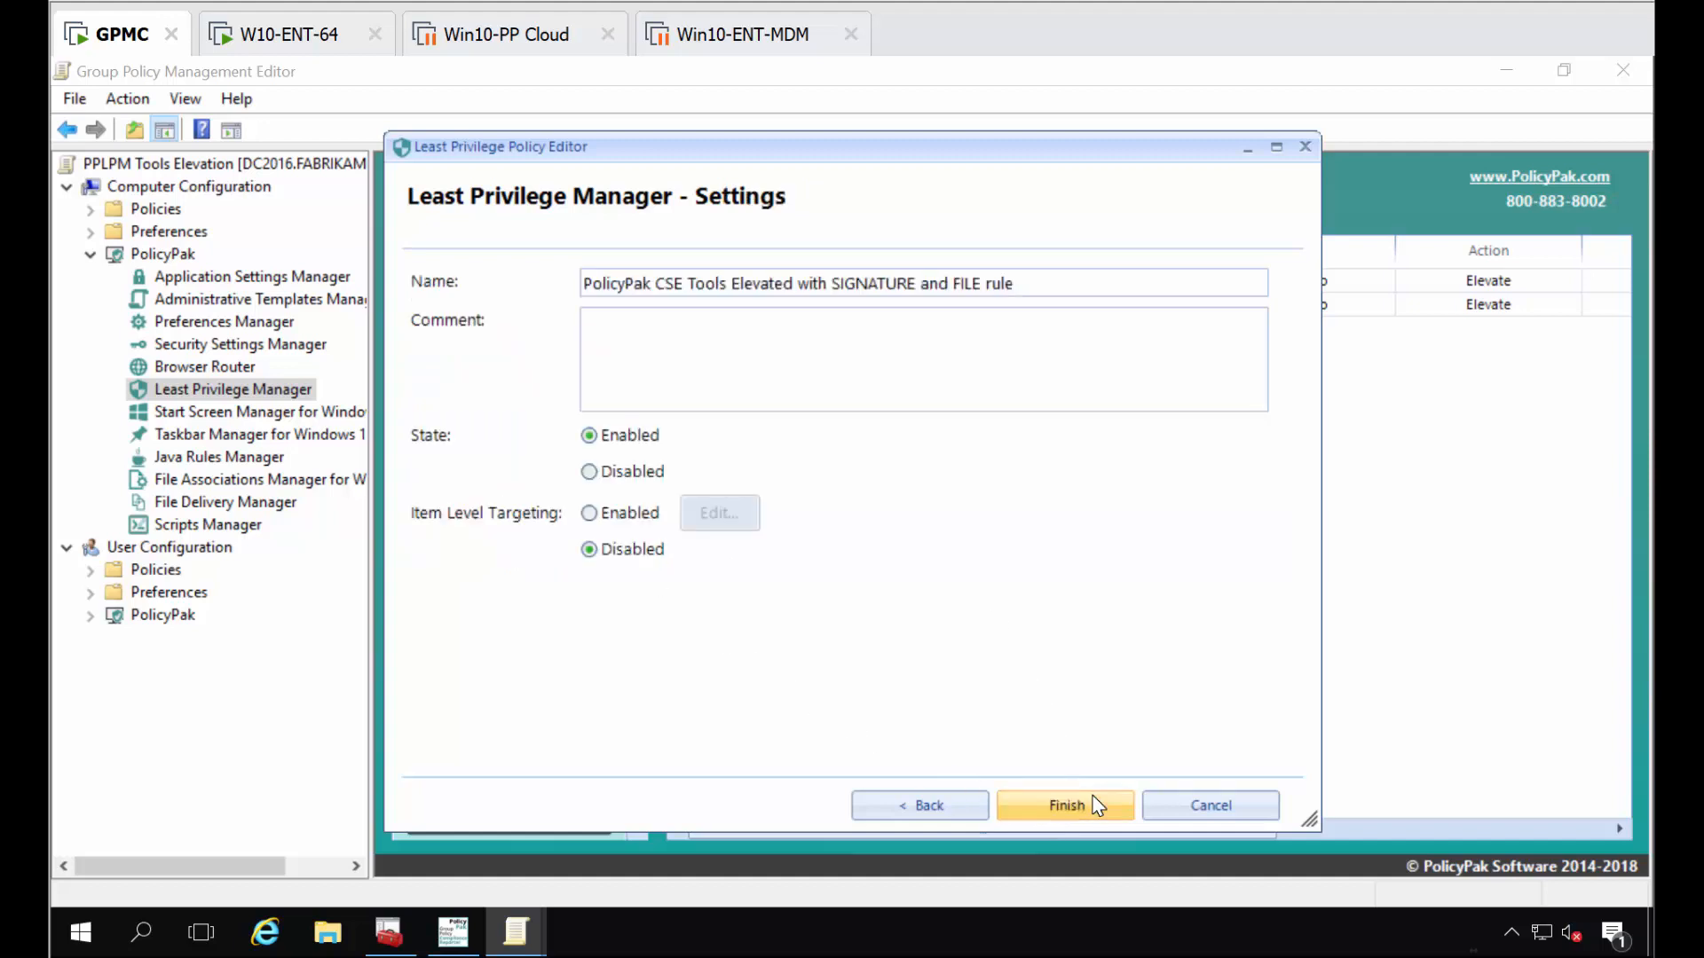
{"action": "left_click", "coordinate": [1093, 802]}
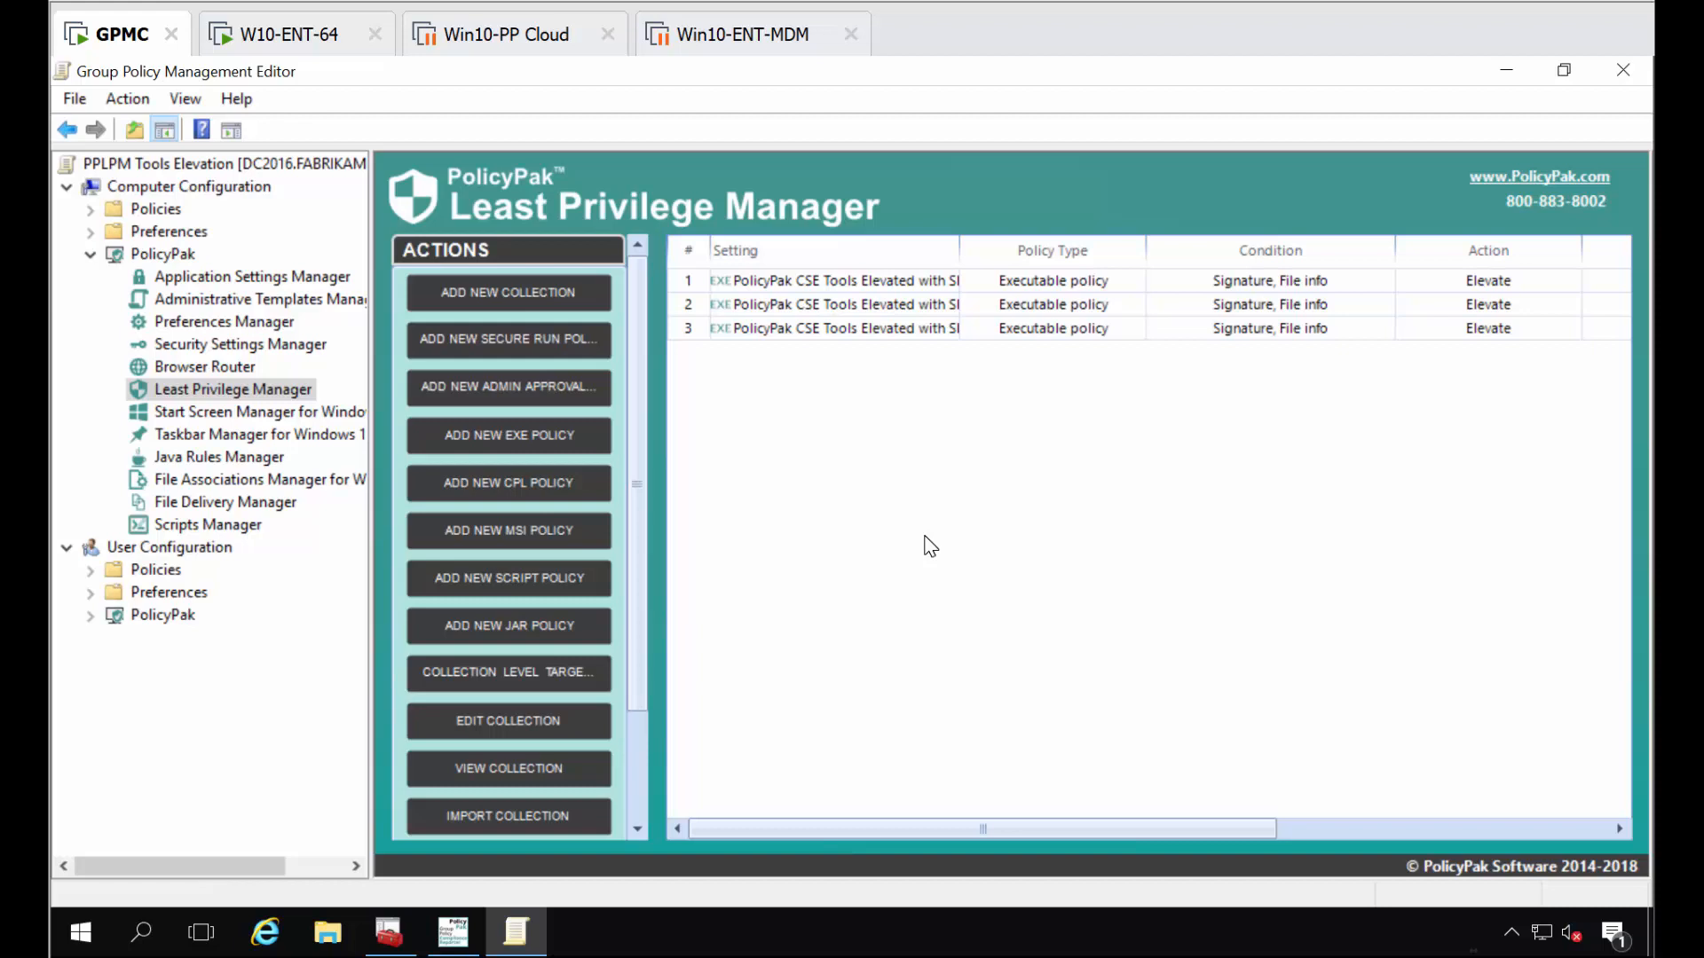
- On the W10-ENT-64 machine, try to open the Ethernet0 properties from PolicyPak.Tools.NetworkConnections before refreshing policy, dismiss the elevation request and close the tool
{"action": "left_click", "coordinate": [283, 34]}
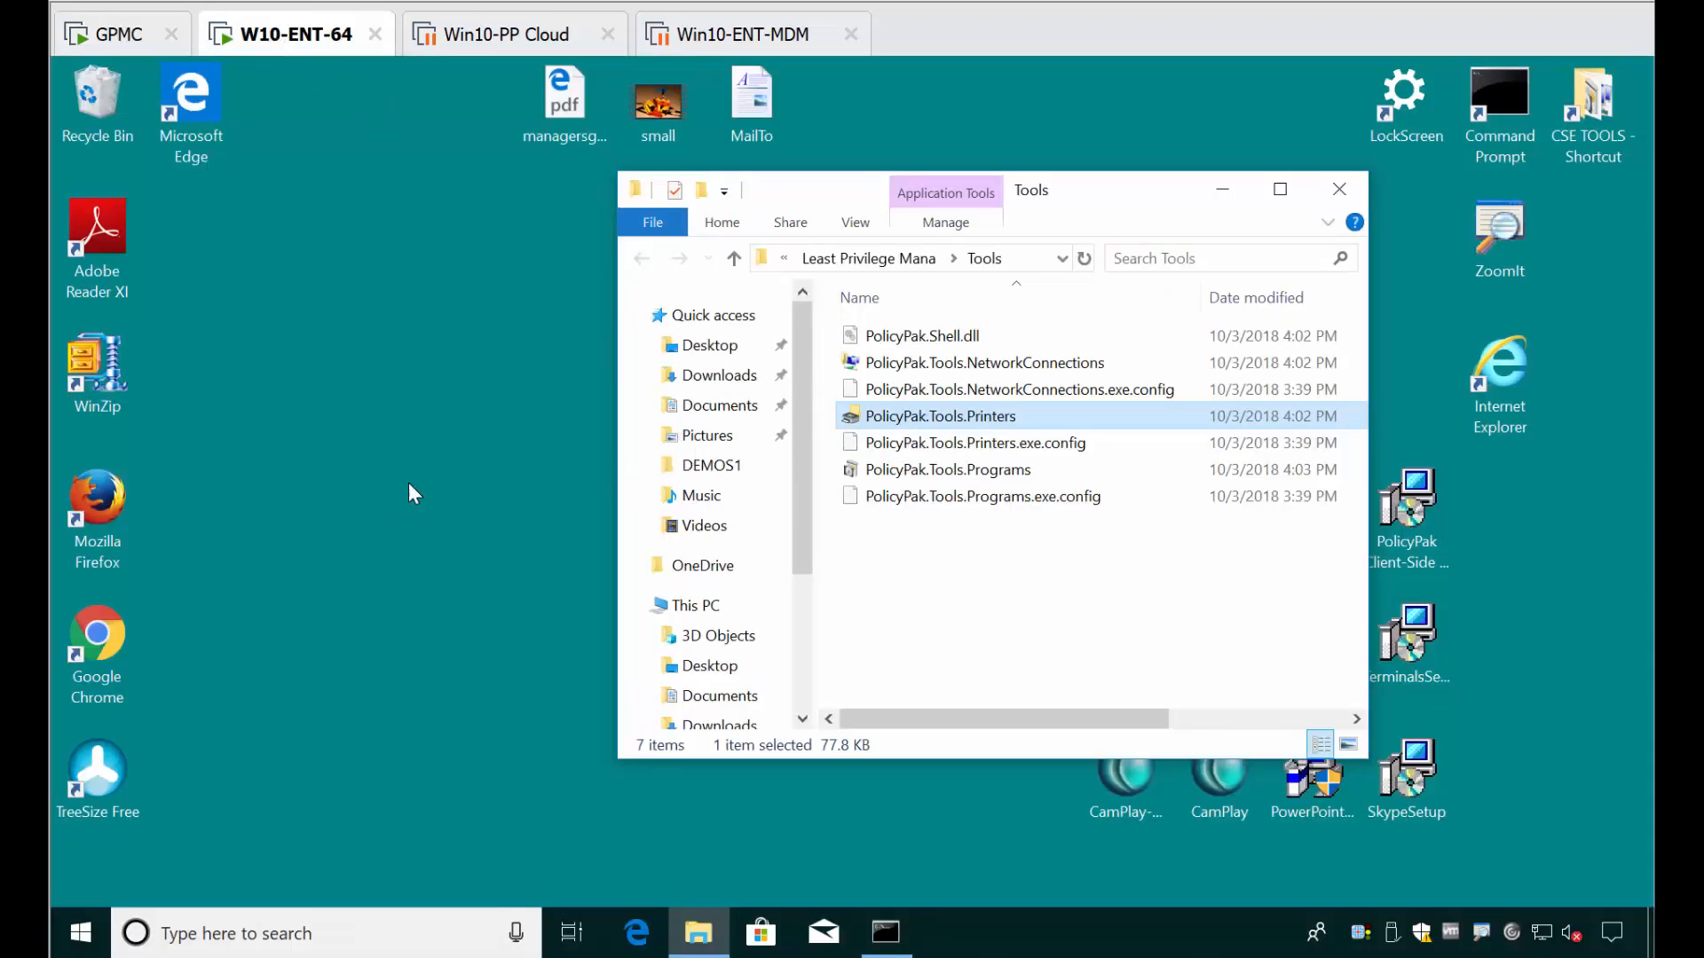
{"action": "left_click", "coordinate": [1012, 684]}
{"action": "double_click", "coordinate": [914, 365]}
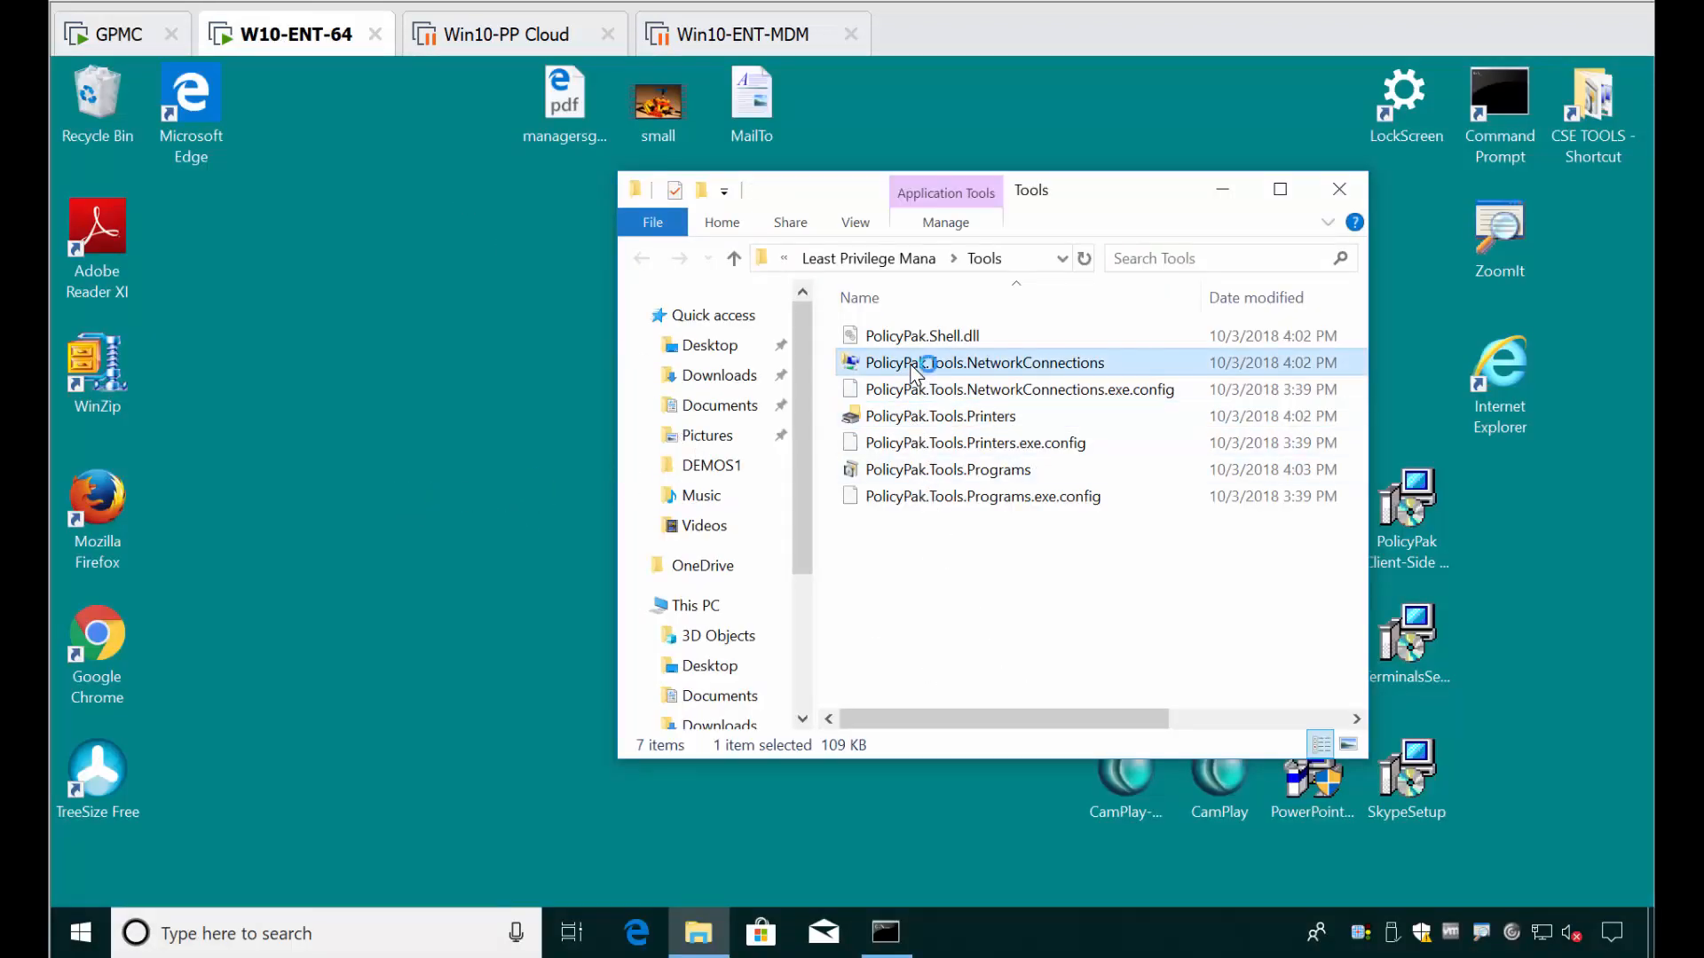
{"action": "right_click", "coordinate": [158, 174]}
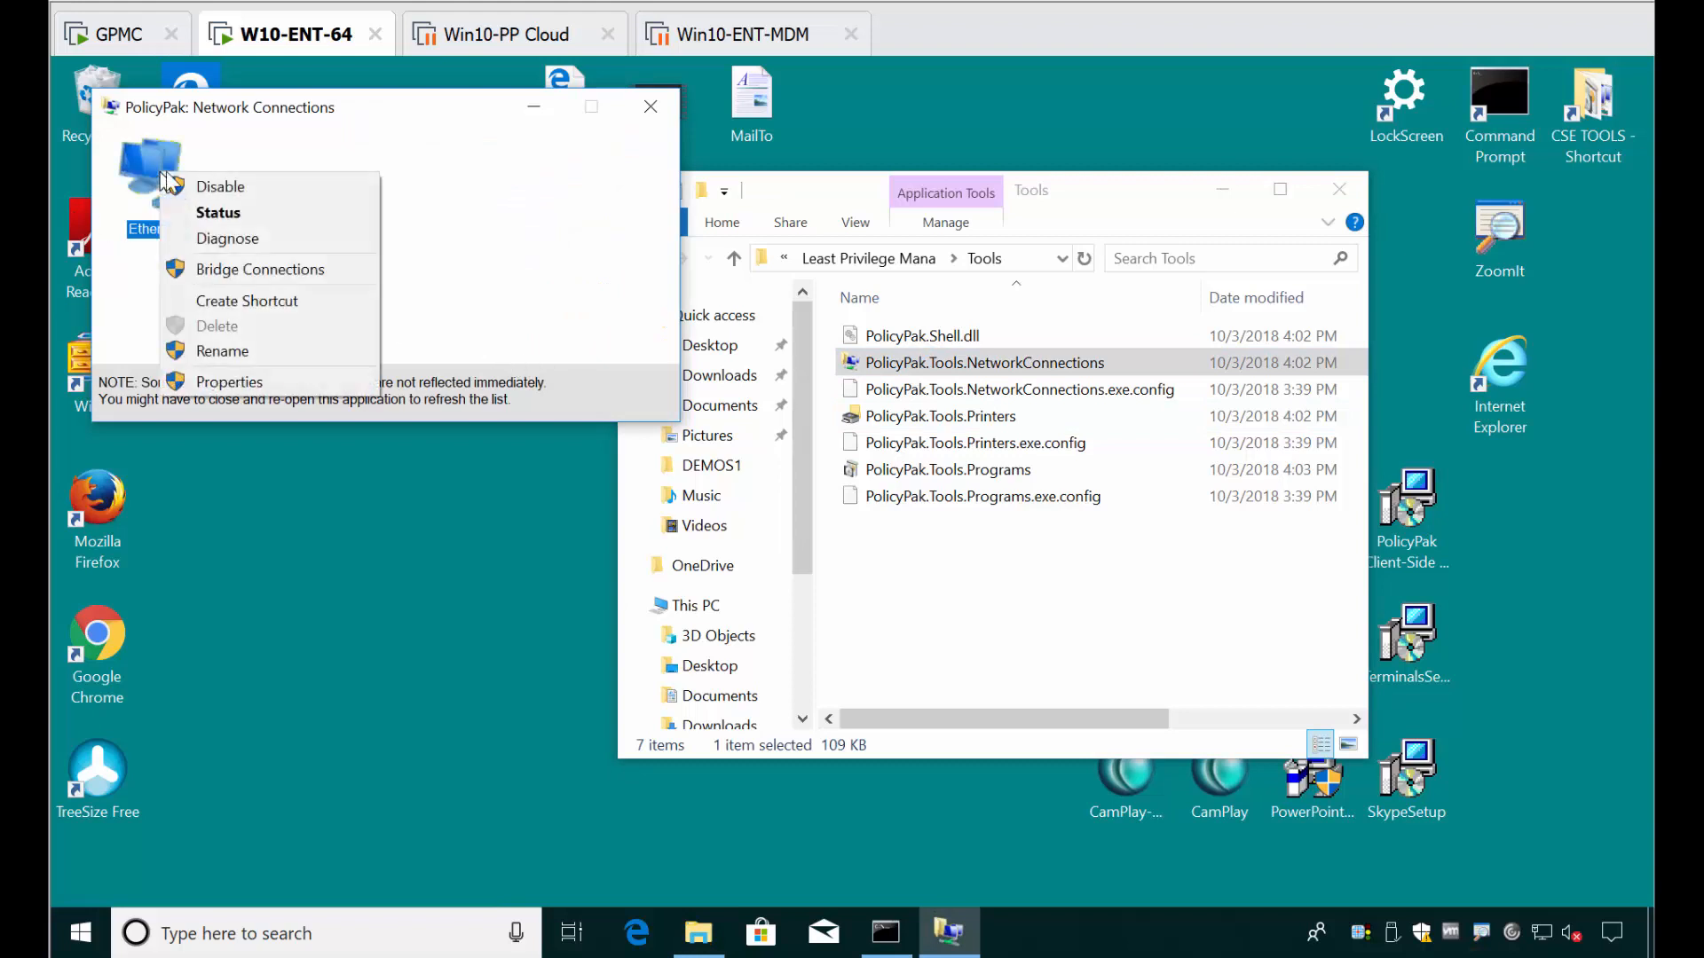
{"action": "left_click", "coordinate": [285, 383]}
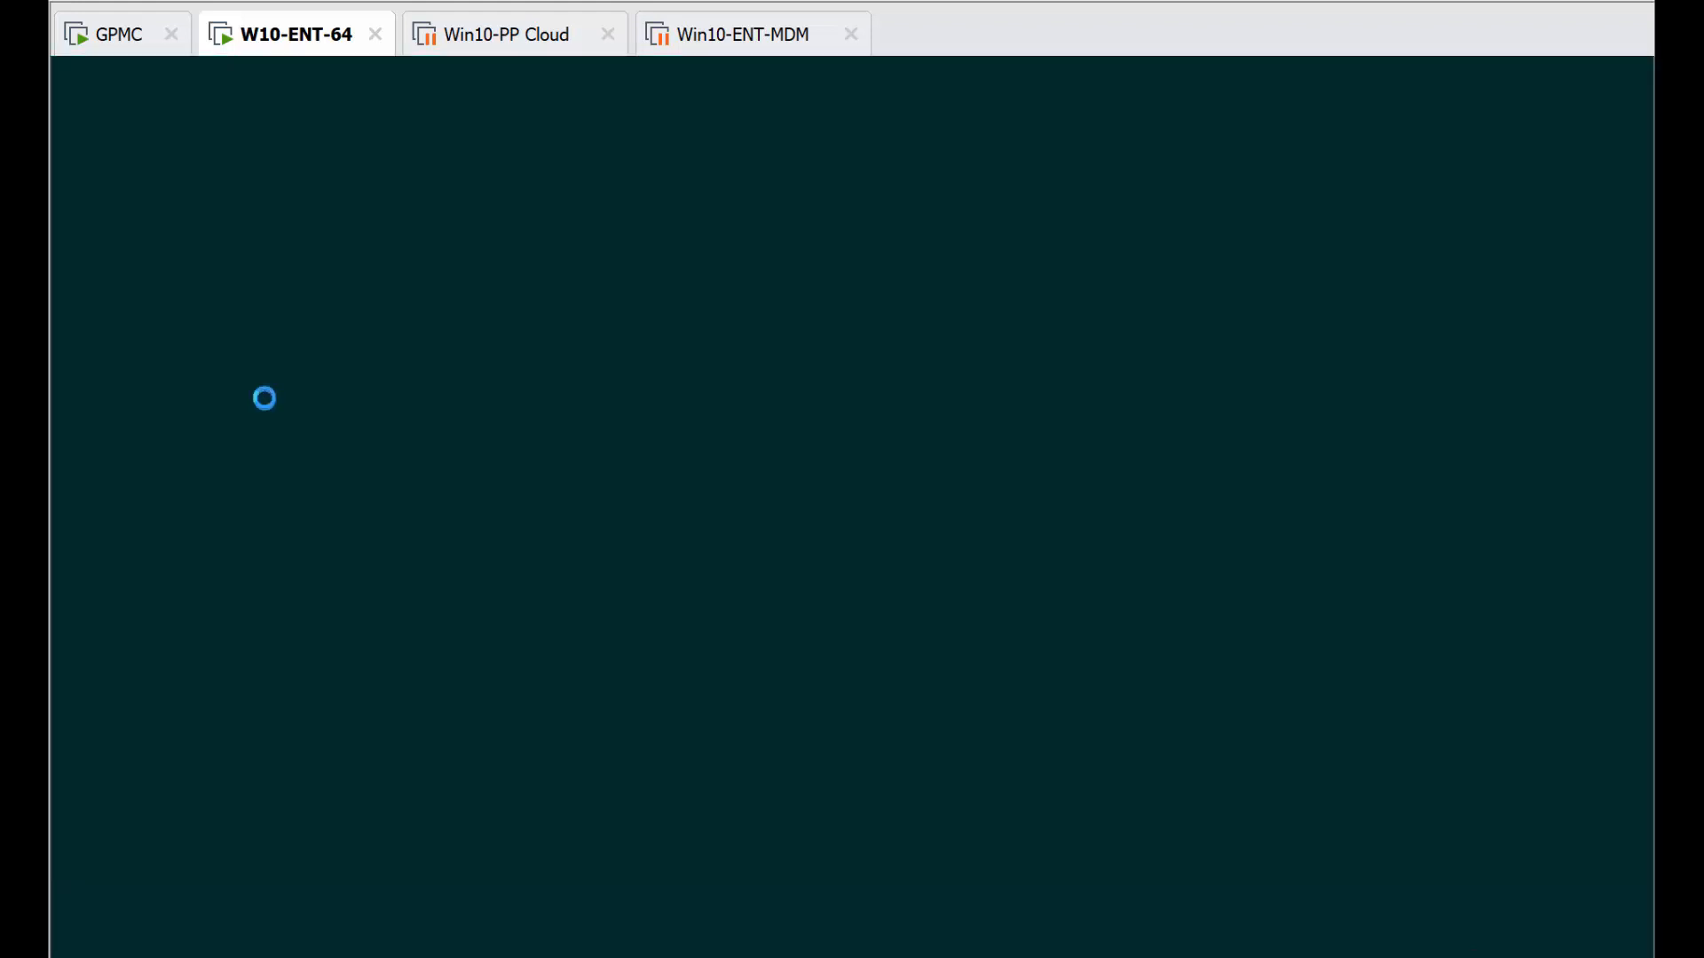
{"action": "key", "text": "Escape"}
{"action": "left_click", "coordinate": [439, 312]}
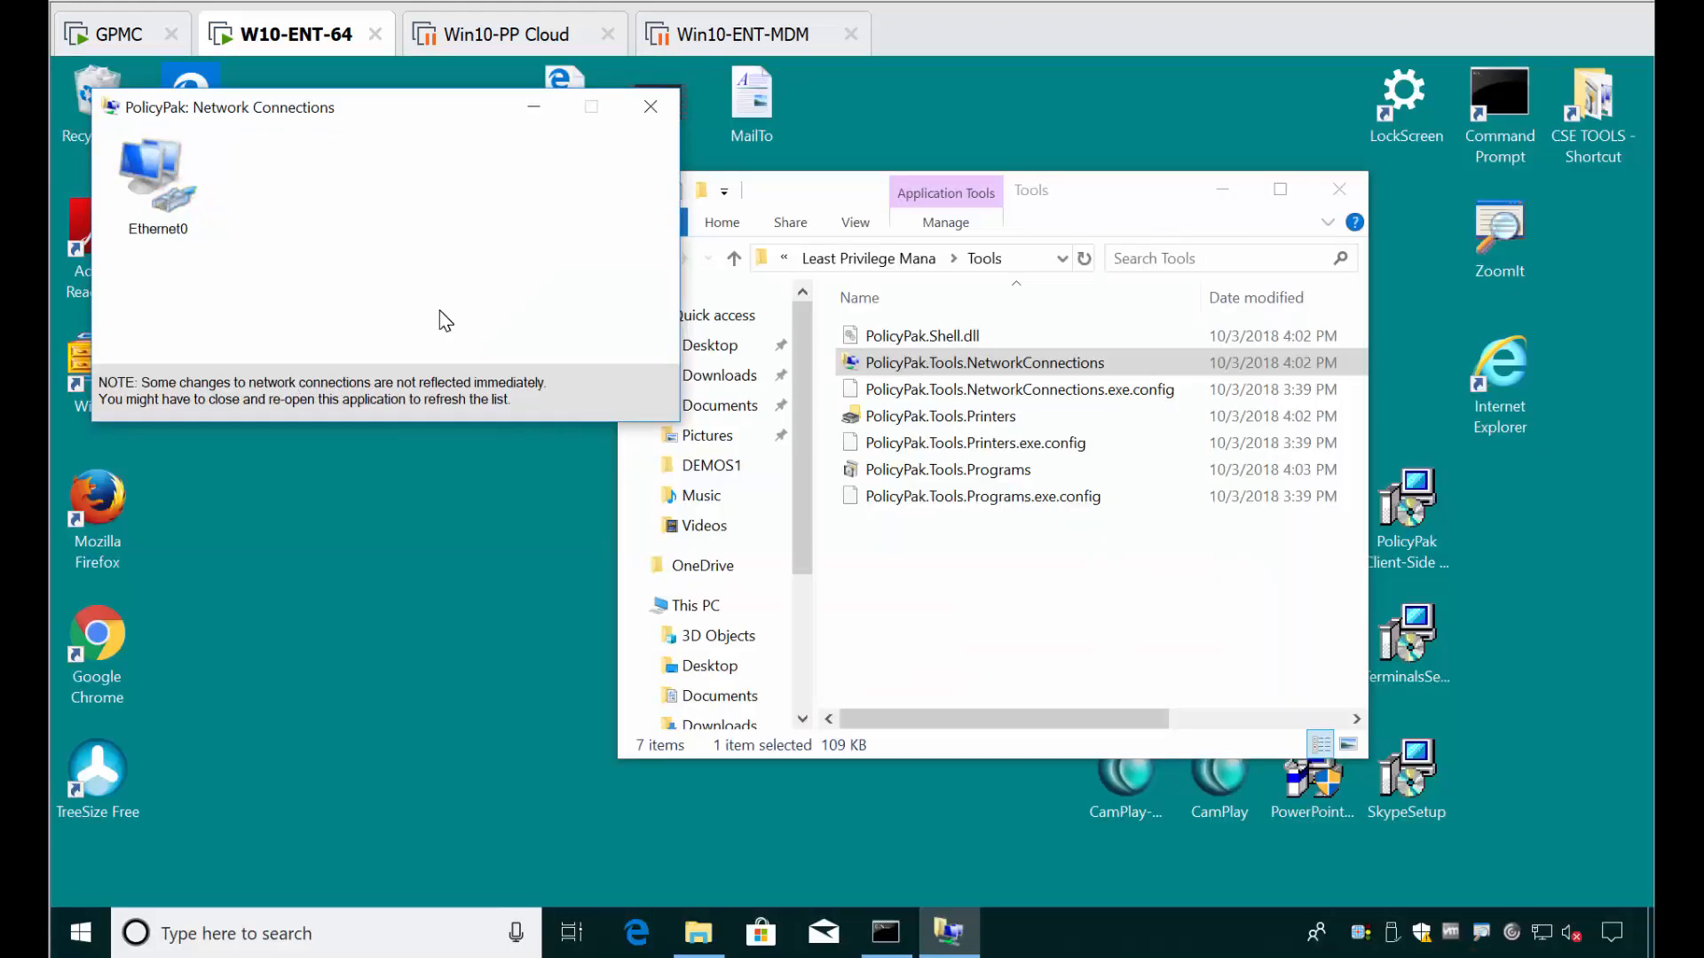
{"action": "key", "text": "alt+F4"}
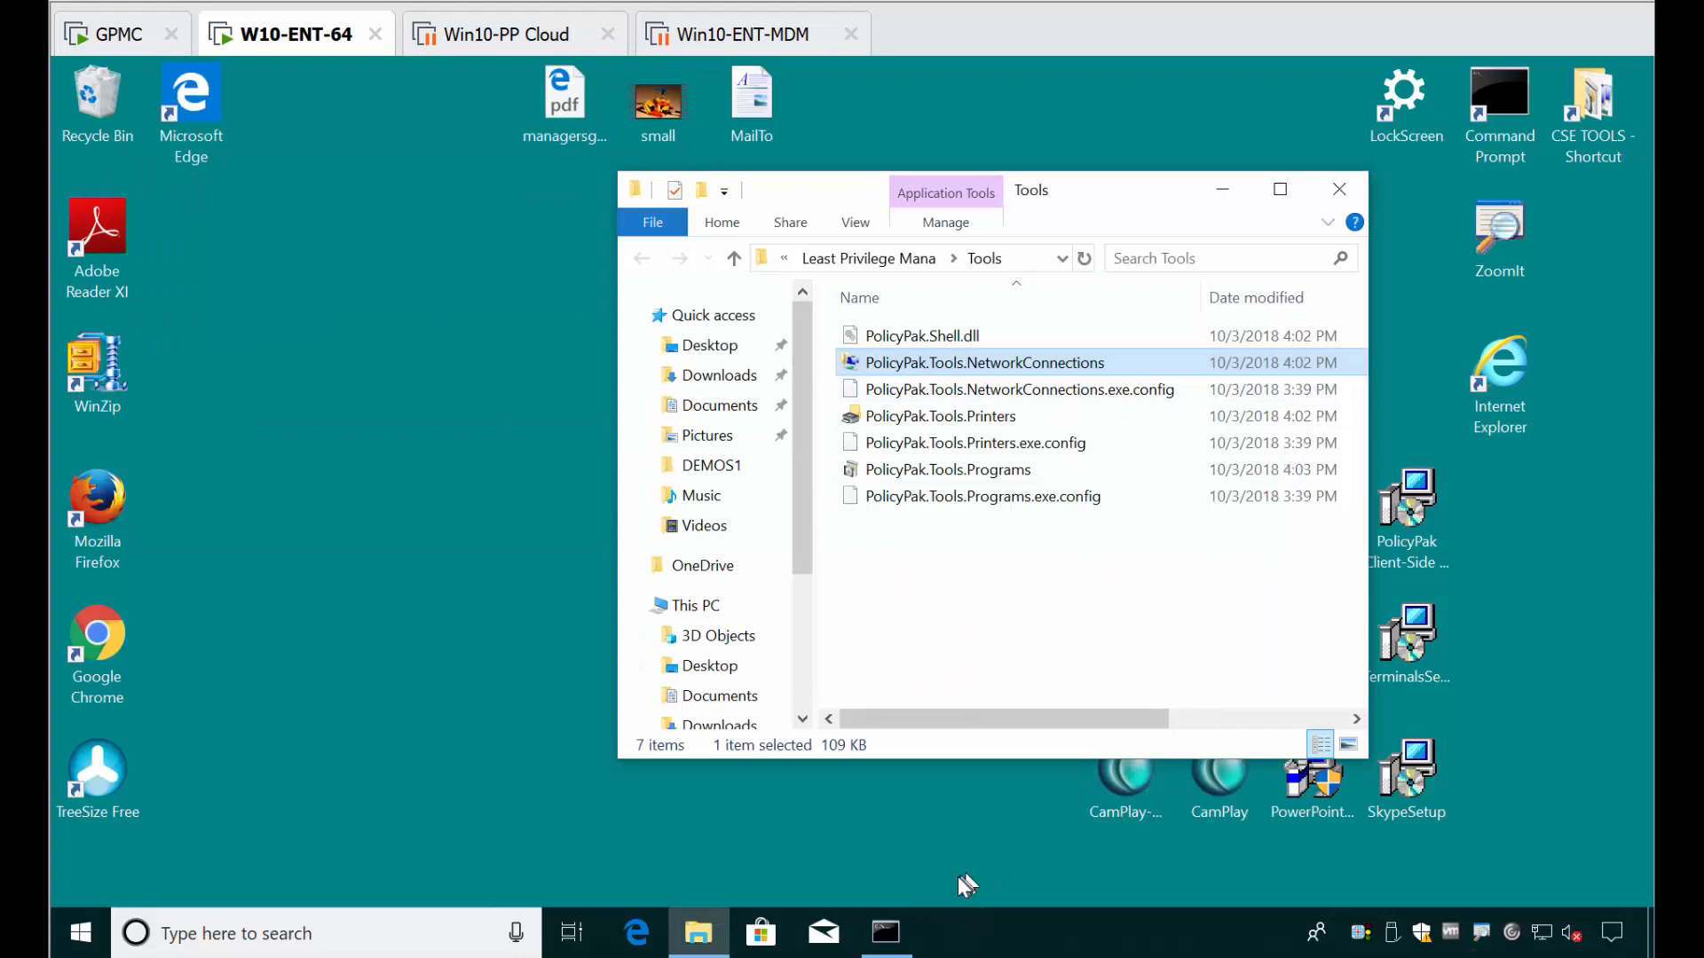
- Clear the Command Prompt, refresh Group Policy with gpupdate, and move its window clear of the Tools folder's file list
{"action": "left_click", "coordinate": [885, 932]}
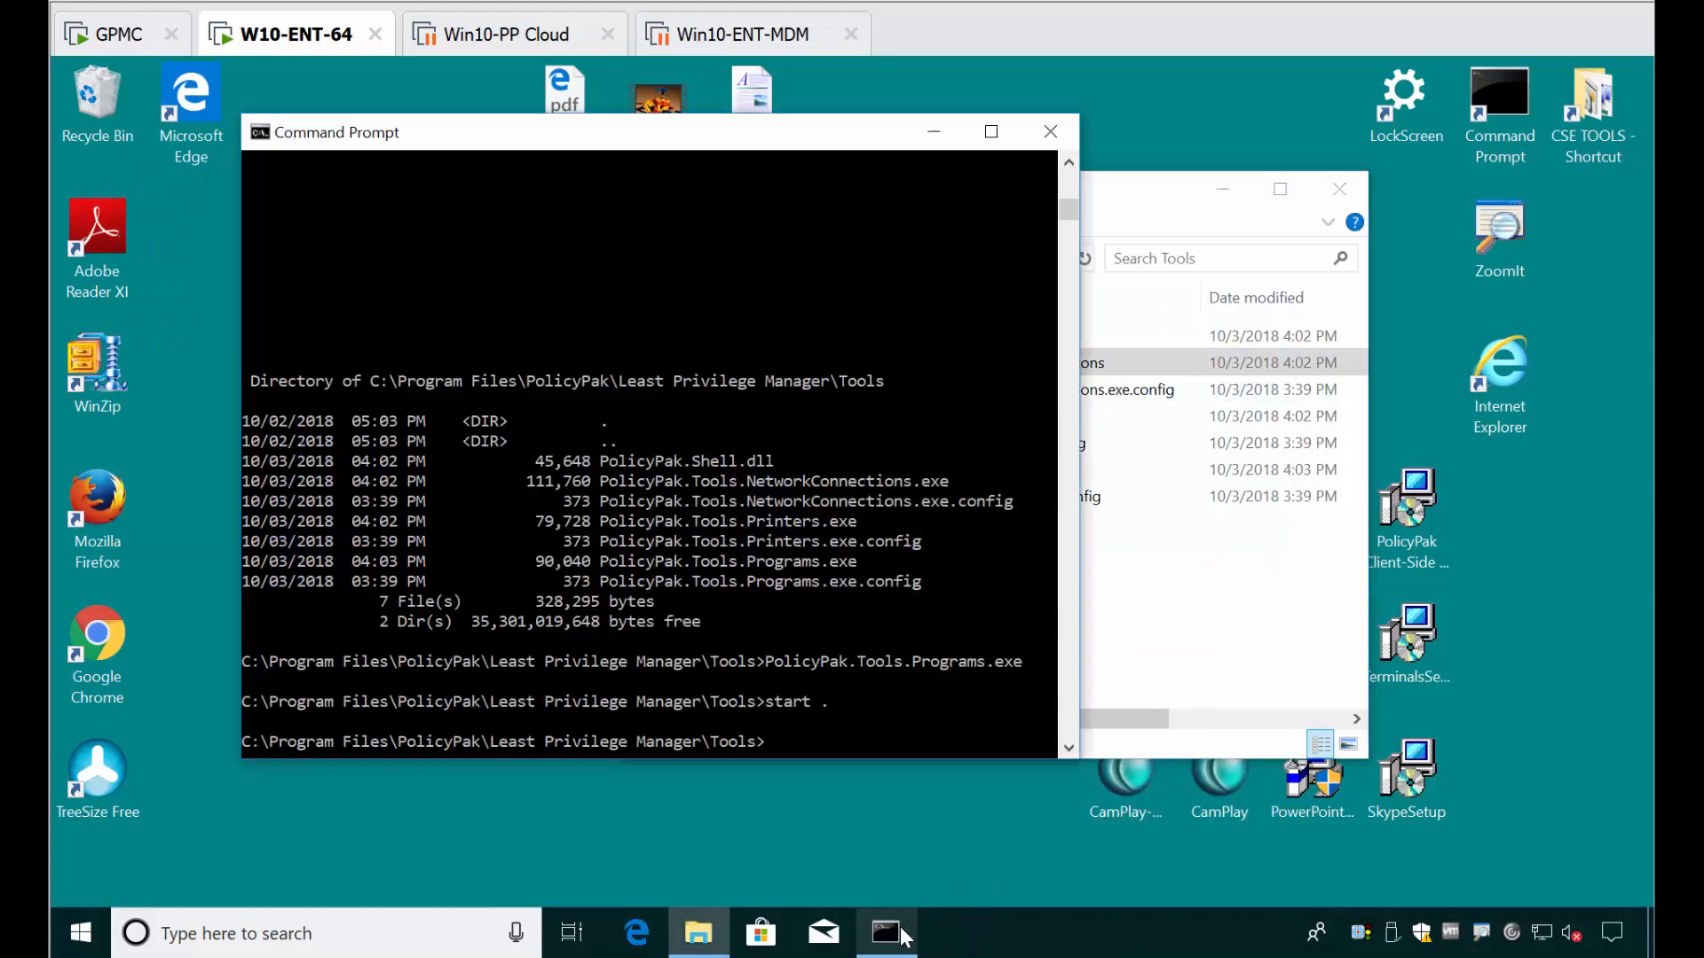
{"action": "left_click", "coordinate": [816, 637]}
{"action": "type", "text": "cls"}
{"action": "key", "text": "Return"}
{"action": "type", "text": "gpupdat"}
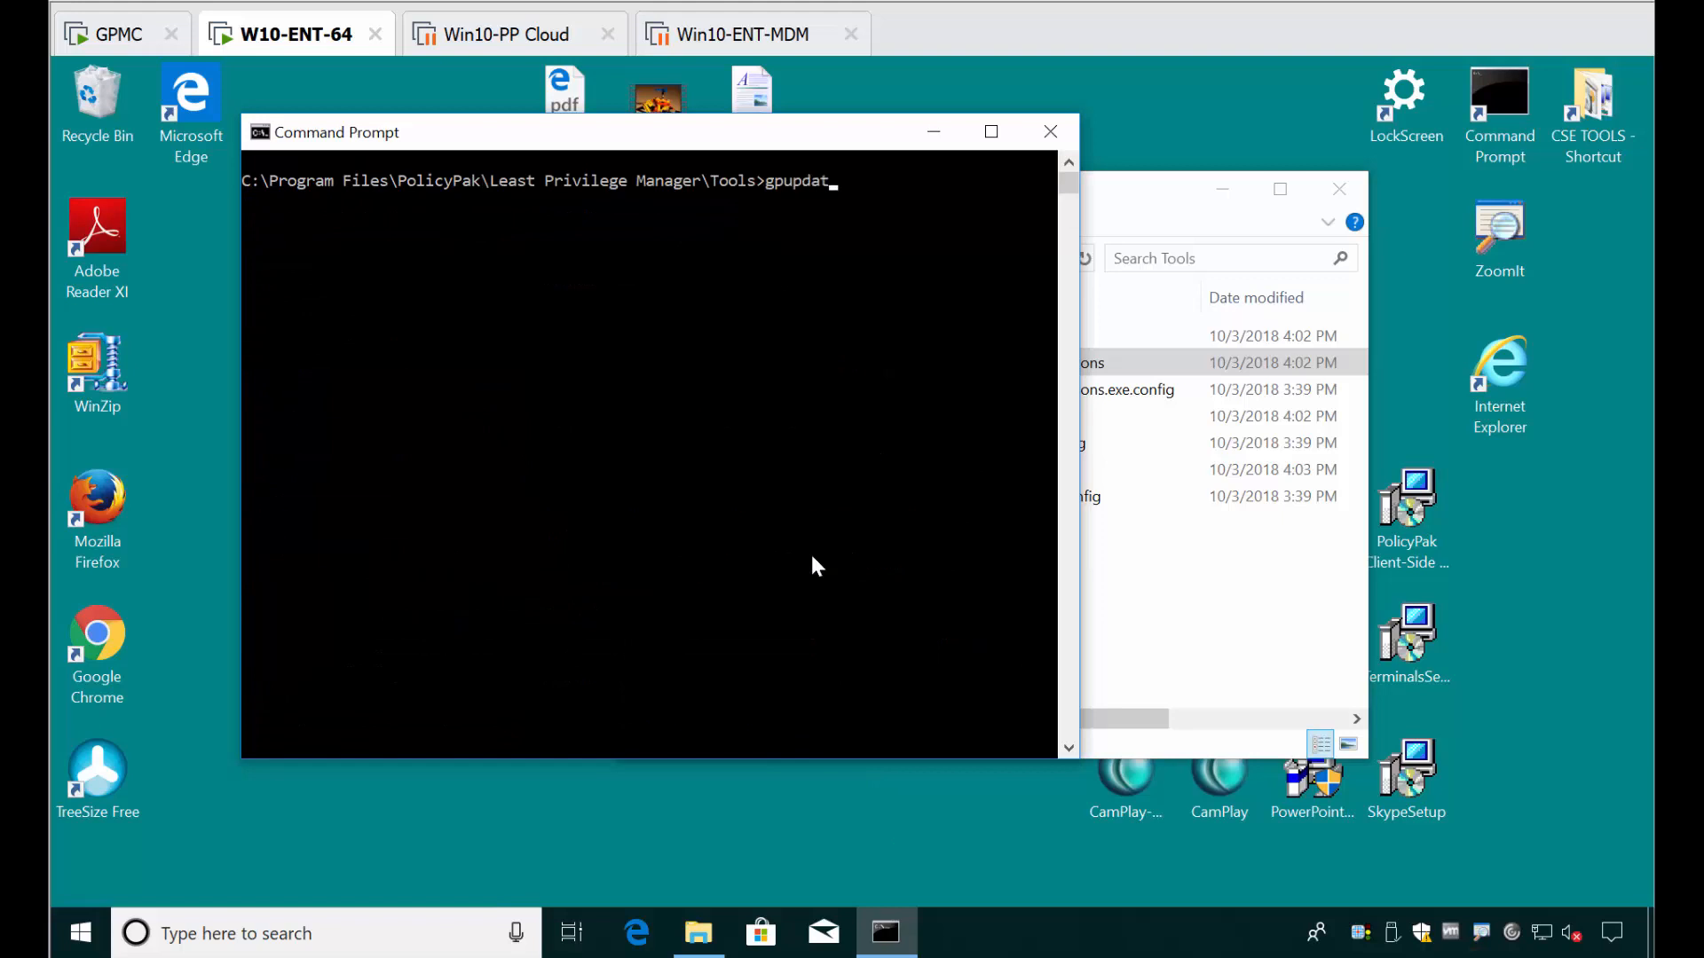
{"action": "type", "text": "e"}
{"action": "key", "text": "Return"}
{"action": "left_click_drag", "start_coordinate": [632, 142], "coordinate": [1179, 553]}
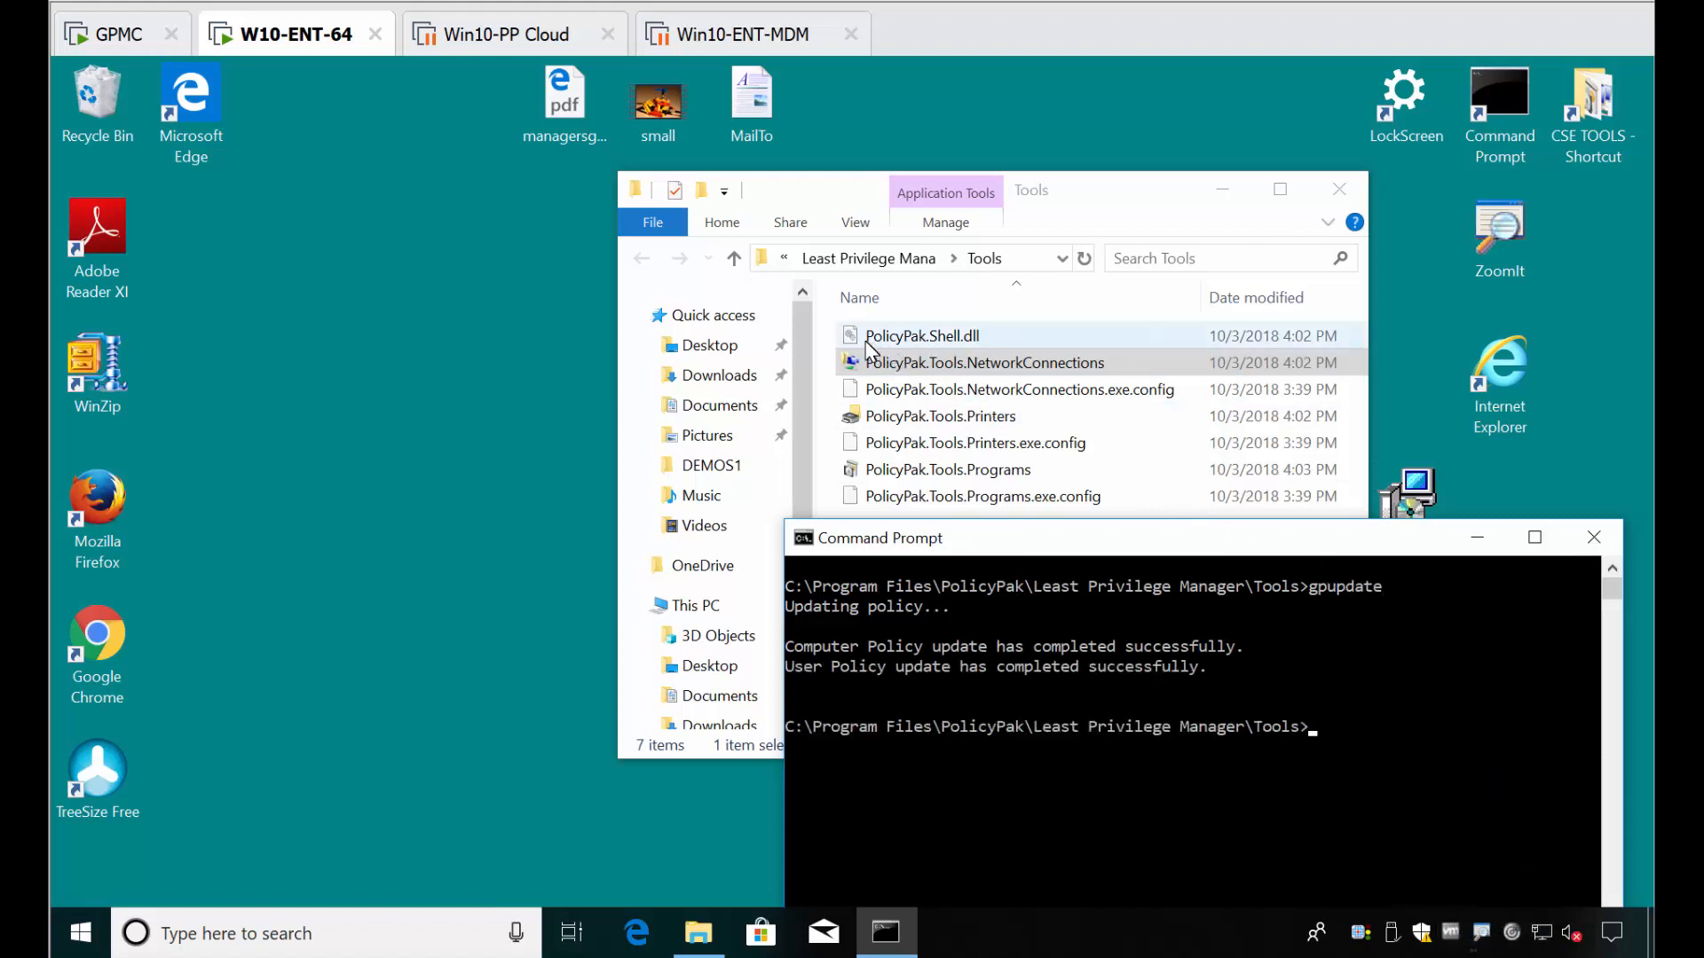
- Relaunch PolicyPak.Tools.NetworkConnections, disable Internet Protocol Version 6 (TCP/IPv6) in the Ethernet0 properties, apply the change and close the tool
{"action": "double_click", "coordinate": [930, 369]}
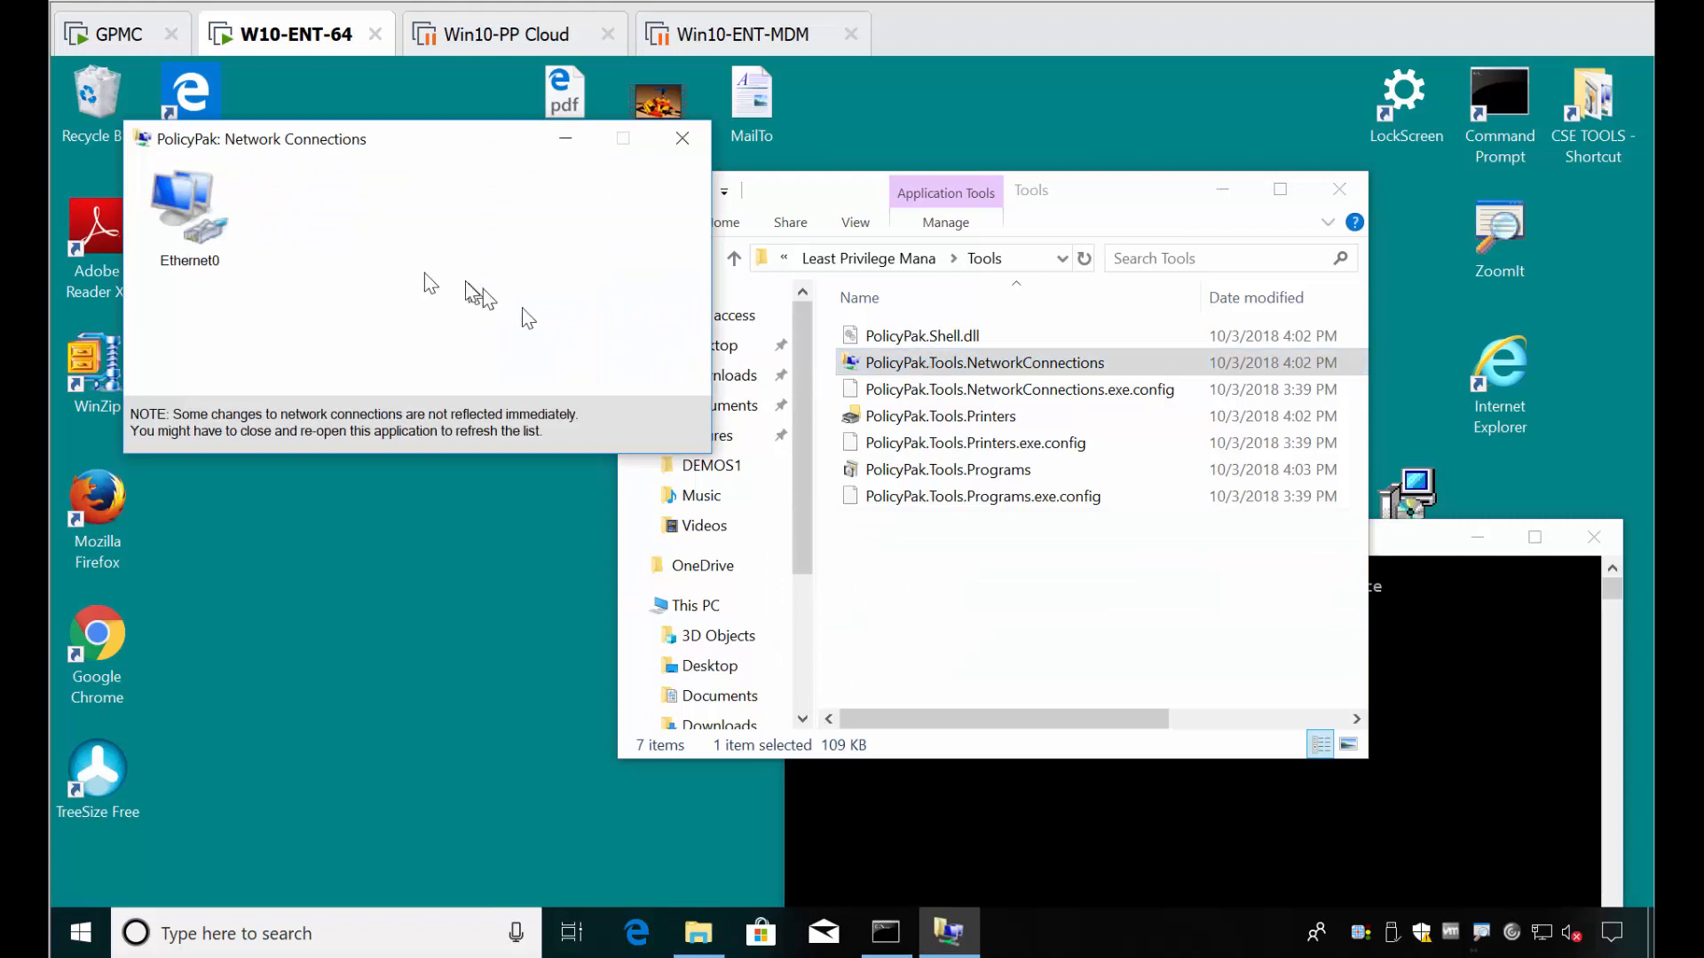
{"action": "right_click", "coordinate": [211, 220]}
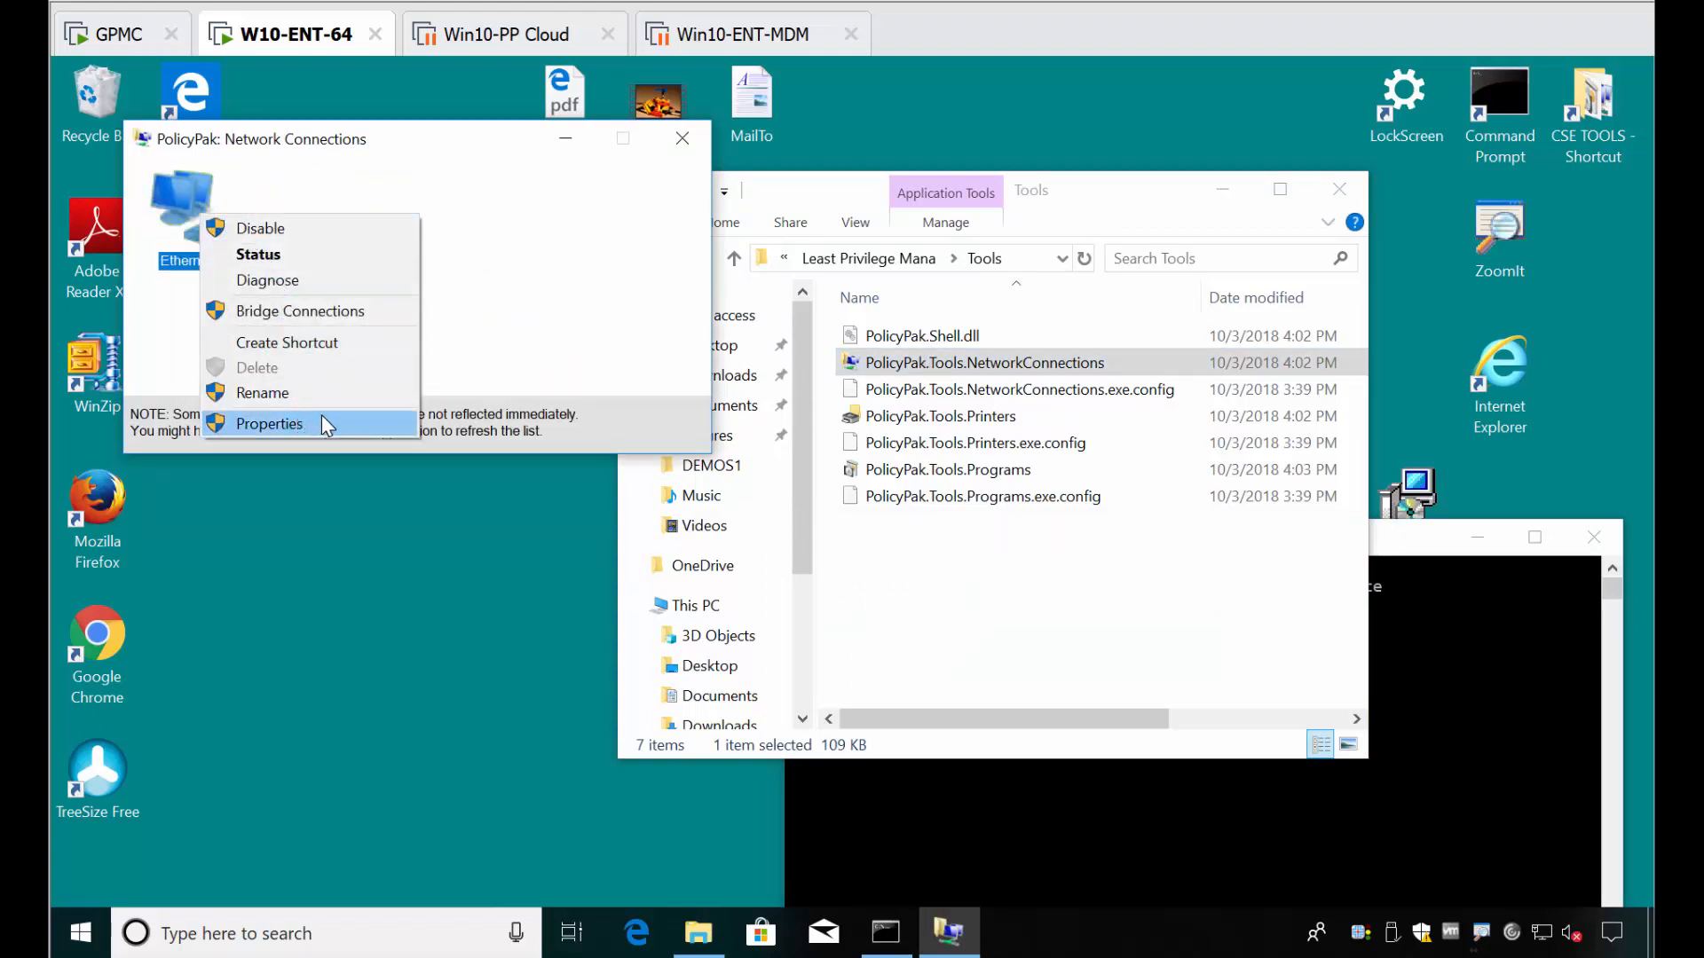
{"action": "left_click", "coordinate": [325, 425]}
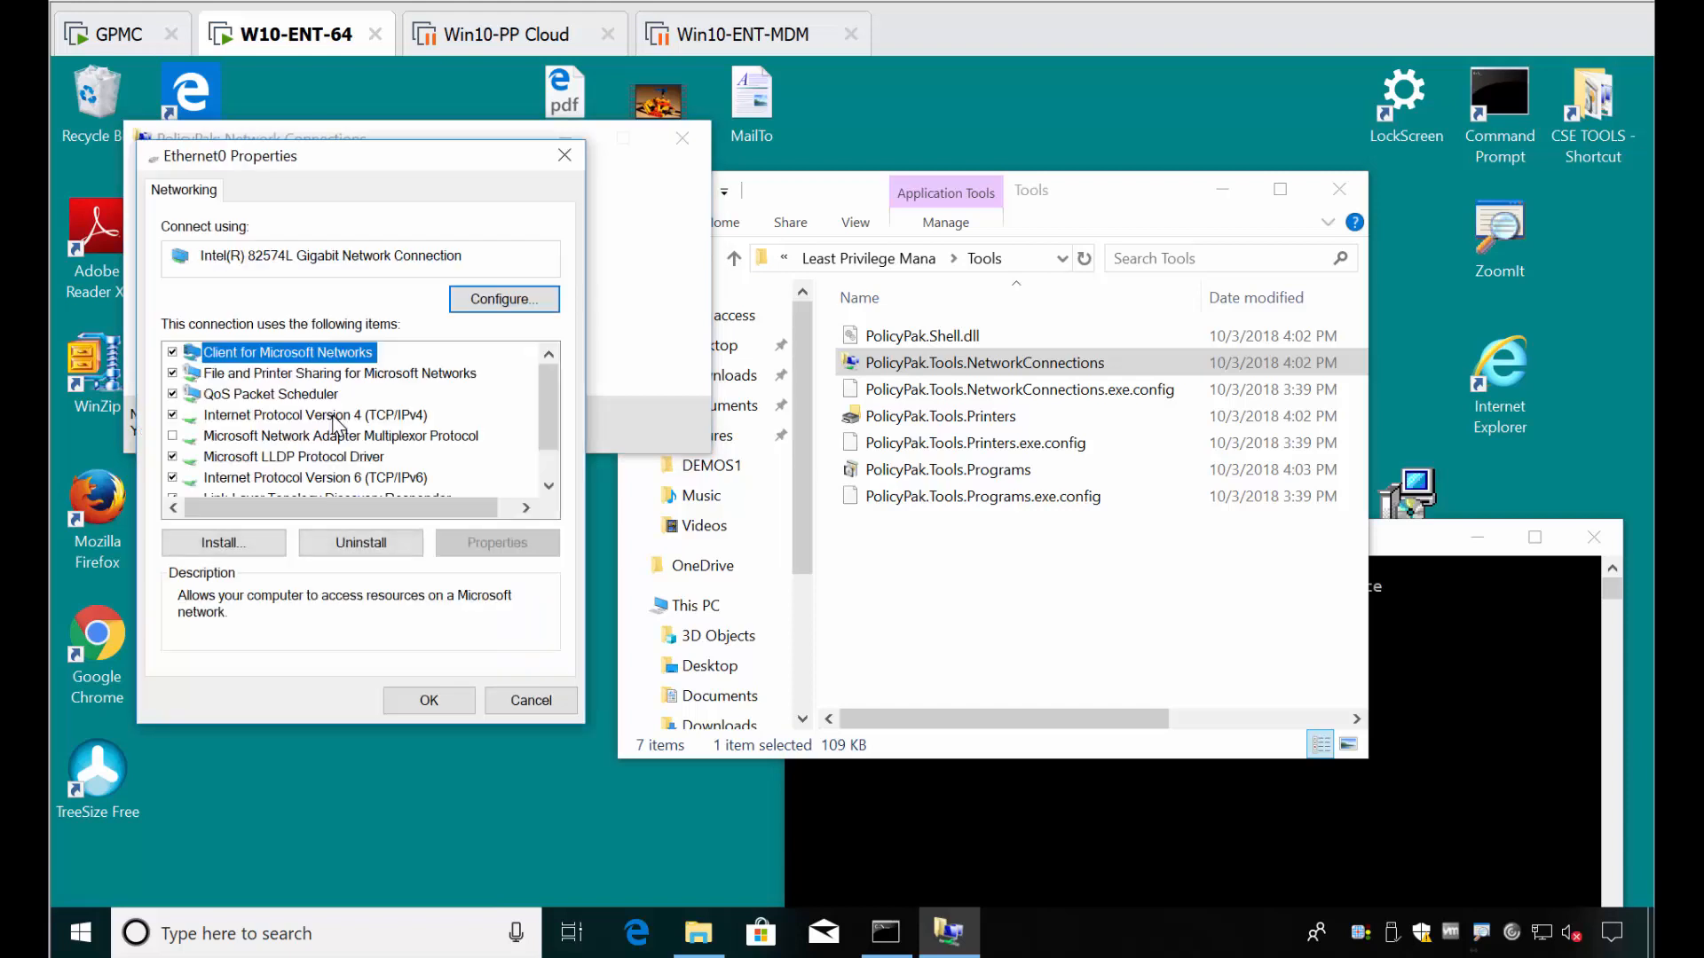
{"action": "scroll", "coordinate": [355, 432], "scroll_direction": "down", "scroll_amount": 1}
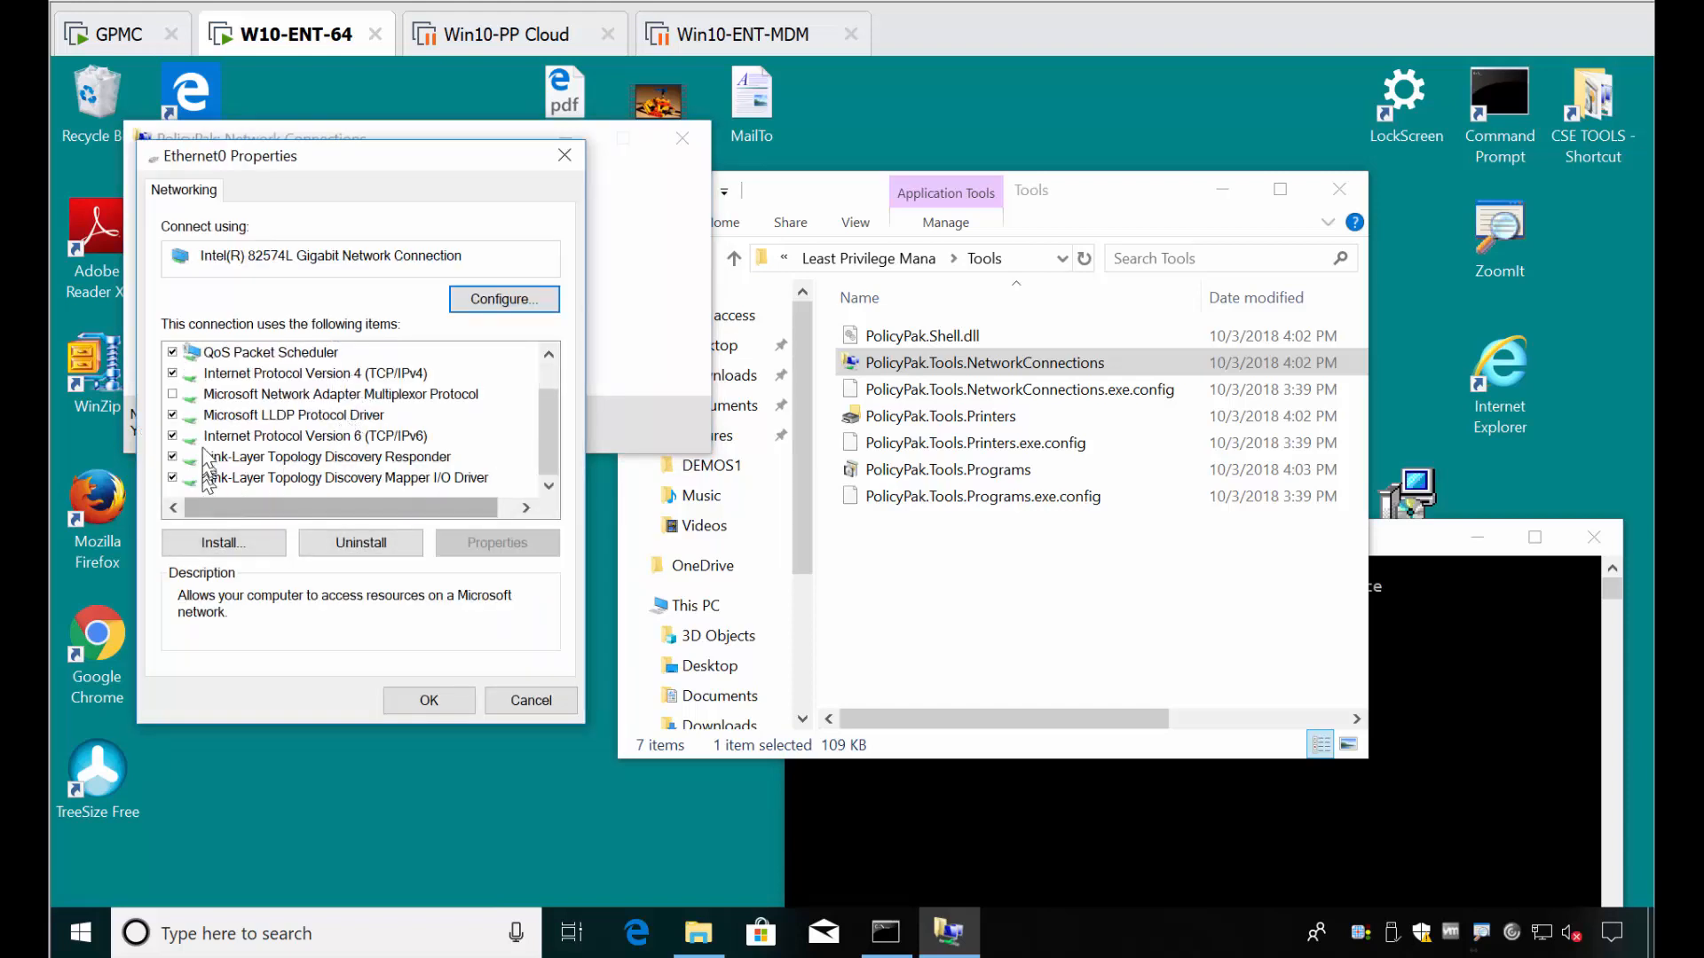
{"action": "left_click", "coordinate": [173, 436]}
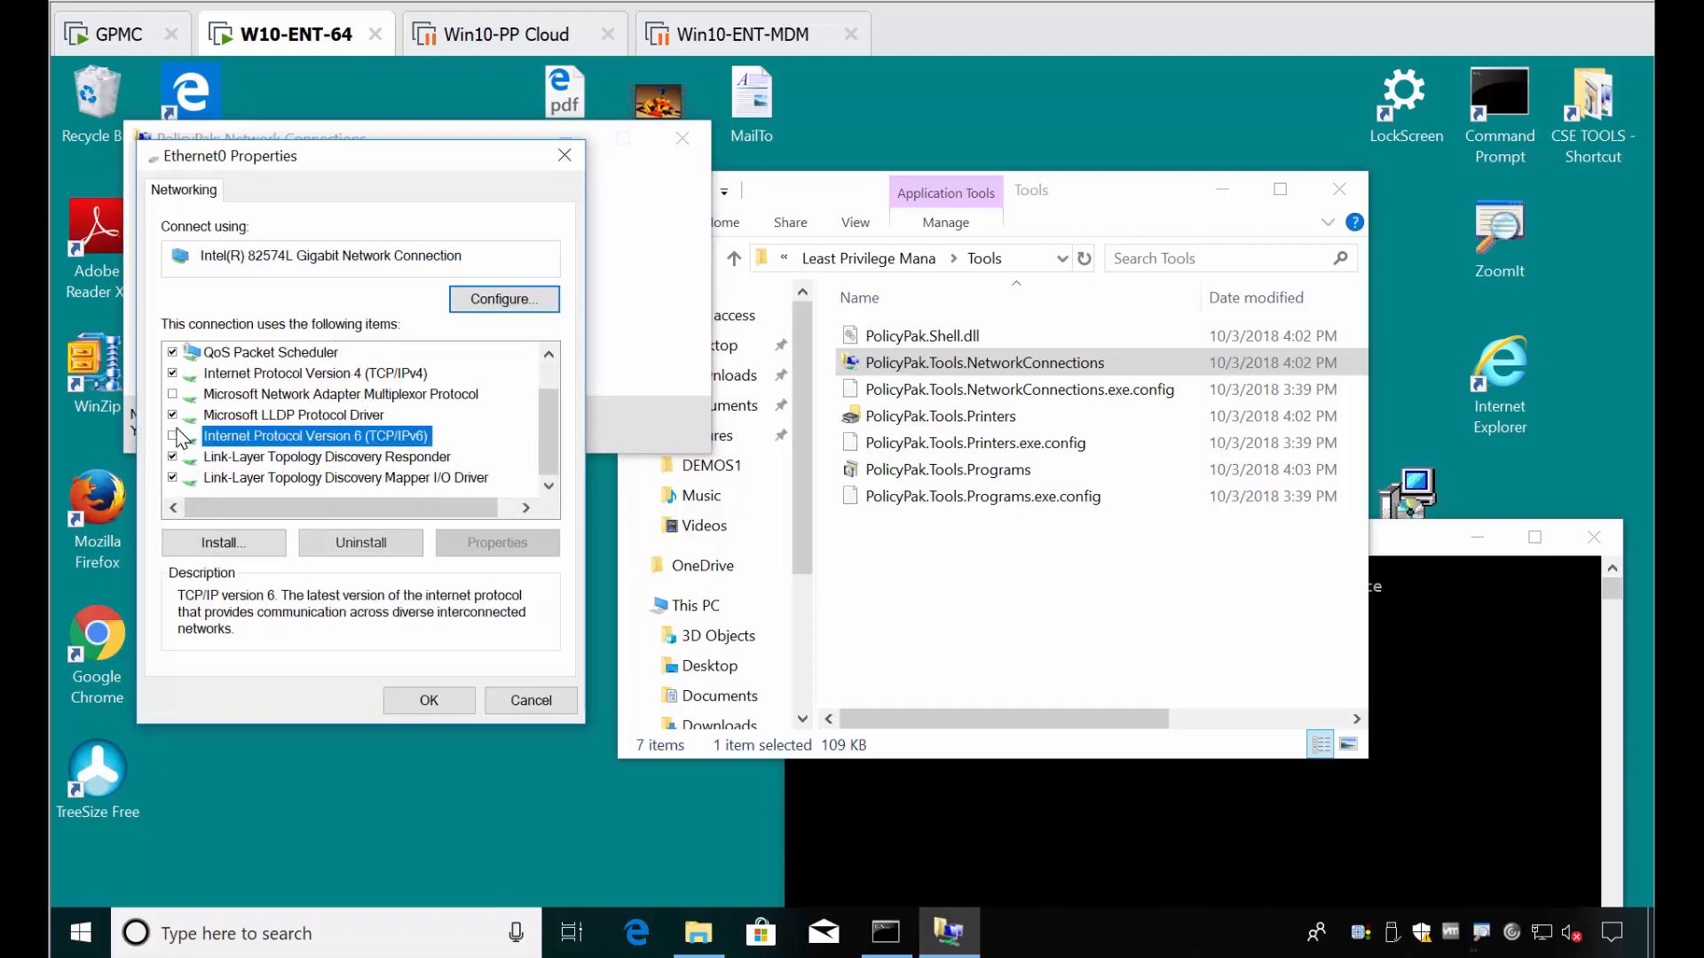
{"action": "scroll", "coordinate": [257, 444], "scroll_direction": "up", "scroll_amount": 1}
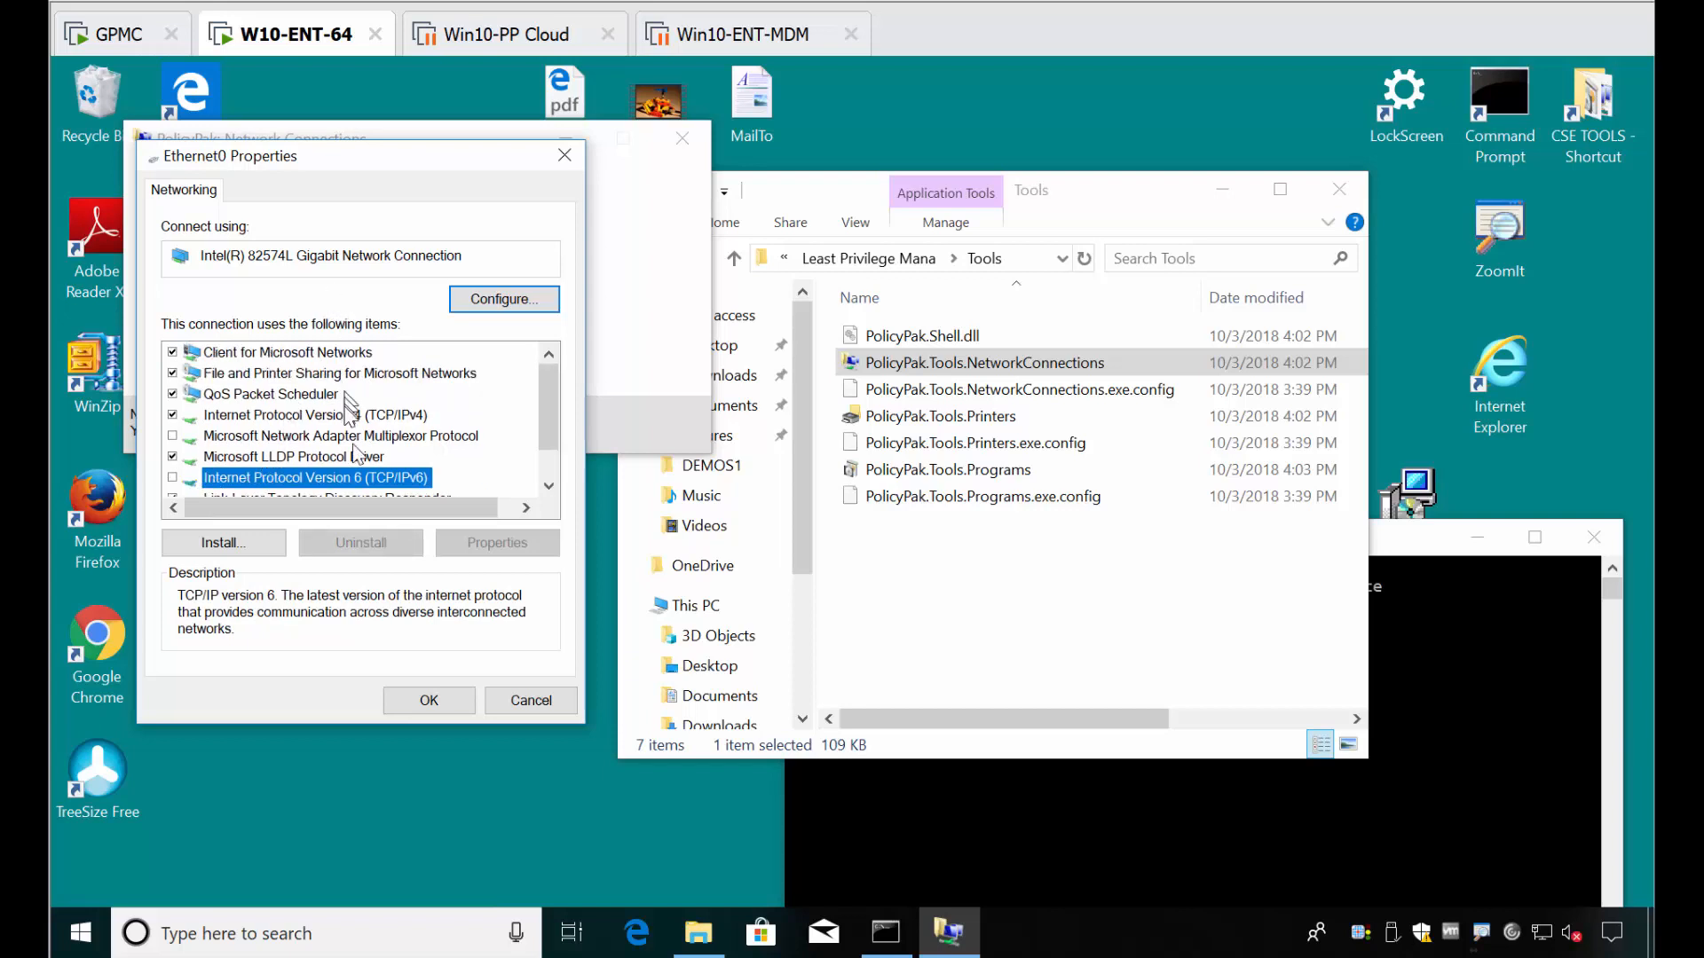
{"action": "left_click", "coordinate": [429, 700]}
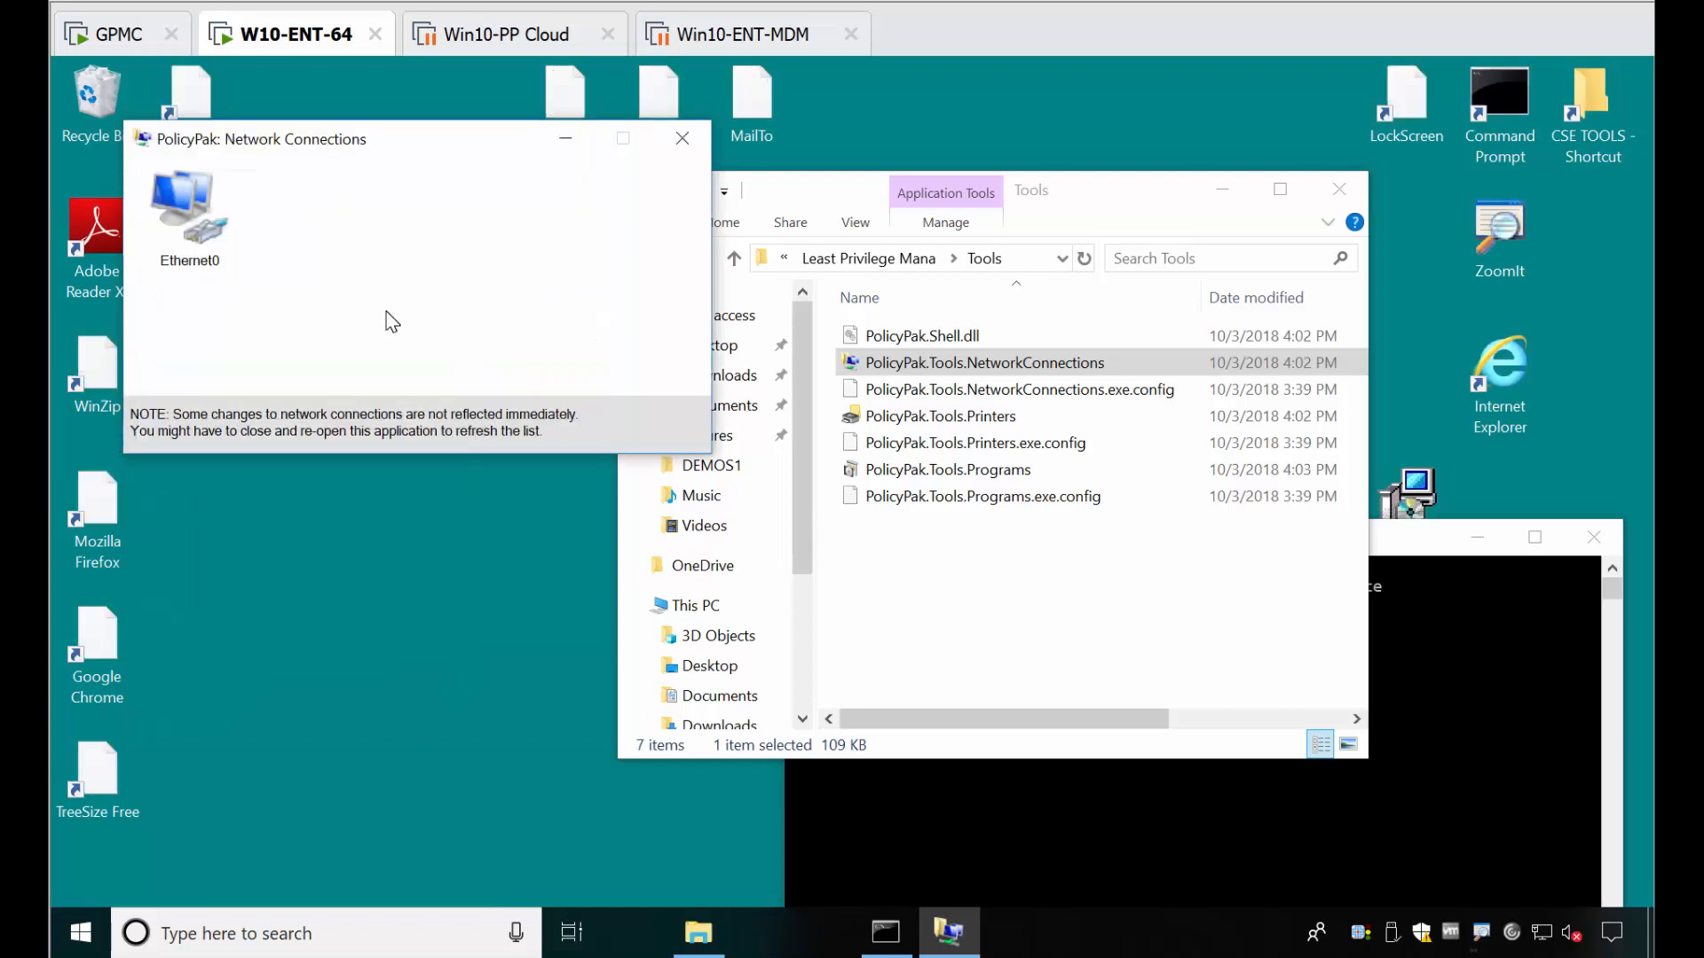
{"action": "left_click", "coordinate": [682, 139]}
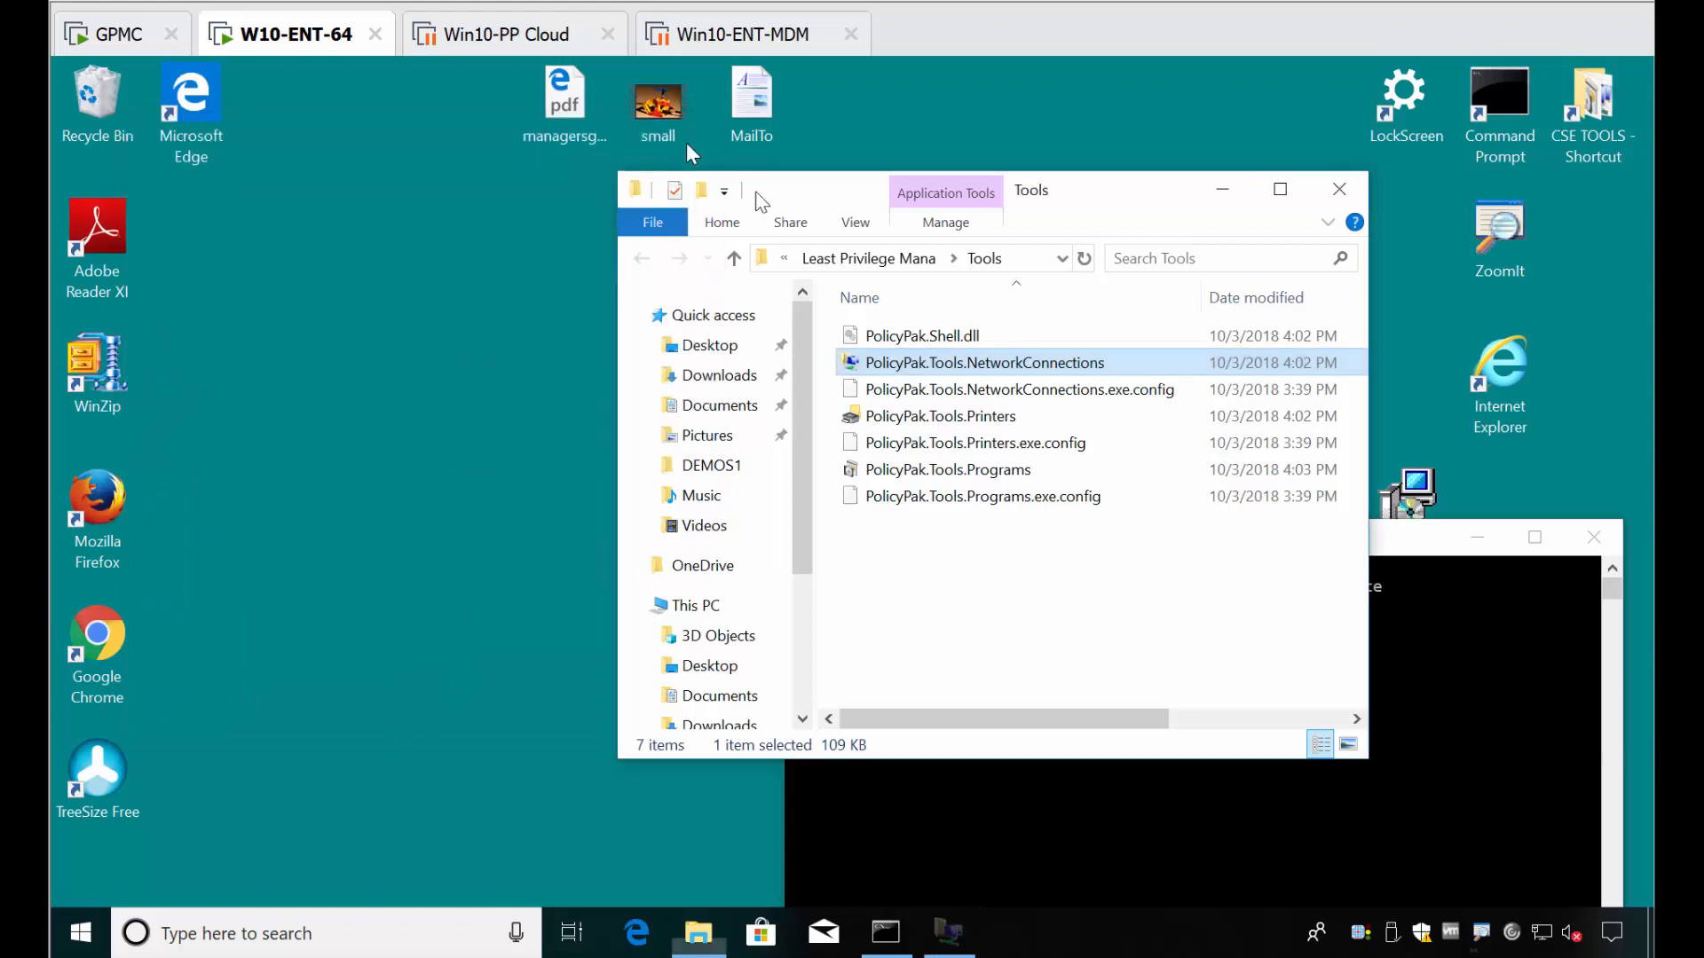
- Launch PolicyPak.Tools.Programs from the Tools folder, uninstall Java 7 Update 51 and close the tool
{"action": "double_click", "coordinate": [955, 477]}
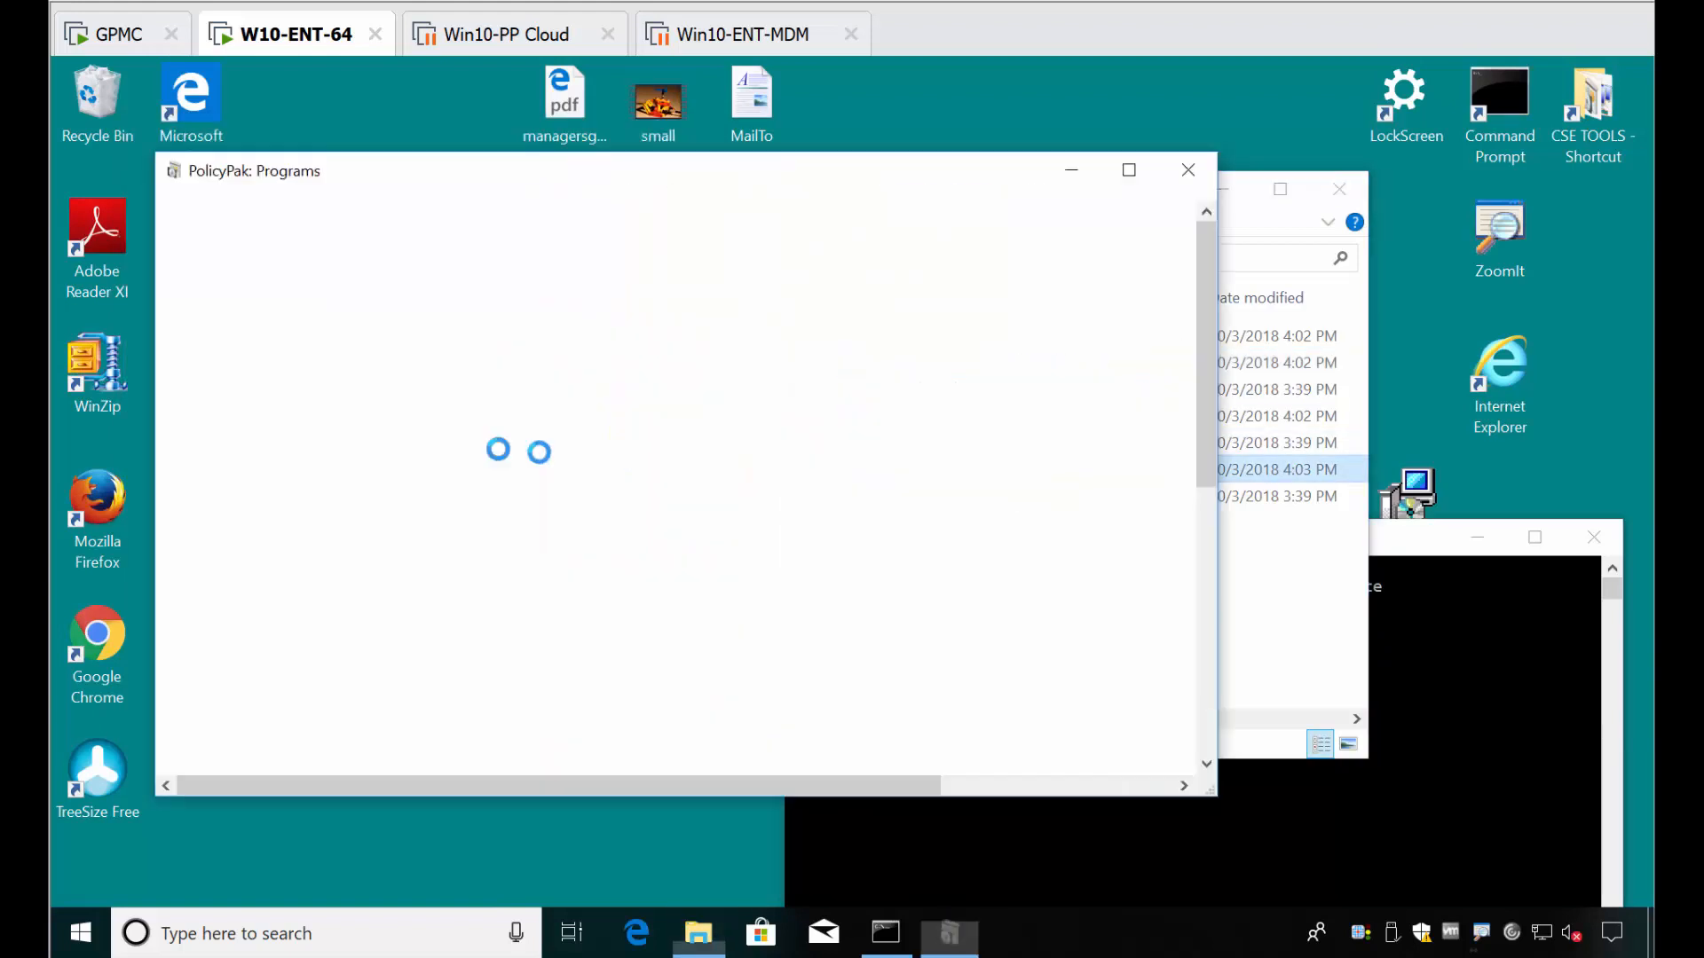
{"action": "scroll", "coordinate": [430, 603], "scroll_direction": "down", "scroll_amount": 1}
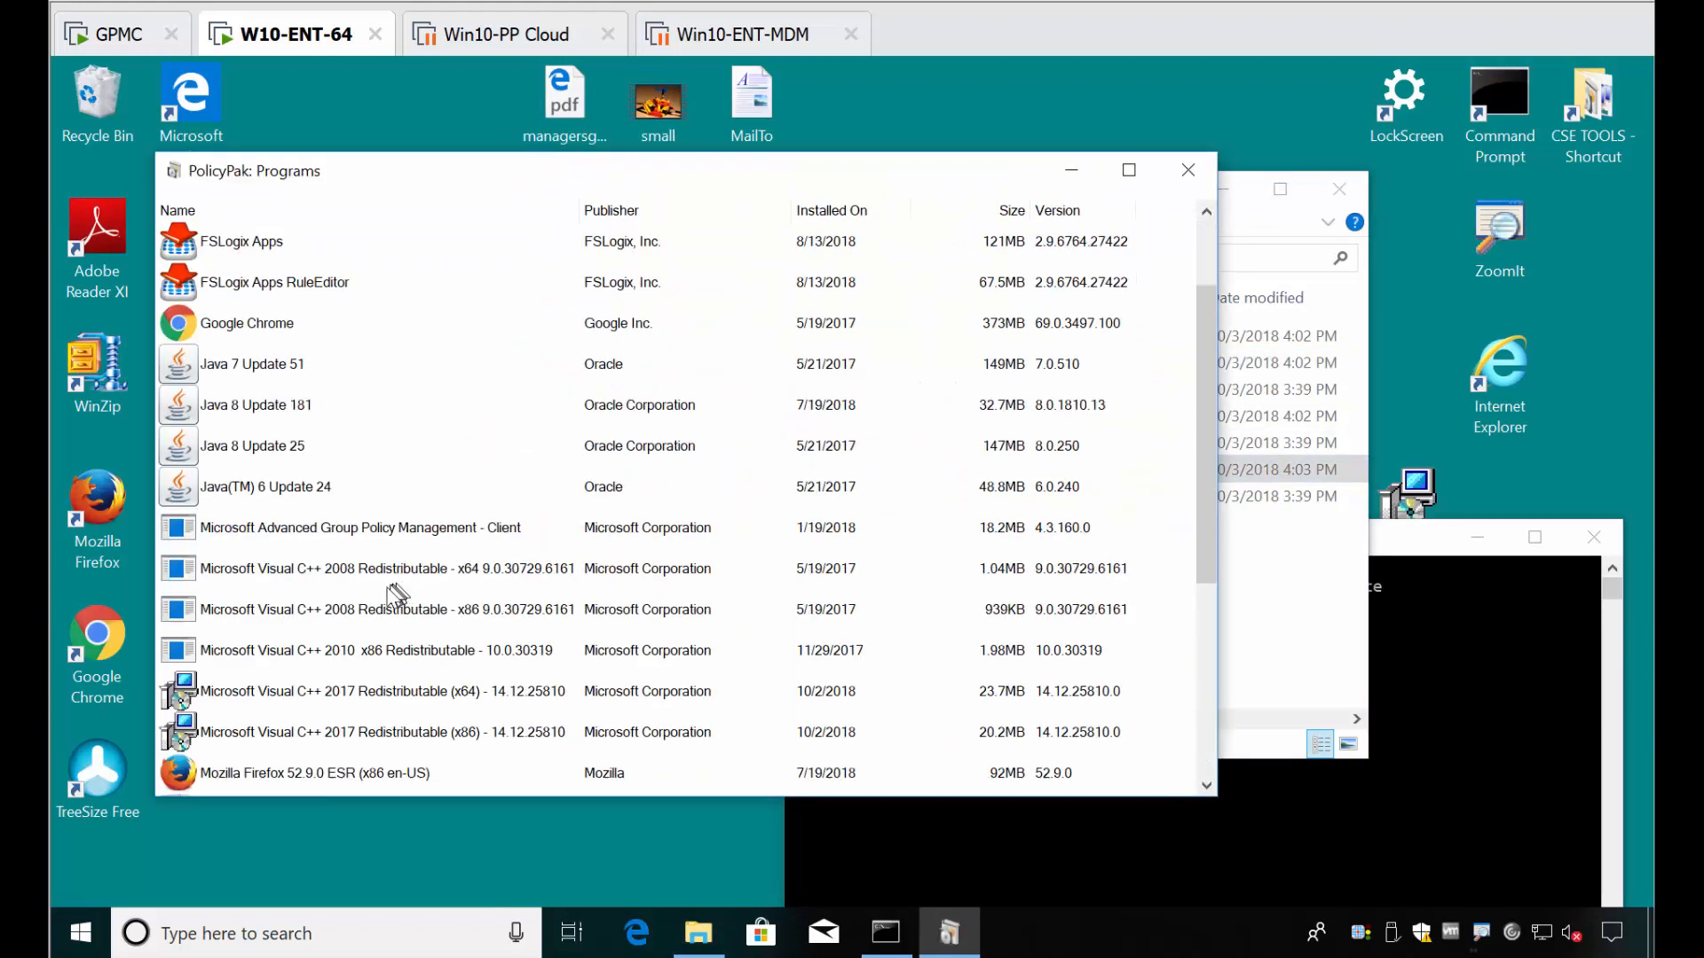
{"action": "left_click", "coordinate": [332, 537]}
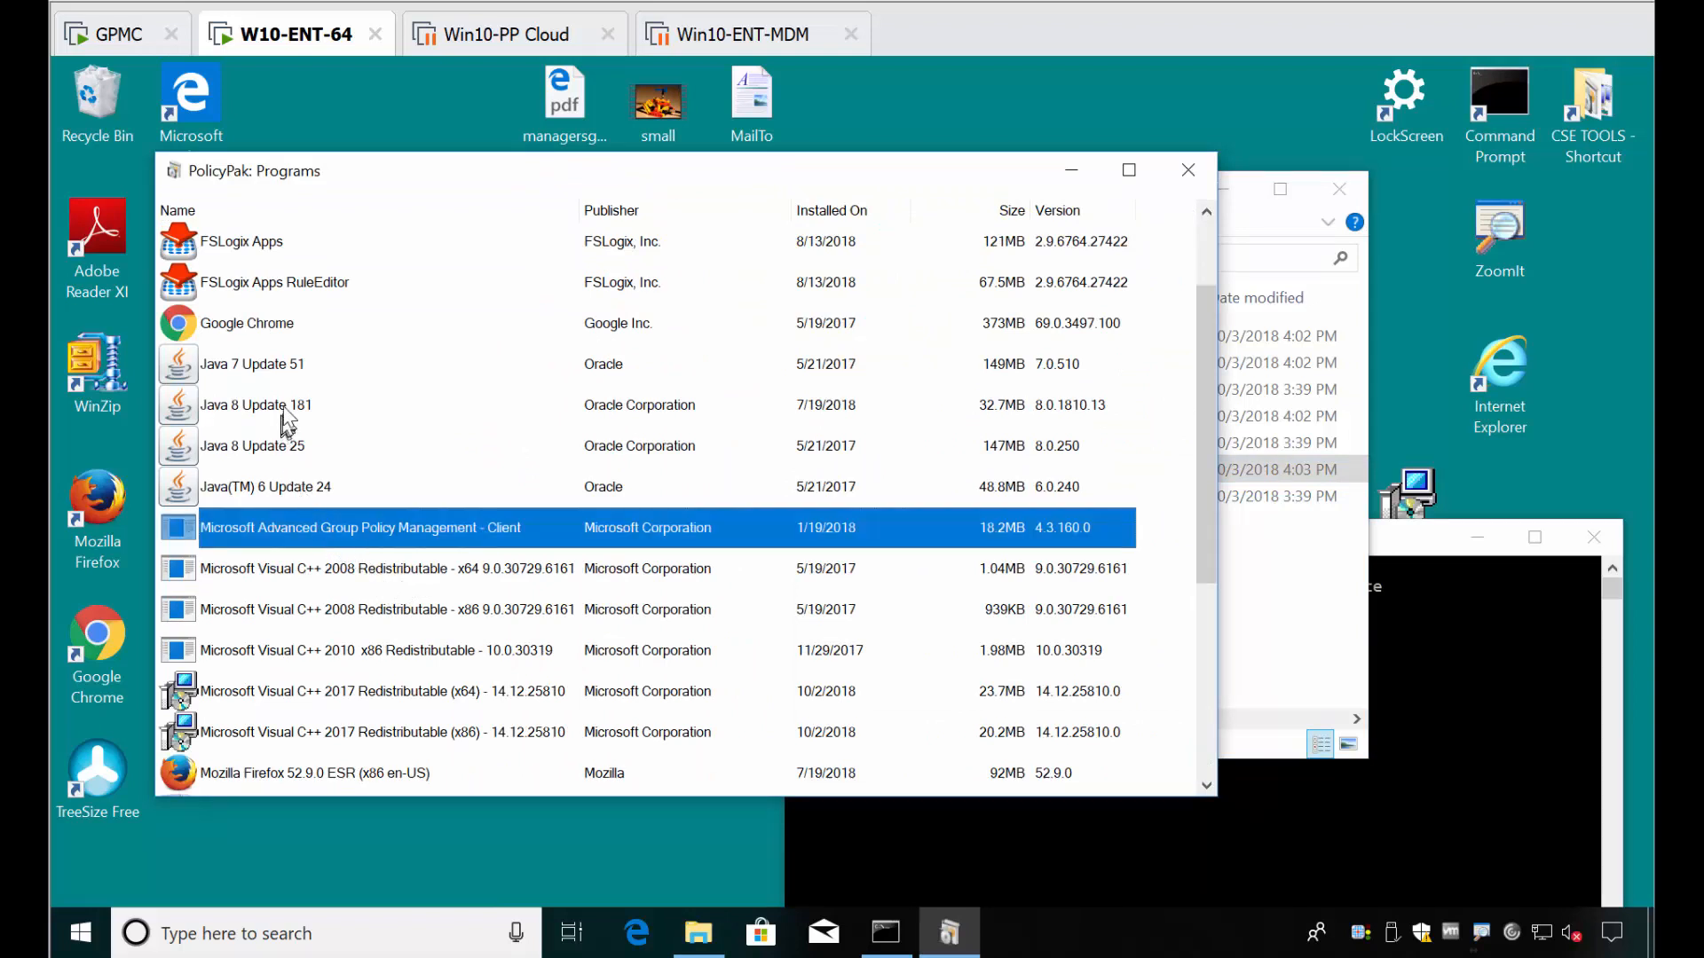
{"action": "left_click", "coordinate": [286, 369]}
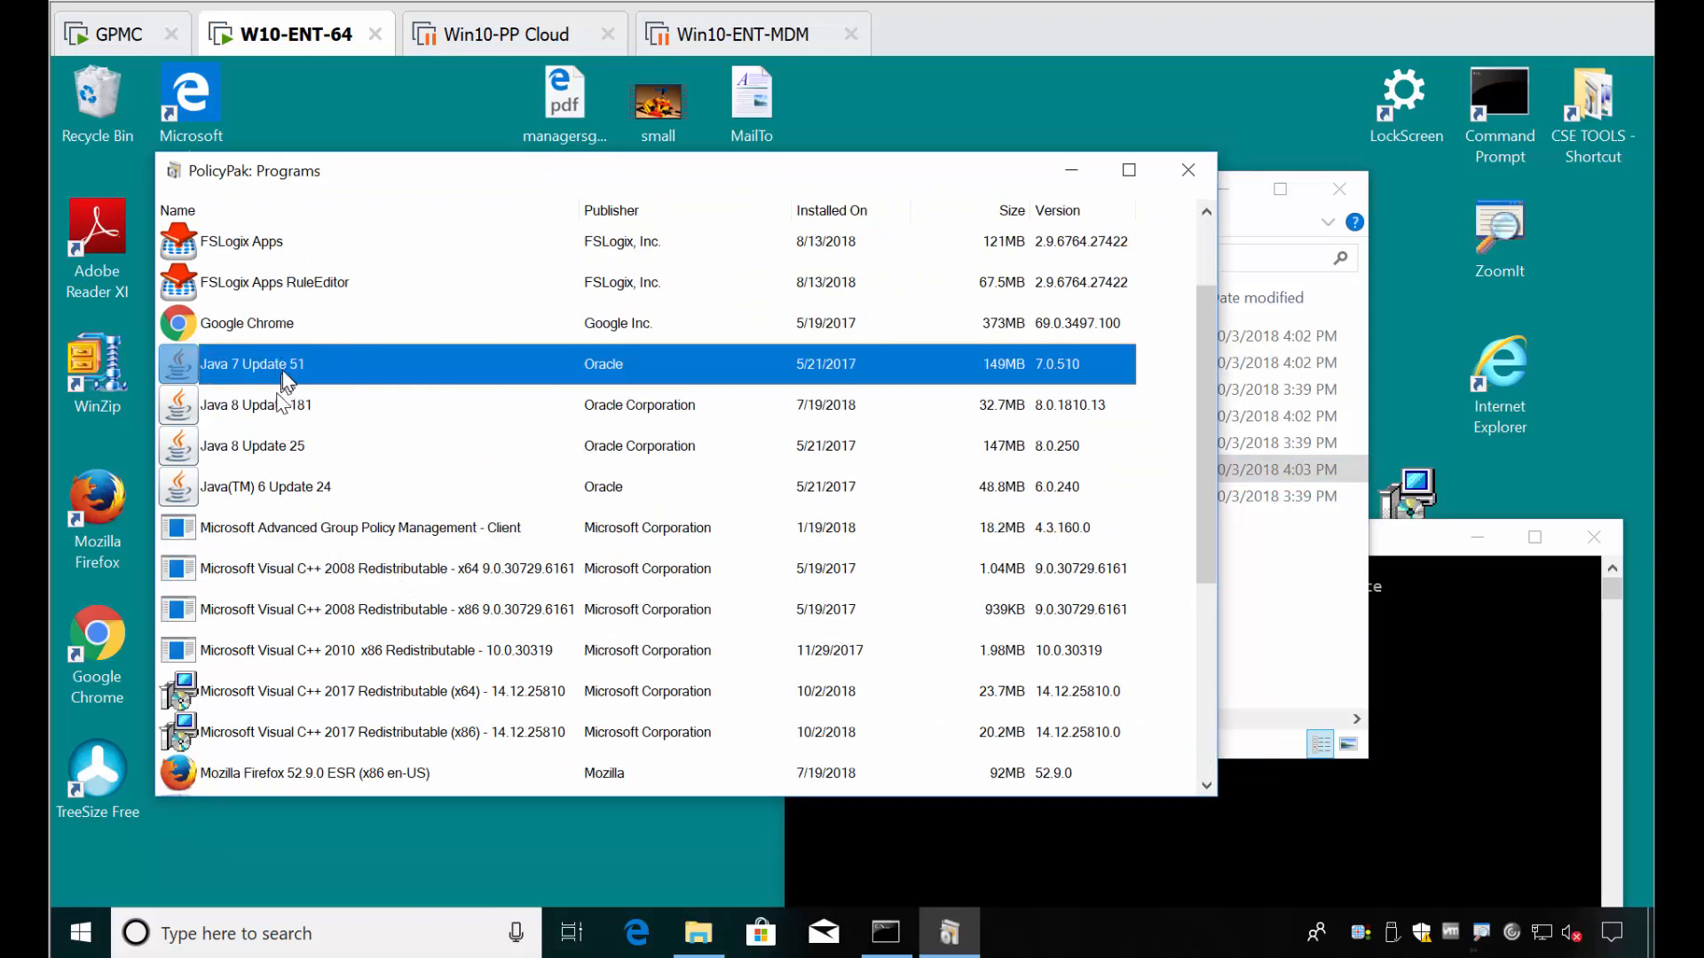
{"action": "right_click", "coordinate": [284, 373]}
{"action": "left_click", "coordinate": [344, 374]}
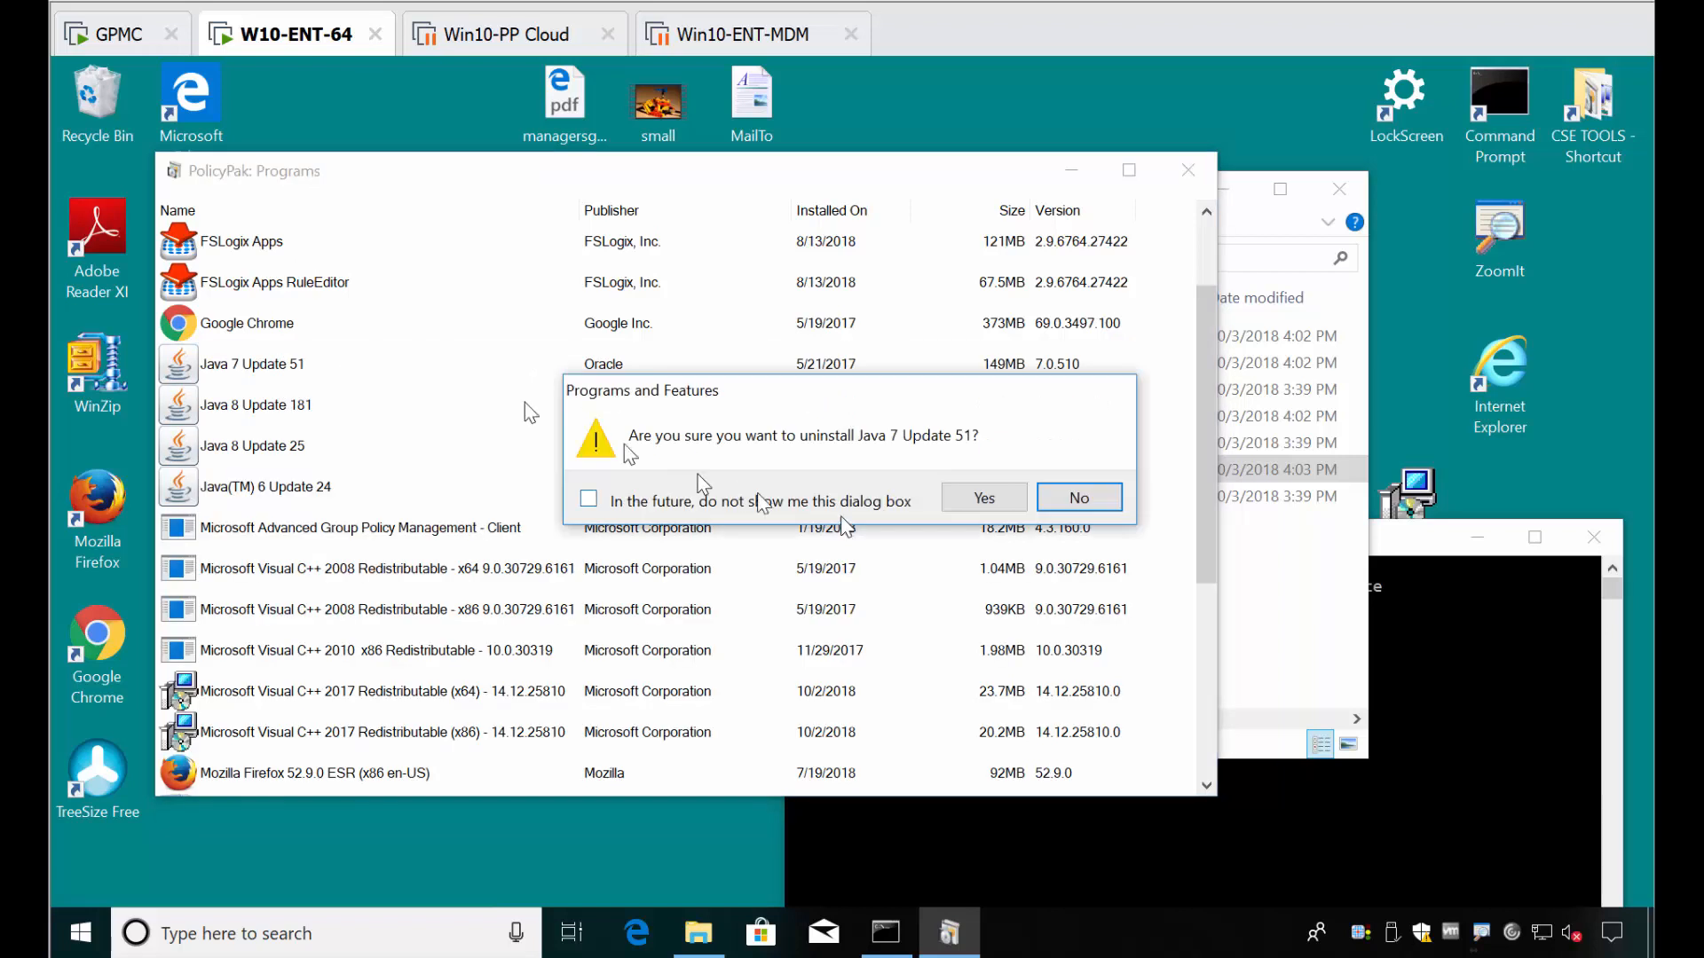
{"action": "left_click", "coordinate": [984, 498]}
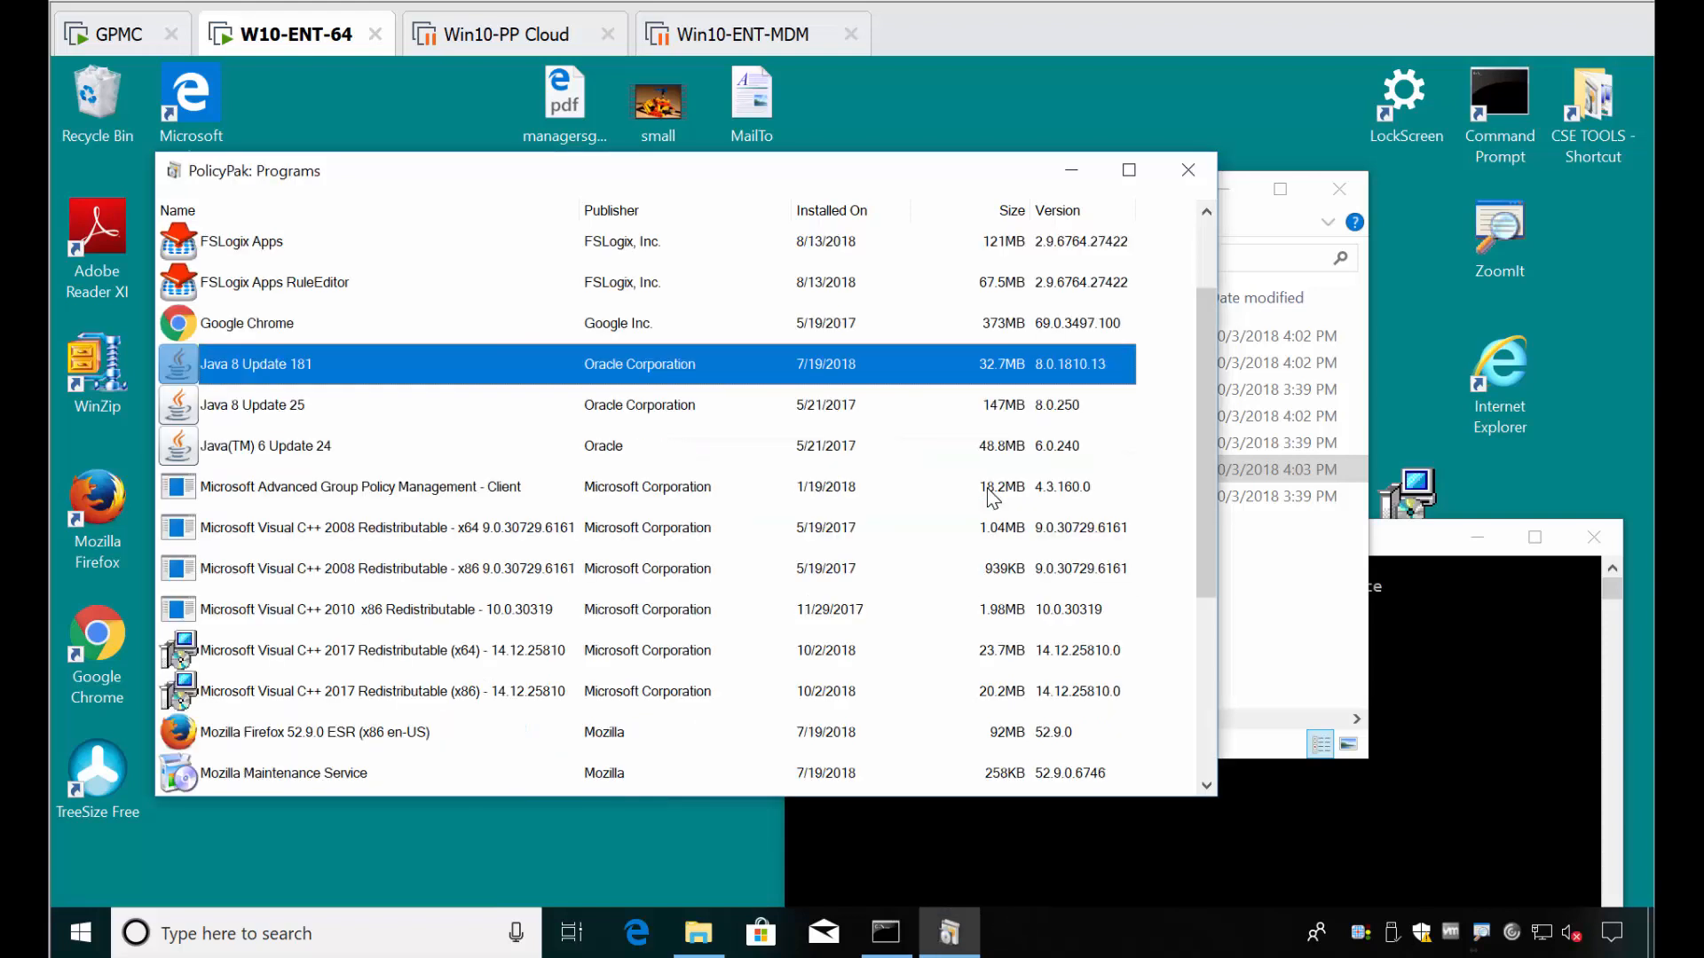
{"action": "left_click", "coordinate": [1188, 170]}
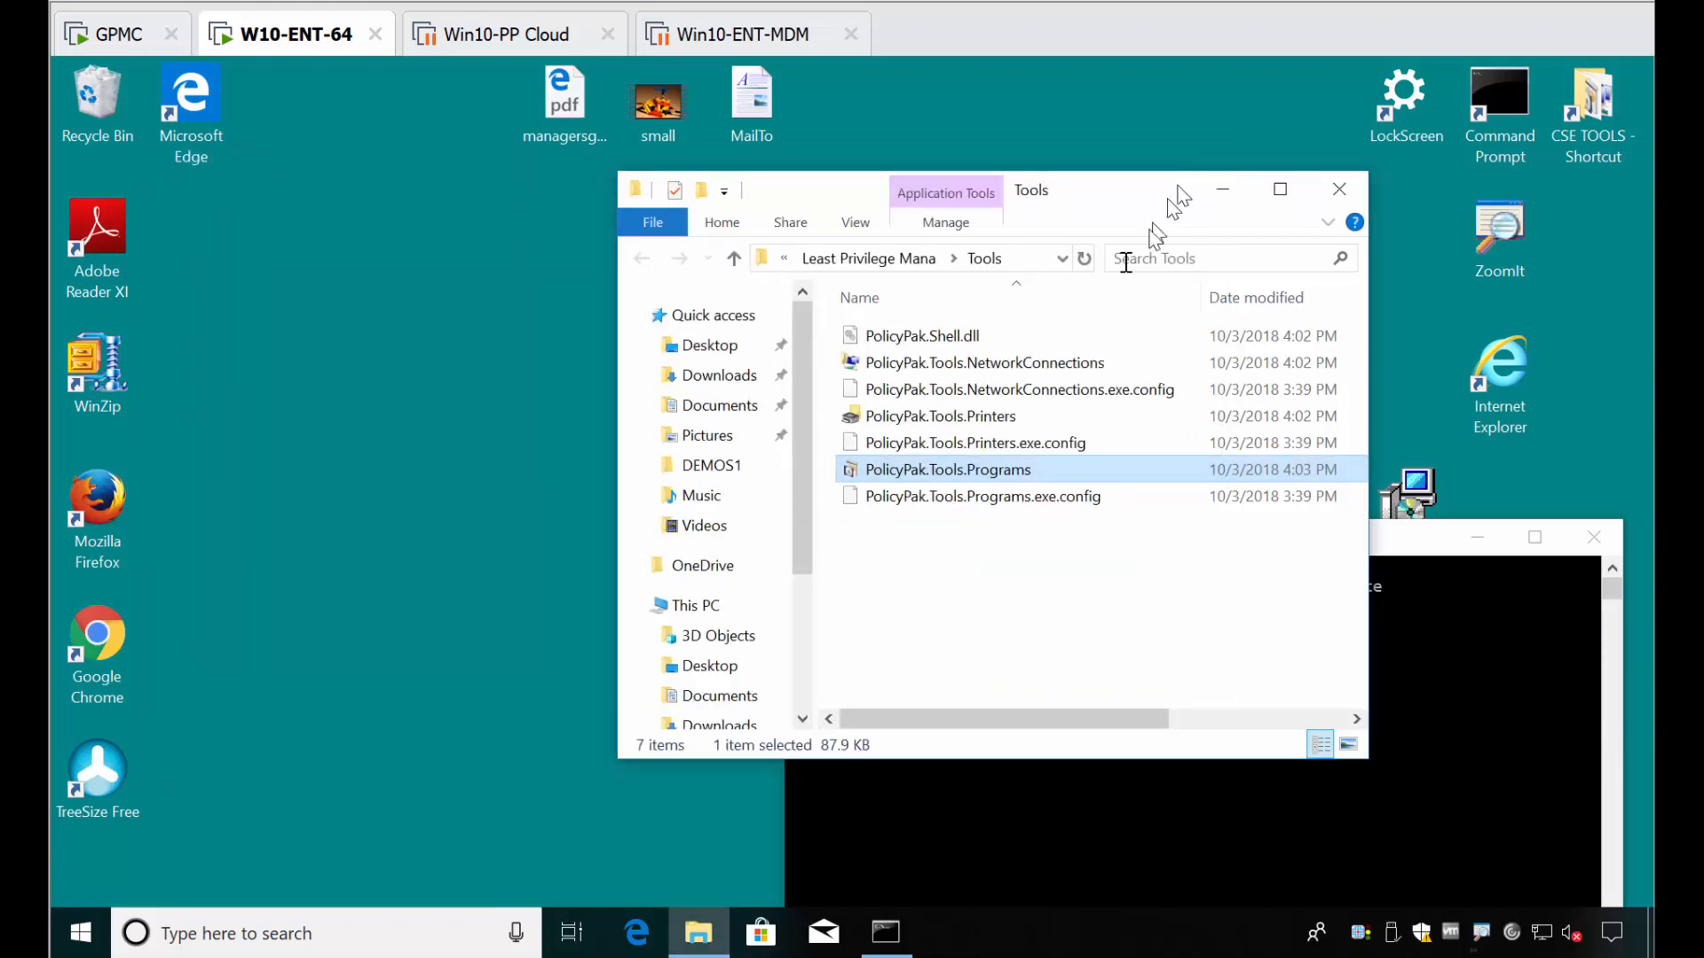
- In PolicyPak.Tools.Printers, test adding a local printer with manual settings as far as the port choice, cancel both wizards and close the tool
{"action": "double_click", "coordinate": [1008, 416]}
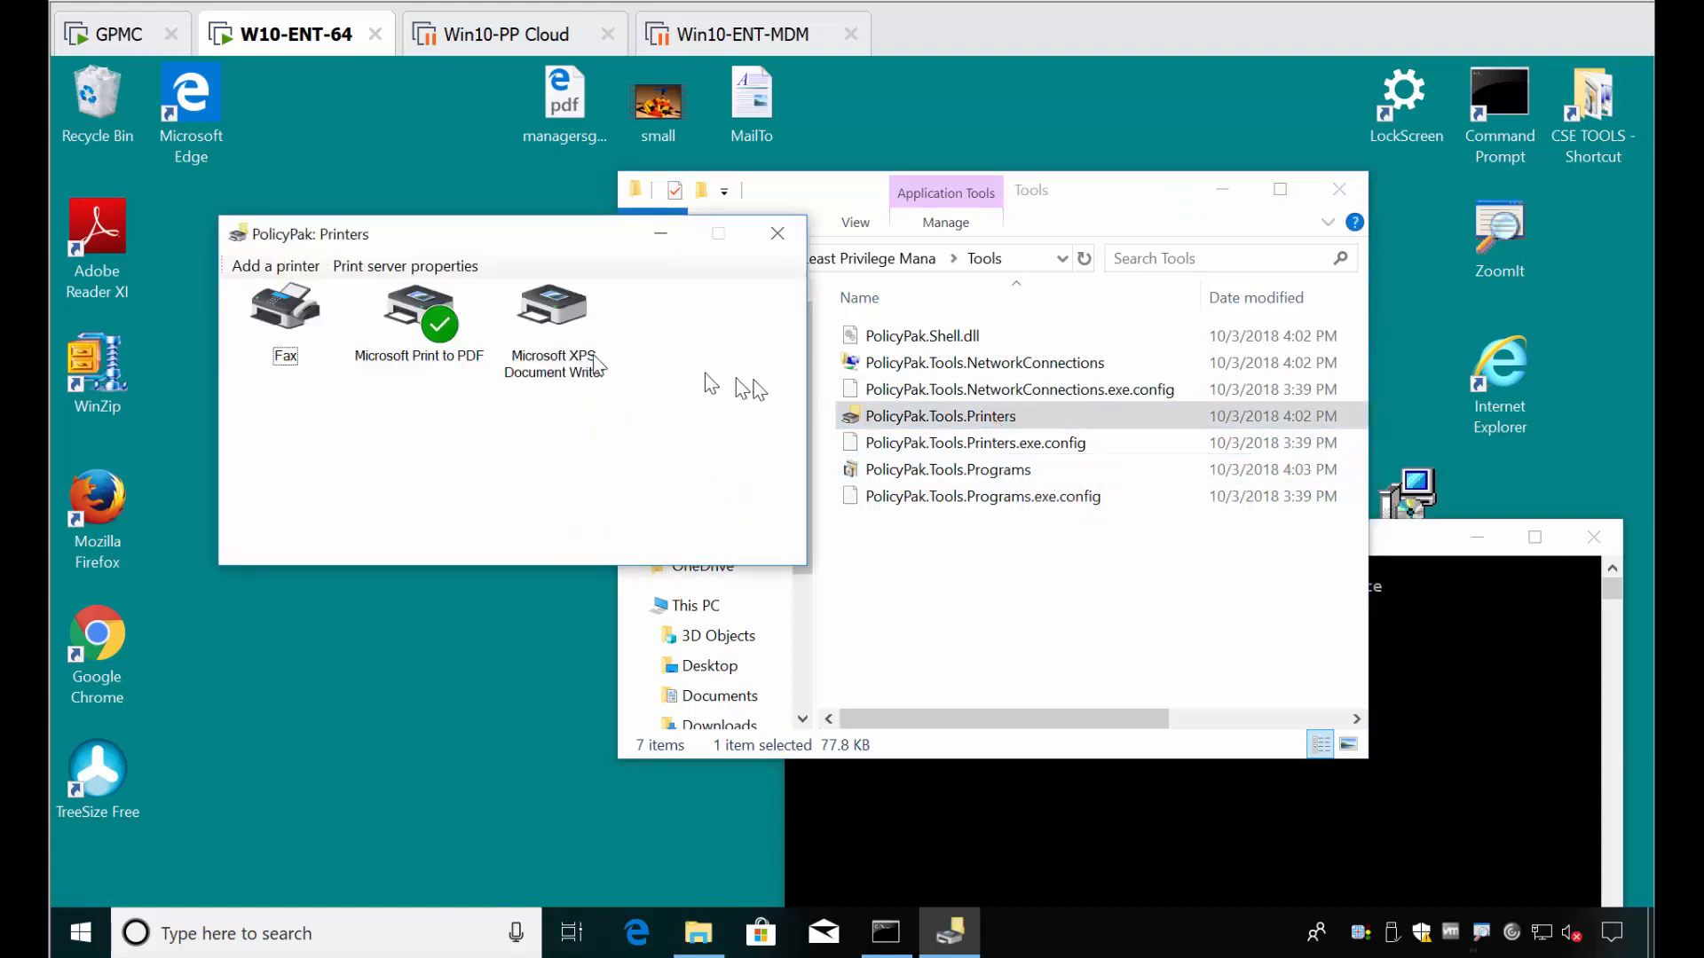
{"action": "left_click", "coordinate": [275, 267]}
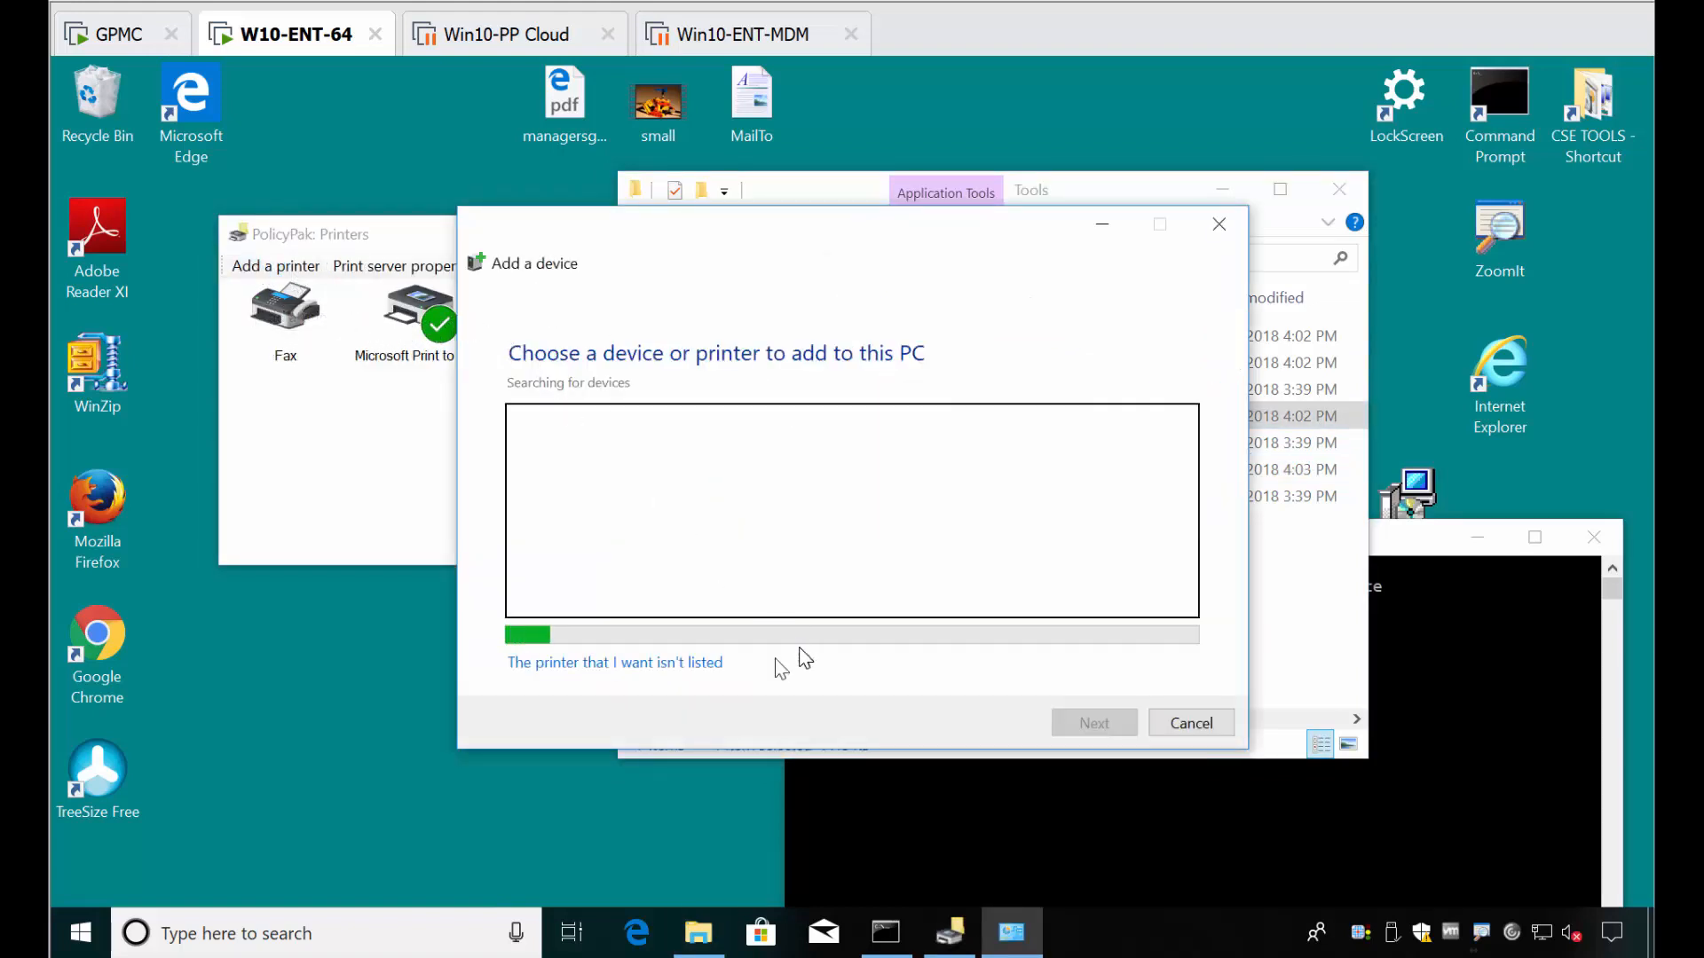
{"action": "left_click", "coordinate": [607, 666]}
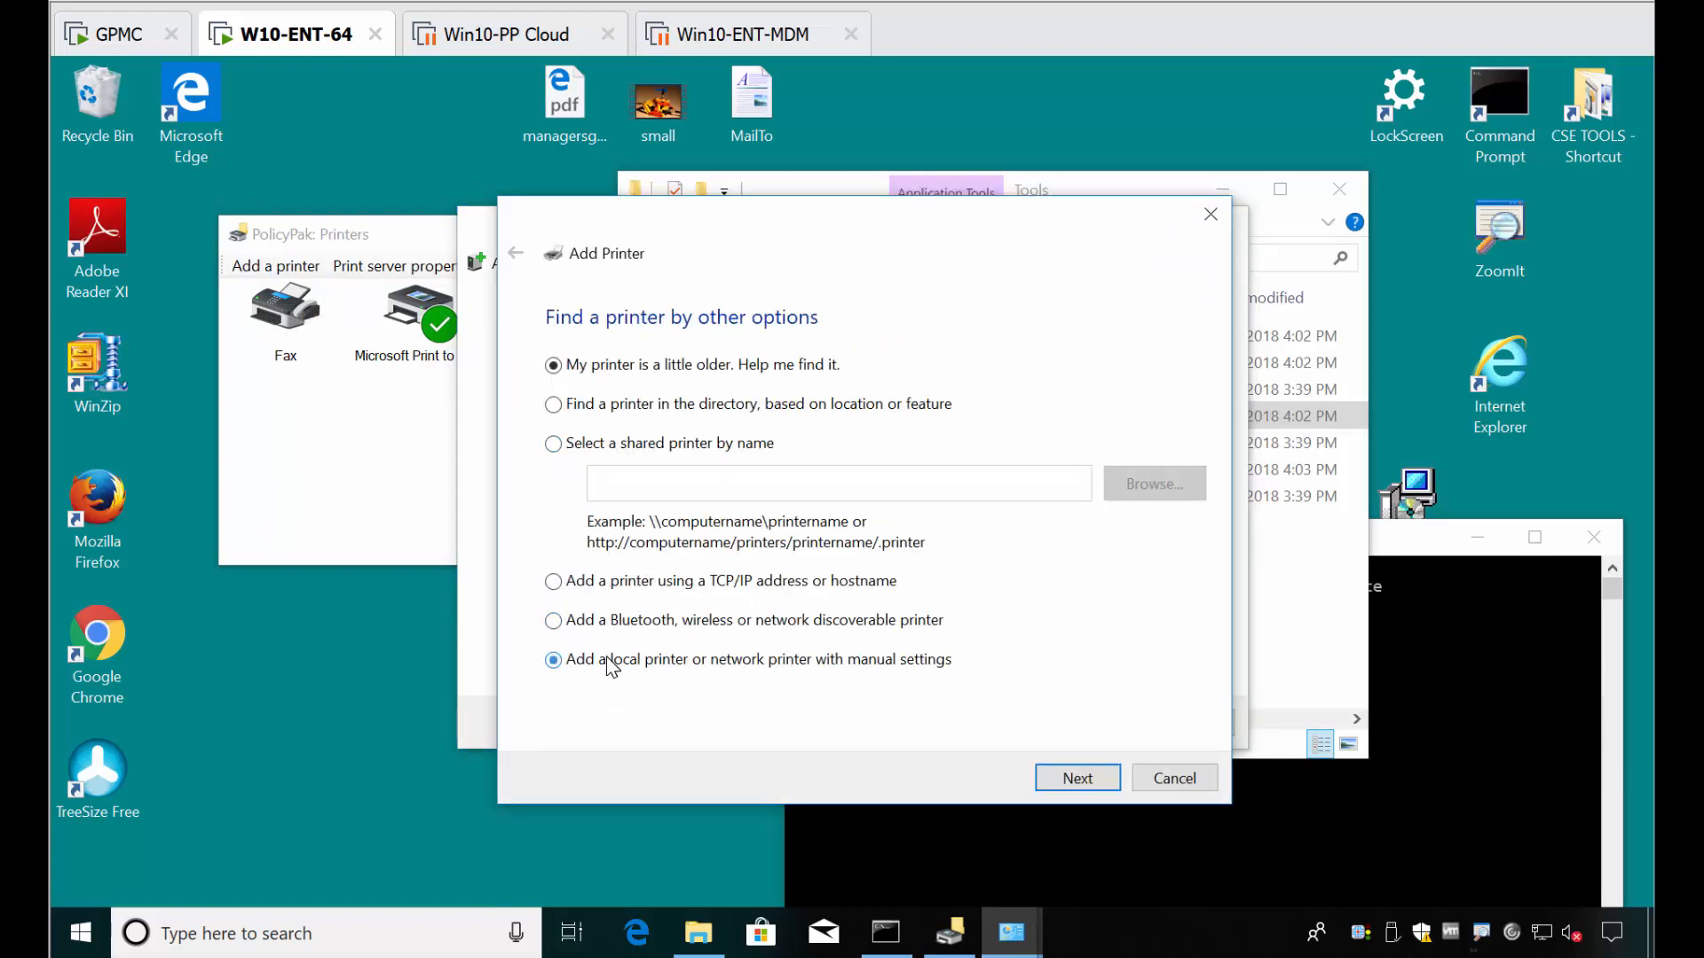
{"action": "left_click", "coordinate": [1076, 779]}
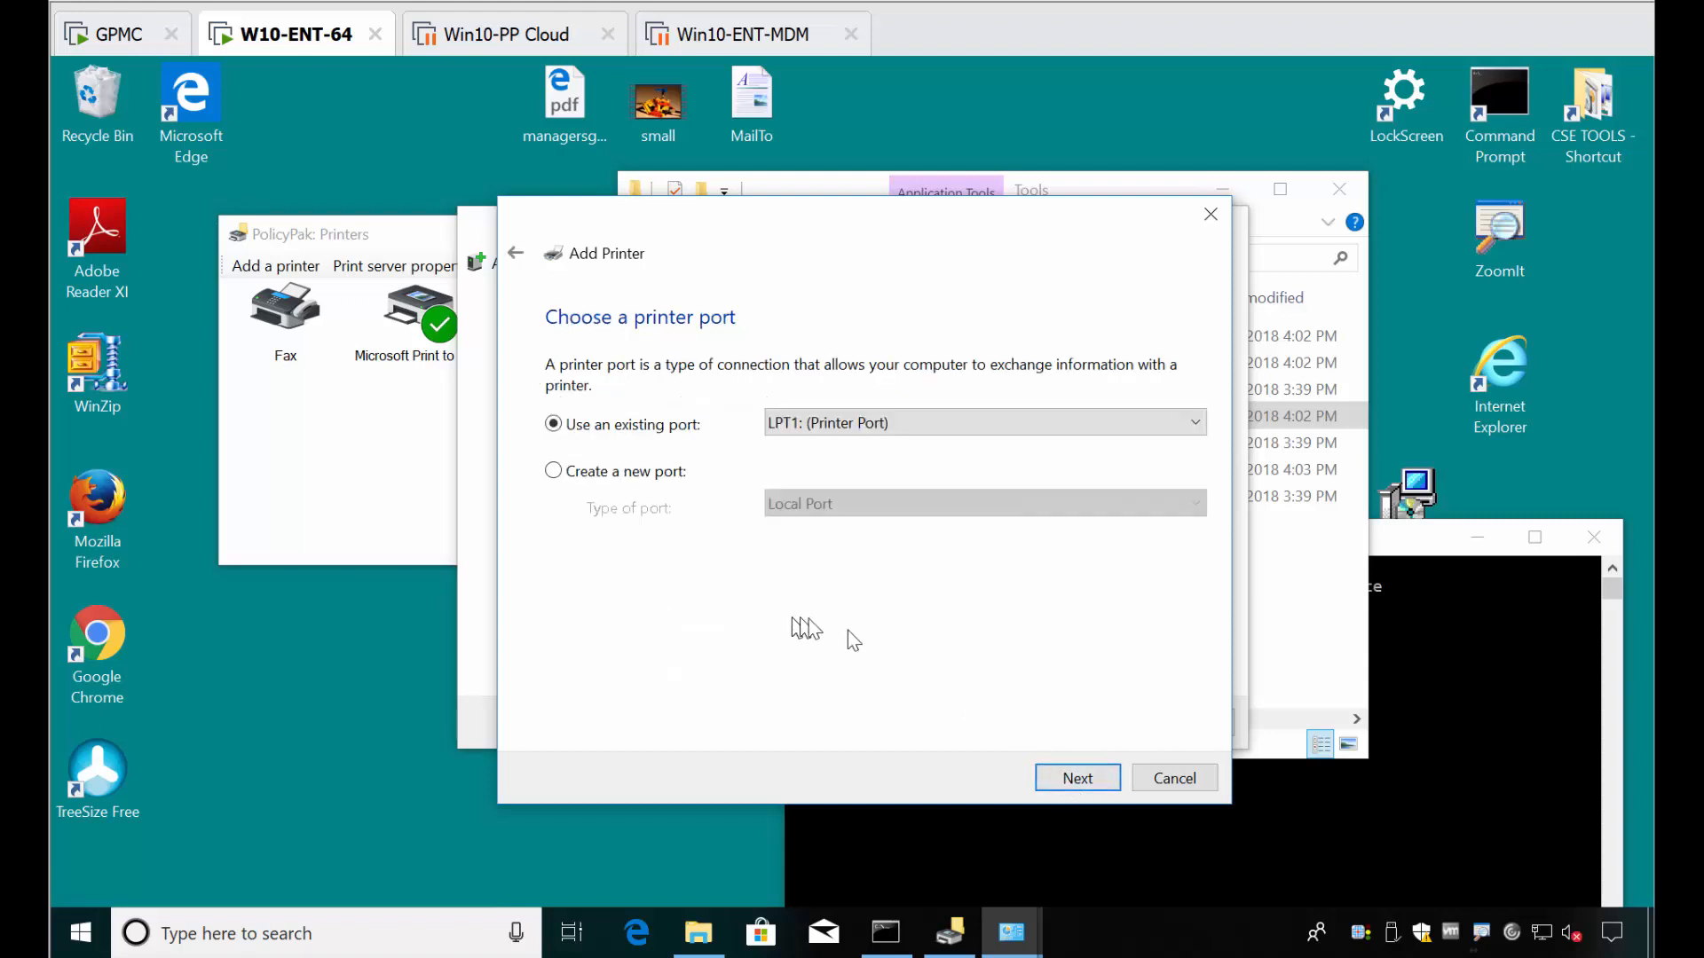
{"action": "left_click", "coordinate": [1189, 779]}
{"action": "left_click", "coordinate": [1186, 723]}
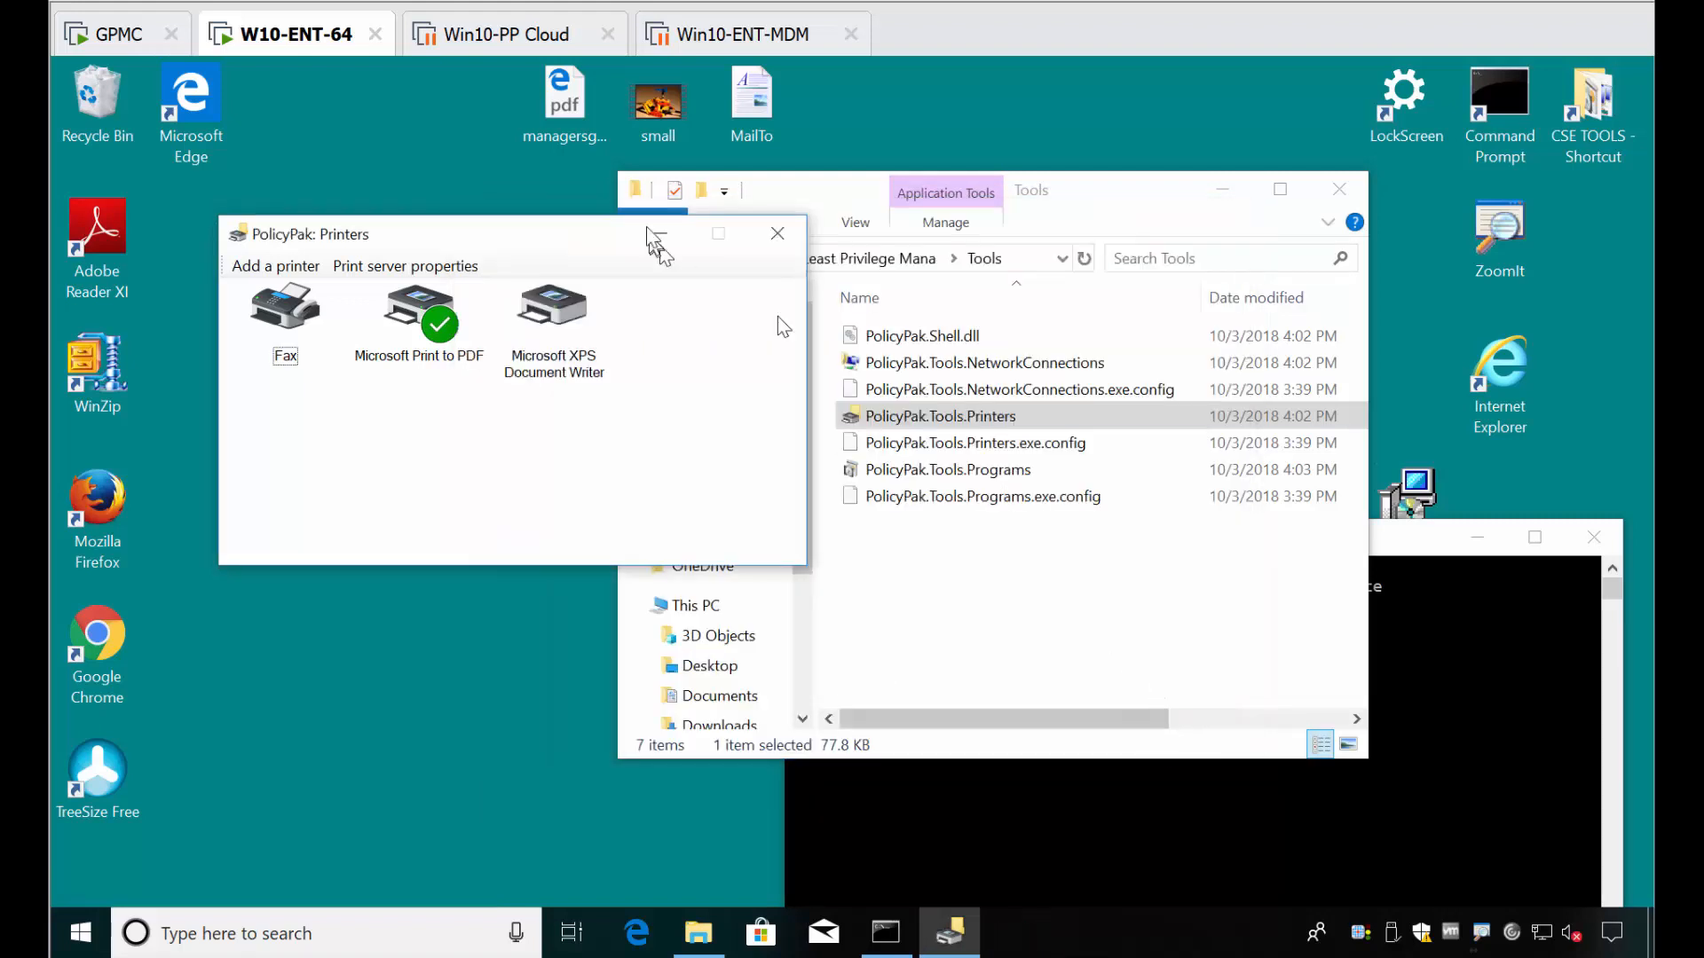
{"action": "left_click", "coordinate": [772, 241]}
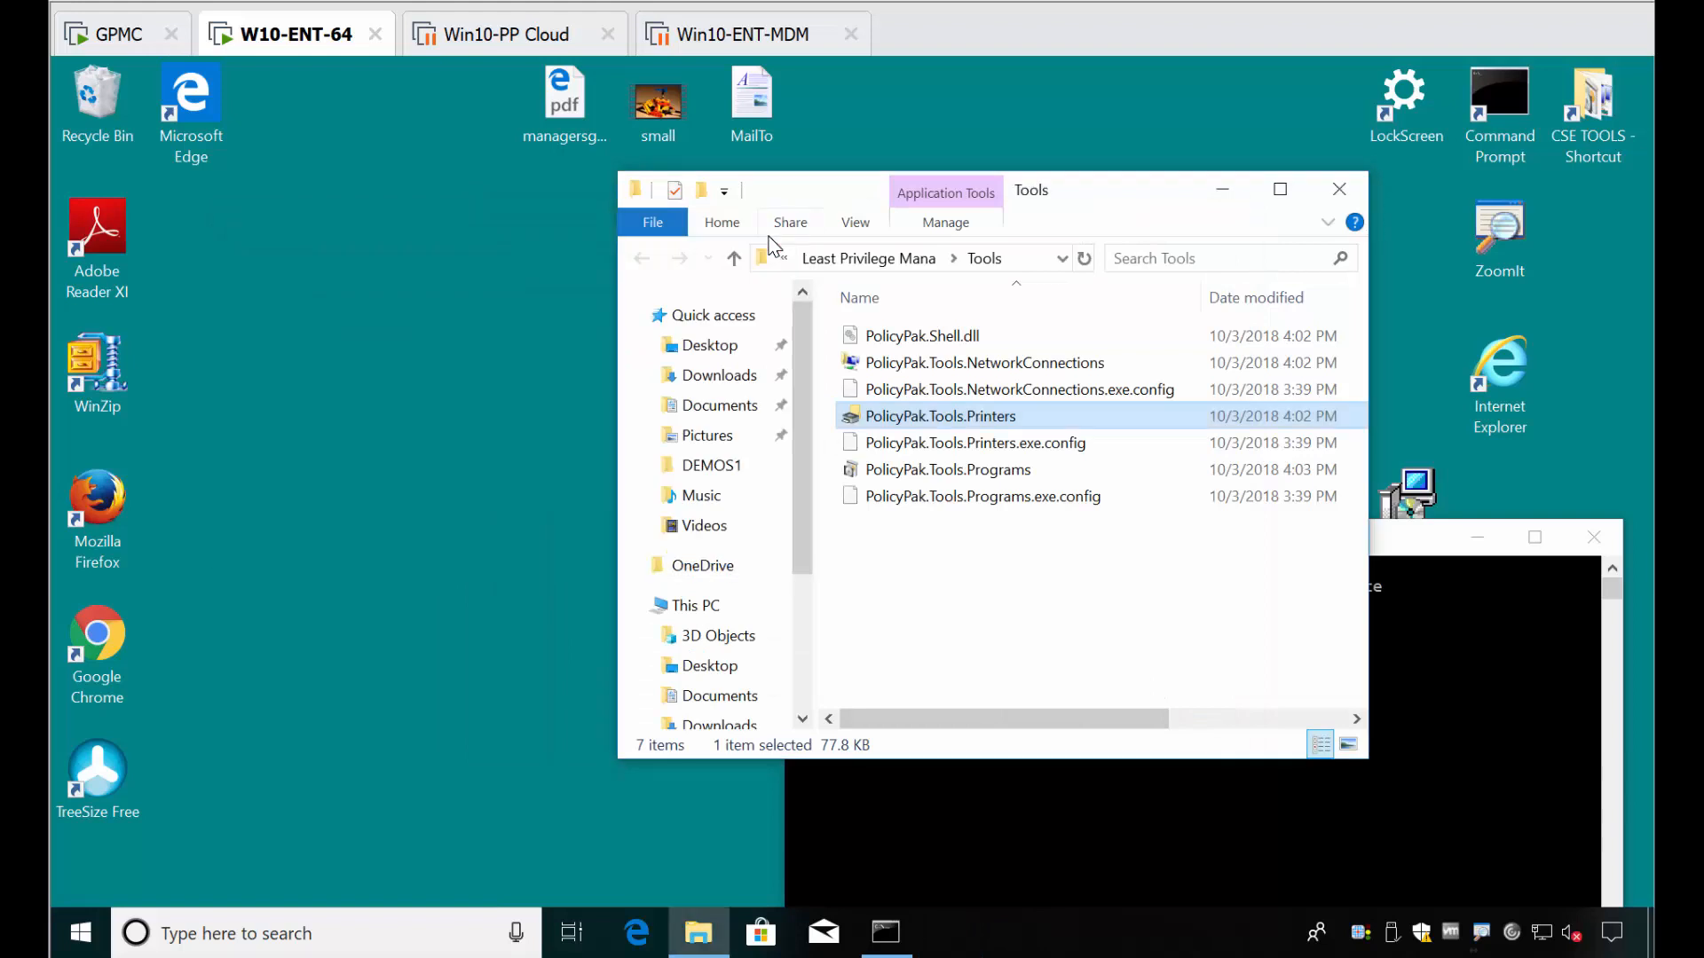
- Close the Tools folder and open the Start menu to view its tile groups
{"action": "left_click", "coordinate": [1336, 189]}
{"action": "left_click", "coordinate": [419, 341]}
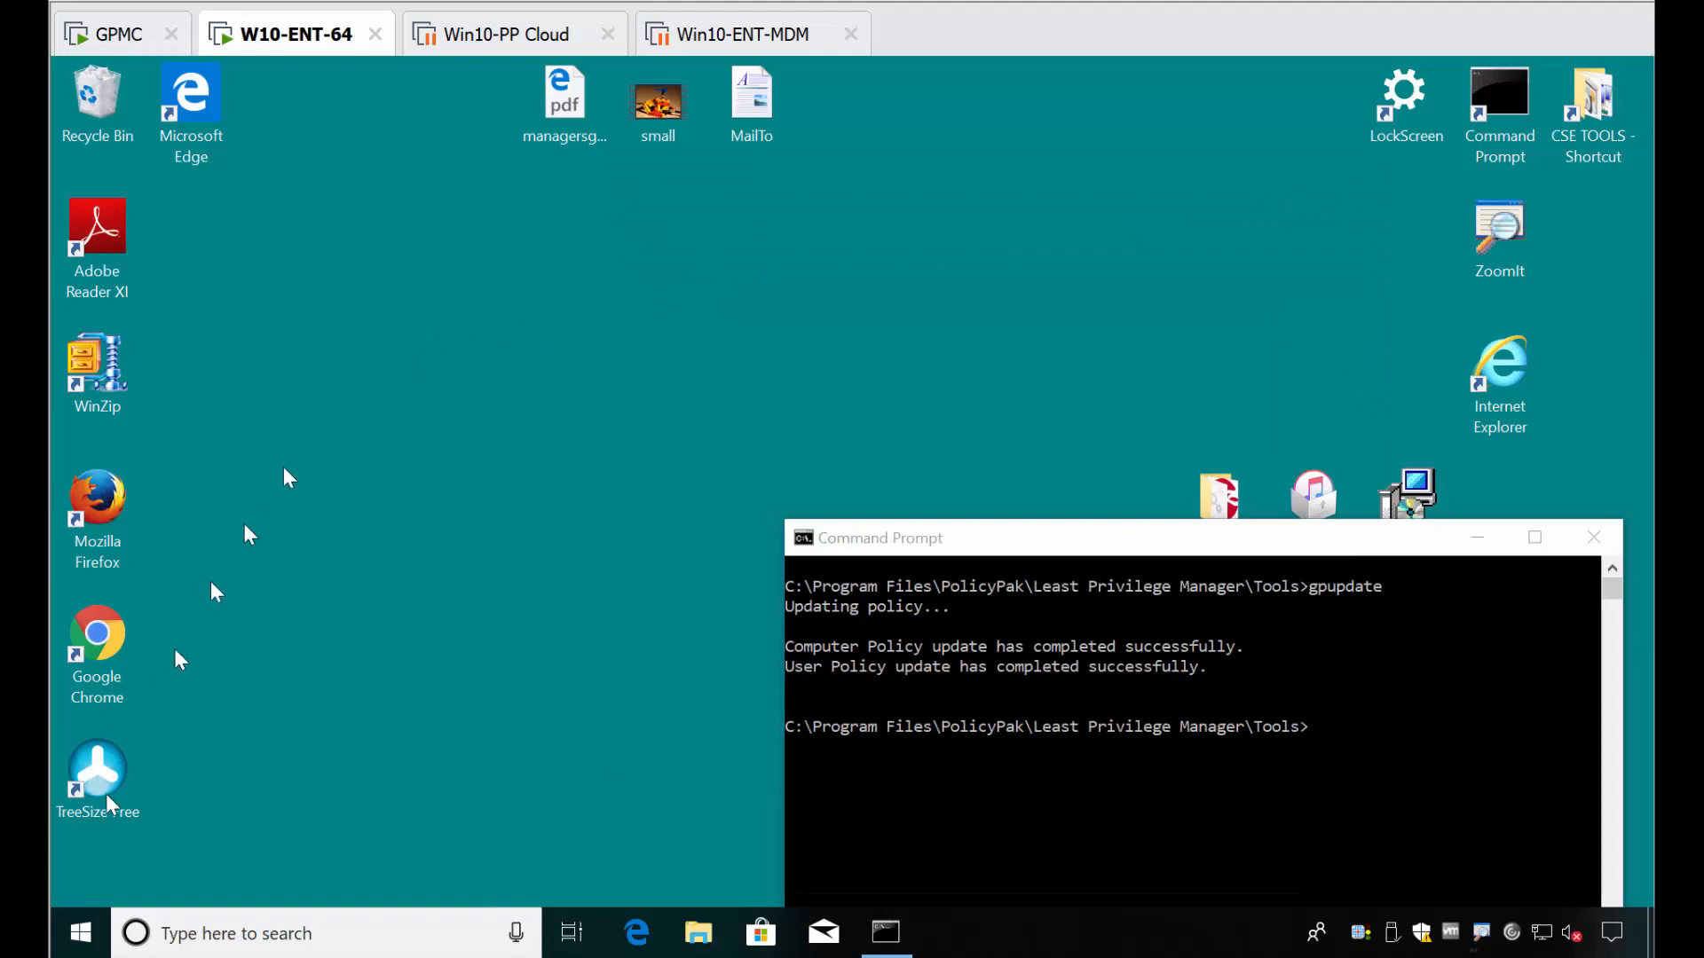
{"action": "left_click", "coordinate": [80, 931]}
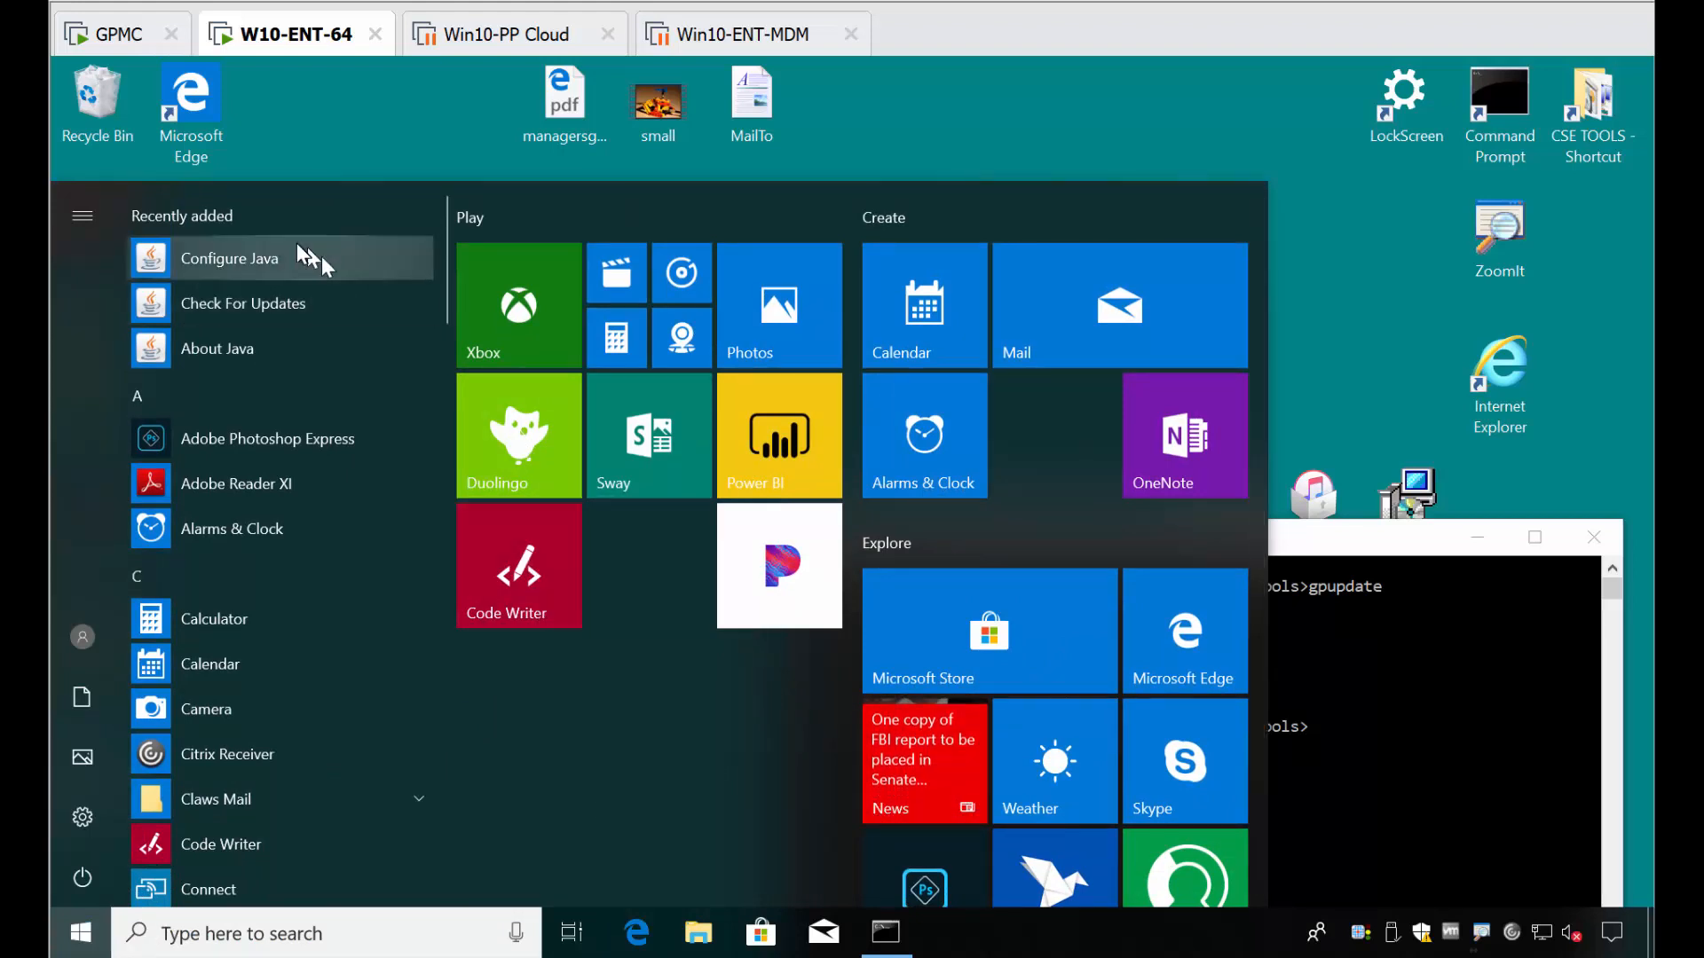
- On the GPMC machine, add a collection with default name and settings in the computer-side Start Screen Manager of the PPLPM Tools Elevation GPO
{"action": "left_click", "coordinate": [105, 32]}
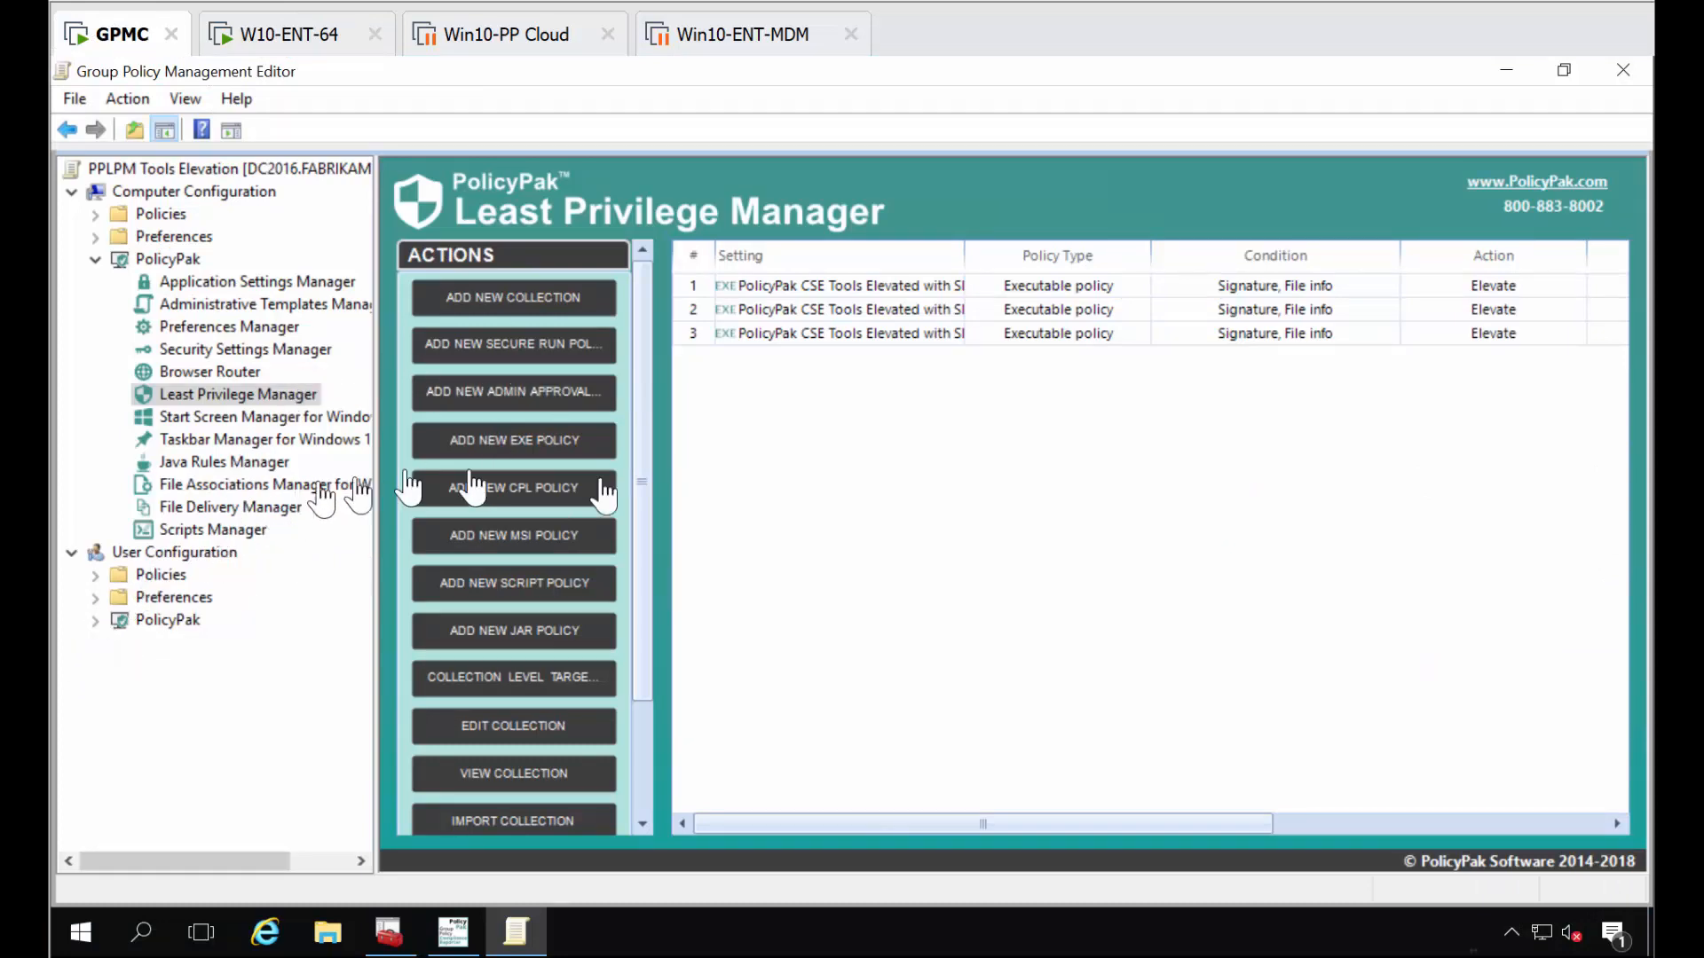
{"action": "left_click", "coordinate": [324, 419]}
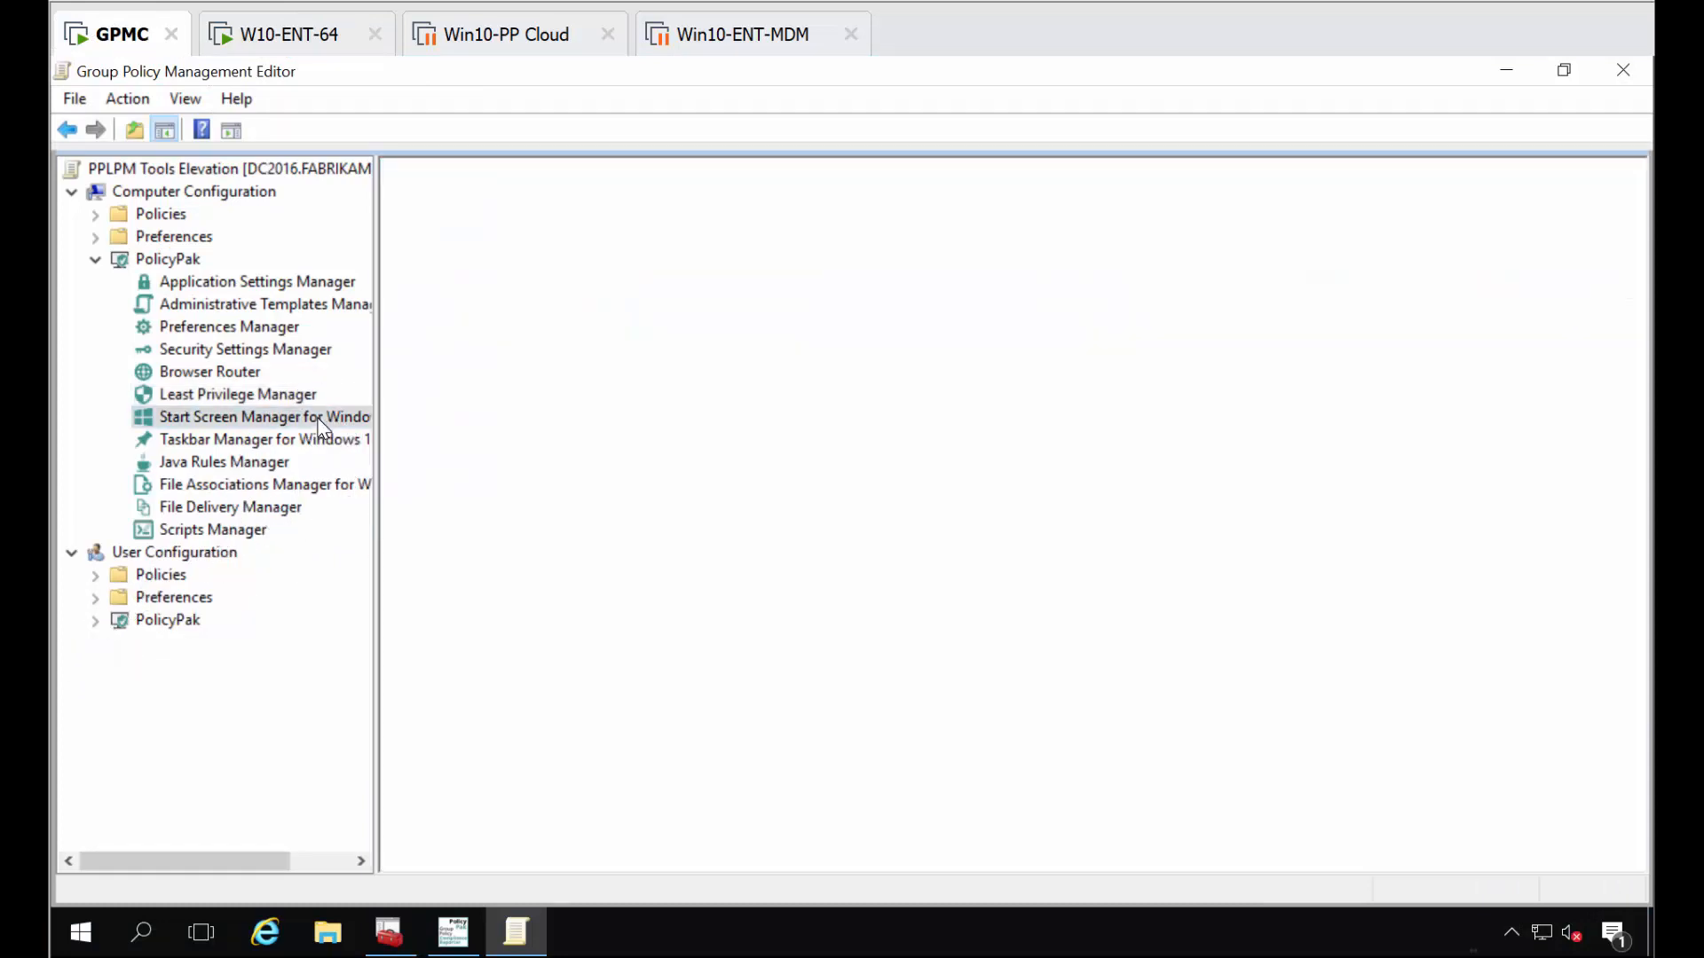
{"action": "right_click", "coordinate": [735, 335]}
{"action": "mouse_move", "coordinate": [761, 342]}
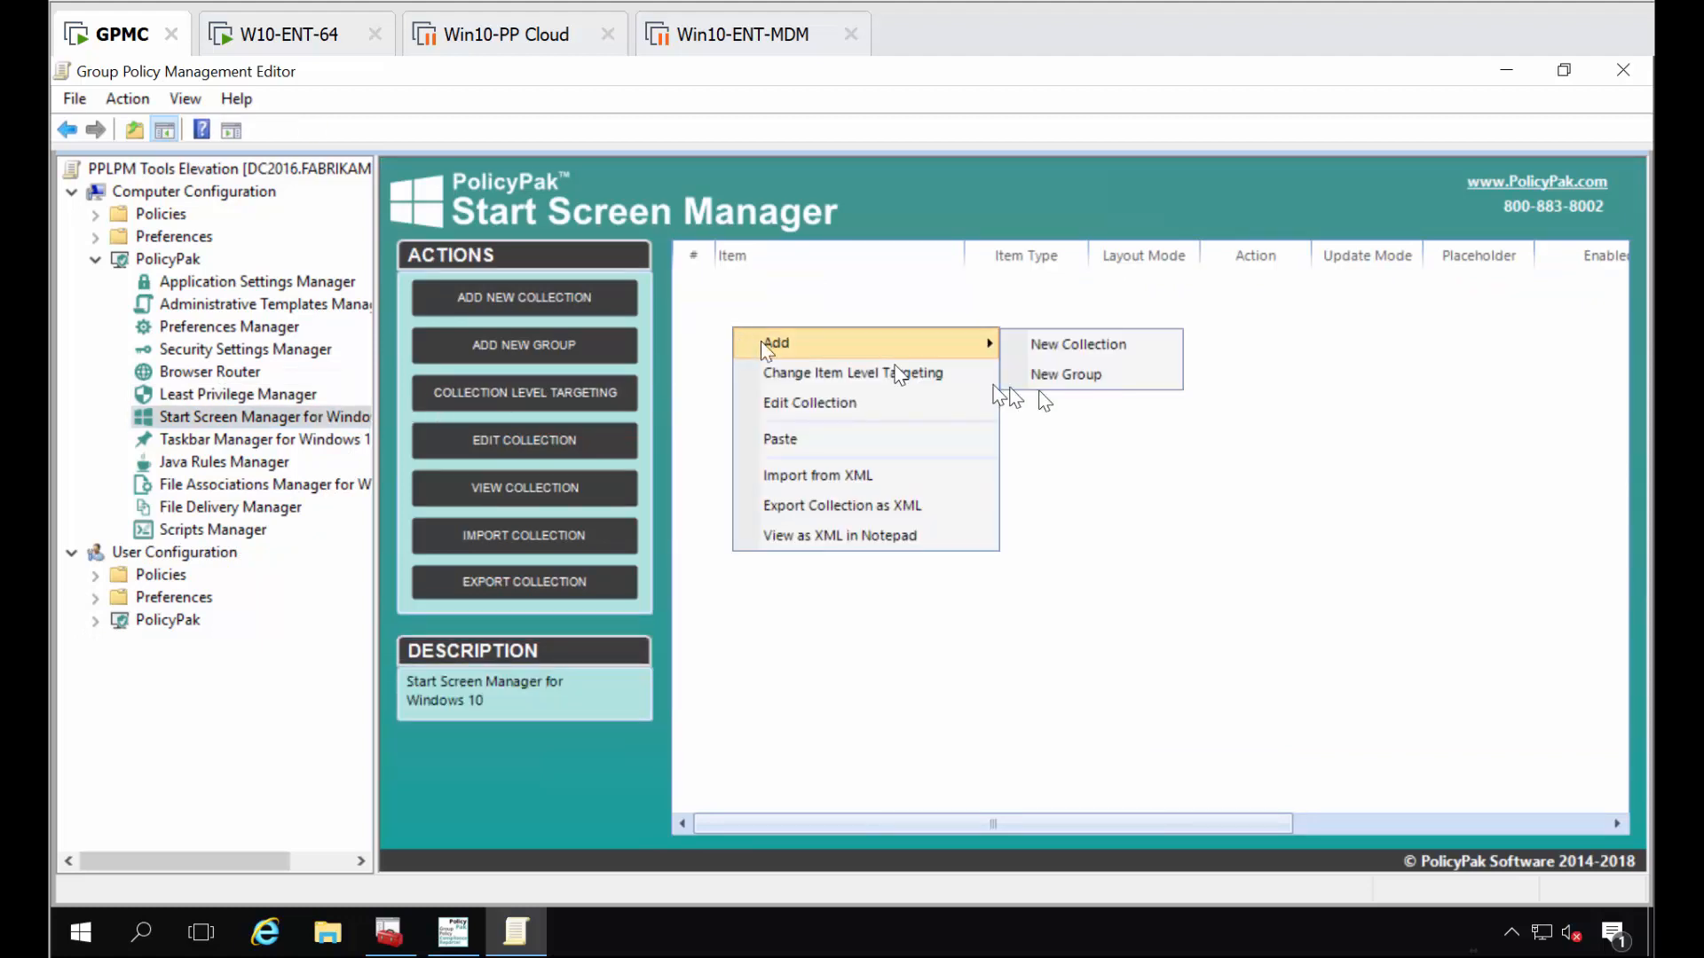
{"action": "left_click", "coordinate": [1097, 346]}
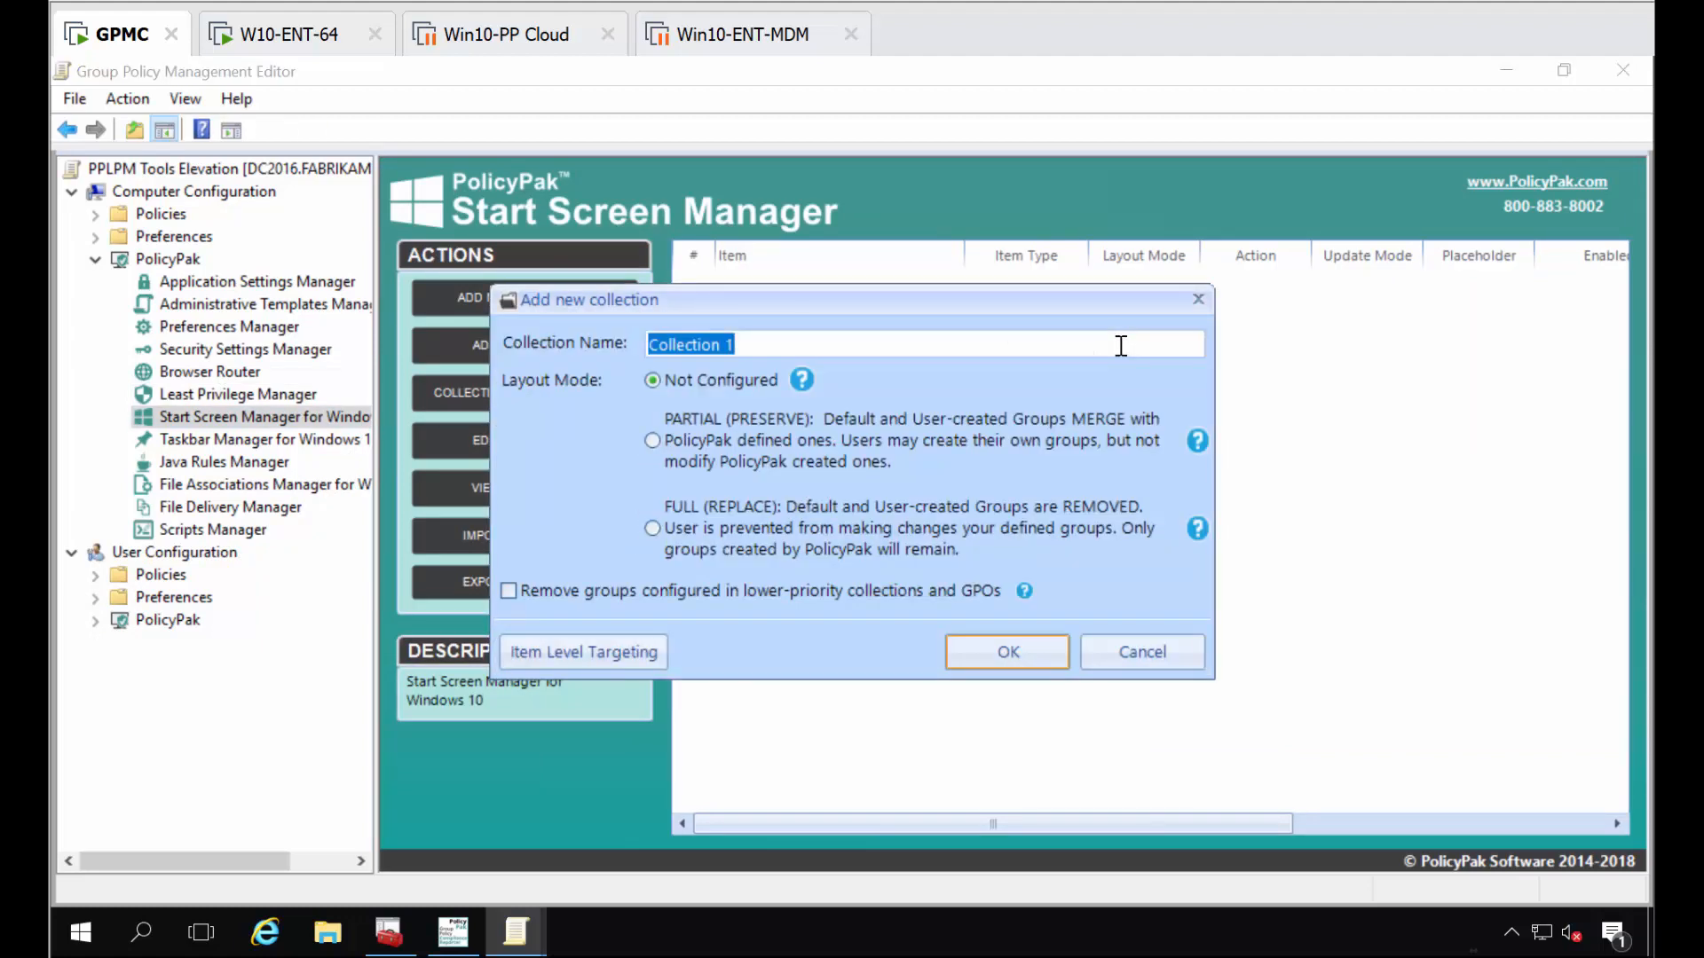
{"action": "key", "text": "Return"}
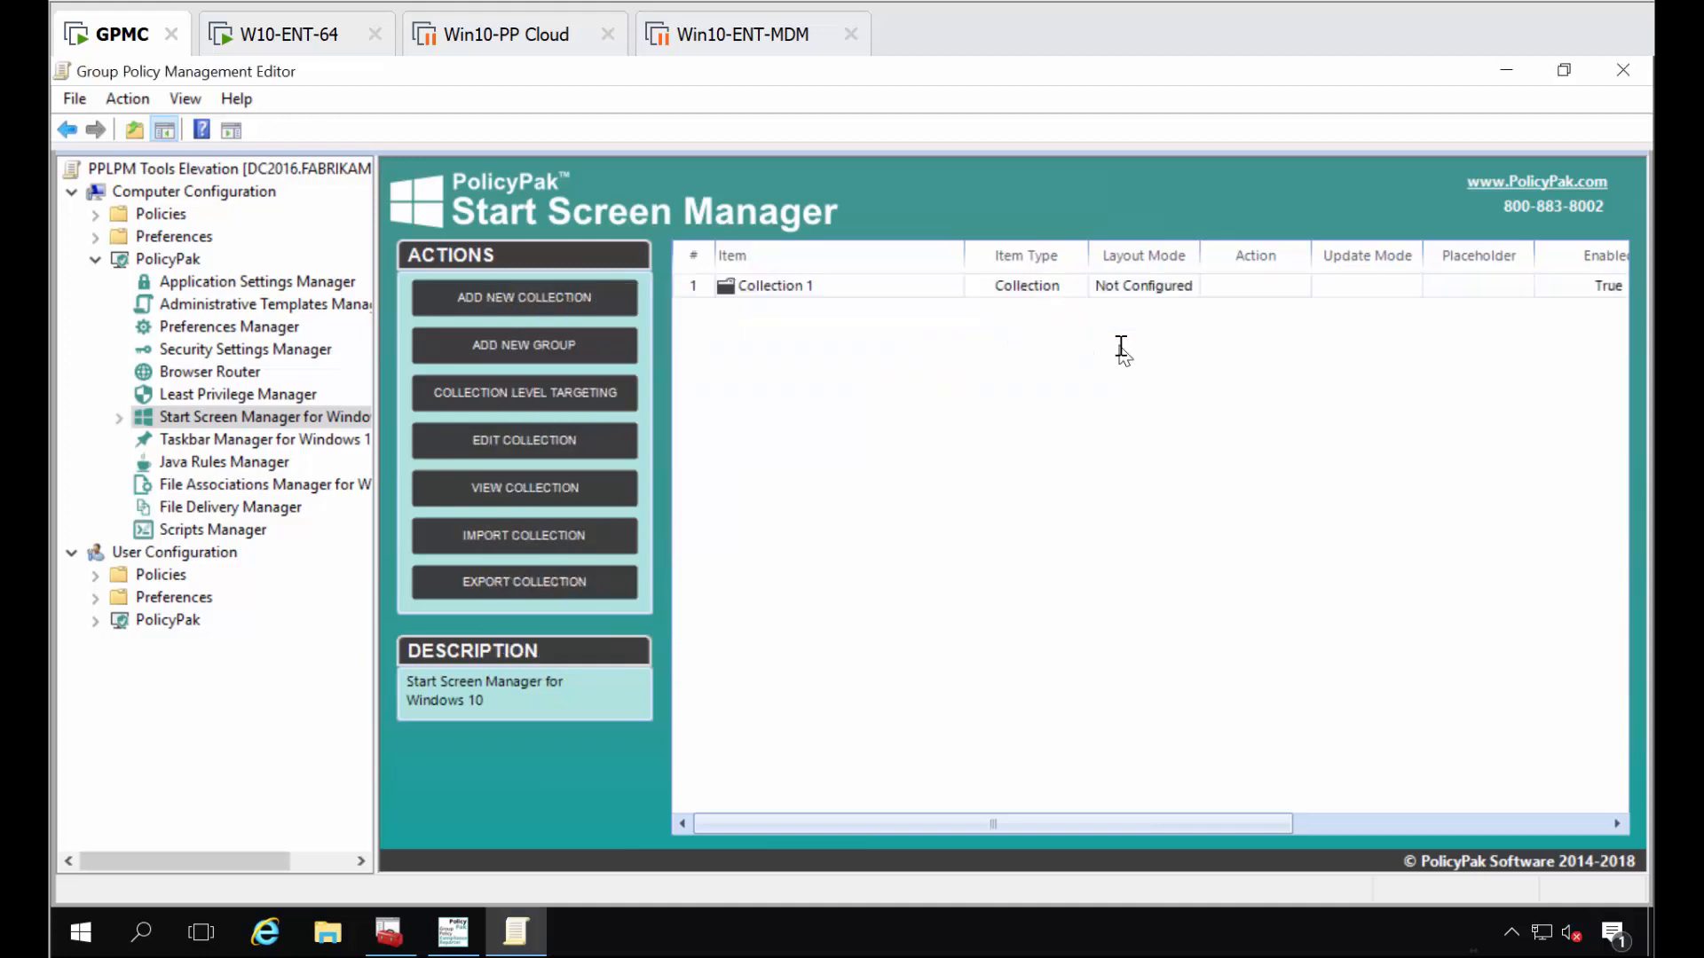
- Add a tile group named PPLPM Helper Tools inside the new collection, keeping the default settings
{"action": "double_click", "coordinate": [815, 281]}
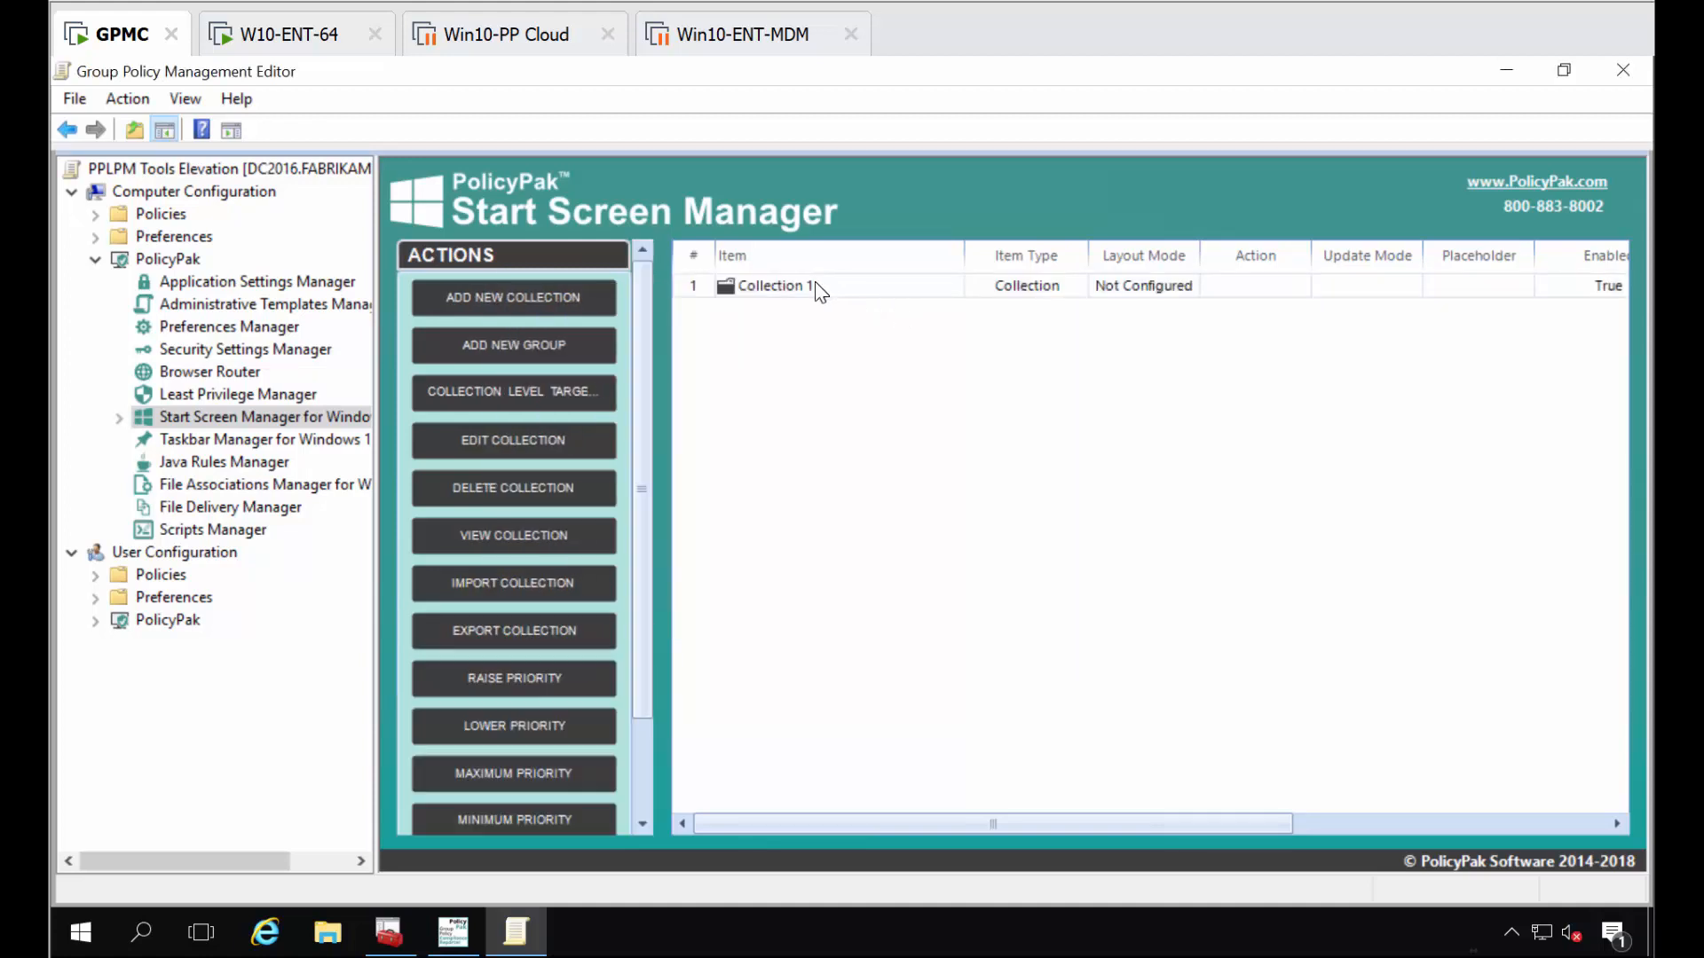
{"action": "right_click", "coordinate": [739, 321]}
{"action": "mouse_move", "coordinate": [774, 328]}
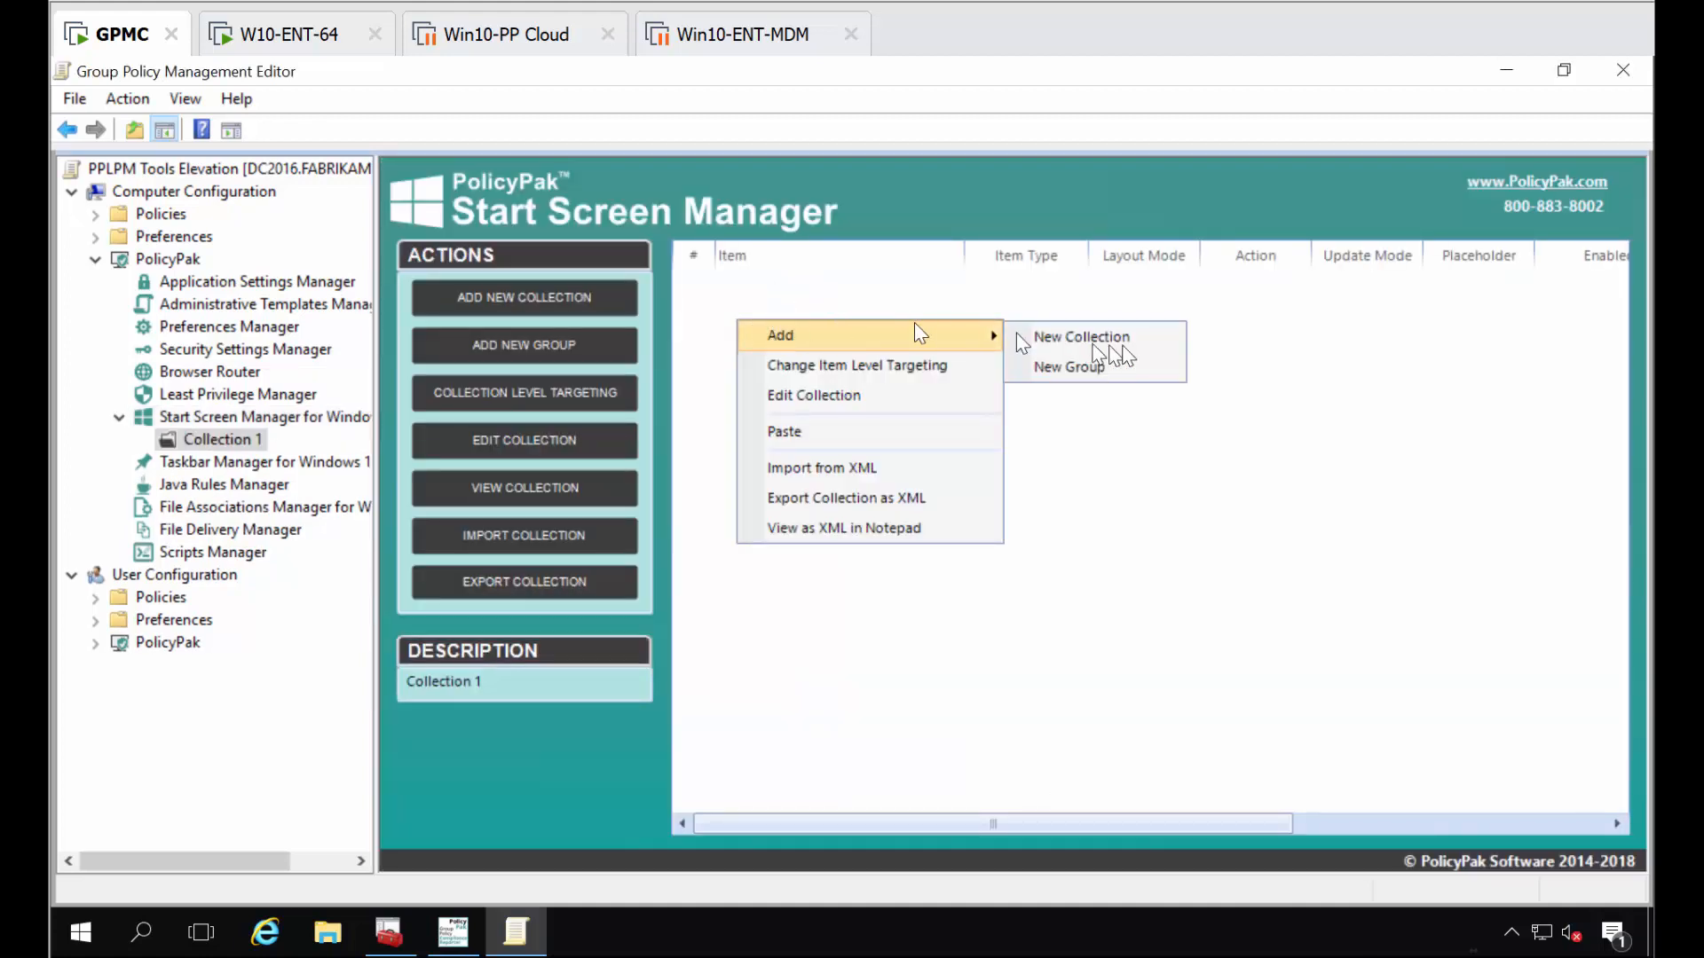
{"action": "left_click", "coordinate": [1130, 372]}
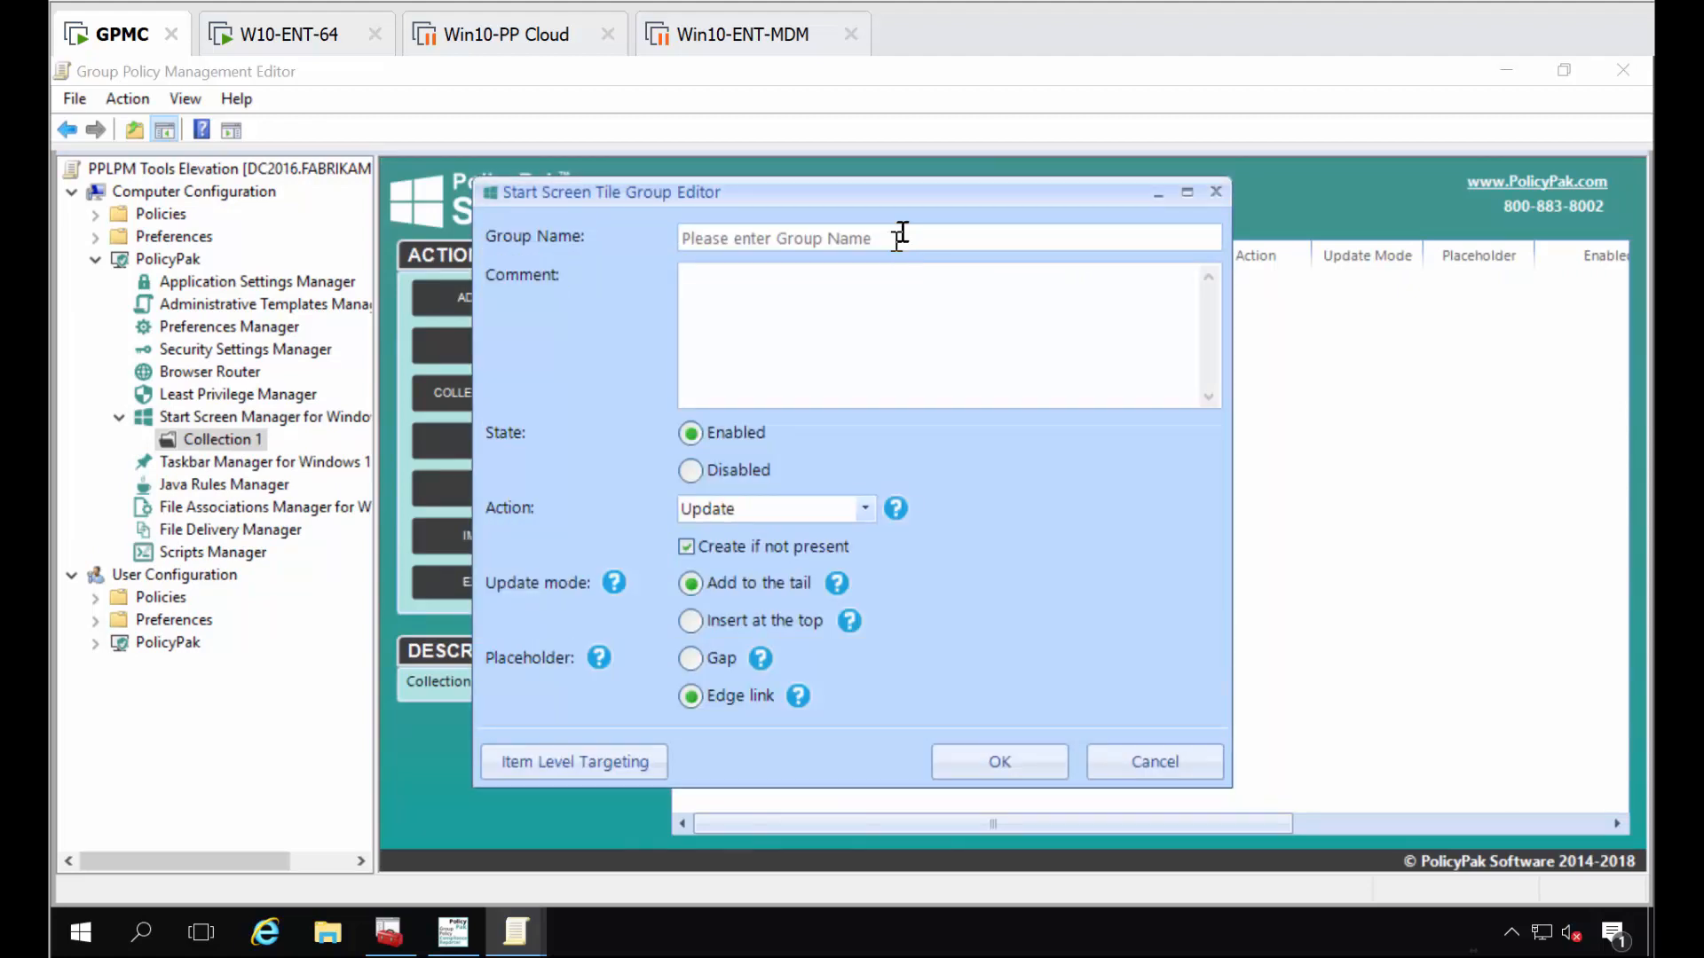
{"action": "left_click", "coordinate": [901, 235]}
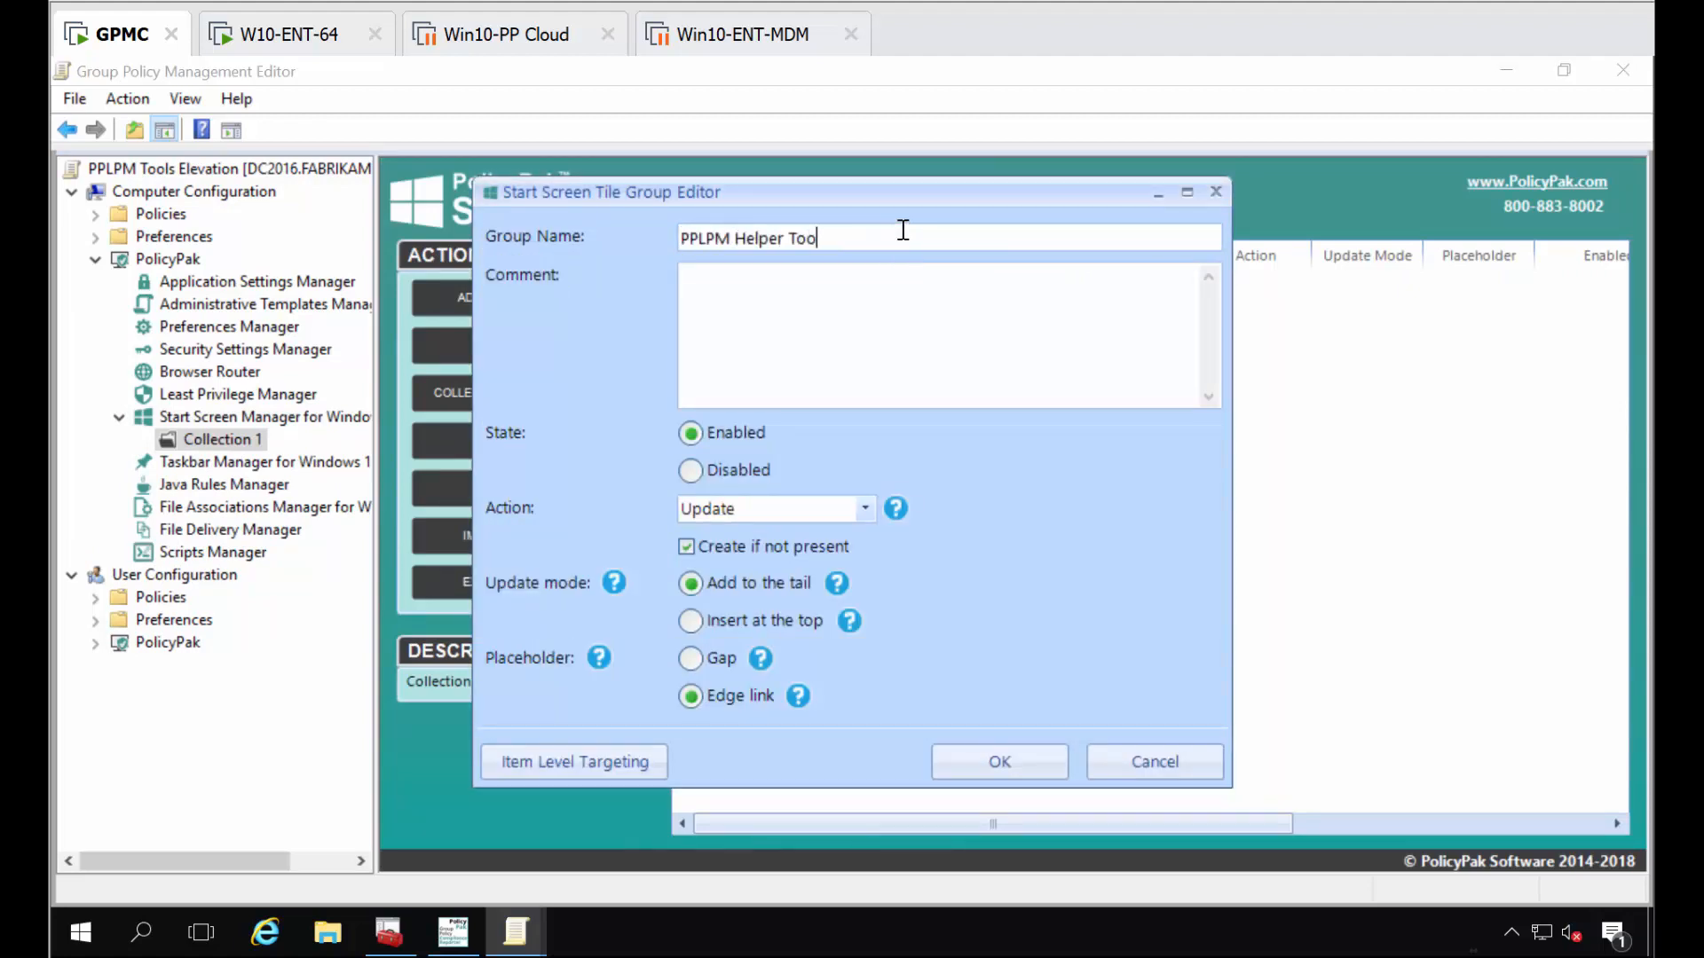
{"action": "left_click", "coordinate": [1000, 761]}
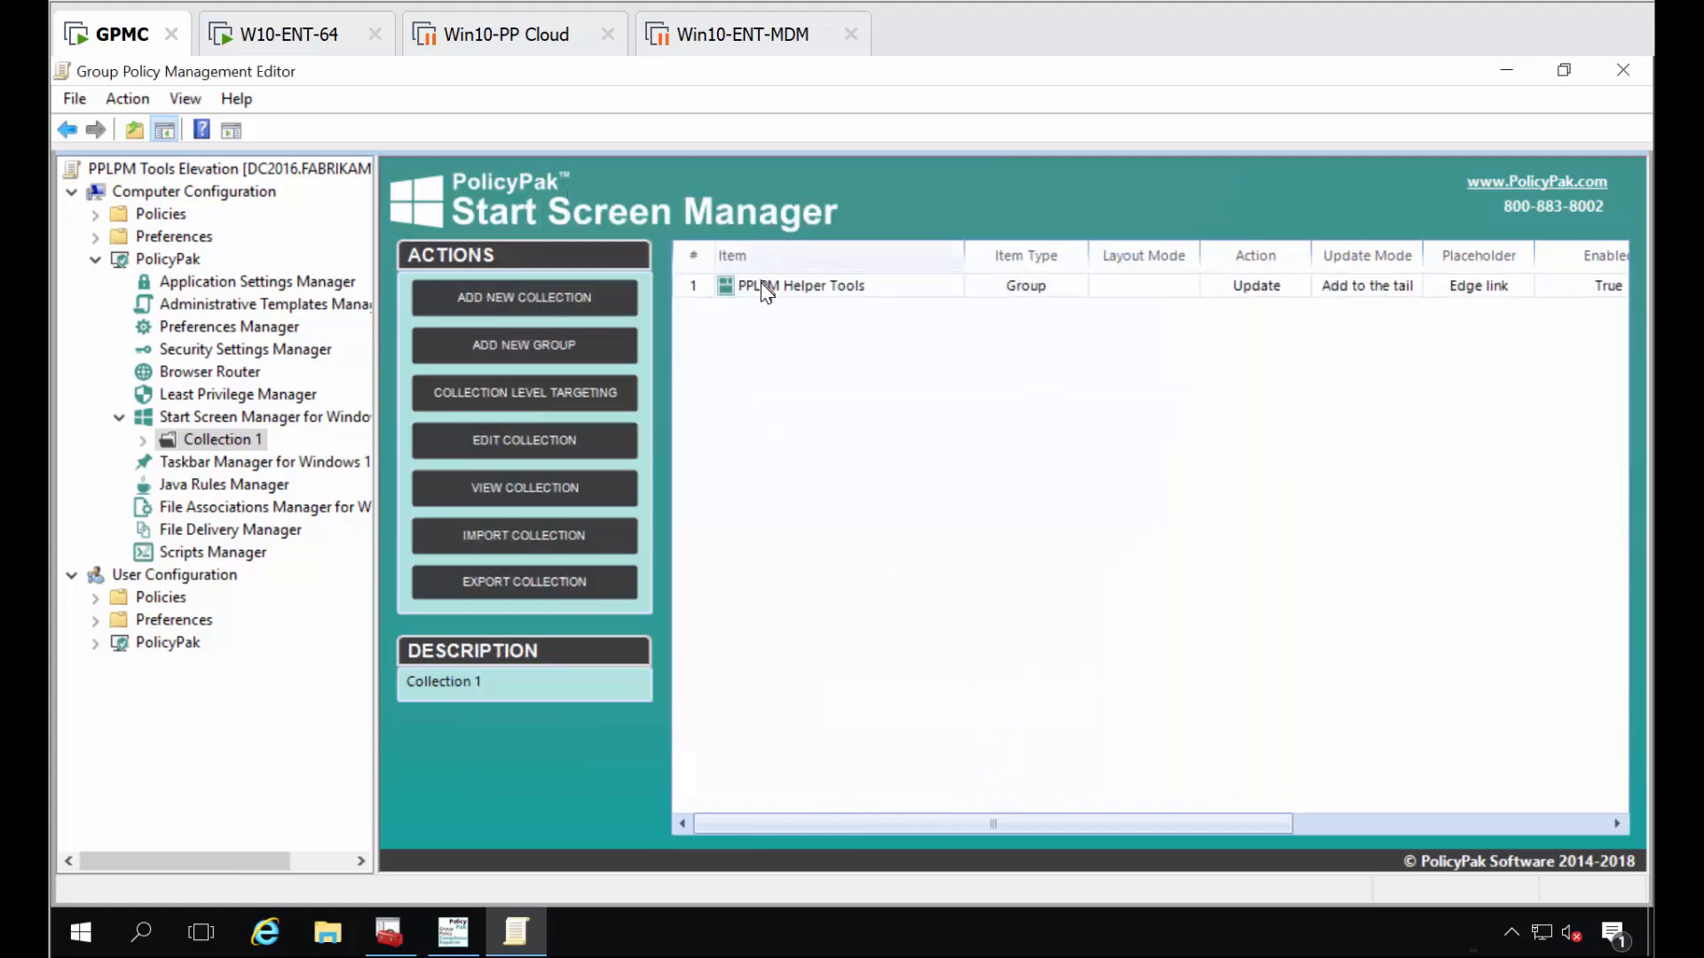
- In the PPLPM Helper Tools group, start a custom desktop application tile with PolicyPak.Tools.NetworkConnections as its target
{"action": "double_click", "coordinate": [759, 283]}
{"action": "right_click", "coordinate": [738, 304]}
{"action": "mouse_move", "coordinate": [781, 320]}
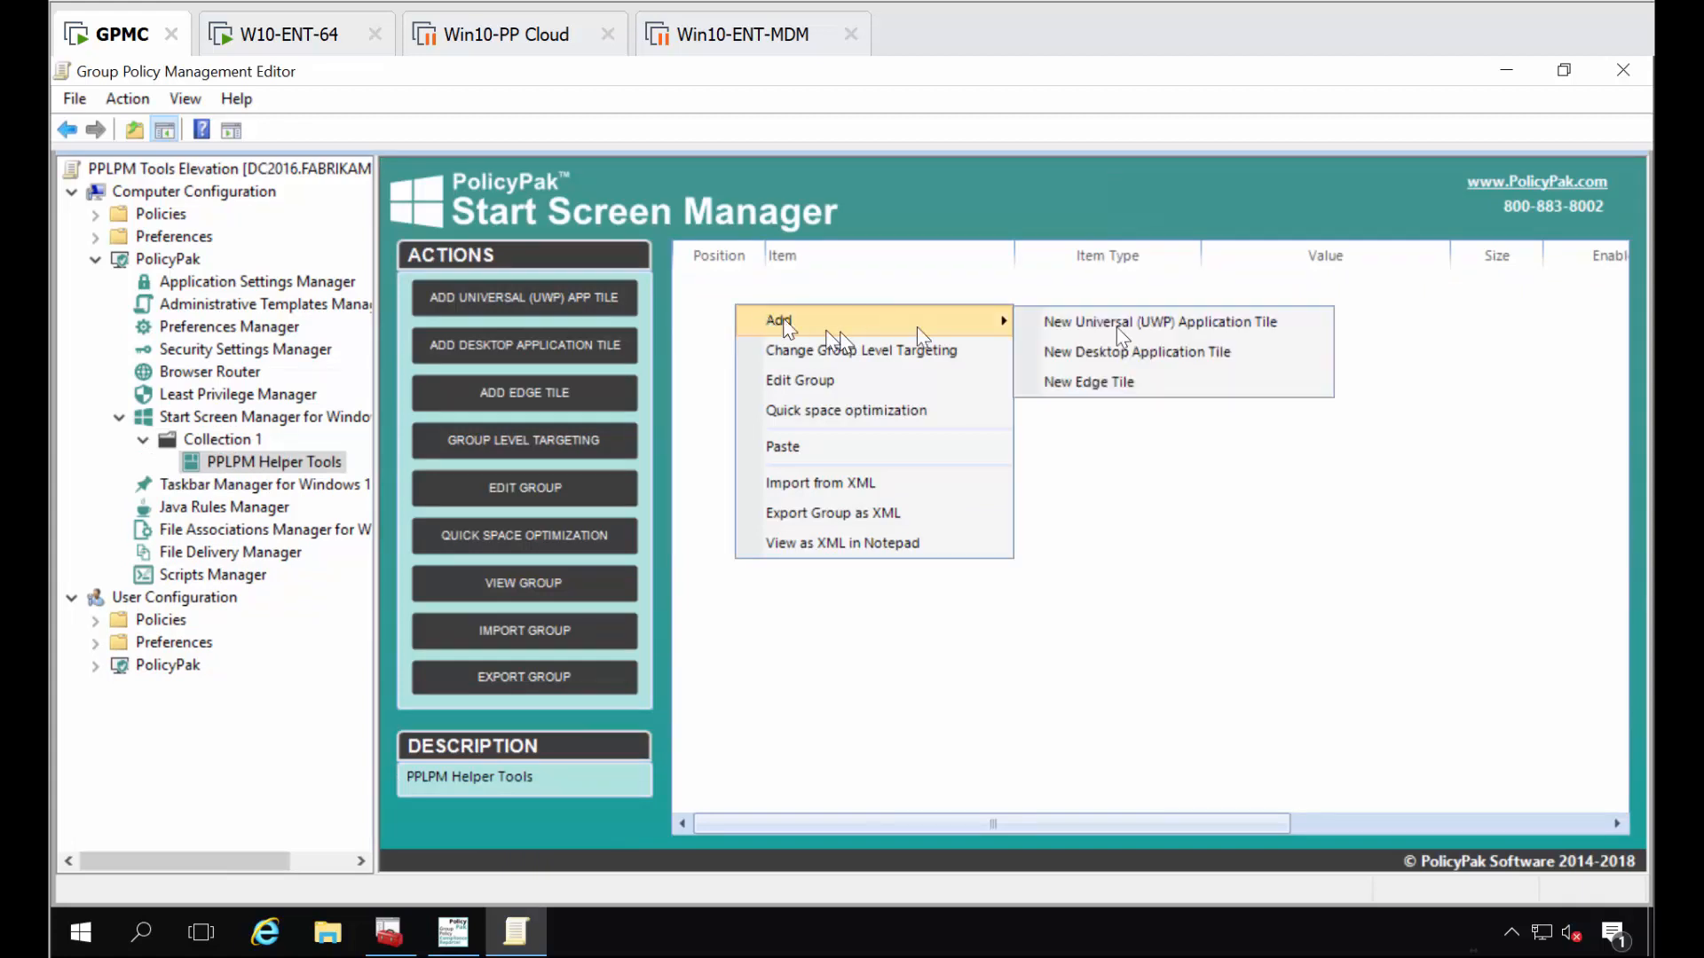
{"action": "left_click", "coordinate": [1196, 348]}
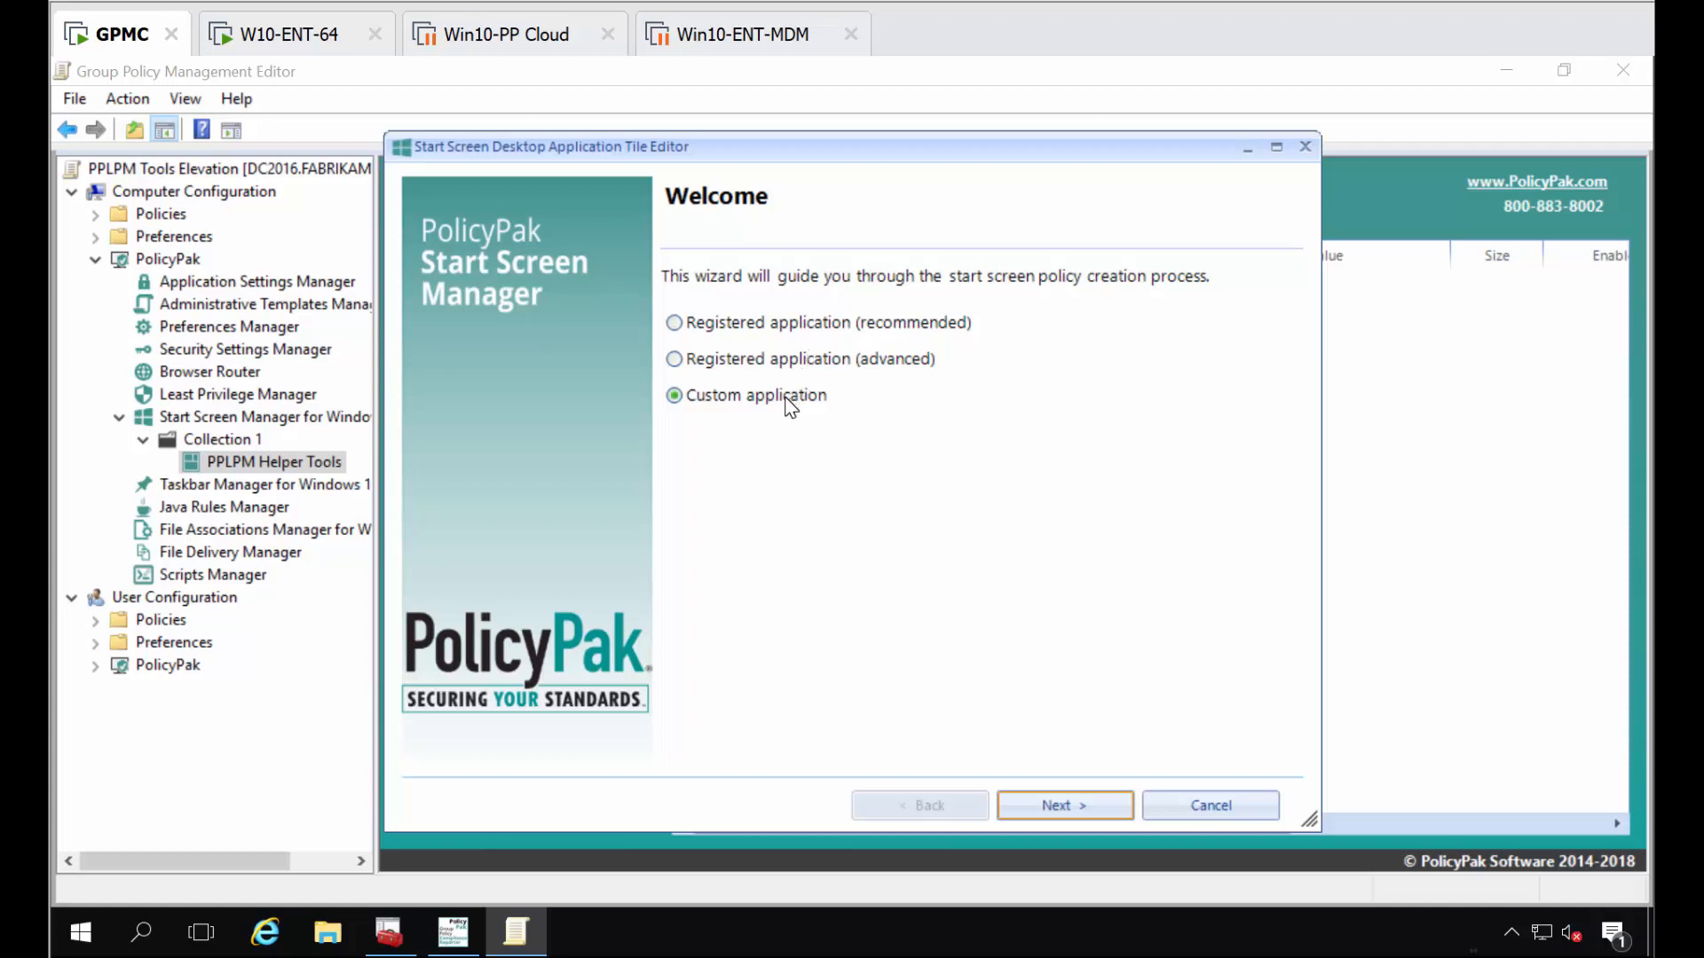
{"action": "key", "text": "Return"}
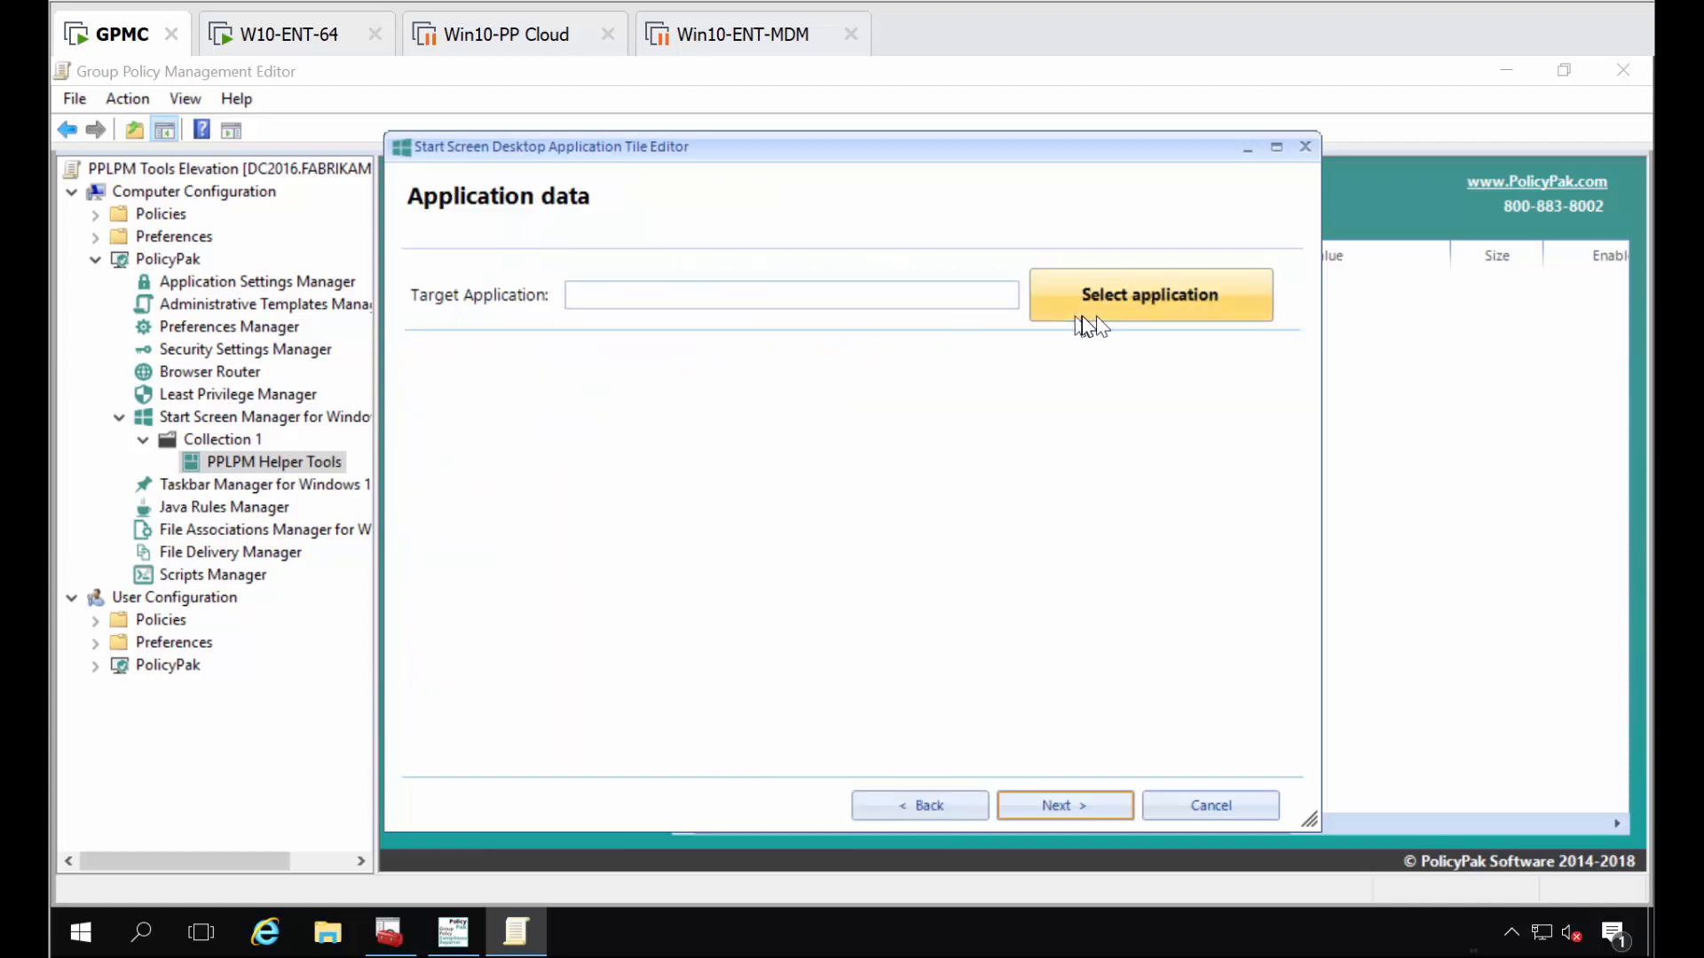
{"action": "left_click", "coordinate": [1145, 306]}
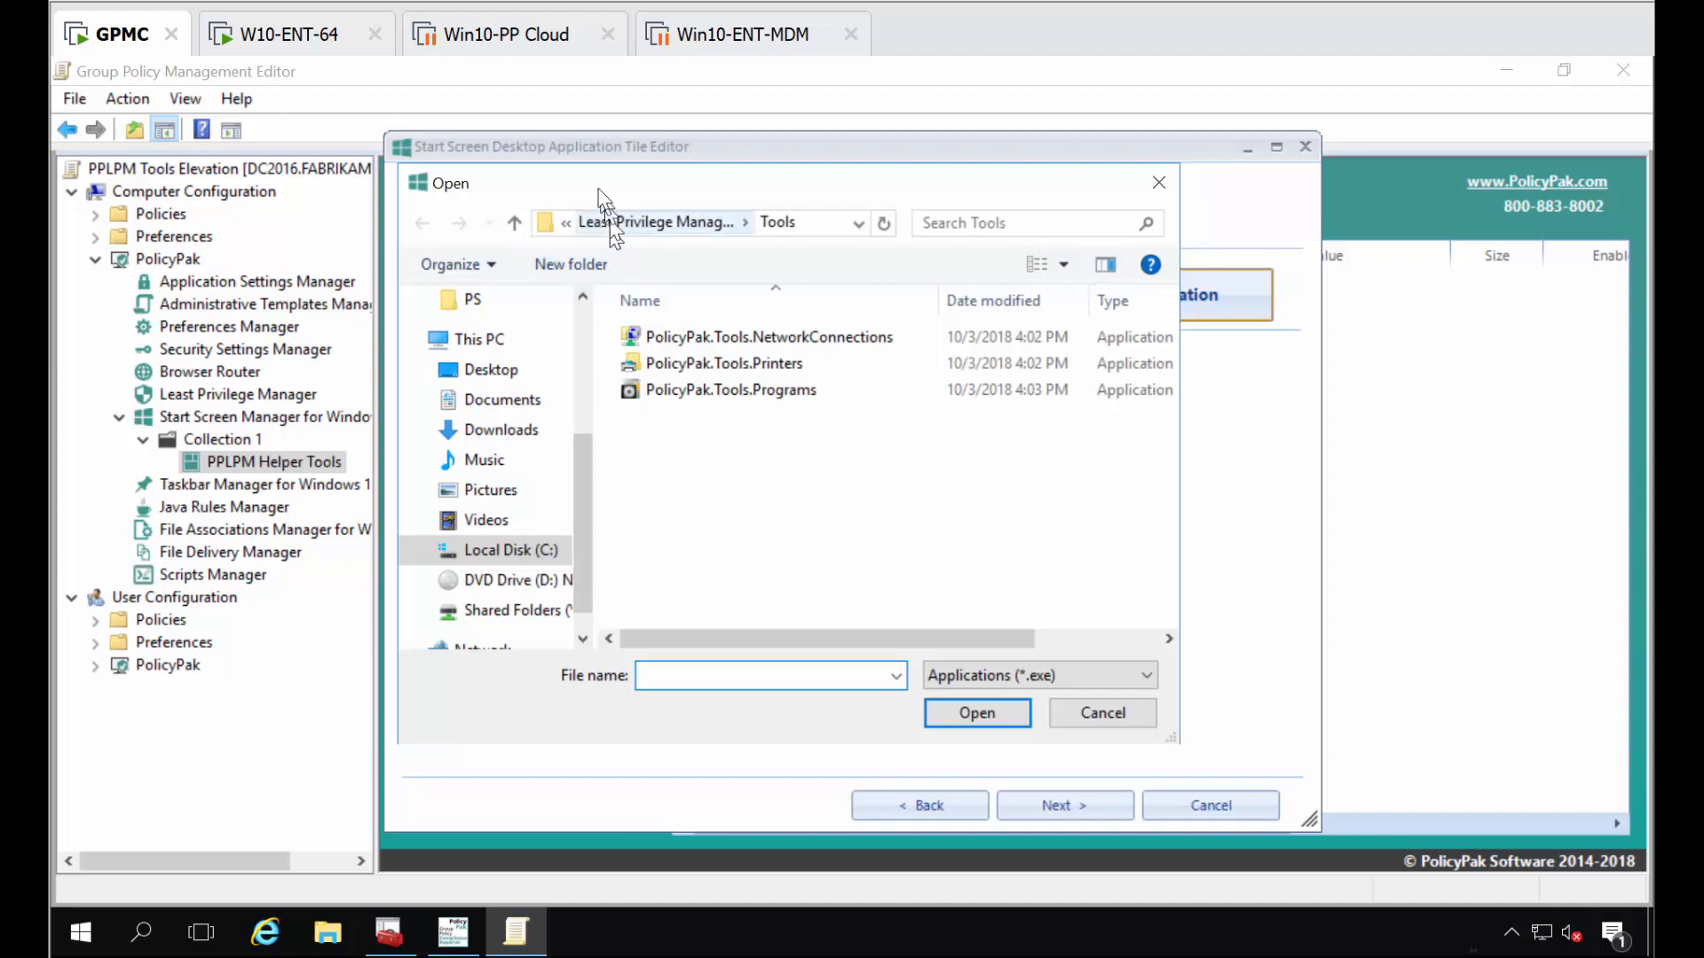
{"action": "double_click", "coordinate": [724, 338]}
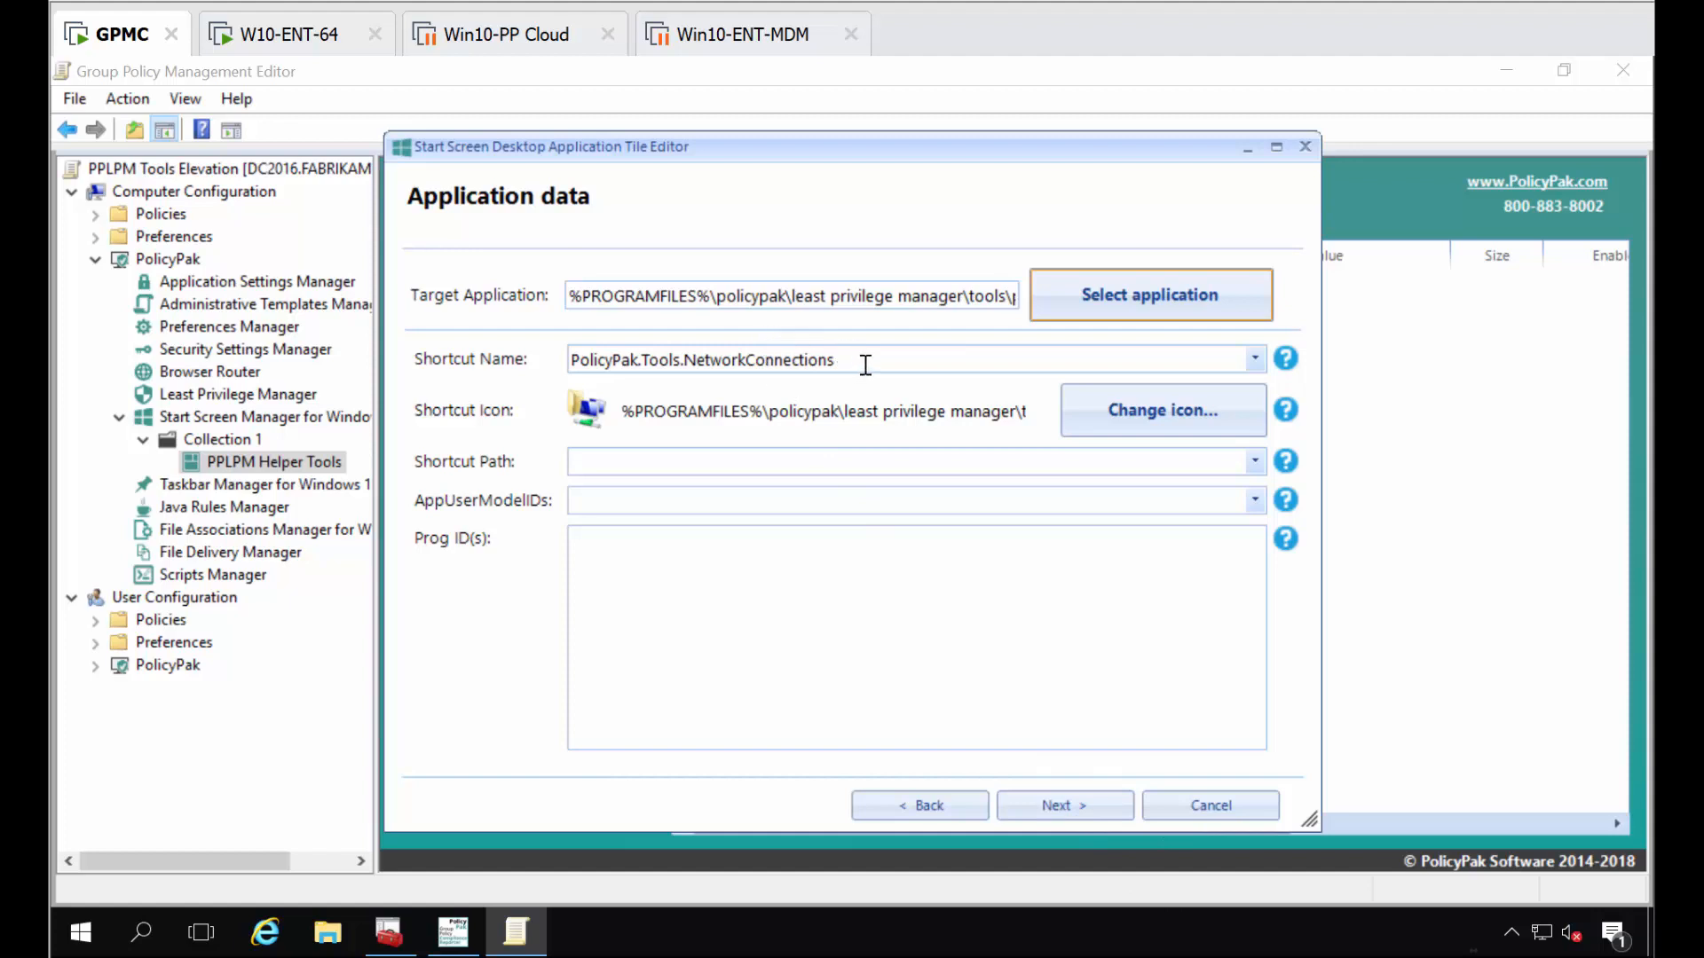
- Name the tile's shortcut Manage Your Net Card, choose the Medium size, and finish with the policy name PP Network Card
{"action": "left_click_drag", "start_coordinate": [865, 364], "coordinate": [551, 364]}
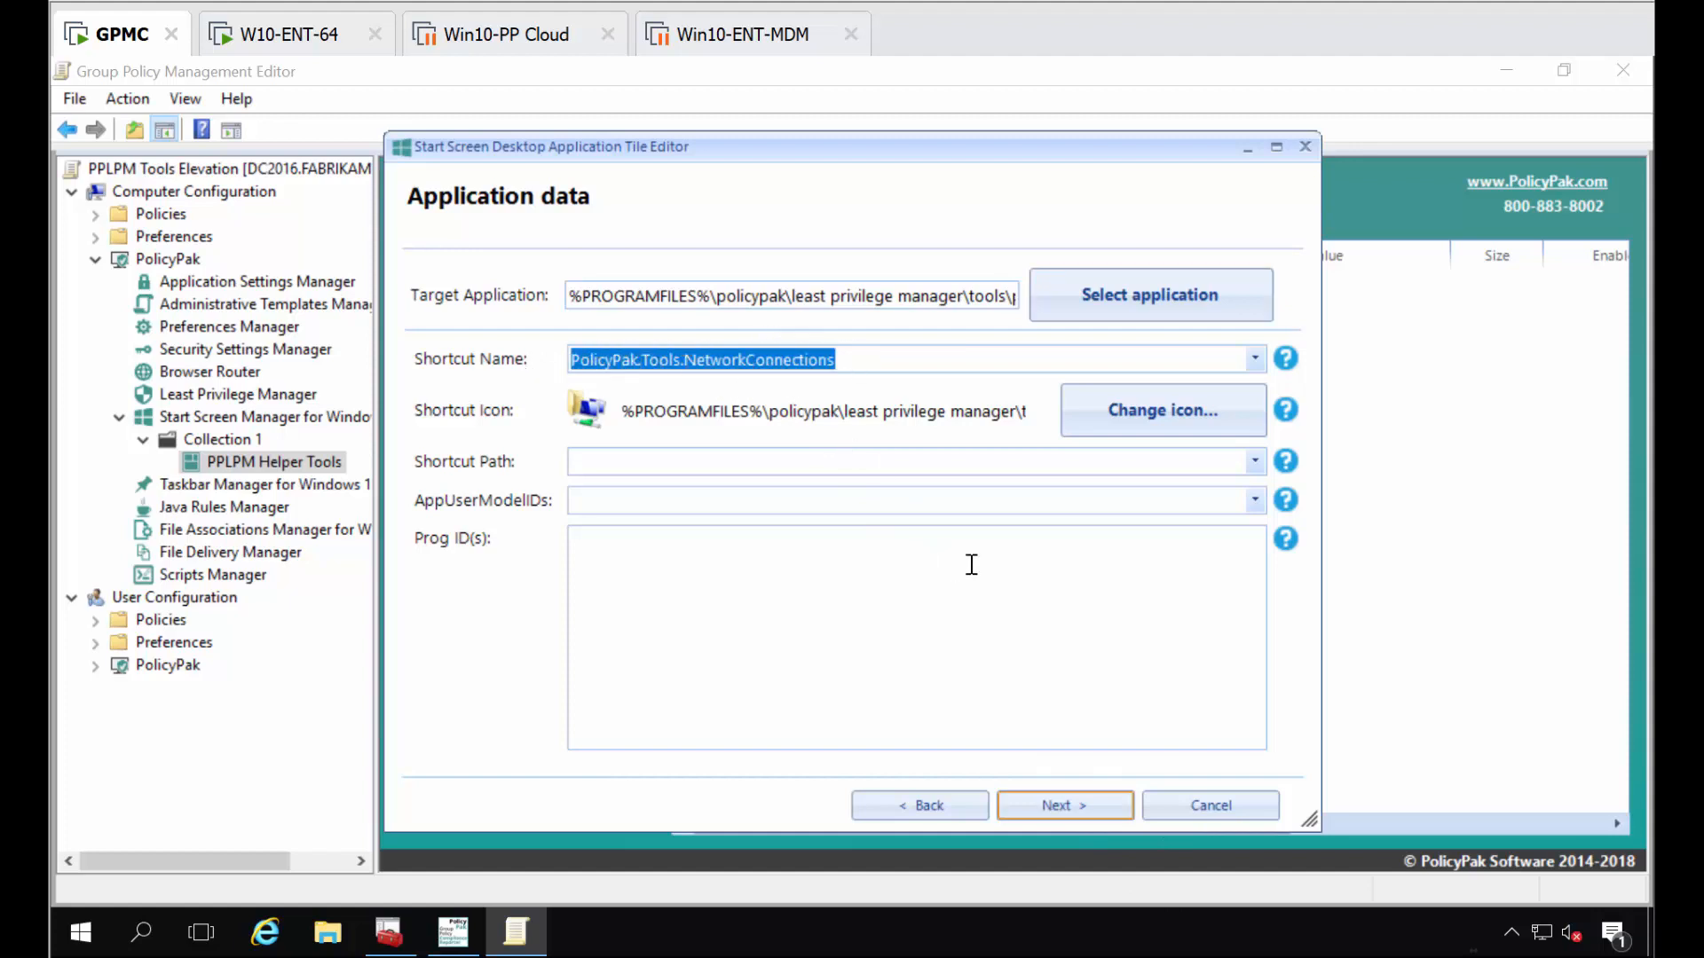
{"action": "type", "text": "Manage Your Net Card"}
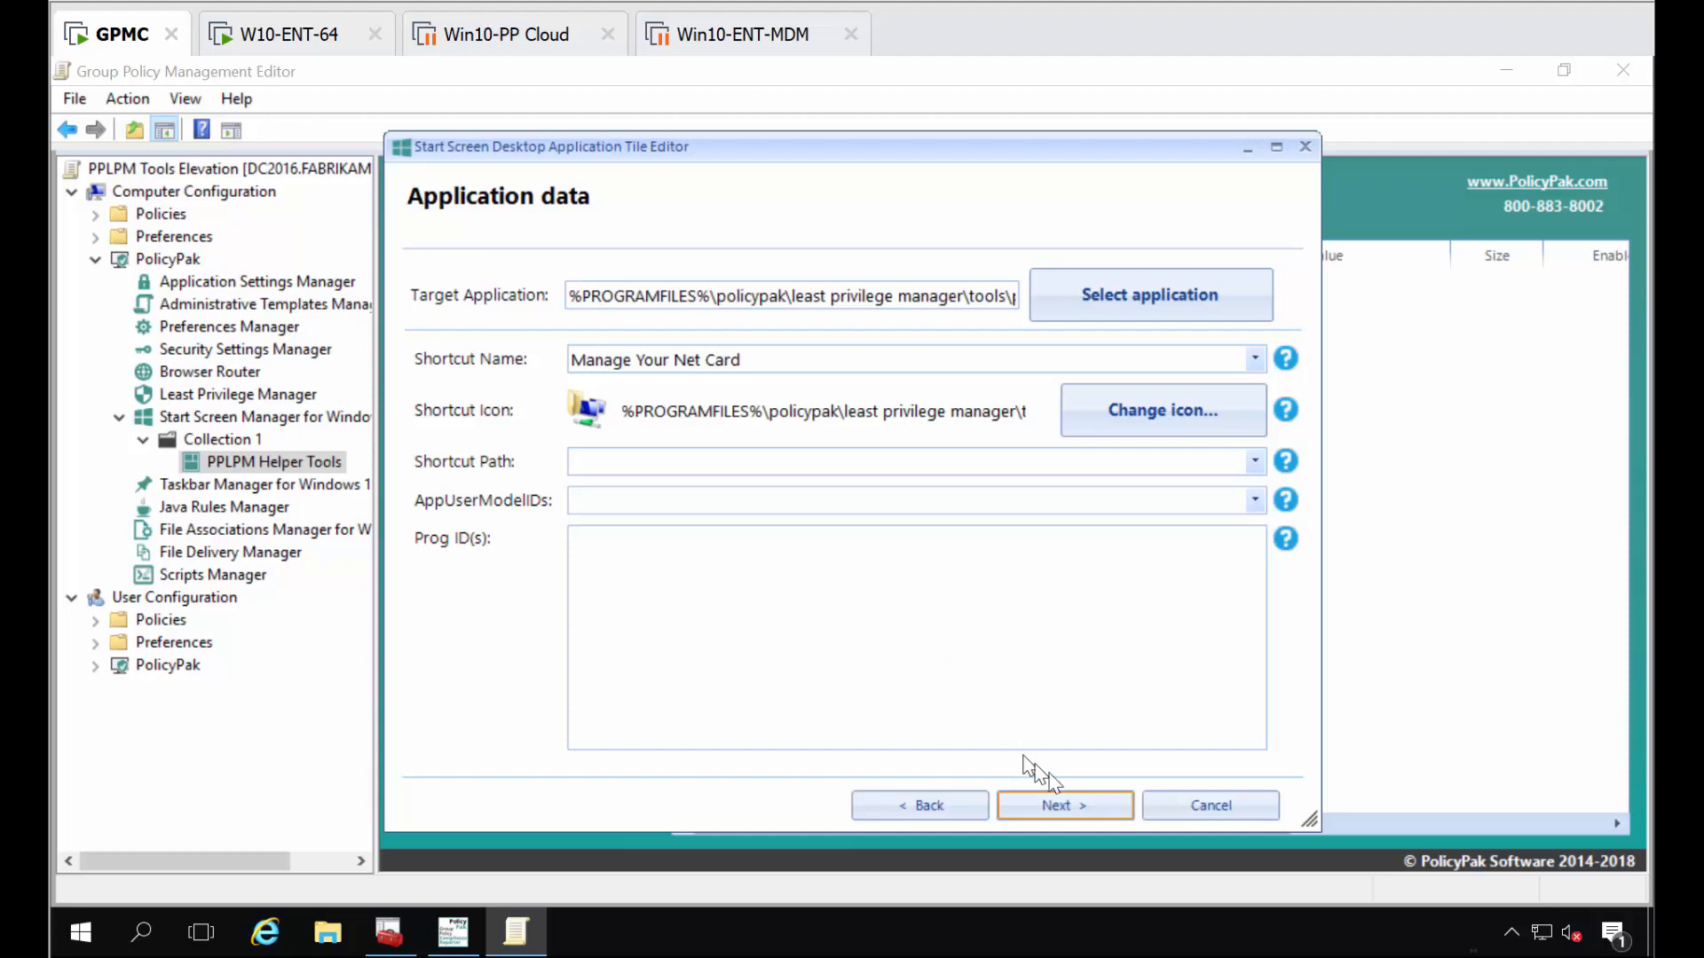
{"action": "left_click", "coordinate": [1065, 805]}
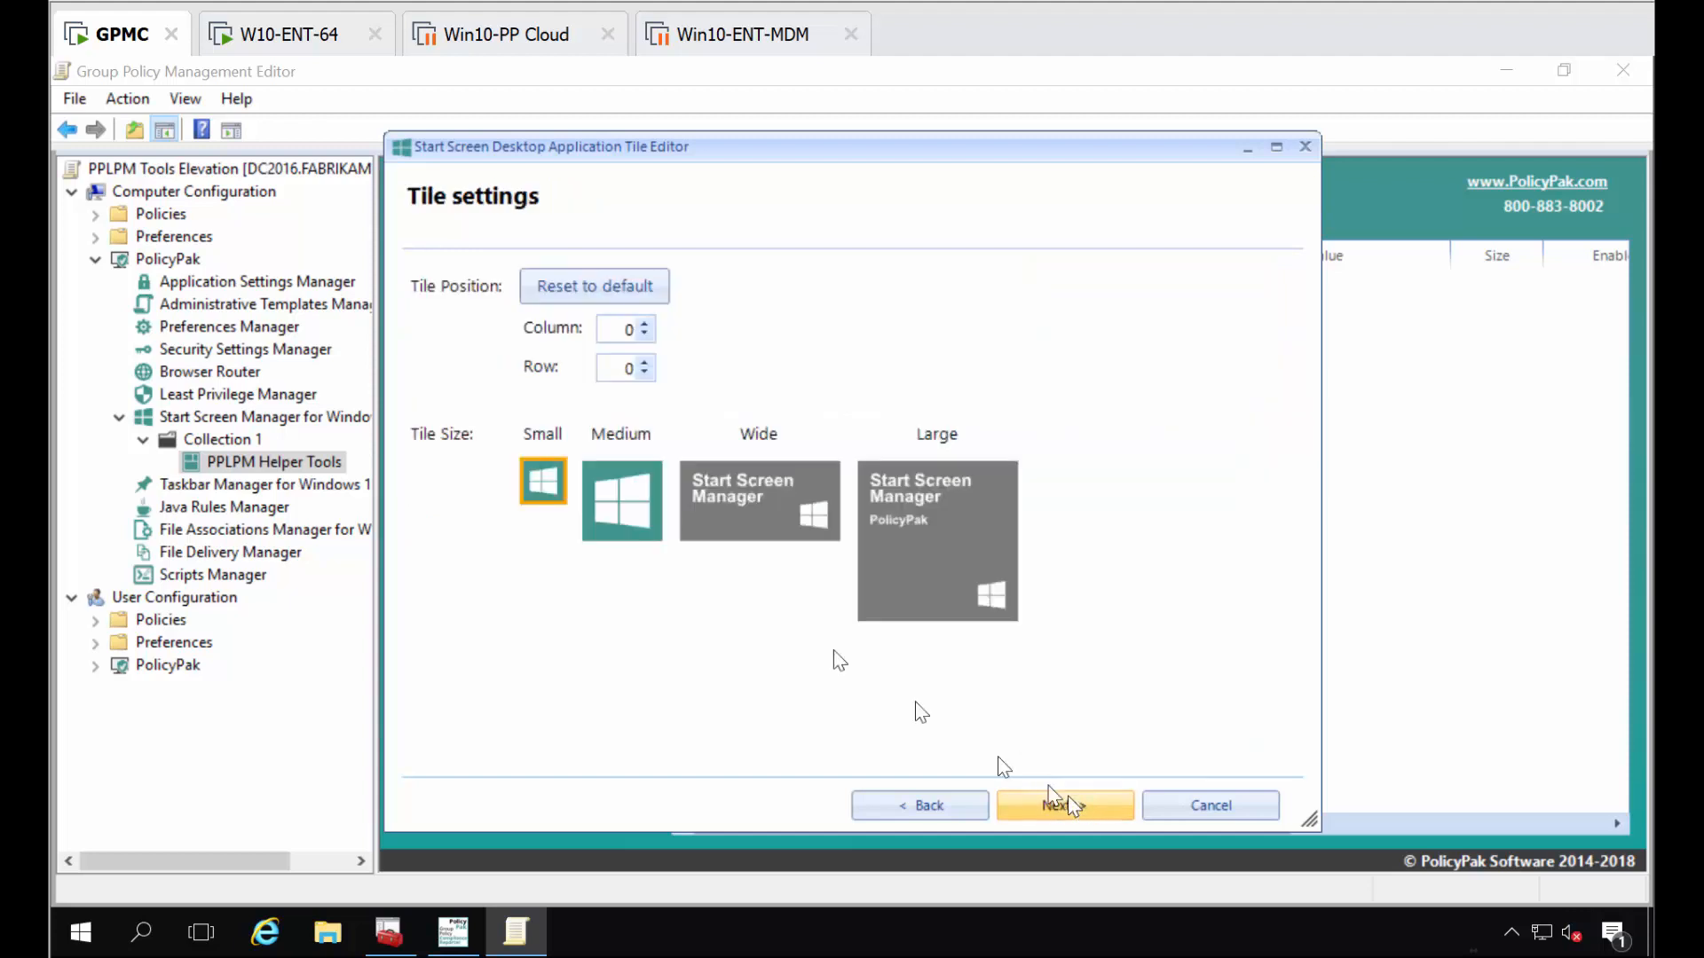
{"action": "left_click", "coordinate": [626, 522]}
{"action": "left_click", "coordinate": [1072, 816]}
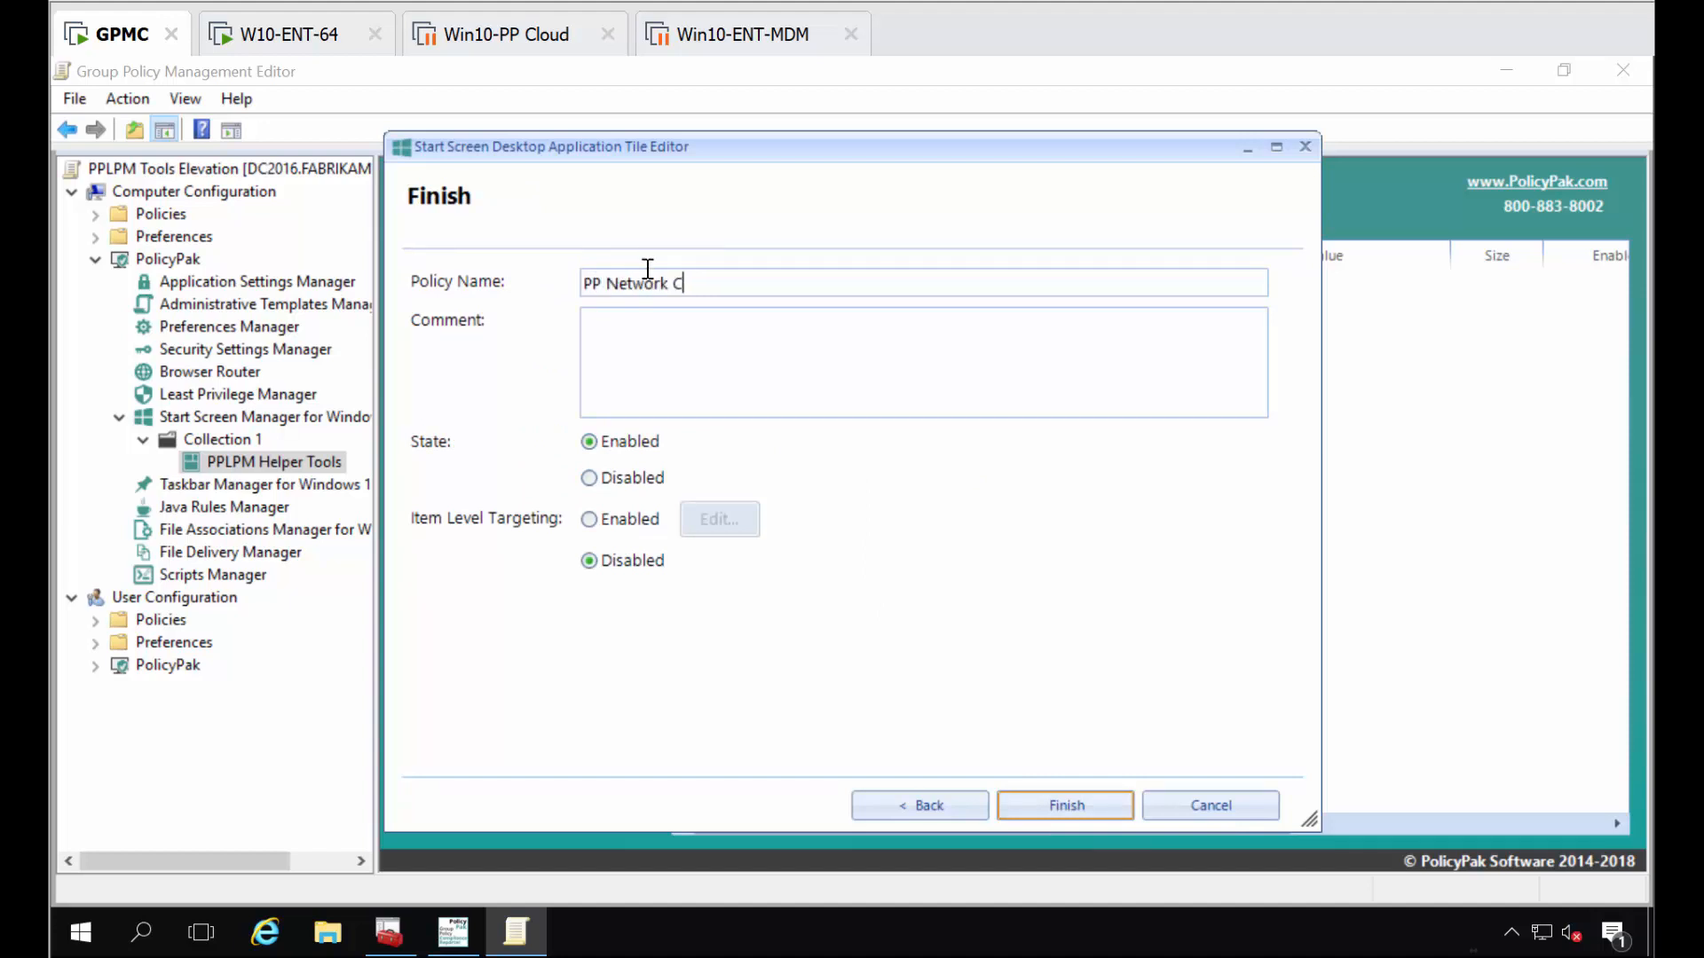
{"action": "key", "text": "Return"}
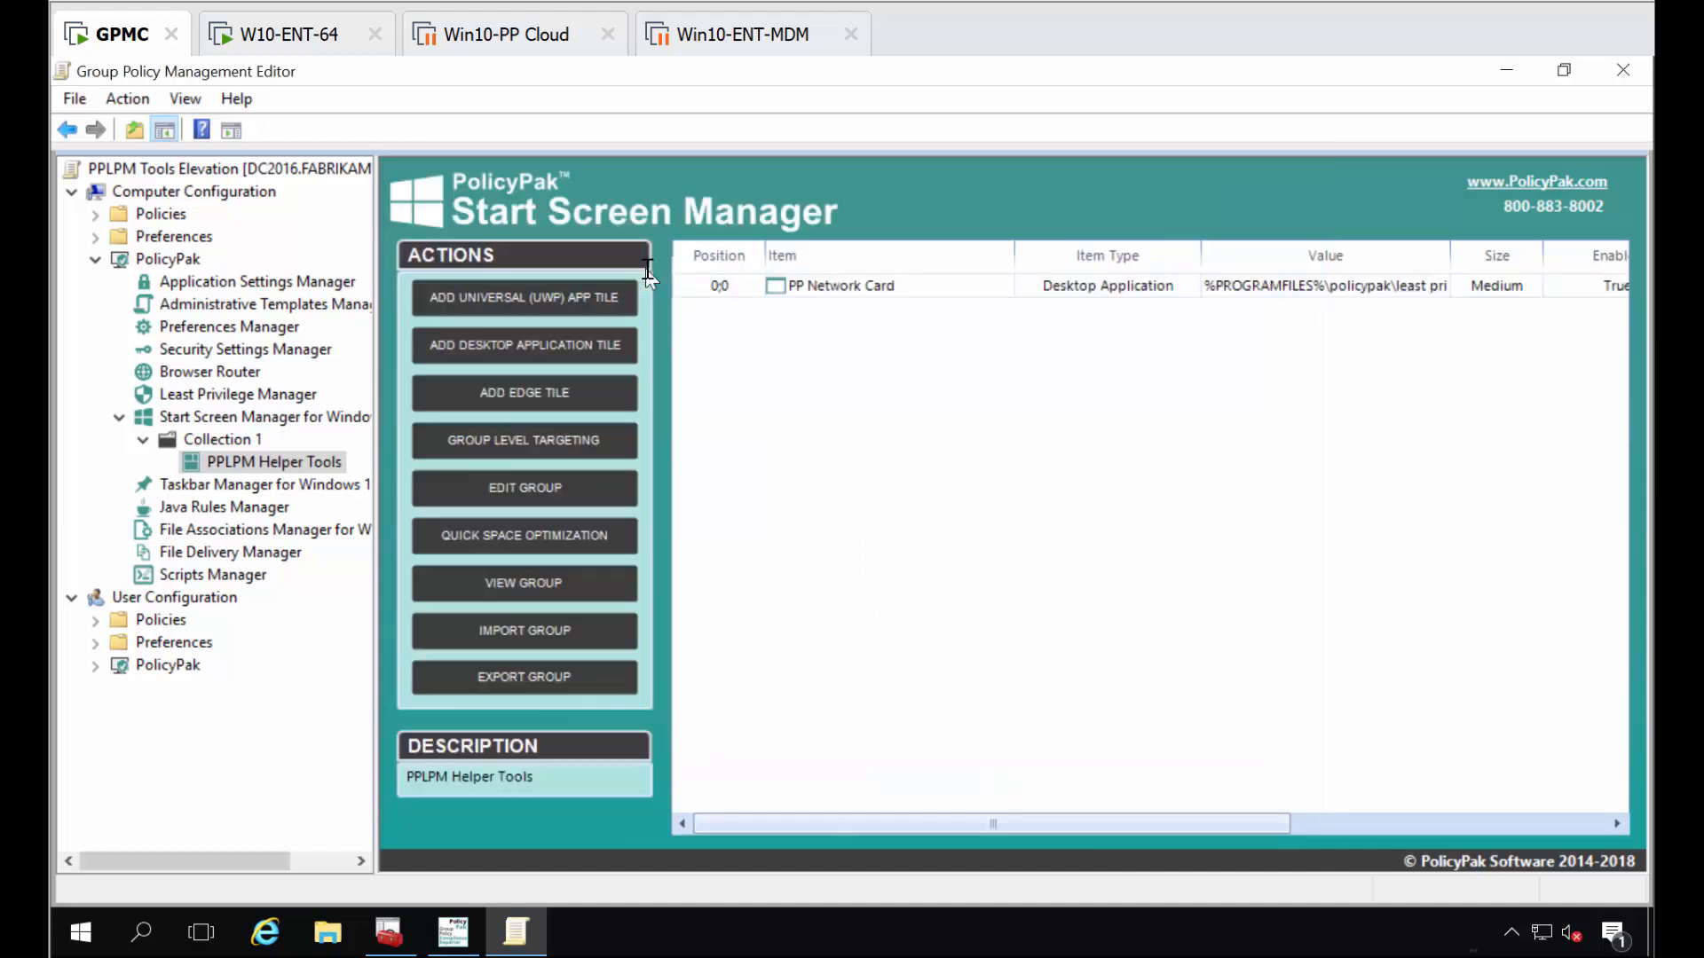
- In the PPLPM Helper Tools group, start another custom desktop application tile with PolicyPak.Tools.Printers as its target
{"action": "right_click", "coordinate": [757, 391]}
{"action": "mouse_move", "coordinate": [790, 402]}
{"action": "left_click", "coordinate": [1125, 440]}
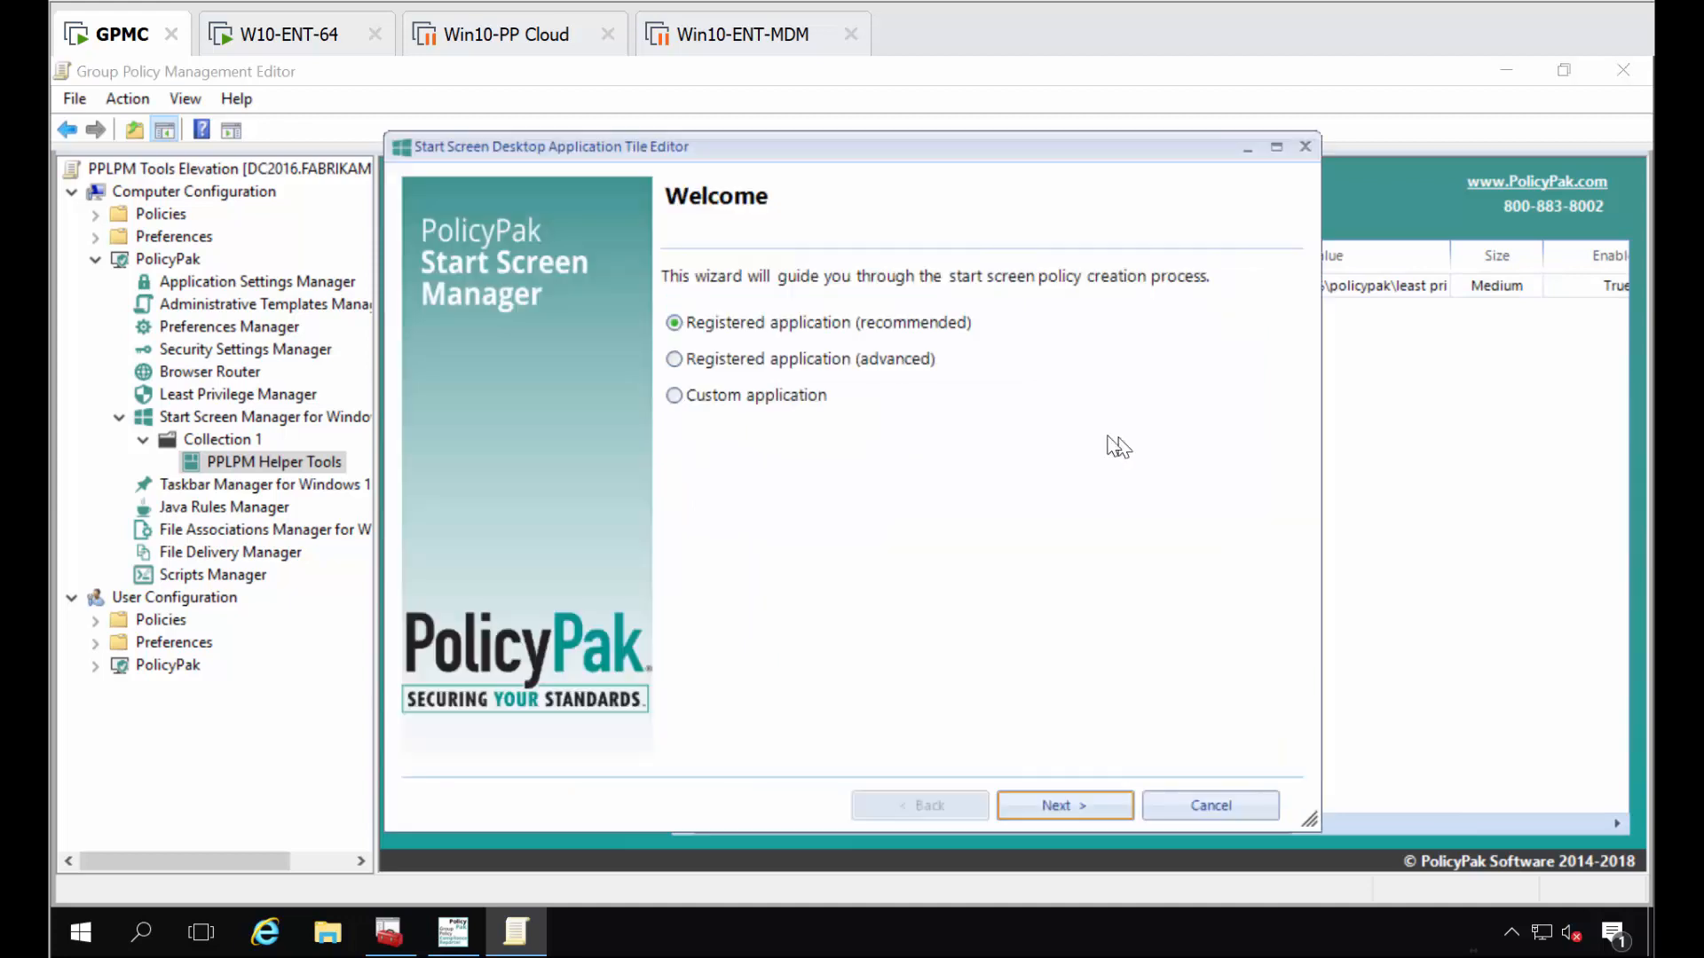
{"action": "key", "text": "Return"}
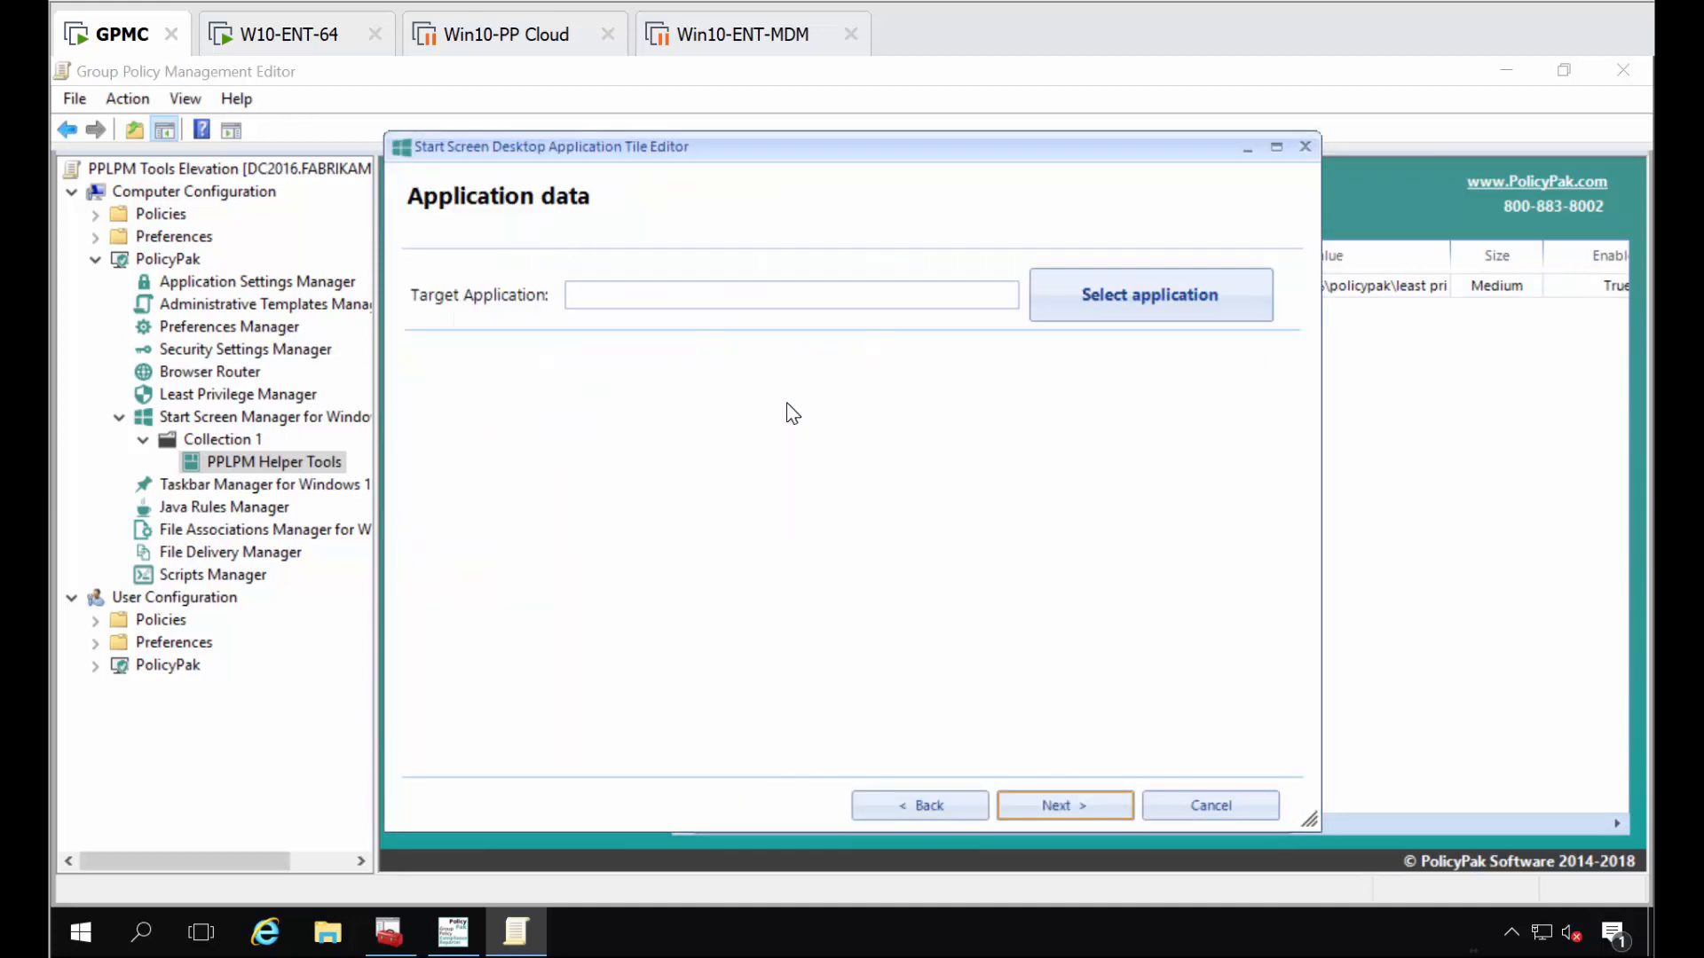
{"action": "left_click", "coordinate": [1184, 304]}
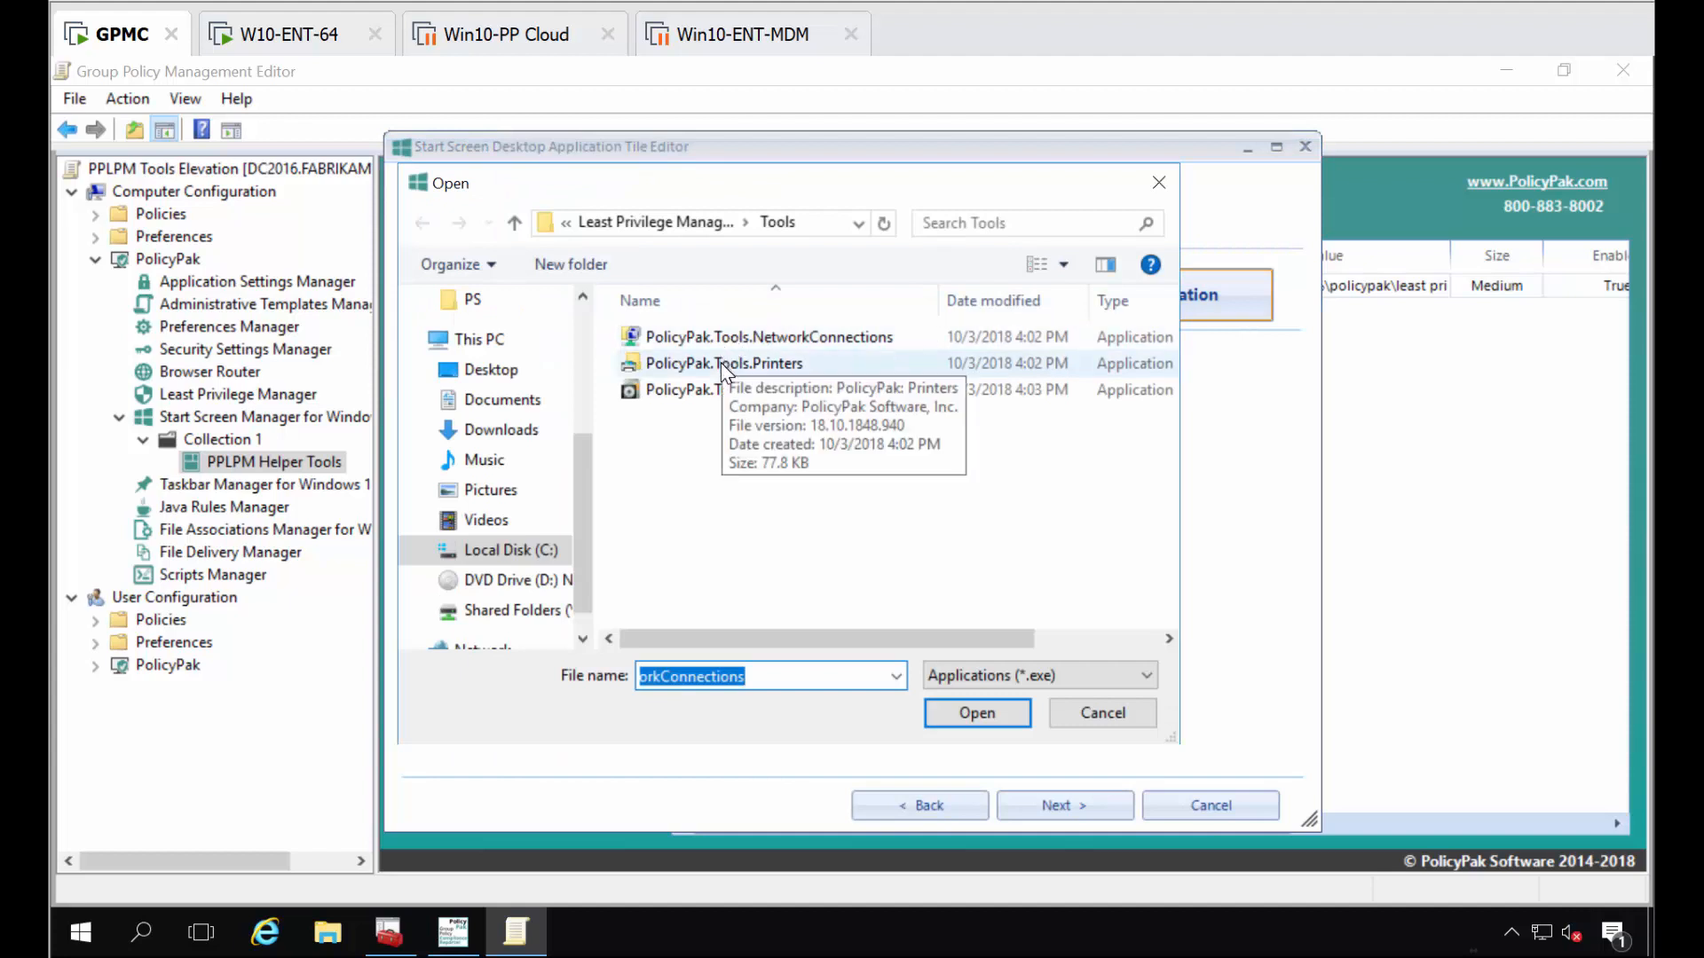
{"action": "left_click", "coordinate": [721, 363]}
{"action": "double_click", "coordinate": [721, 364]}
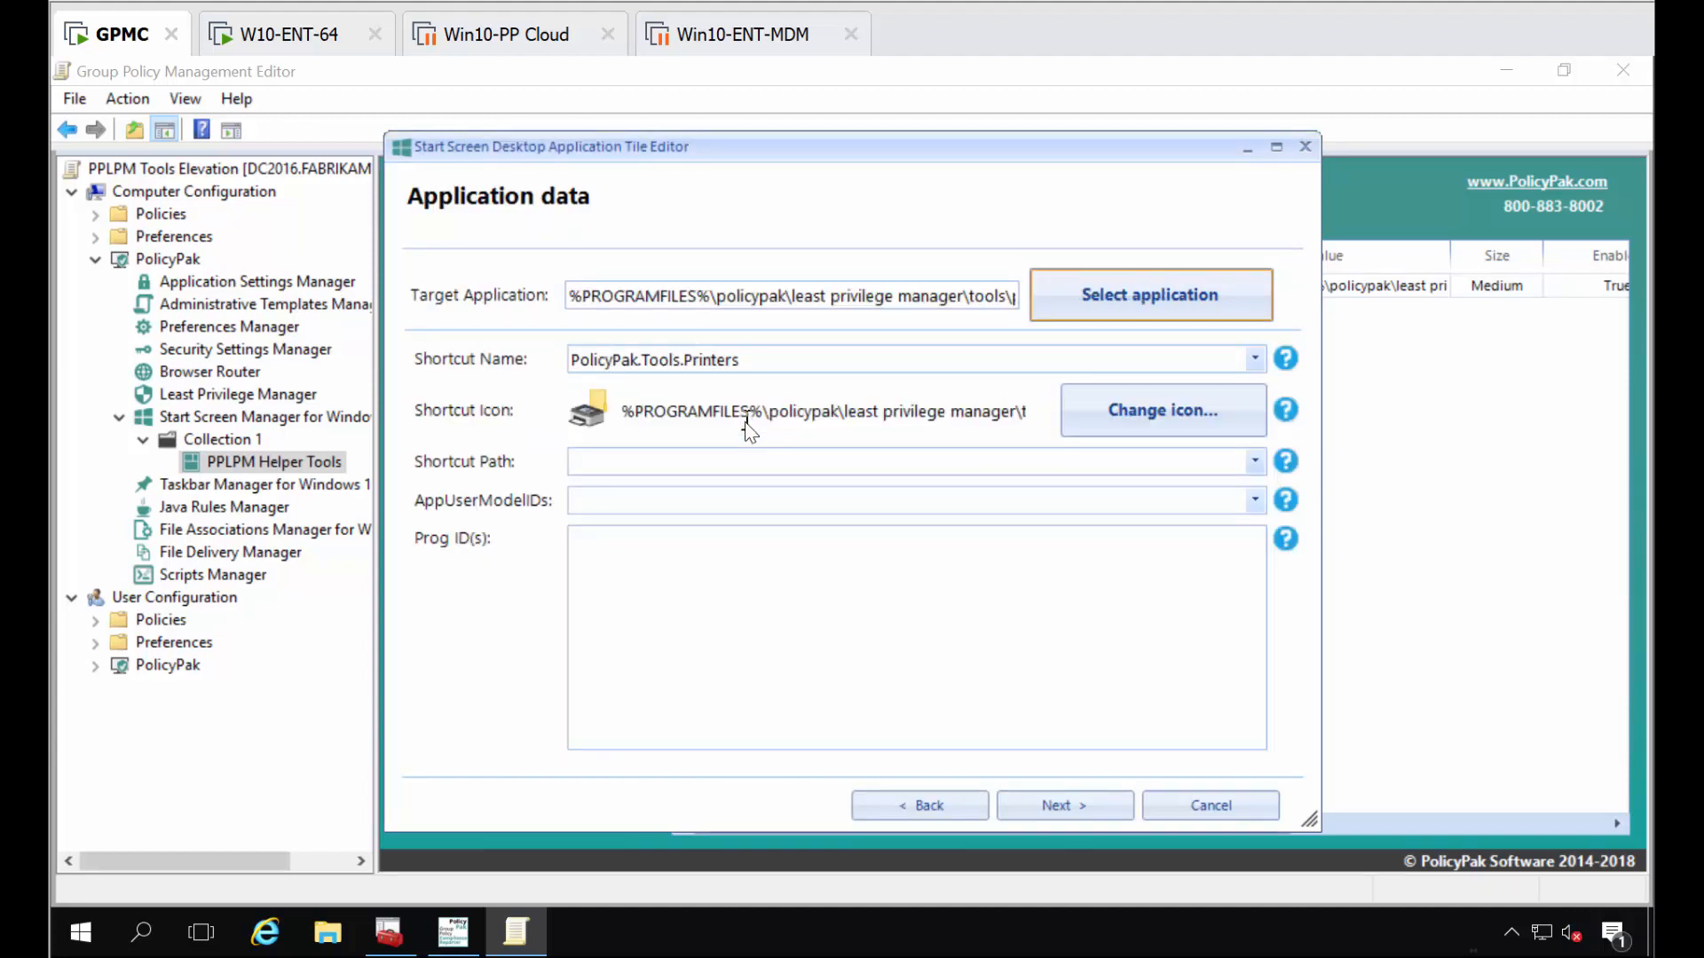
- Name the printers tile's shortcut Manage Your Printers, choose the Medium size, and finish with the policy name PP Printers
{"action": "left_click_drag", "start_coordinate": [792, 366], "coordinate": [483, 346]}
{"action": "type", "text": "Manage Your"}
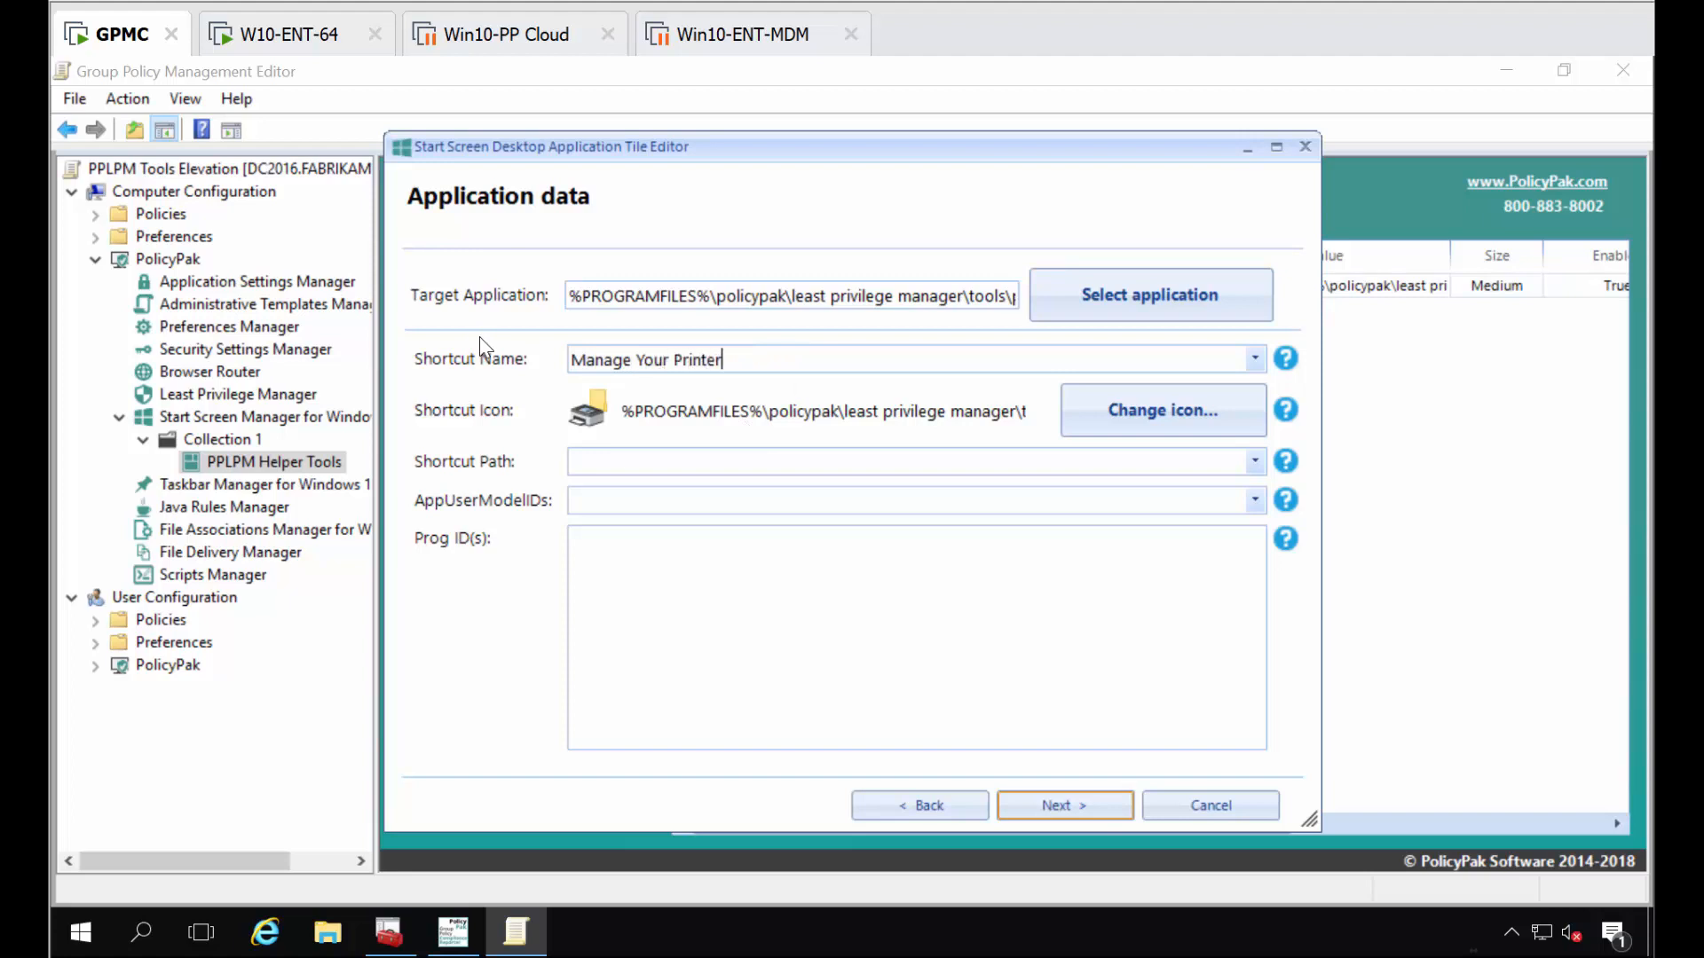
{"action": "left_click", "coordinate": [1071, 817]}
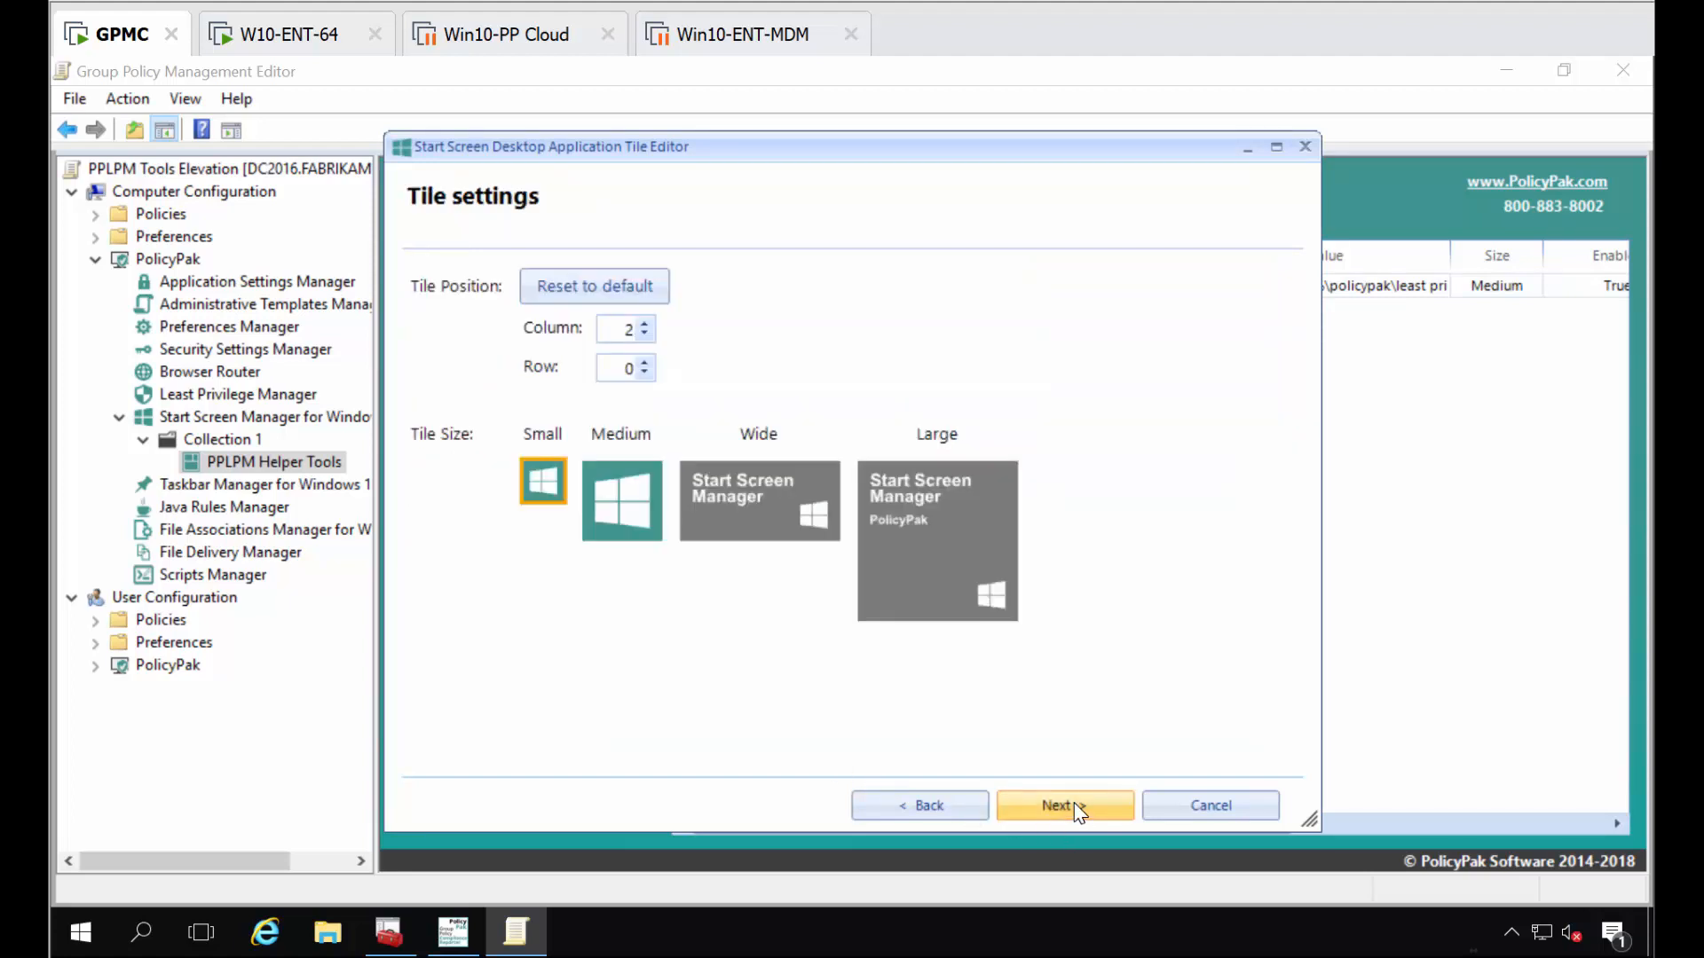
{"action": "left_click", "coordinate": [621, 500]}
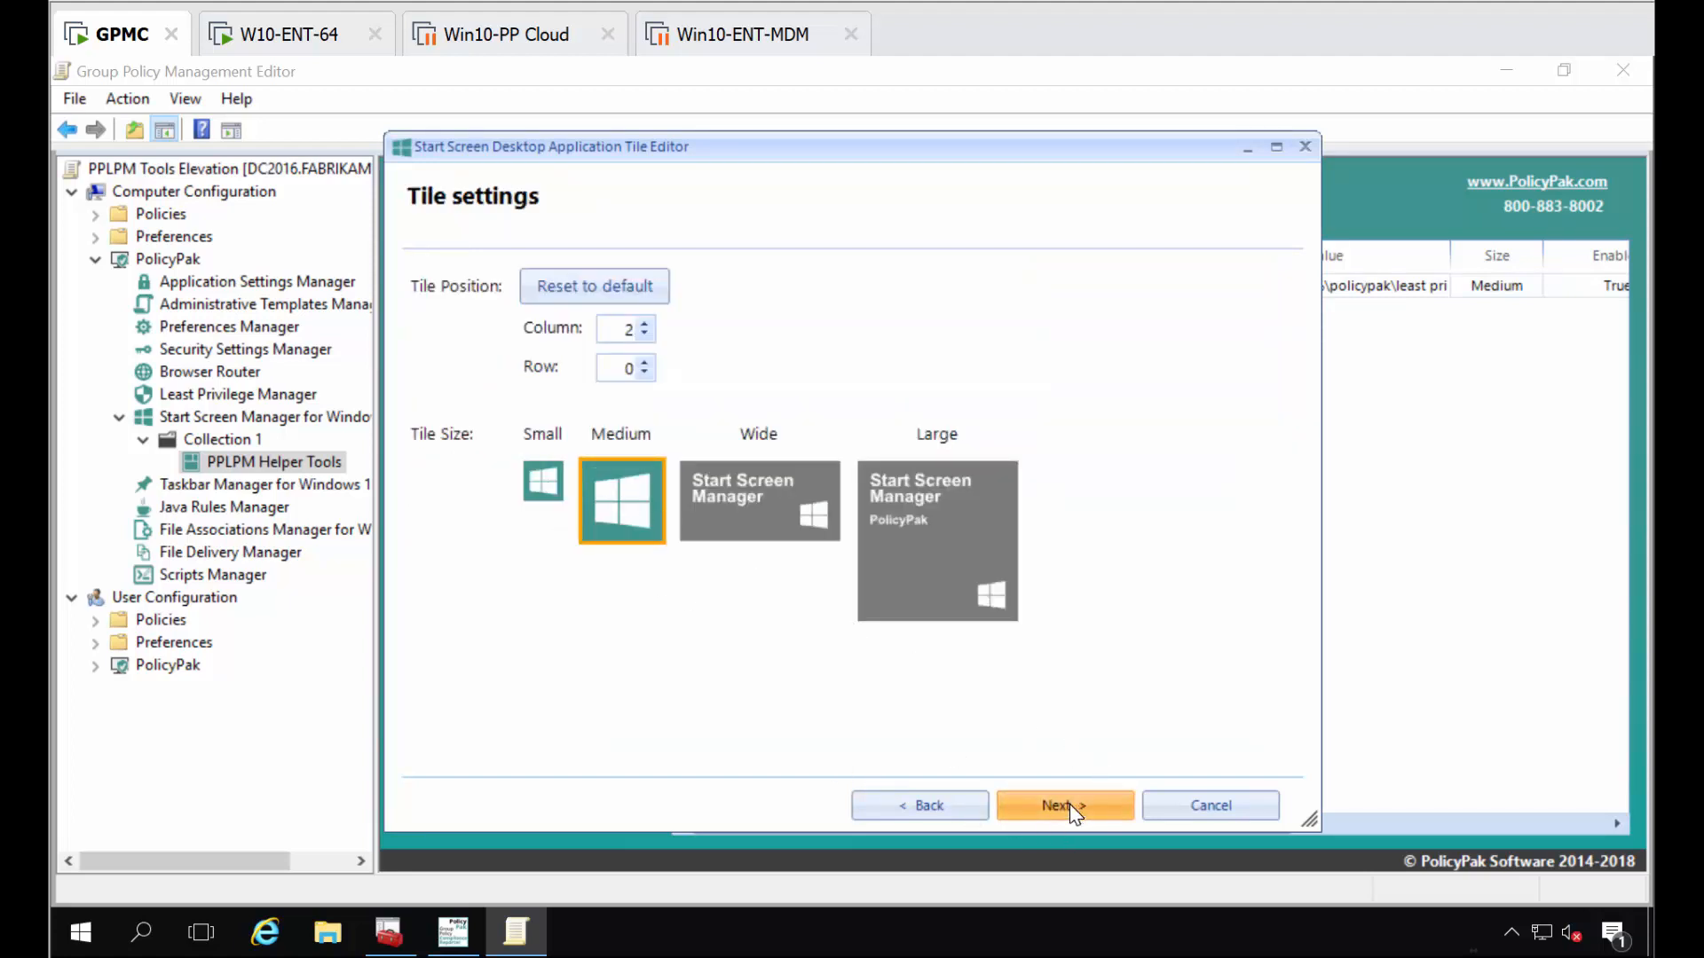
{"action": "left_click", "coordinate": [1069, 804]}
{"action": "type", "text": "PP"}
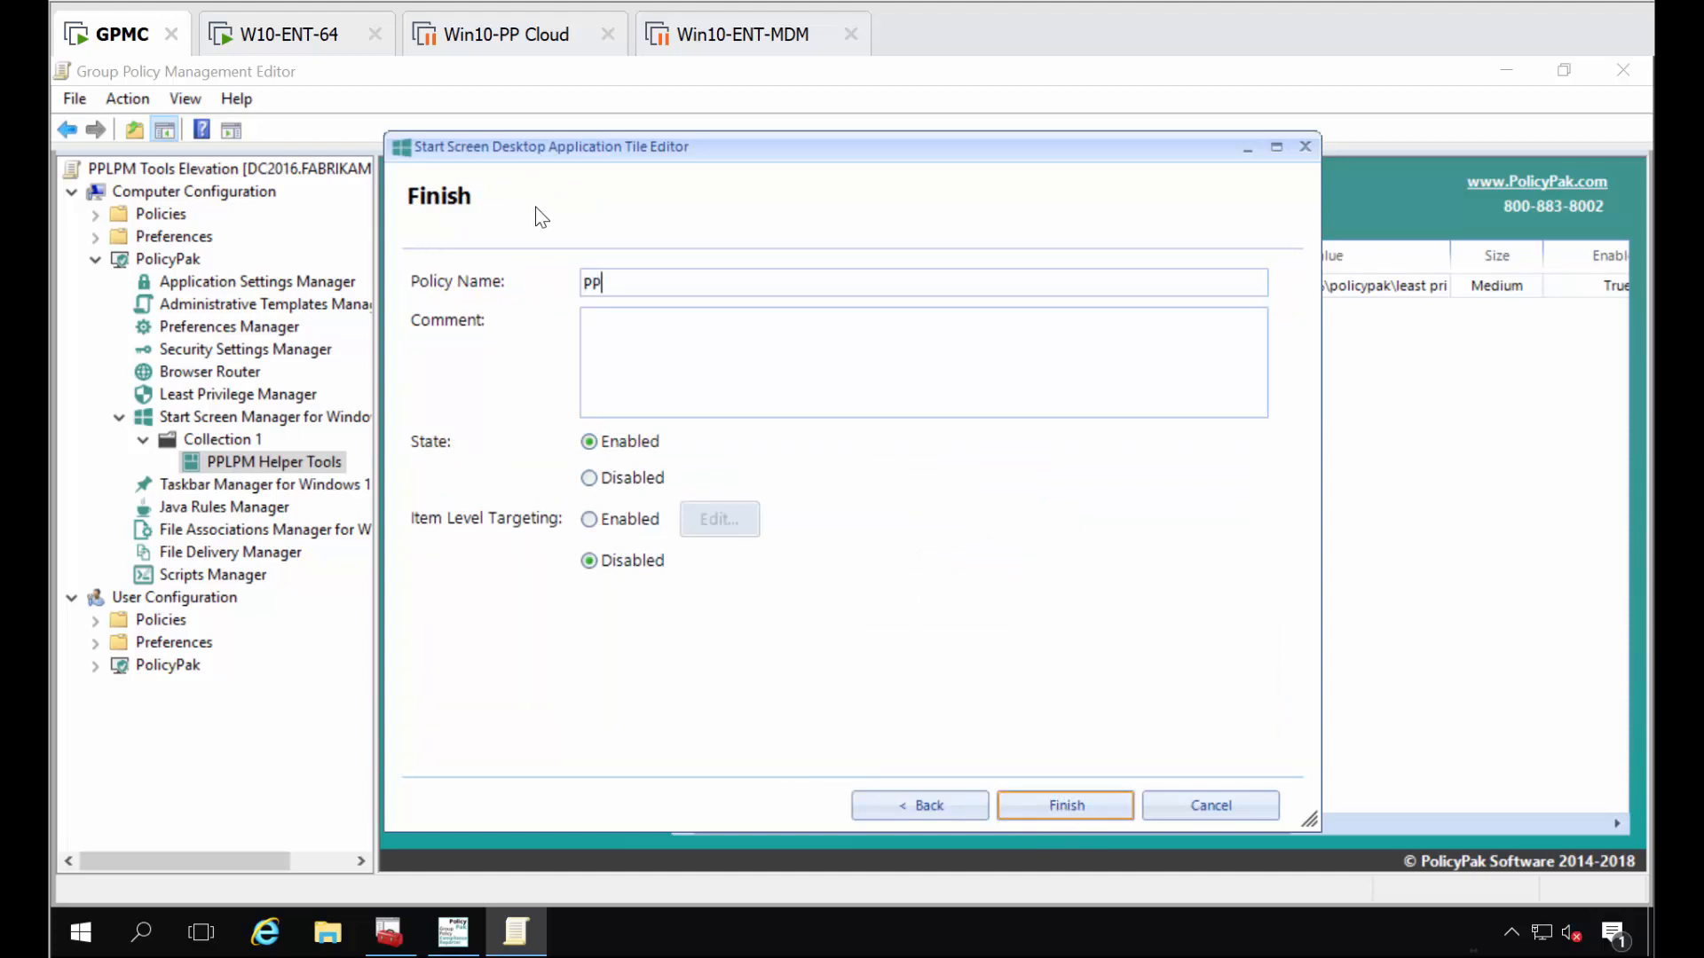
{"action": "type", "text": " Printers"}
{"action": "key", "text": "Return"}
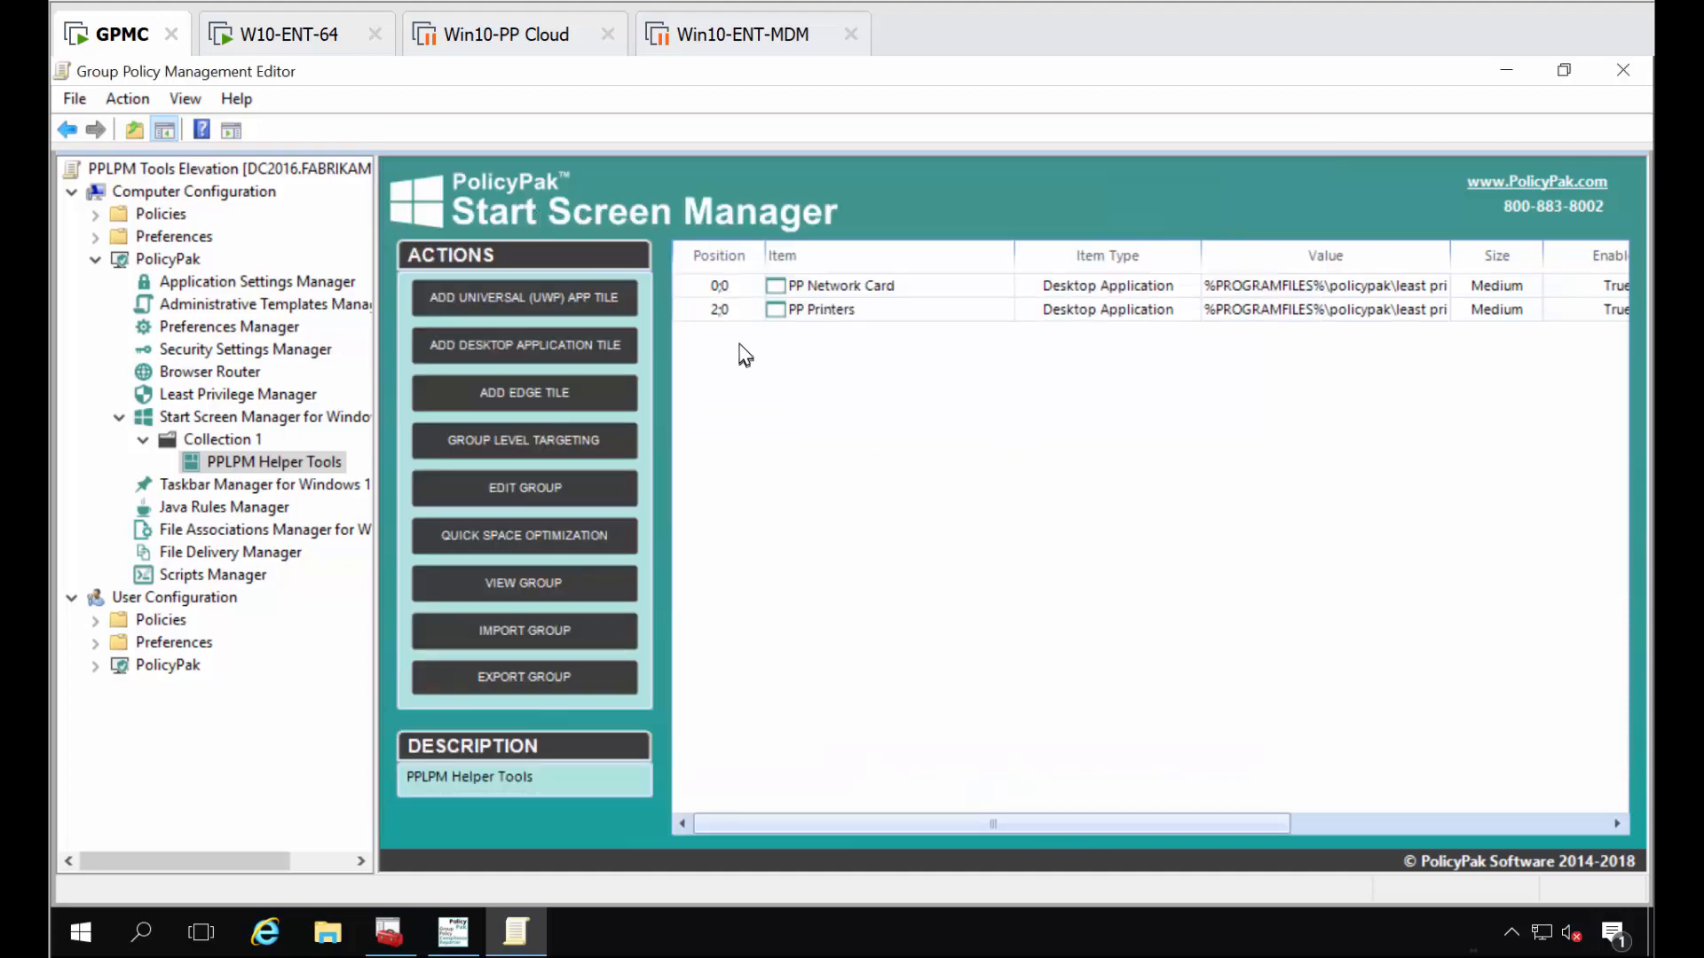
- Start a third custom desktop application tile in the group with PolicyPak.Tools.Programs as its target
{"action": "right_click", "coordinate": [744, 355]}
{"action": "mouse_move", "coordinate": [799, 360]}
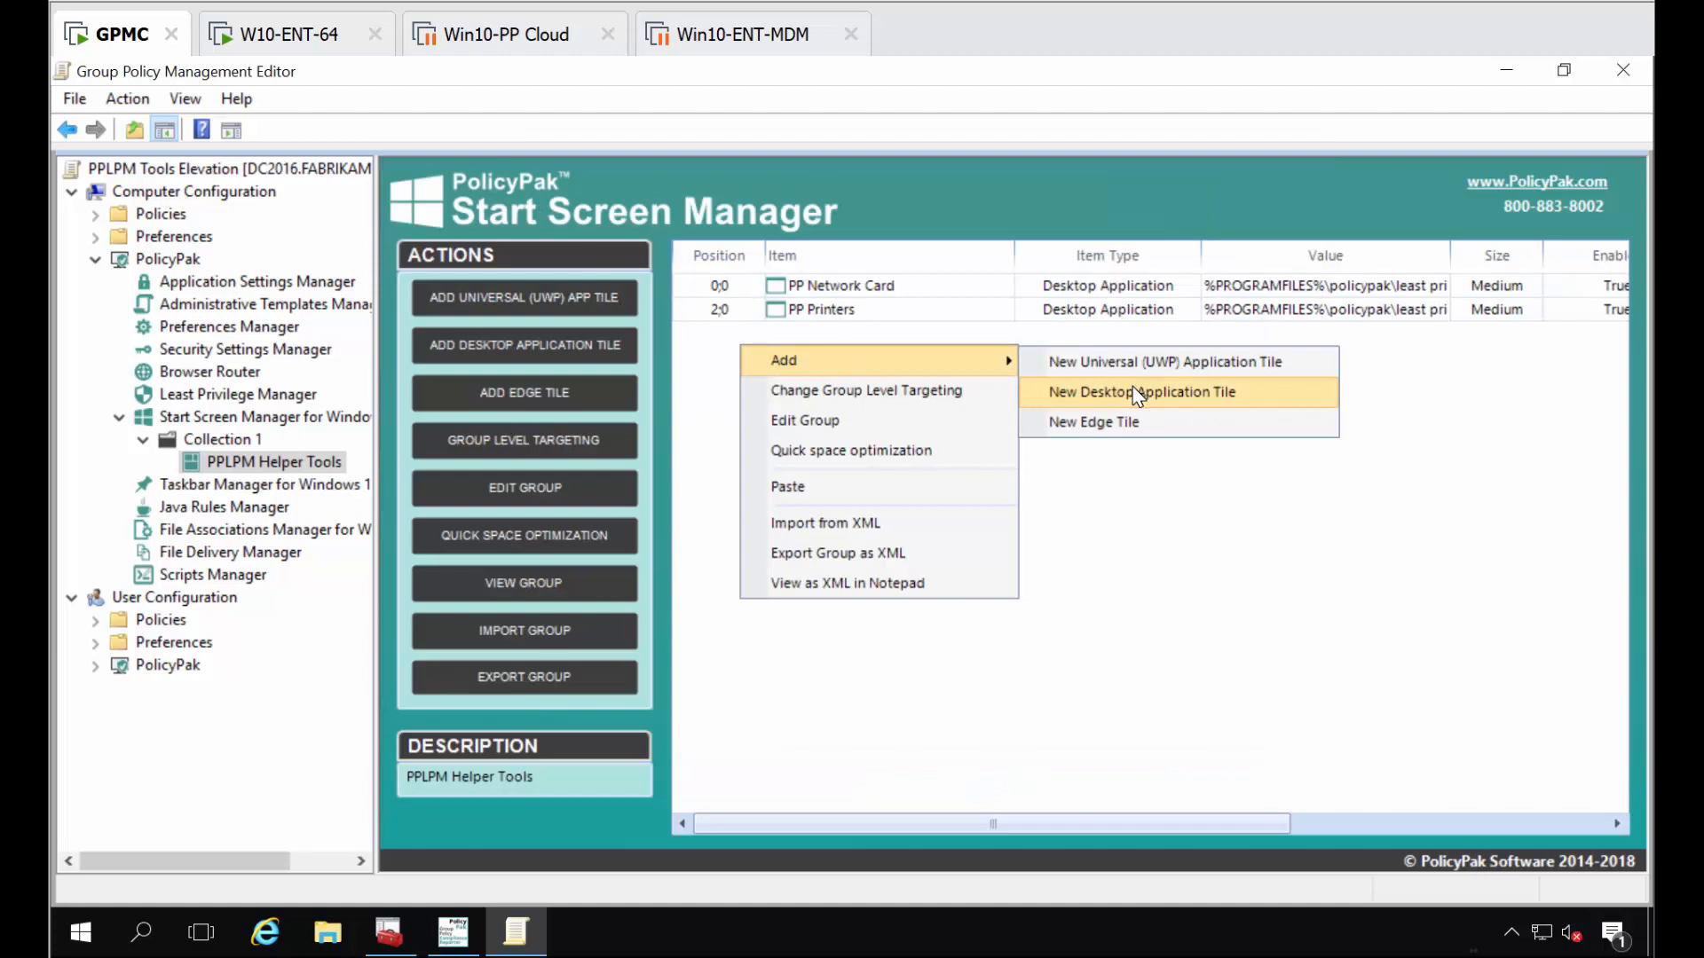
{"action": "left_click", "coordinate": [1144, 395]}
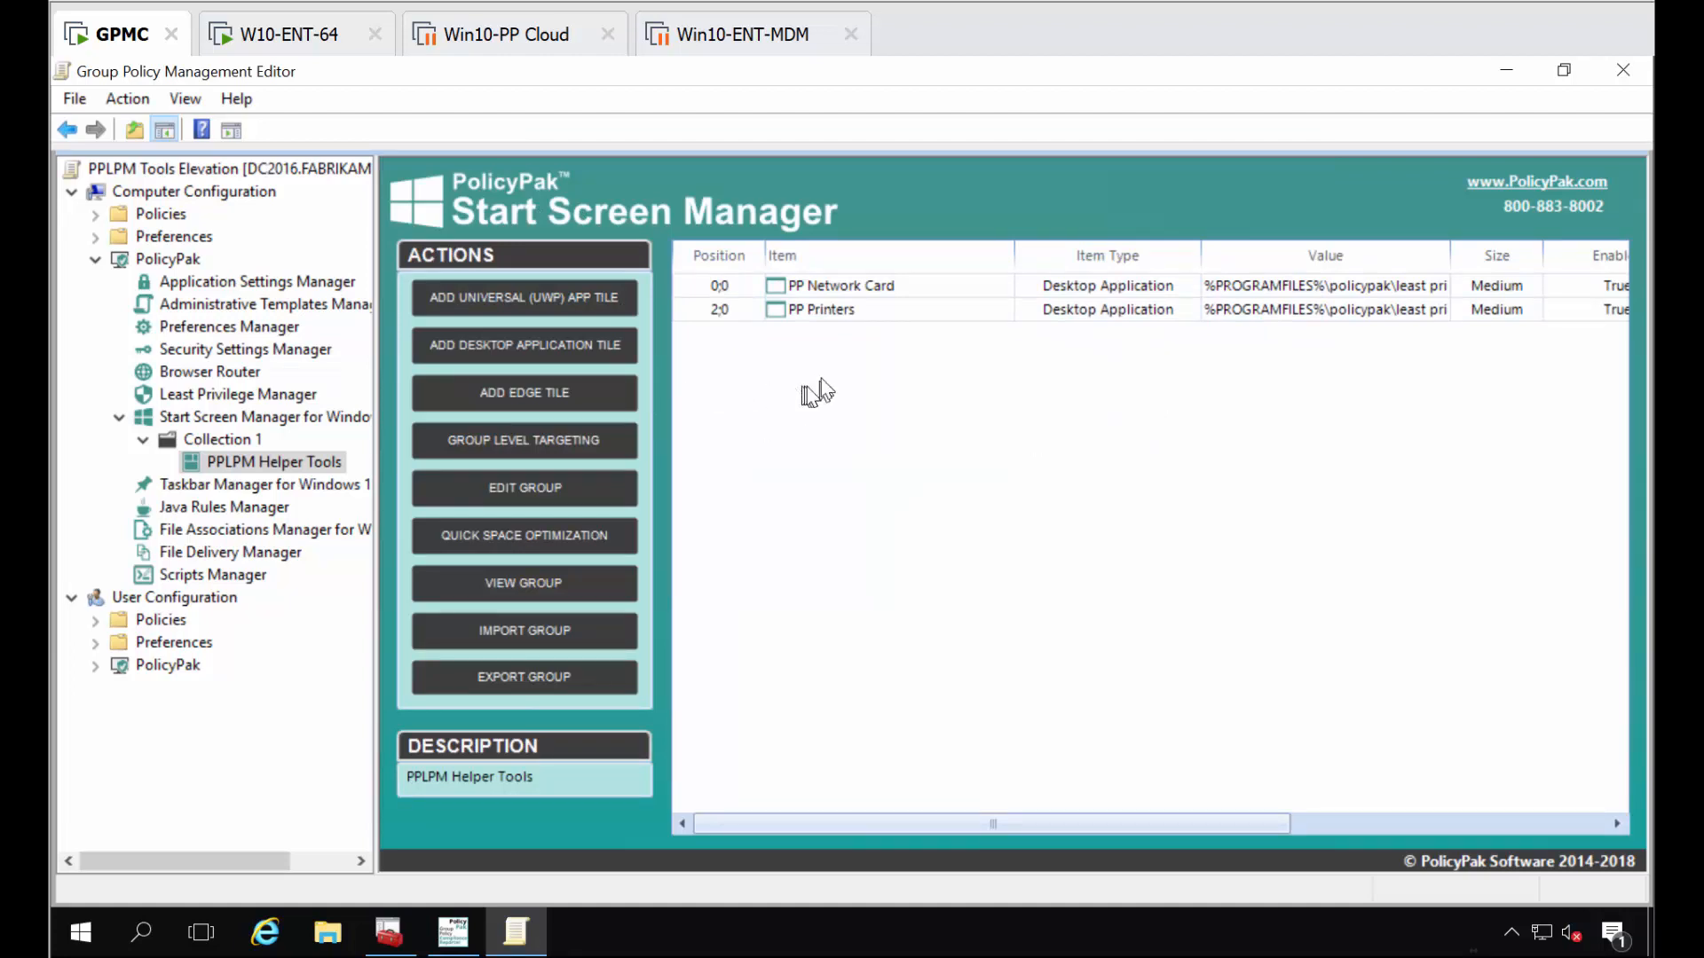
{"action": "right_click", "coordinate": [763, 366]}
{"action": "mouse_move", "coordinate": [897, 381]}
{"action": "left_click", "coordinate": [1127, 410]}
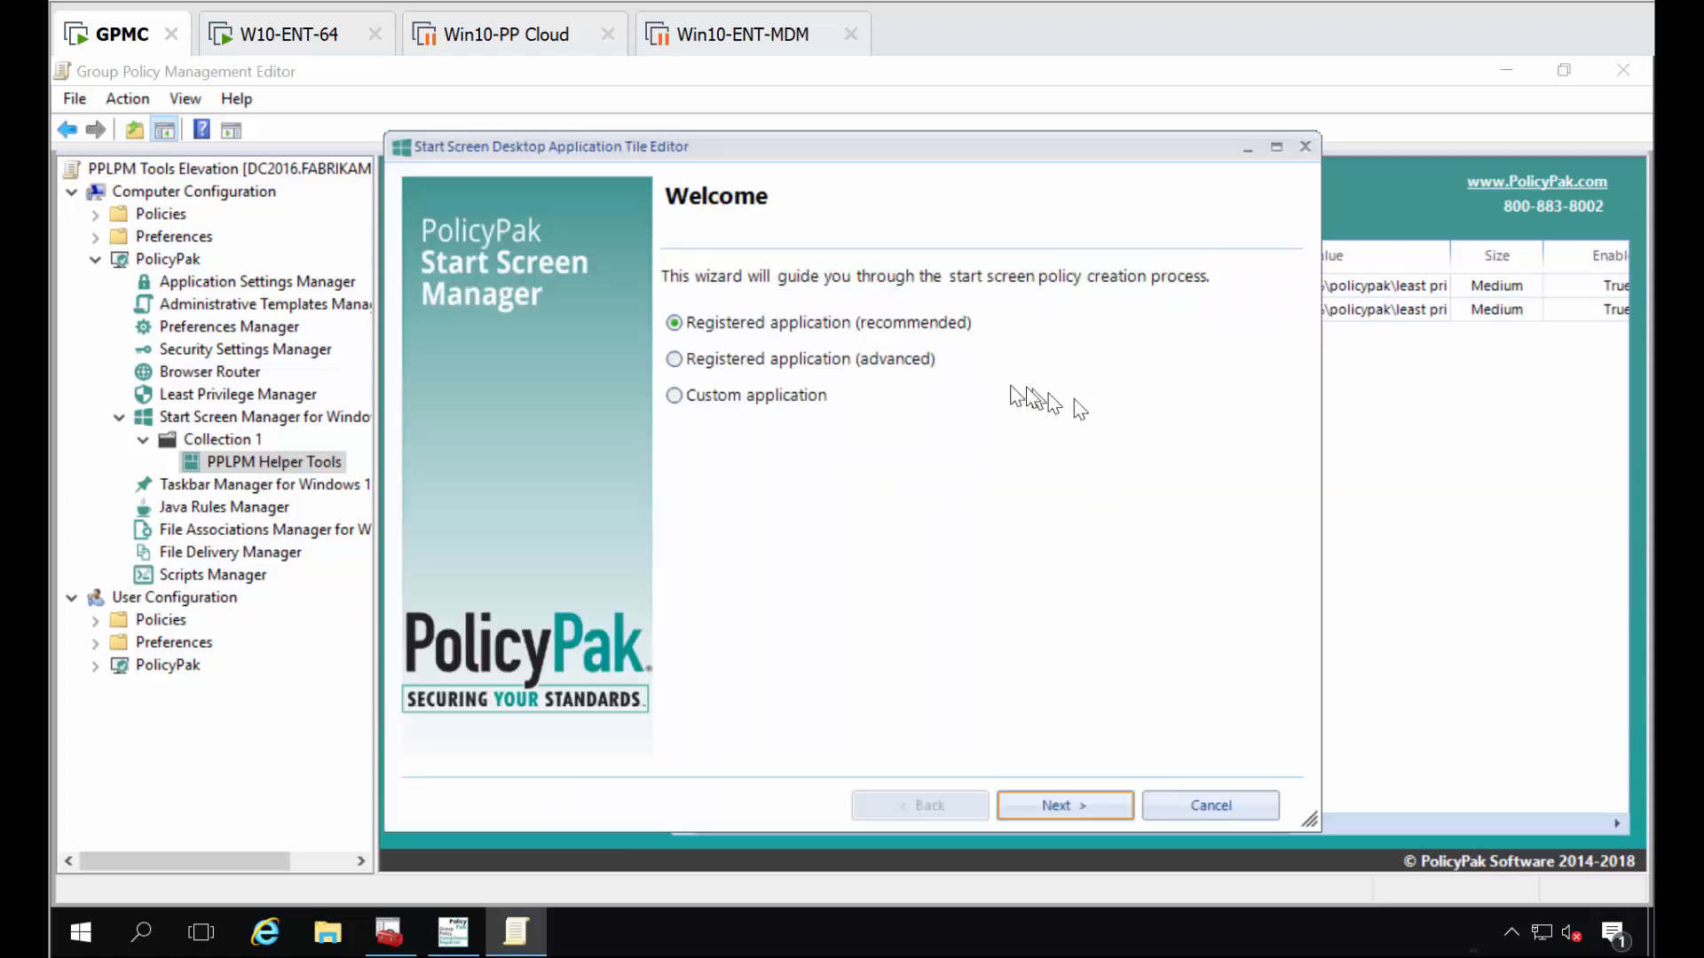
{"action": "left_click", "coordinate": [781, 401]}
{"action": "key", "text": "Return"}
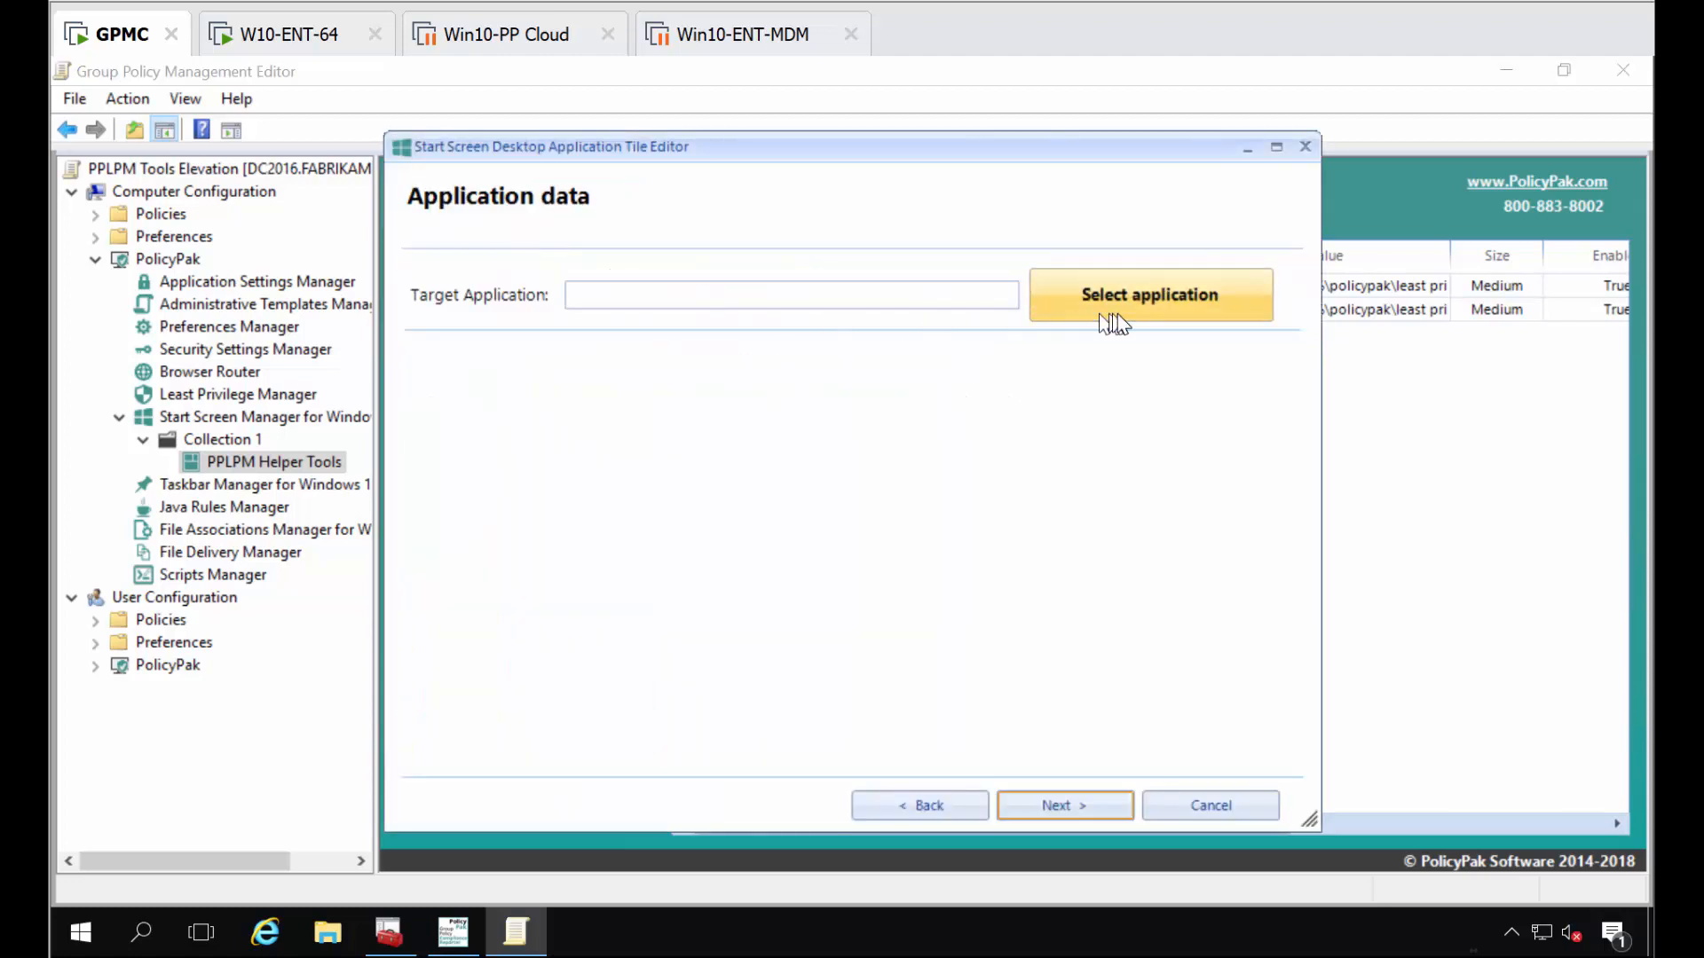
{"action": "left_click", "coordinate": [1105, 320]}
{"action": "double_click", "coordinate": [750, 390]}
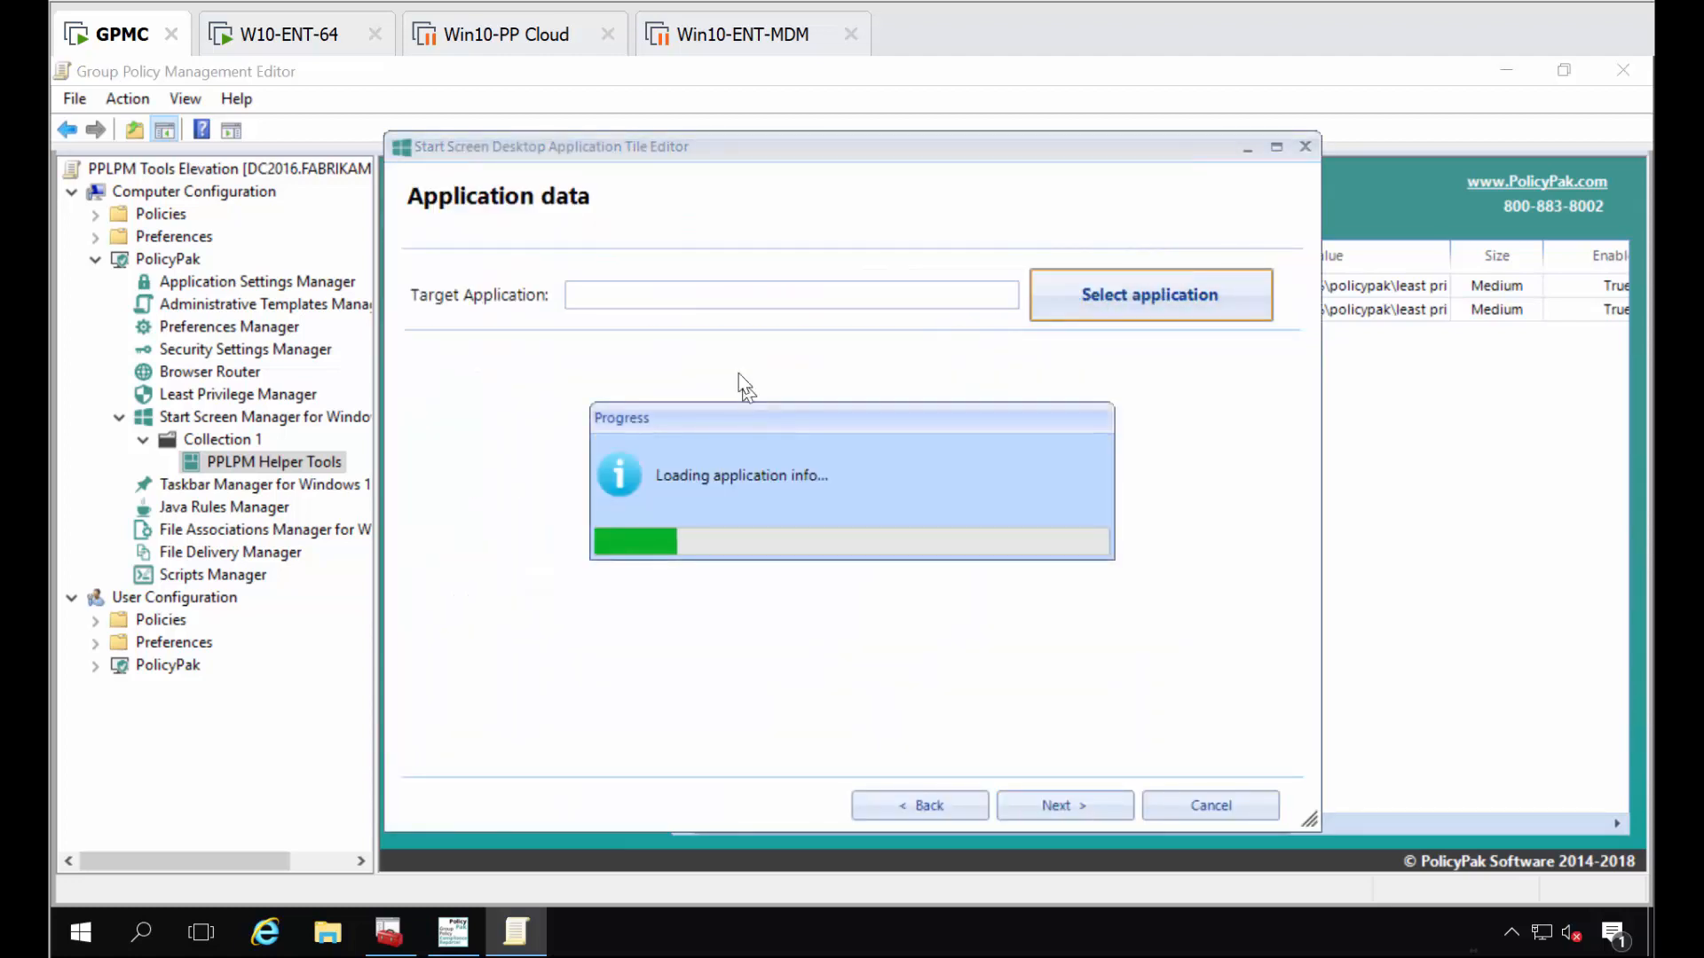
- Name the programs tile's shortcut Remove Some of your Apps, choose the Medium size, and finish with the policy name PP Remove apps
{"action": "double_click", "coordinate": [571, 360]}
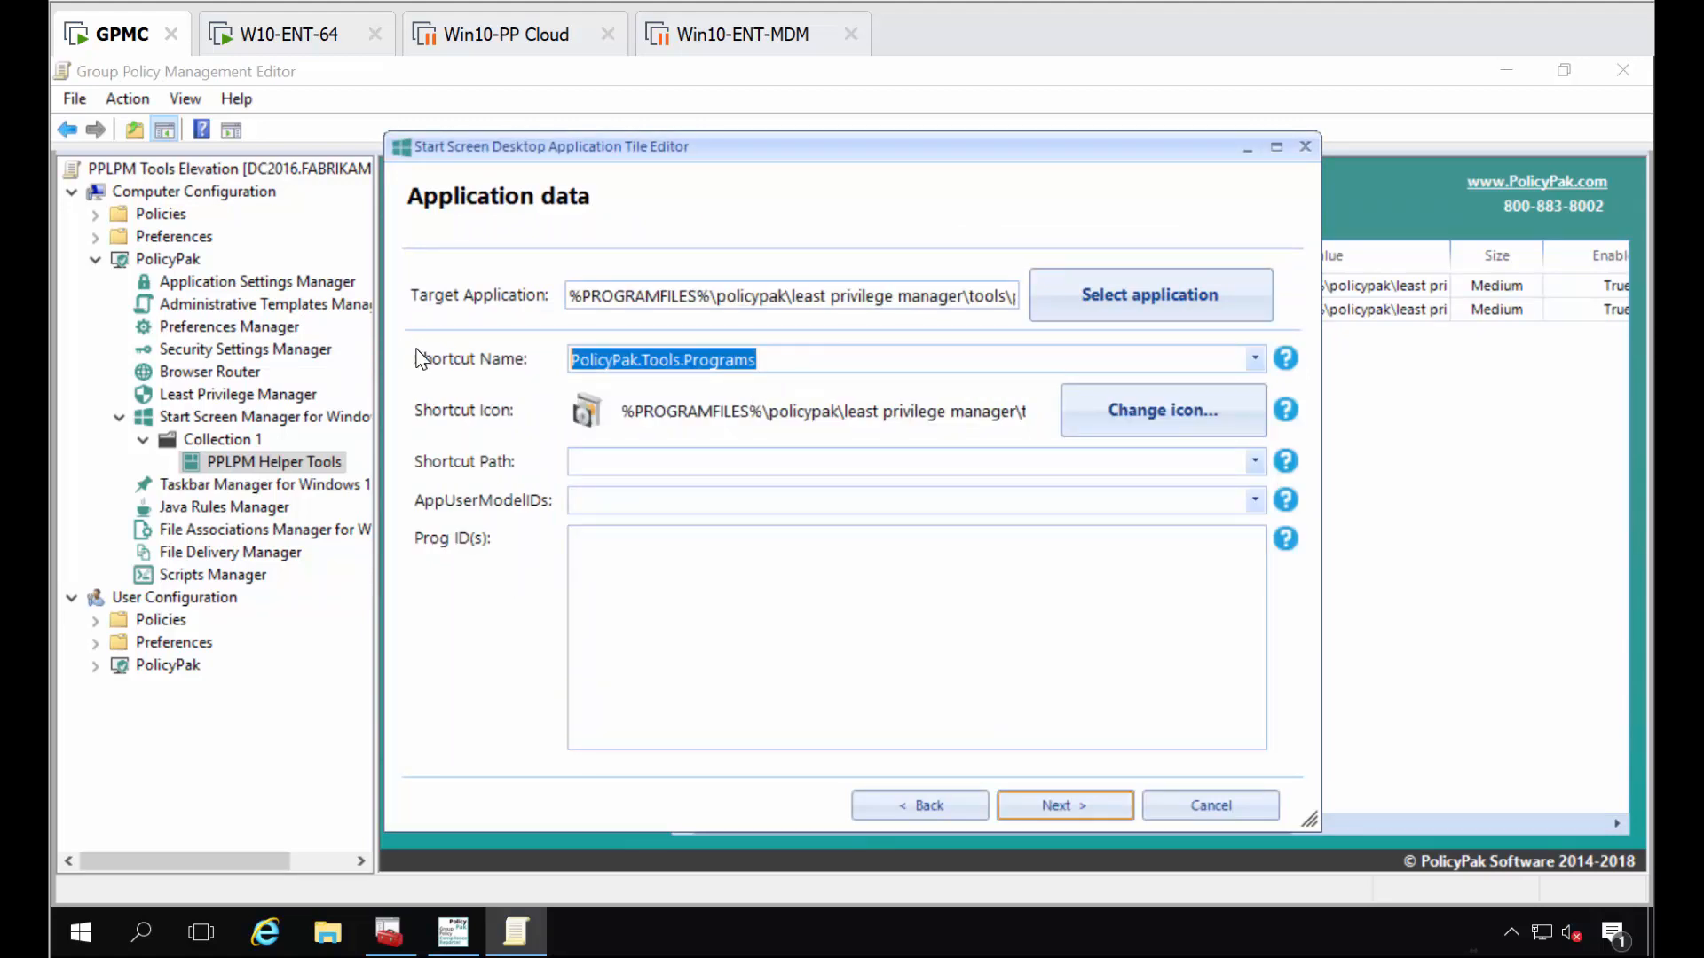
{"action": "type", "text": "M"}
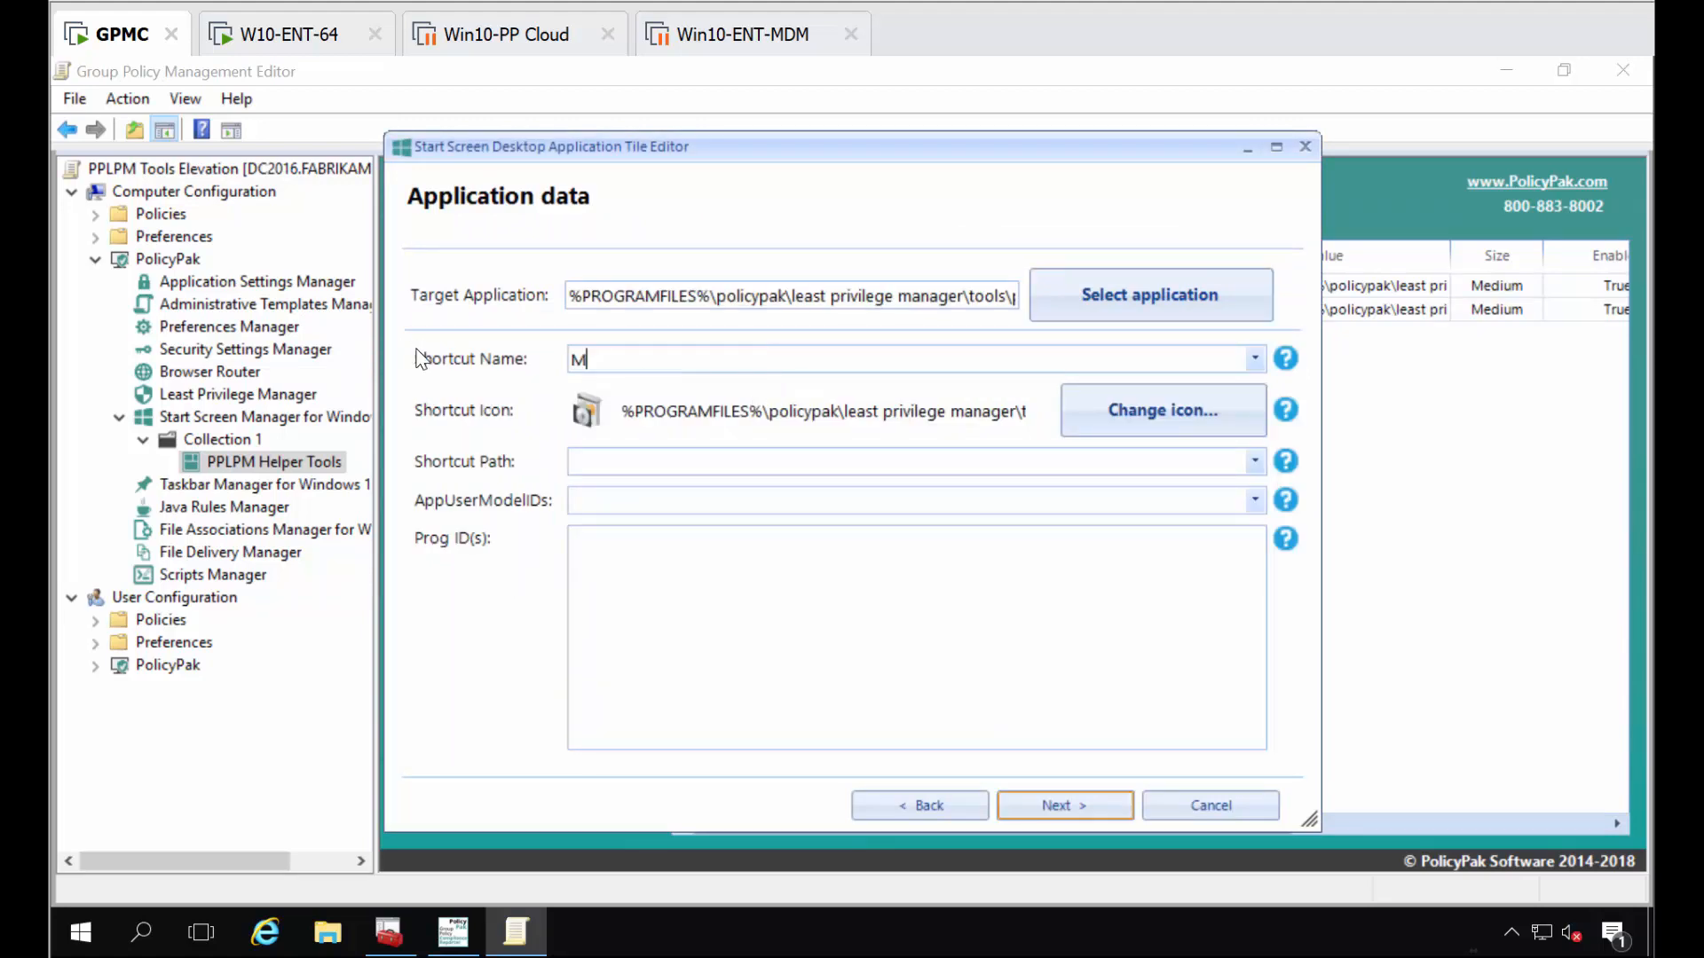
{"action": "type", "text": "emove Some of you"}
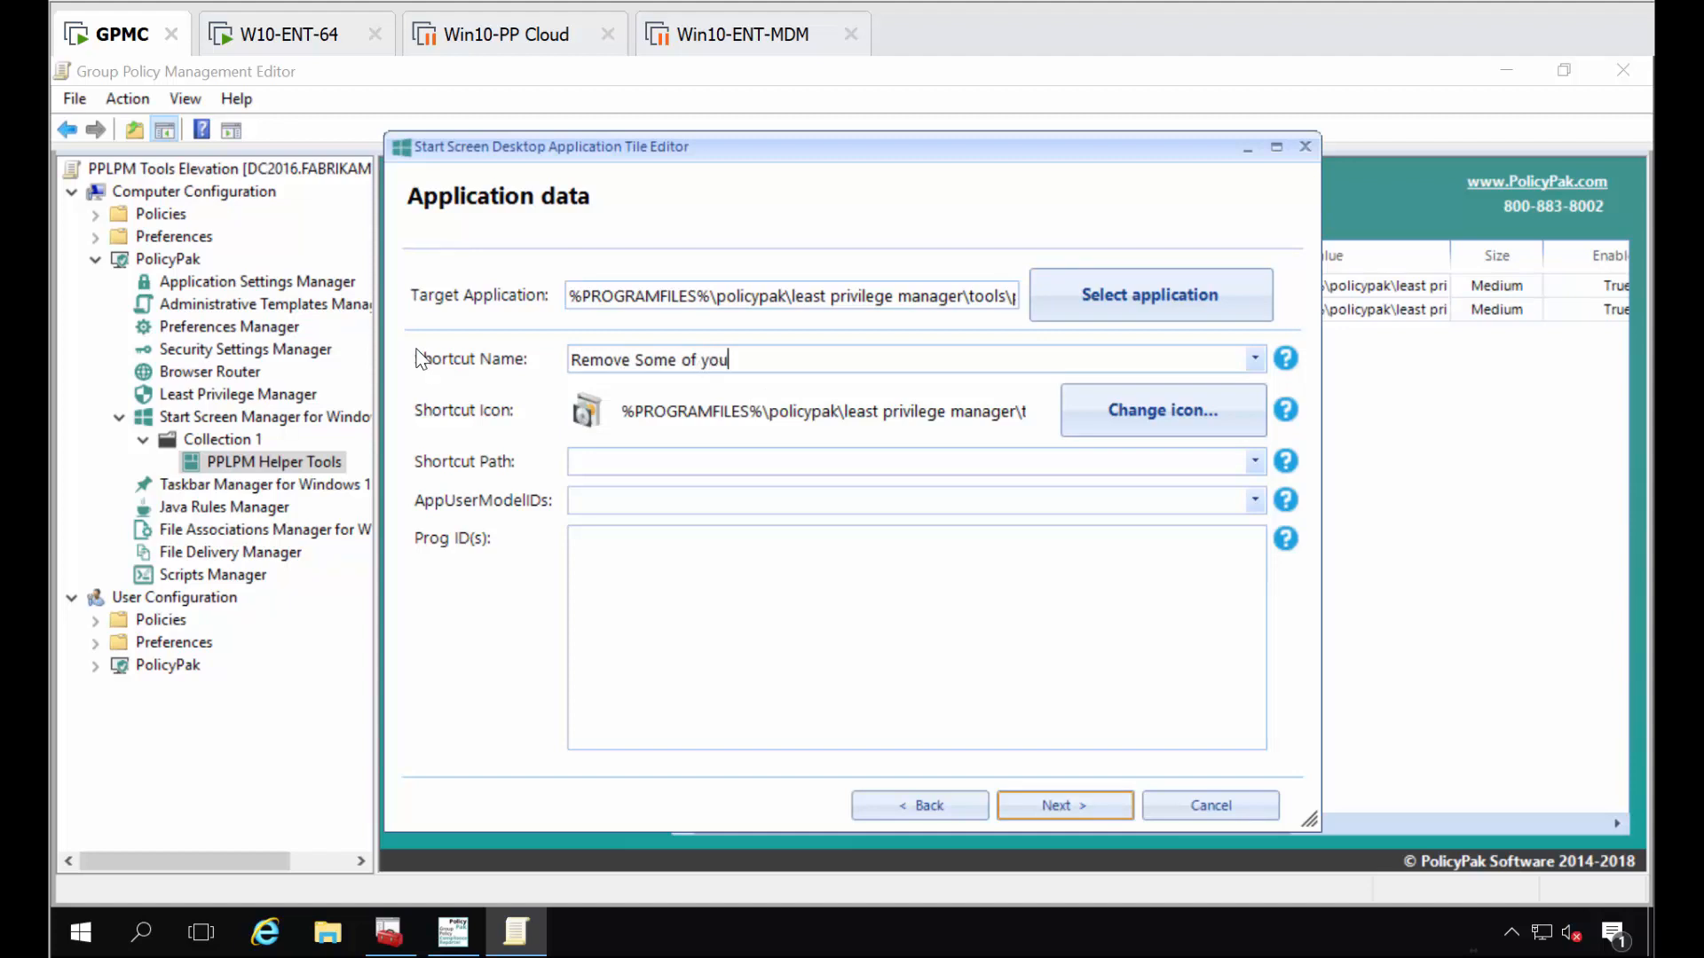
{"action": "type", "text": "r Apps"}
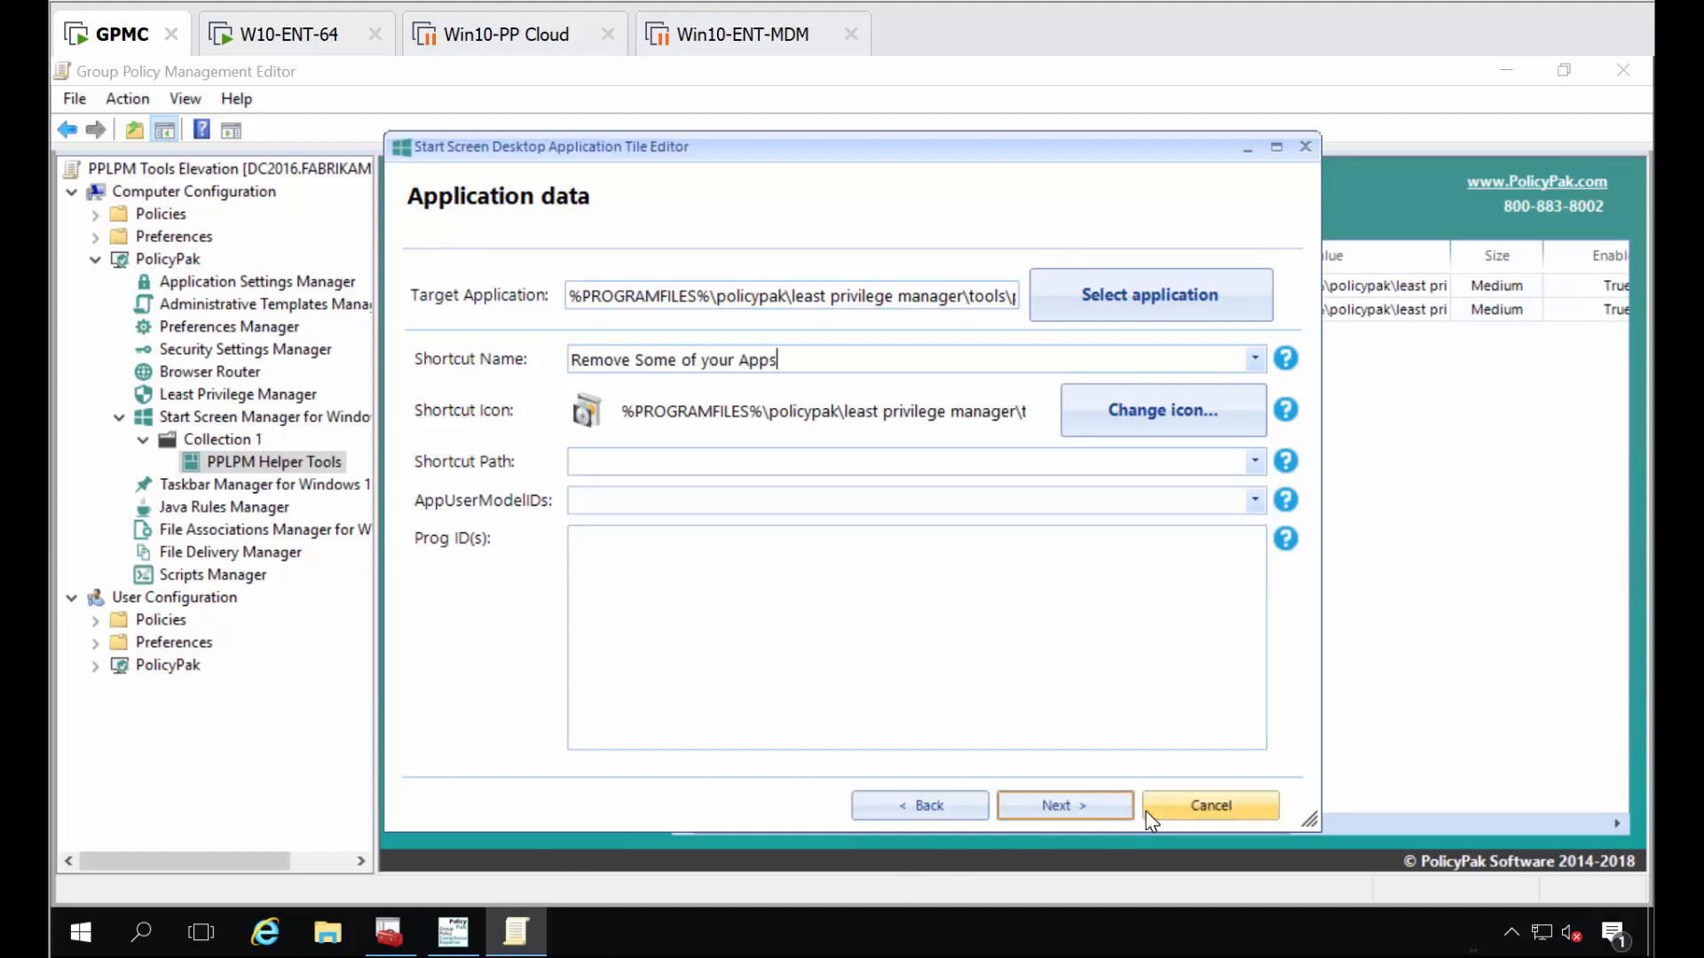
{"action": "left_click", "coordinate": [1068, 807]}
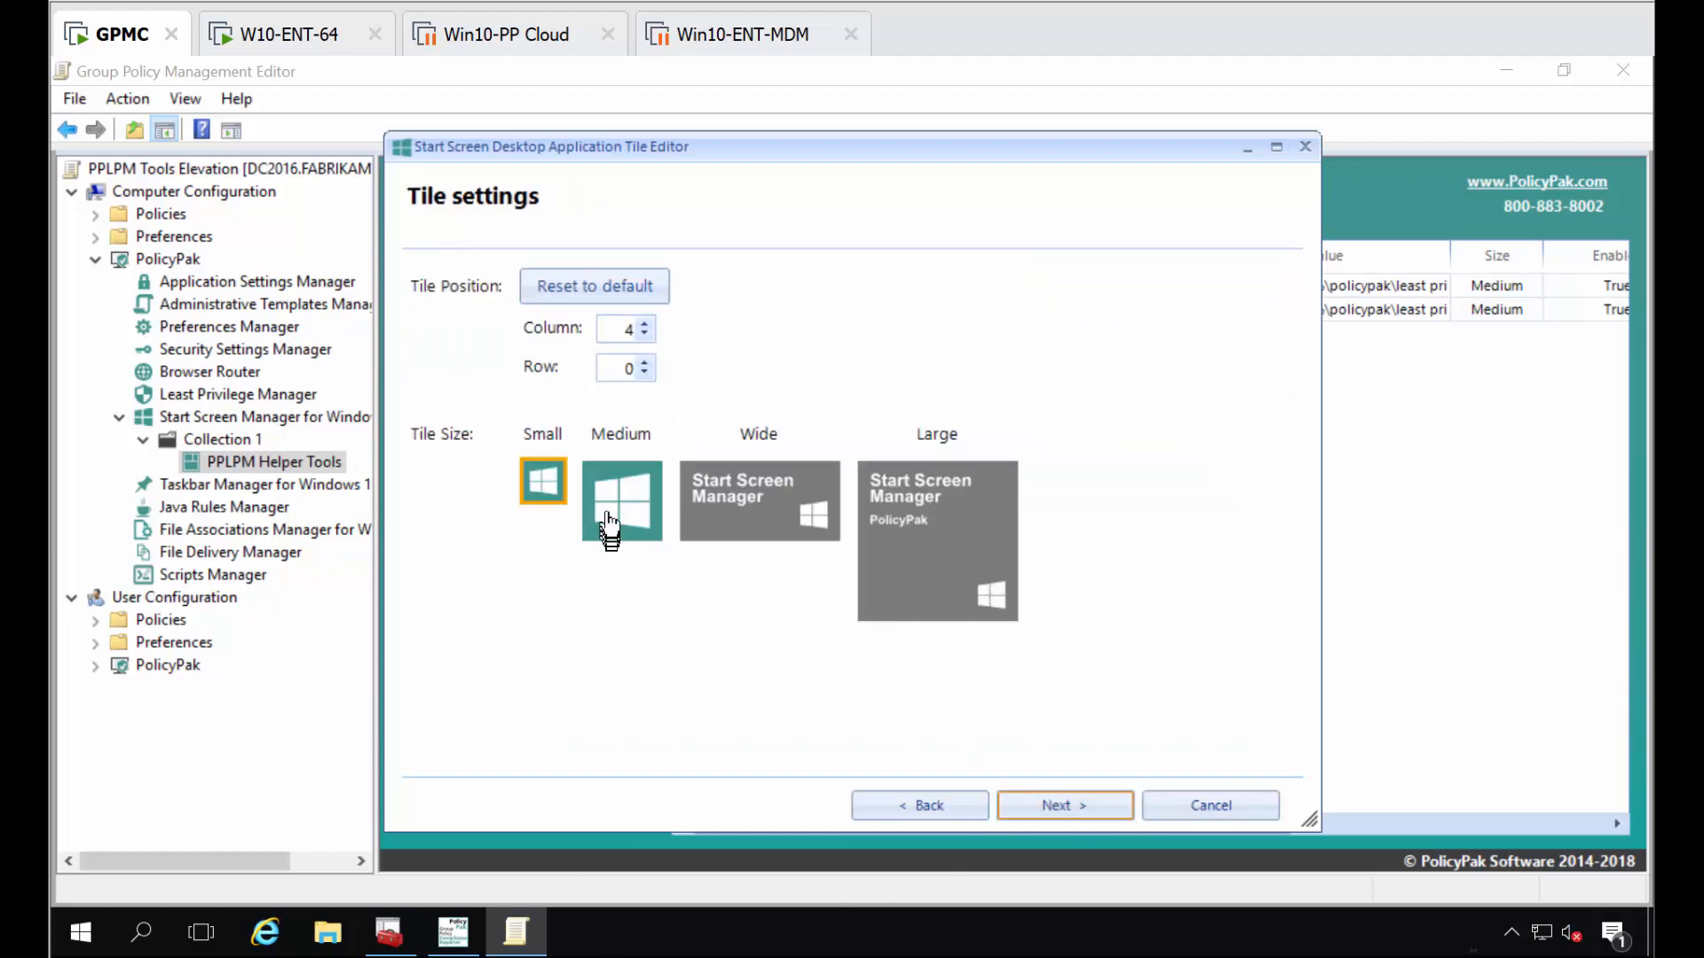
{"action": "left_click", "coordinate": [607, 520]}
{"action": "left_click", "coordinate": [1056, 810]}
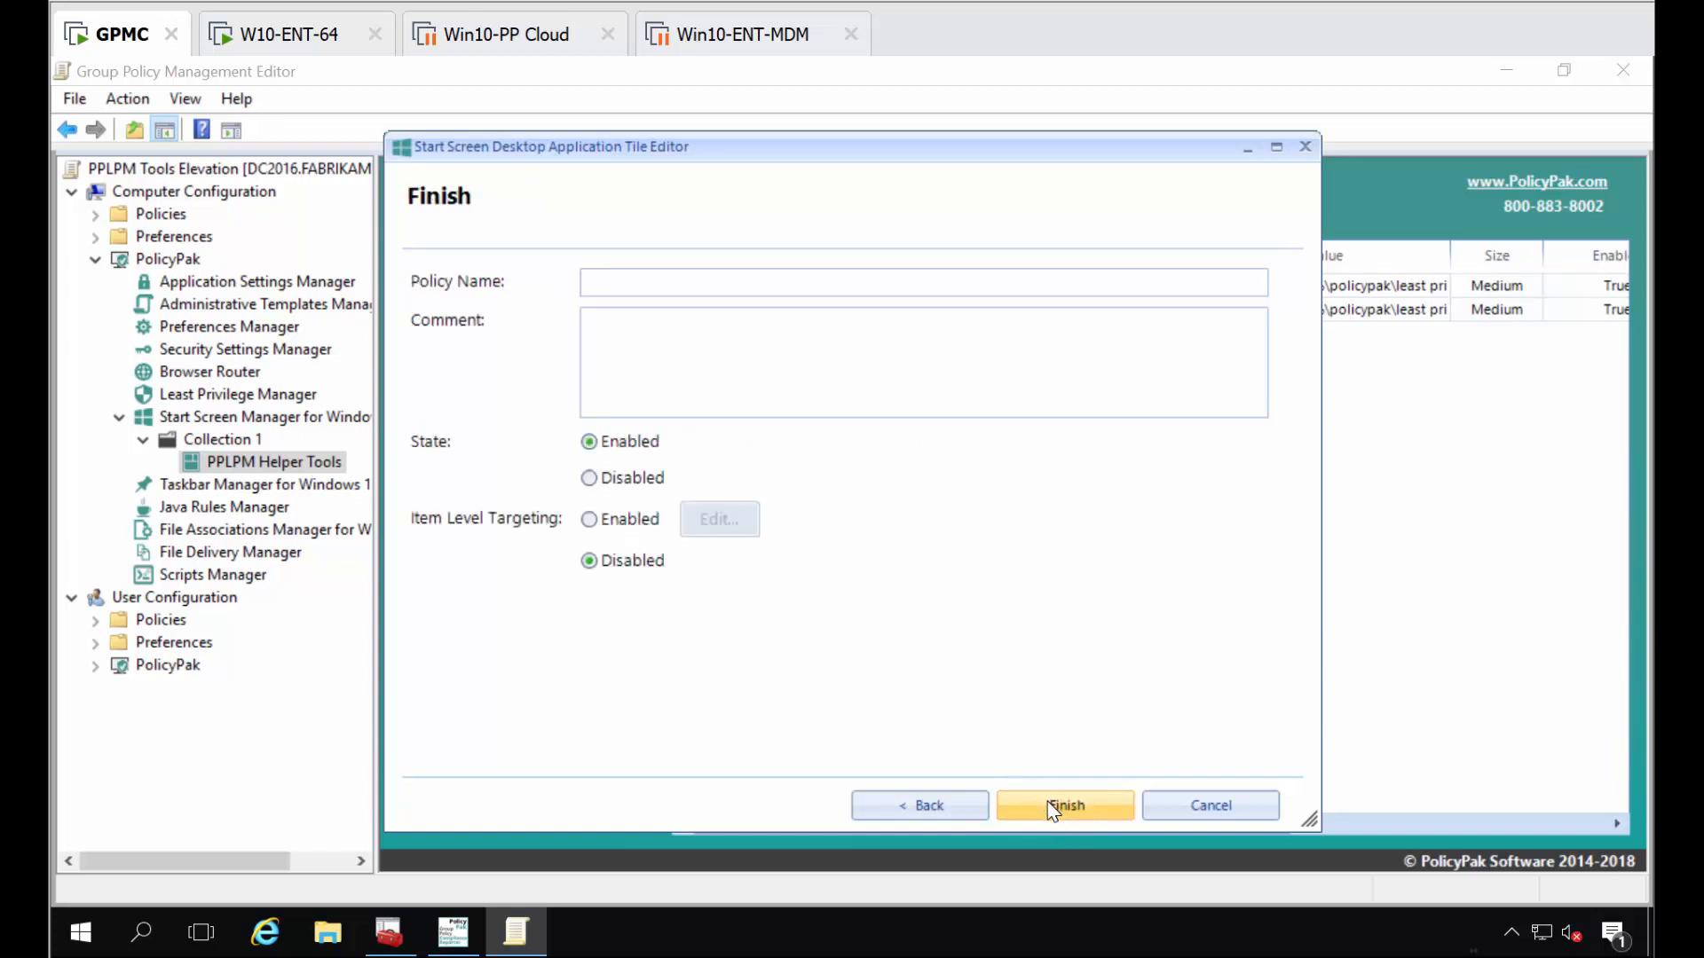
{"action": "left_click", "coordinate": [664, 282]}
{"action": "type", "text": "PP Remove apps"}
{"action": "key", "text": "Return"}
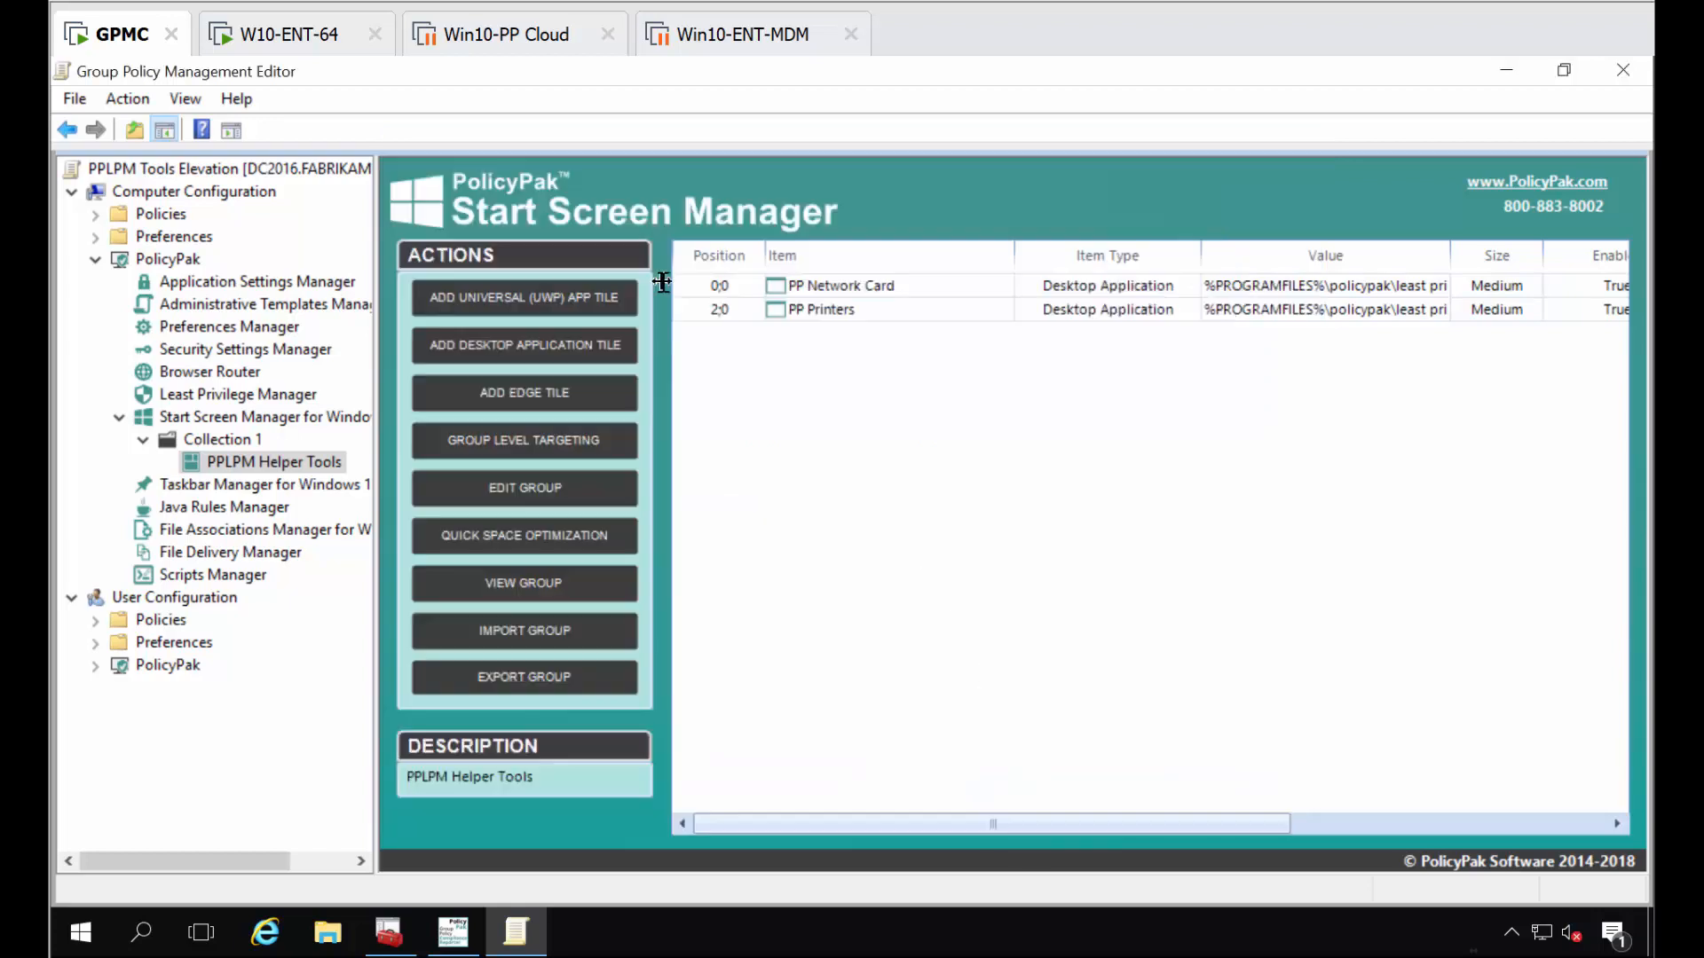
- On the W10-ENT-64 machine, clear the Command Prompt and refresh Group Policy with gpupdate
{"action": "left_click", "coordinate": [302, 36]}
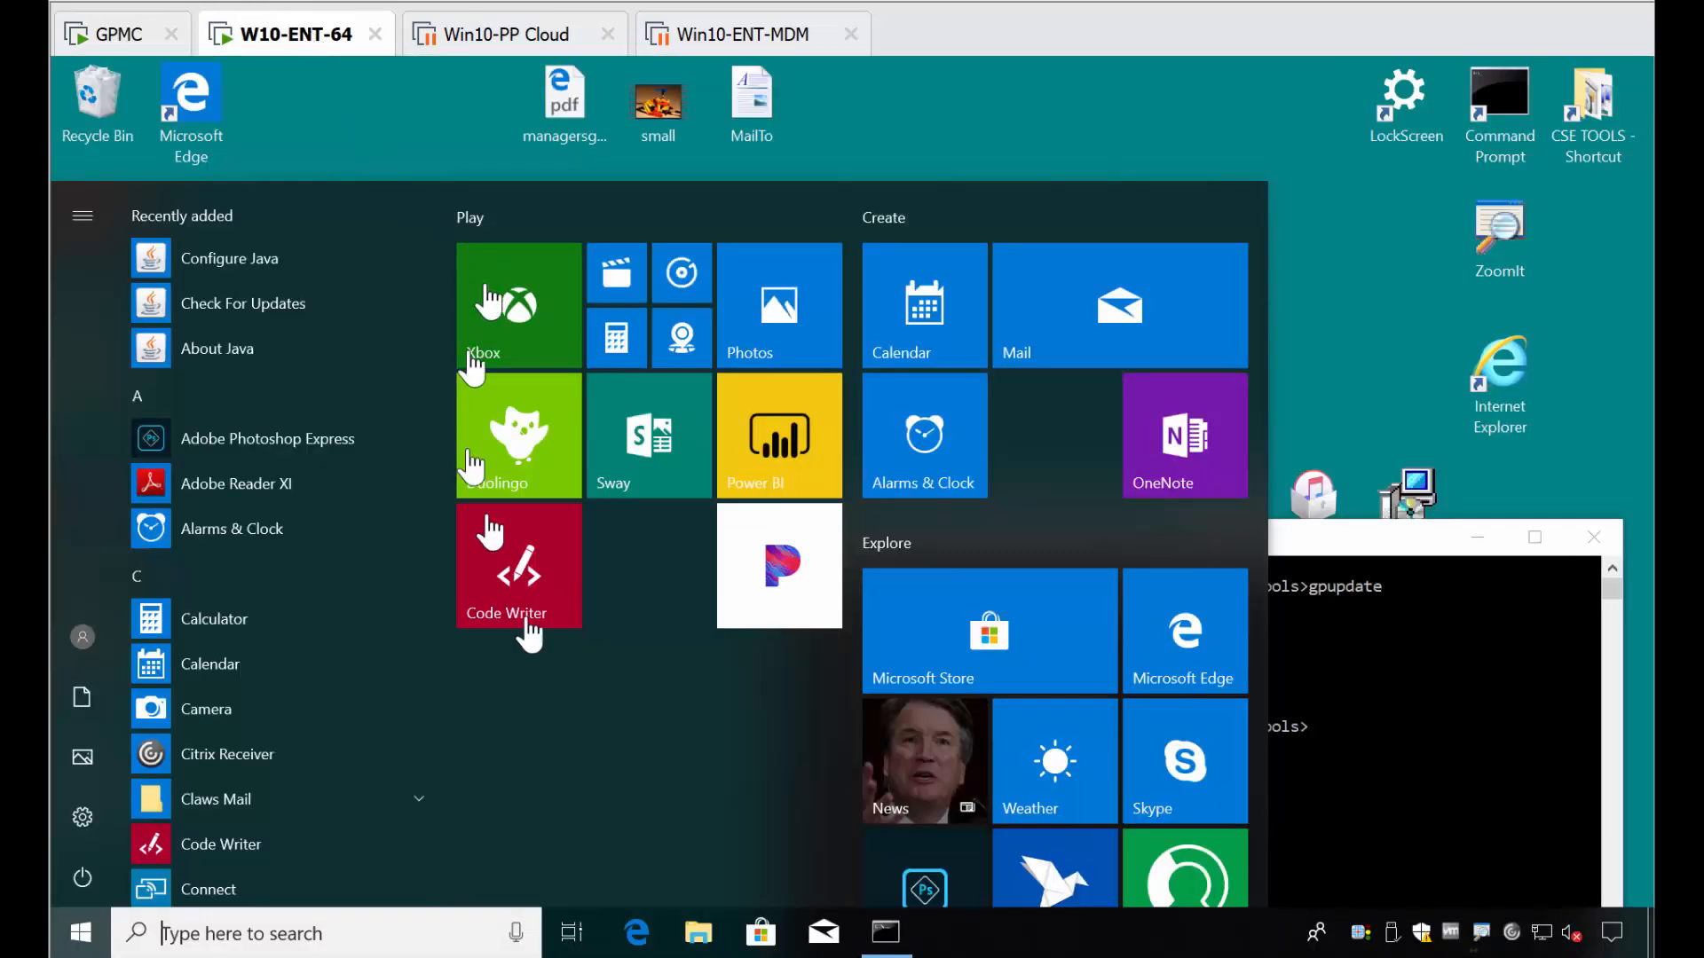
{"action": "left_click", "coordinate": [1312, 647]}
{"action": "type", "text": "cls"}
{"action": "key", "text": "Return"}
{"action": "type", "text": "gpupdate"}
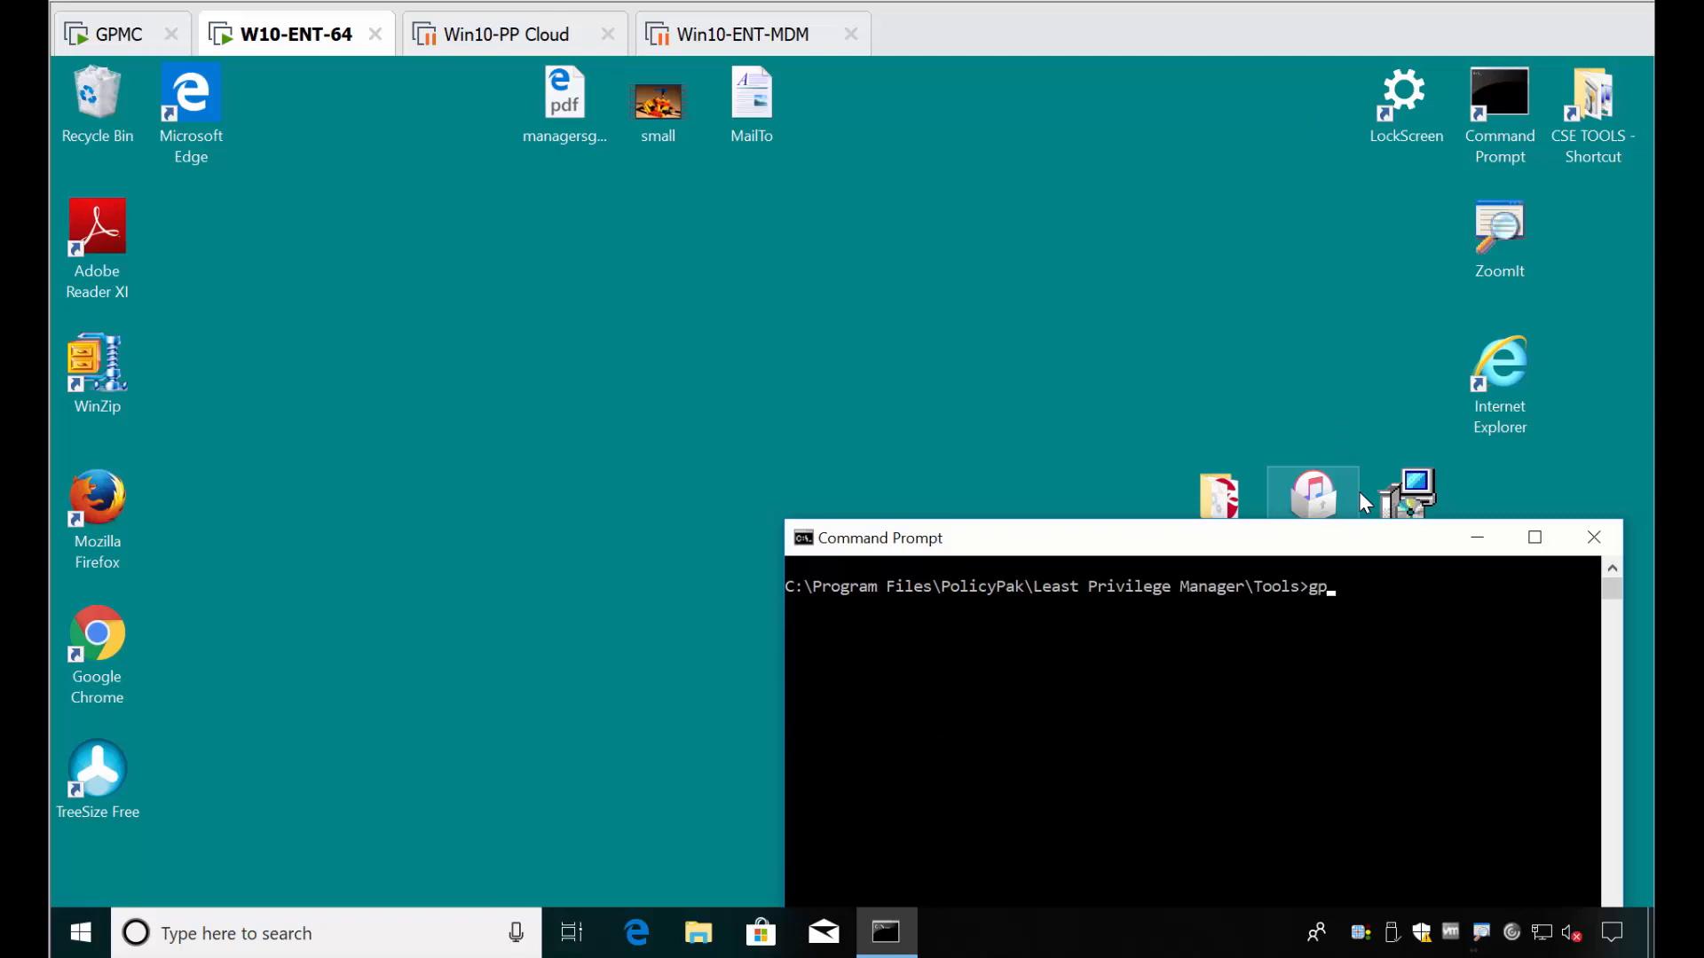
{"action": "key", "text": "Return"}
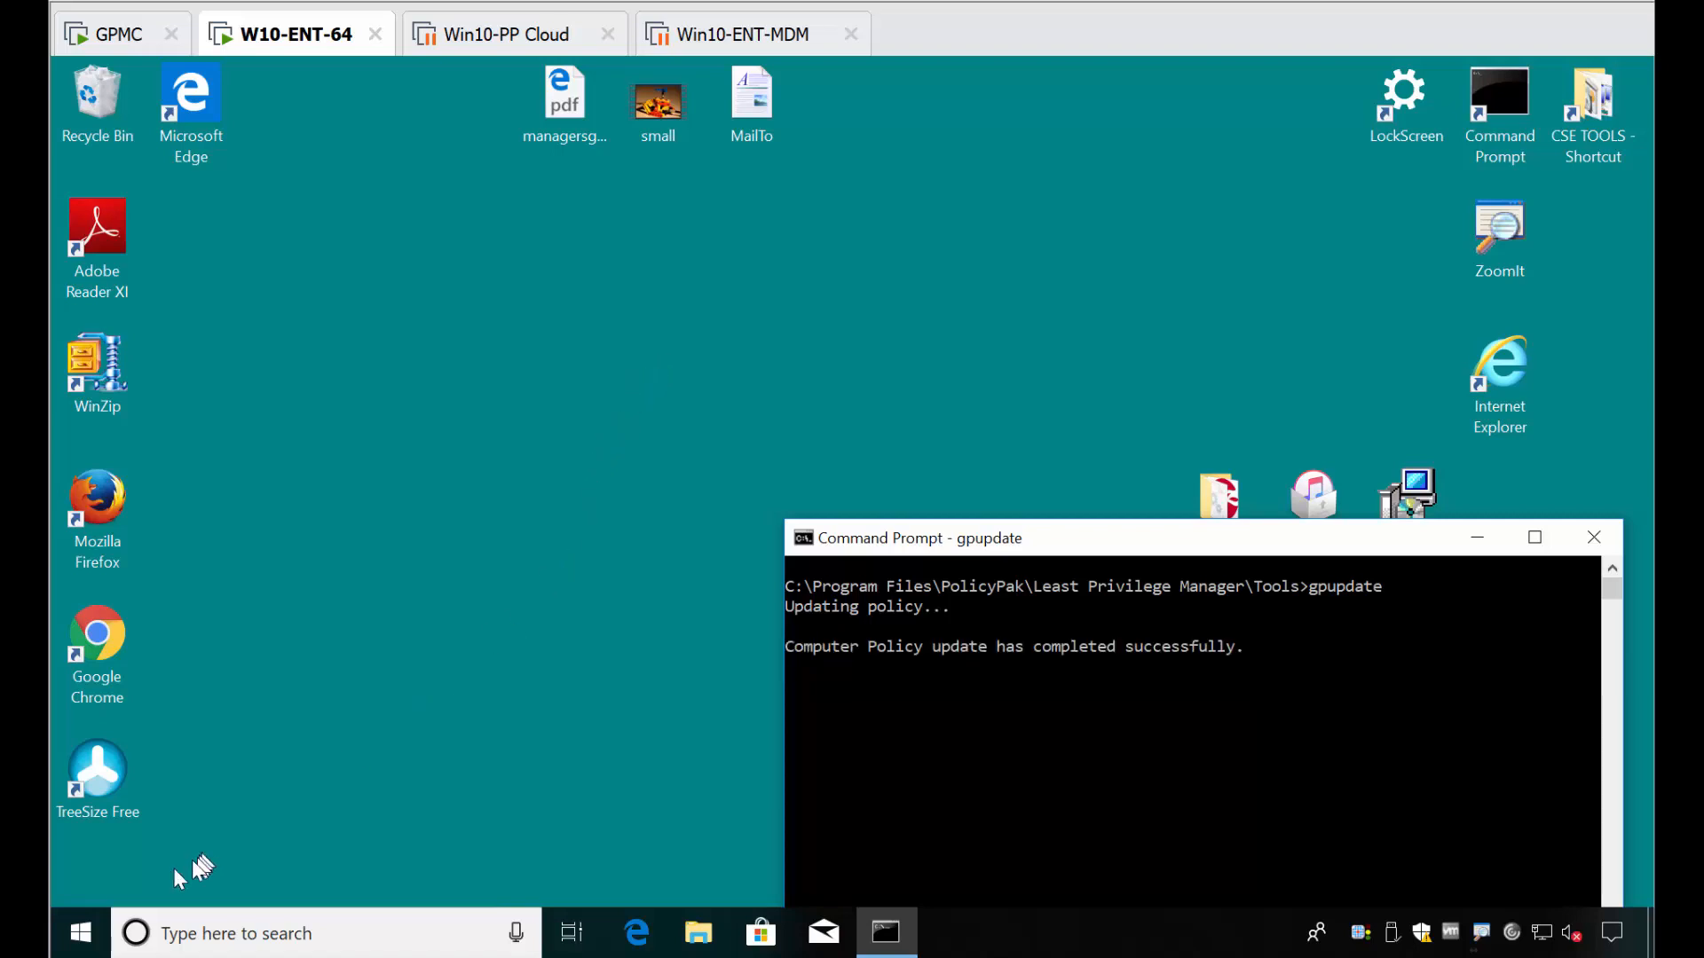
- Launch the Manage Your Net Card tile, enable Internet Protocol Version 6 (TCP/IPv6) on Ethernet0, and close the tool
{"action": "left_click", "coordinate": [92, 936]}
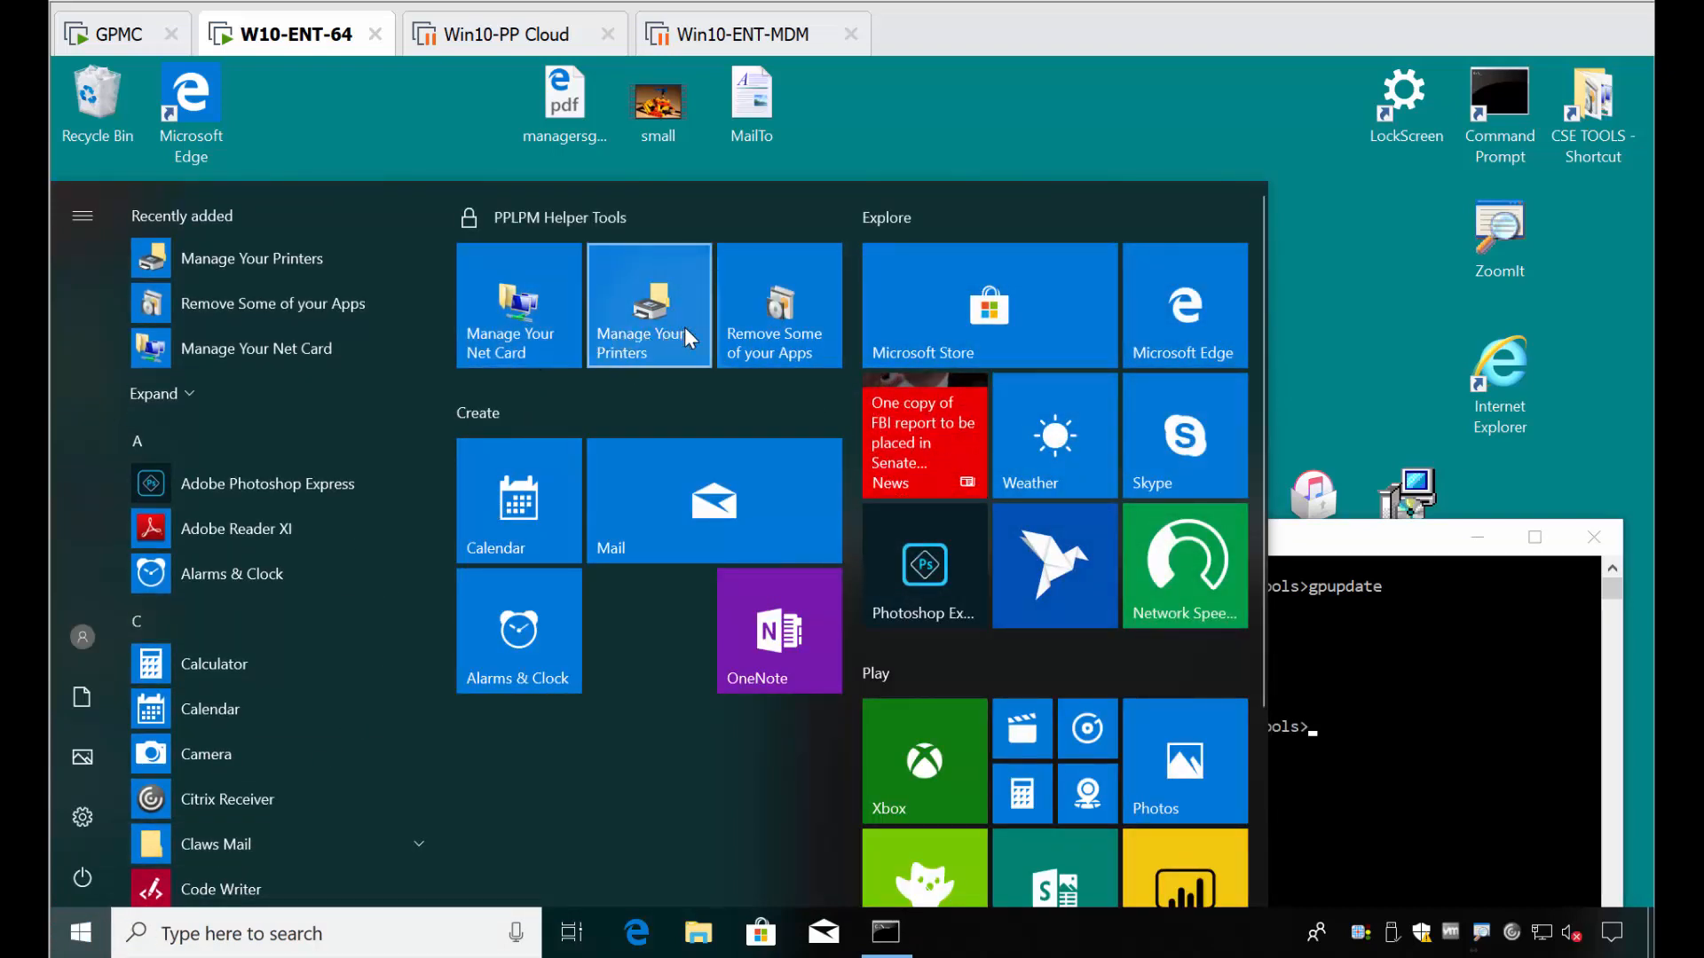
{"action": "left_click", "coordinate": [517, 321]}
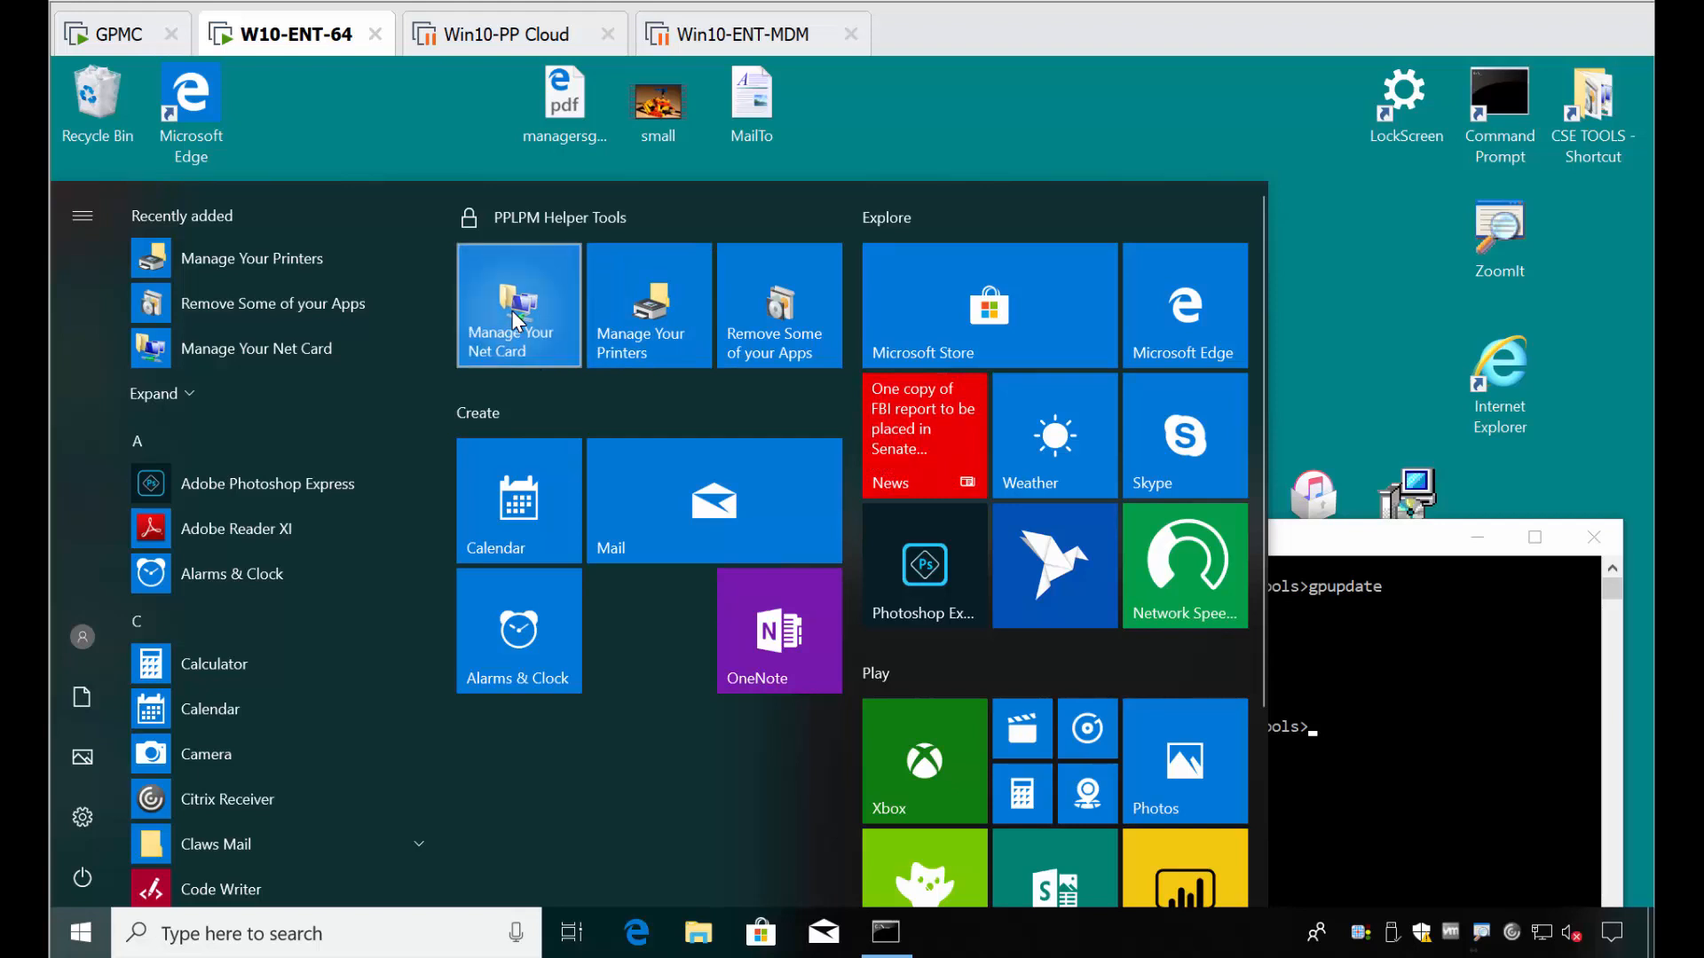
{"action": "right_click", "coordinate": [150, 180]}
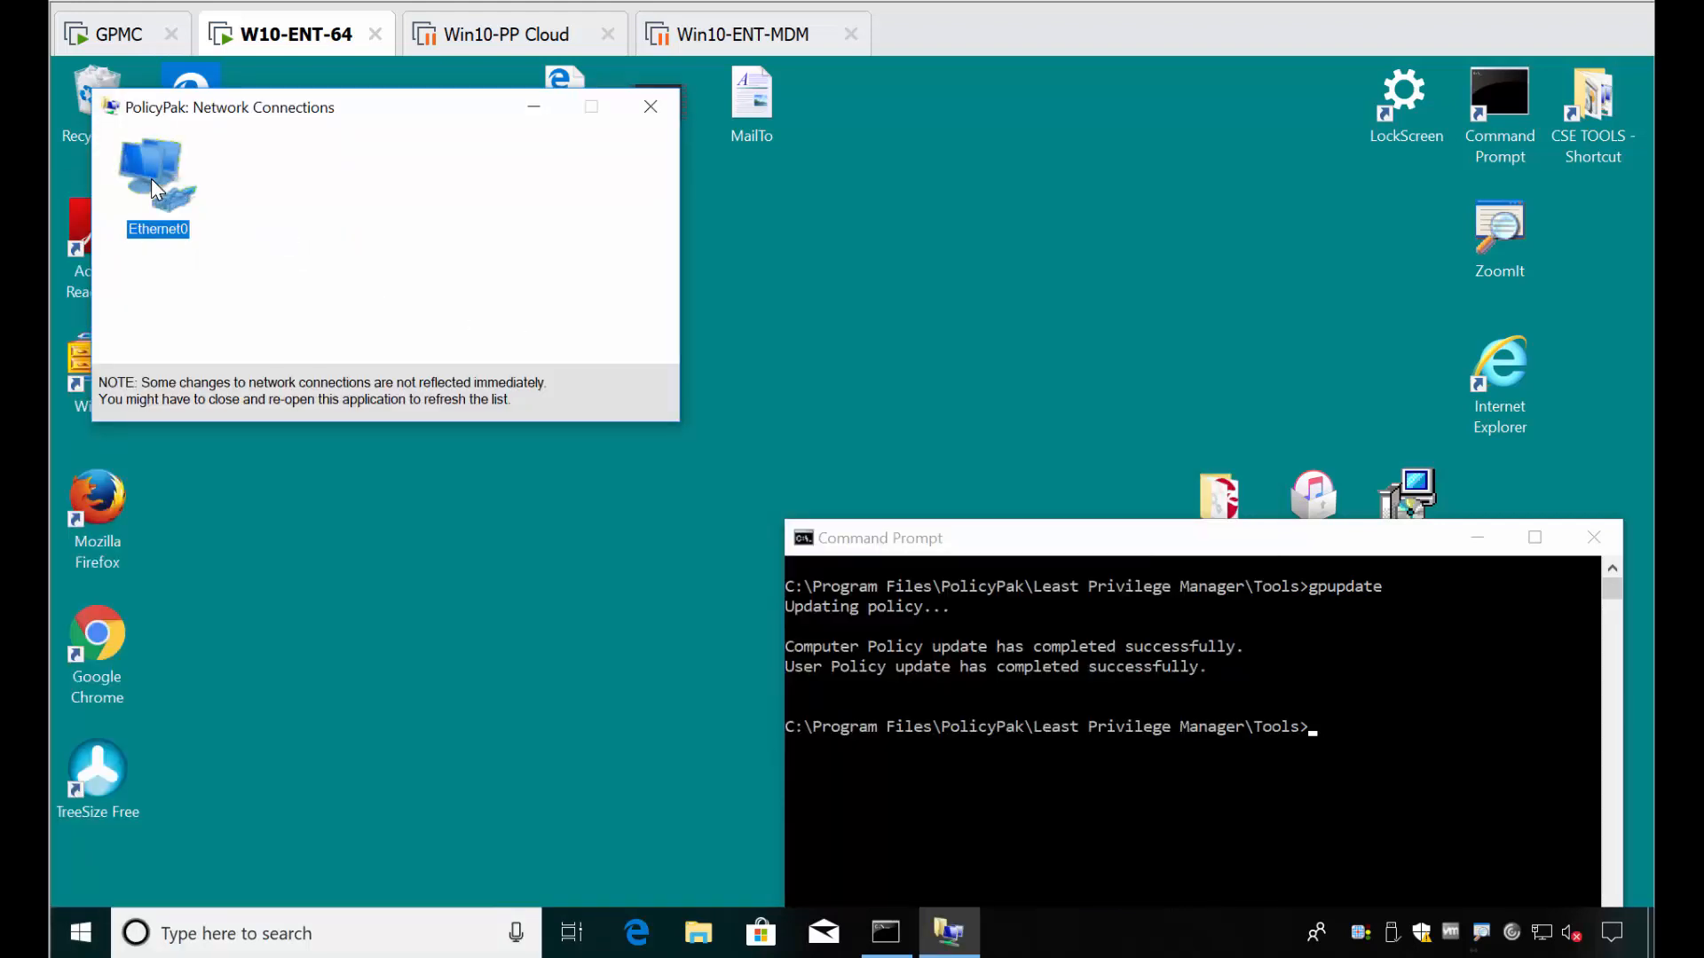
{"action": "left_click", "coordinate": [244, 391]}
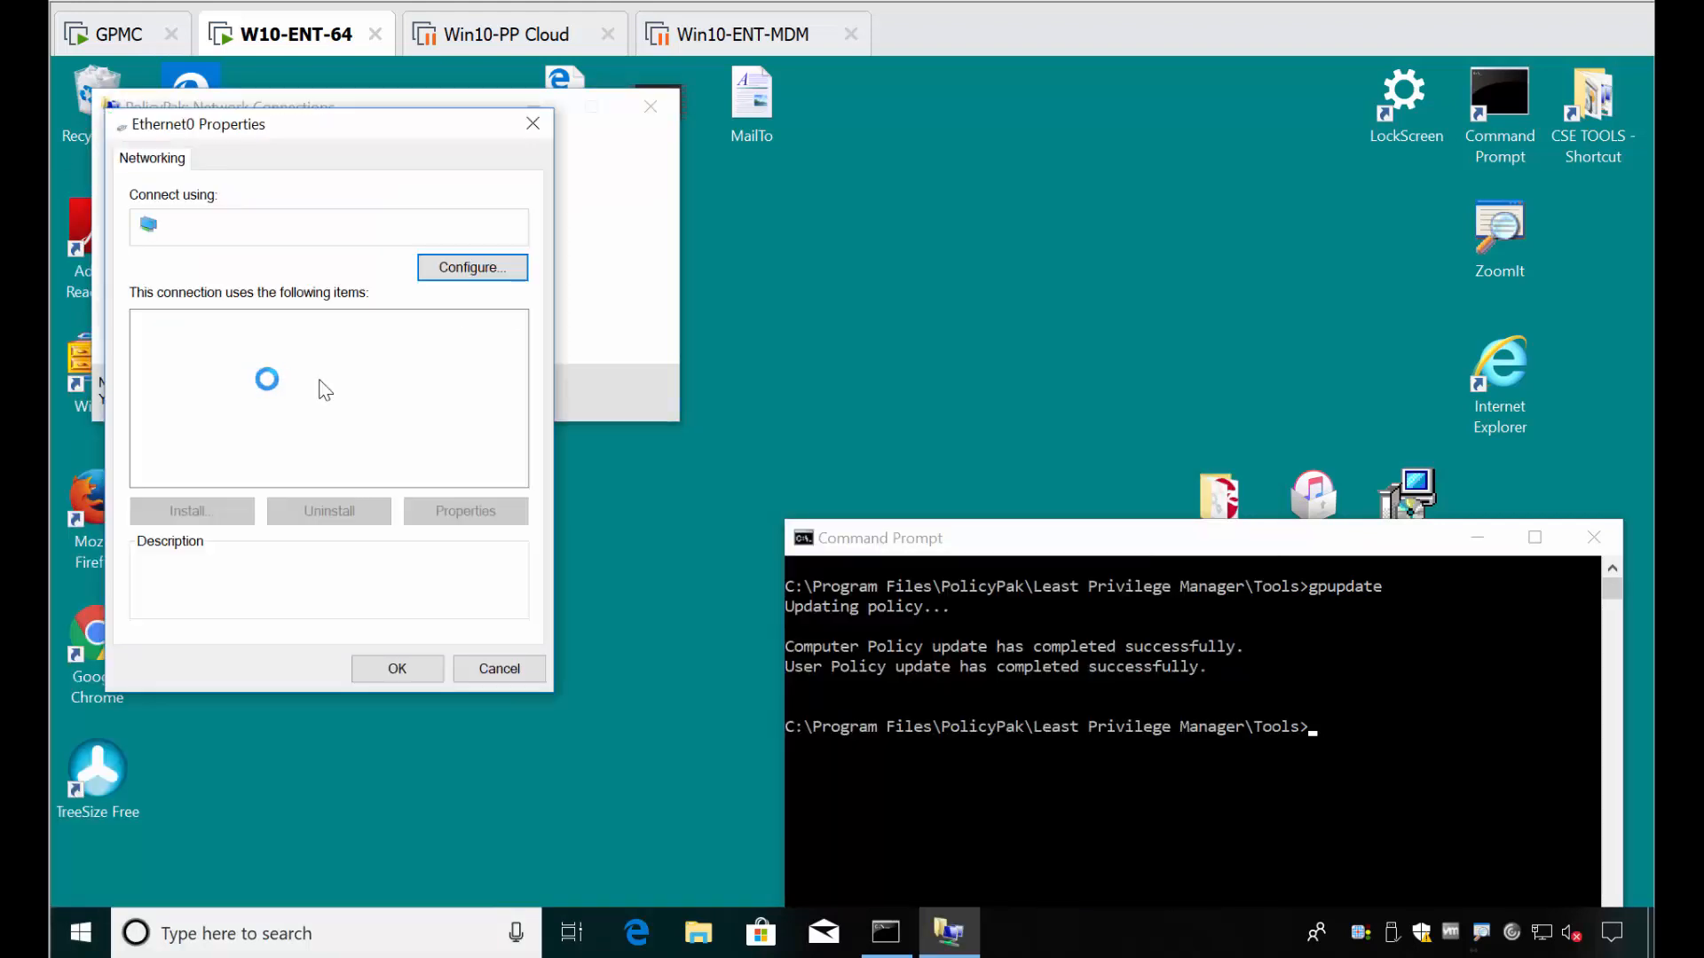
{"action": "scroll", "coordinate": [362, 432], "scroll_direction": "down", "scroll_amount": 1}
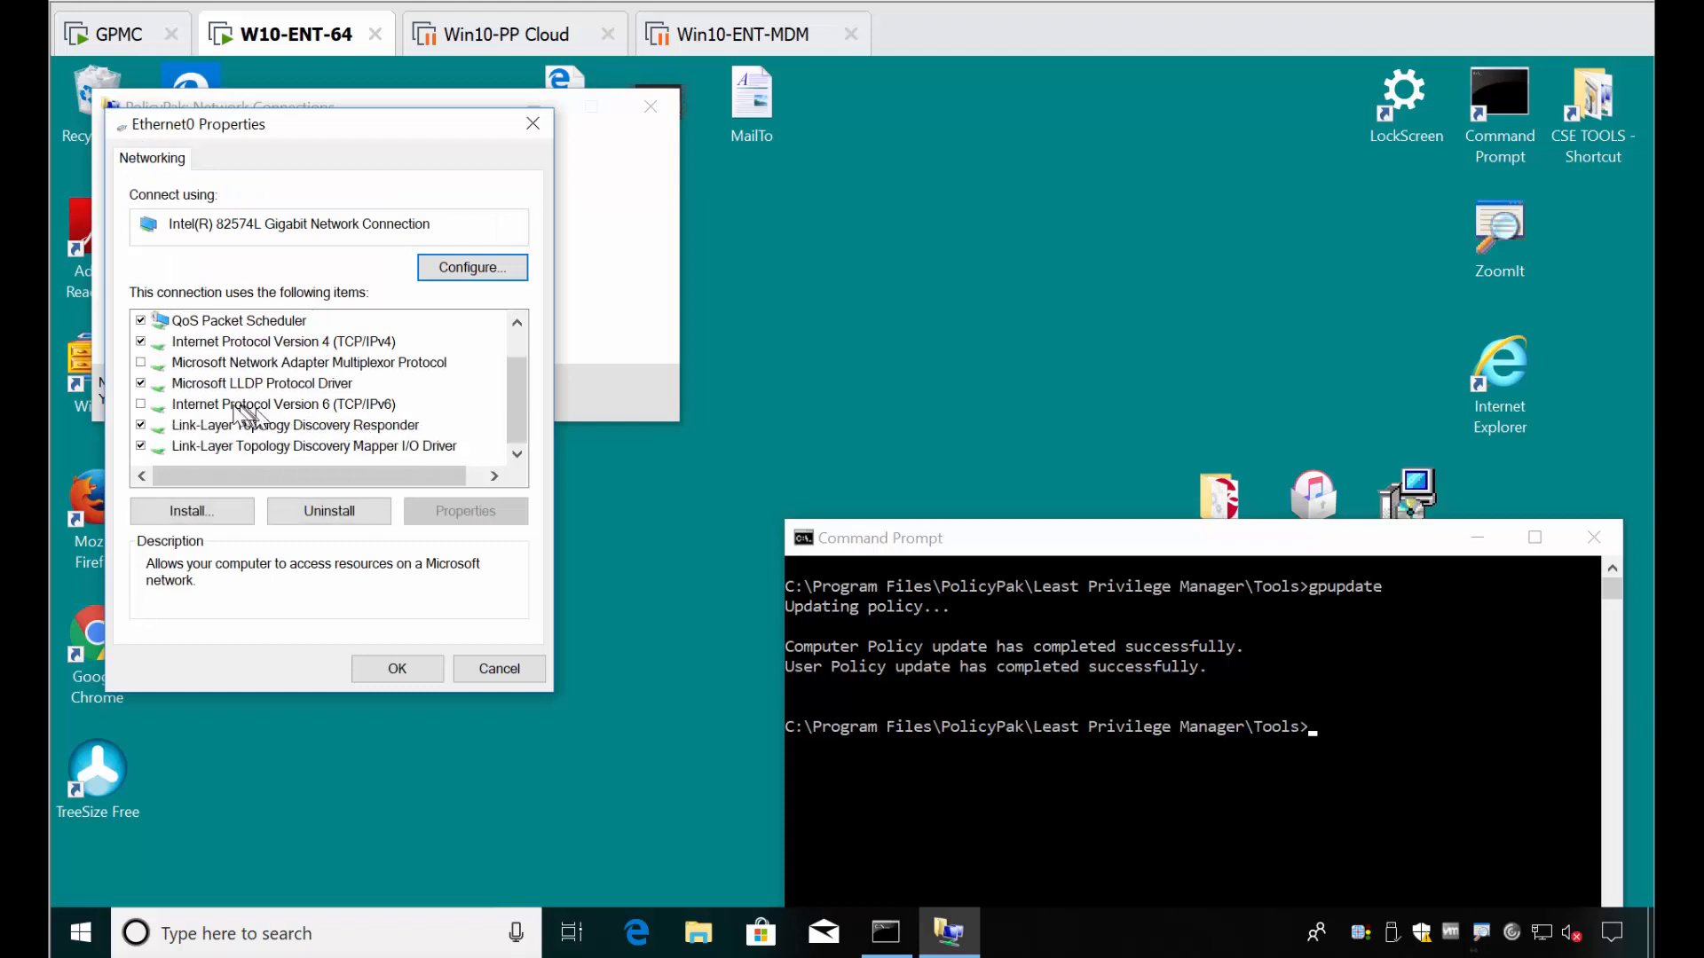
{"action": "left_click", "coordinate": [140, 403]}
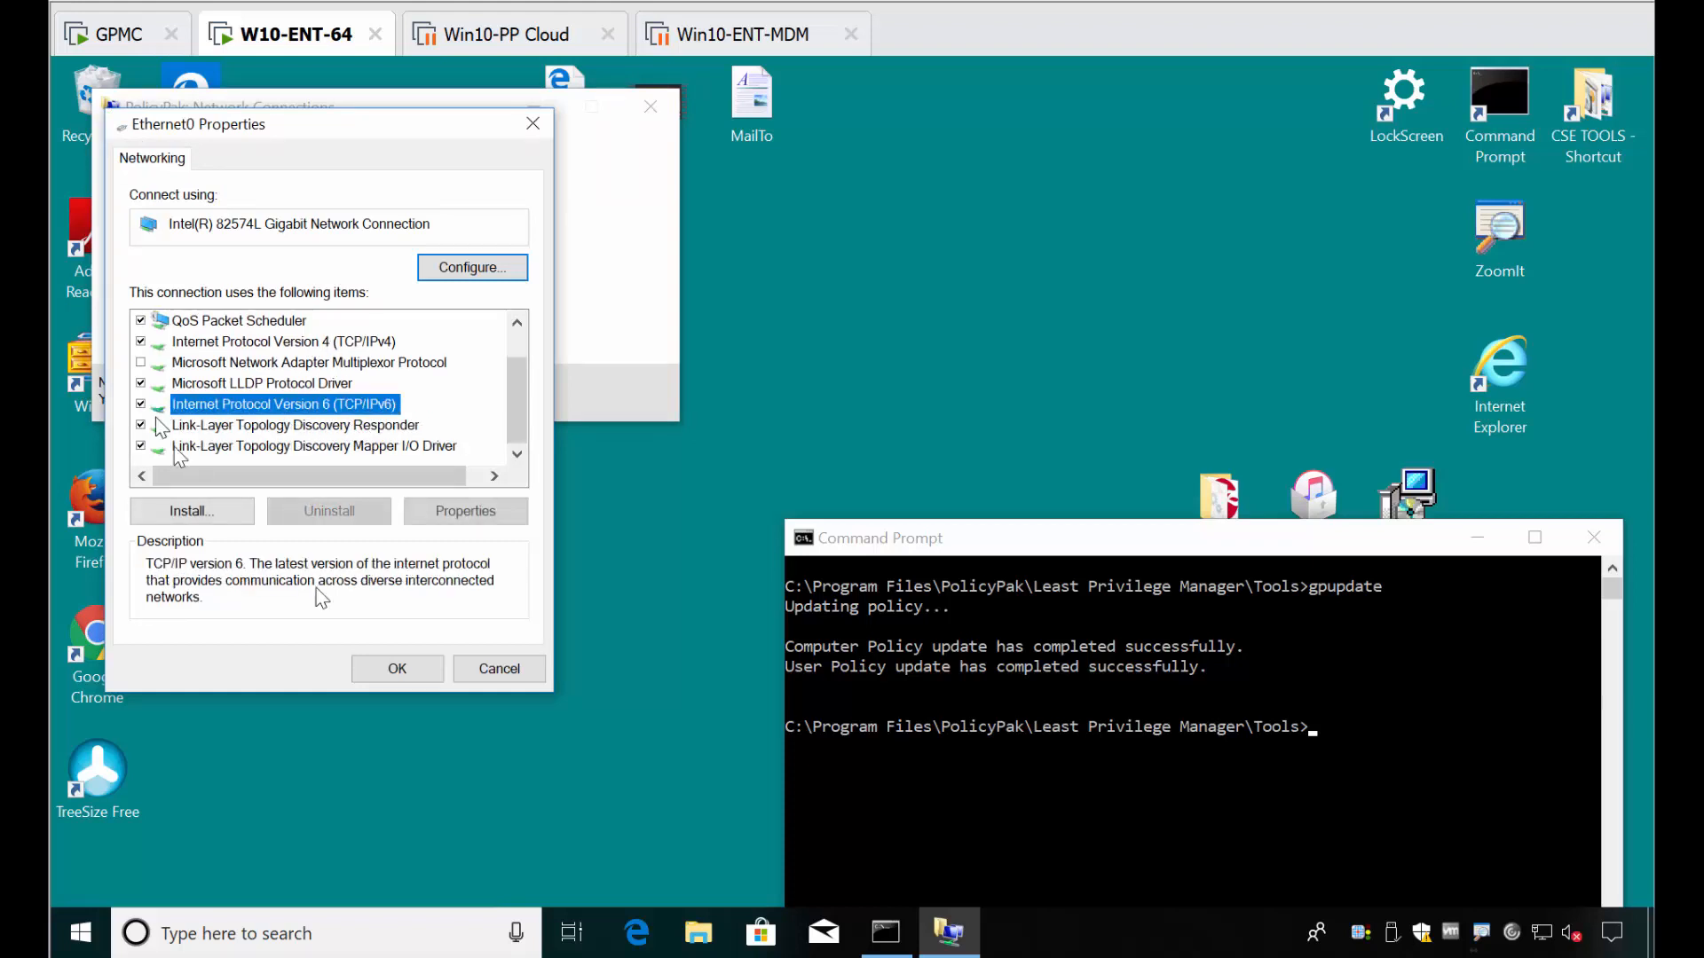
{"action": "left_click", "coordinate": [390, 667]}
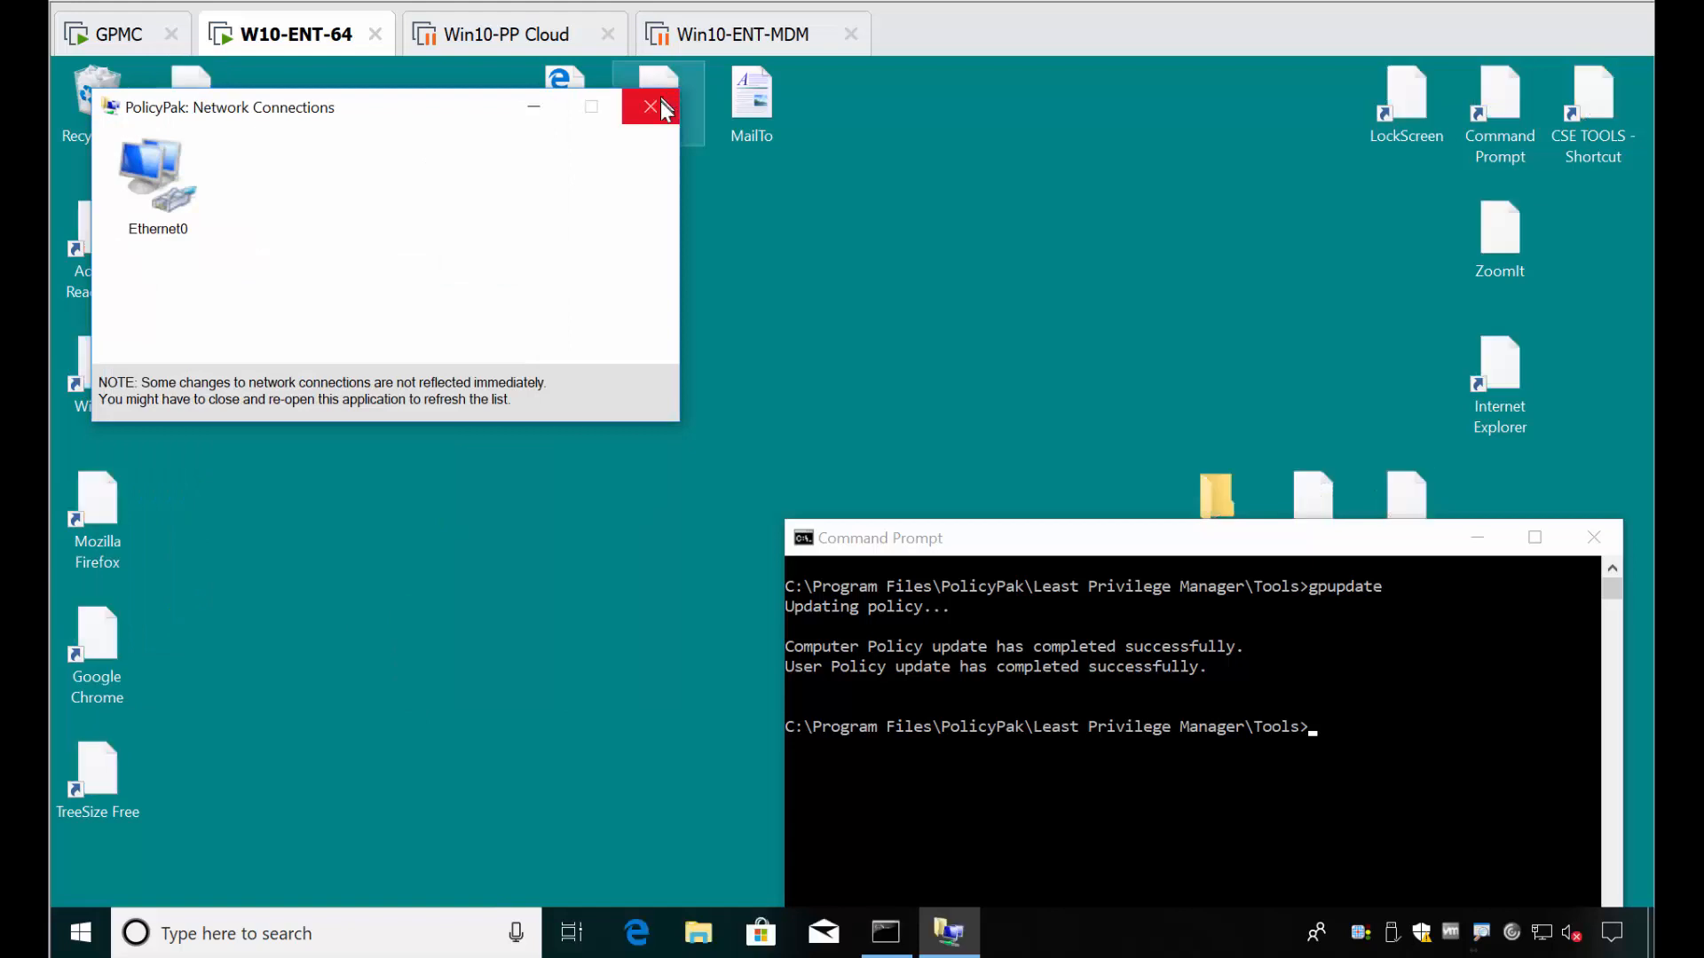
{"action": "left_click", "coordinate": [651, 107]}
{"action": "left_click", "coordinate": [102, 932]}
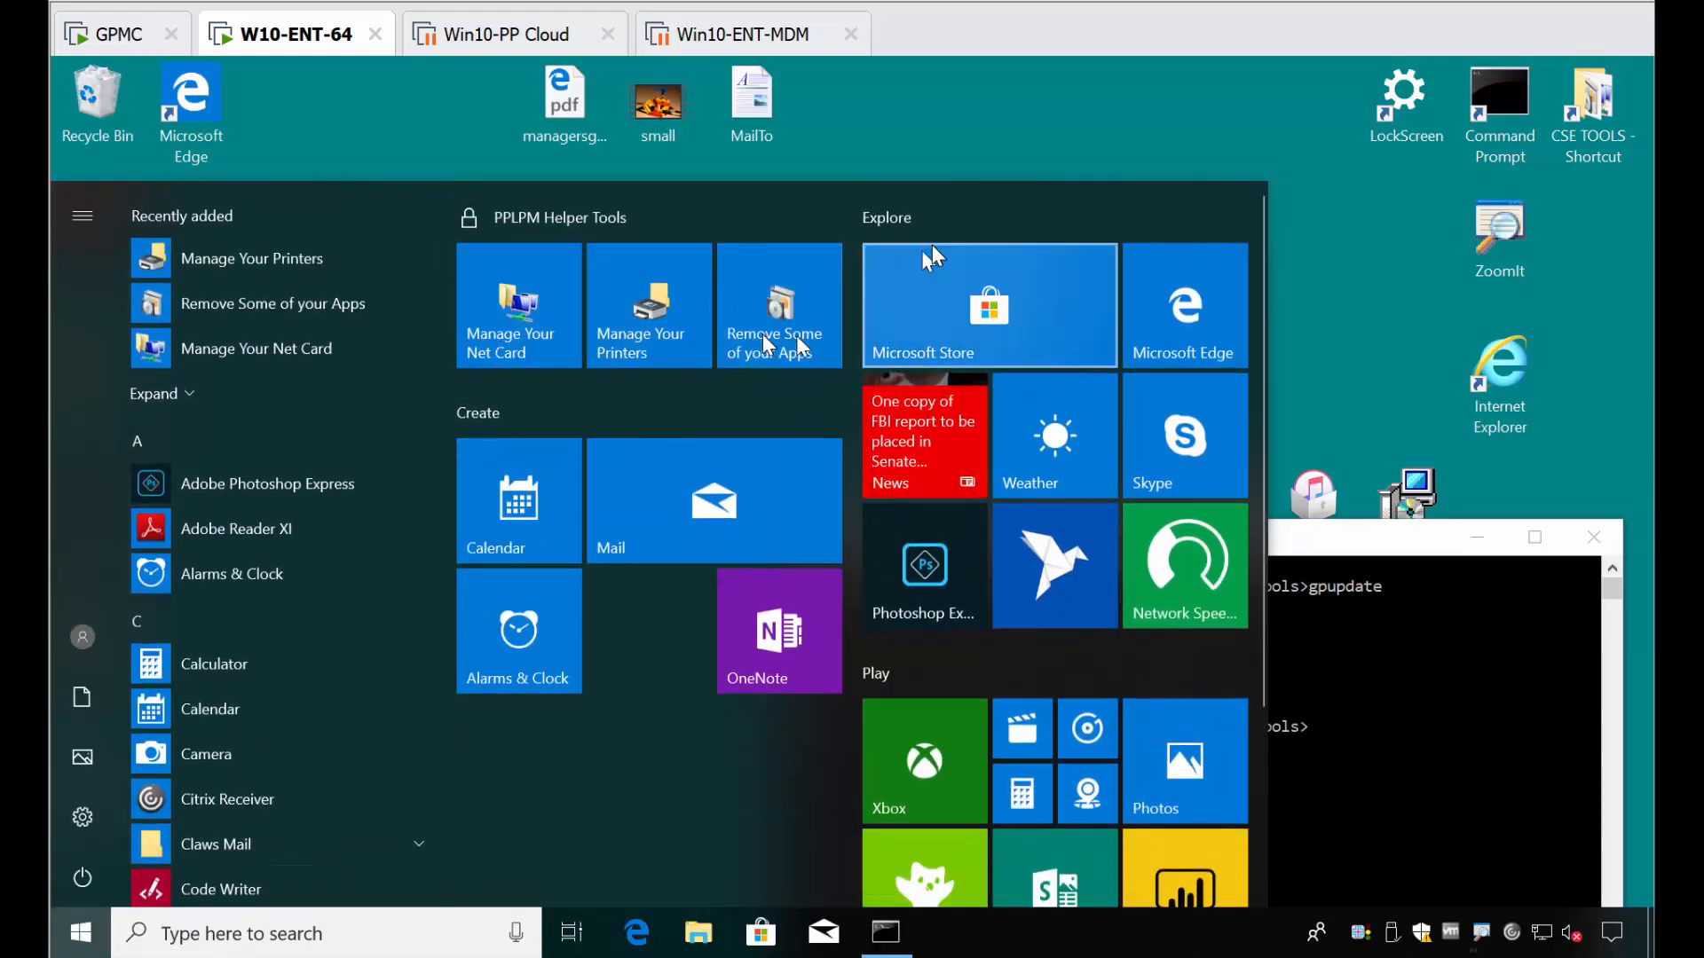
{"action": "left_click", "coordinate": [992, 165]}
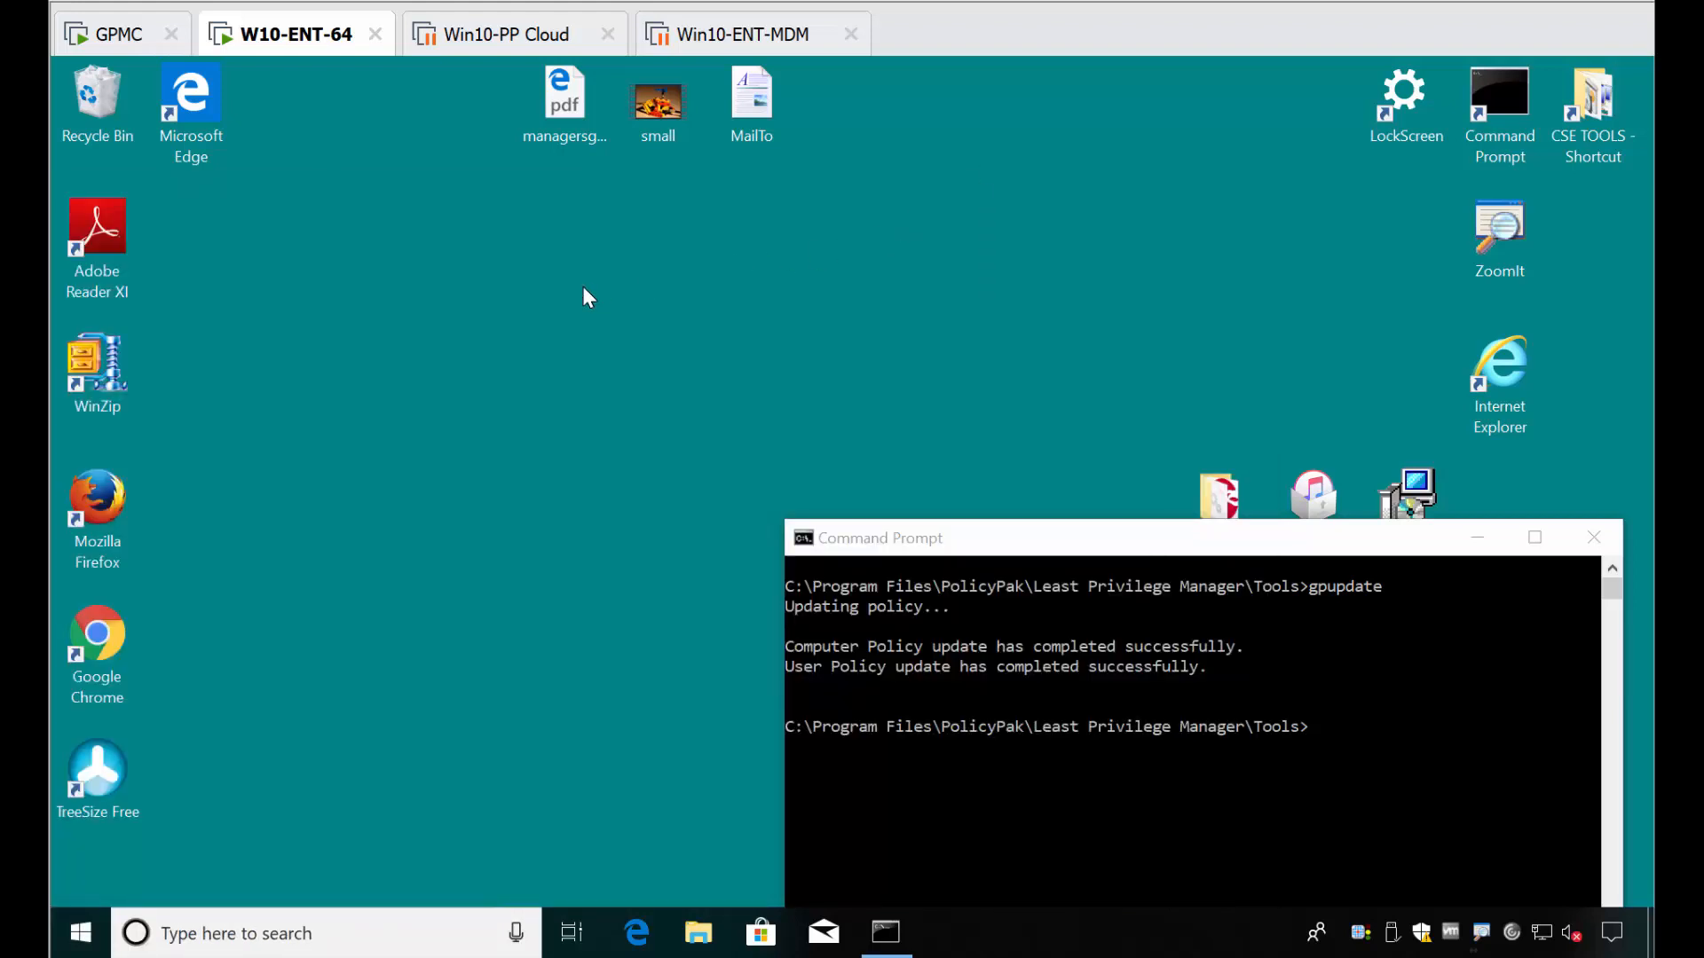
- Create a new folder named PPTOOLS on the W10-ENT-64 desktop
{"action": "right_click", "coordinate": [194, 244]}
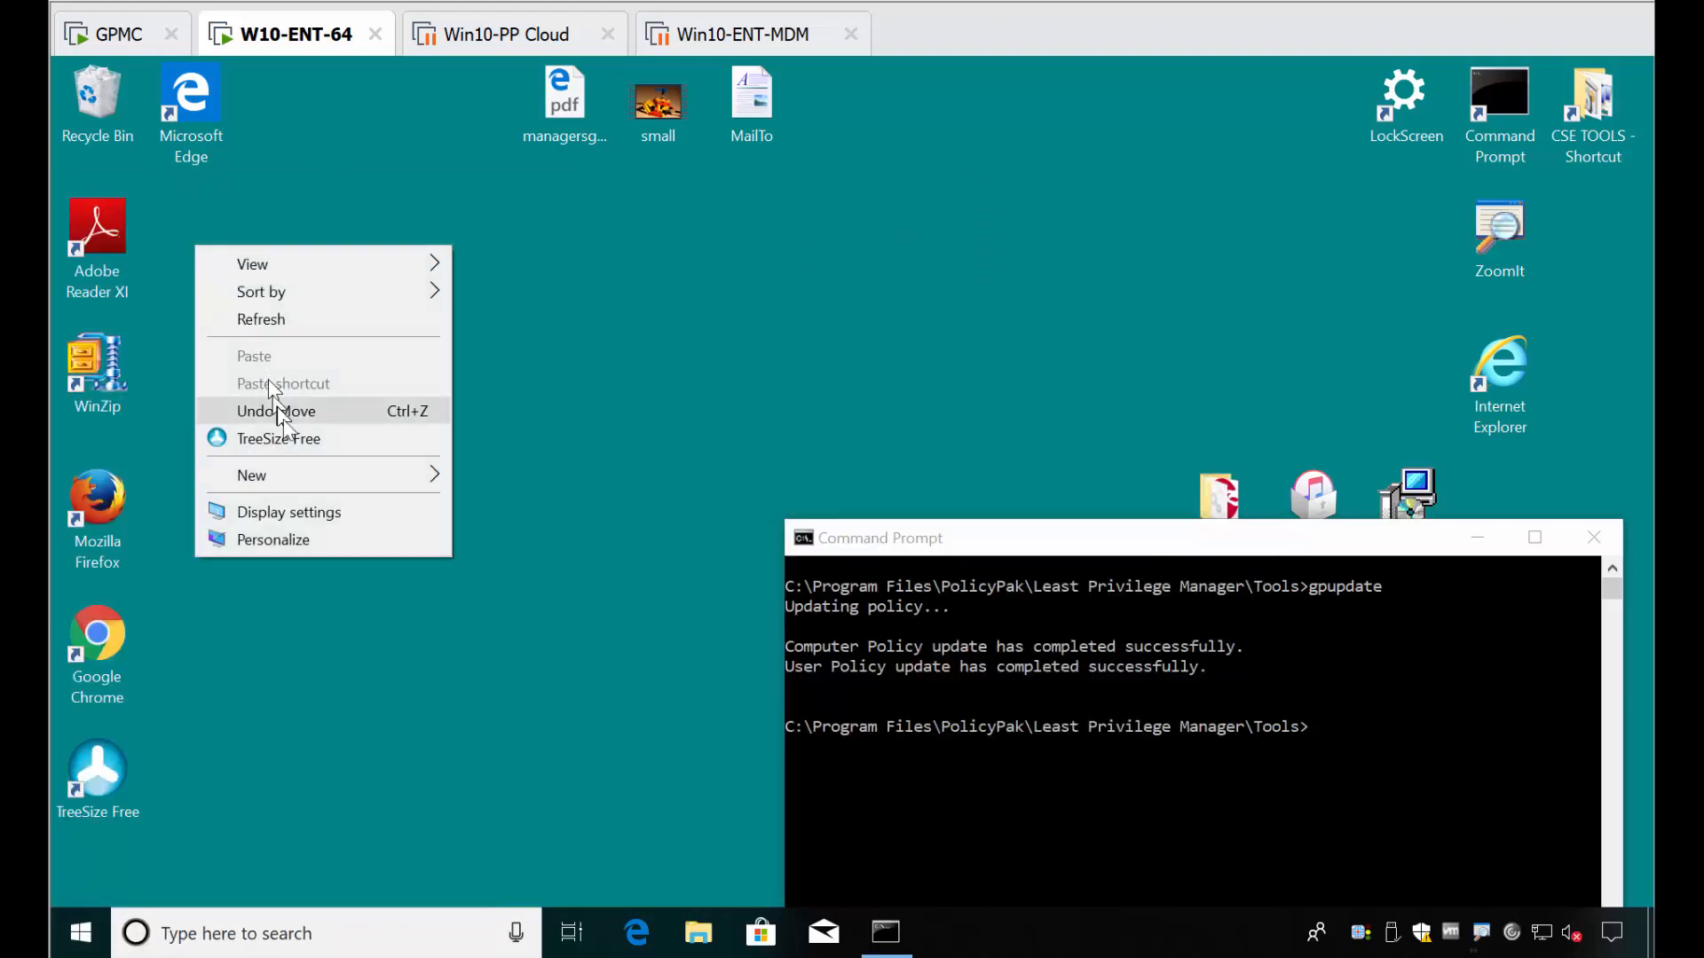
{"action": "mouse_move", "coordinate": [300, 474]}
{"action": "left_click", "coordinate": [536, 497]}
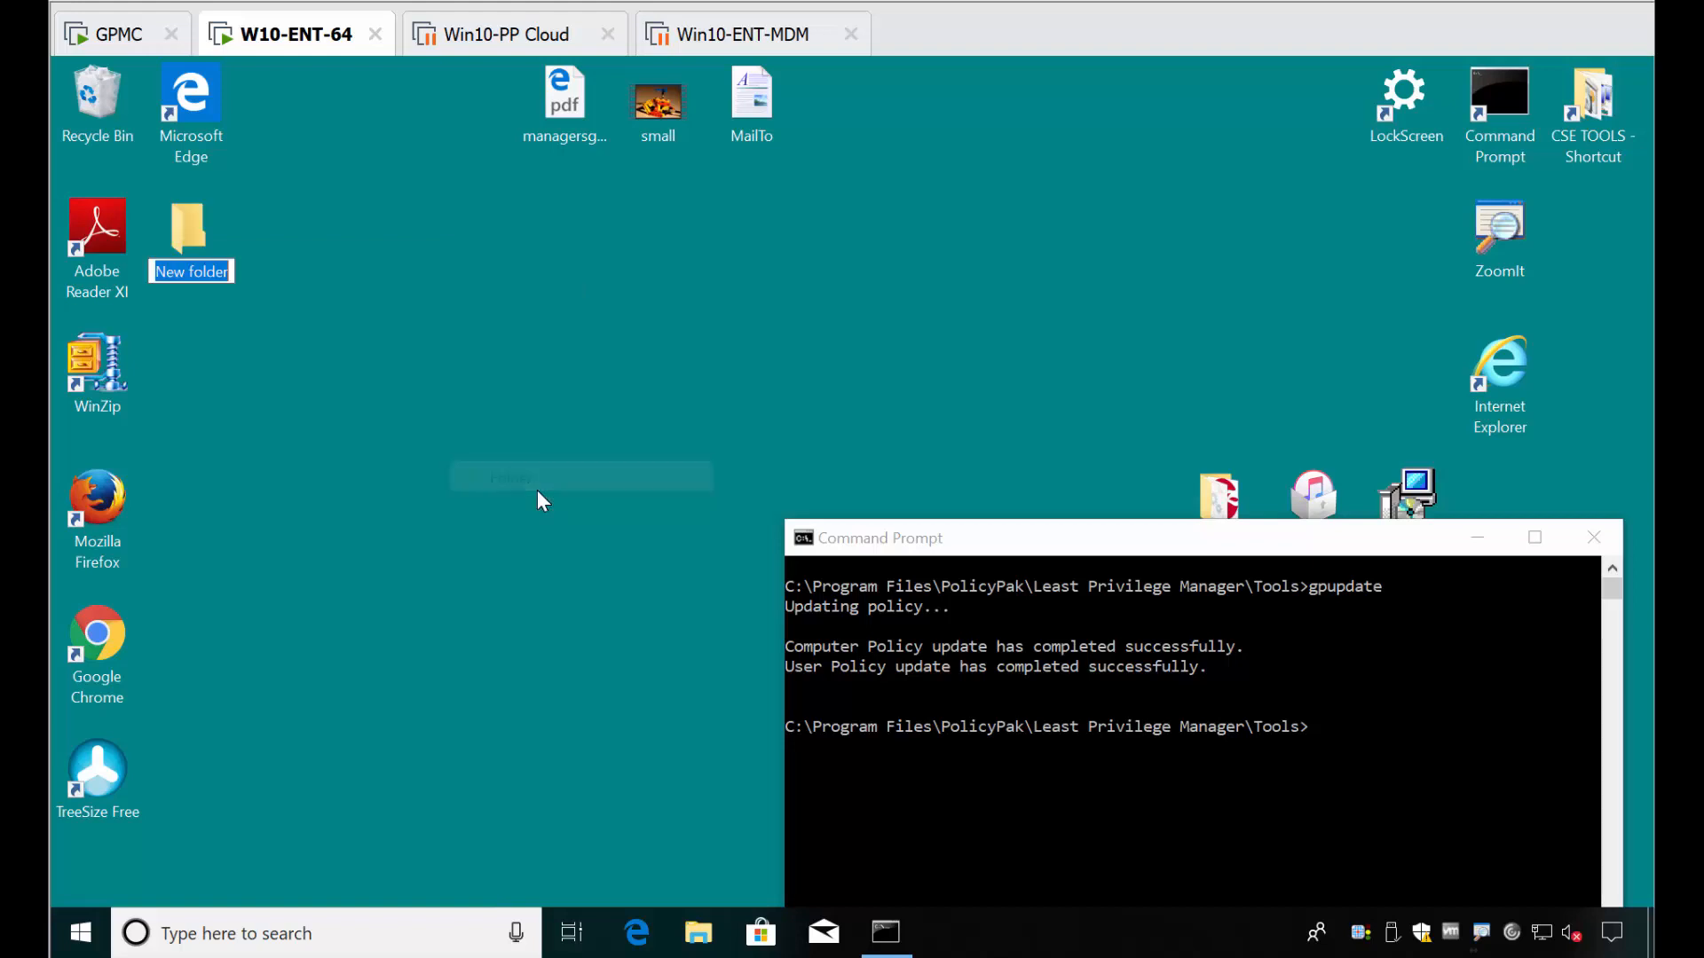
{"action": "type", "text": "PPTOOLS"}
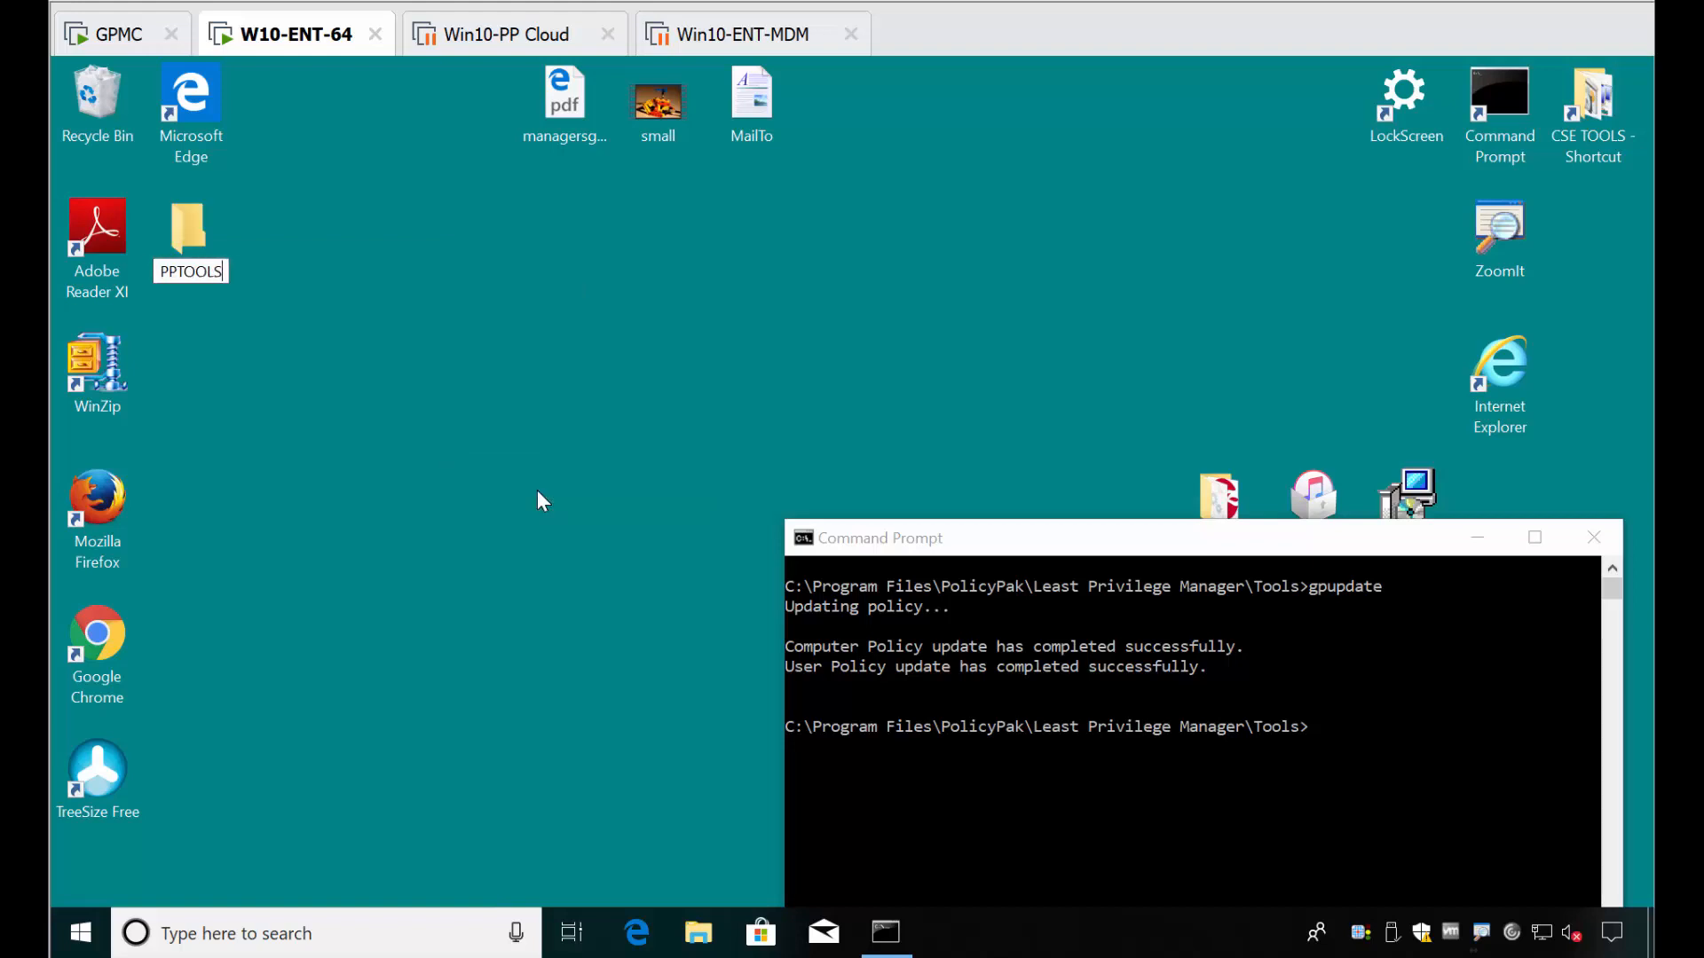
{"action": "key", "text": "Return"}
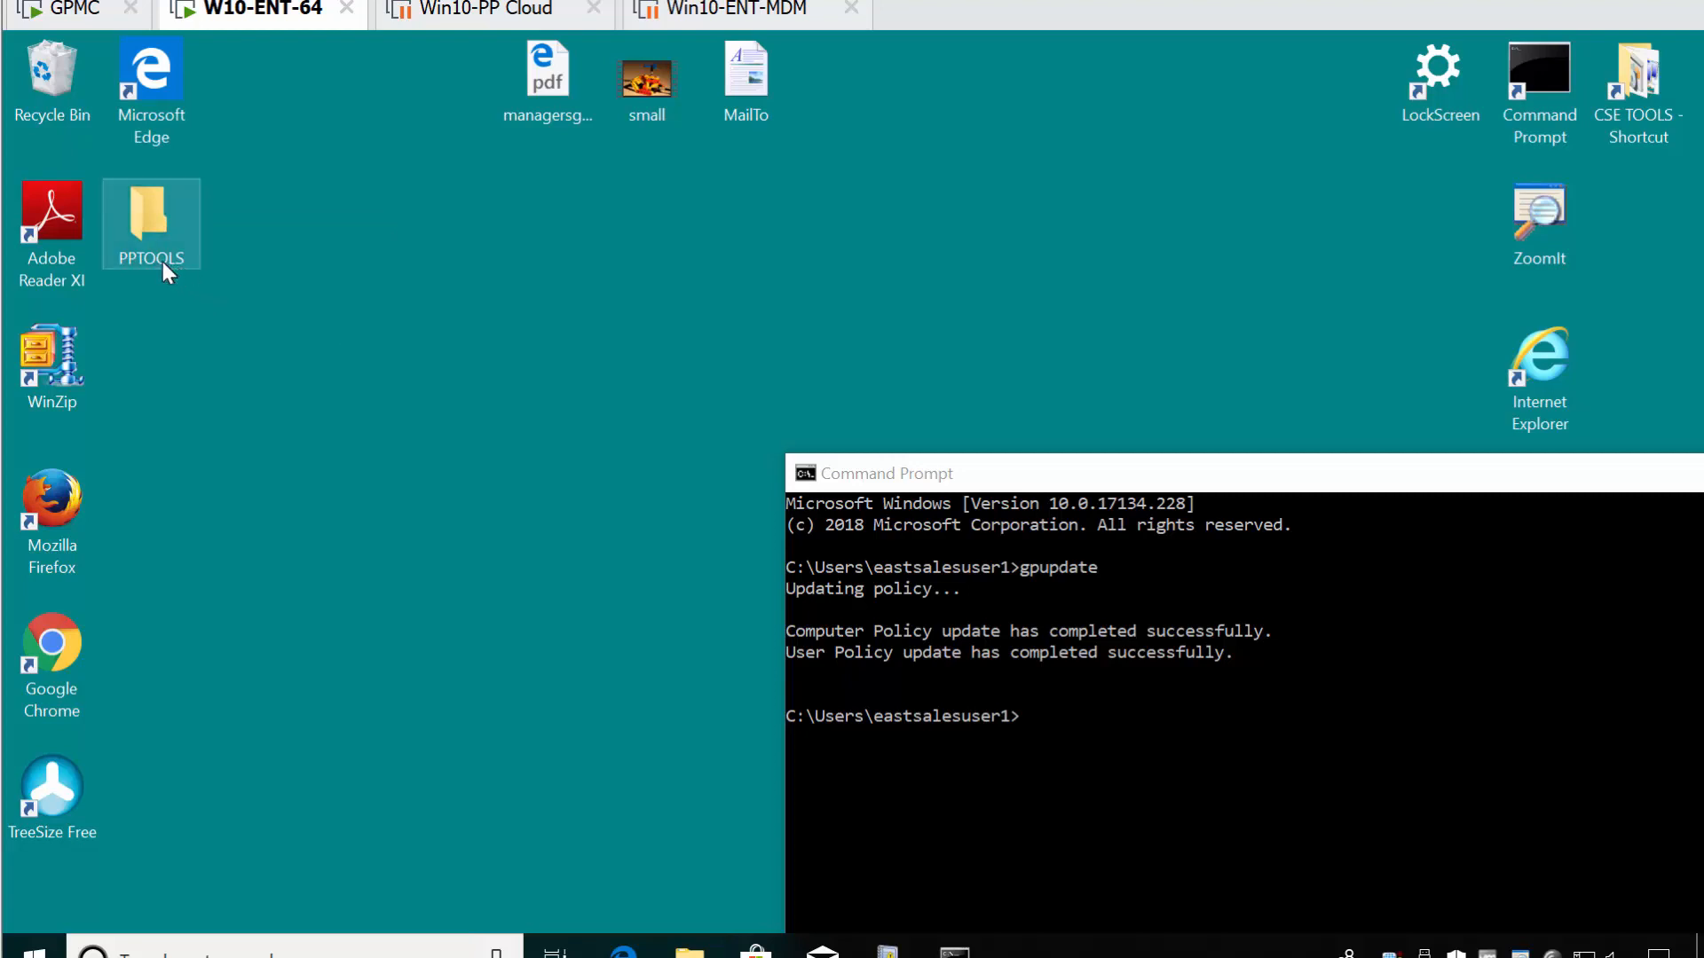
- Move the PPTOOLS folder from the desktop into the Recycle Bin
{"action": "mouse_move", "coordinate": [154, 243]}
{"action": "left_click_drag", "start_coordinate": [154, 236], "coordinate": [135, 196]}
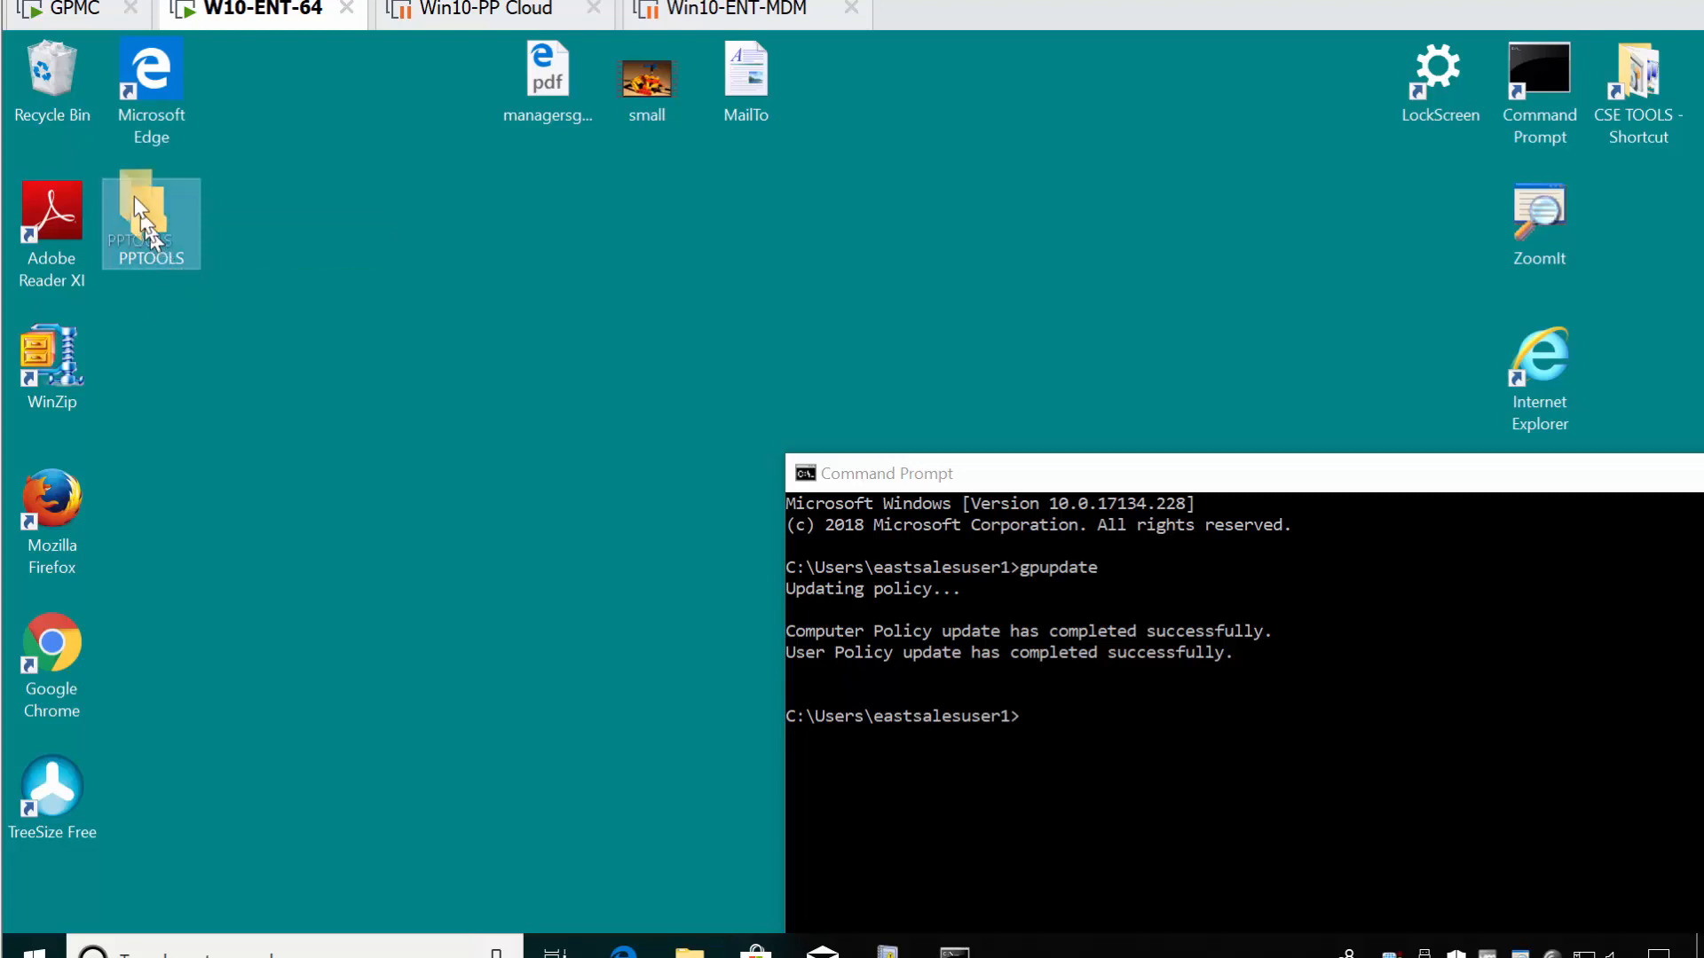
{"action": "left_click_drag", "start_coordinate": [90, 115], "coordinate": [66, 88]}
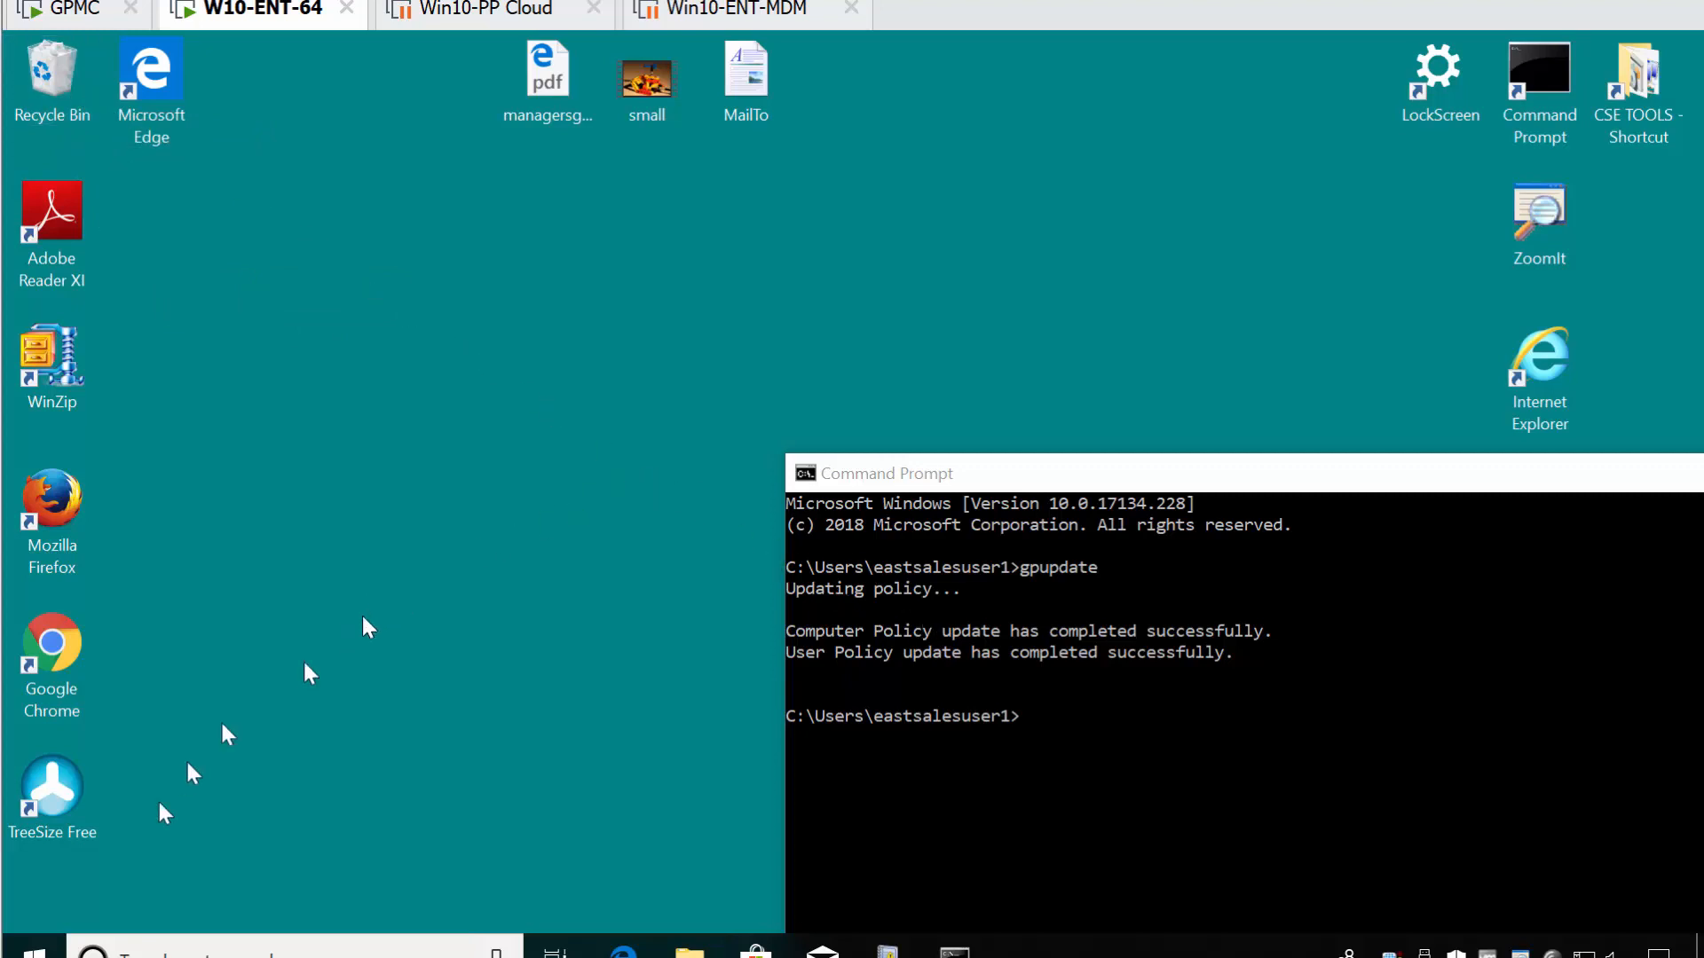
- Launch the Remove Some of your Apps tile and look through the full list of installed programs
{"action": "left_click", "coordinate": [54, 944]}
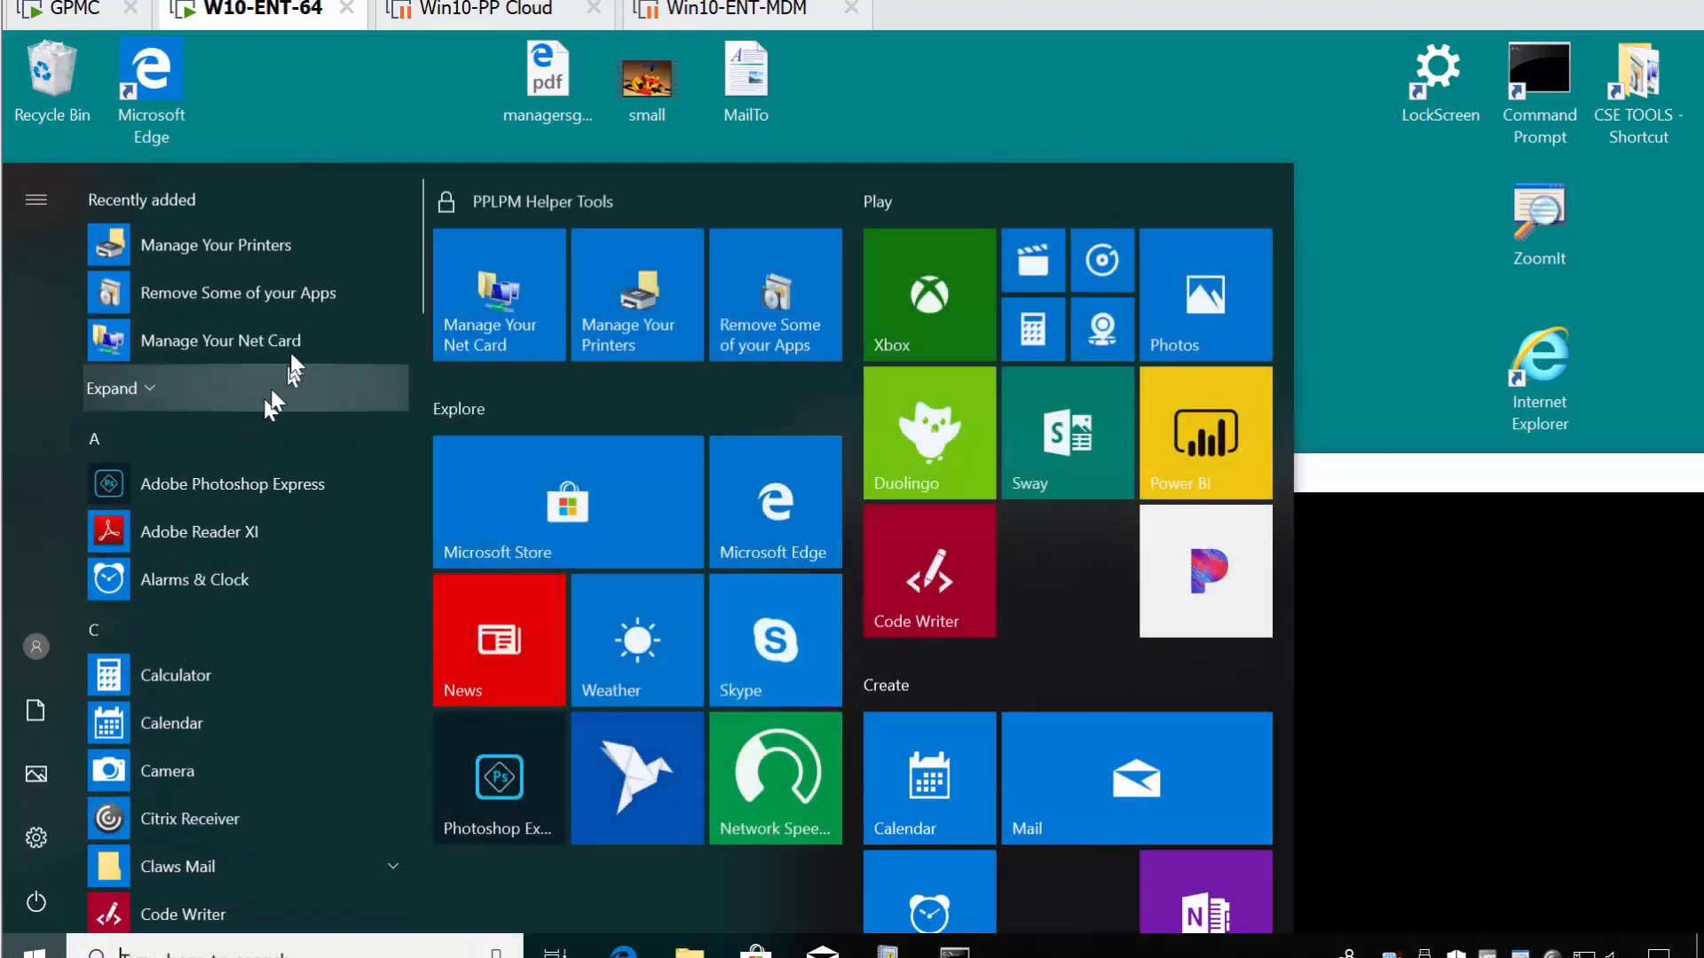
{"action": "left_click", "coordinate": [786, 301]}
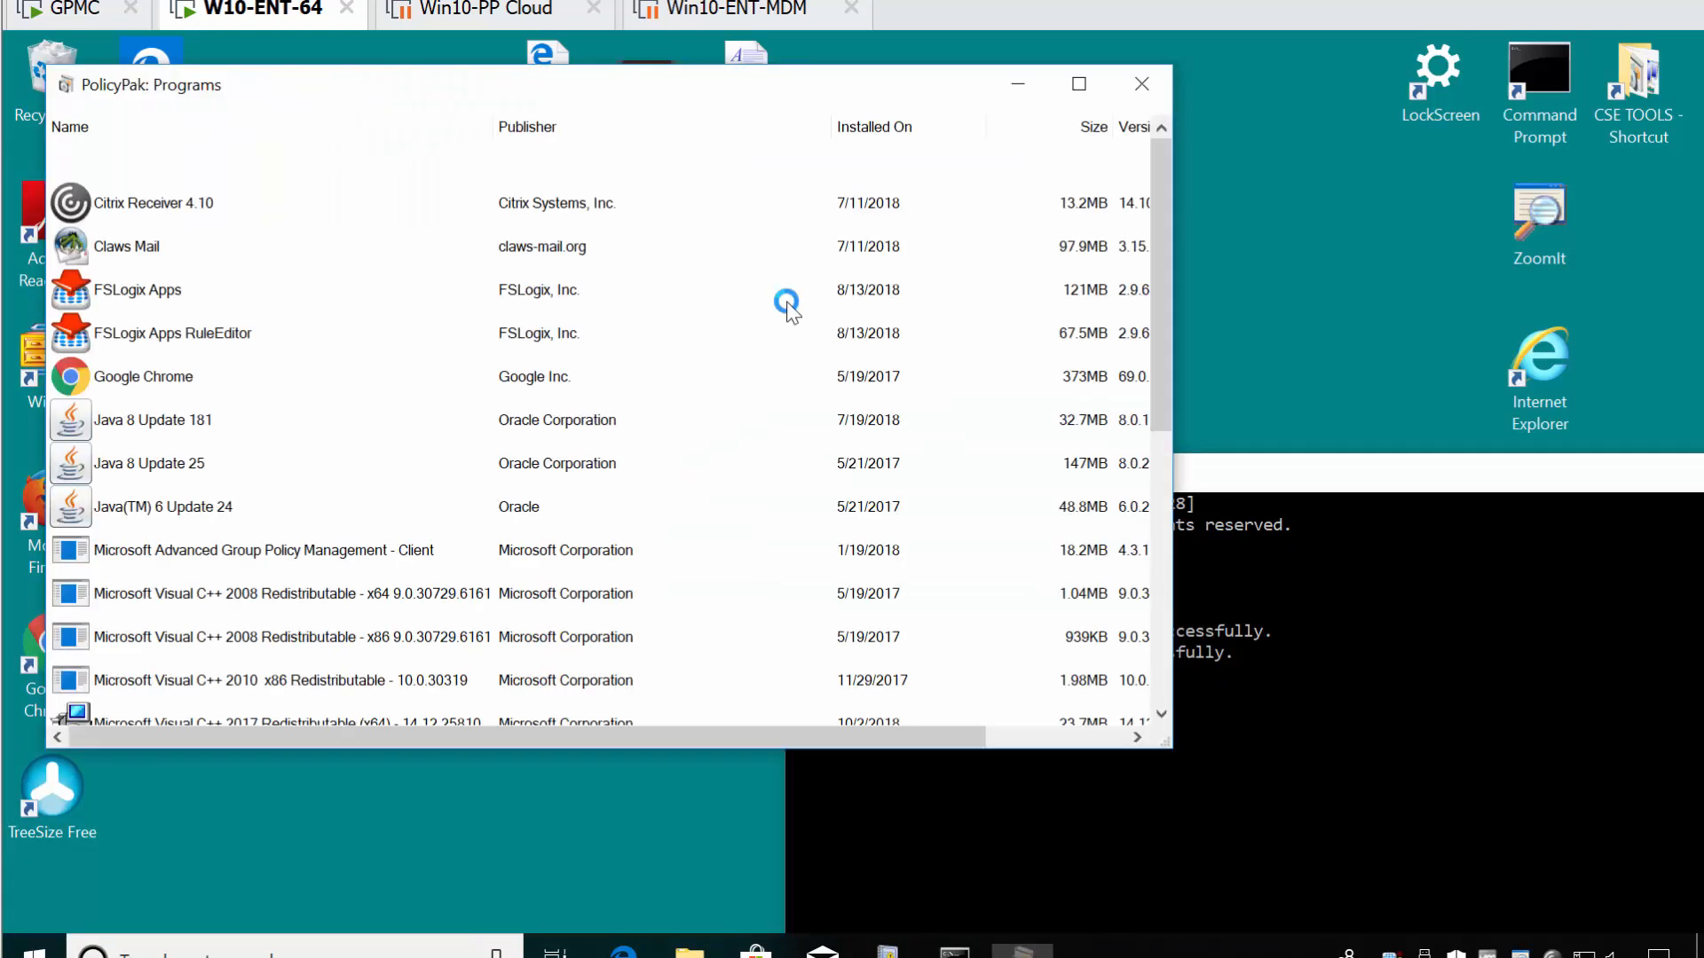
{"action": "scroll", "coordinate": [365, 426], "scroll_direction": "down", "scroll_amount": 4}
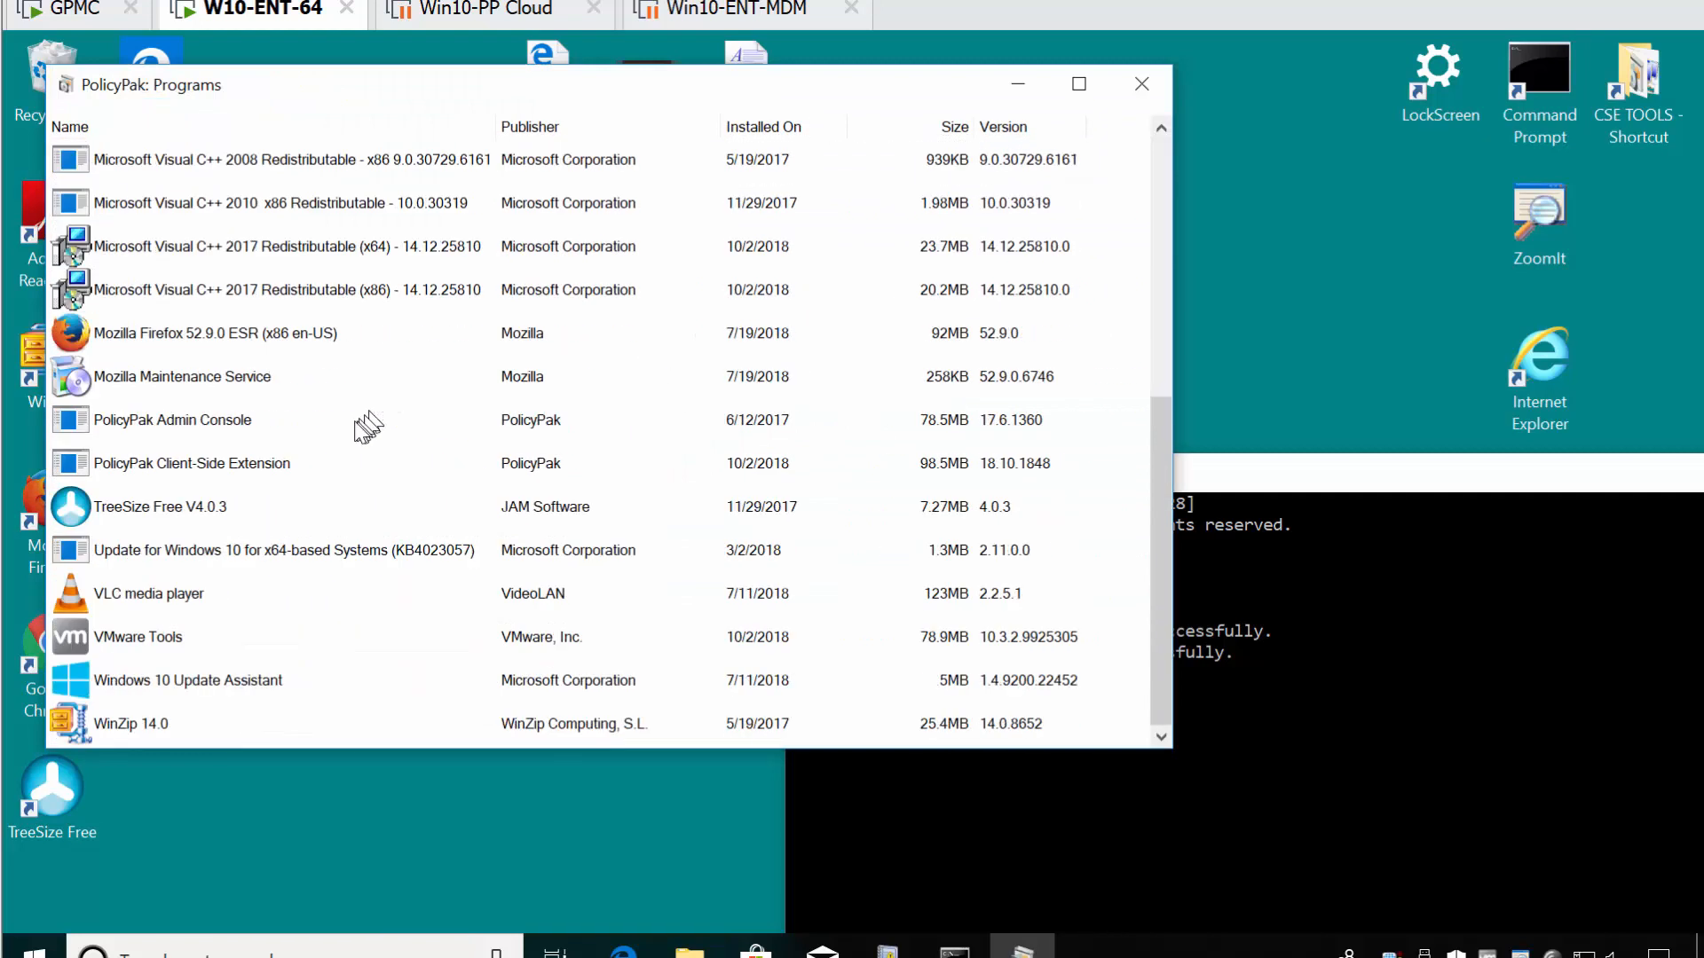
{"action": "scroll", "coordinate": [360, 426], "scroll_direction": "up", "scroll_amount": 4}
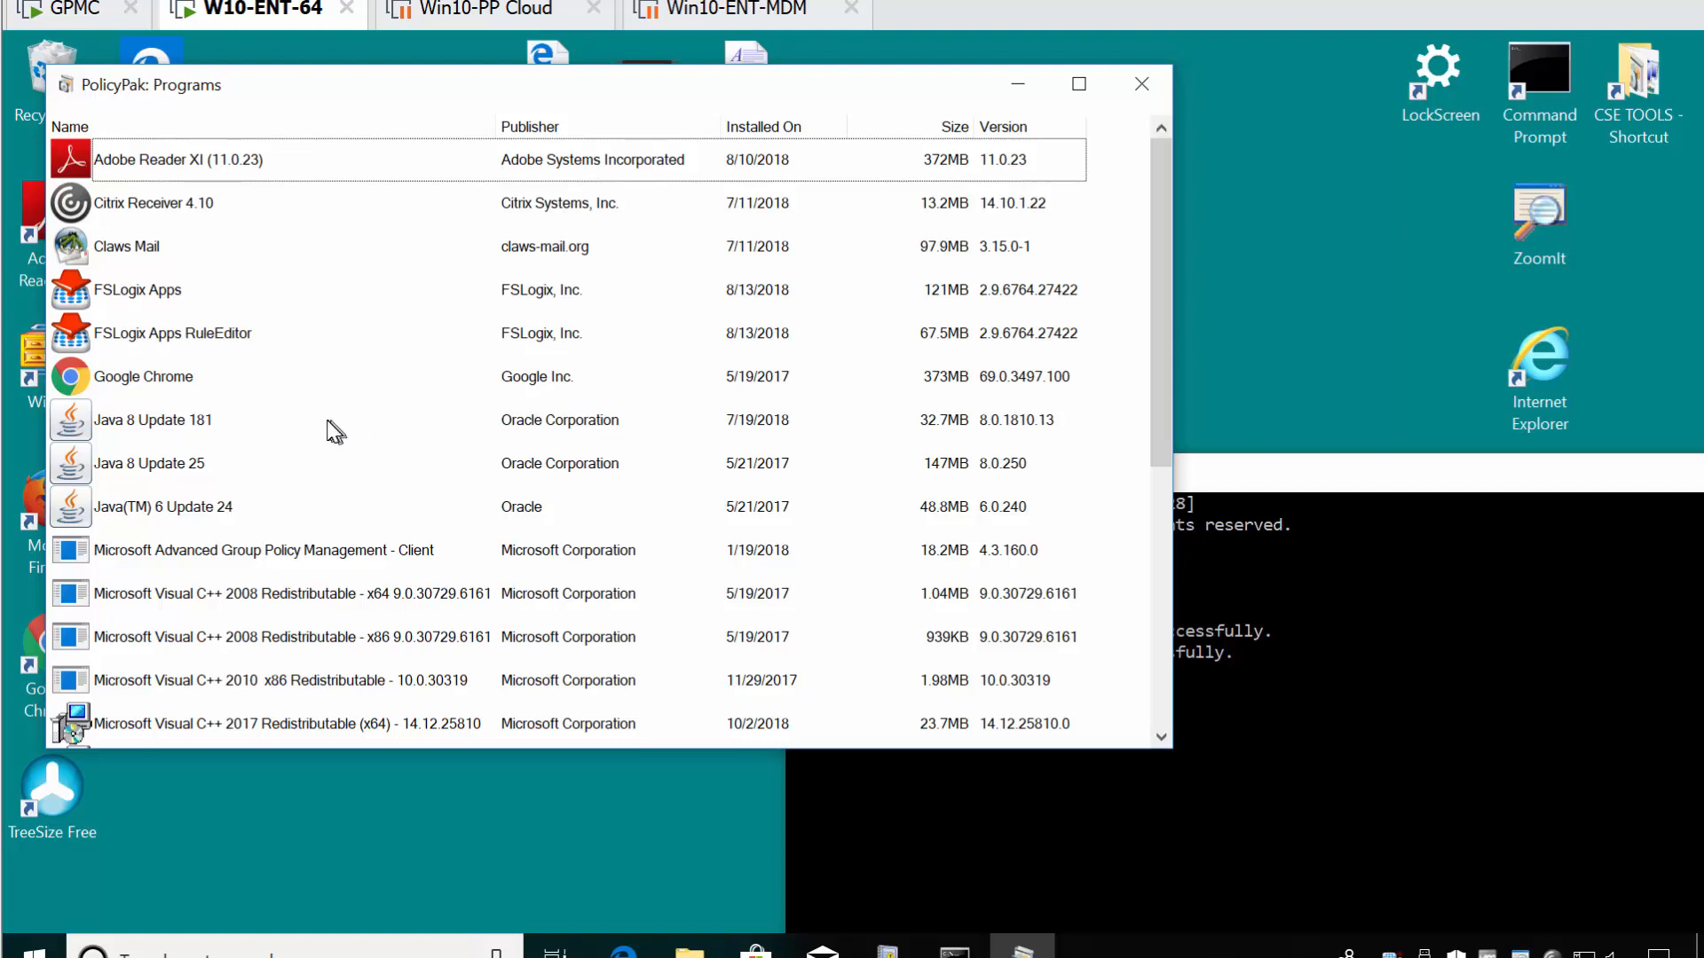
{"action": "scroll", "coordinate": [334, 441], "scroll_direction": "down", "scroll_amount": 2}
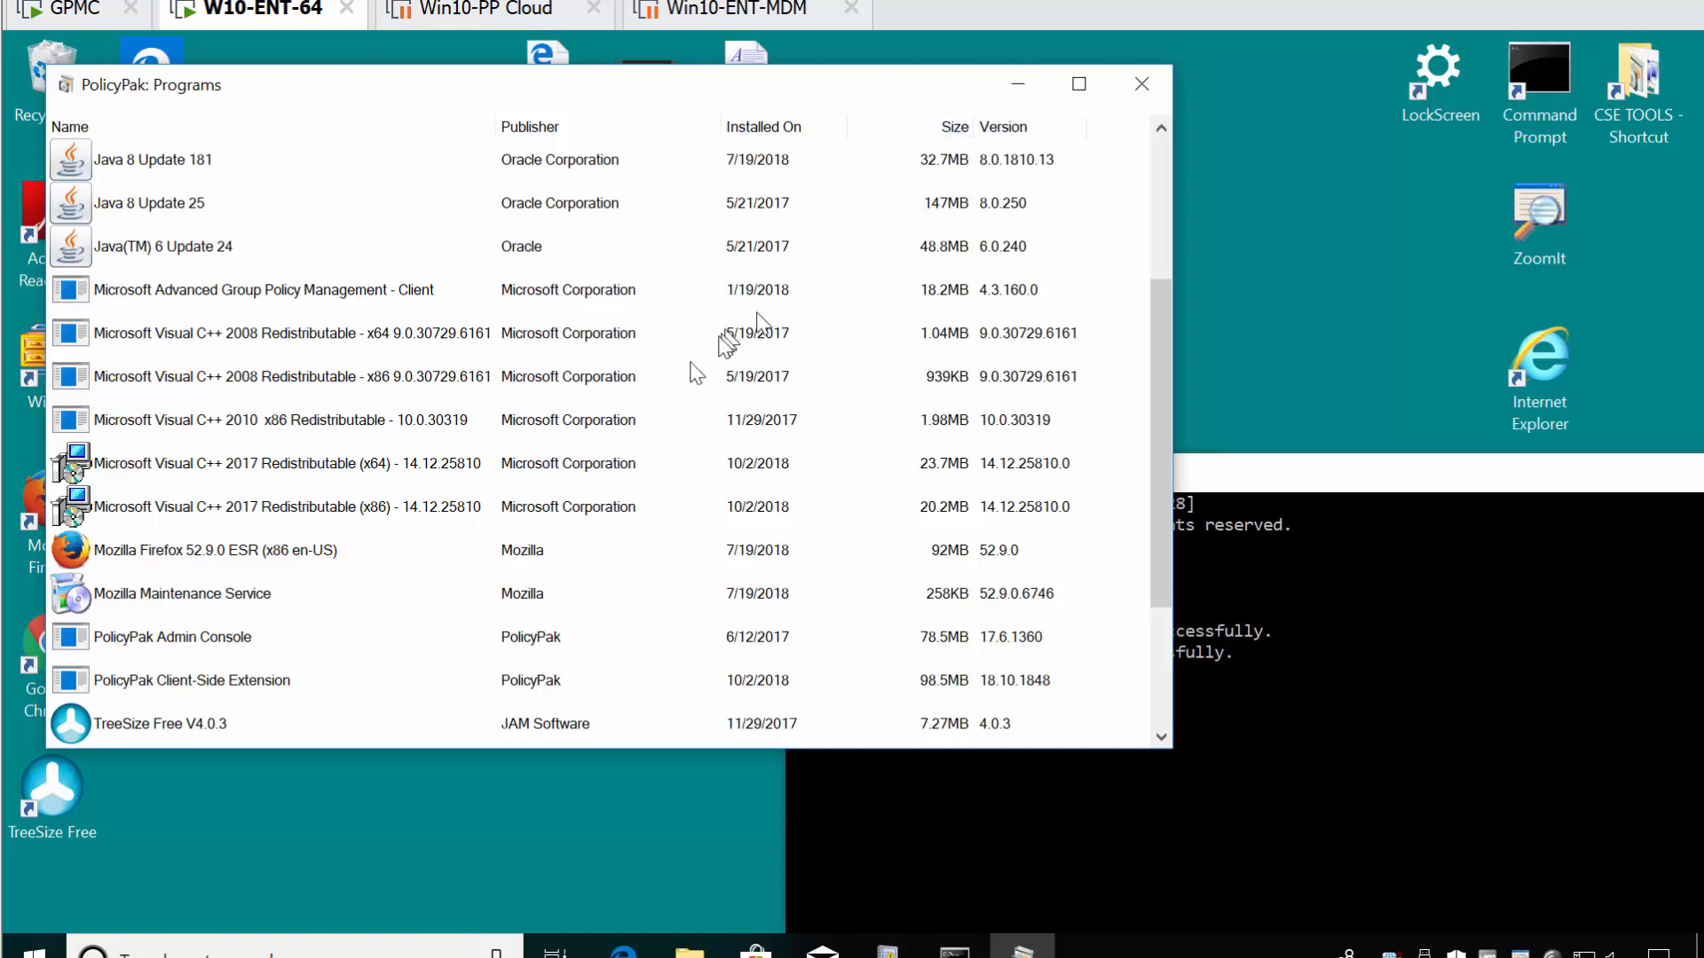
{"action": "scroll", "coordinate": [659, 386], "scroll_direction": "up", "scroll_amount": 2}
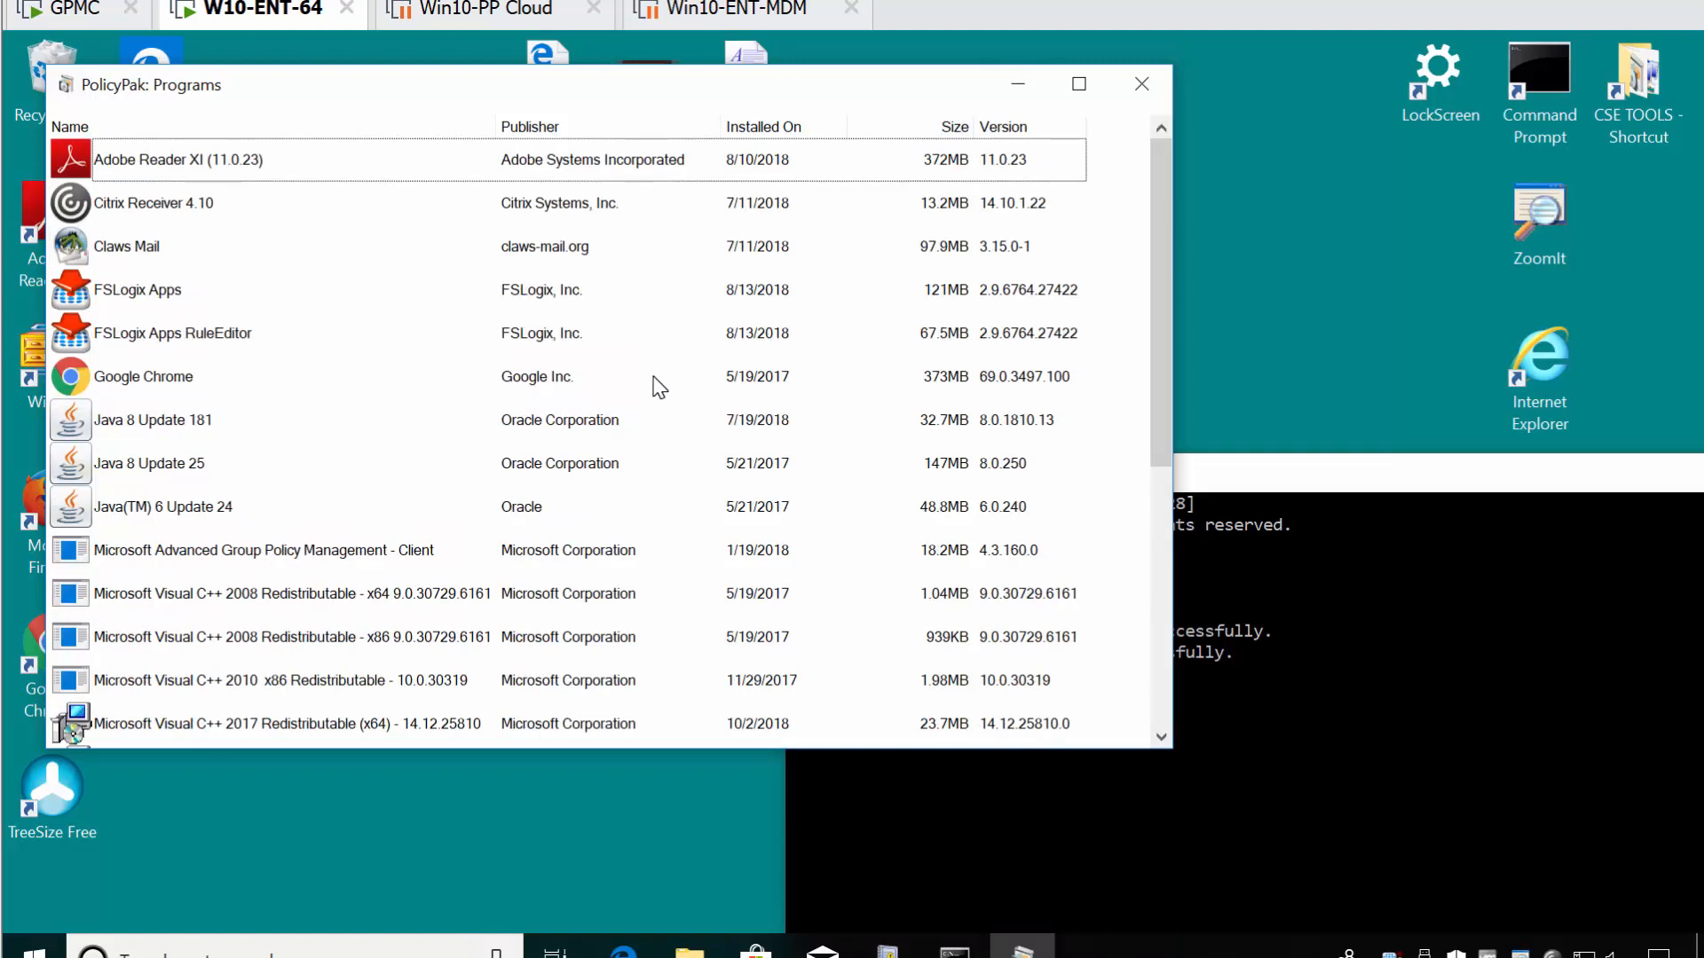
{"action": "scroll", "coordinate": [659, 386], "scroll_direction": "down", "scroll_amount": 4}
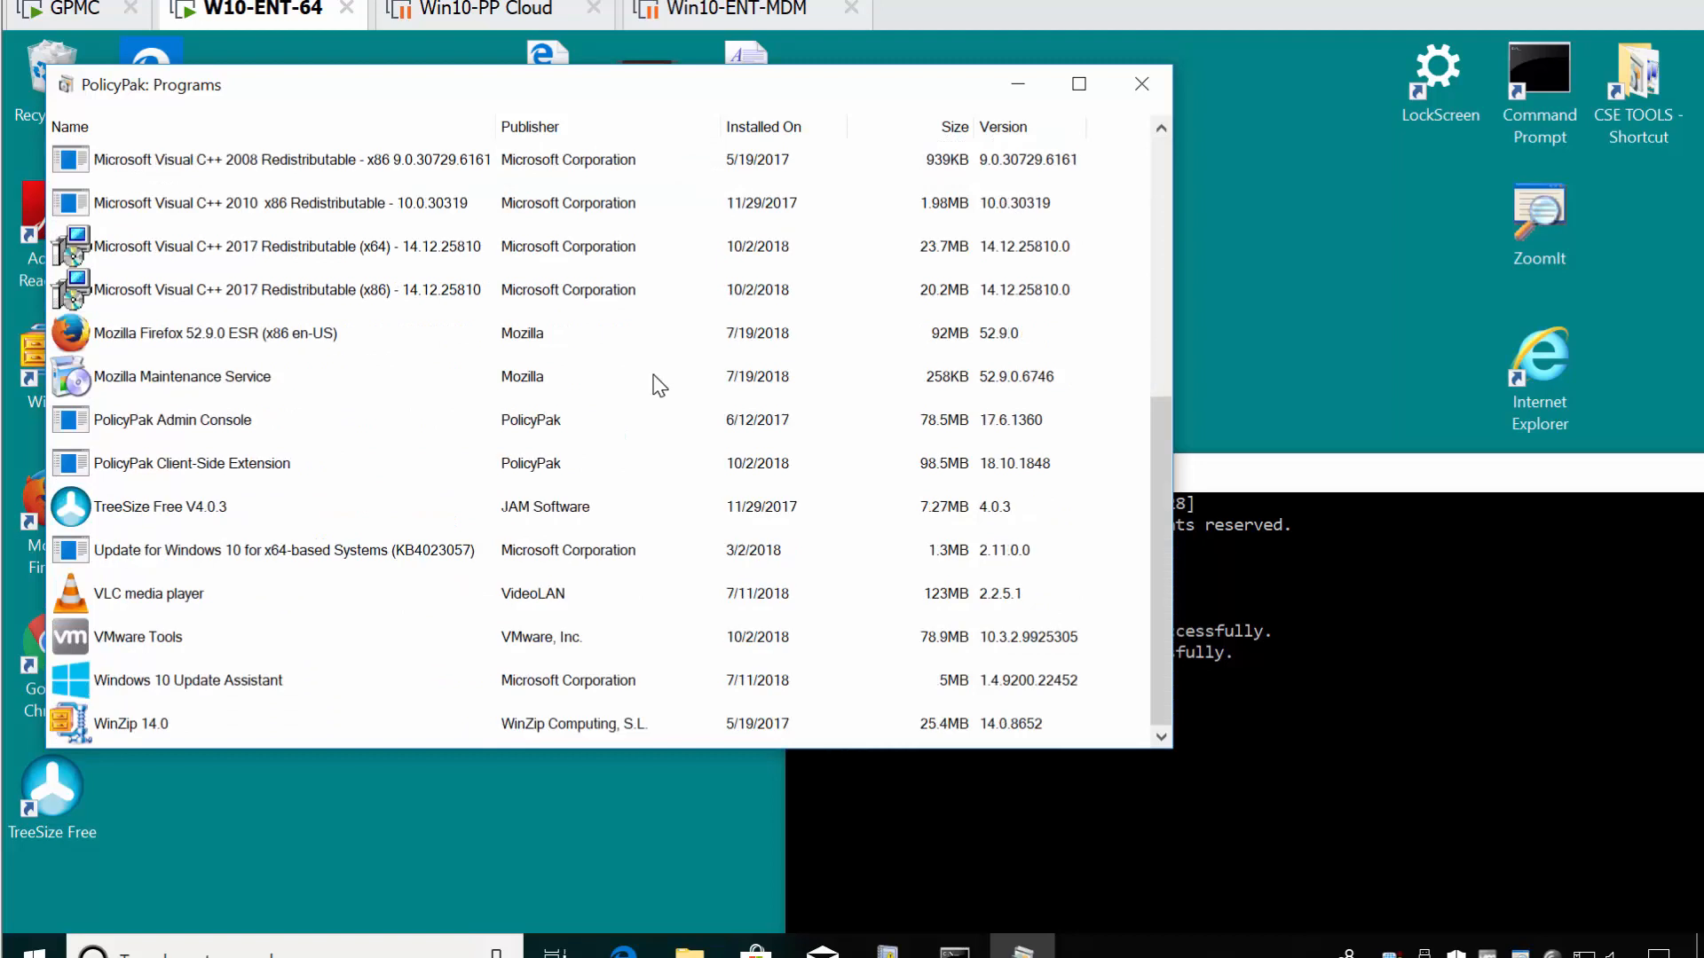
{"action": "scroll", "coordinate": [535, 459], "scroll_direction": "up", "scroll_amount": 4}
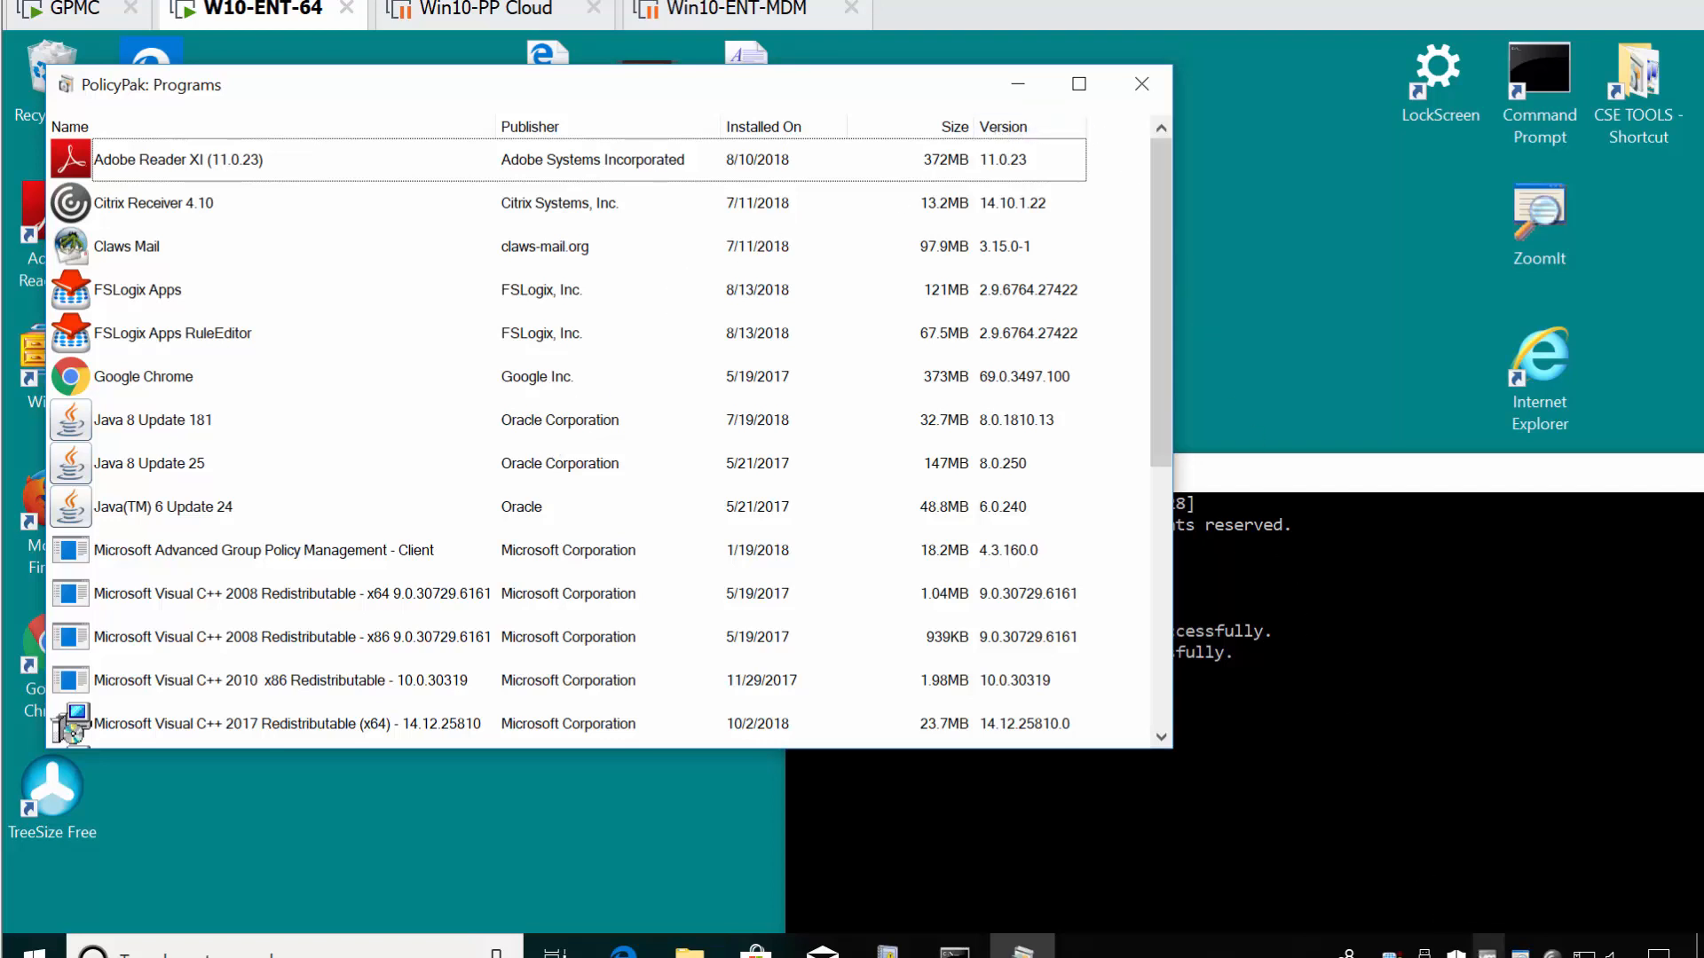
- On the GPMC machine, browse the DVD drive to the PolicyDefinitions folder inside PolicyPak ADMX (Troubleshooting)
{"action": "key", "text": "ctrl+alt+Left"}
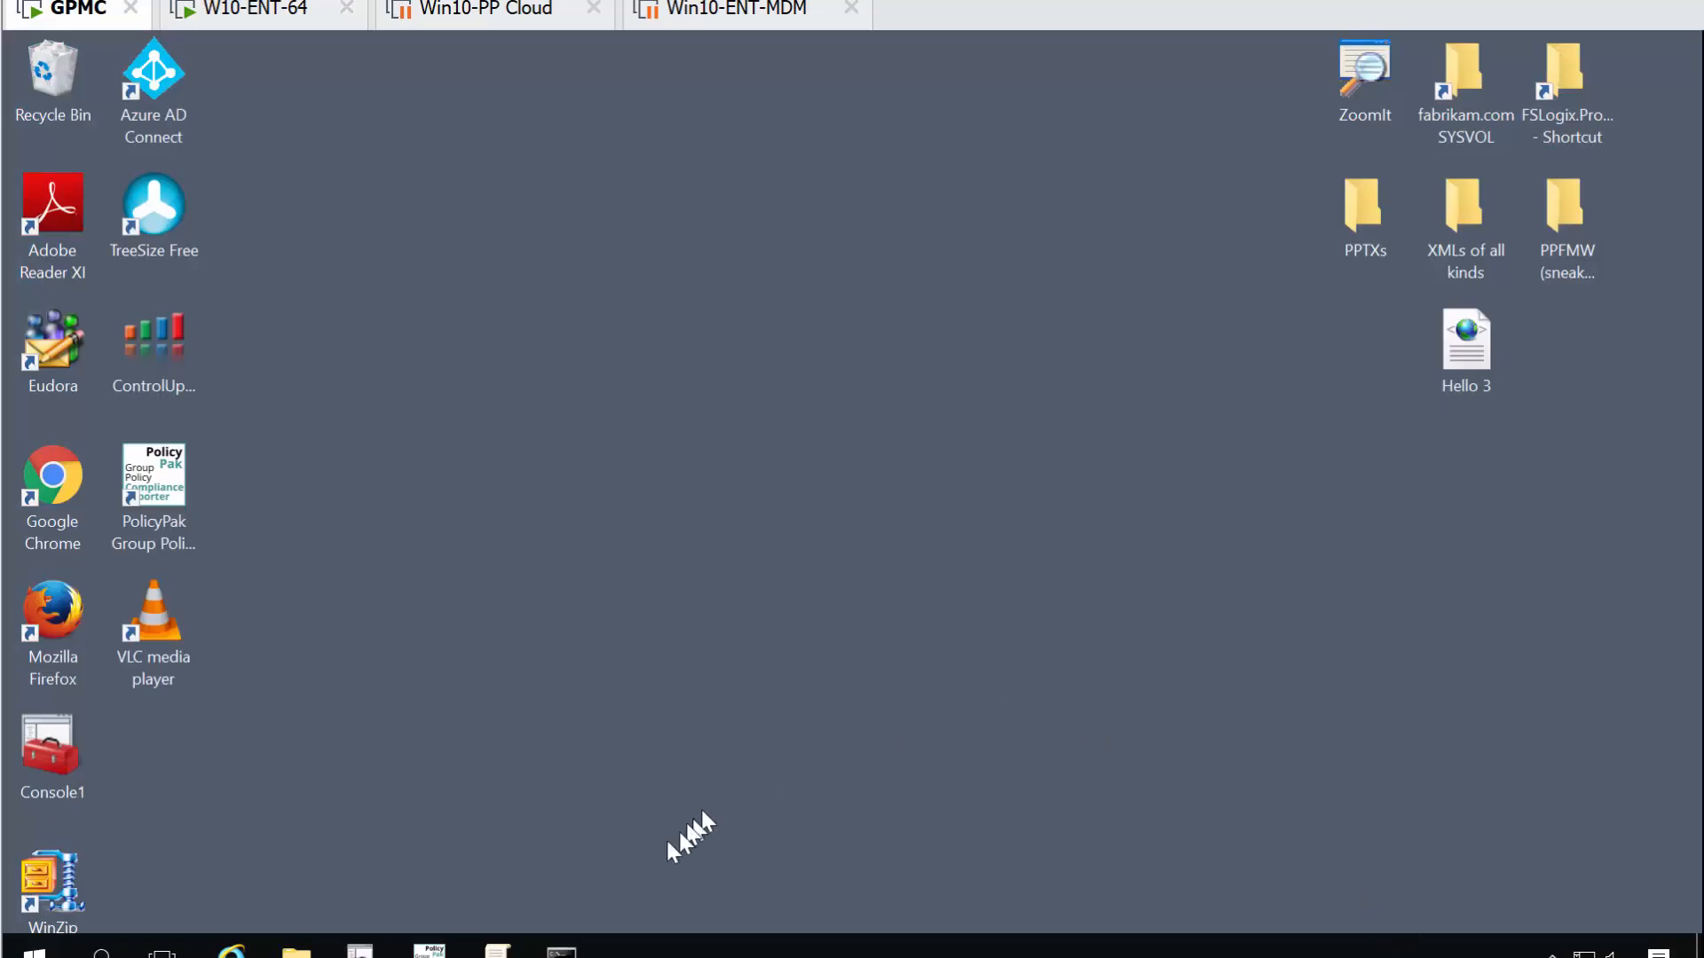
{"action": "left_click", "coordinate": [296, 948]}
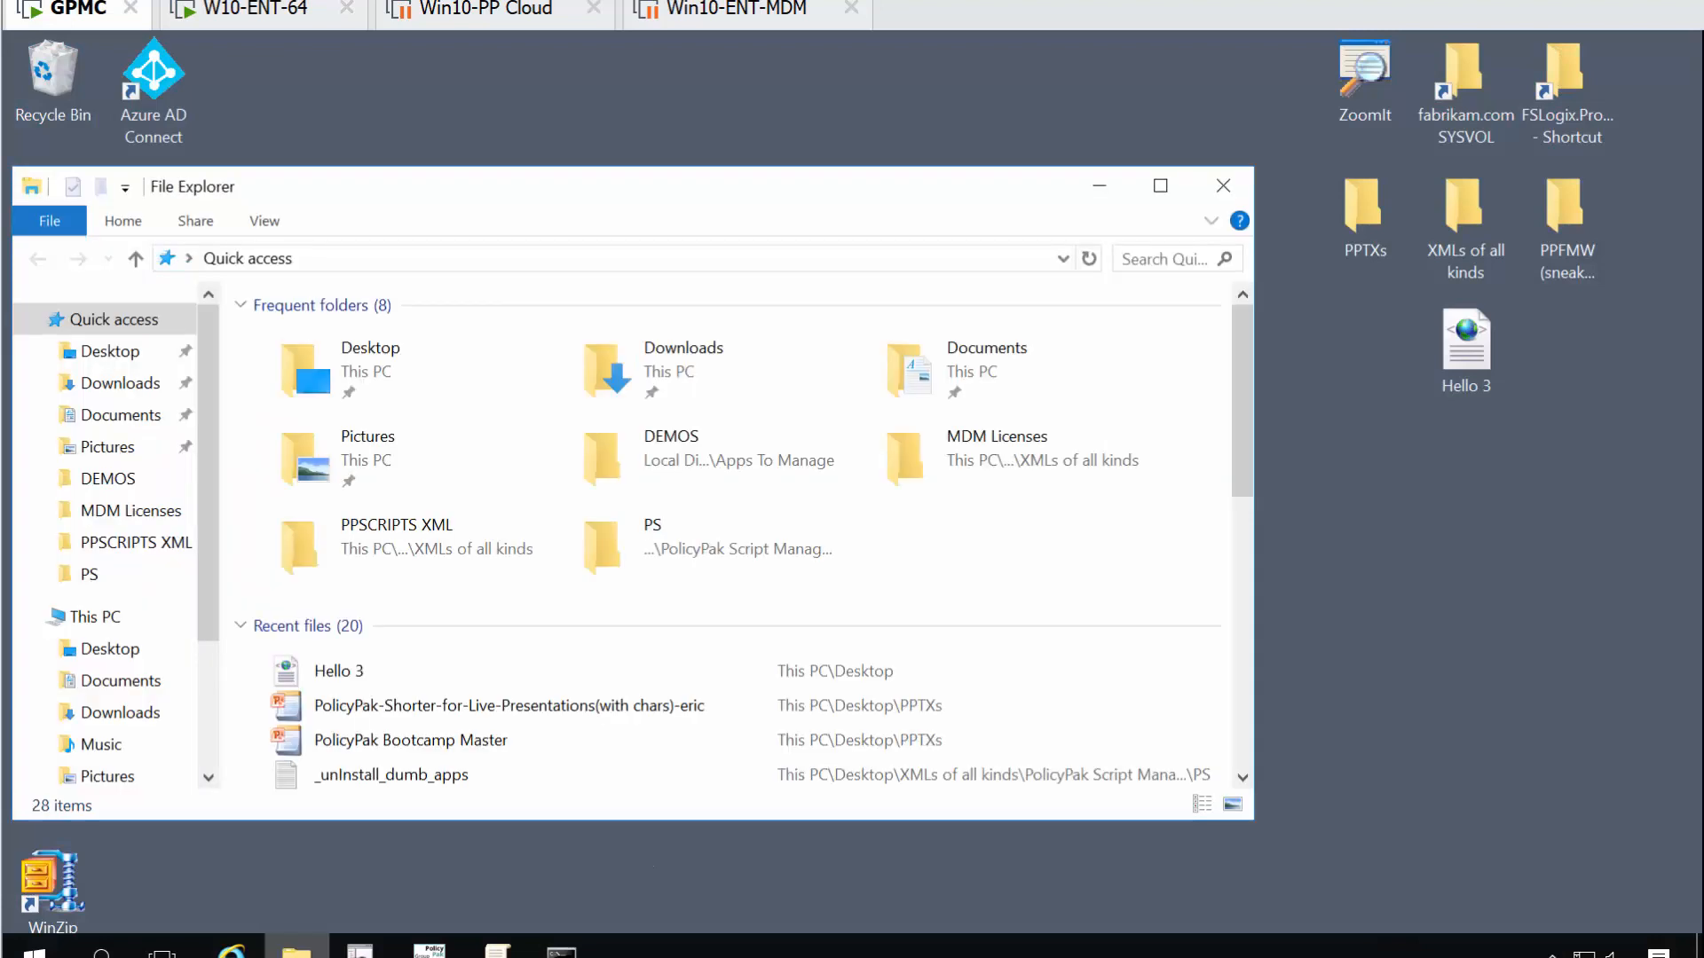
{"action": "scroll", "coordinate": [156, 685], "scroll_direction": "down", "scroll_amount": 2}
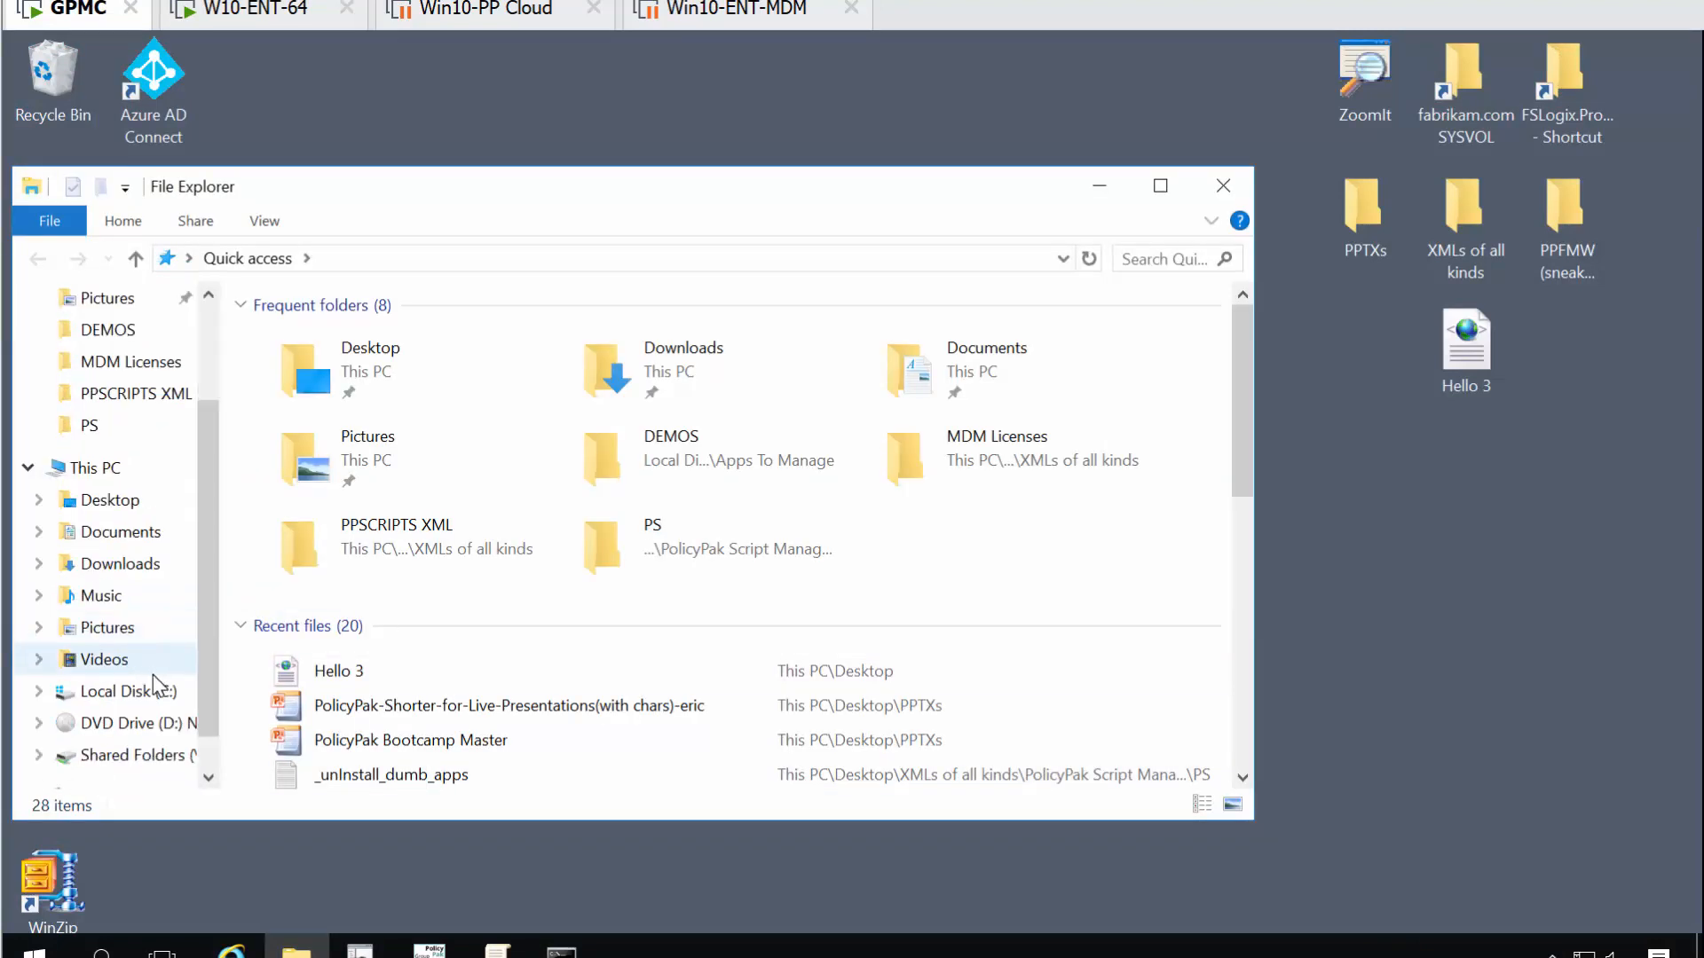
{"action": "left_click", "coordinate": [142, 724]}
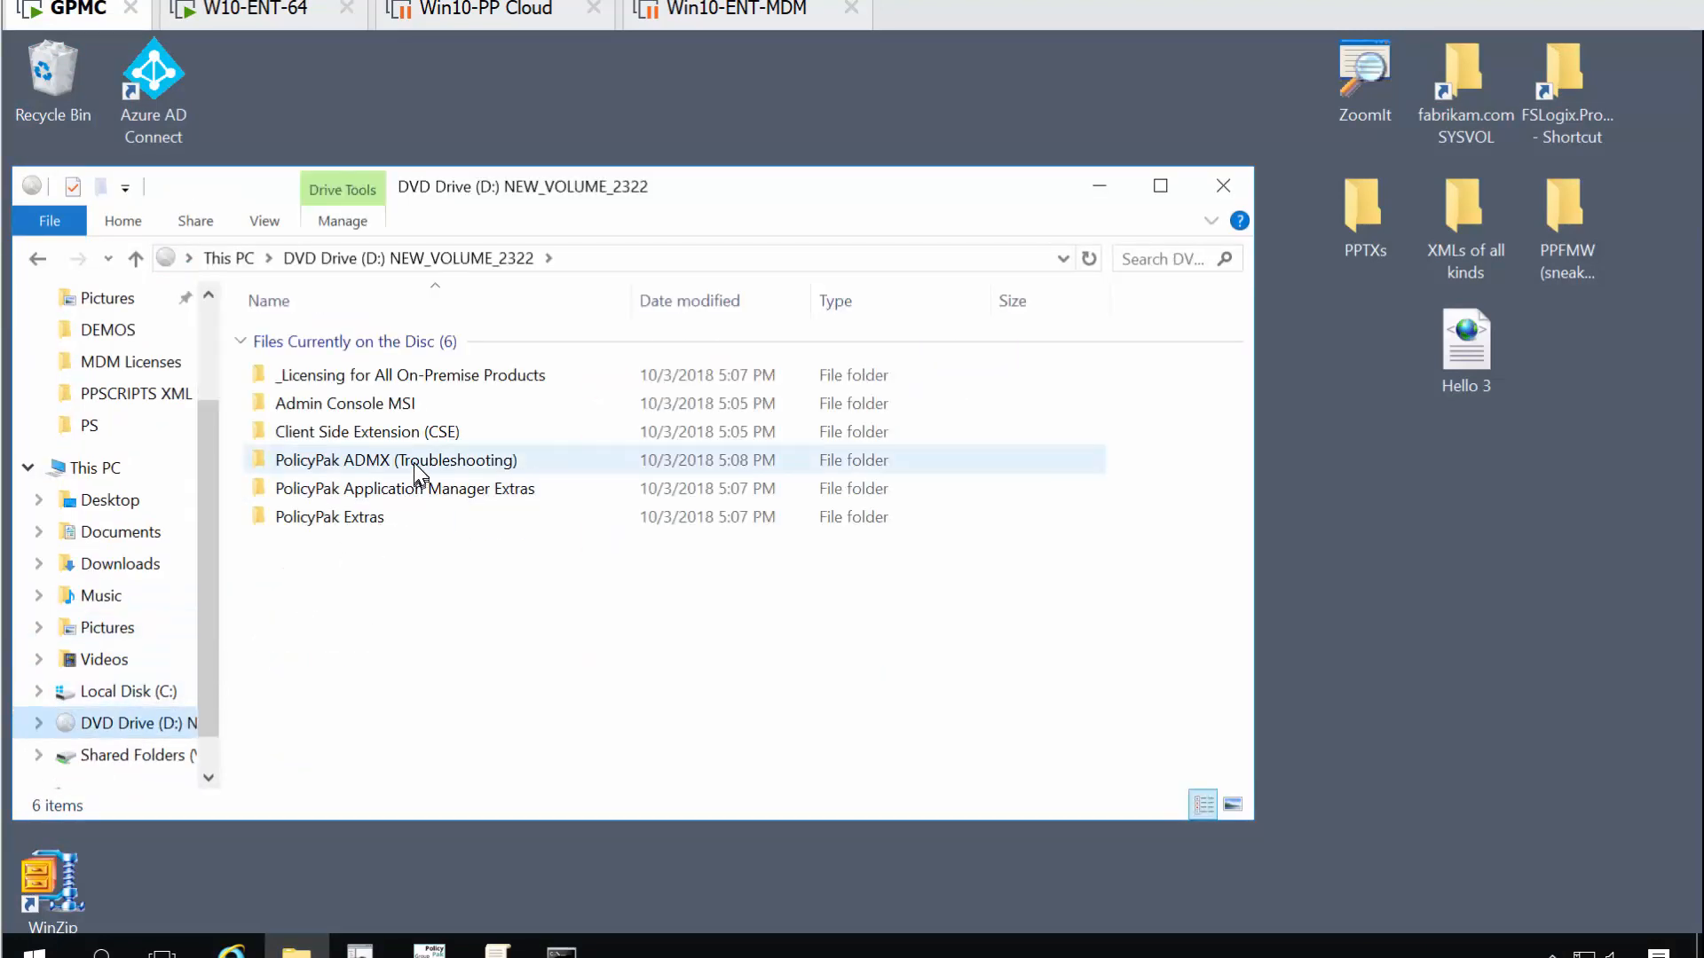
{"action": "double_click", "coordinate": [414, 460]}
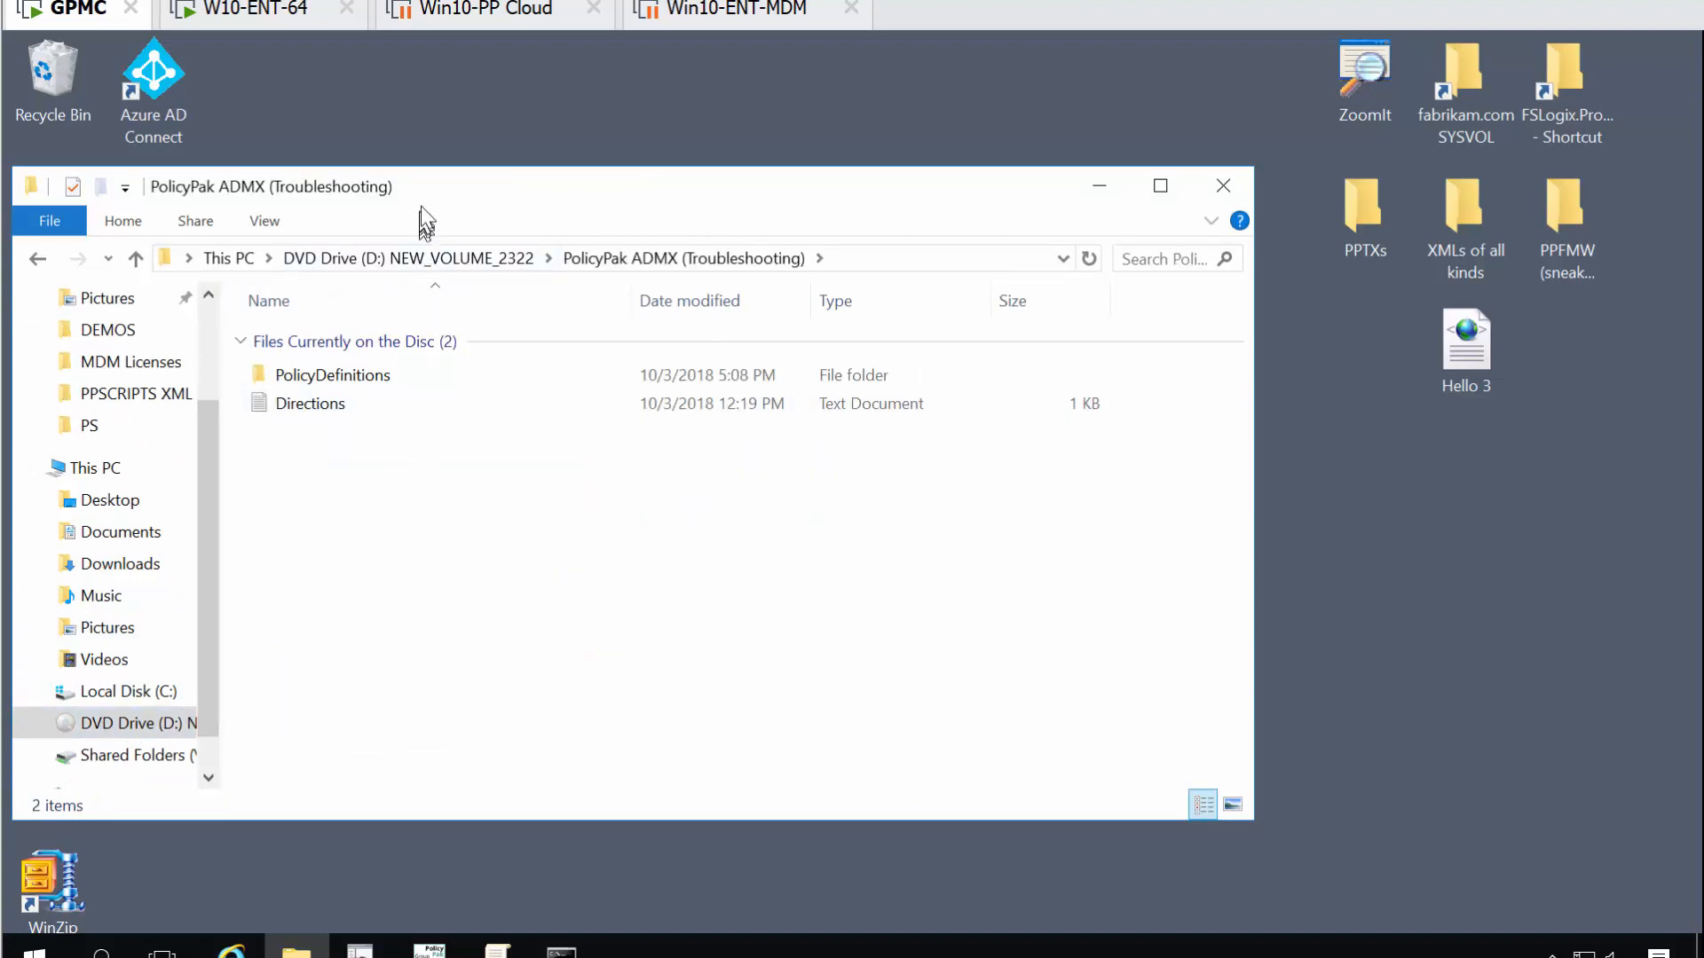
{"action": "left_click_drag", "start_coordinate": [424, 201], "coordinate": [1231, 579]}
{"action": "double_click", "coordinate": [1139, 750]}
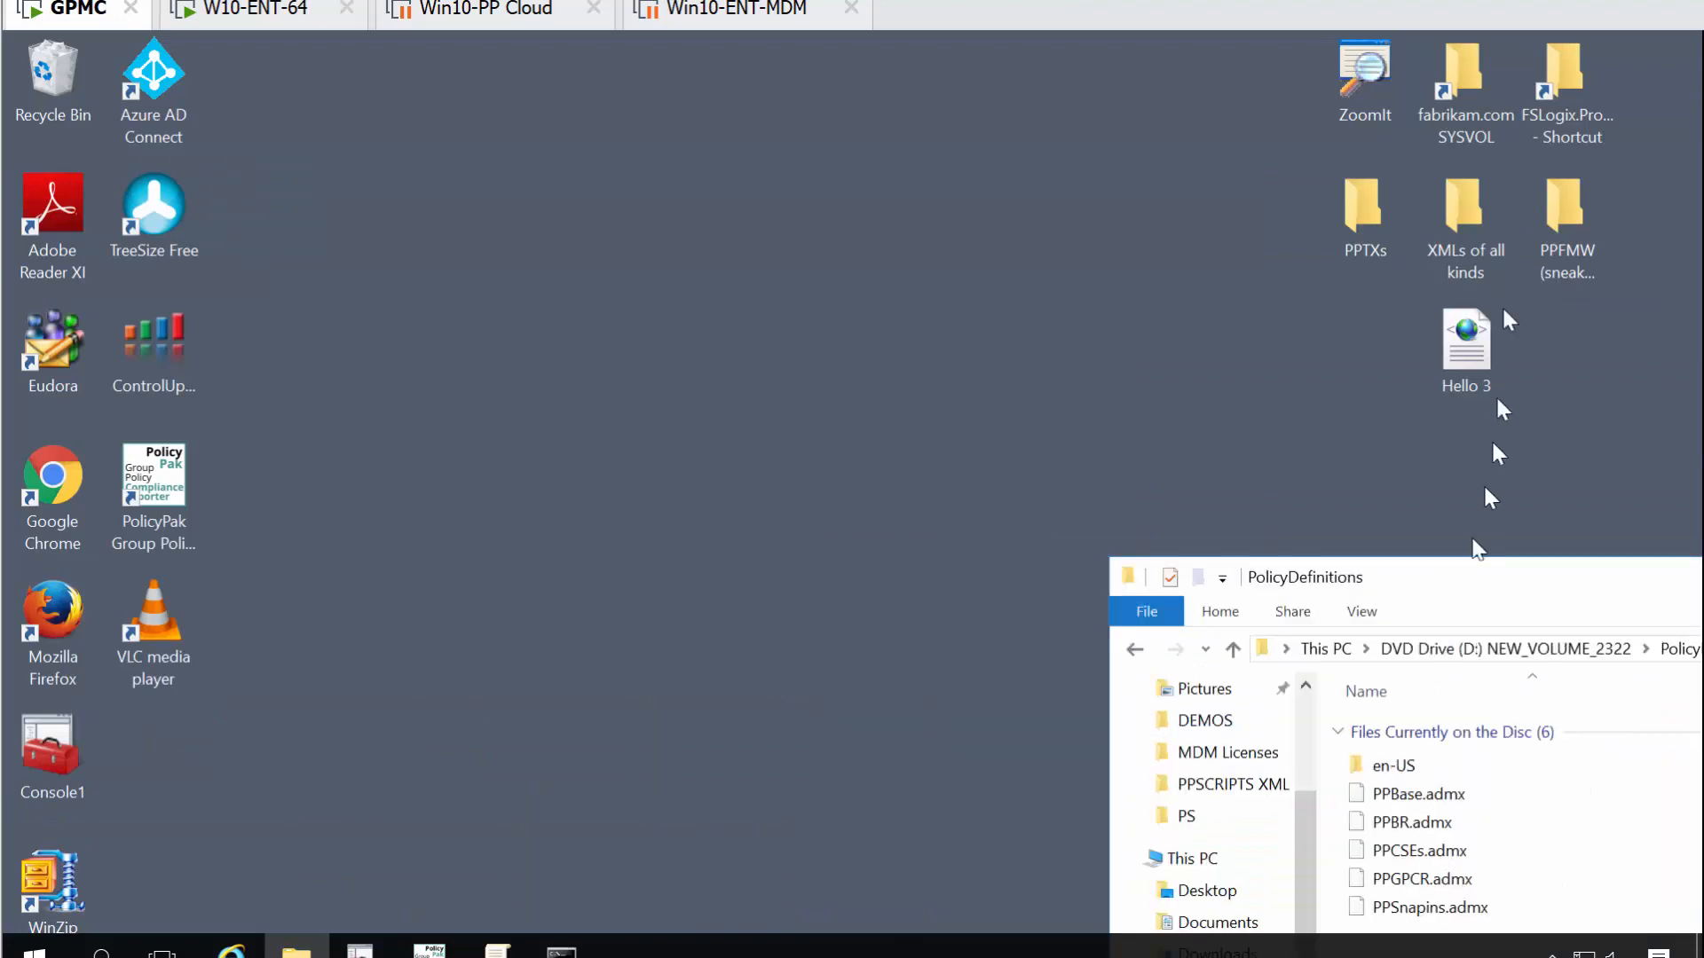
- Open the fabrikam.com SYSVOL Policies\PolicyDefinitions folder side by side with the DVD's PolicyDefinitions folder
{"action": "double_click", "coordinate": [1465, 78]}
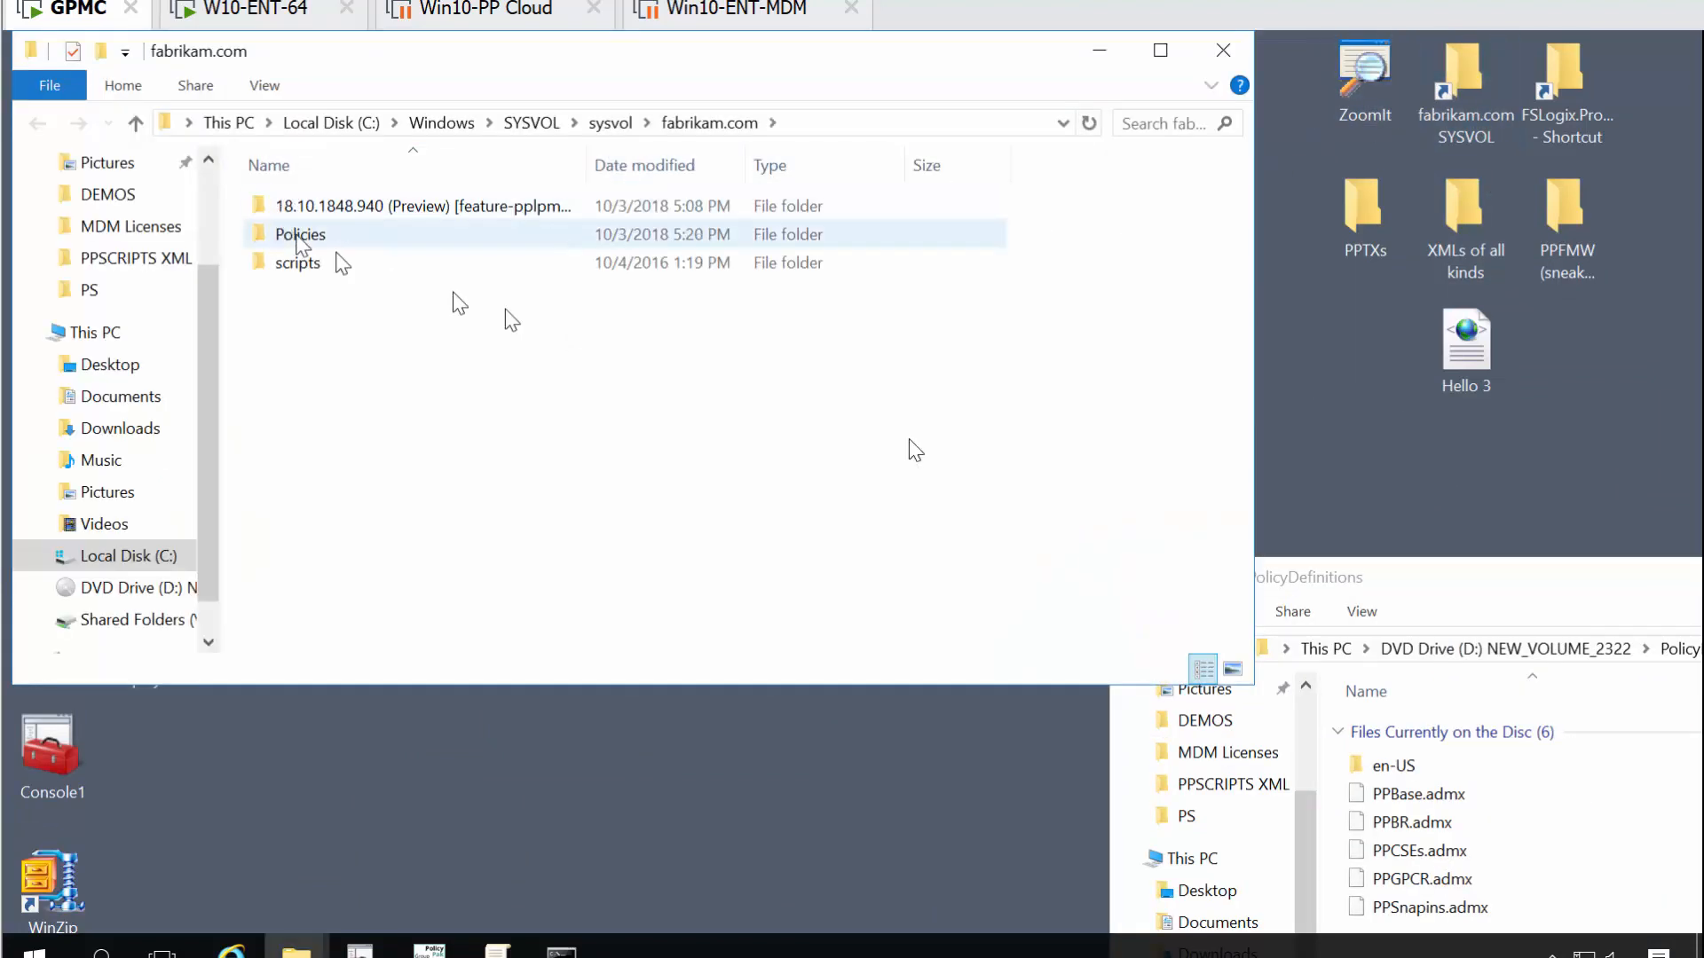
{"action": "left_click_drag", "start_coordinate": [1411, 578], "coordinate": [1682, 543]}
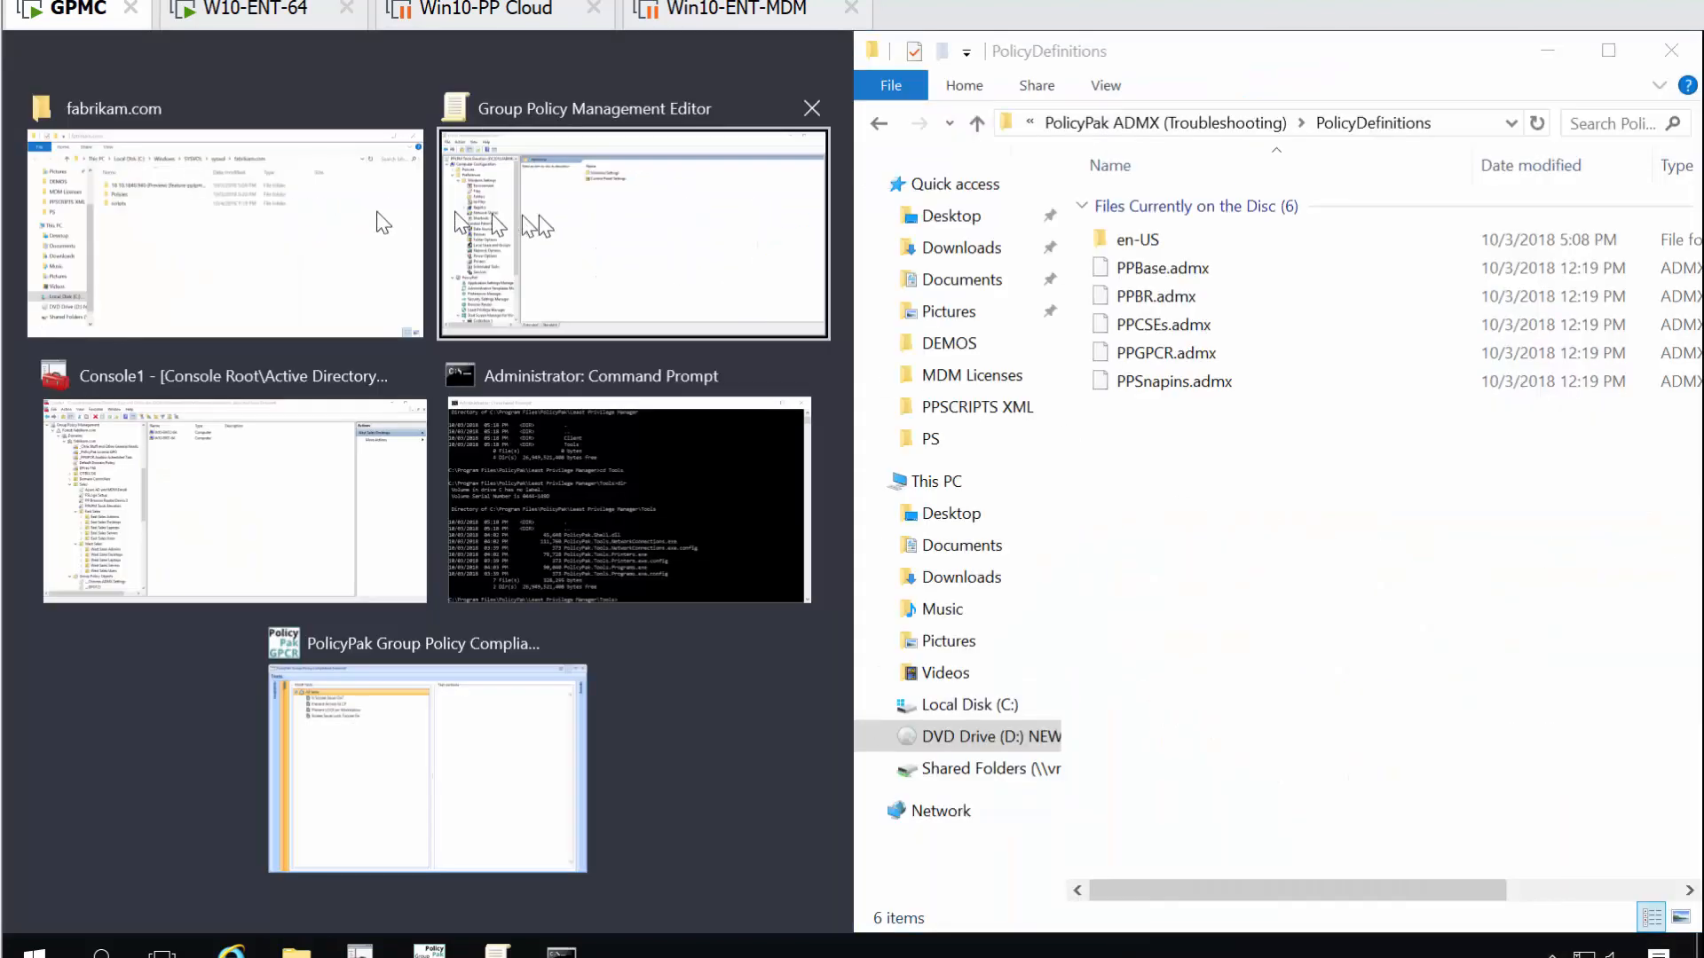
{"action": "left_click", "coordinate": [239, 217]}
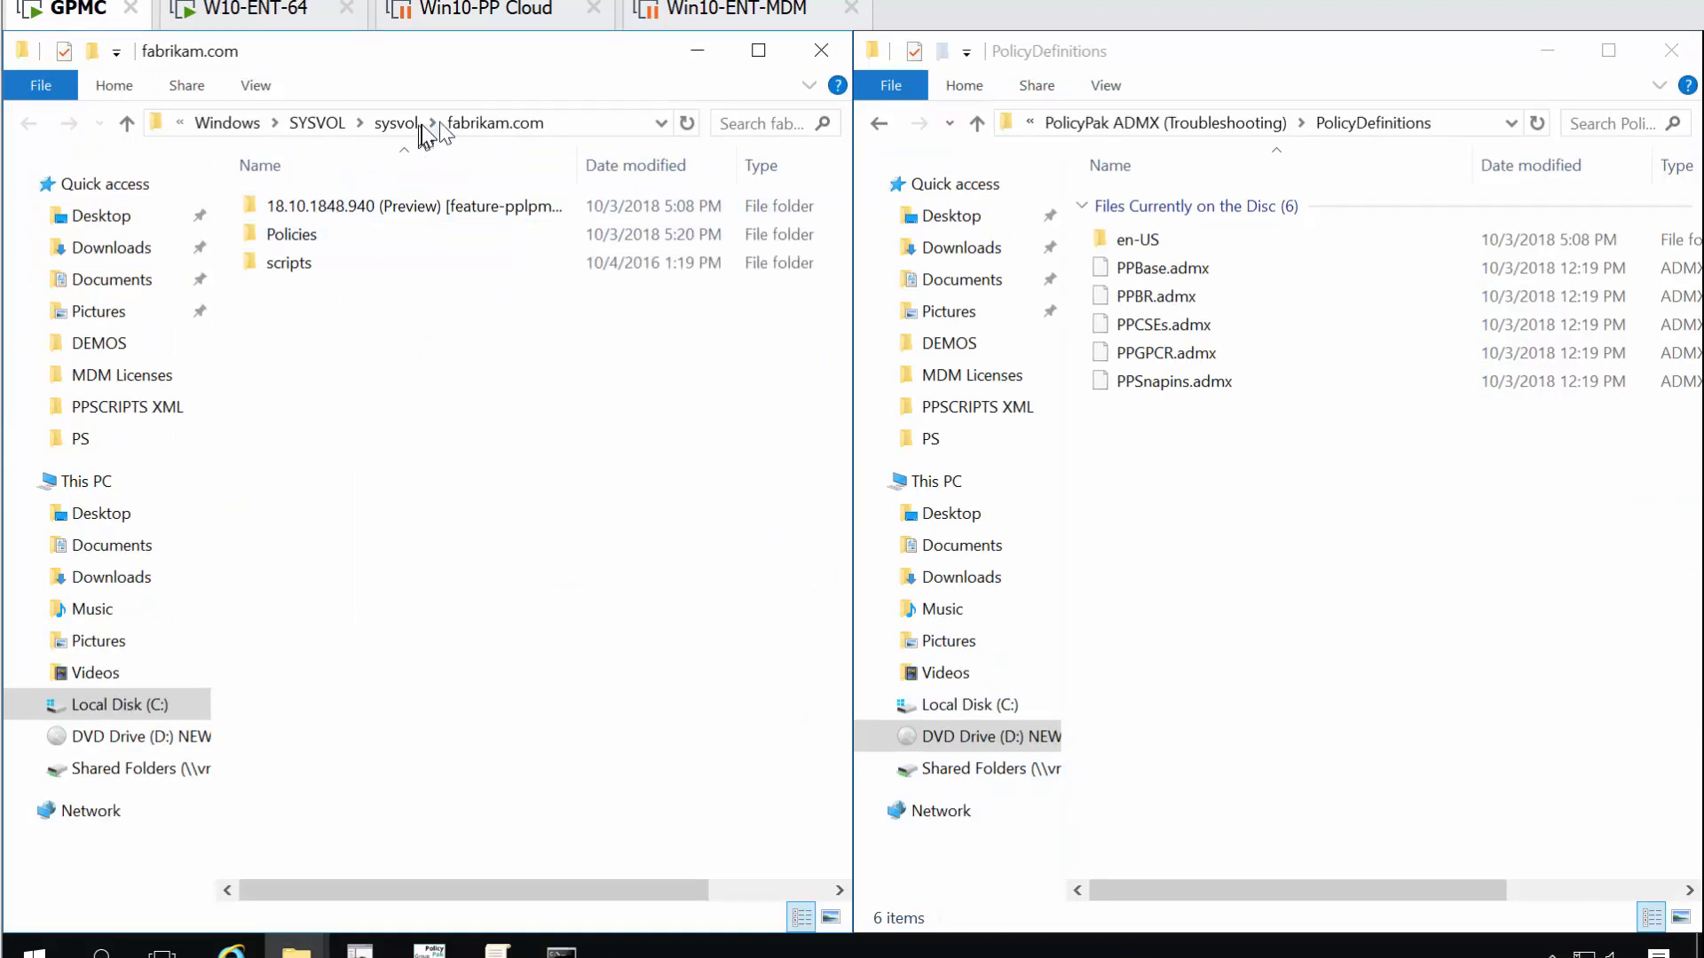
{"action": "double_click", "coordinate": [365, 236]}
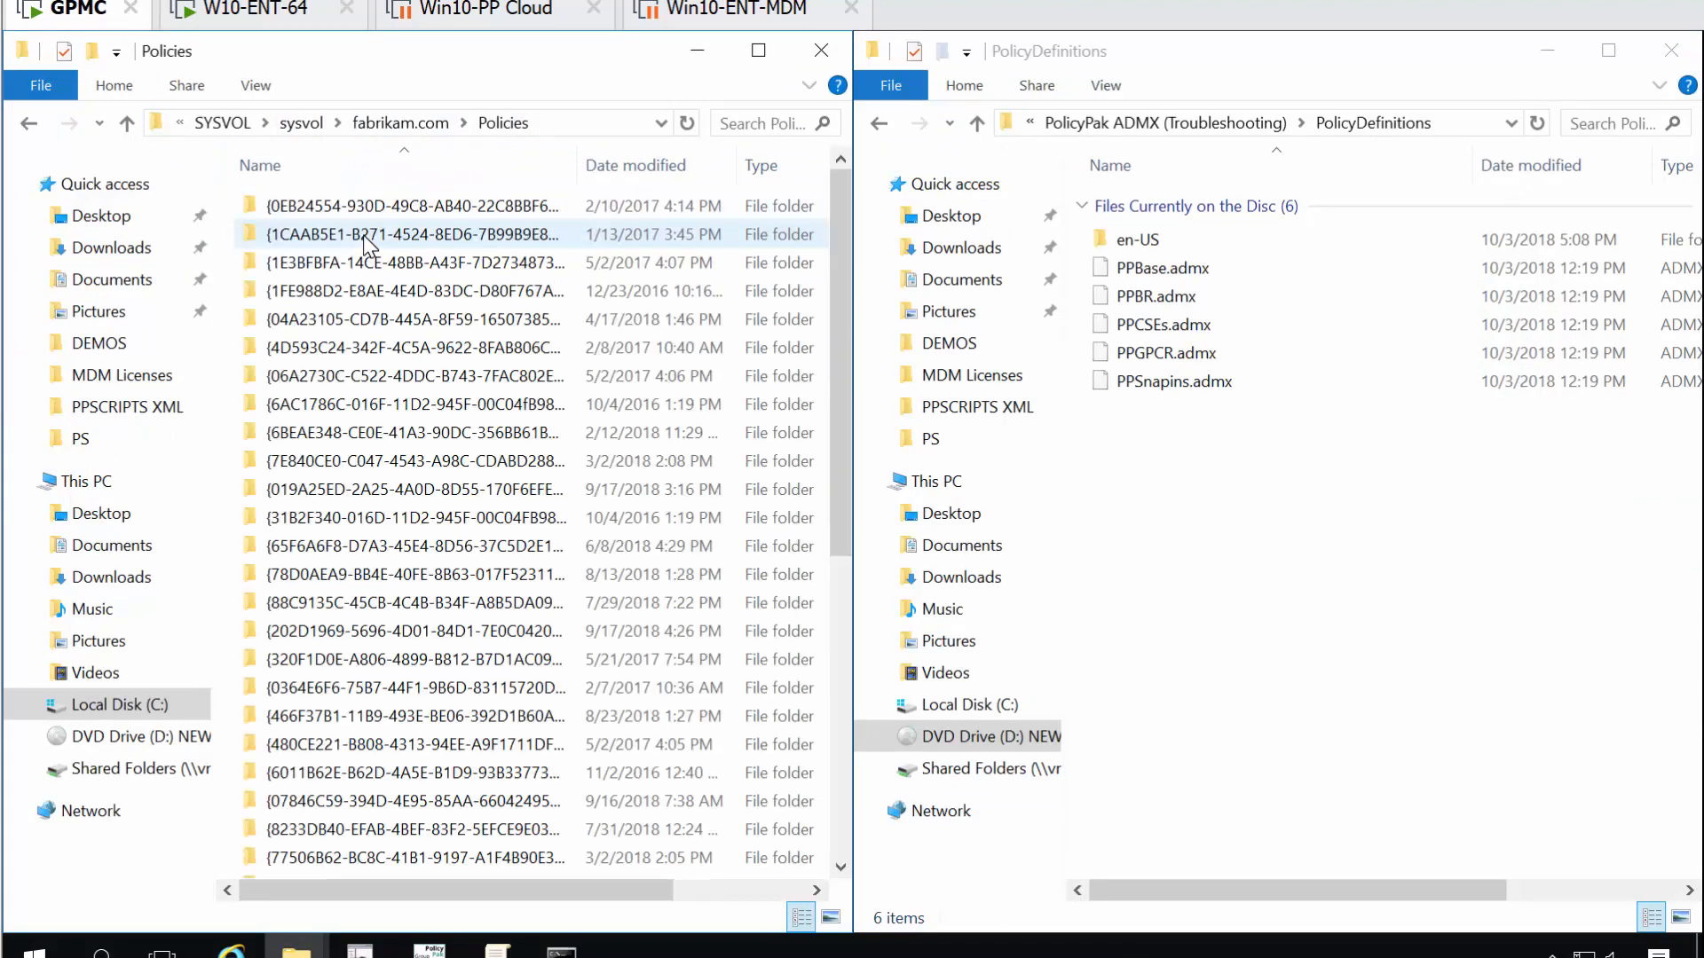
{"action": "scroll", "coordinate": [396, 559], "scroll_direction": "down", "scroll_amount": 5}
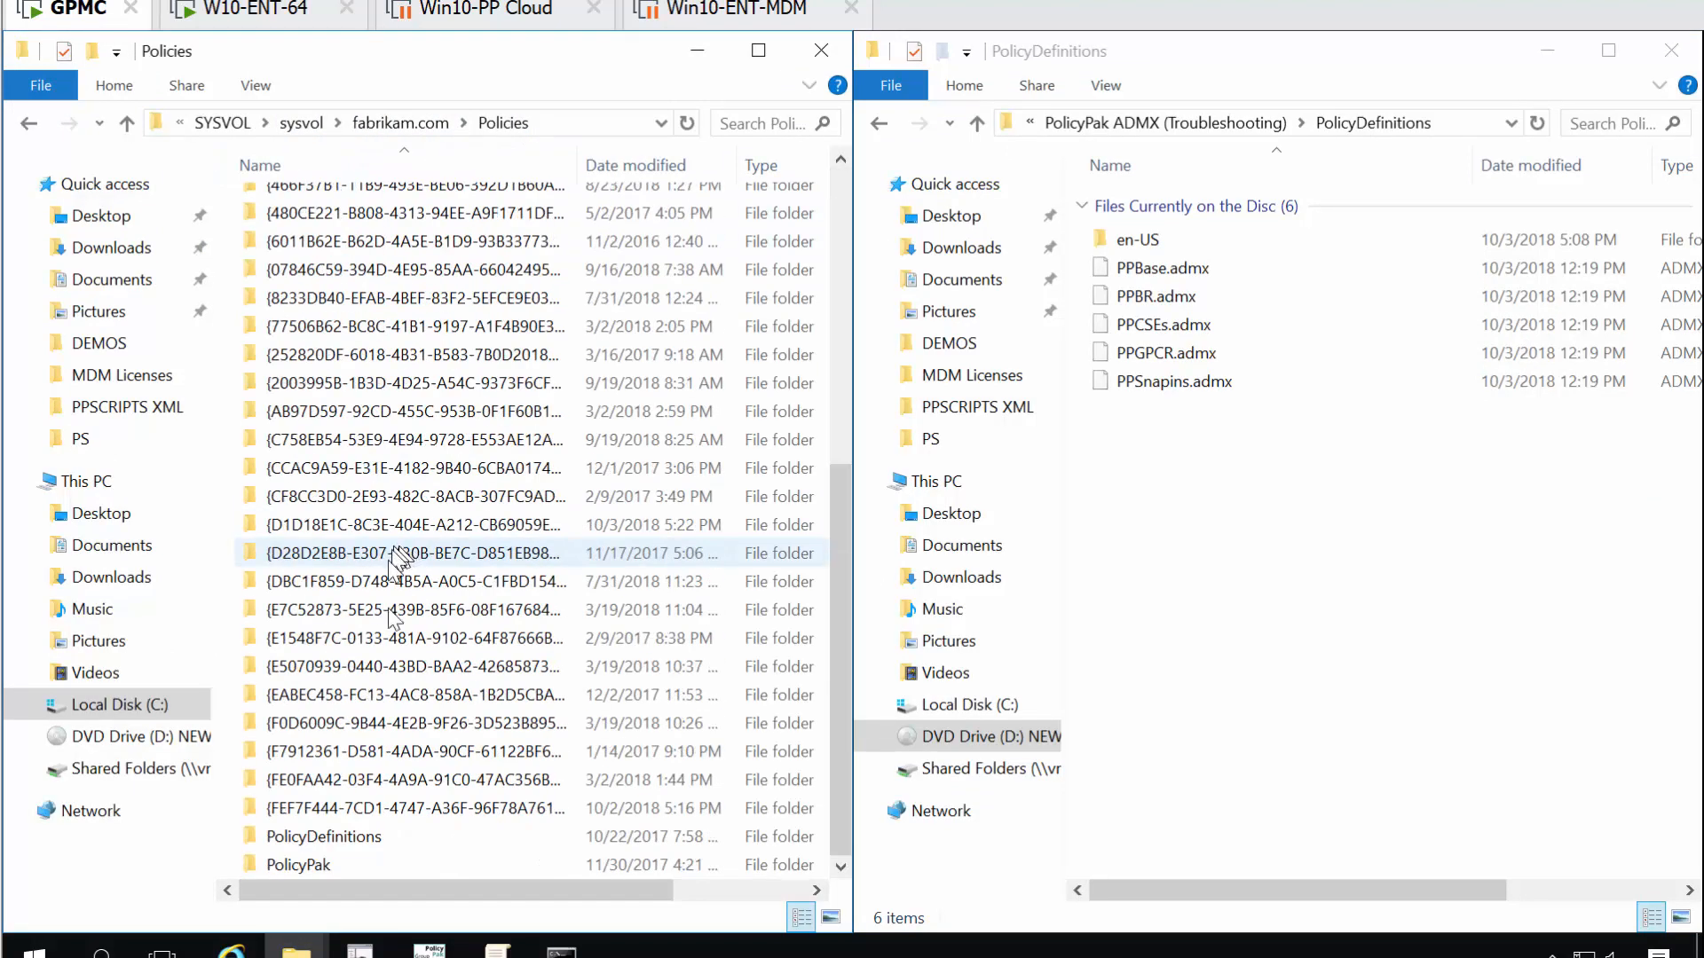
{"action": "double_click", "coordinate": [373, 838]}
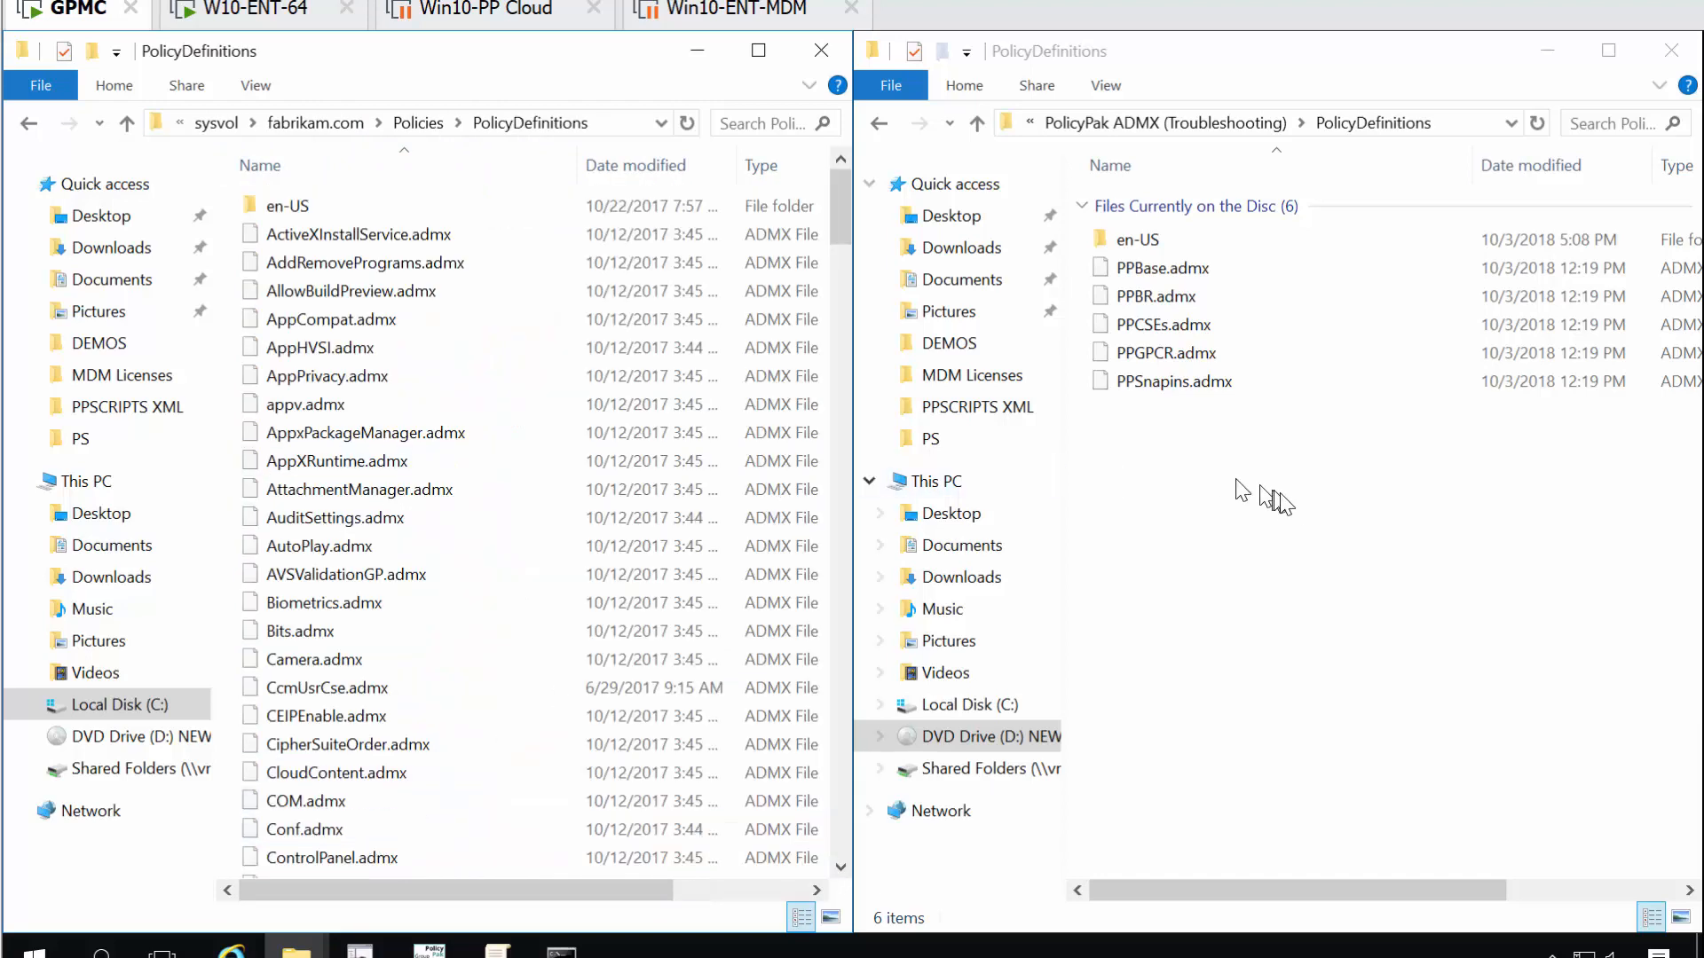
- Copy everything from the DVD's PolicyDefinitions folder into the SYSVOL PolicyDefinitions folder, replacing existing files, and close both folder windows
{"action": "left_click", "coordinate": [1331, 529]}
{"action": "key", "text": "ctrl+a"}
{"action": "left_click_drag", "start_coordinate": [1203, 351], "coordinate": [477, 494]}
{"action": "left_click", "coordinate": [533, 502]}
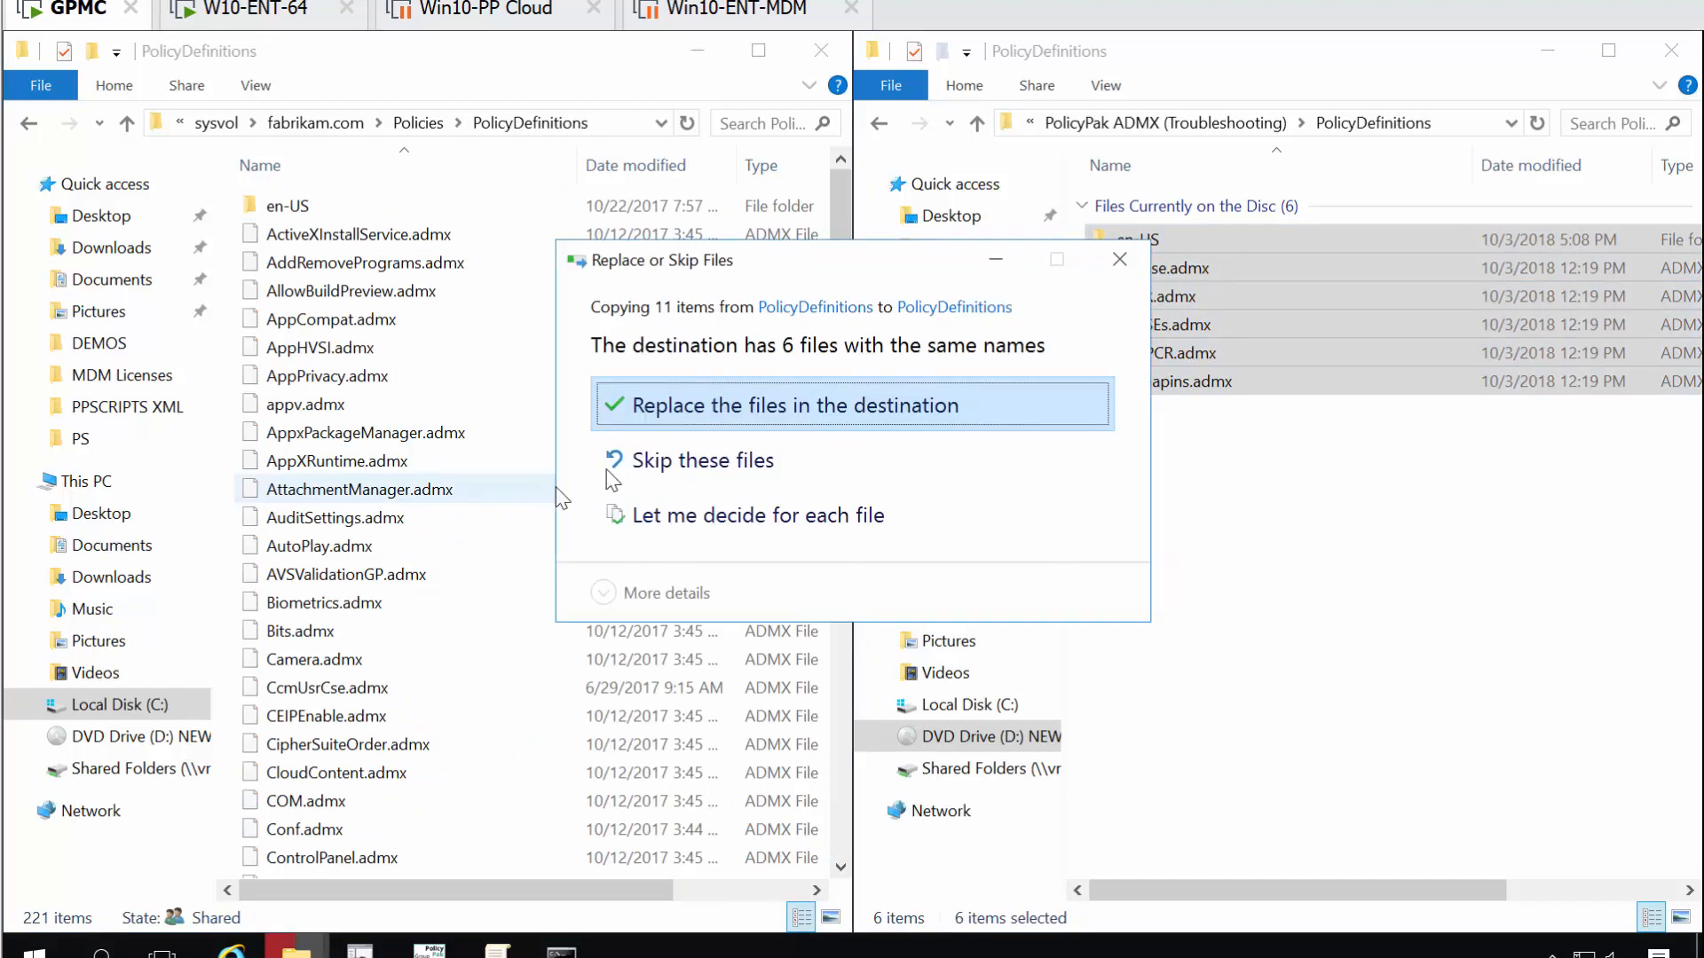
{"action": "left_click", "coordinate": [733, 419]}
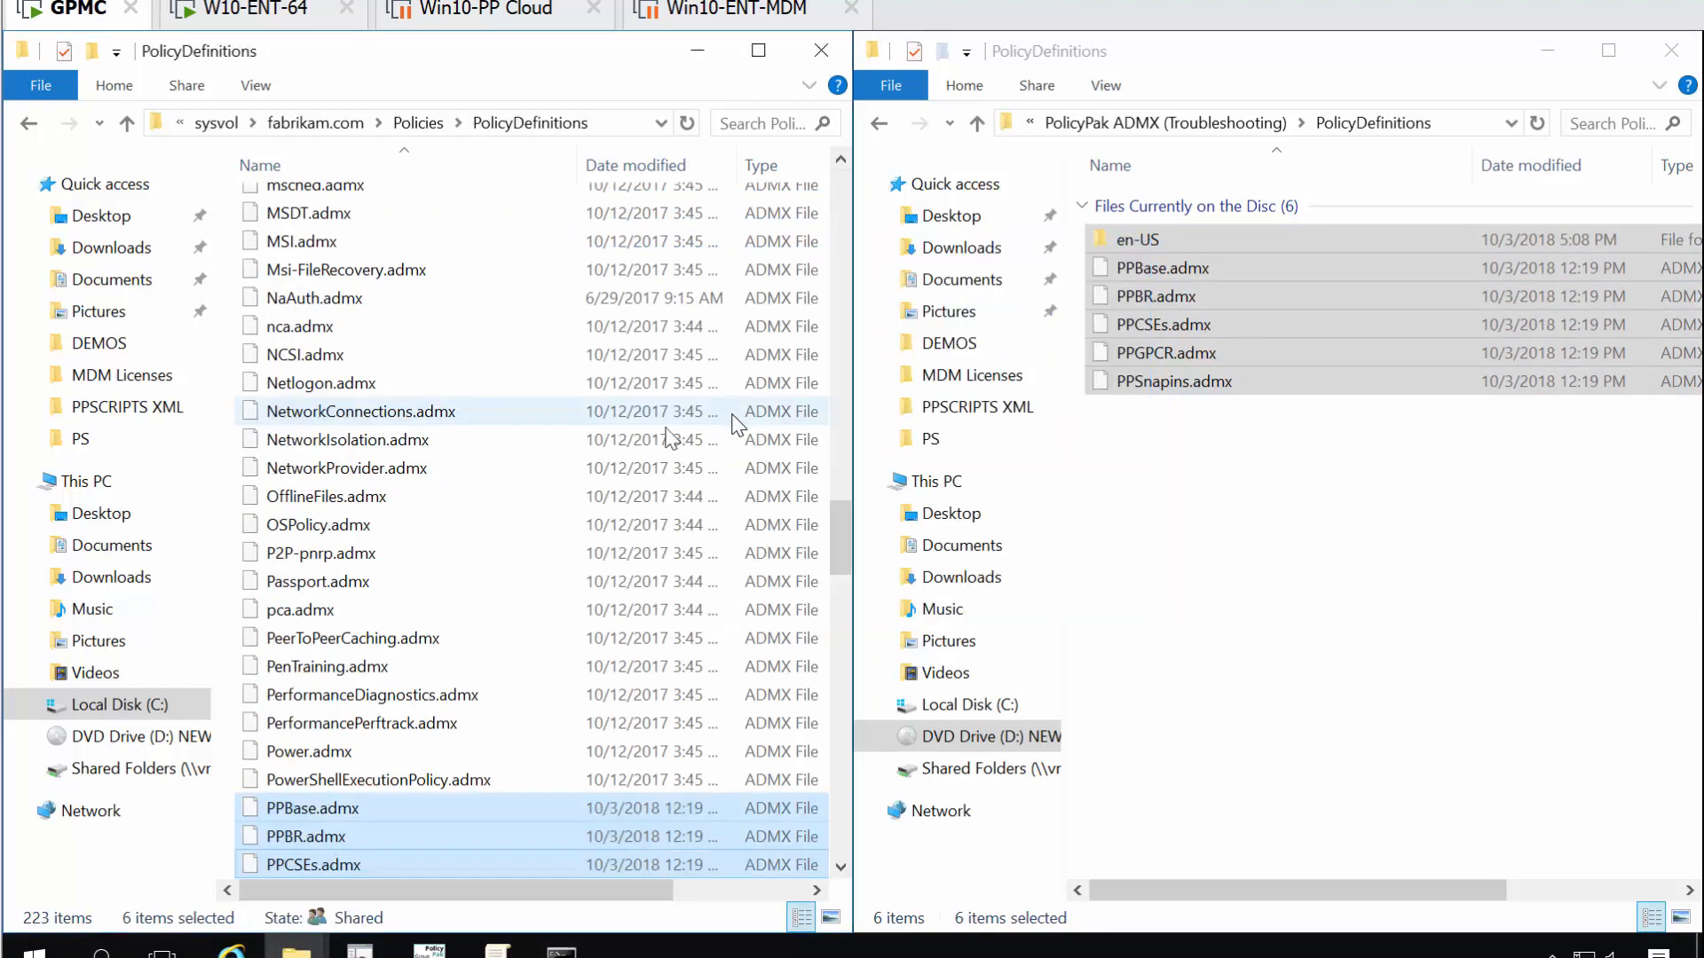
{"action": "left_click", "coordinate": [621, 505]}
{"action": "key", "text": "alt+F4"}
{"action": "key", "text": "alt+F4"}
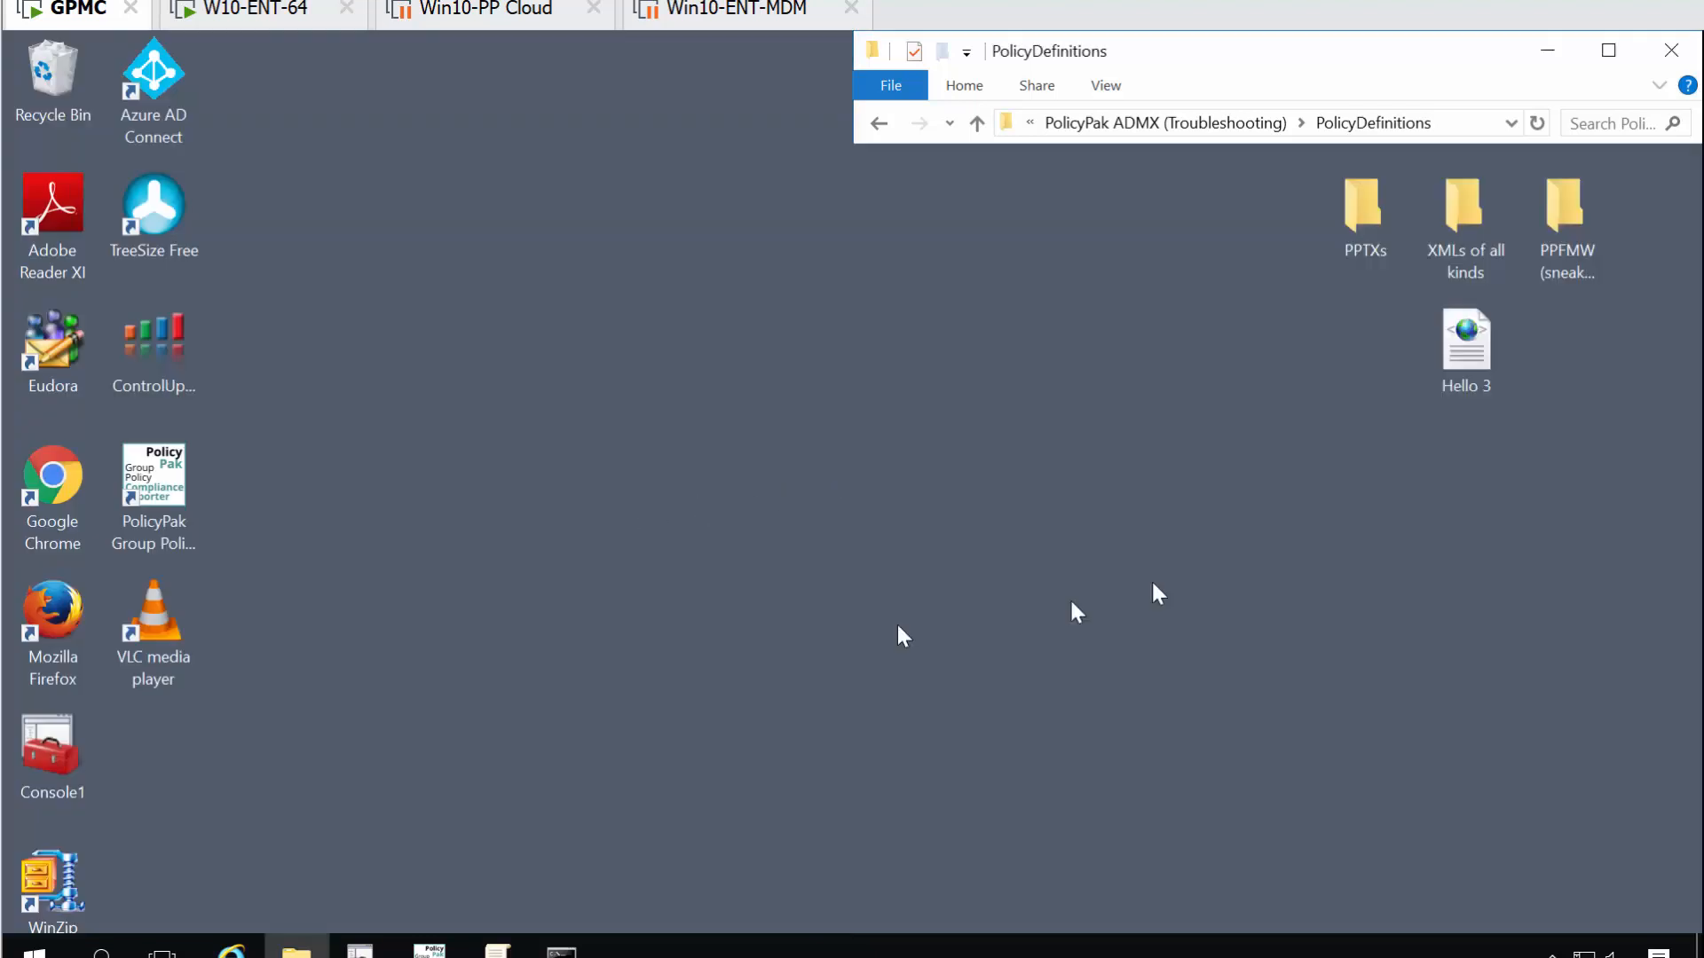
- Close the open Group Policy Management Editor and reopen the PPLPM Tools Elevation GPO for editing in a maximized window
{"action": "left_click", "coordinate": [499, 948]}
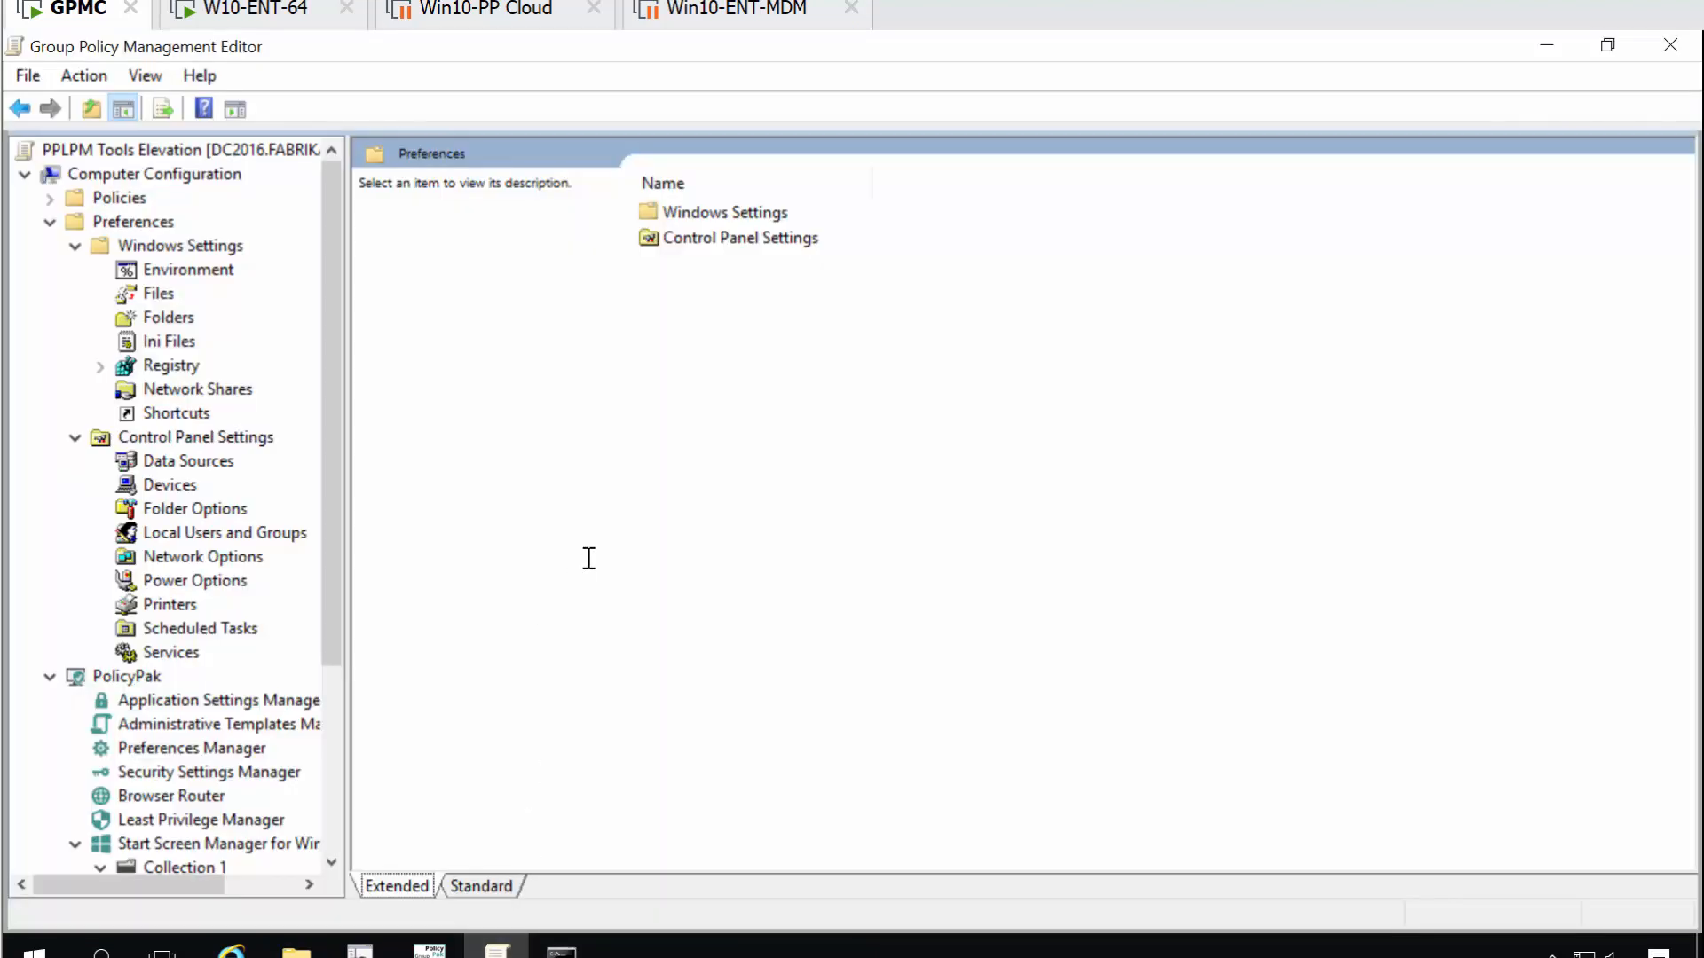
{"action": "key", "text": "alt+F4"}
{"action": "left_click", "coordinate": [388, 954]}
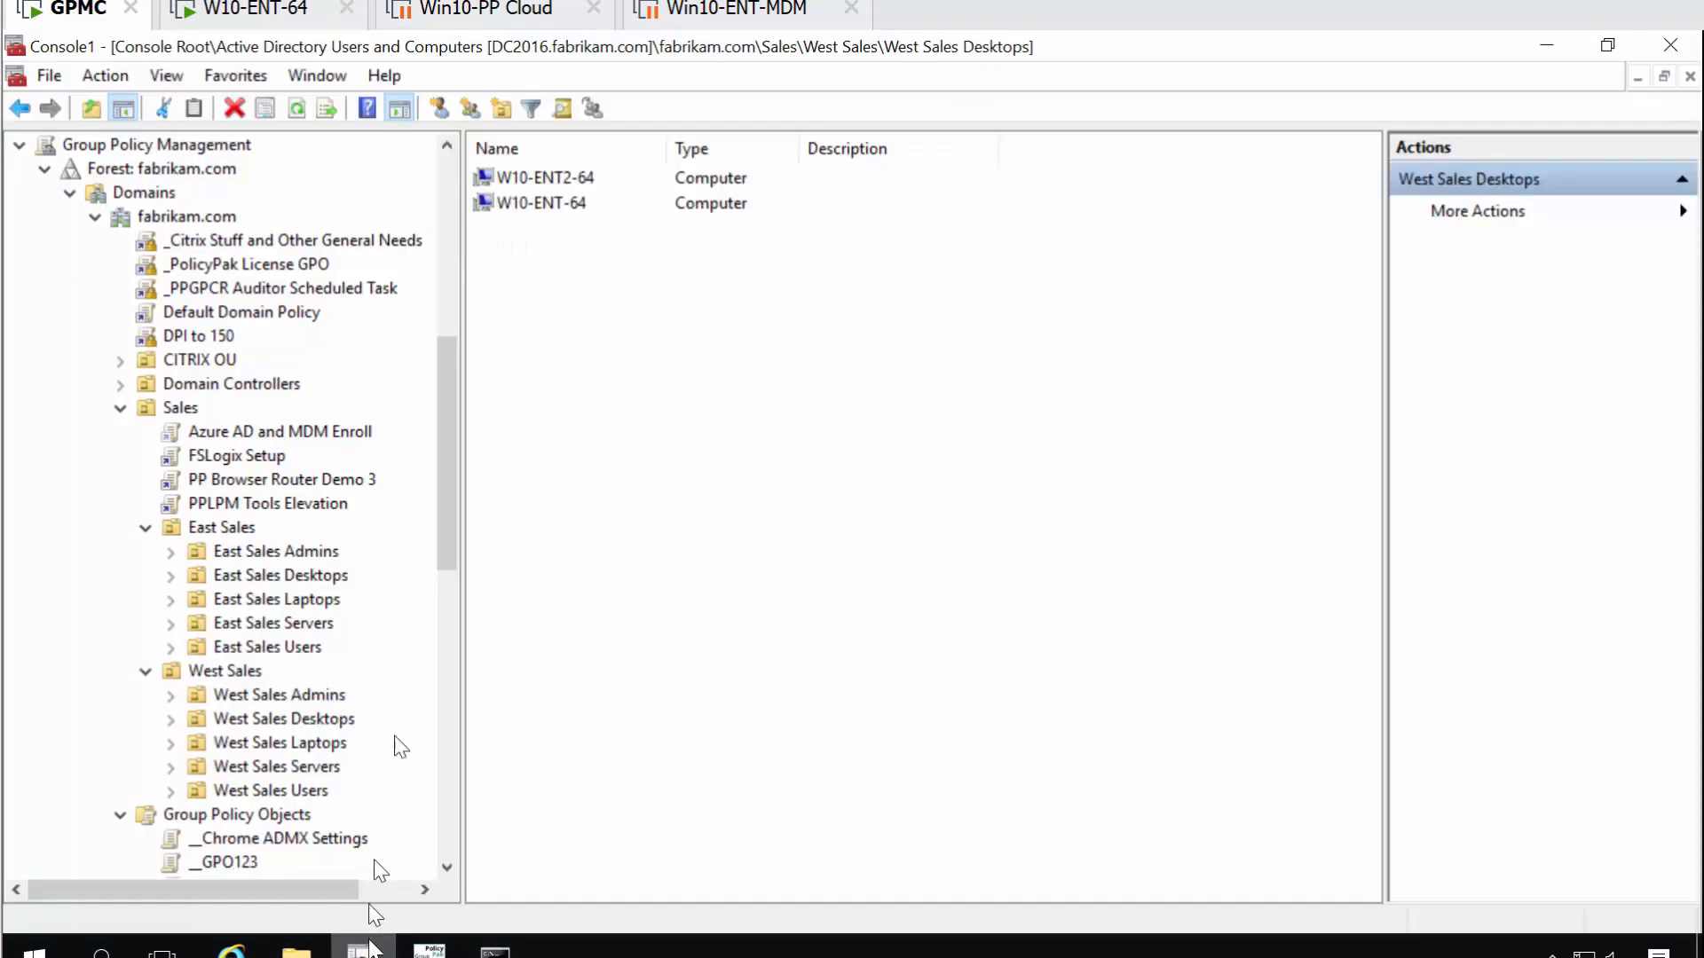
{"action": "right_click", "coordinate": [287, 510]}
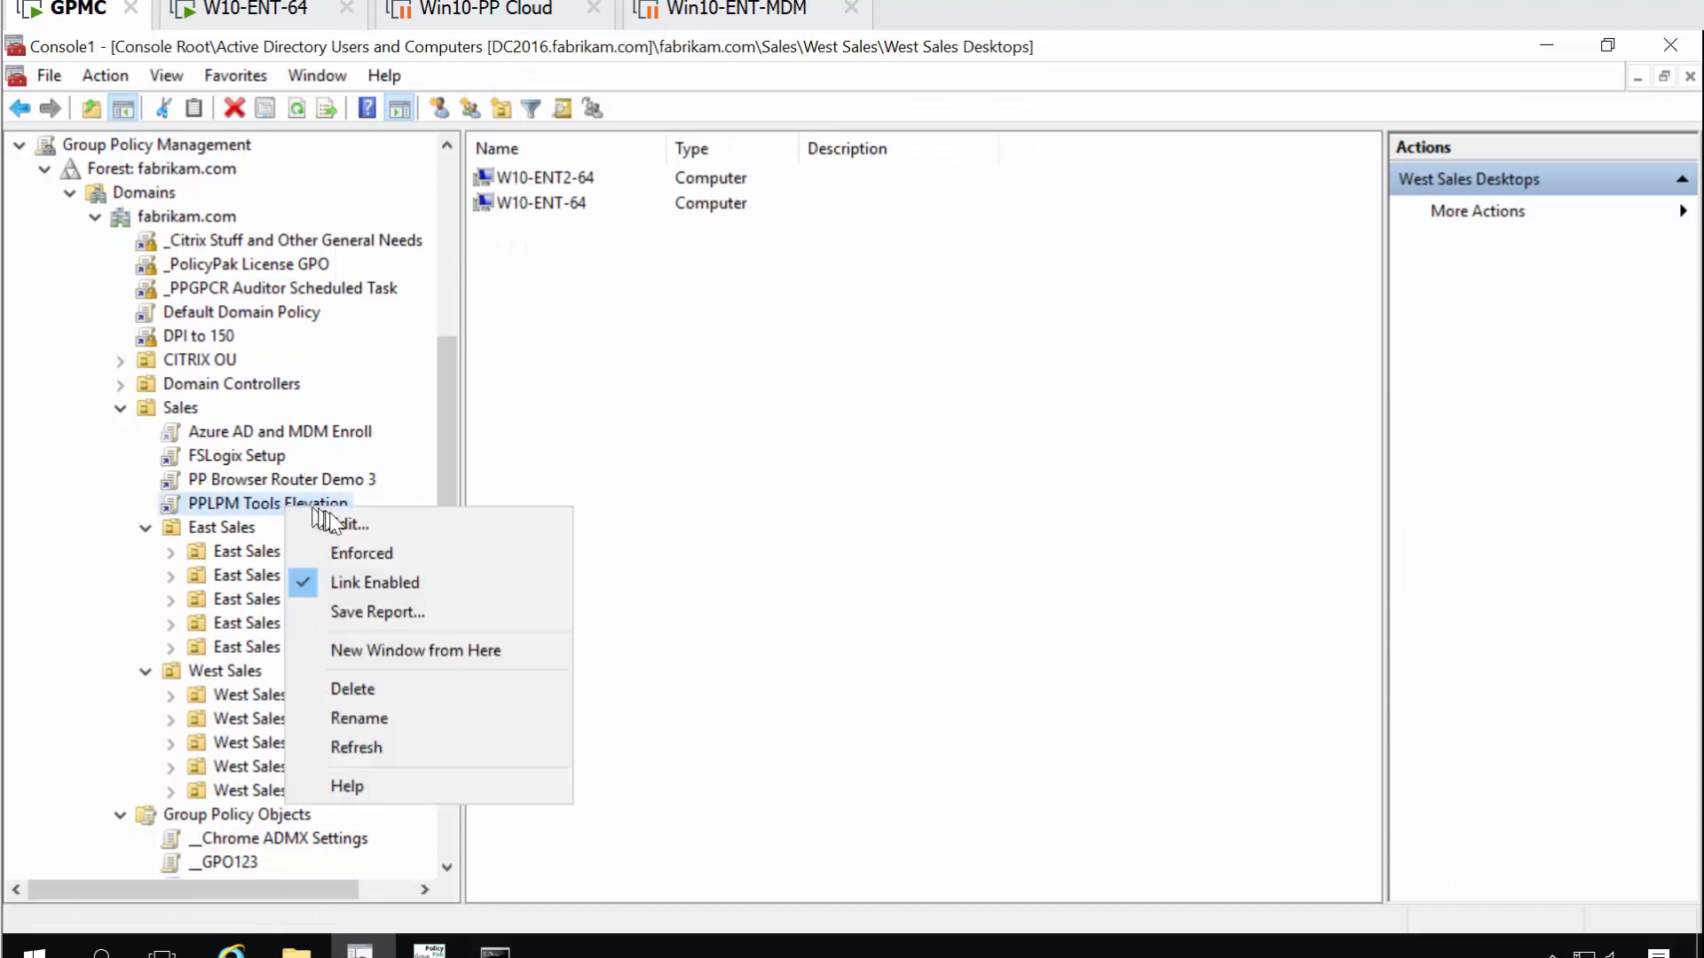
{"action": "left_click", "coordinate": [346, 524]}
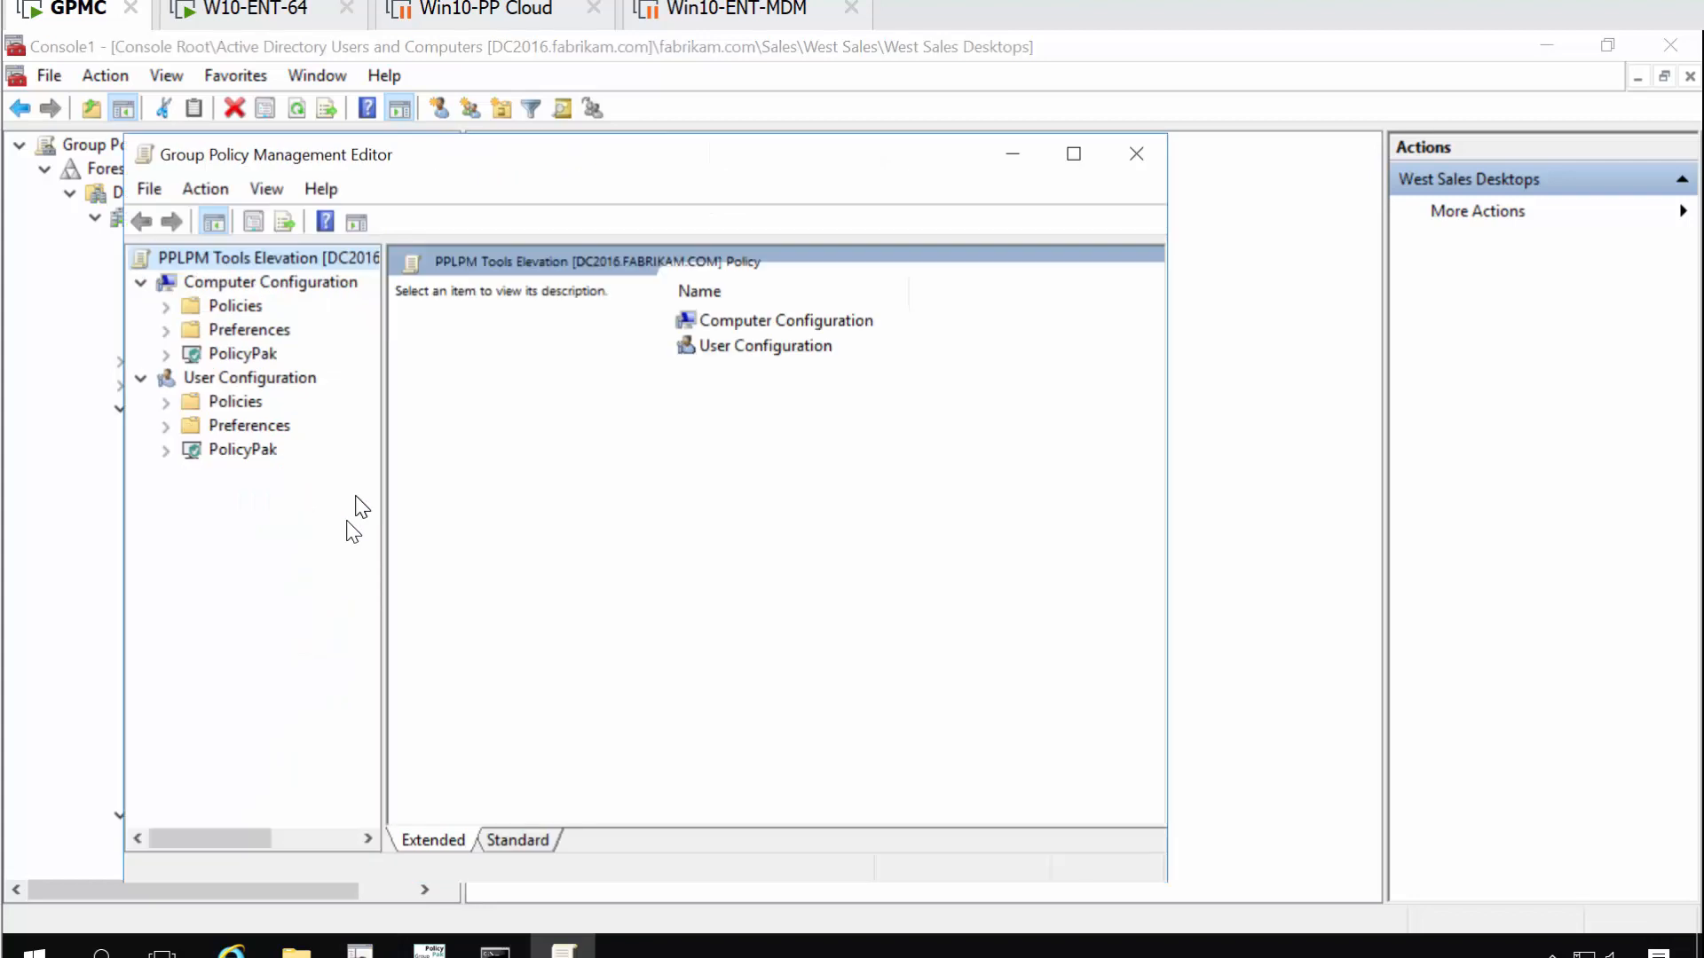
{"action": "double_click", "coordinate": [417, 153]}
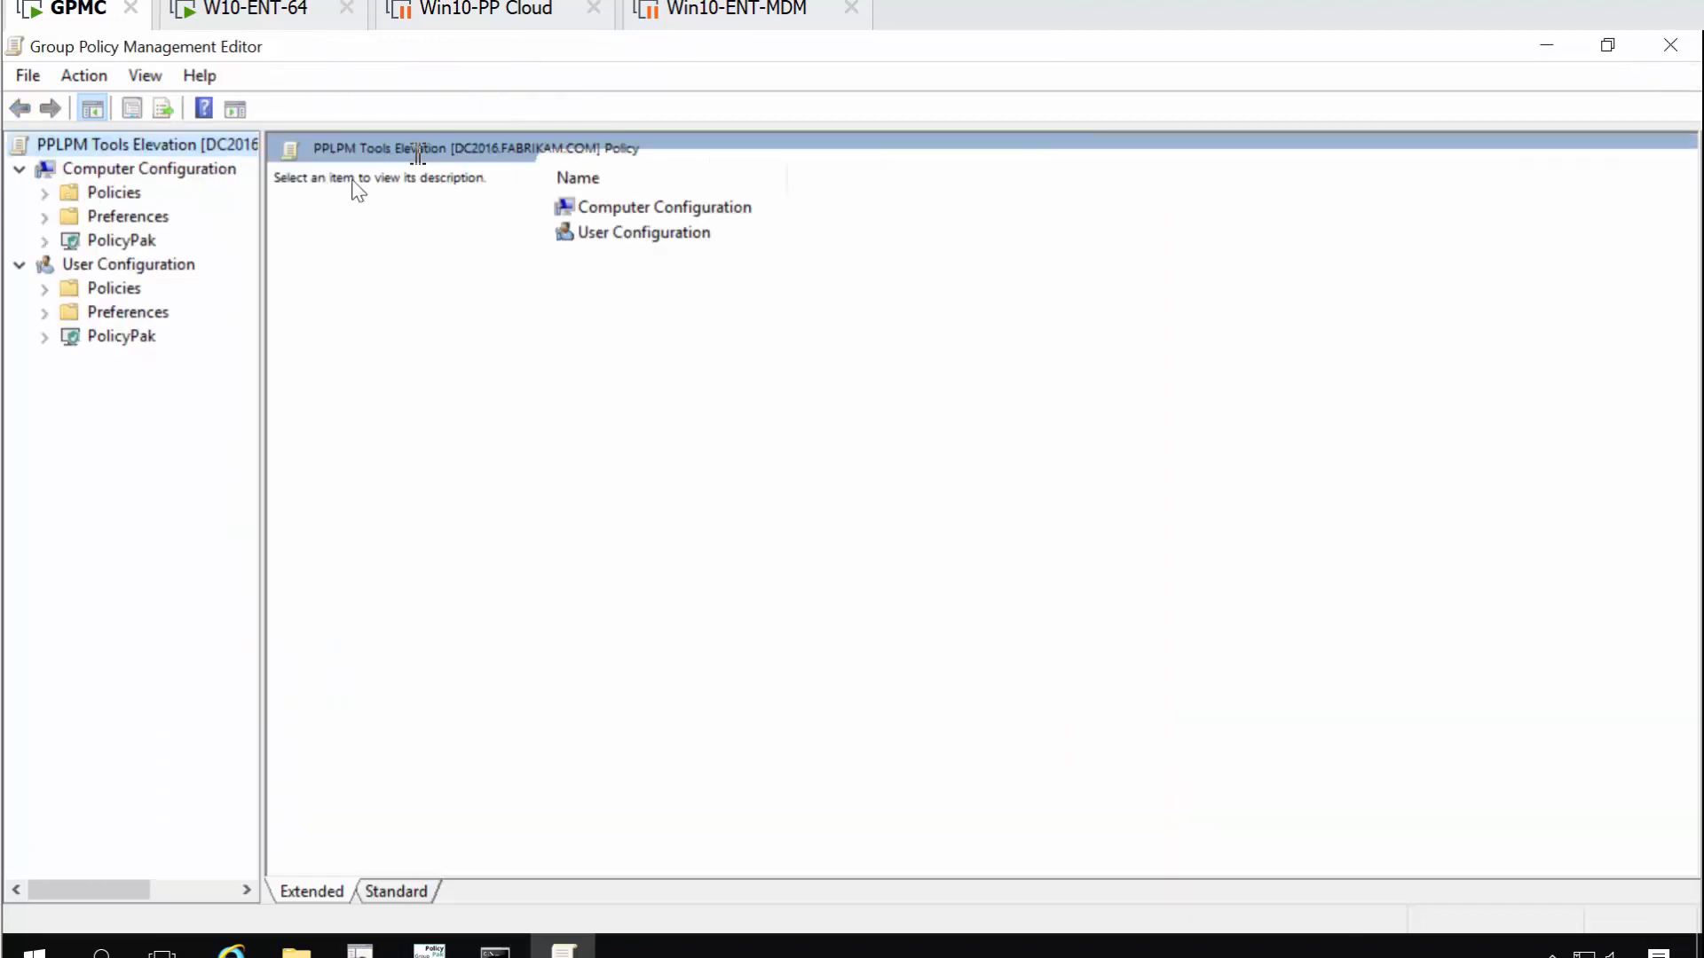
- Browse Computer Configuration's Administrative Templates to PolicyPak > Client-Side Extensions > Least Privilege Manager and widen the Setting column to show full names
{"action": "left_click", "coordinate": [53, 195]}
{"action": "left_click", "coordinate": [69, 263]}
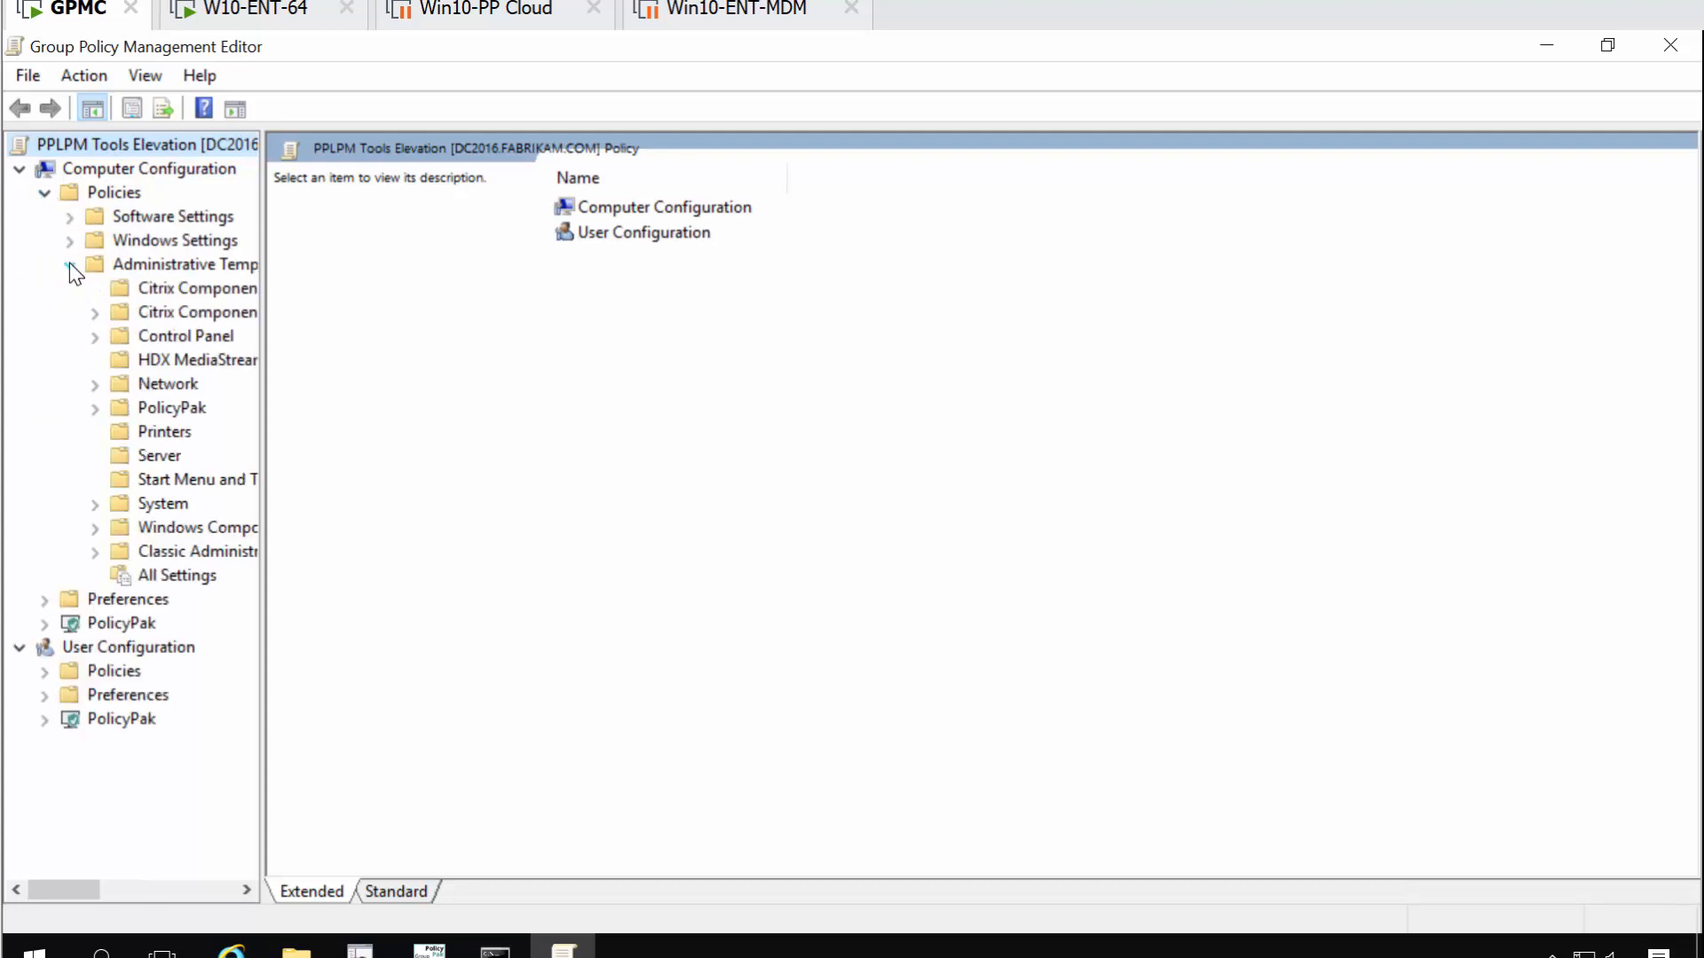
{"action": "double_click", "coordinate": [173, 410]}
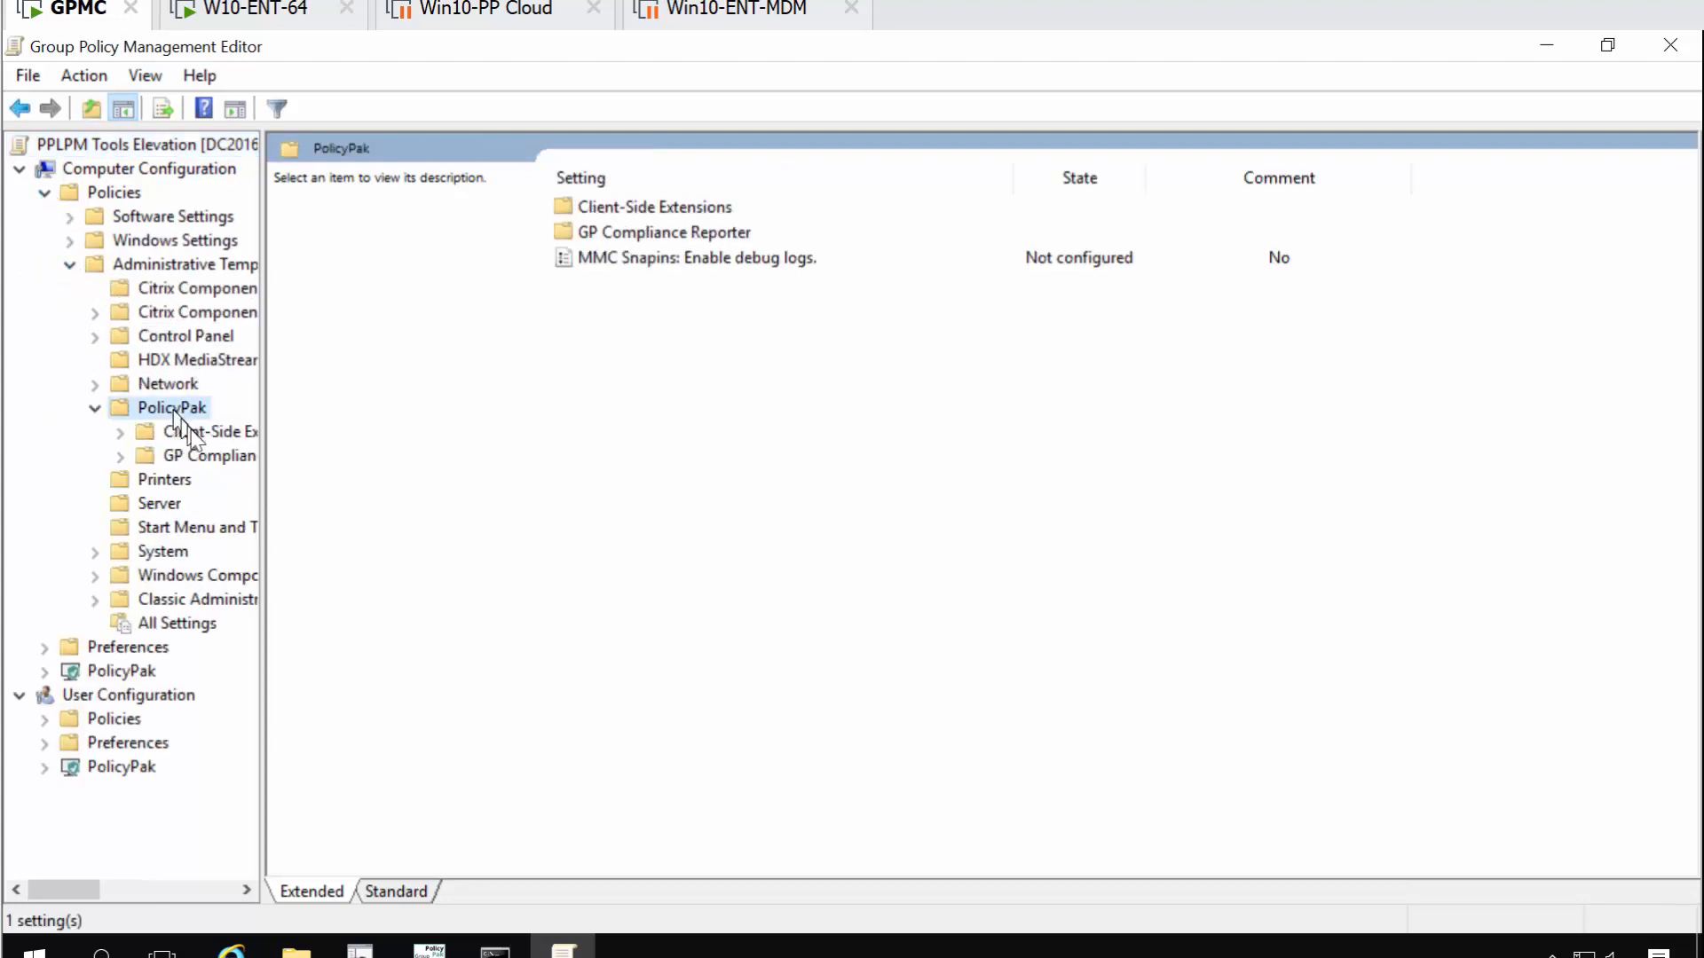
{"action": "double_click", "coordinate": [238, 435]}
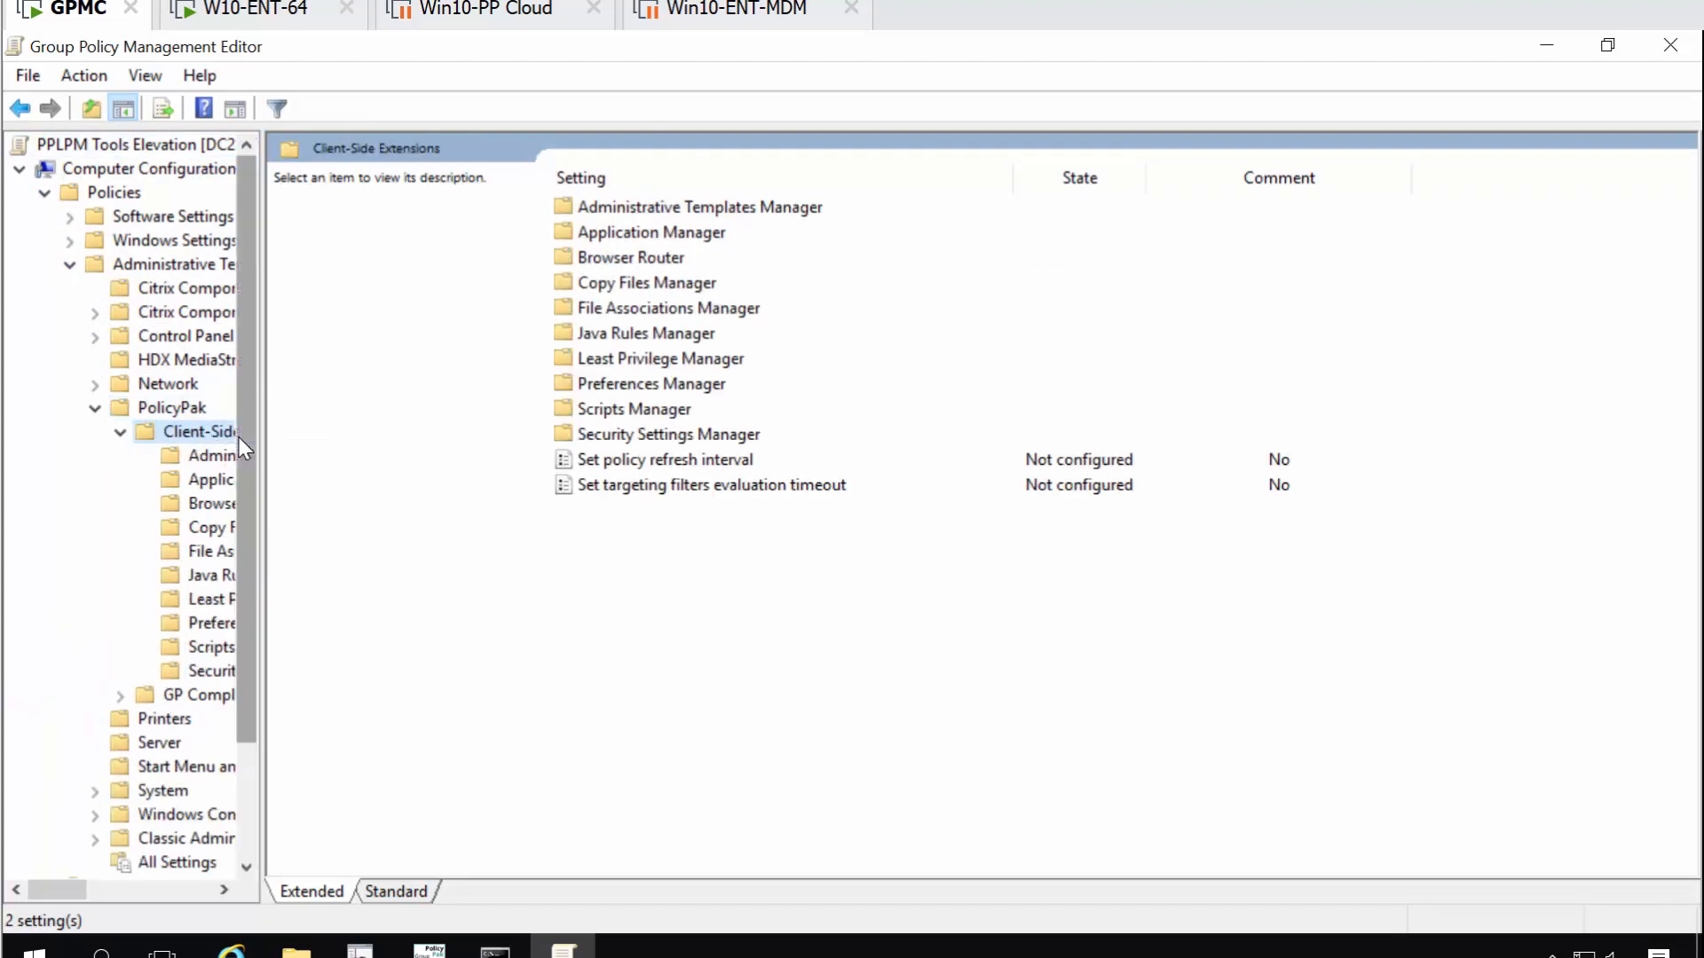
{"action": "left_click", "coordinate": [630, 359]}
{"action": "double_click", "coordinate": [630, 358]}
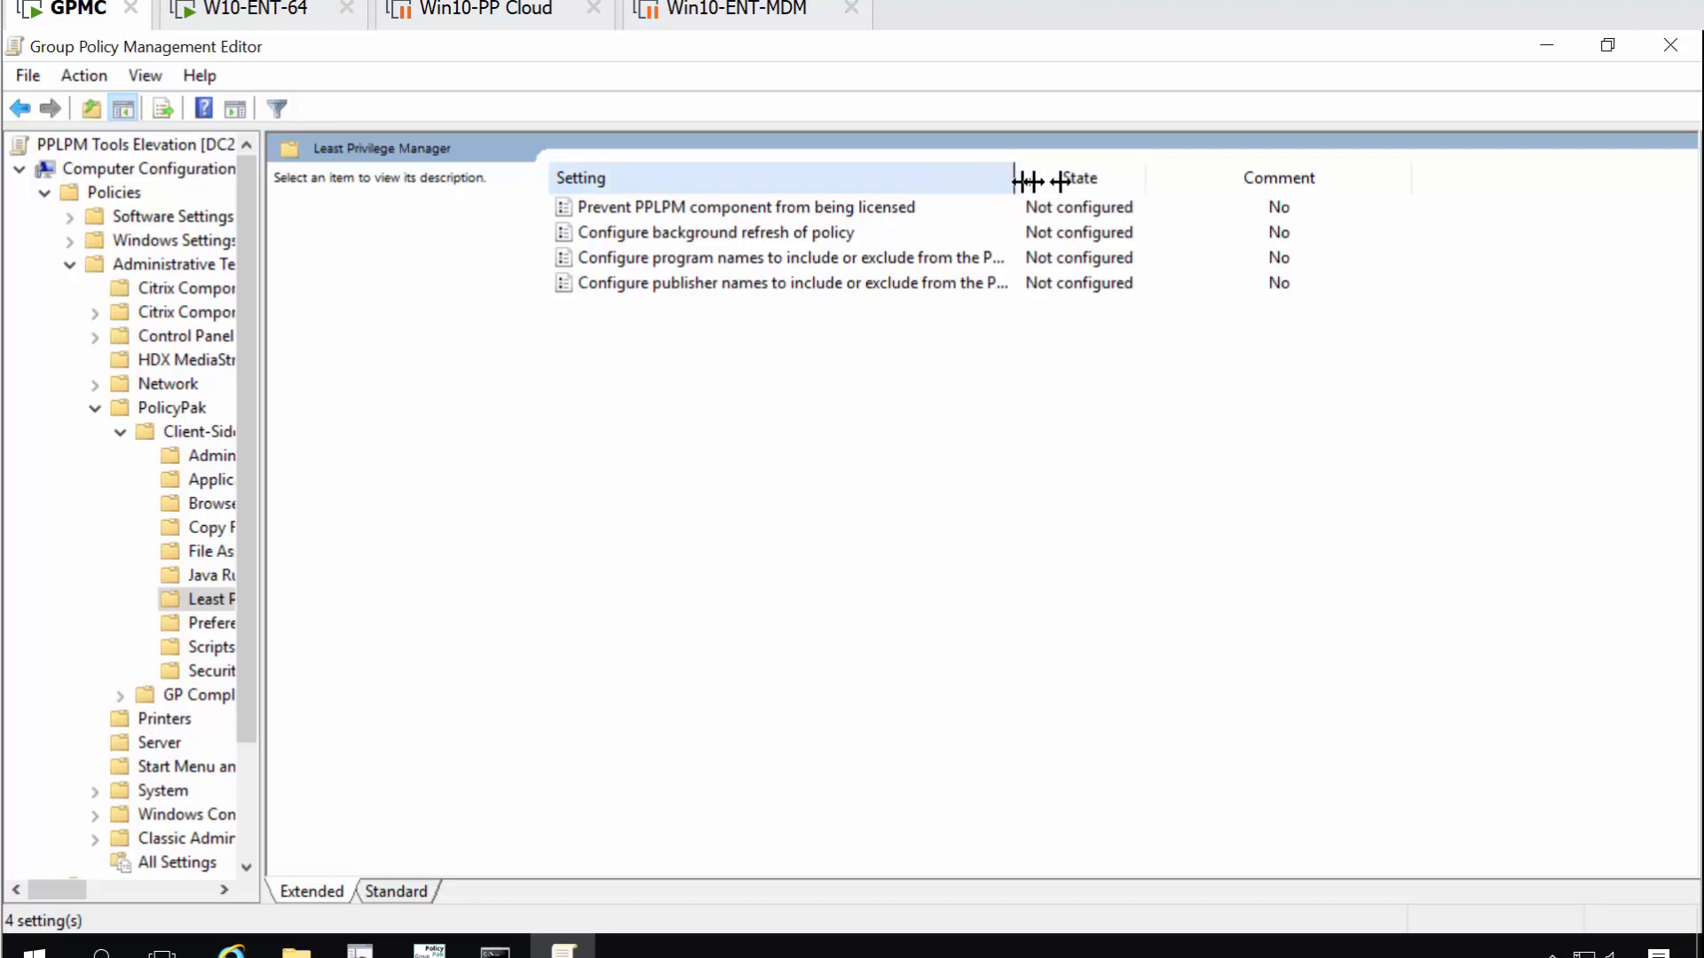
{"action": "left_click_drag", "start_coordinate": [1014, 176], "coordinate": [1239, 181]}
- Enable the policy for program names to include or exclude from PolicyPak: Programs Manager and open its Include/Exclude program names list
{"action": "left_click", "coordinate": [742, 263]}
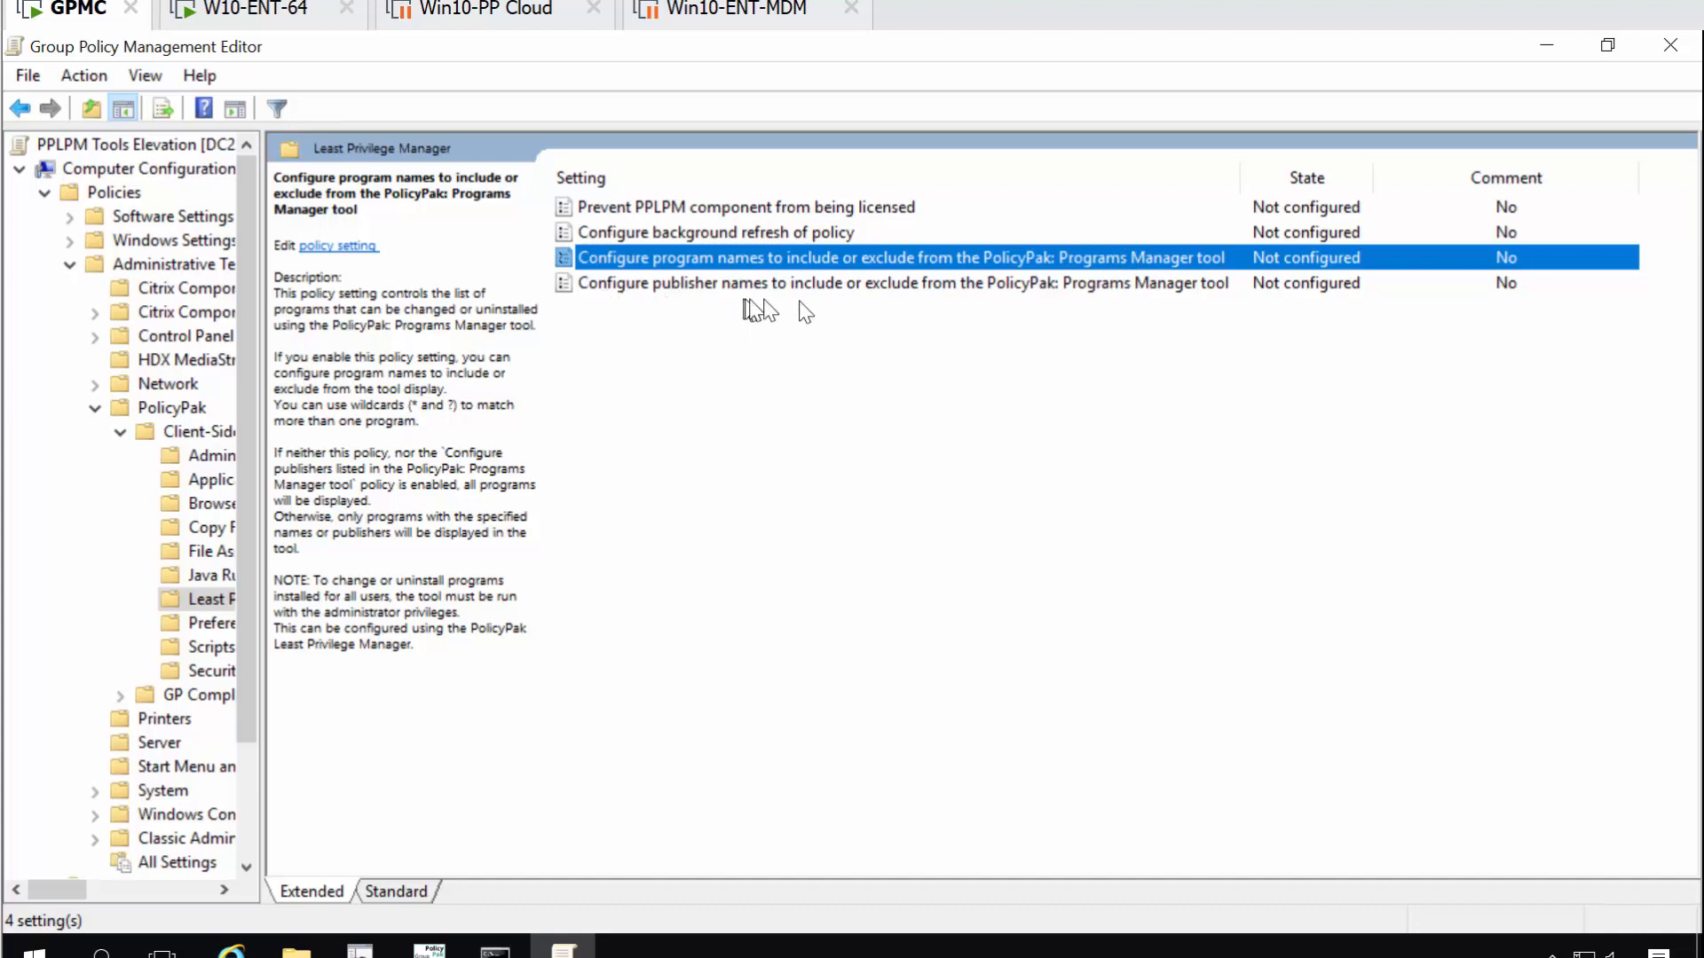
{"action": "double_click", "coordinate": [742, 259]}
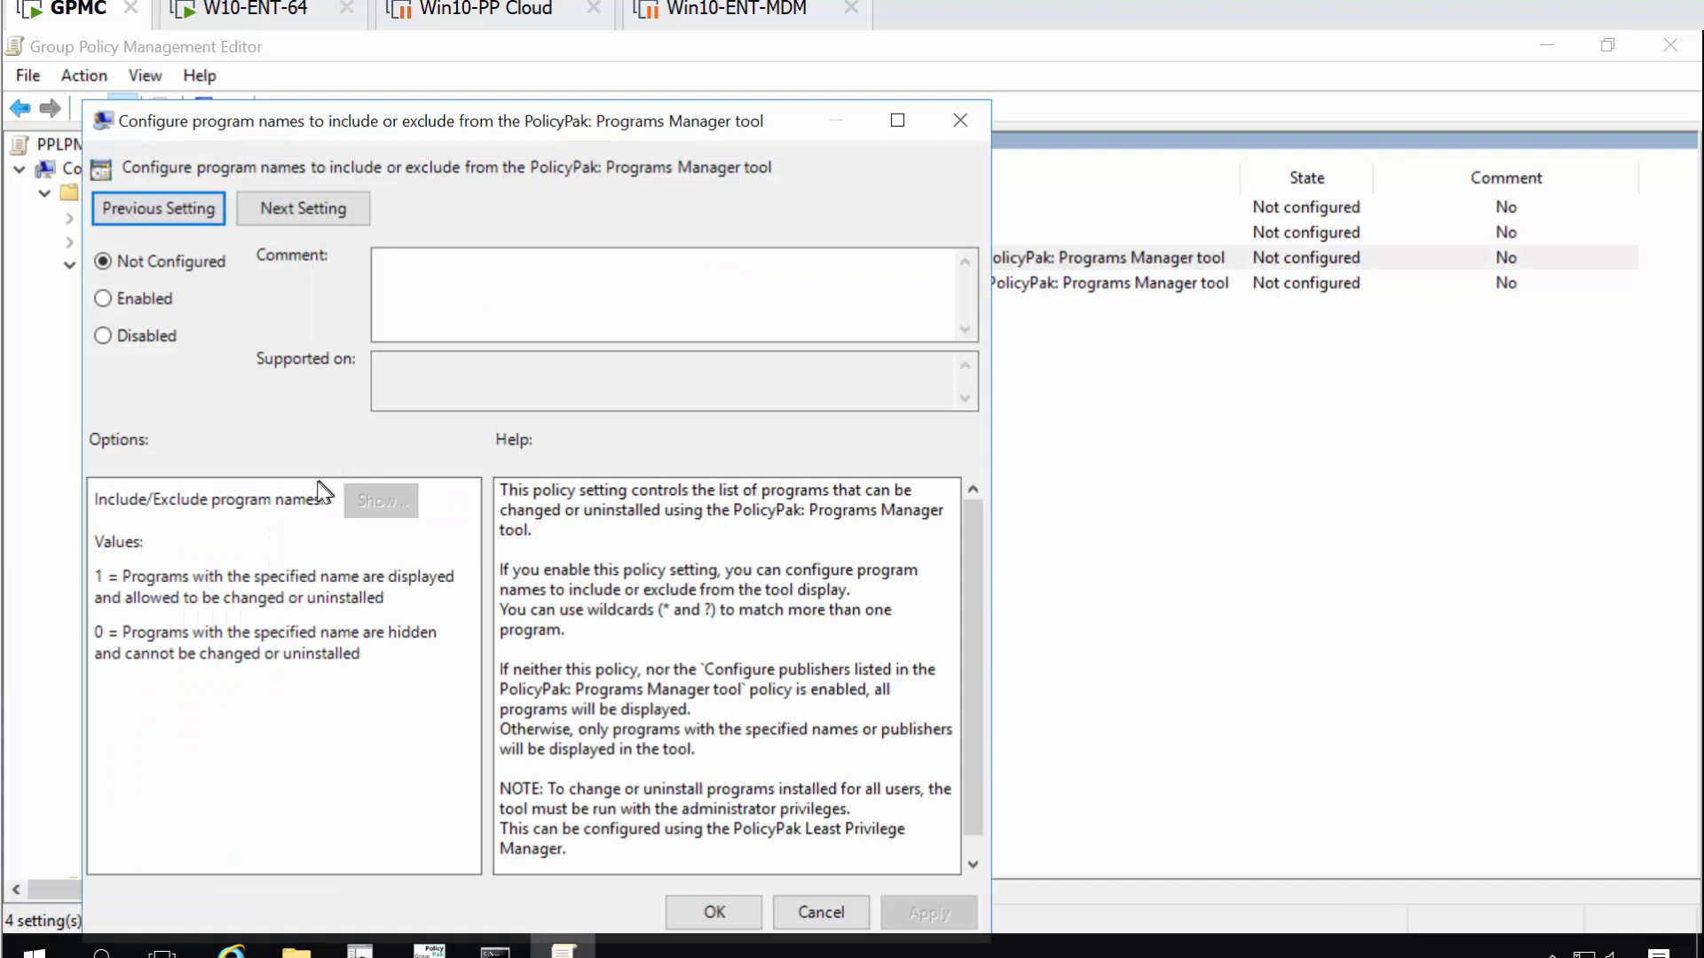
{"action": "left_click", "coordinate": [122, 300]}
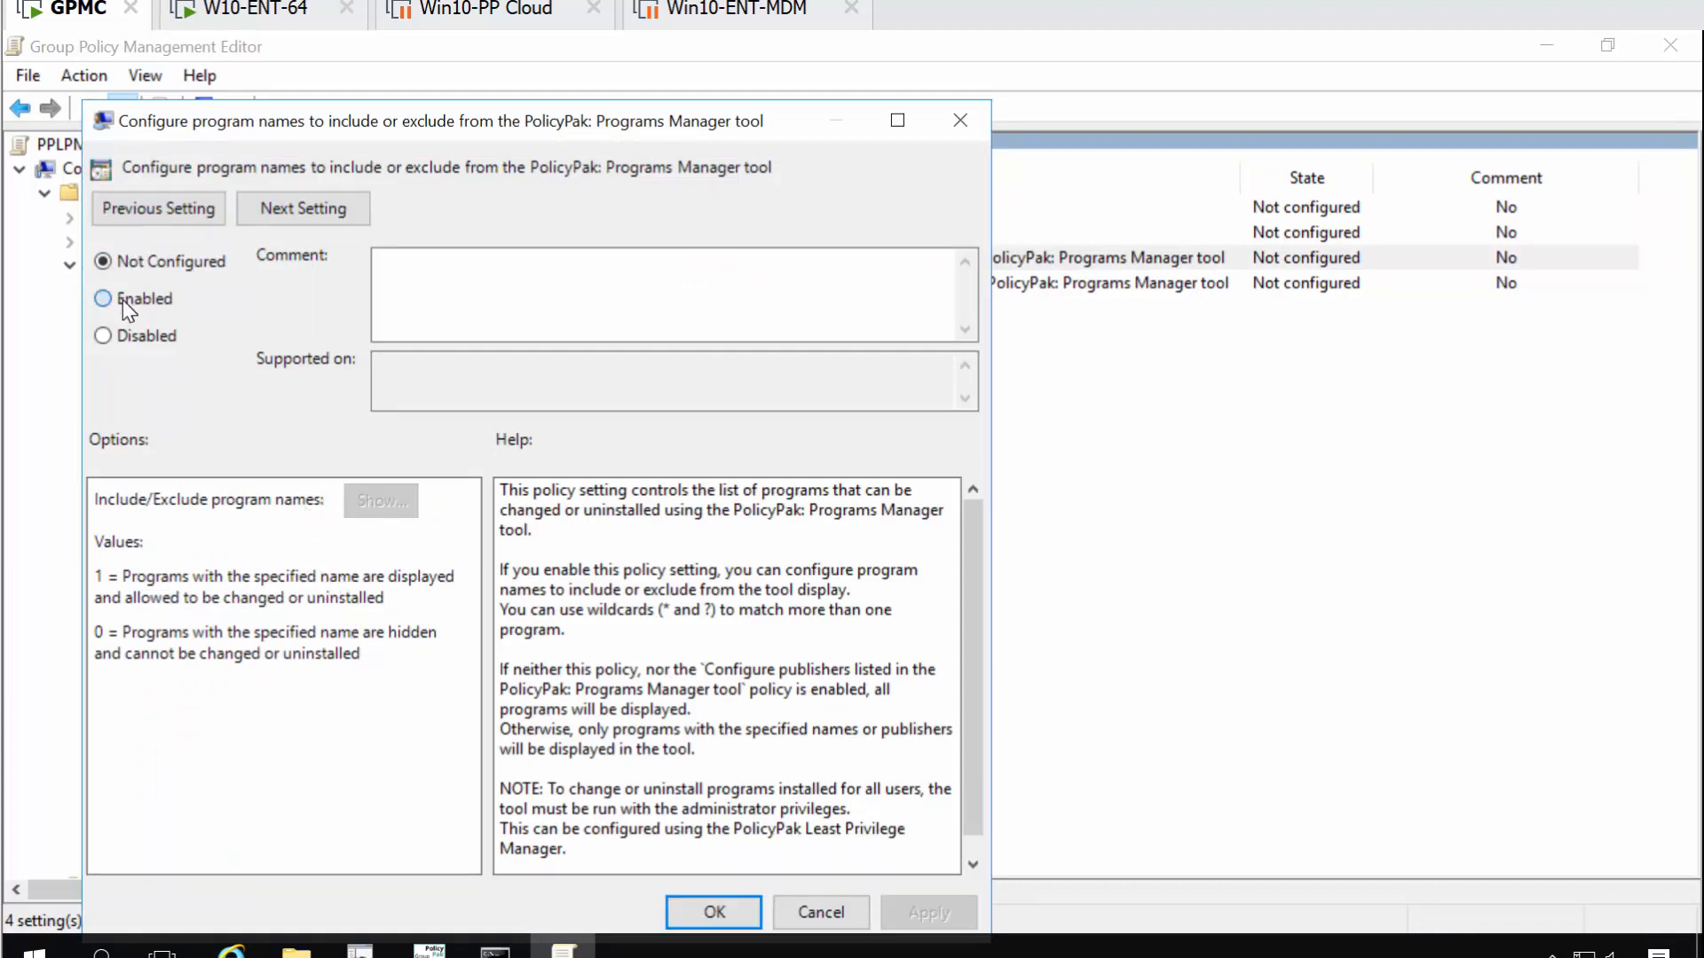
{"action": "left_click", "coordinate": [406, 512]}
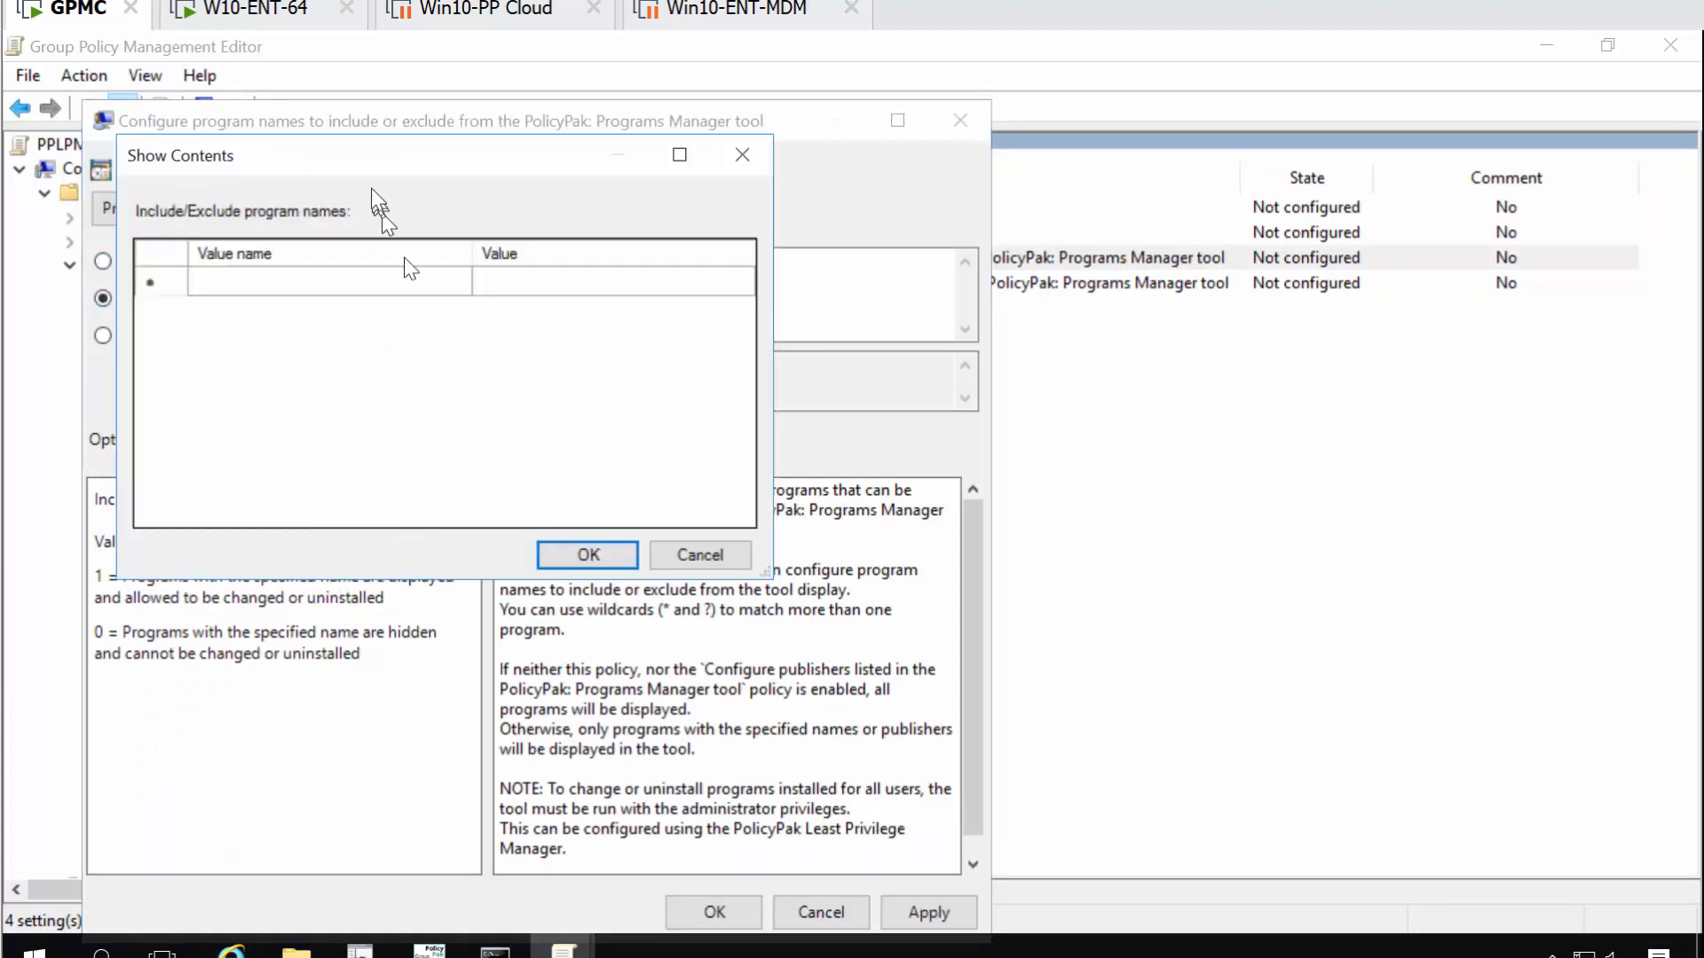
{"action": "left_click_drag", "start_coordinate": [376, 158], "coordinate": [946, 181]}
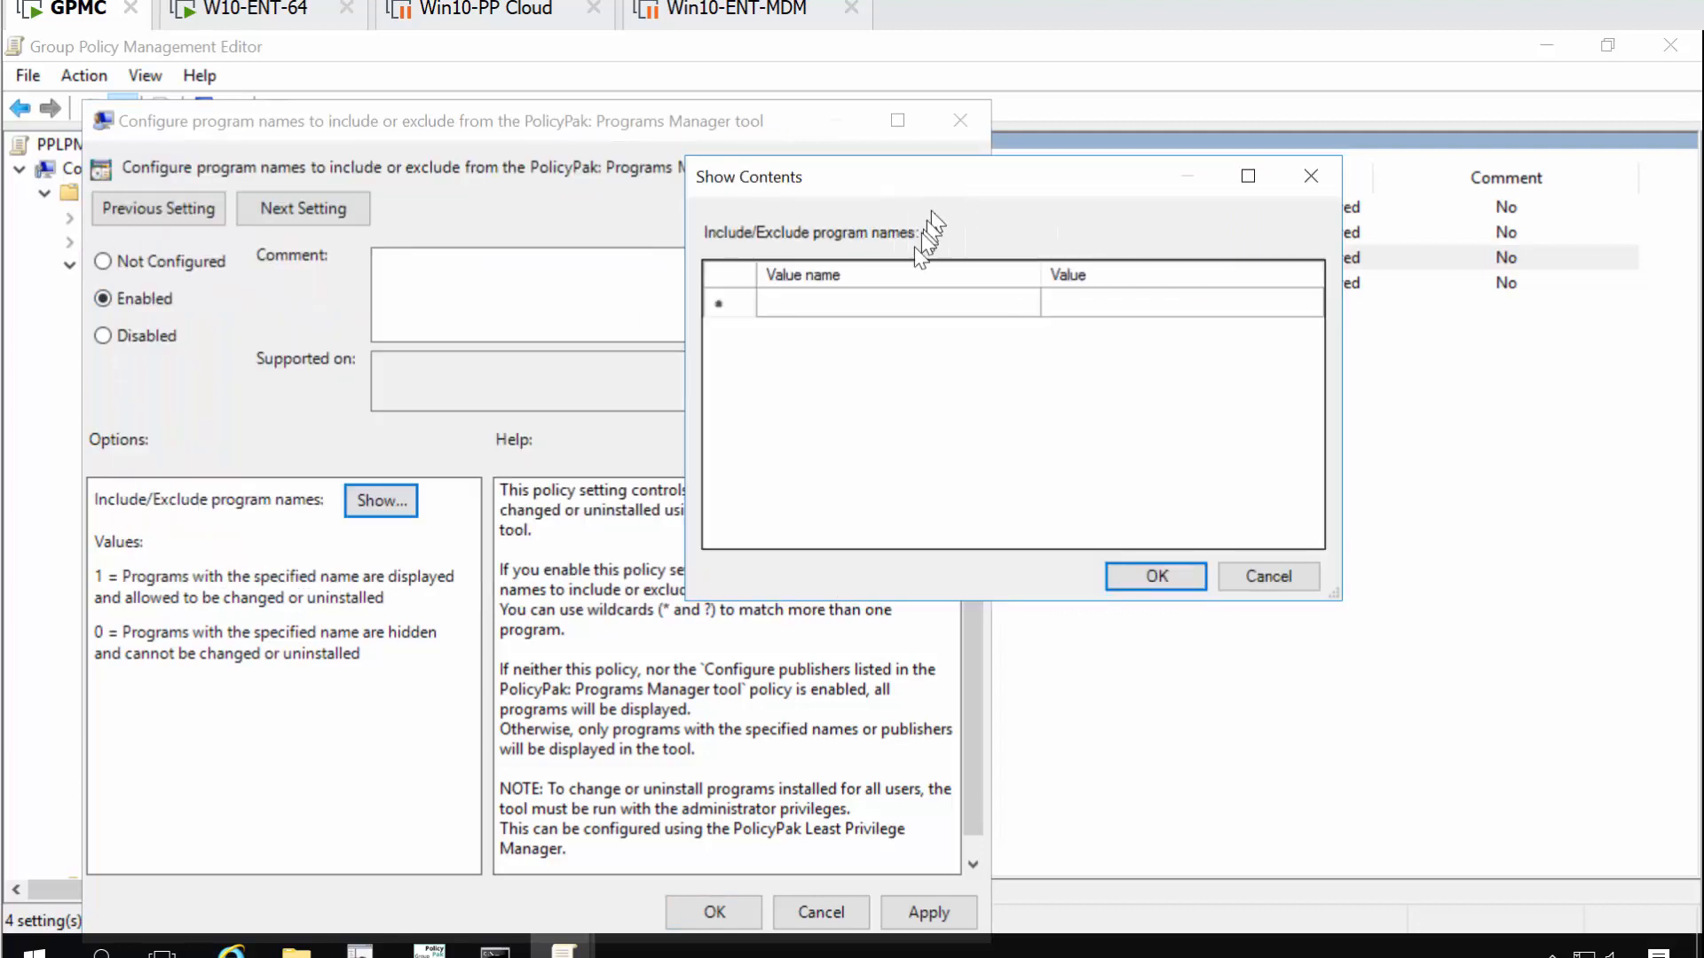
- Add *microsoft* with value 1 to the program names list, then confirm the list and the policy setting
{"action": "left_click", "coordinate": [877, 309]}
{"action": "left_click", "coordinate": [877, 309]}
{"action": "type", "text": "*microsoft*"}
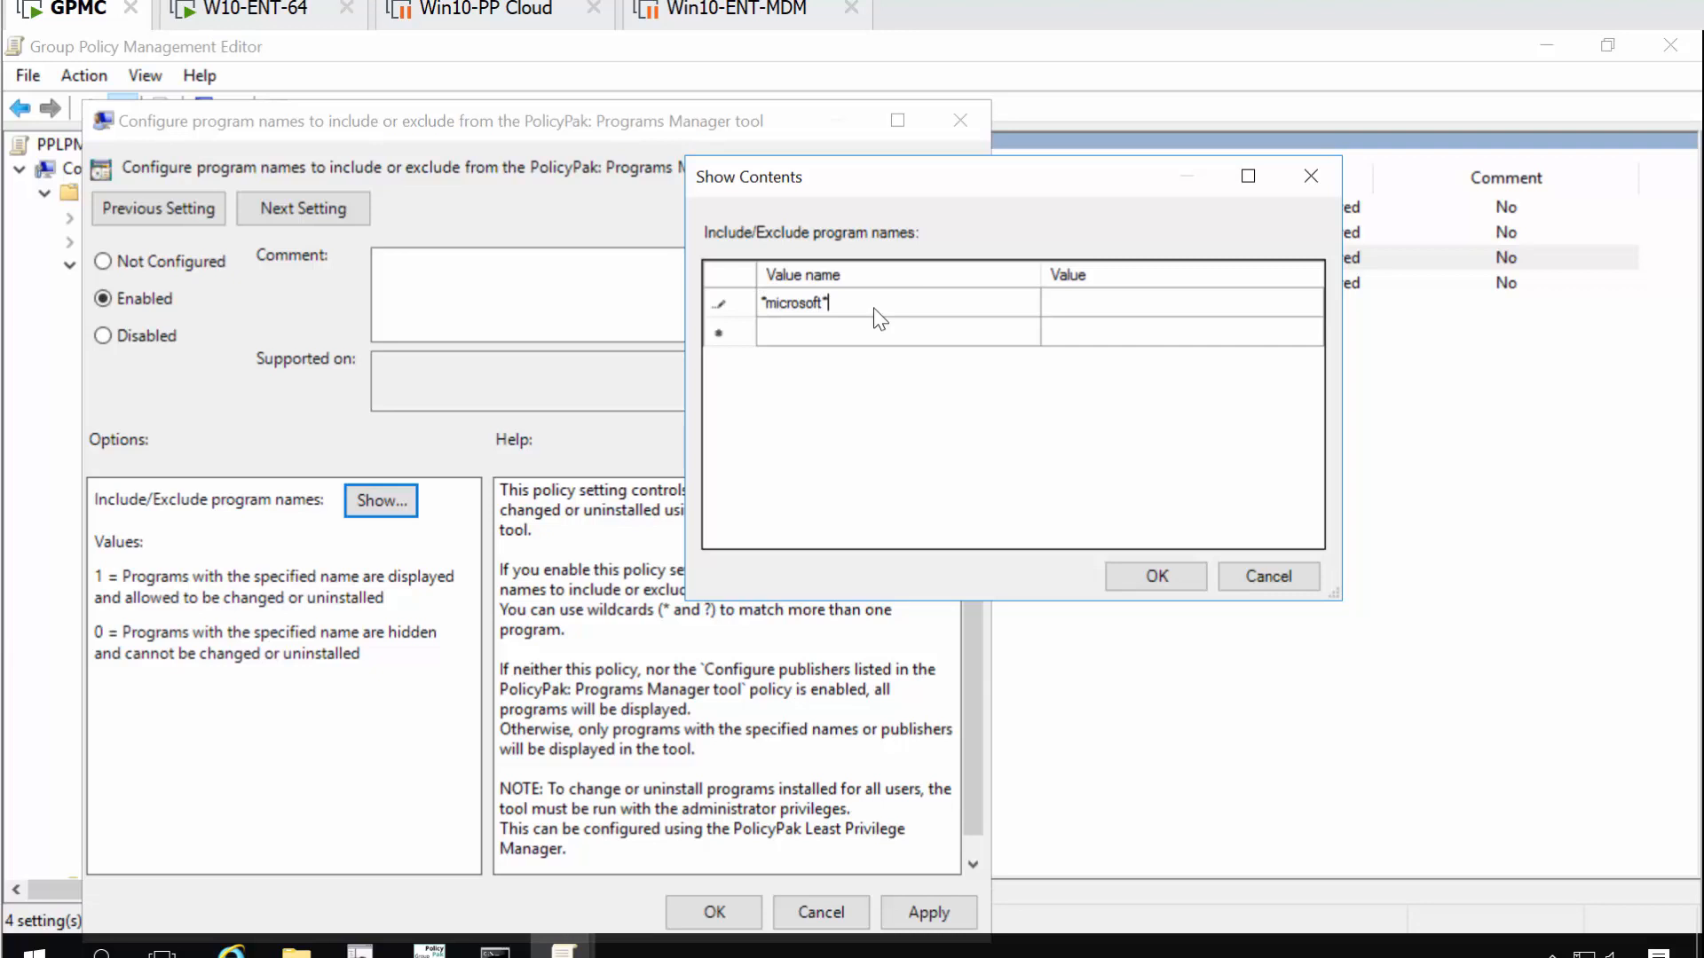
{"action": "key", "text": "Tab"}
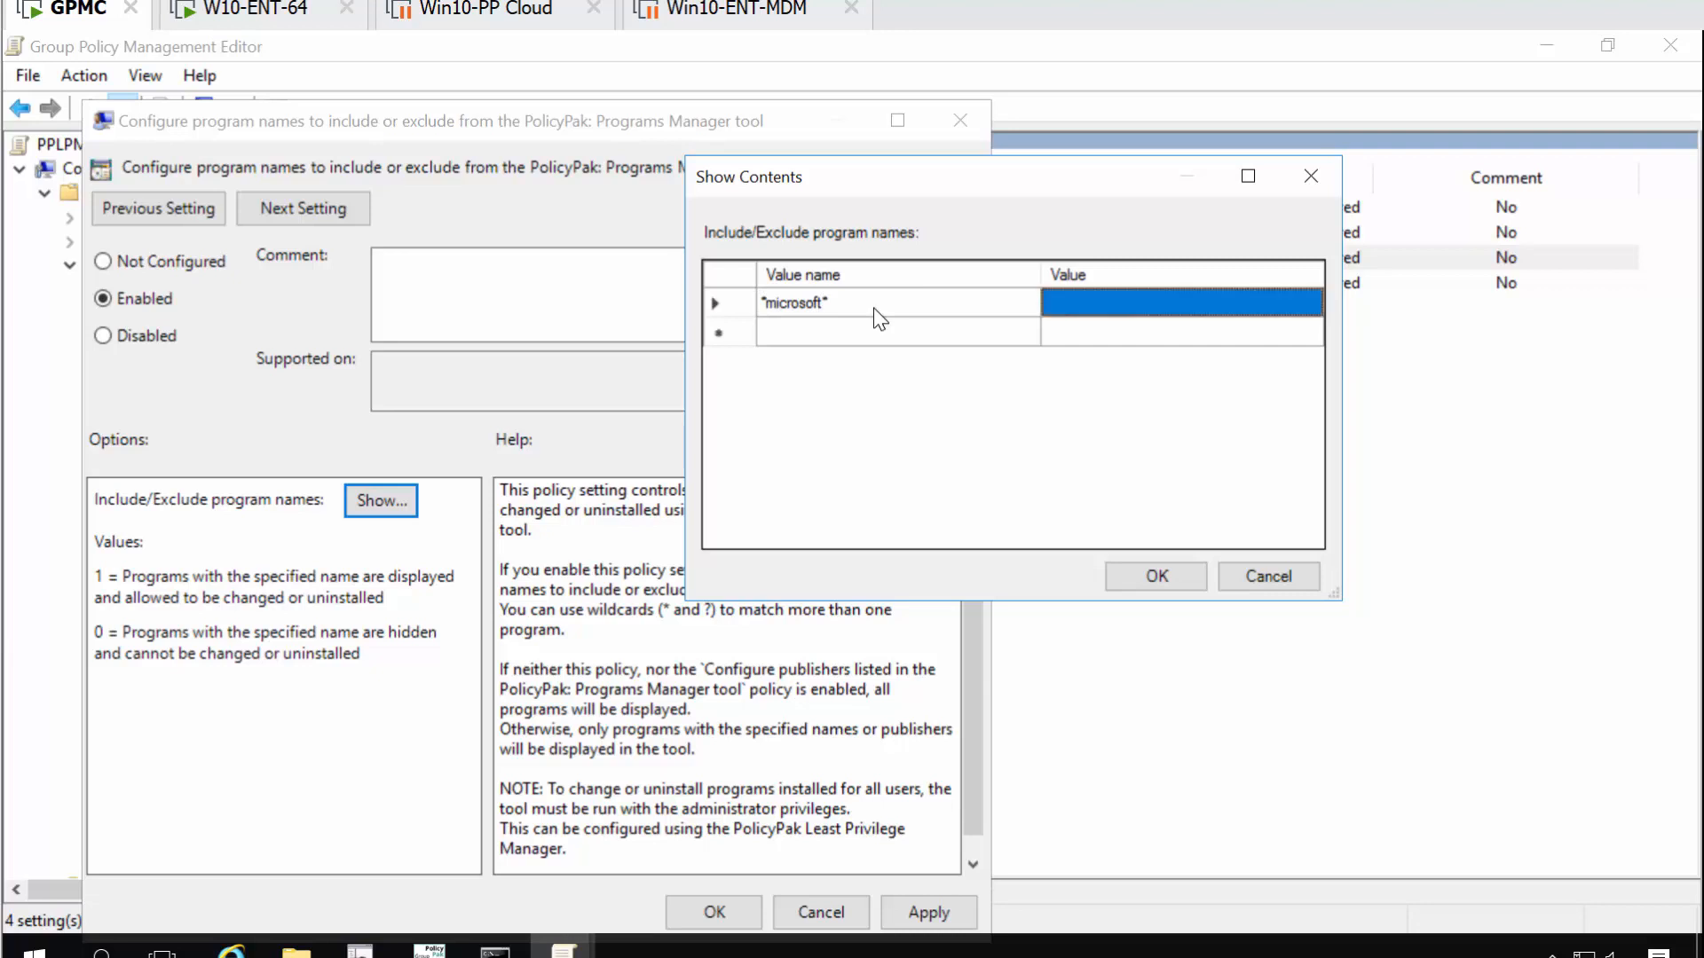
{"action": "left_click", "coordinate": [1120, 304]}
{"action": "type", "text": "1"}
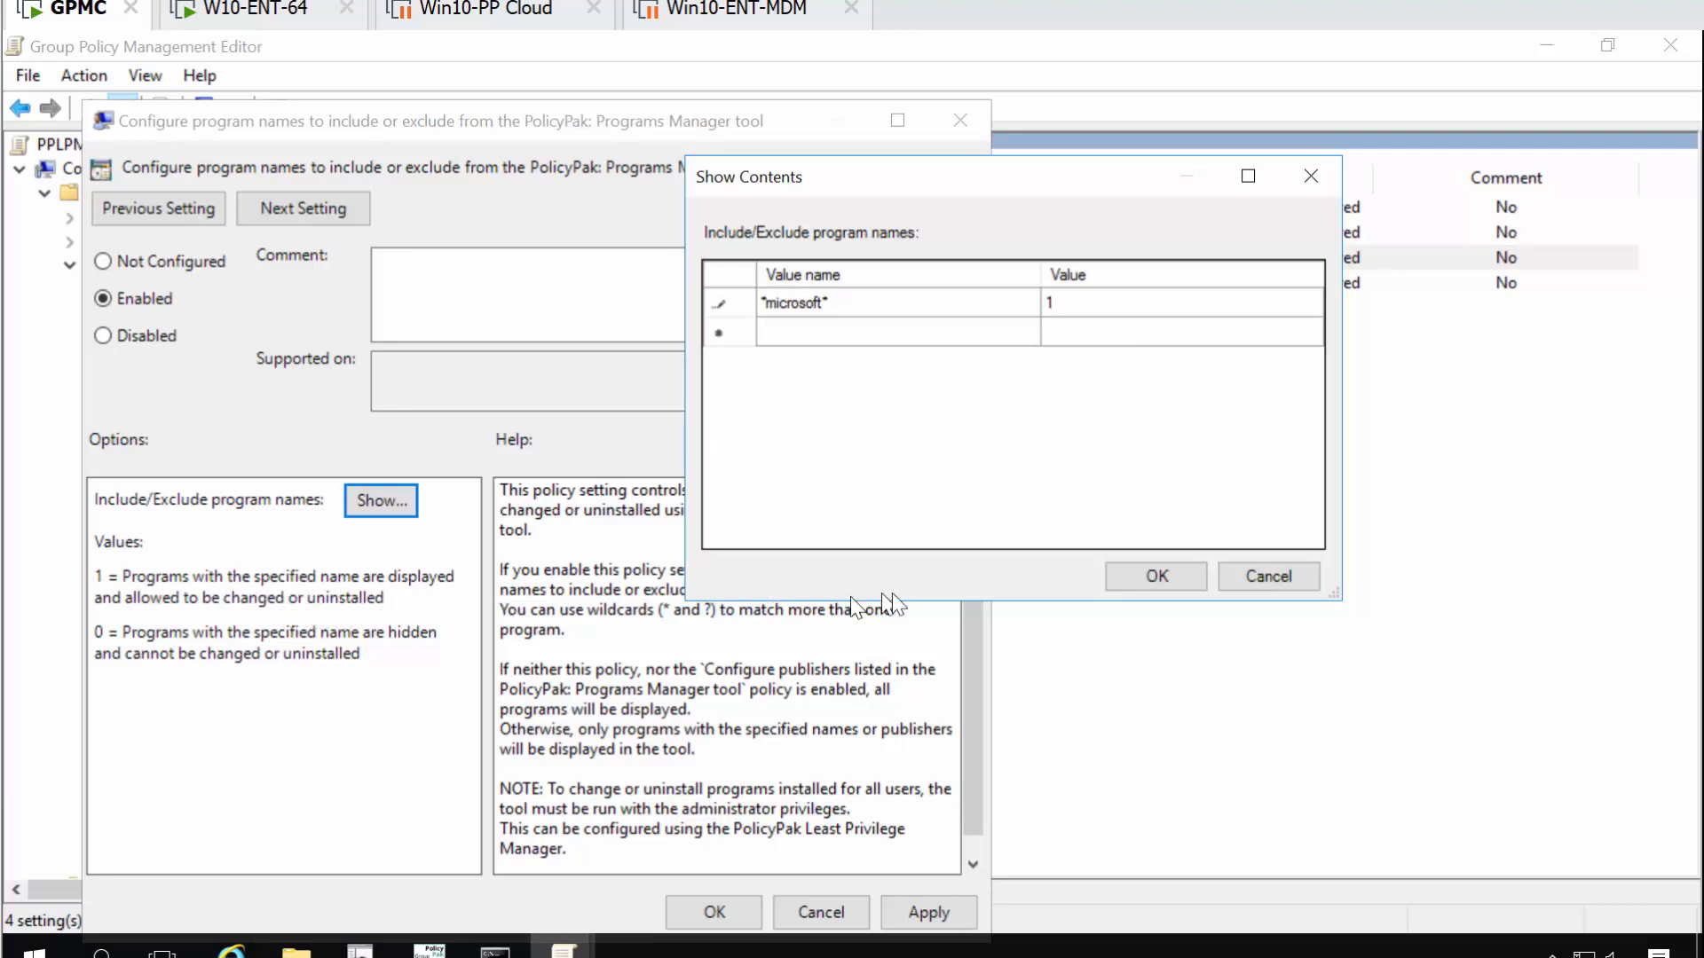
{"action": "left_click", "coordinate": [1158, 577]}
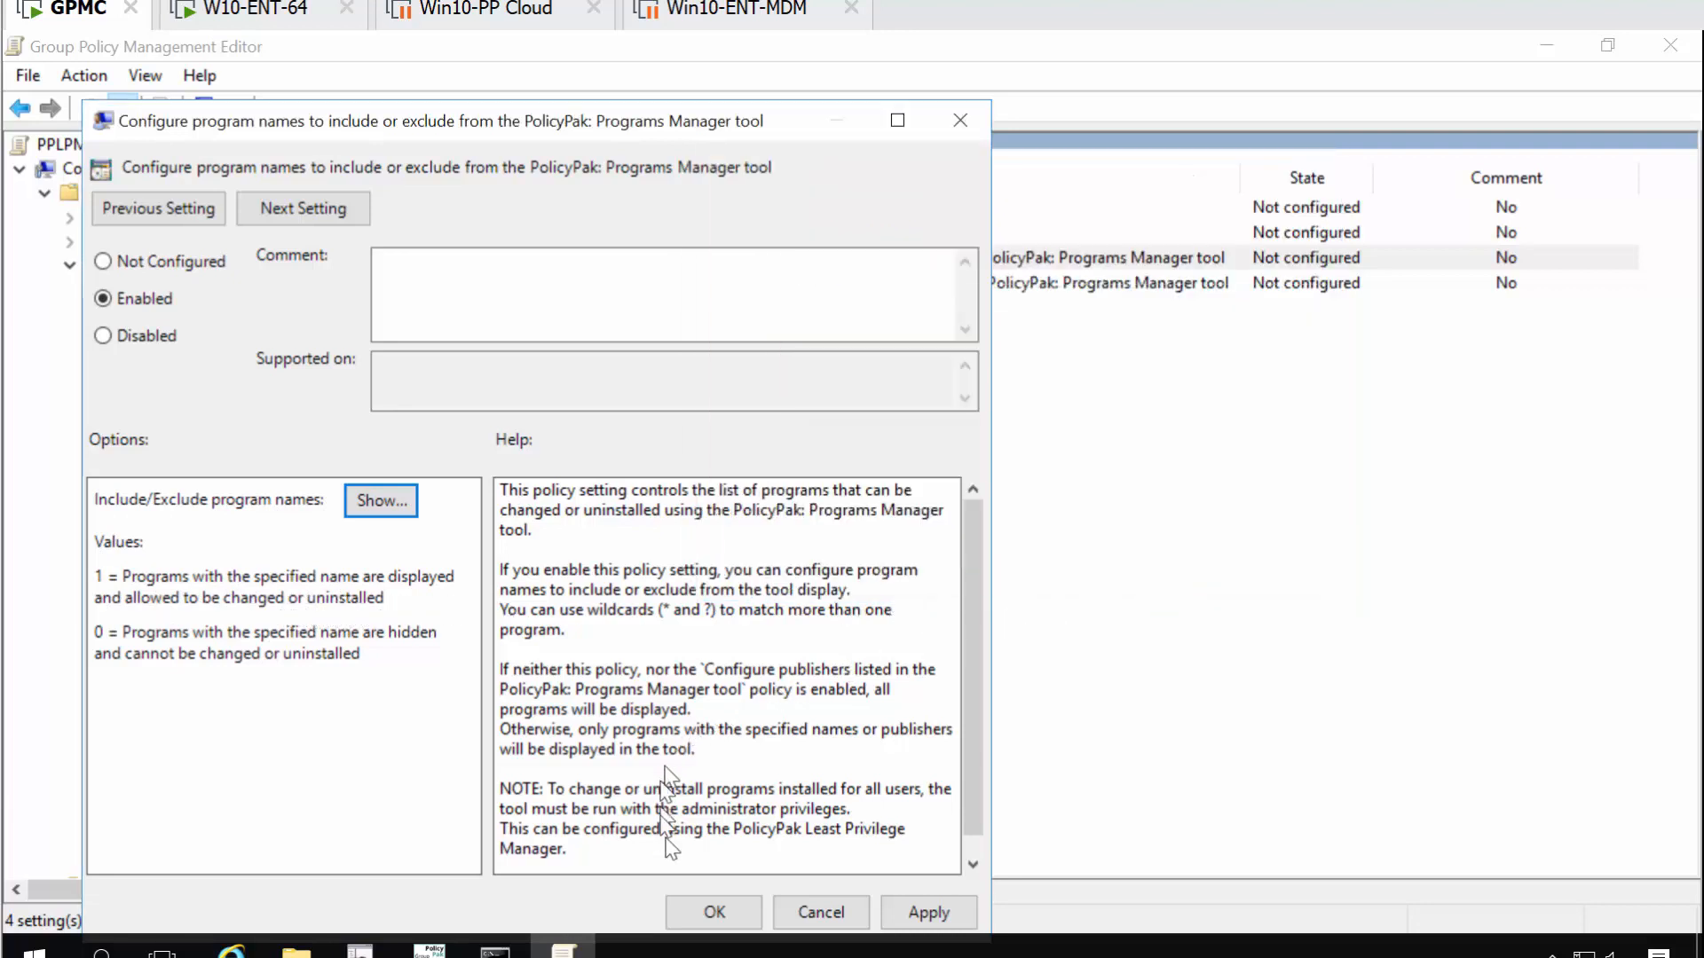
{"action": "left_click", "coordinate": [714, 911]}
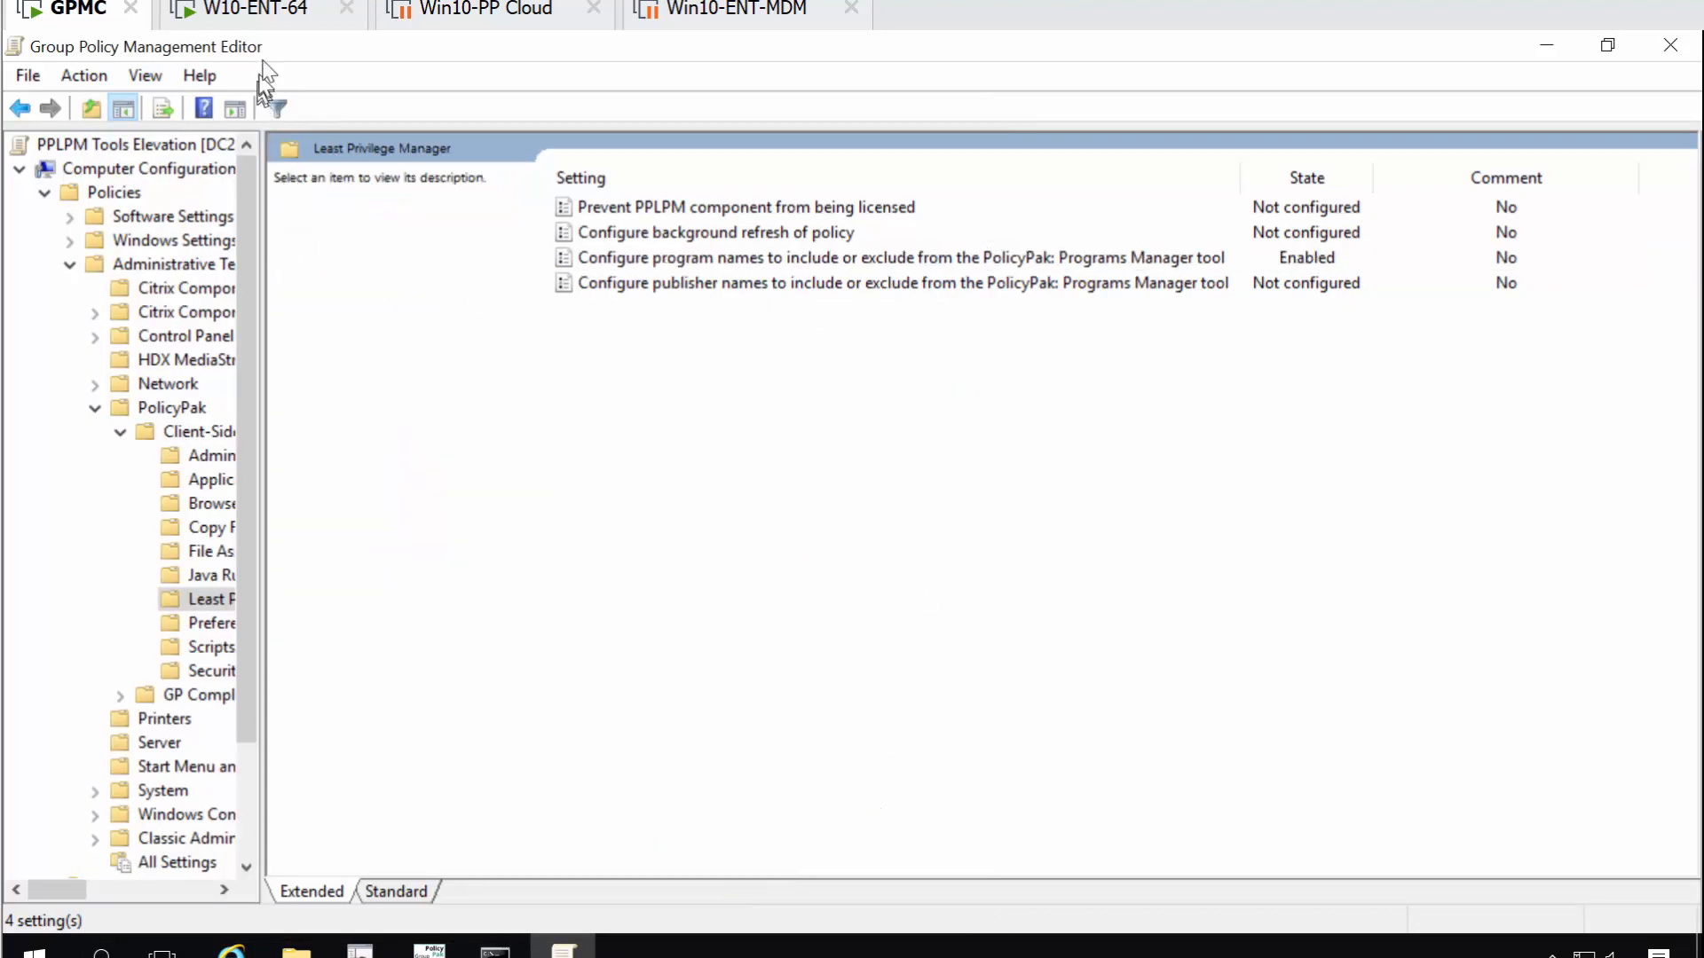
- Switch to the W10-ENT-64 machine, look through the installed programs in PolicyPak: Programs and close that window
{"action": "left_click", "coordinate": [265, 14]}
{"action": "scroll", "coordinate": [275, 418], "scroll_direction": "down", "scroll_amount": 3}
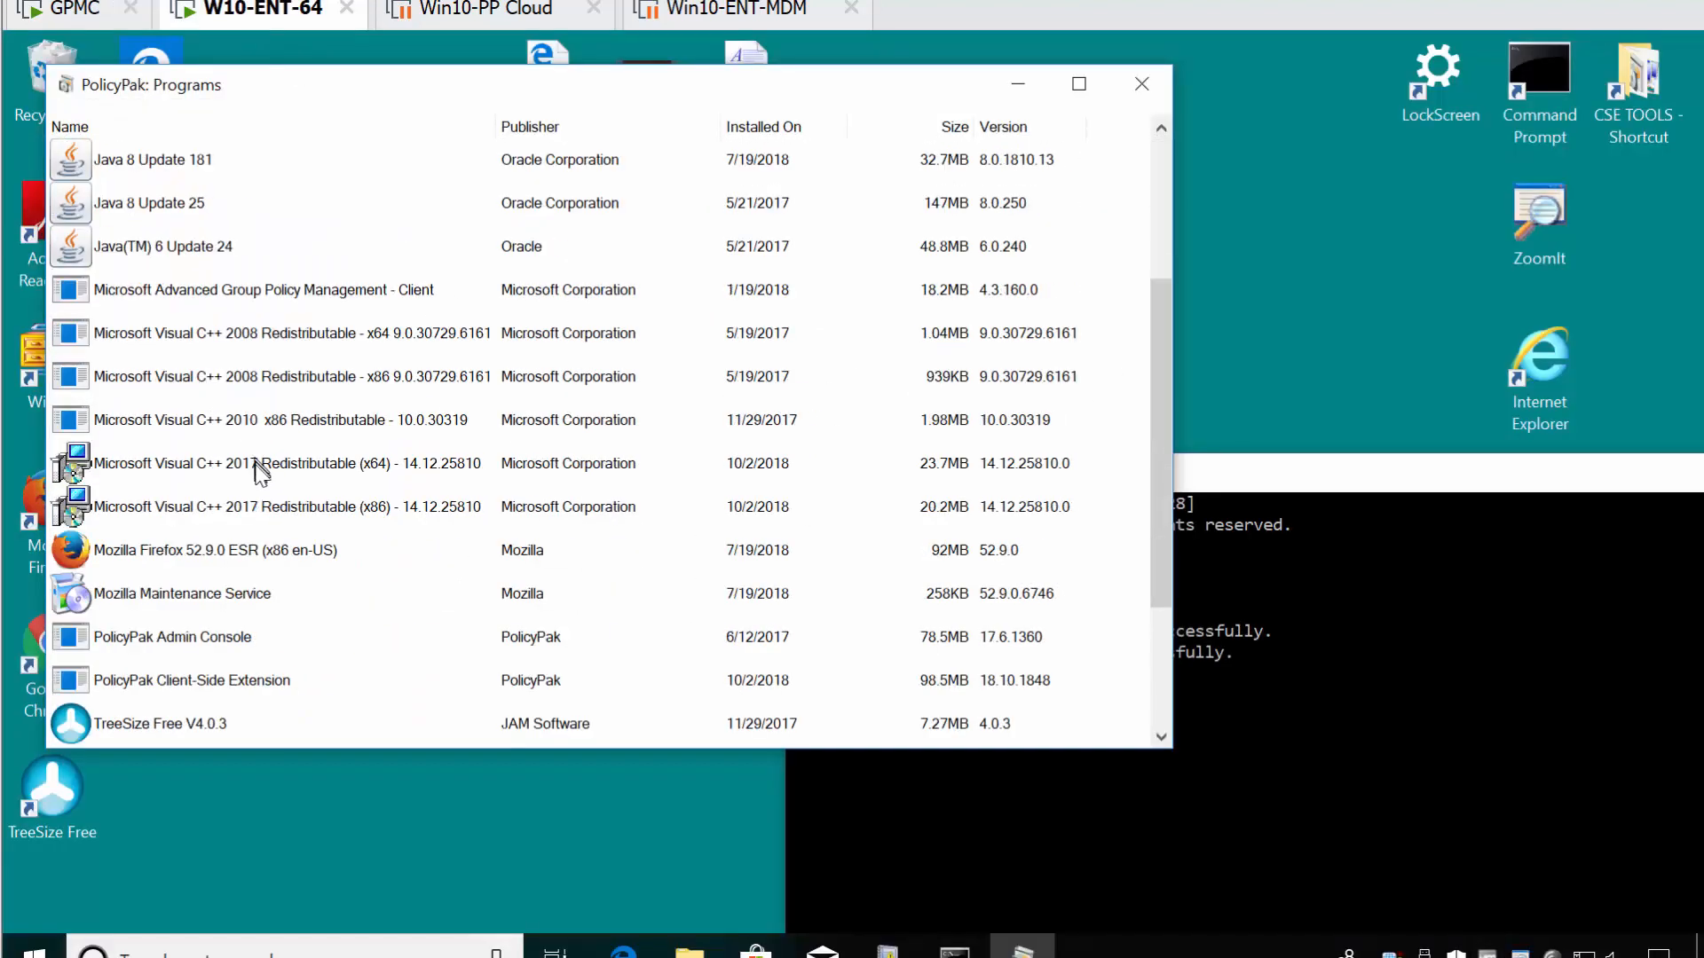
{"action": "scroll", "coordinate": [273, 516], "scroll_direction": "up", "scroll_amount": 2}
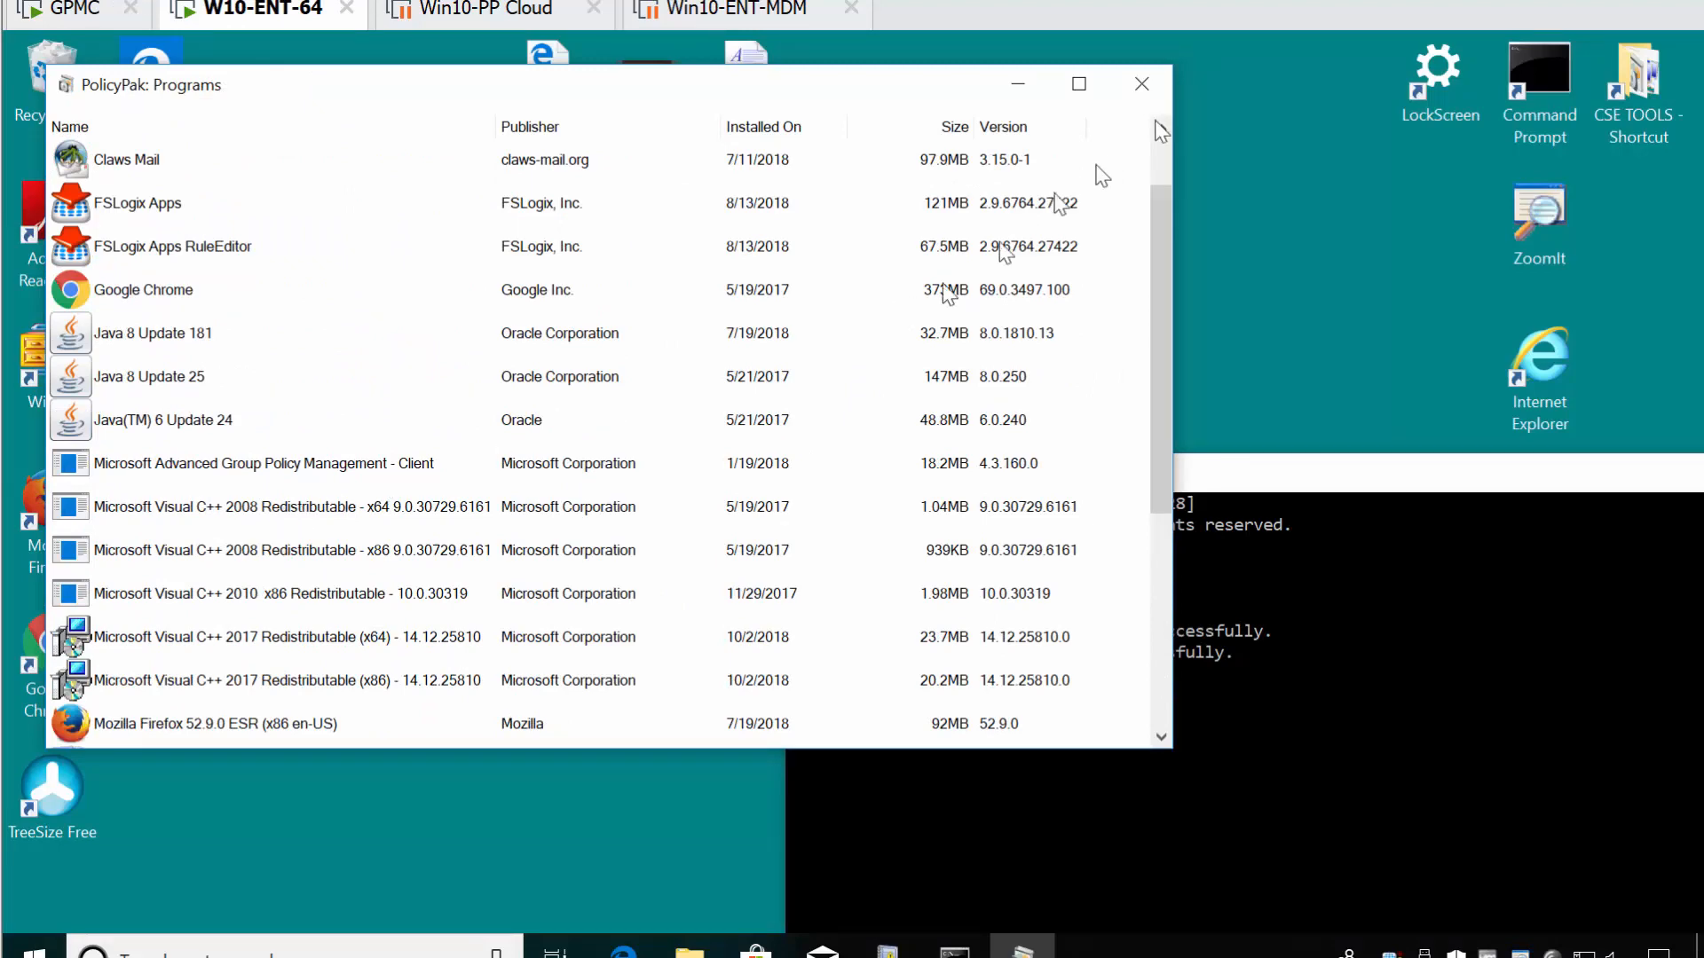
{"action": "left_click", "coordinate": [1142, 83]}
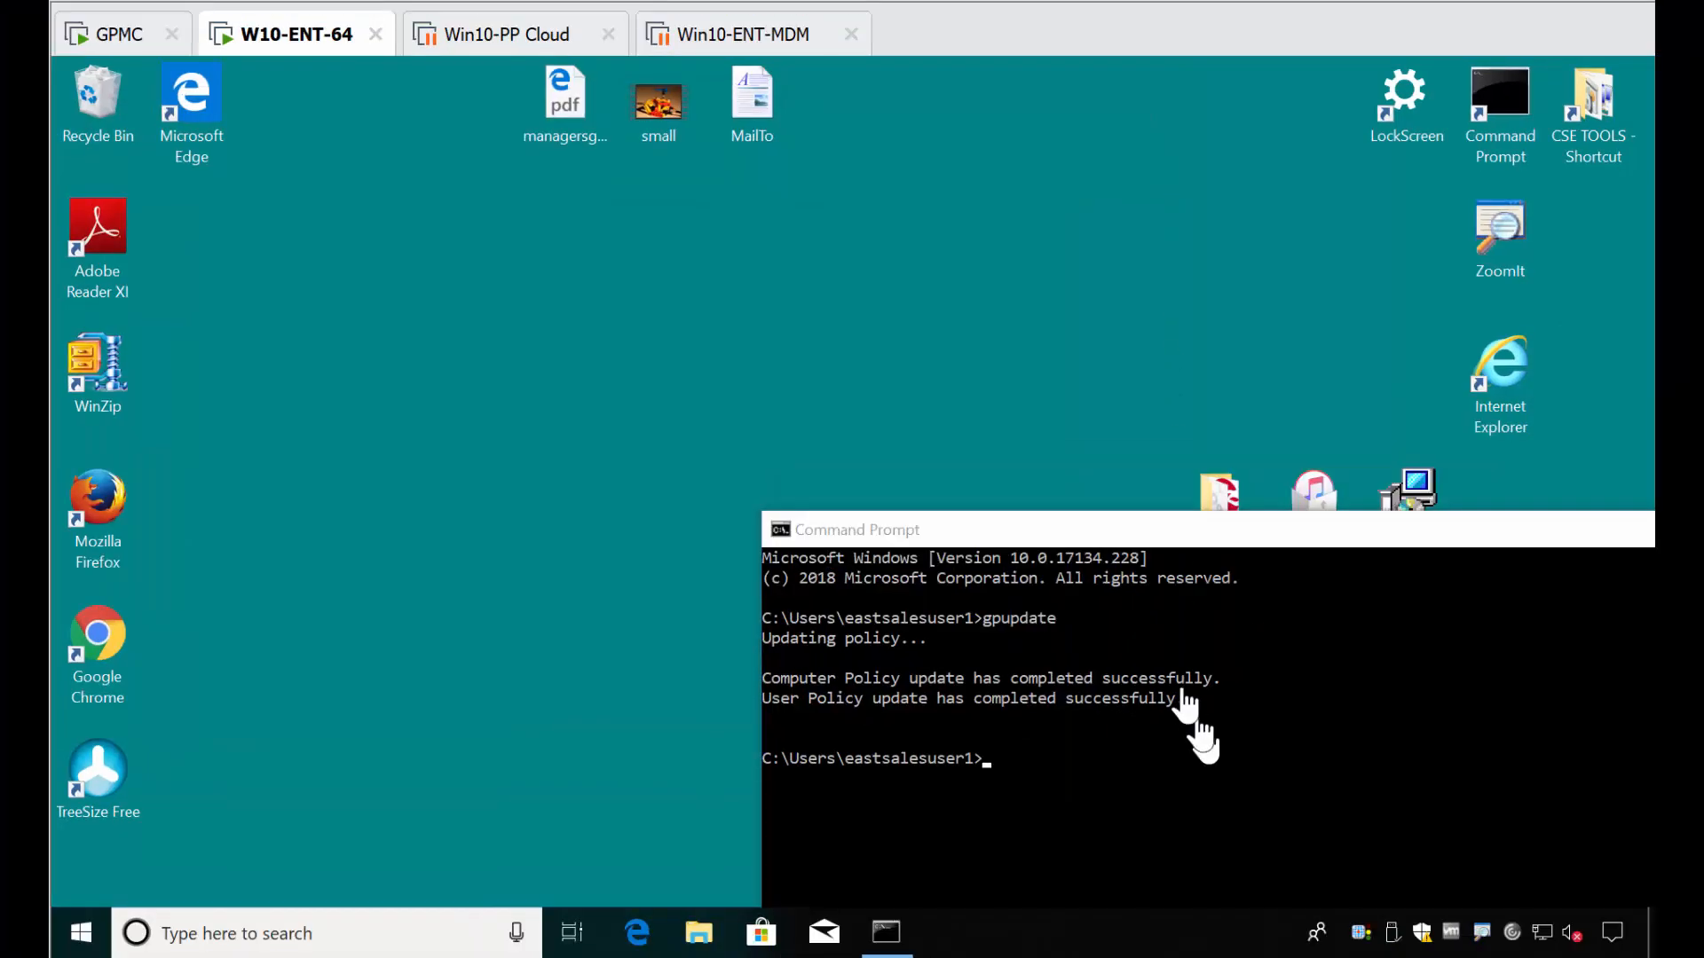
- Refresh Group Policy on W10-ENT-64 by running gpupdate at the command prompt
{"action": "key", "text": "Escape"}
{"action": "type", "text": "gpupdate"}
{"action": "key", "text": "Return"}
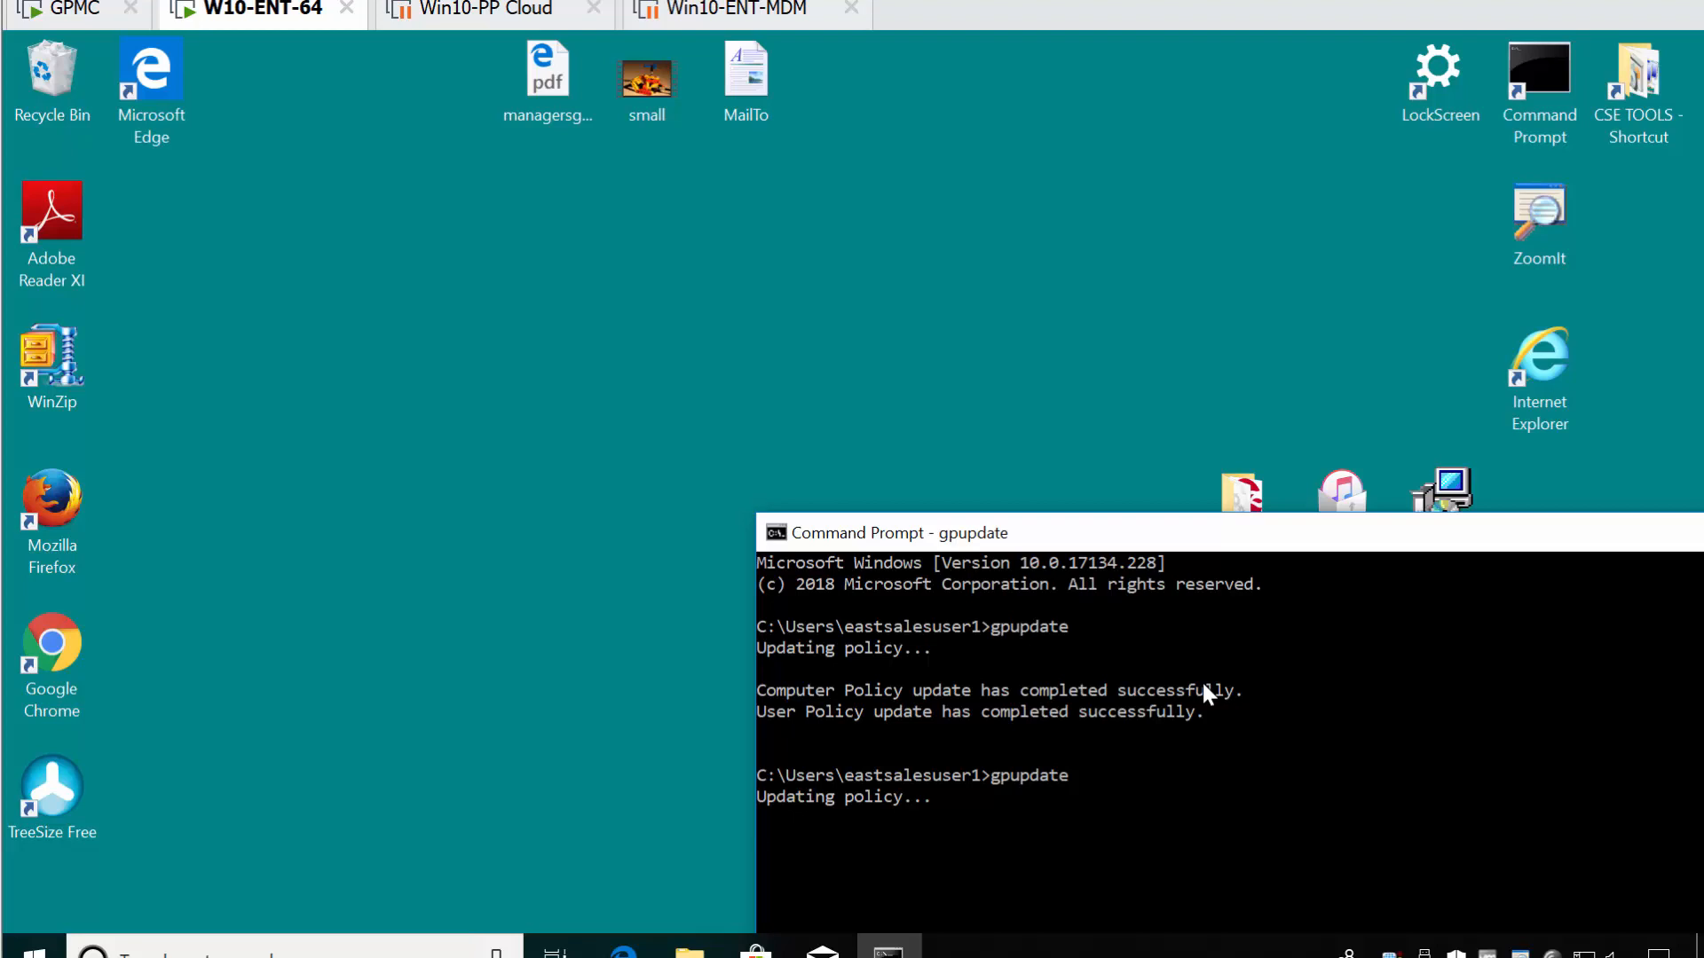
{"action": "scroll", "coordinate": [1205, 686], "scroll_direction": "down", "scroll_amount": 1}
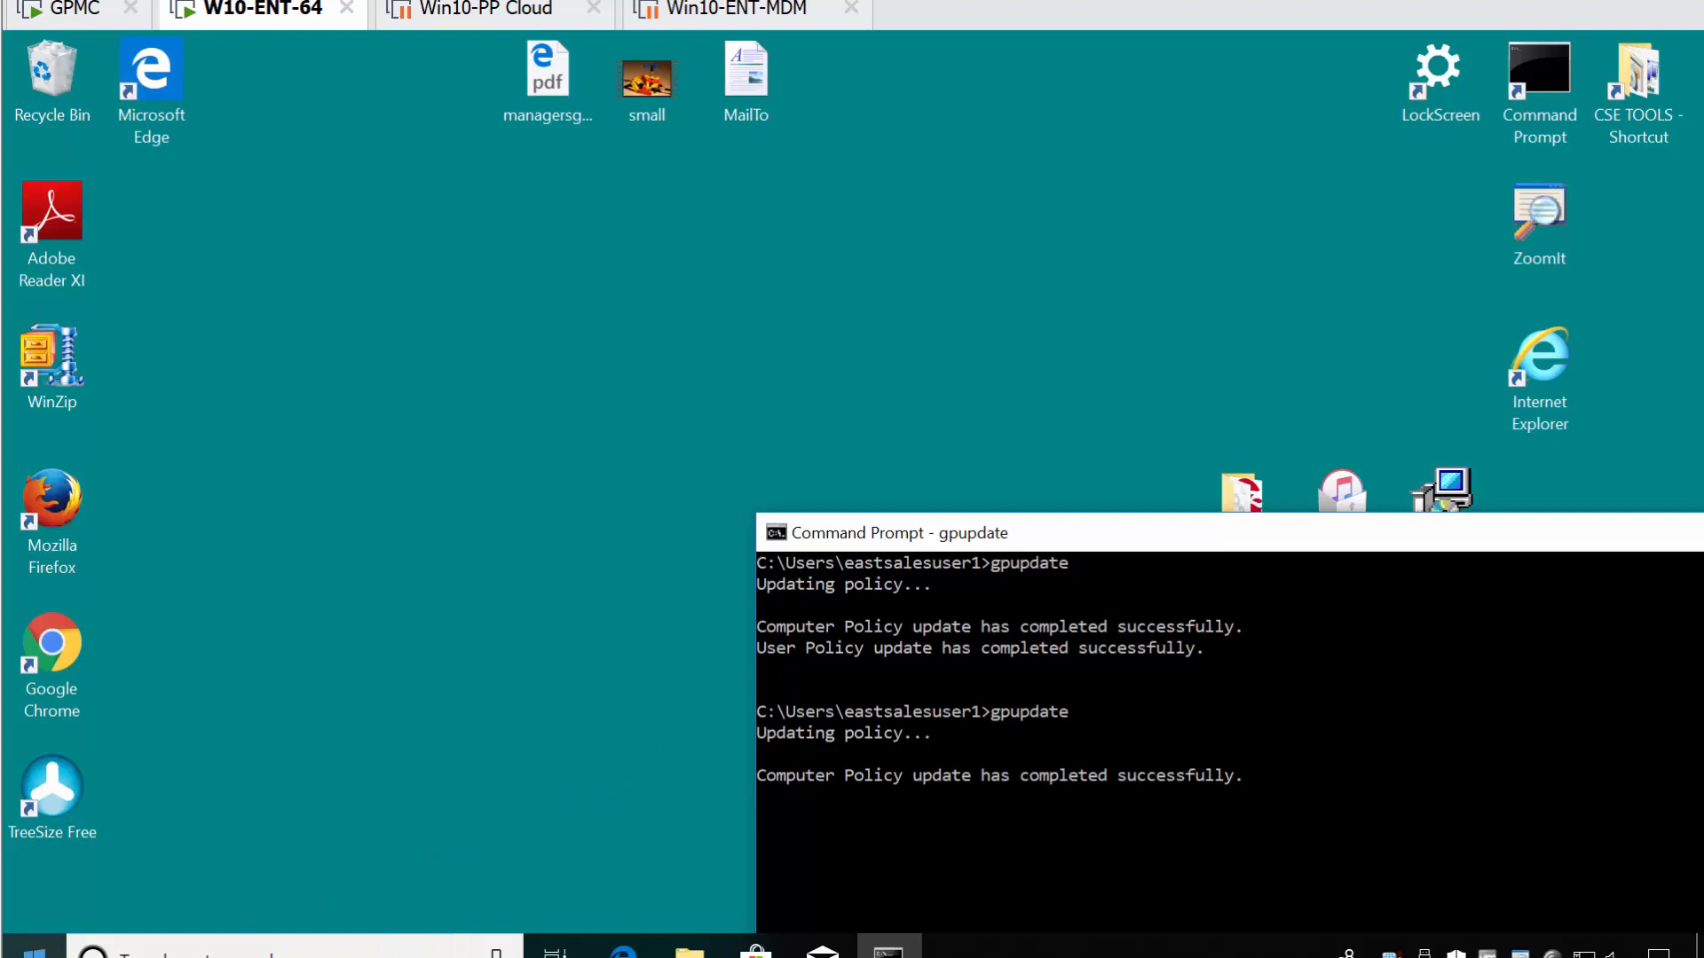
- Launch Remove Some of your Apps from Start and uninstall Microsoft Visual C++ 2008 Redistributable - x86 9.0.30729.6161
{"action": "left_click", "coordinate": [36, 950]}
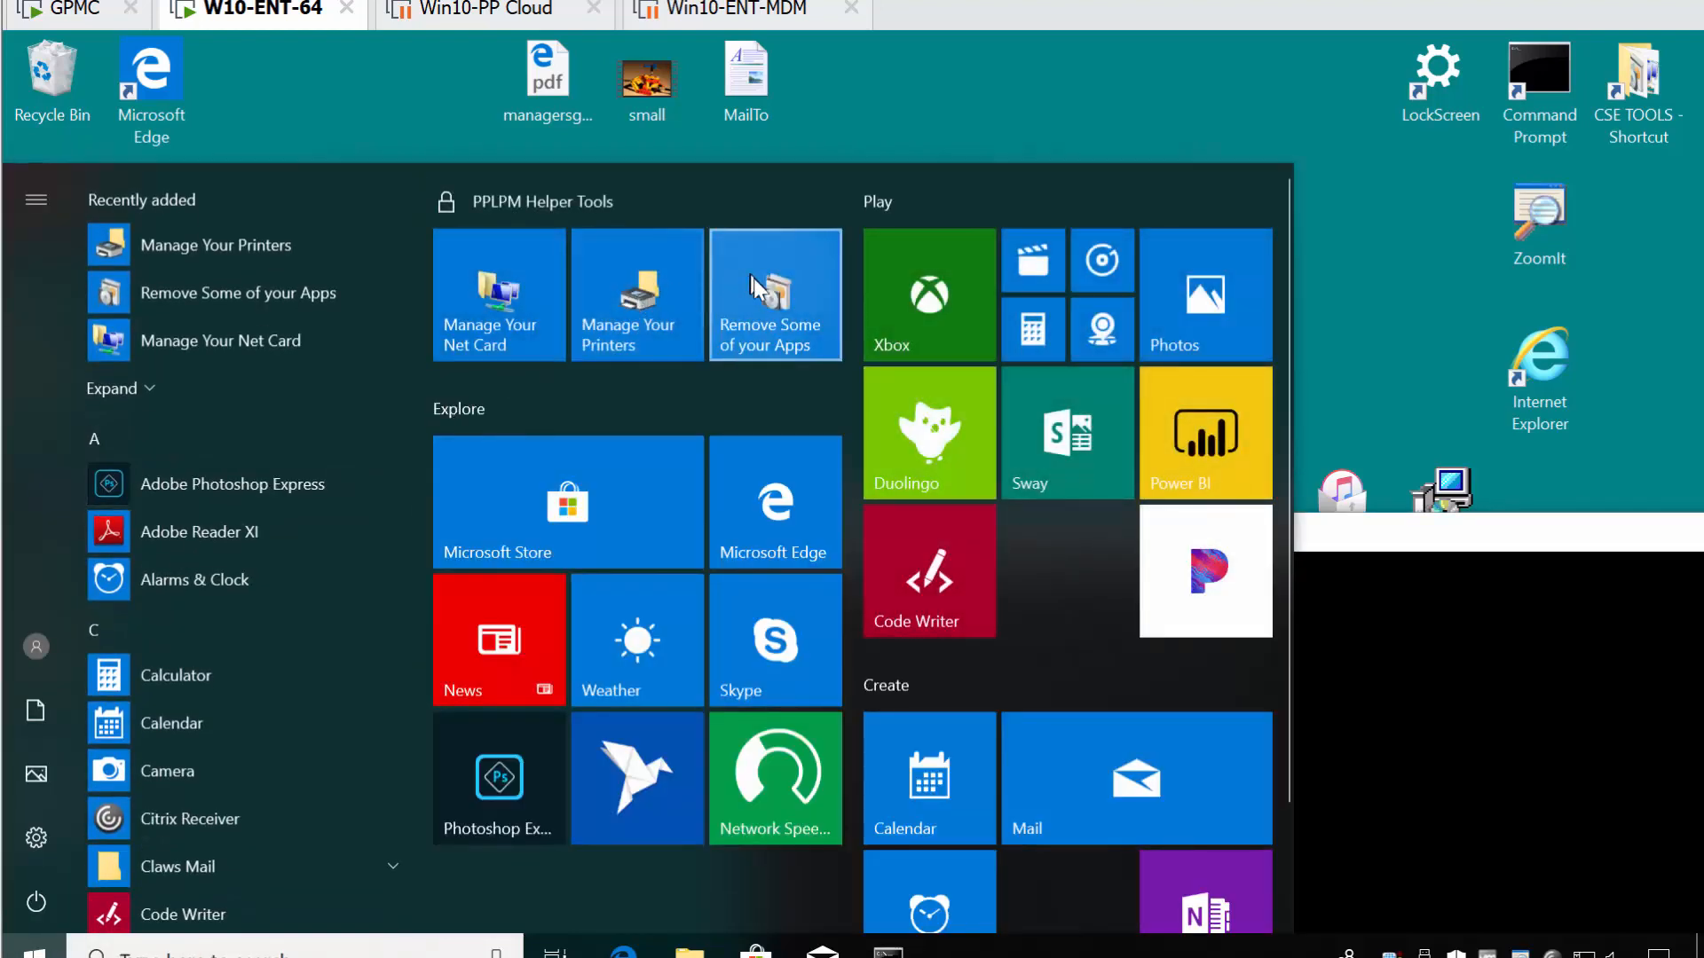
{"action": "left_click", "coordinate": [774, 308]}
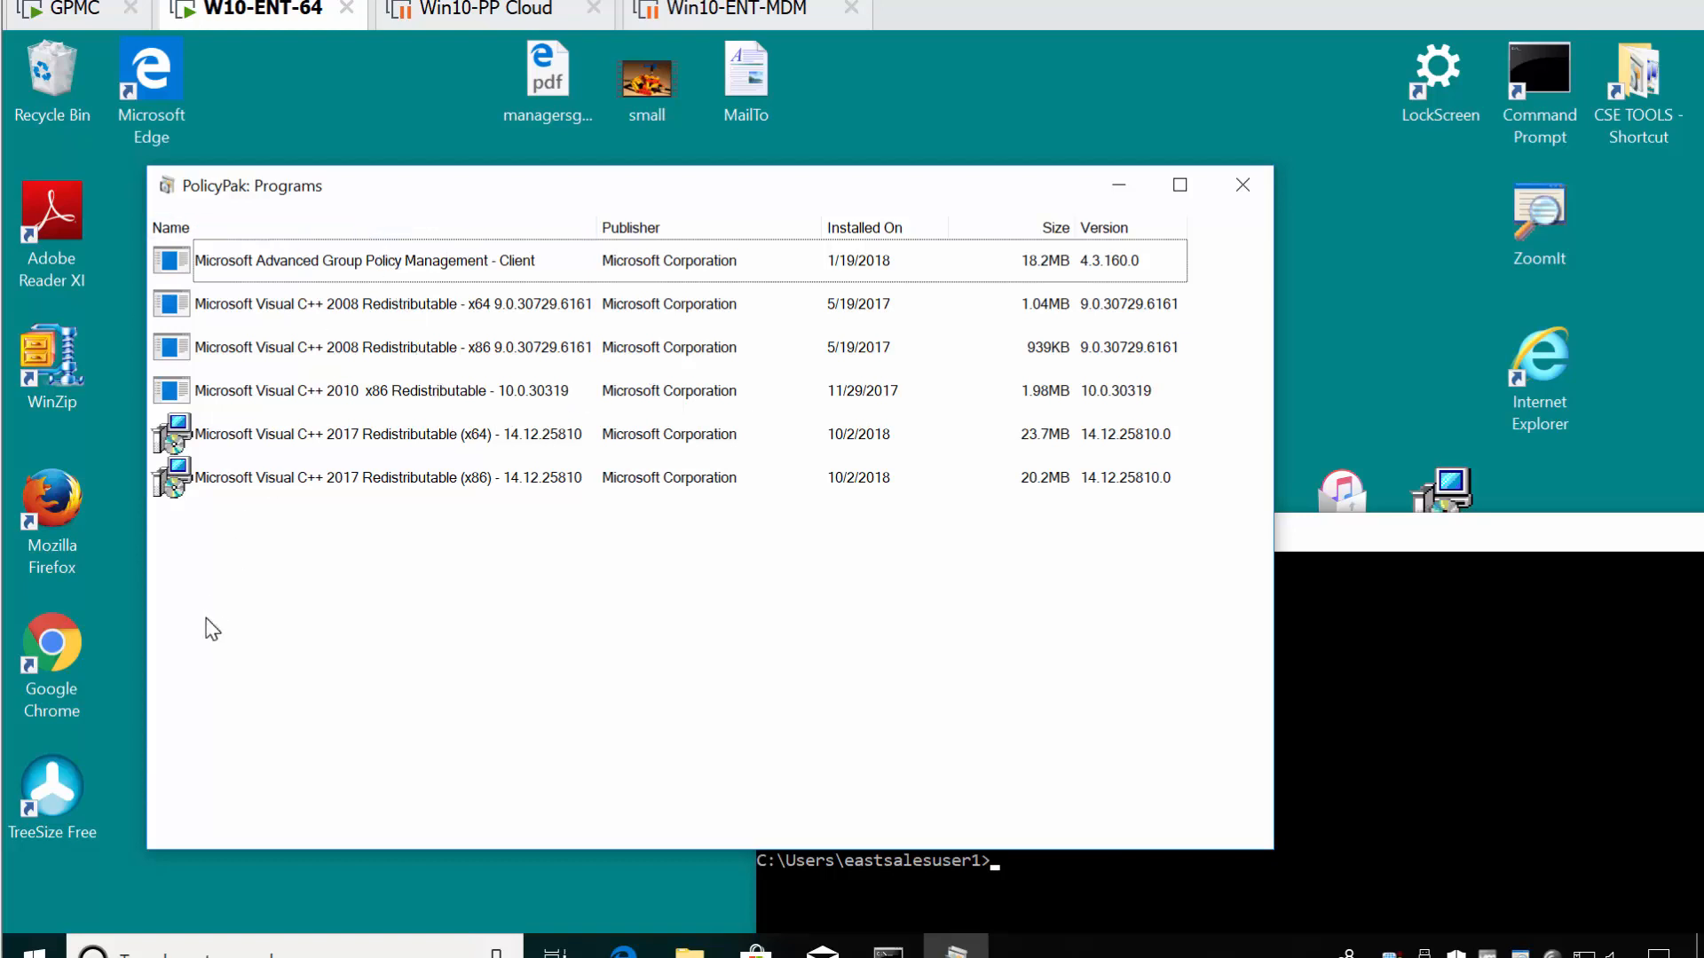
{"action": "right_click", "coordinate": [368, 348]}
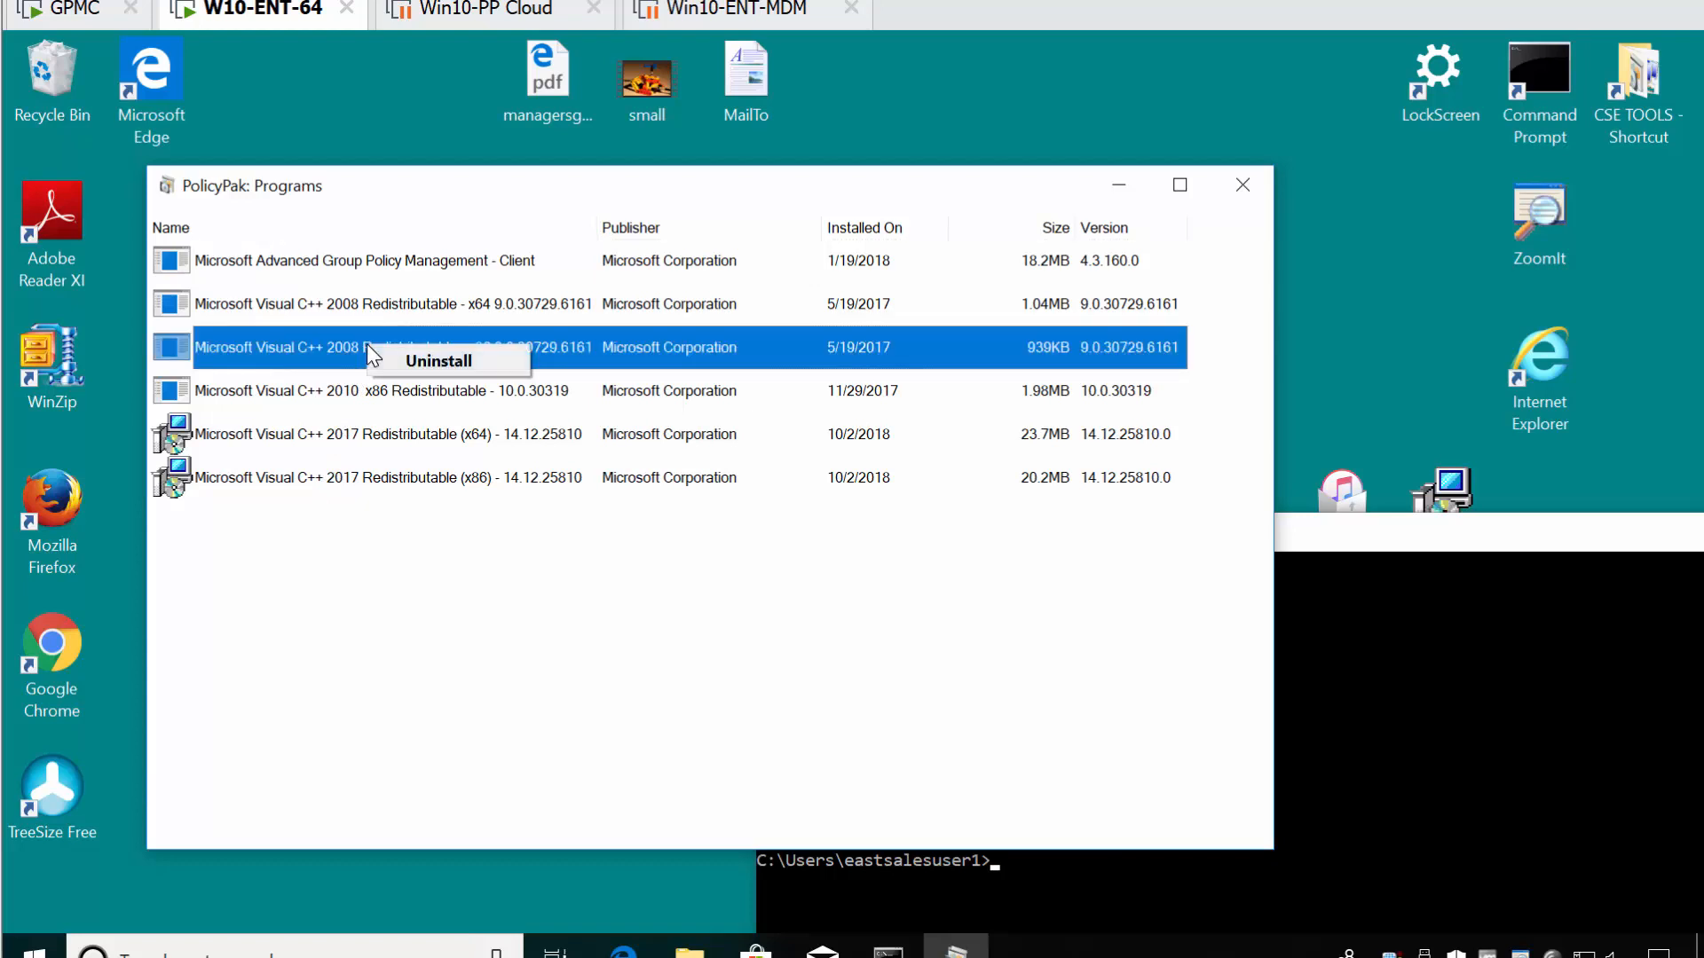
{"action": "left_click", "coordinate": [404, 355]}
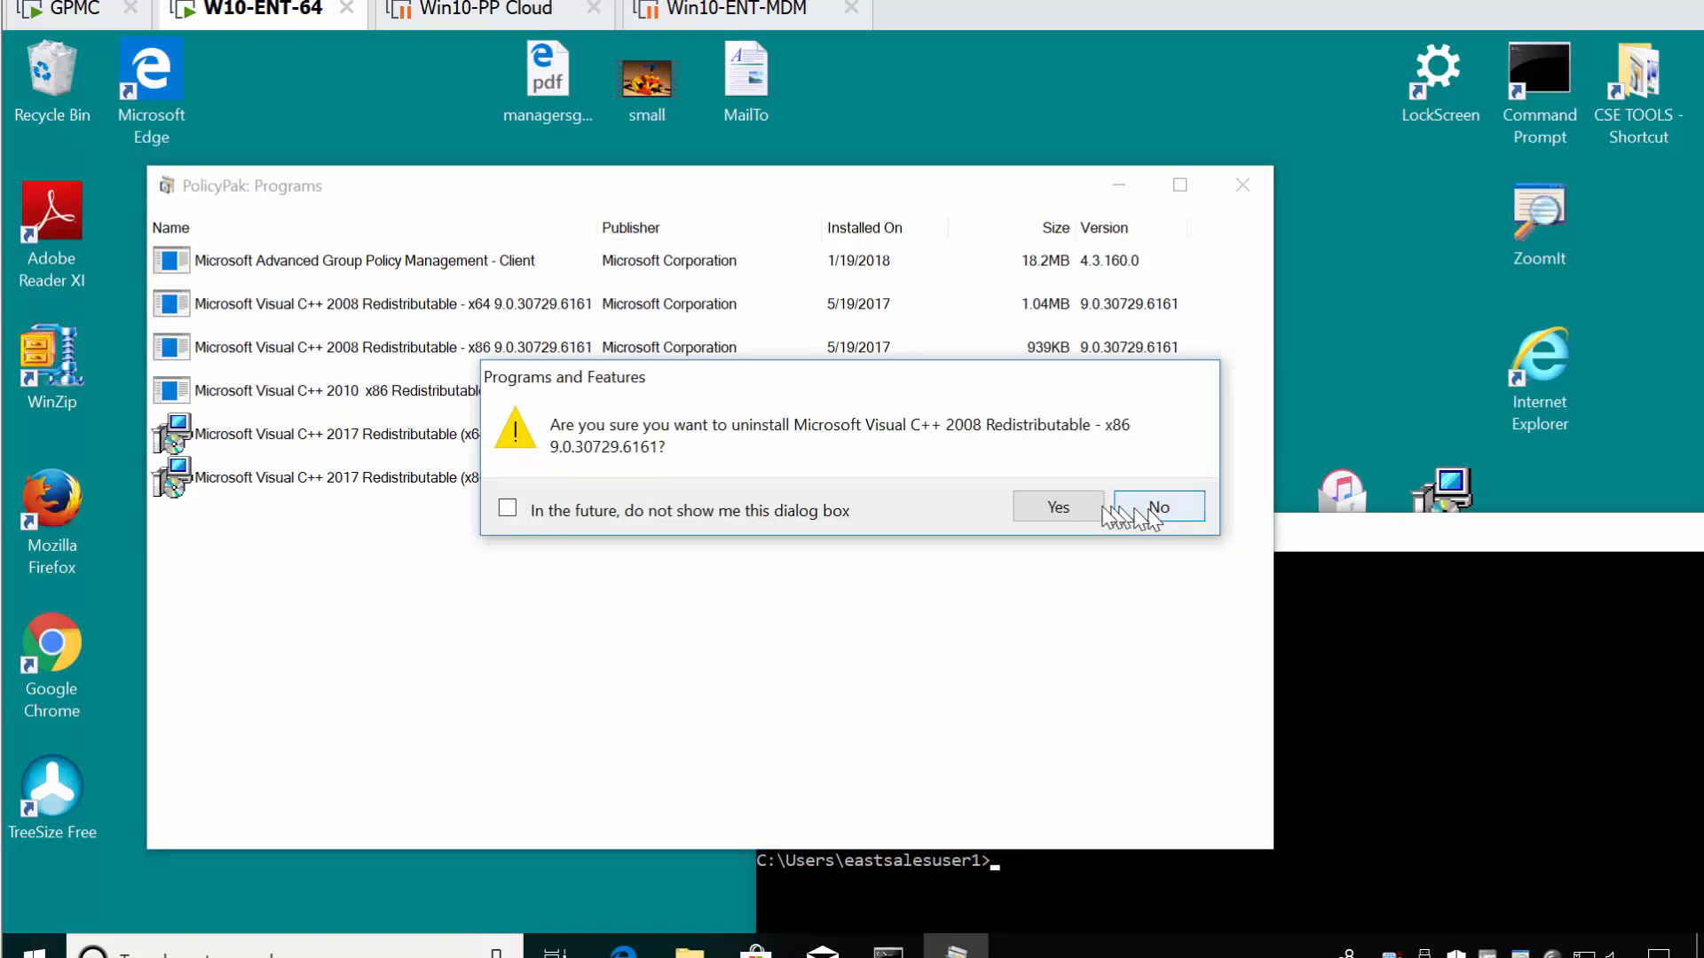
{"action": "left_click", "coordinate": [1058, 506]}
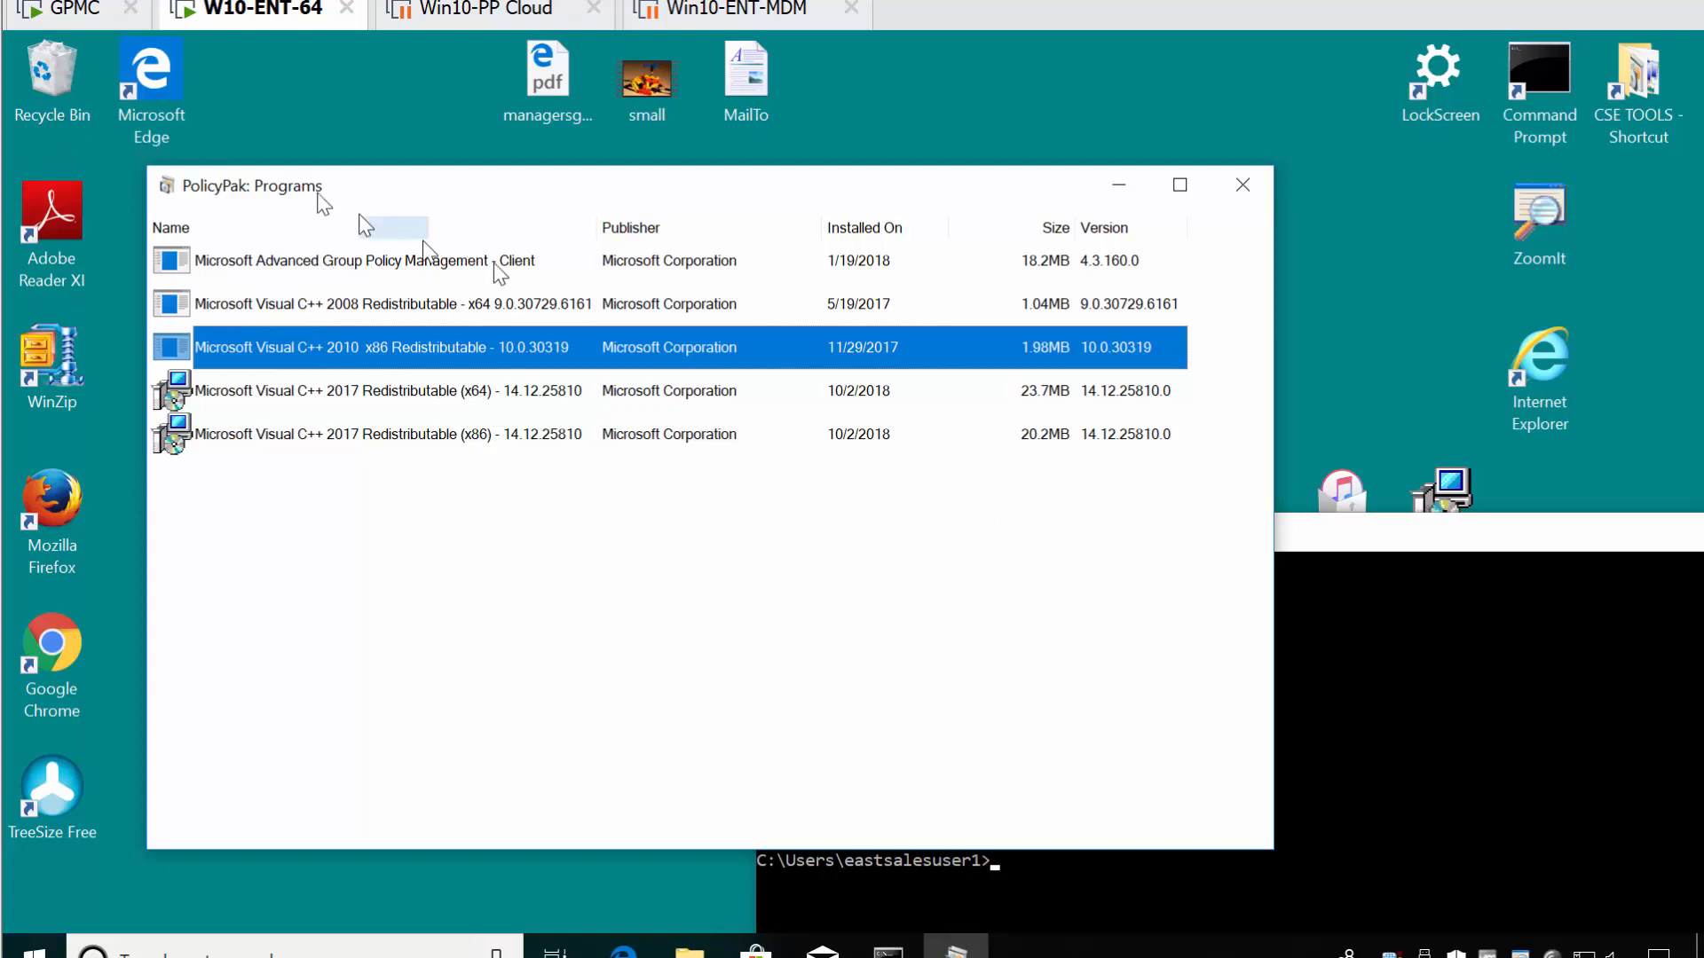
- Switch back to the GPMC machine and reopen the Include/Exclude program names list of the enabled Programs Manager policy
{"action": "left_click", "coordinate": [88, 11]}
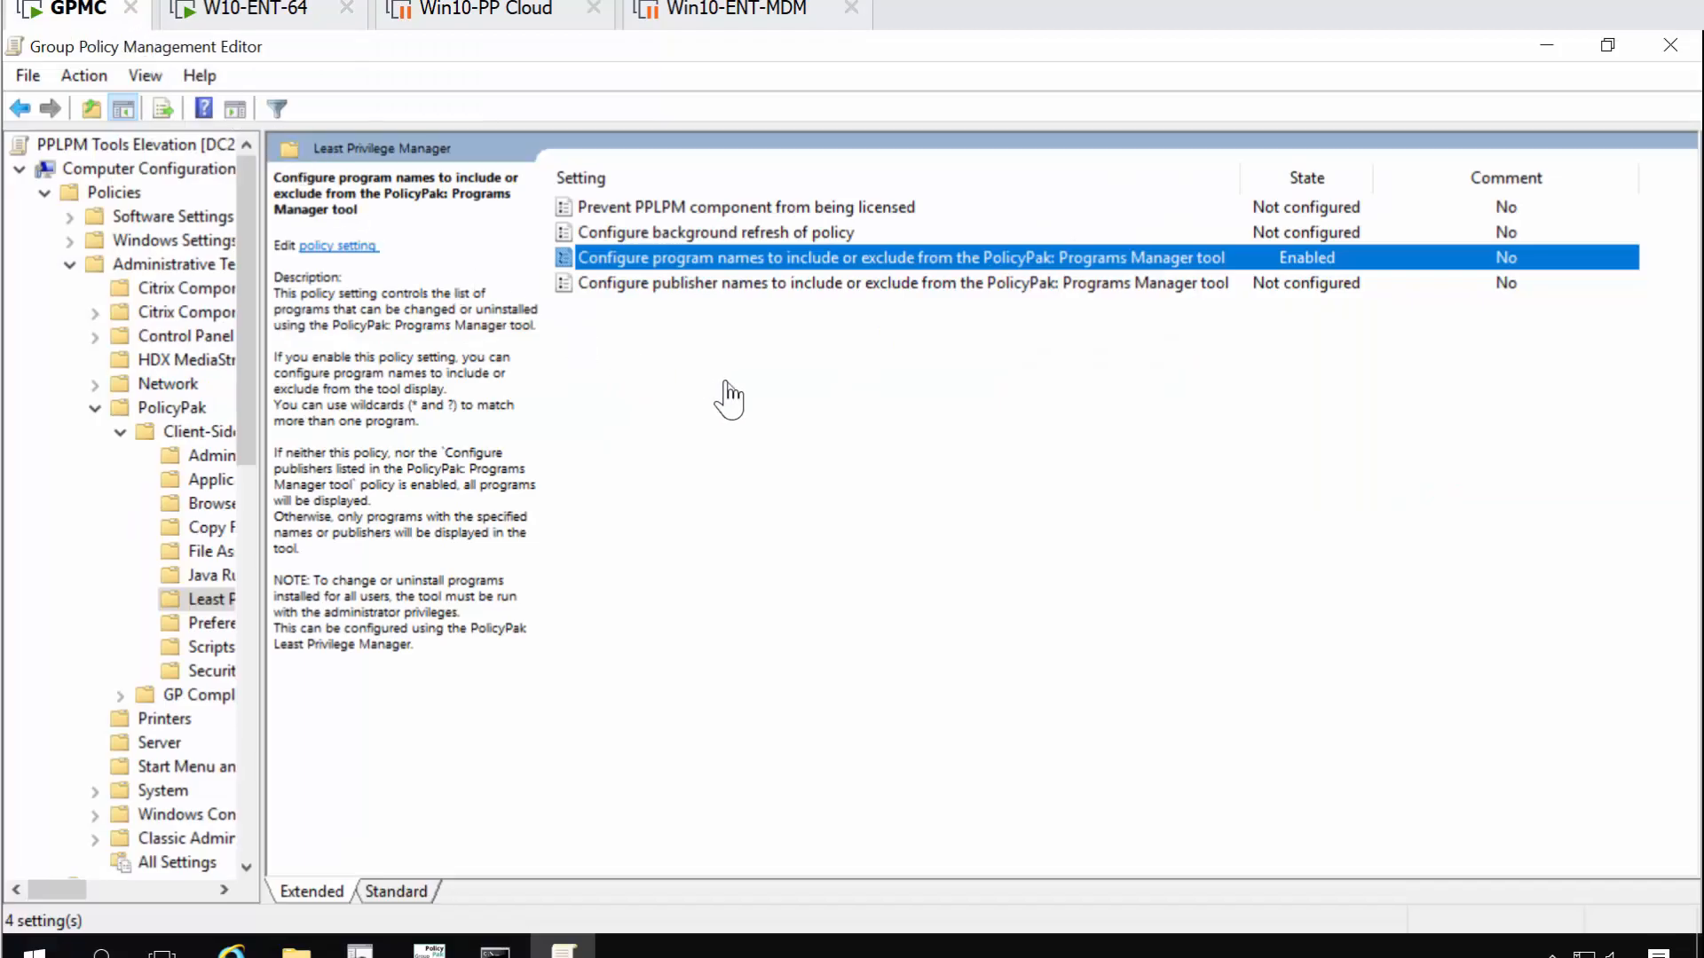
{"action": "double_click", "coordinate": [723, 257]}
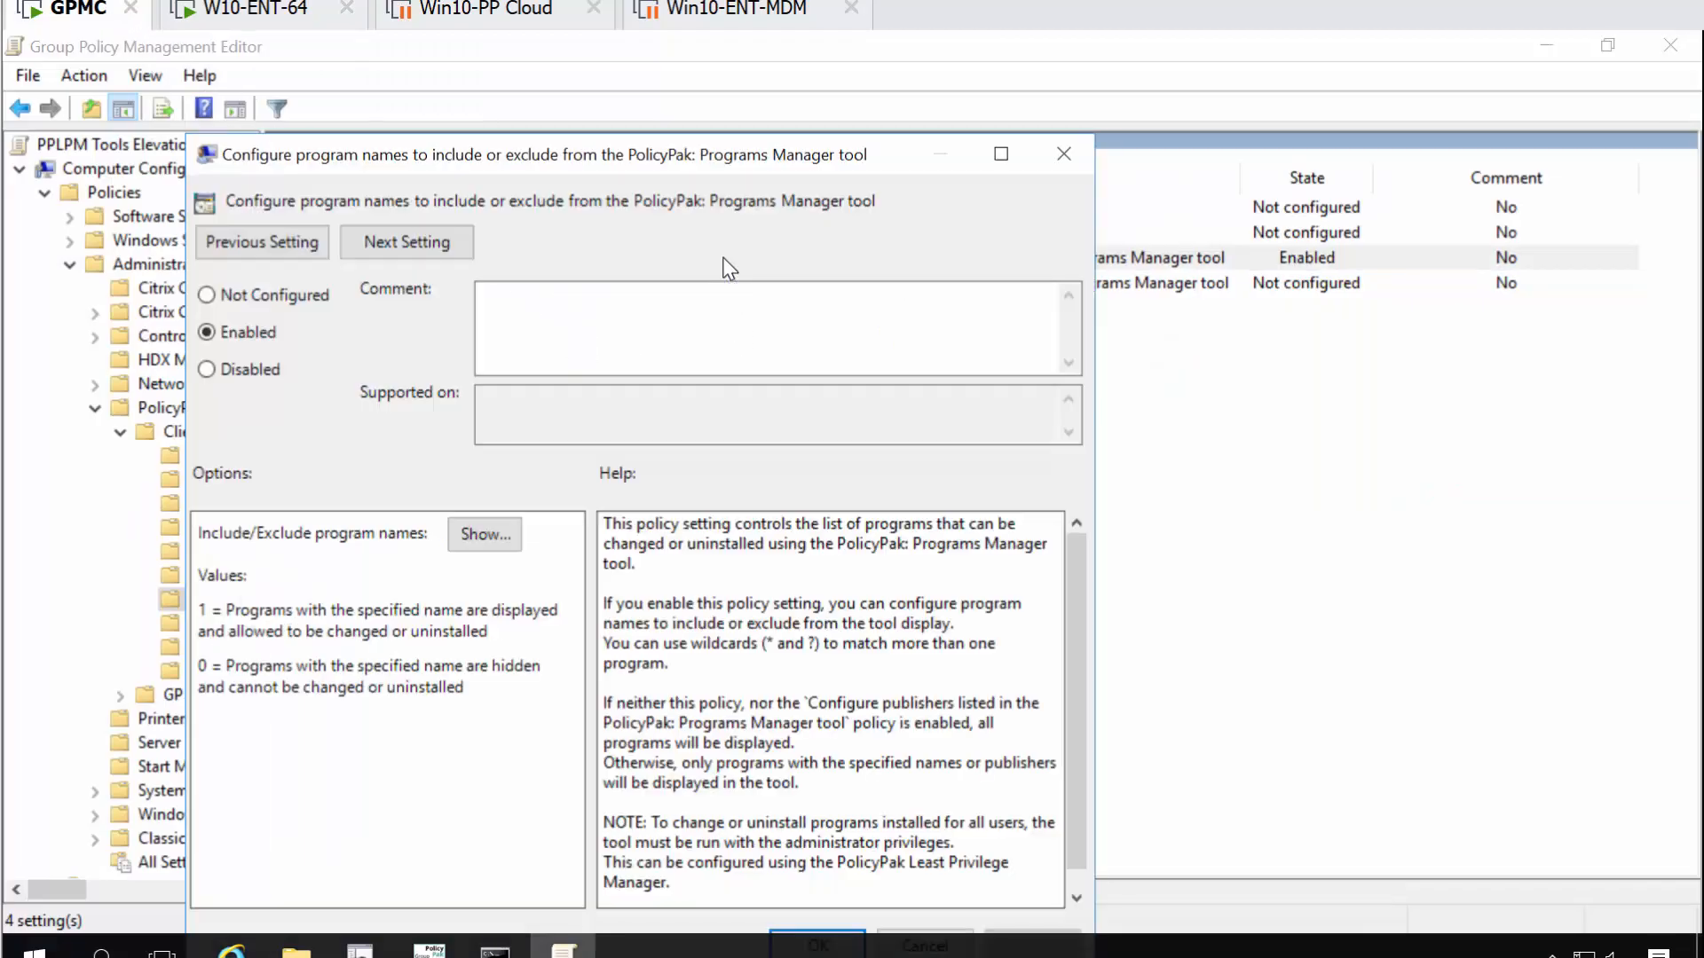
{"action": "left_click", "coordinate": [485, 535]}
{"action": "left_click", "coordinate": [454, 414]}
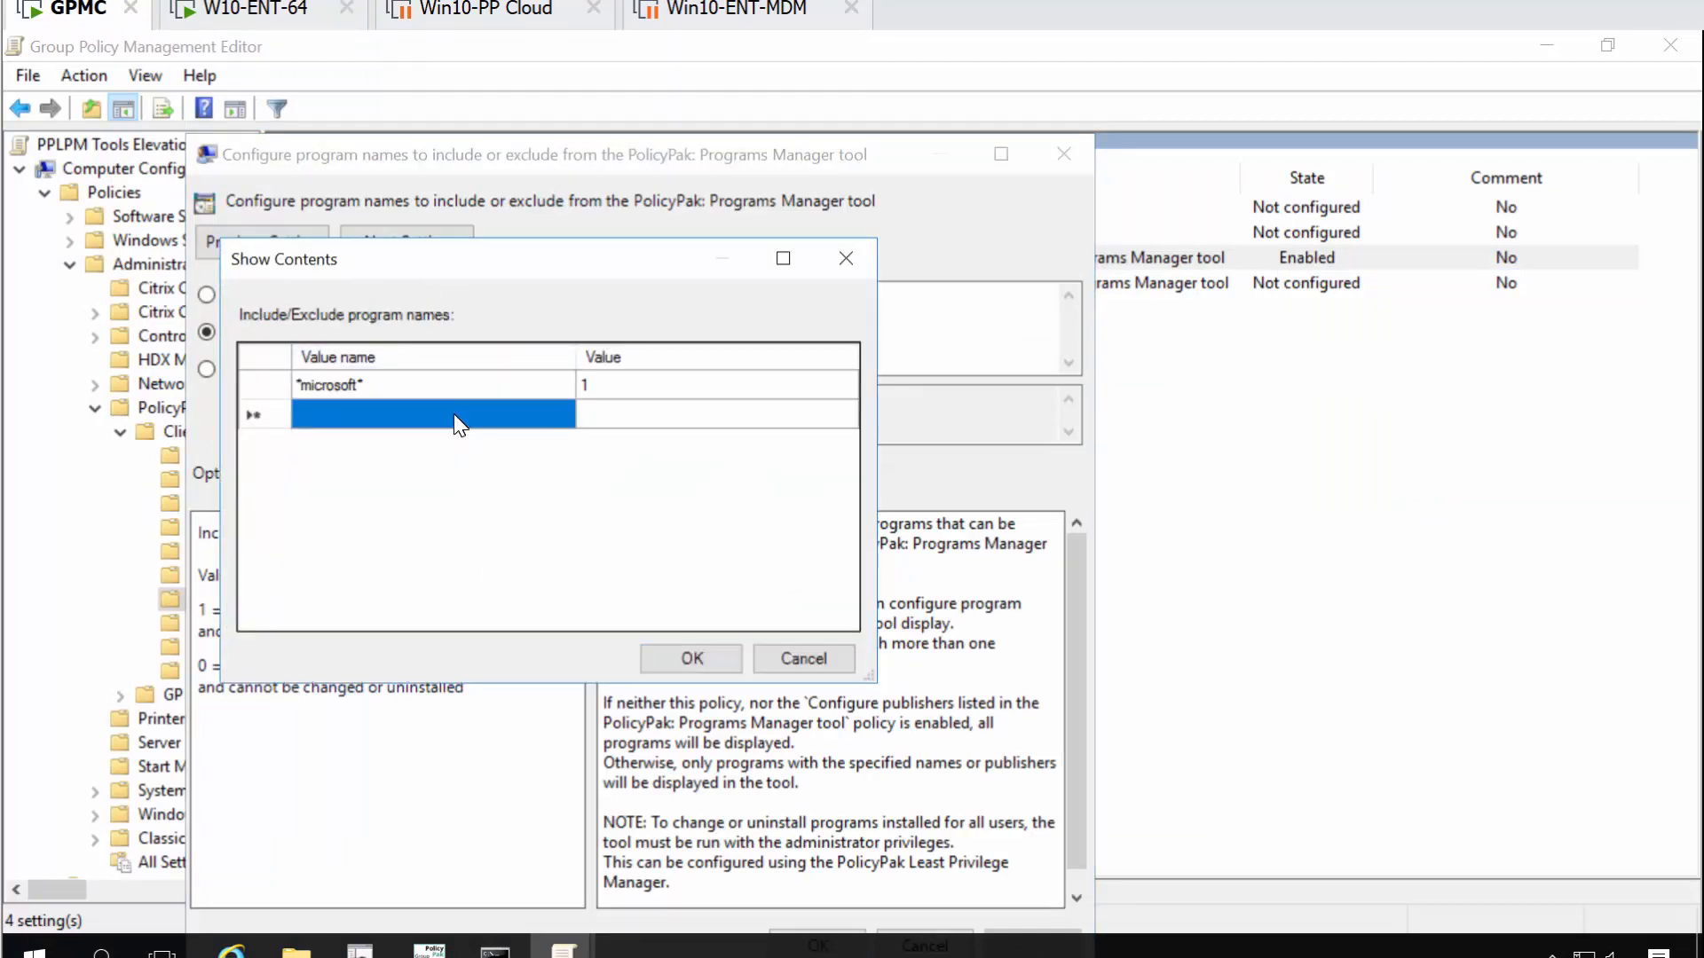
- Enter *advanced* as the second program name and move the list dialog clear of the policy options
{"action": "left_click", "coordinate": [454, 413]}
{"action": "type", "text": "*"}
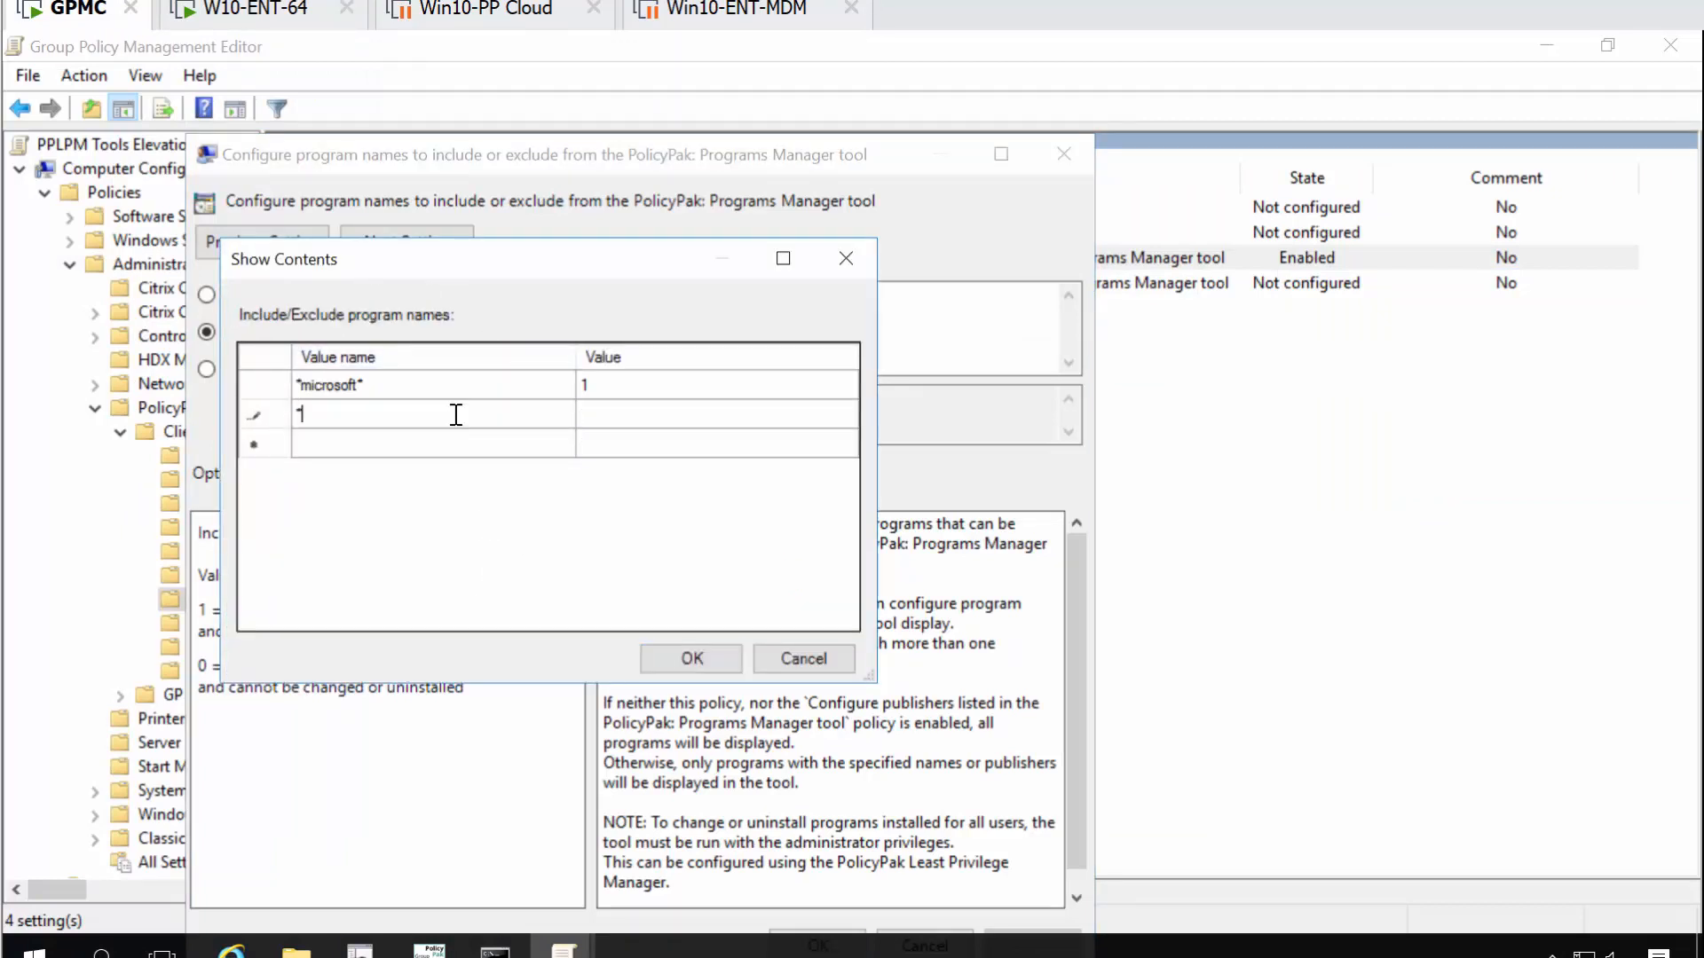
{"action": "type", "text": "advanced*"}
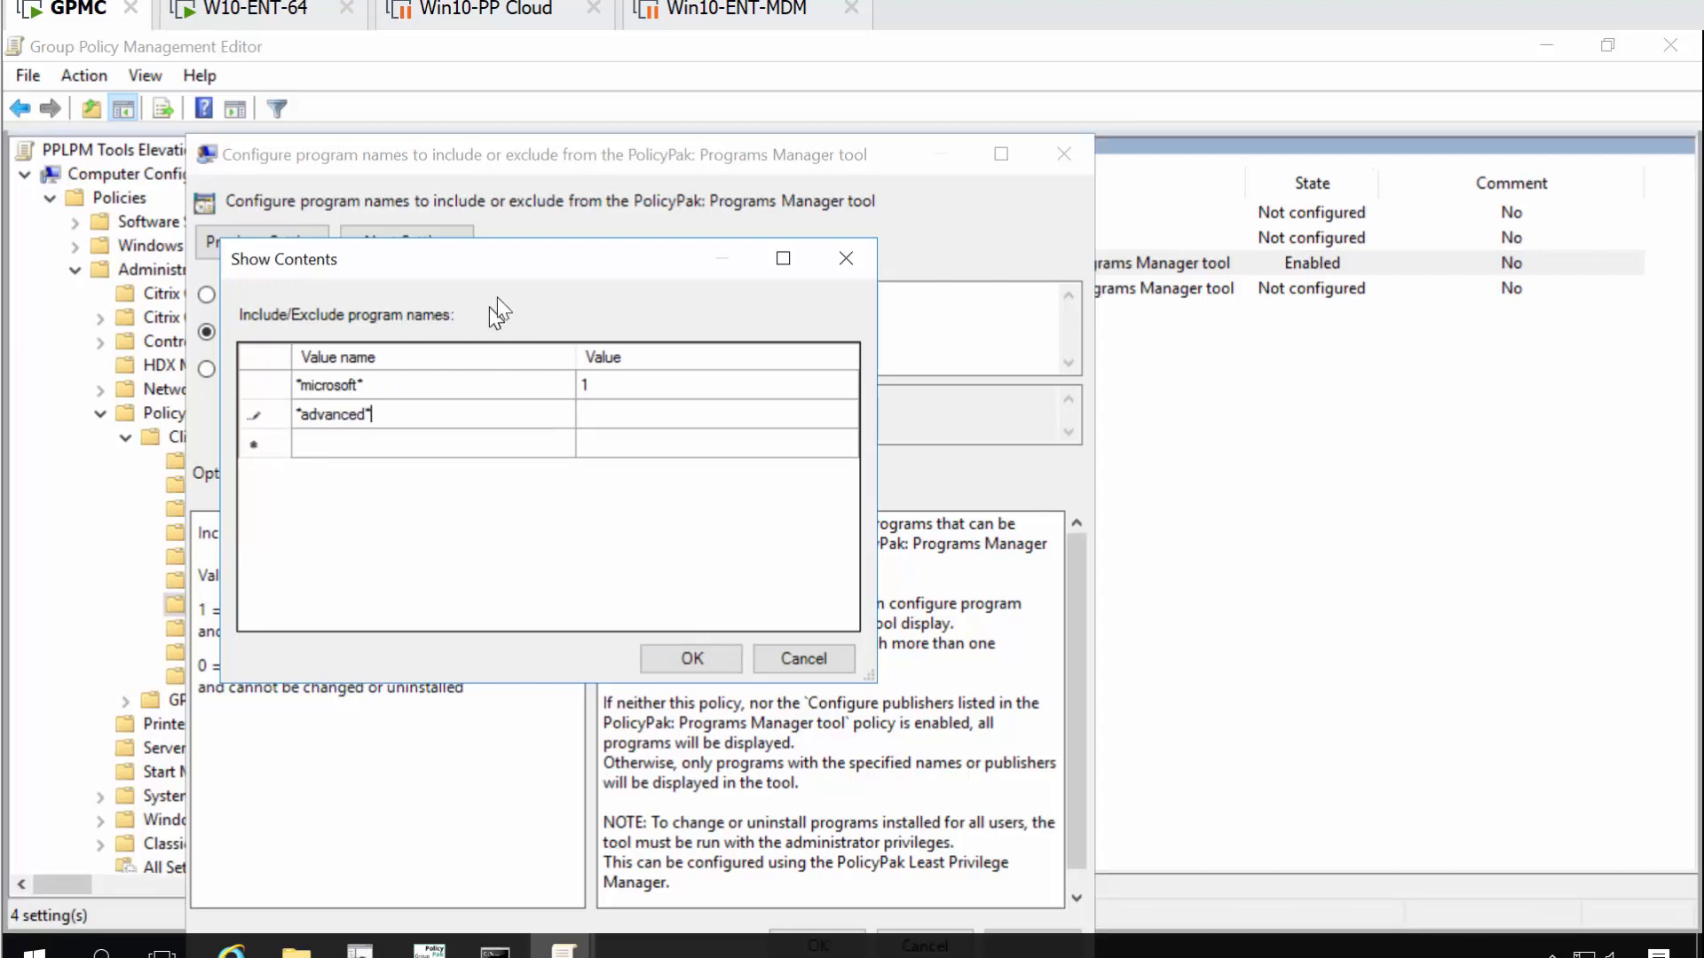
{"action": "left_click_drag", "start_coordinate": [535, 258], "coordinate": [1103, 293]}
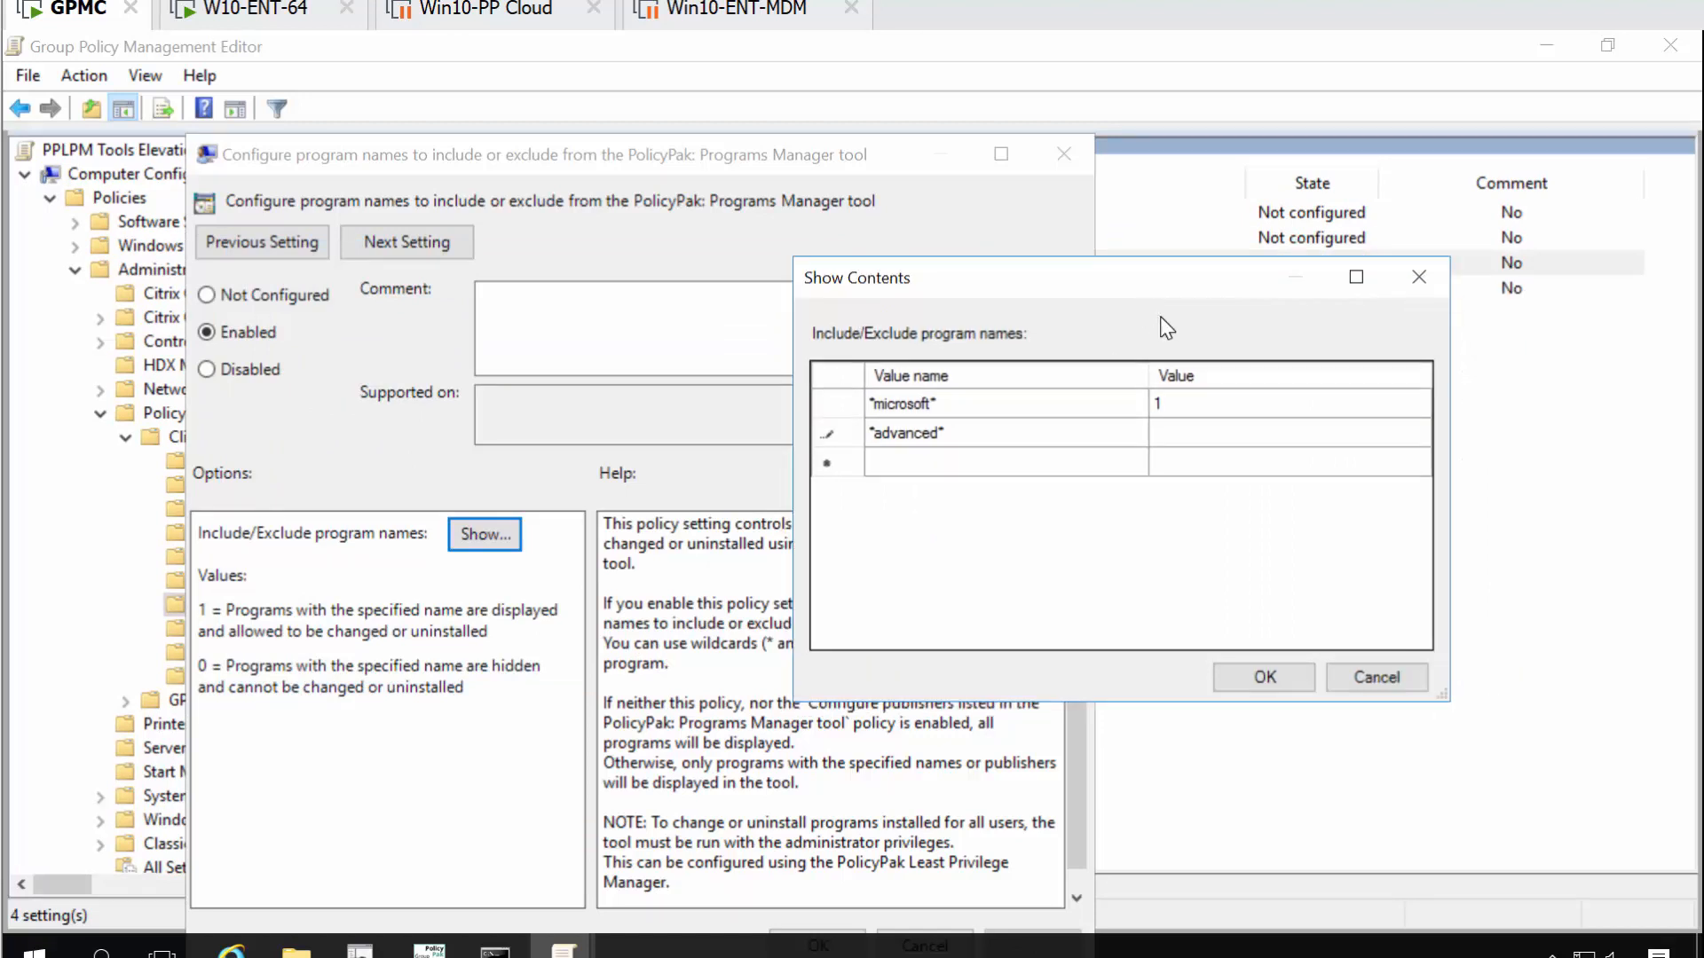
{"action": "left_click_drag", "start_coordinate": [950, 433], "coordinate": [869, 433]}
{"action": "left_click", "coordinate": [294, 13]}
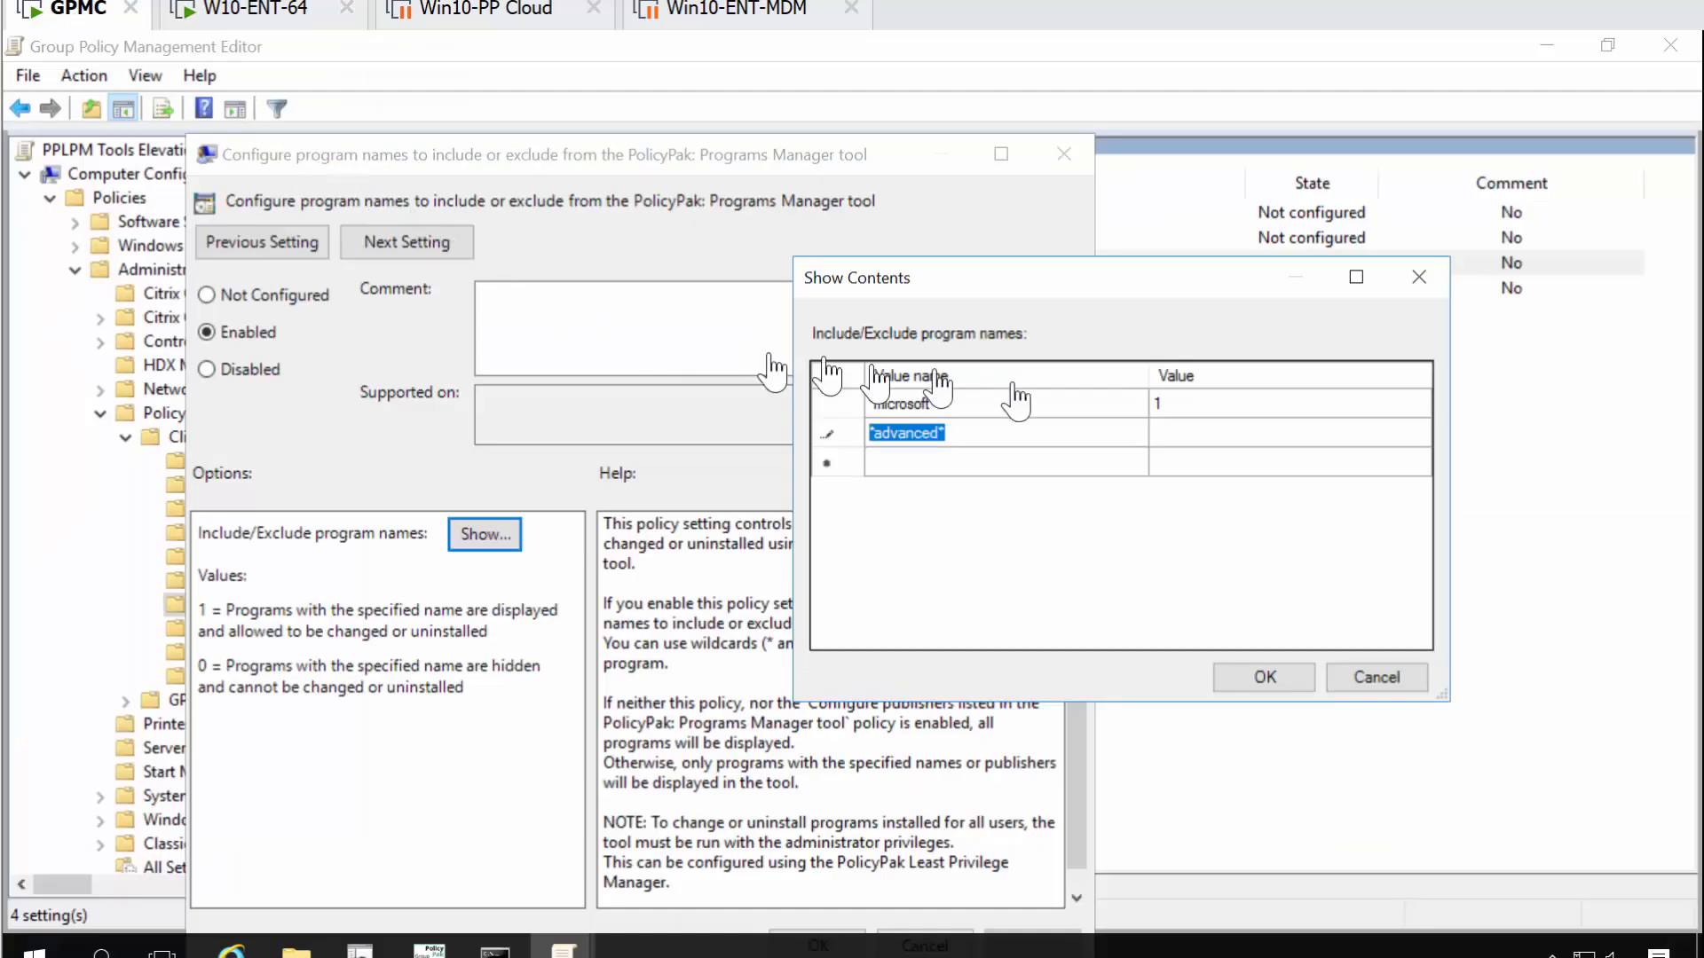
- Make *C++* the second program name in the list with value 0 and confirm the list
{"action": "left_click_drag", "start_coordinate": [1023, 429], "coordinate": [819, 412]}
{"action": "type", "text": "*C++*"}
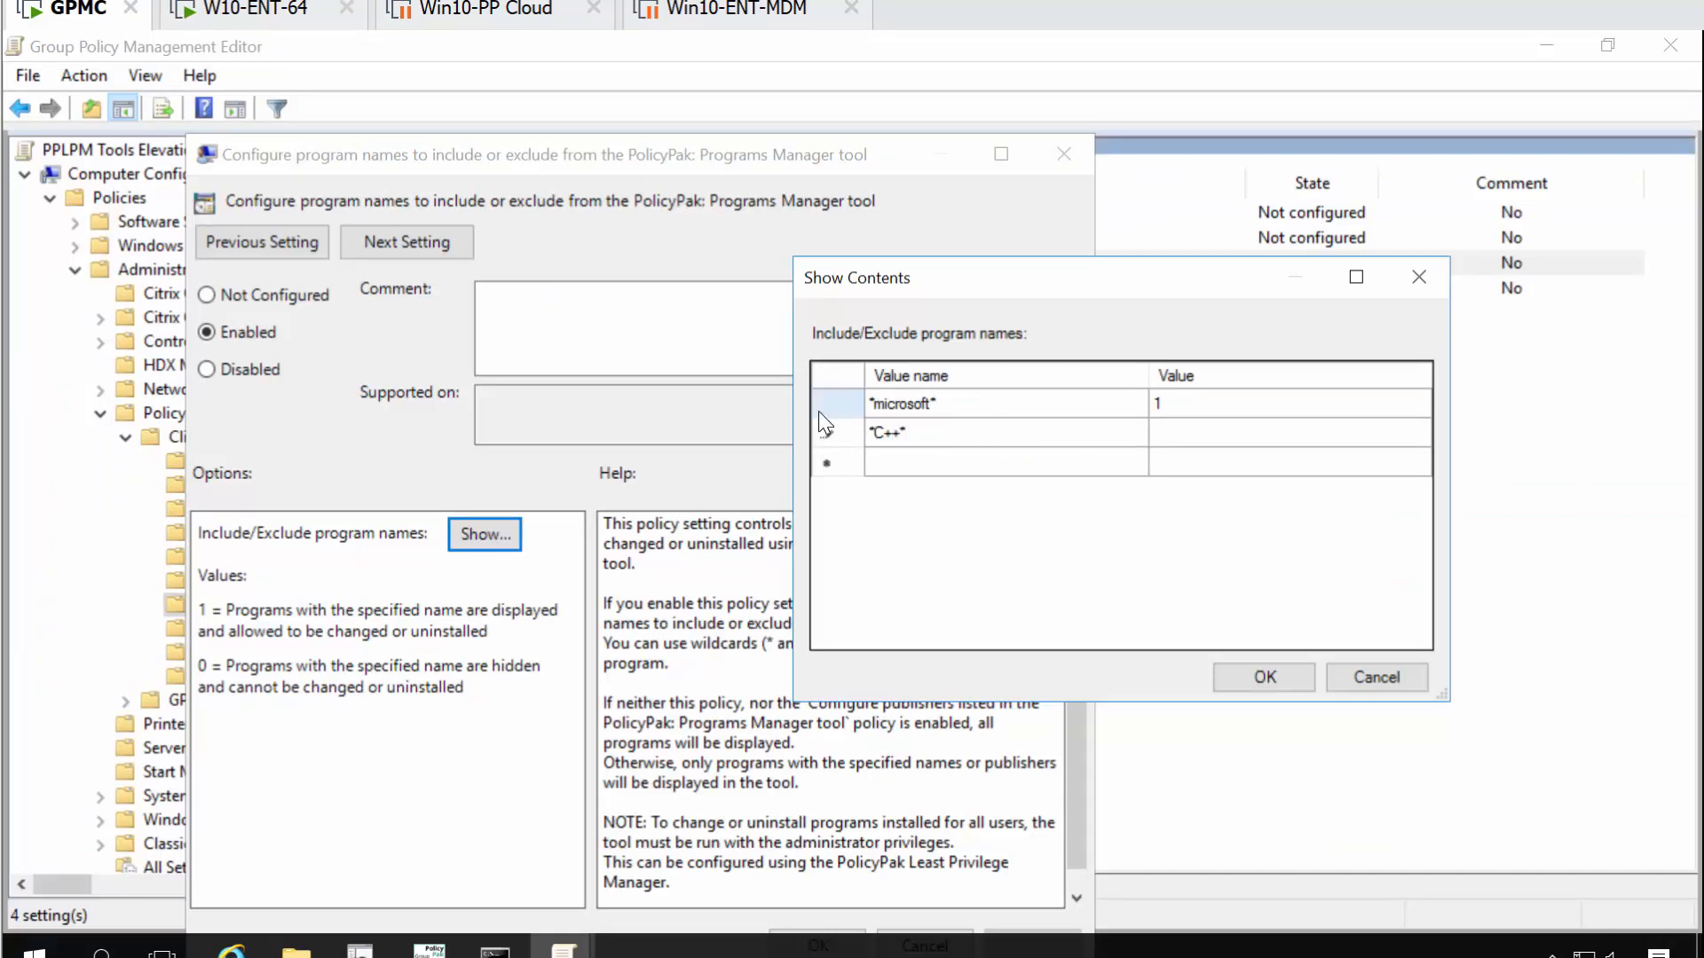
{"action": "key", "text": "Tab"}
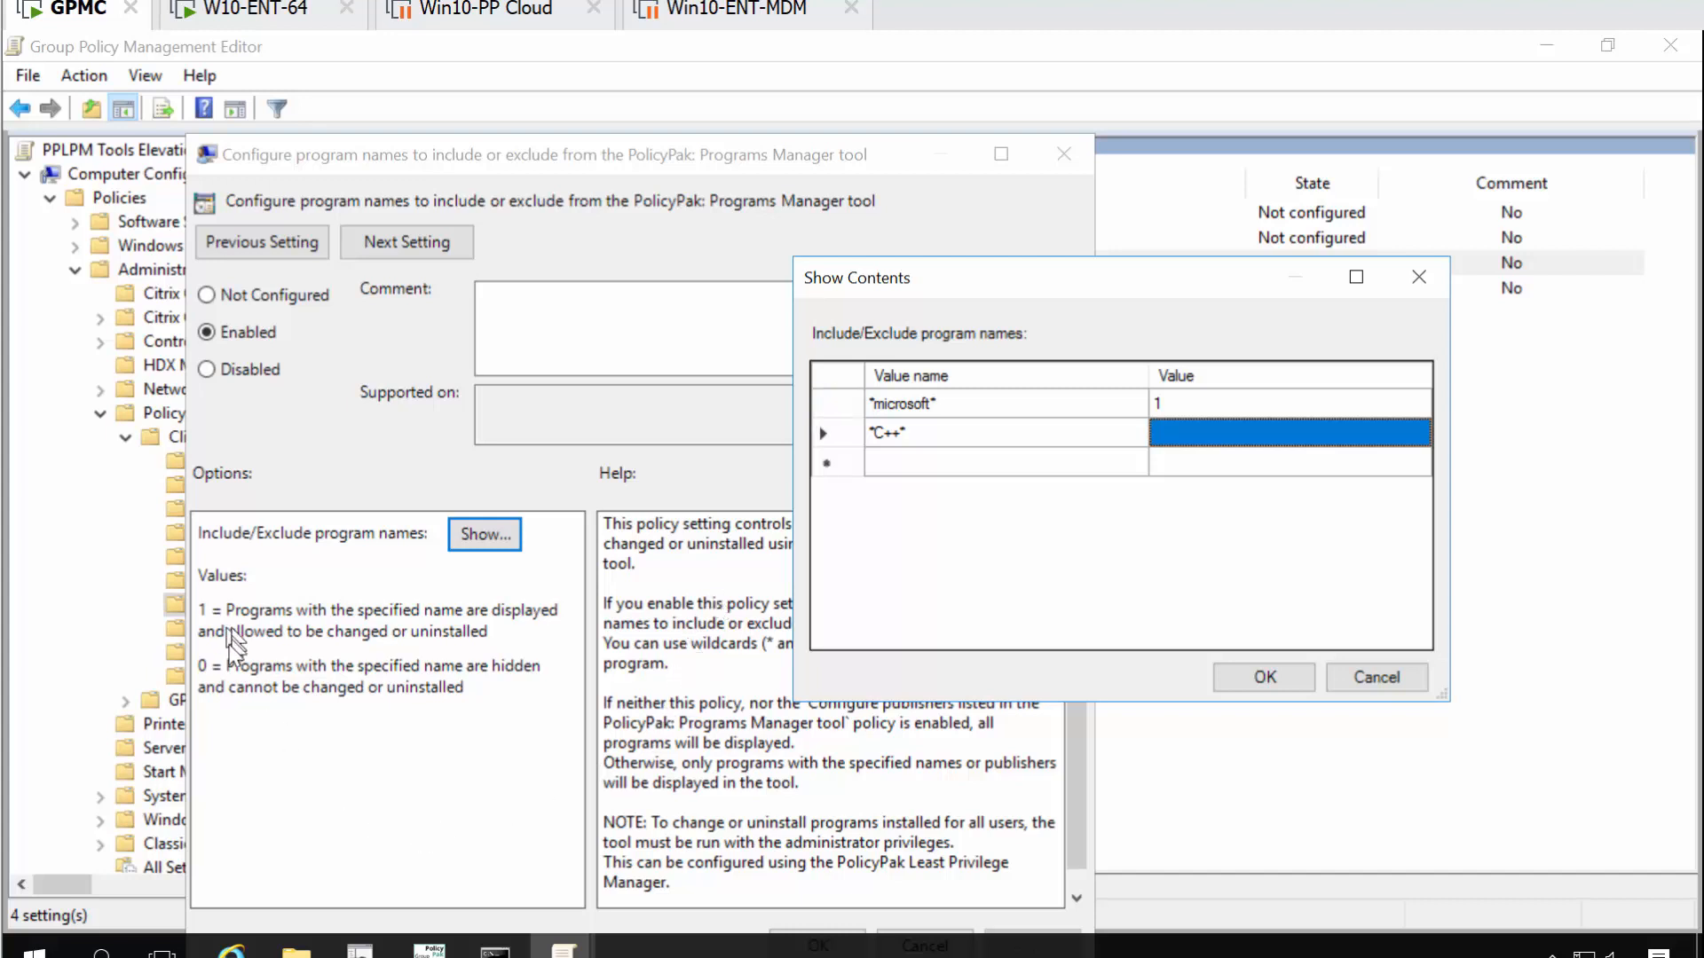
{"action": "left_click", "coordinate": [1223, 433]}
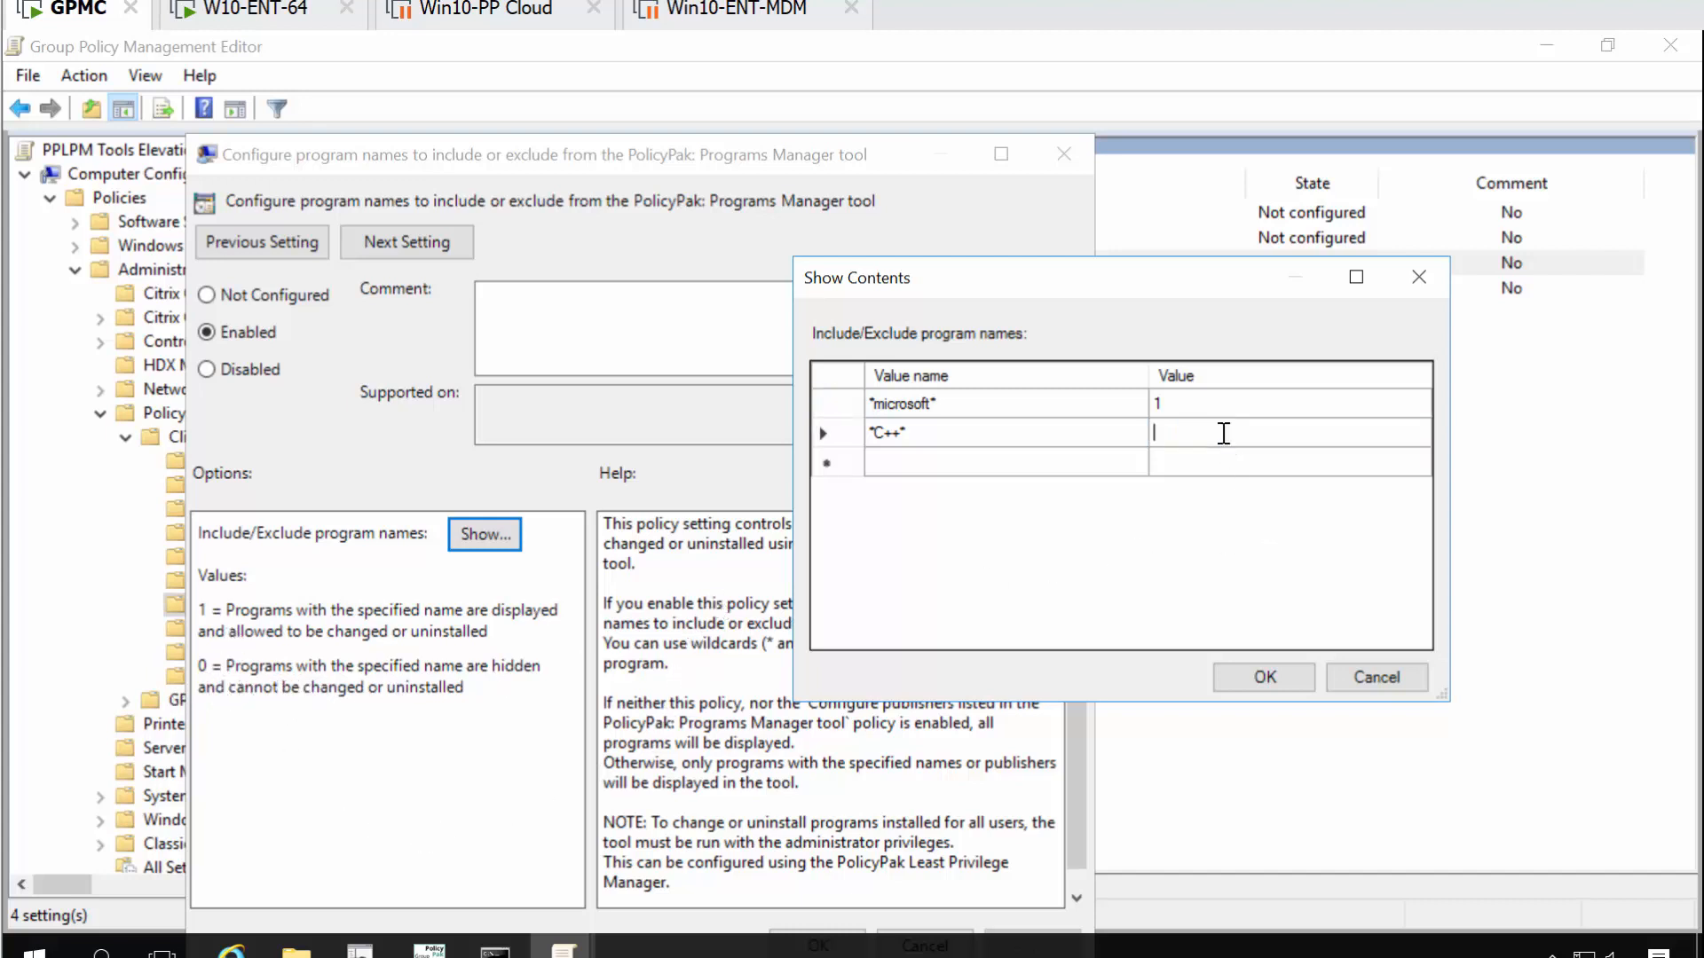
{"action": "type", "text": "0"}
{"action": "left_click", "coordinate": [1258, 677]}
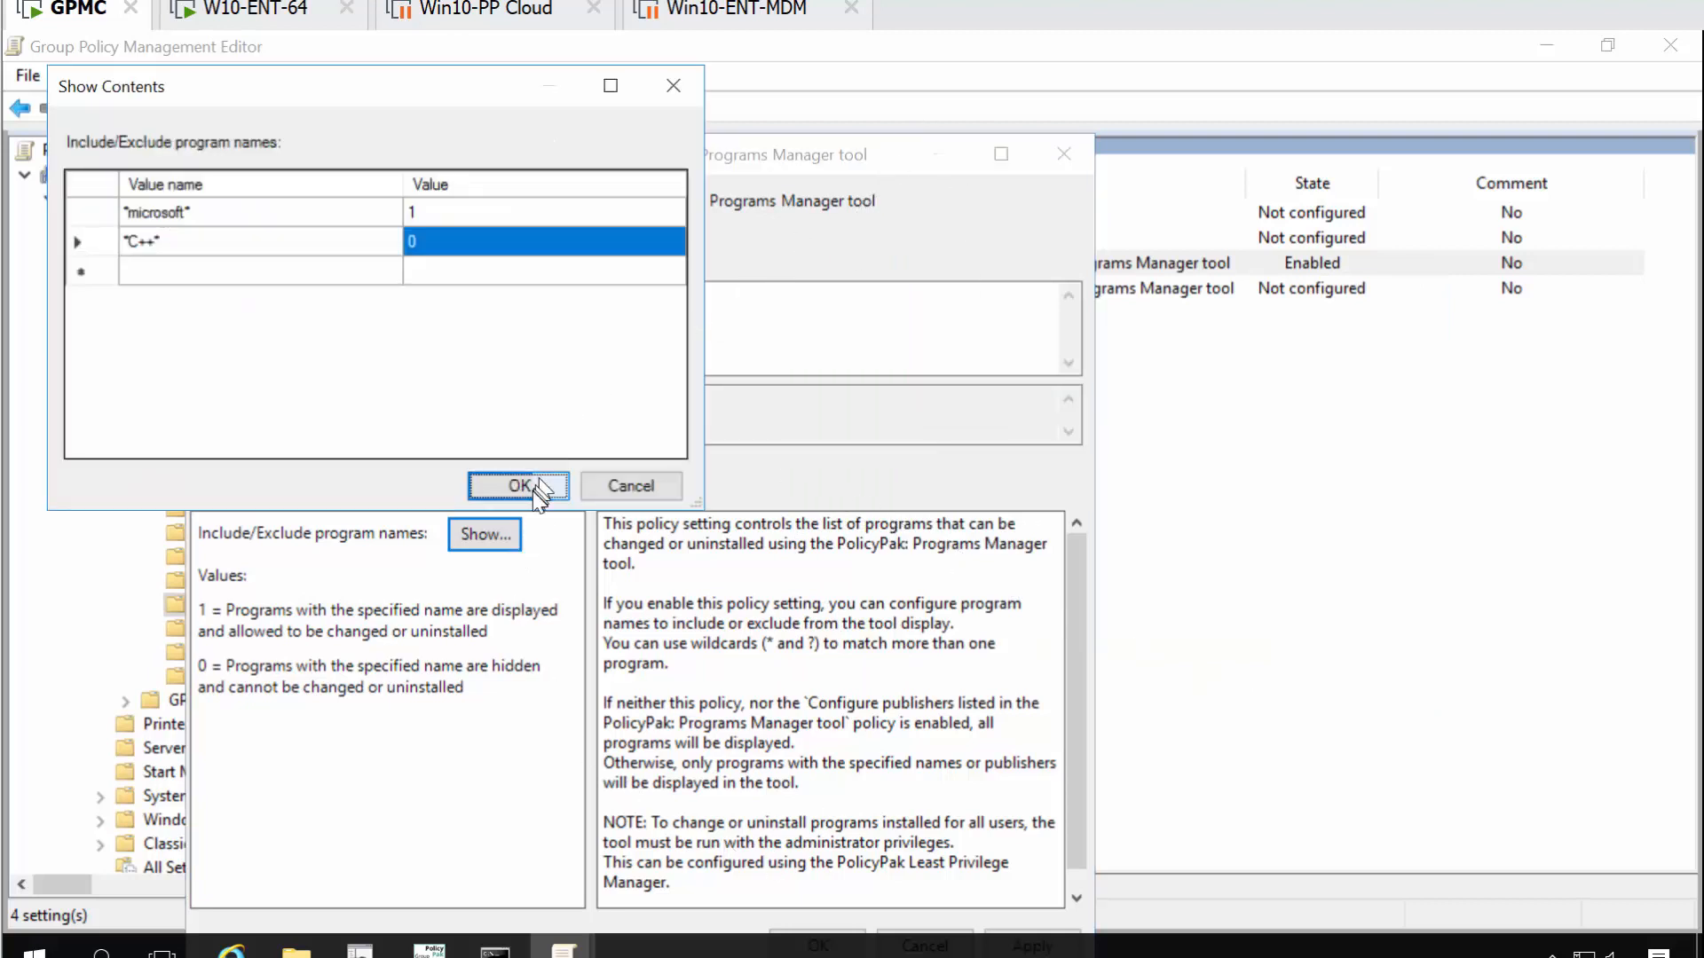
- Confirm the program names list, save the Programs Manager policy, and switch to the W10-ENT-64 machine
{"action": "left_click", "coordinate": [544, 486]}
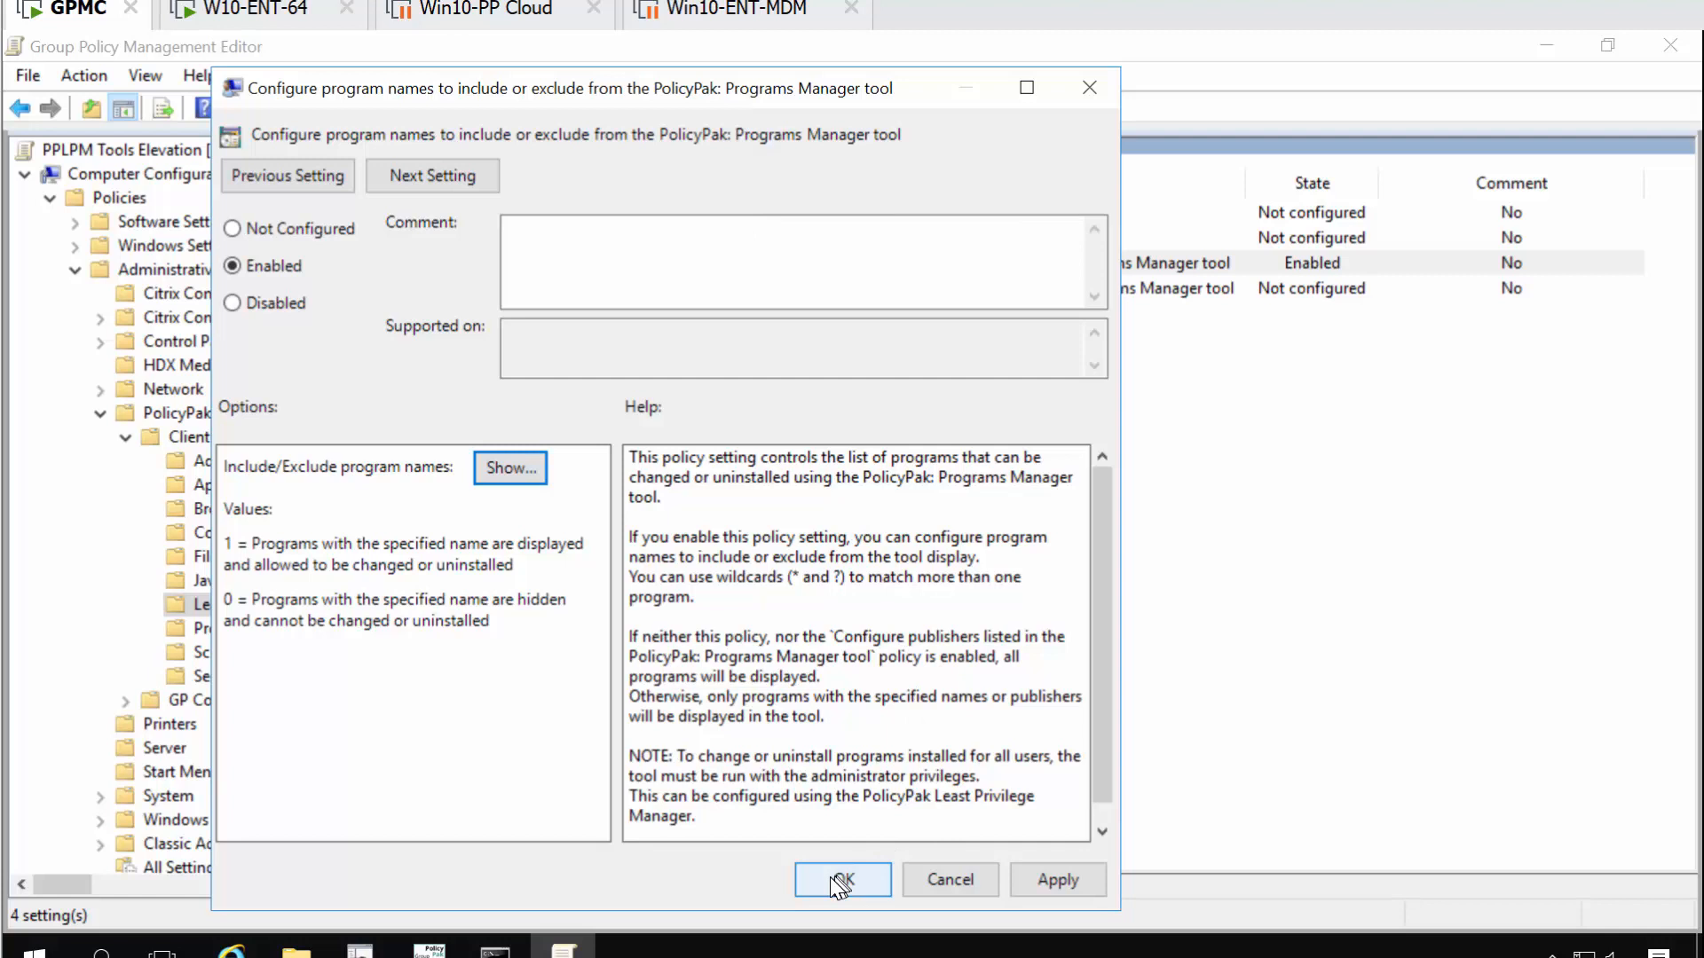
{"action": "left_click", "coordinate": [841, 879]}
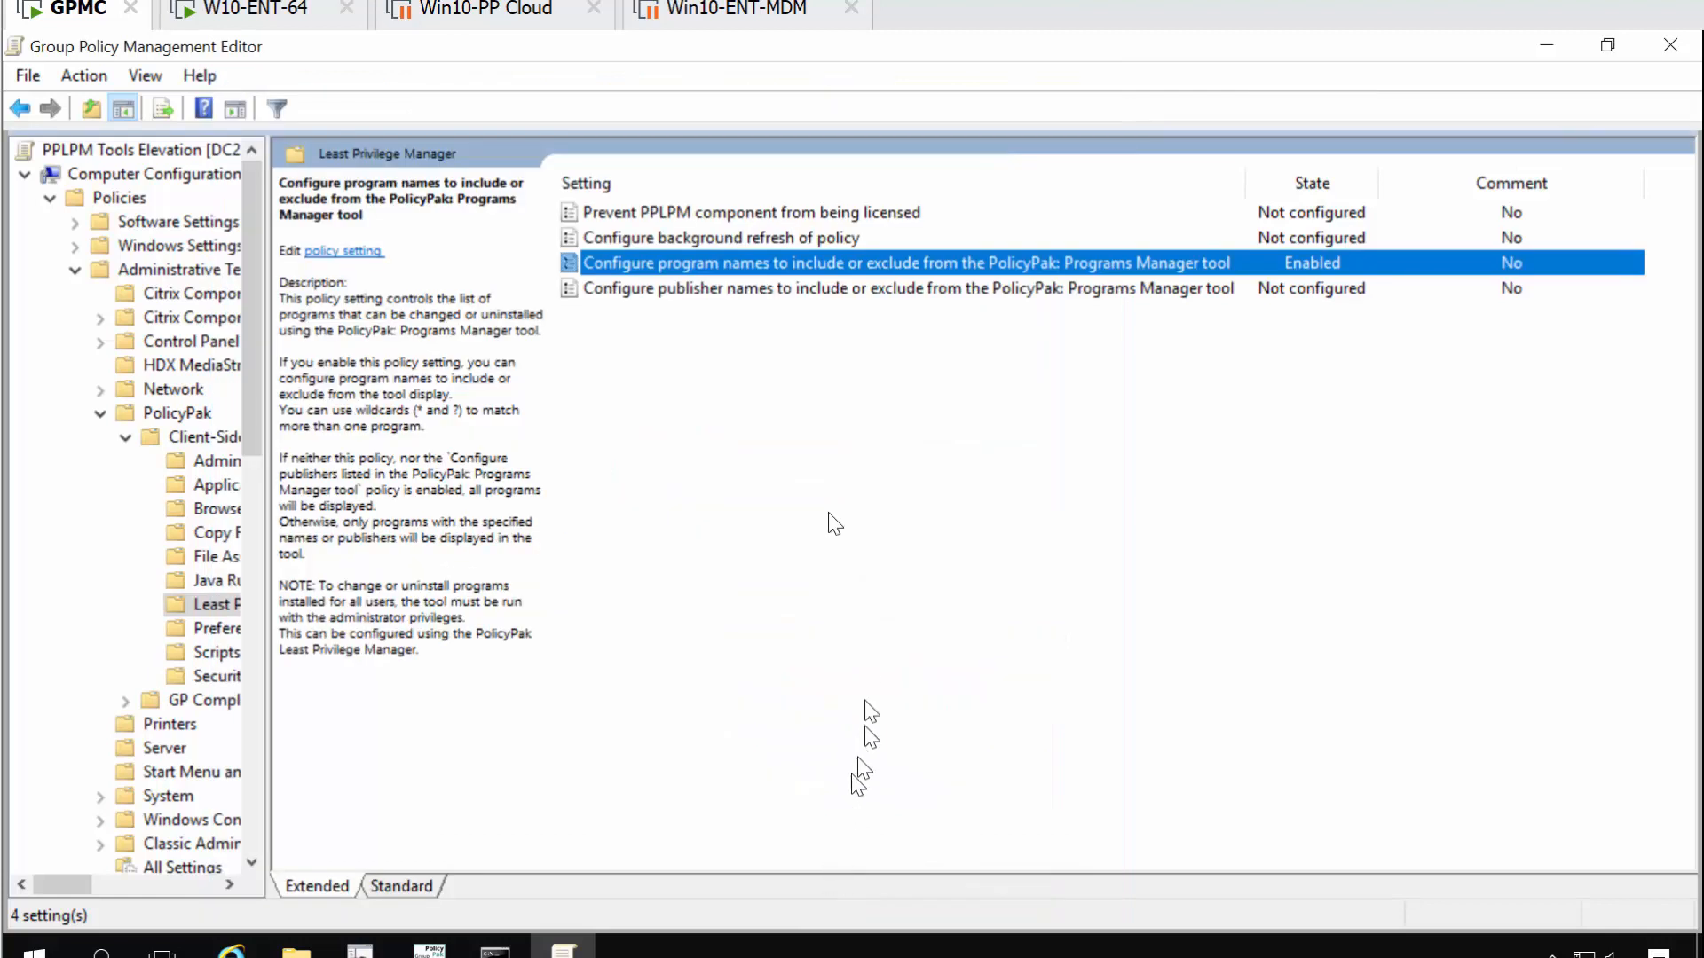
{"action": "left_click", "coordinate": [218, 10]}
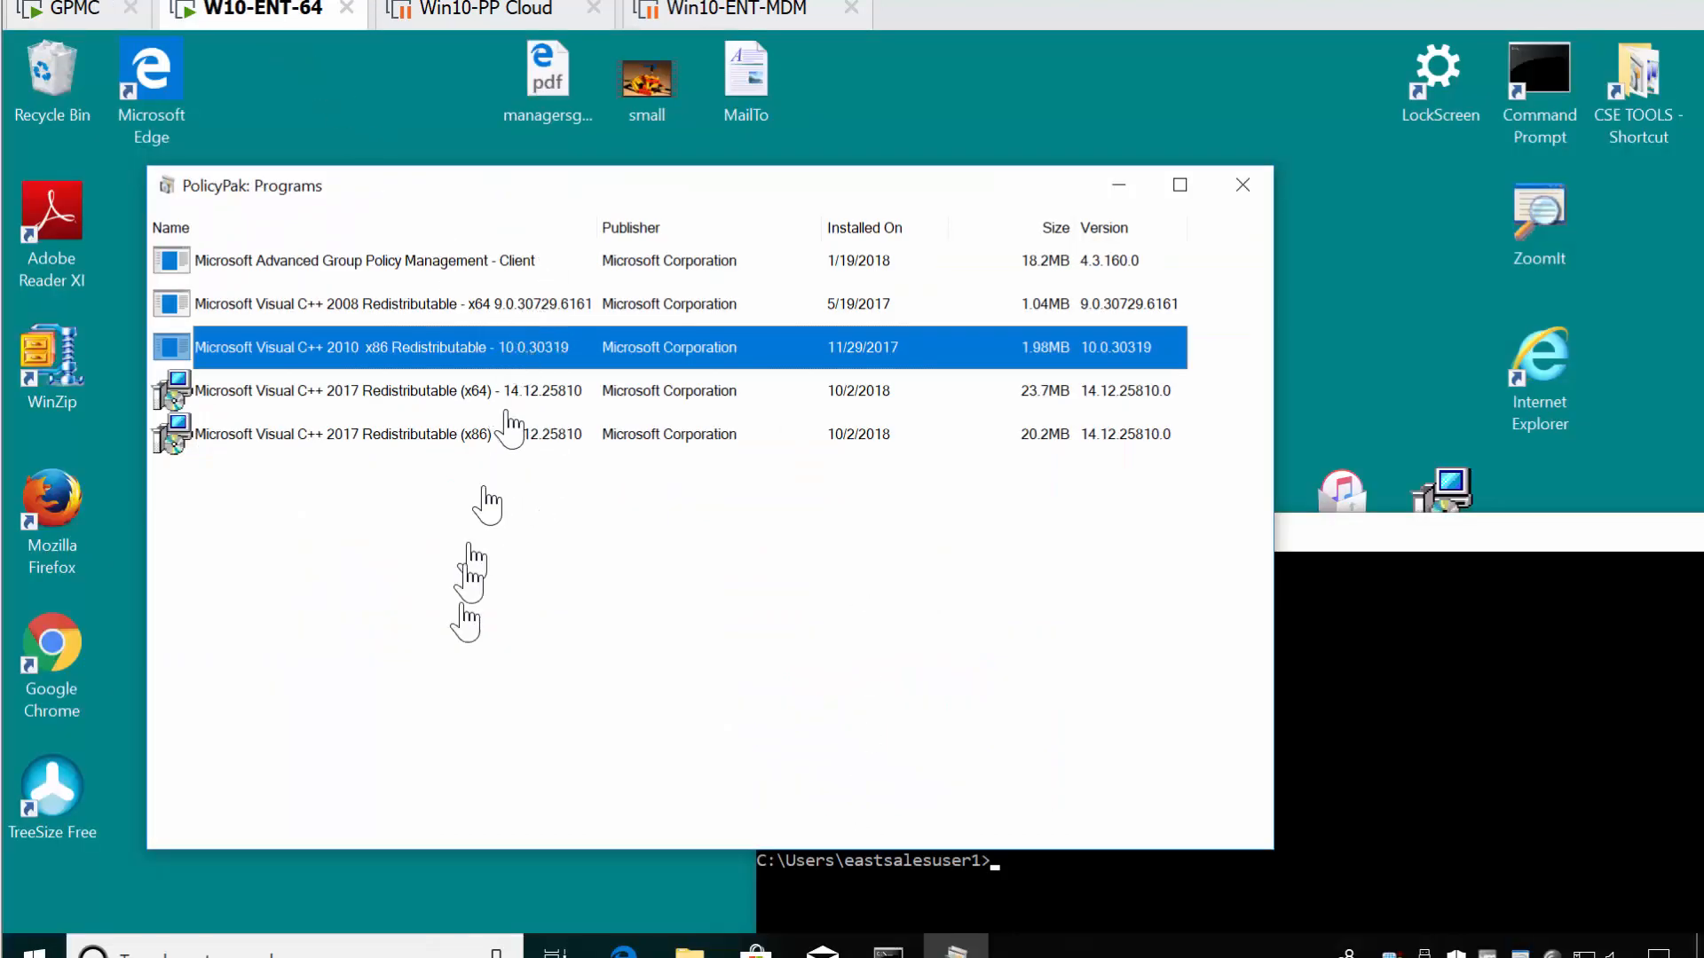
- Close the PolicyPak Programs window, clear the Command Prompt and refresh Group Policy with gpupdate
{"action": "key", "text": "alt+F4"}
{"action": "left_click", "coordinate": [1227, 742]}
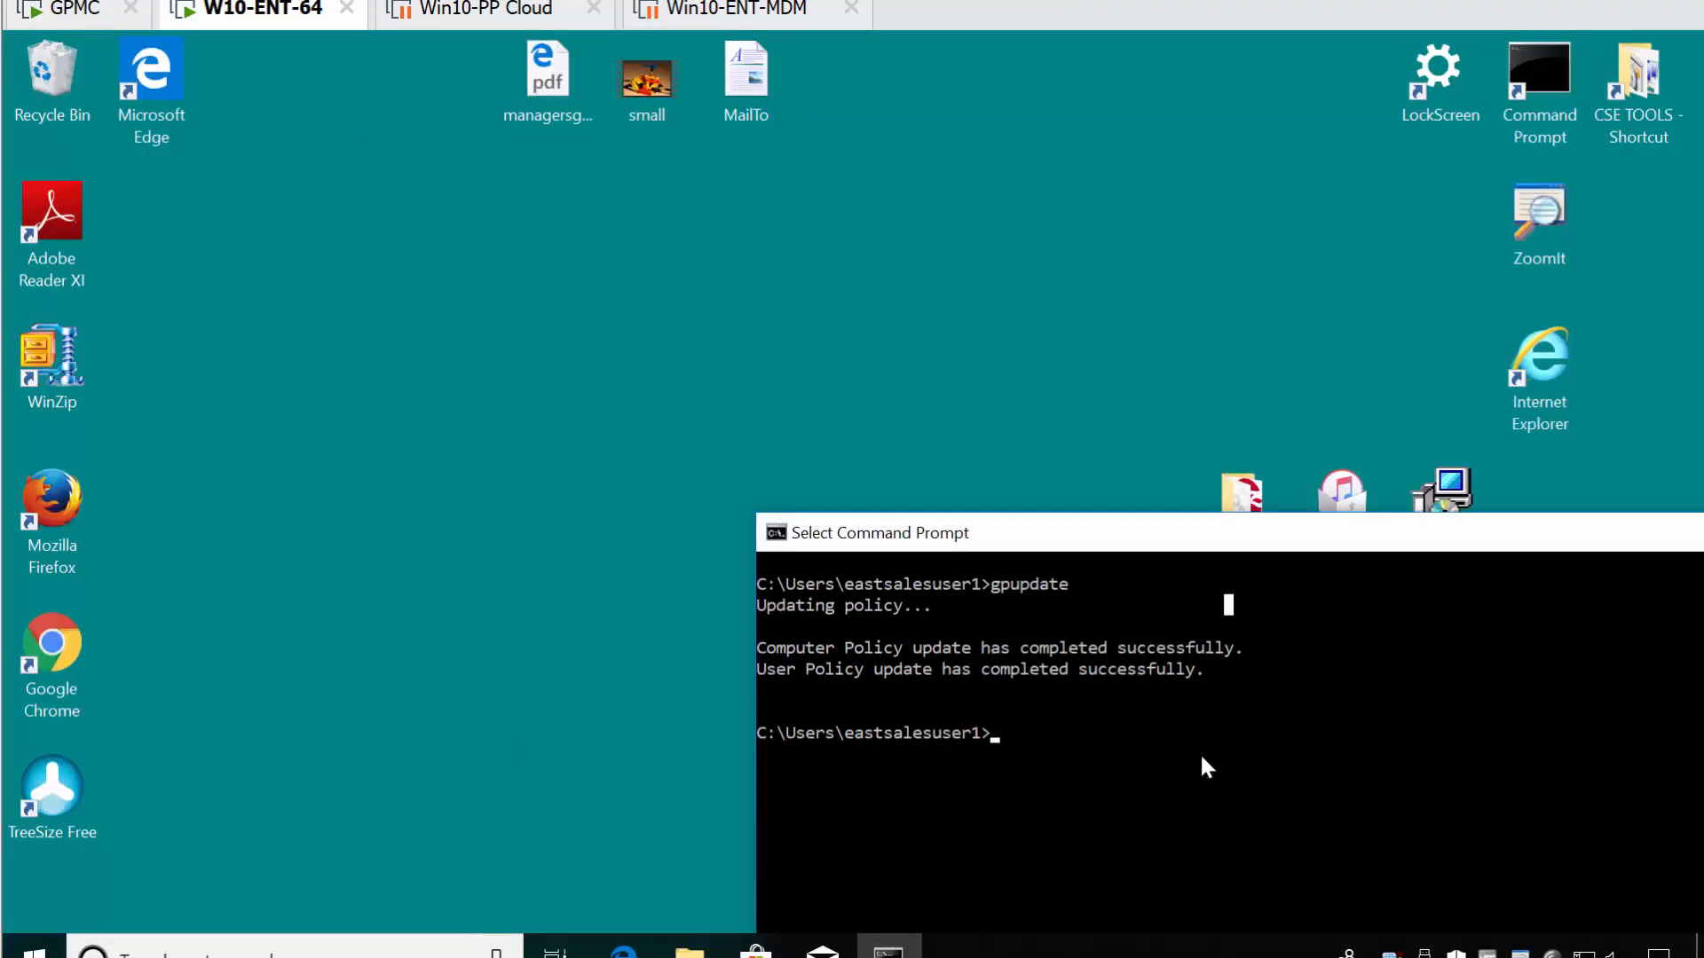
{"action": "type", "text": "cls"}
{"action": "key", "text": "Return"}
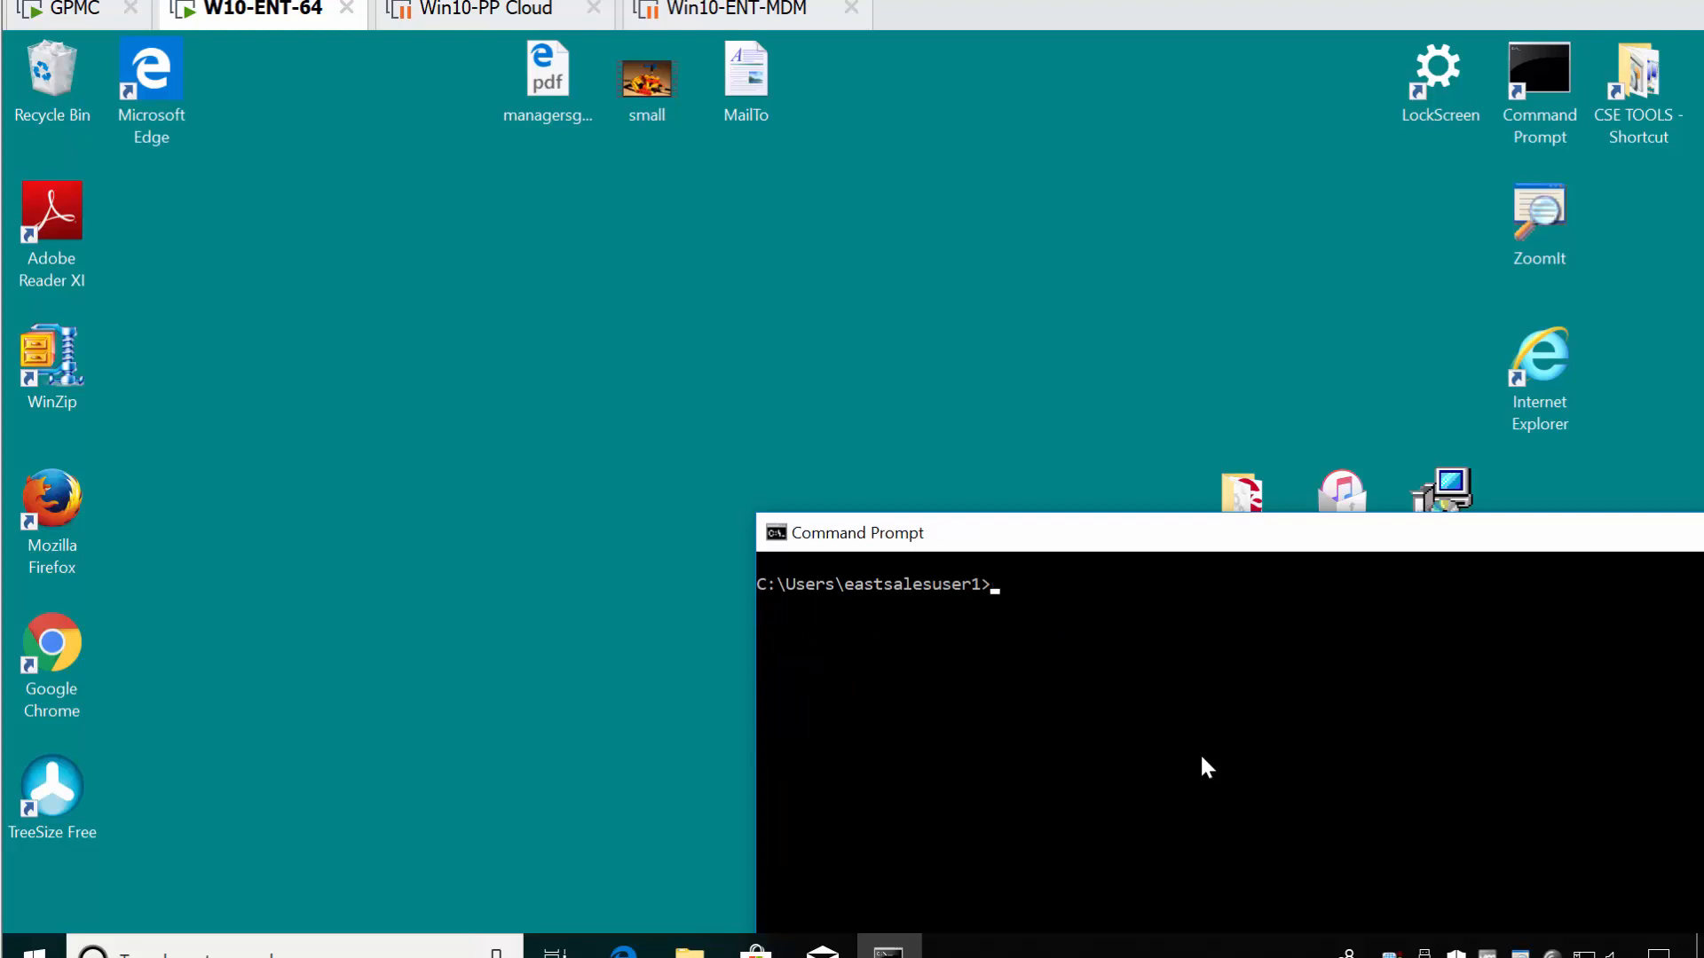
{"action": "type", "text": "gpupdate"}
{"action": "key", "text": "Return"}
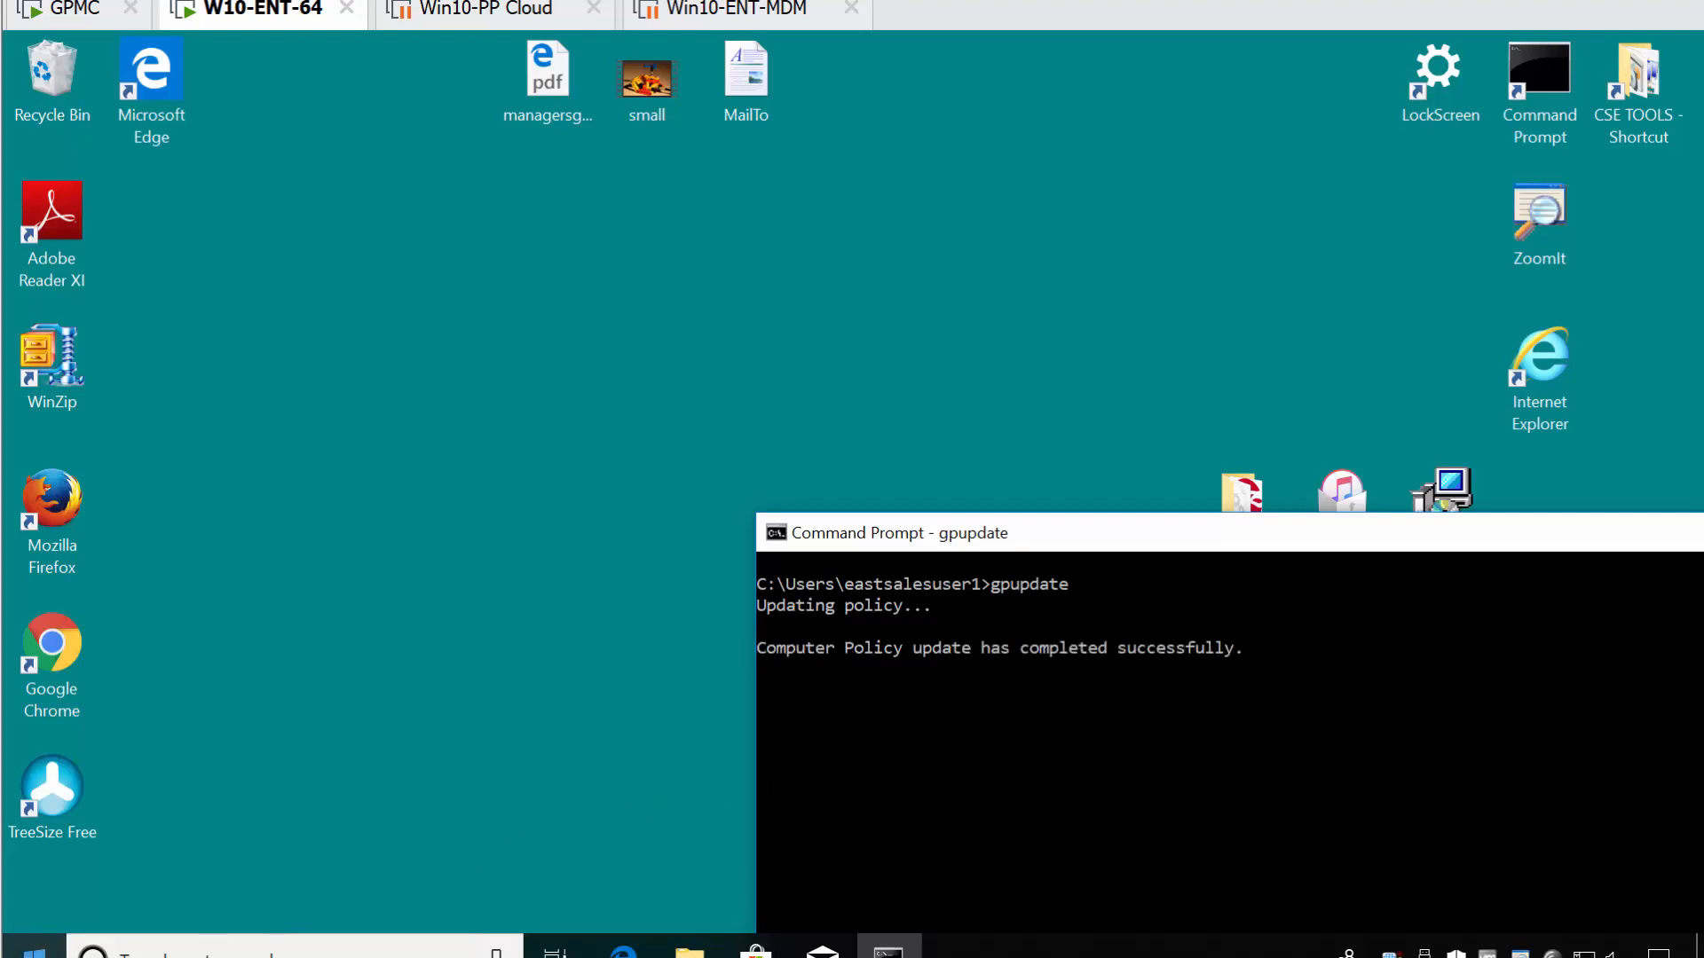
- Launch Remove Some of your Apps from Start, uninstall Microsoft Advanced Group Policy Management - Client, and close the tool
{"action": "left_click", "coordinate": [34, 948]}
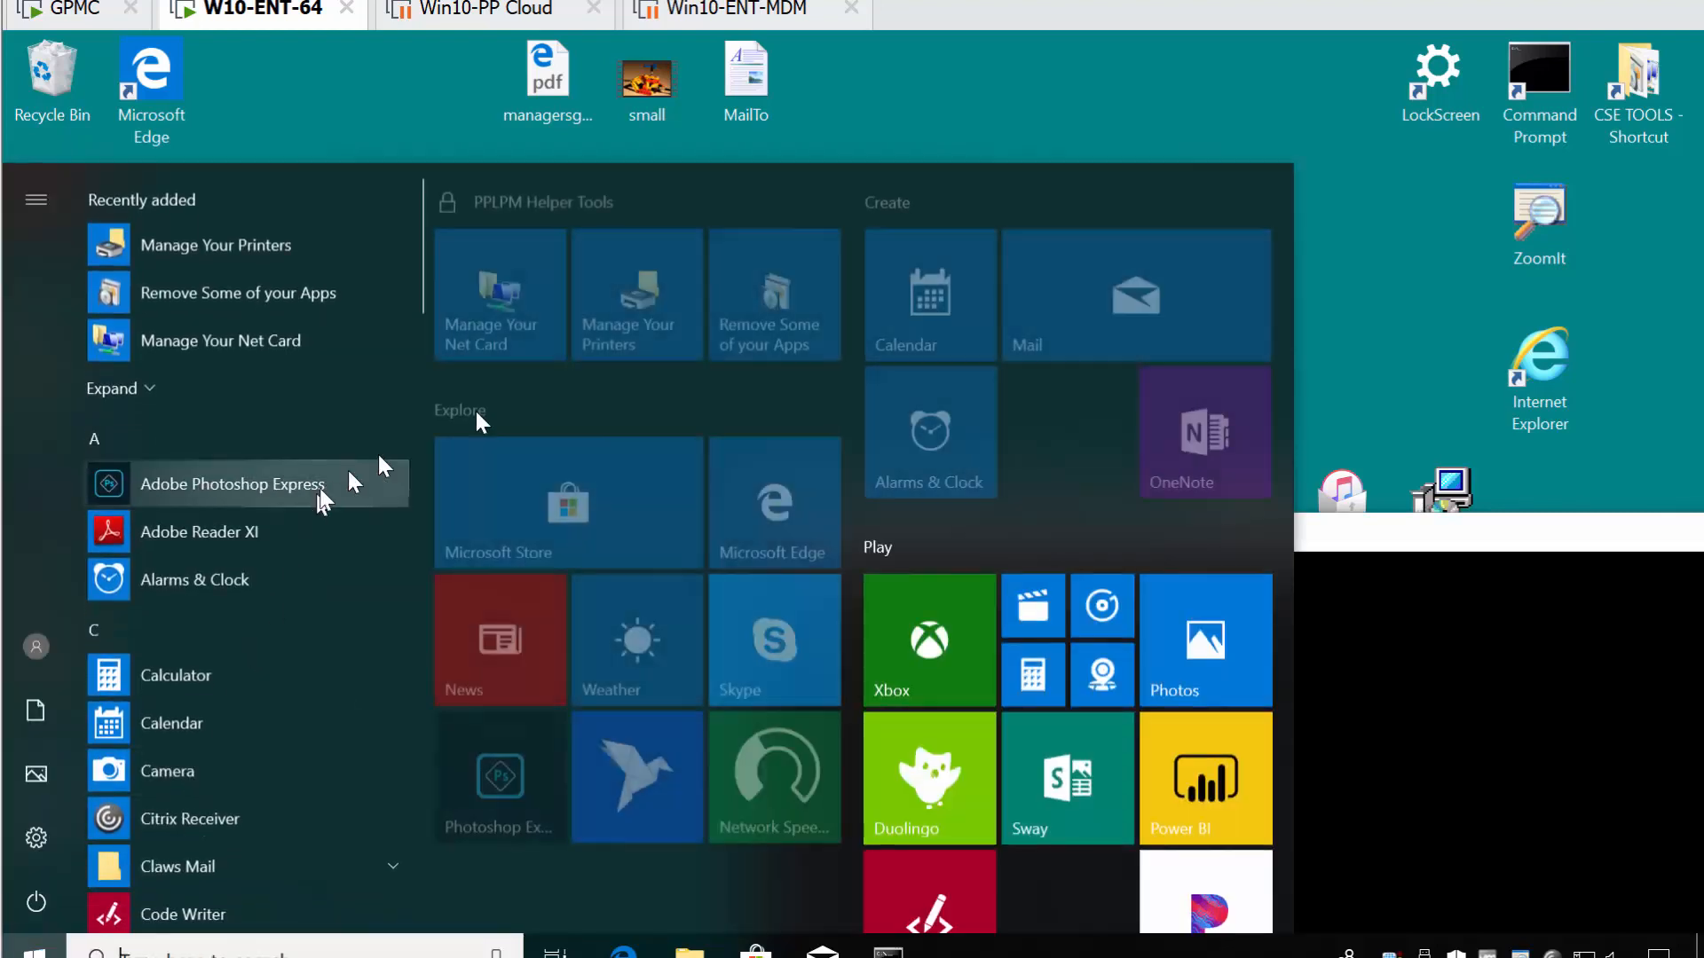
{"action": "left_click", "coordinate": [796, 294]}
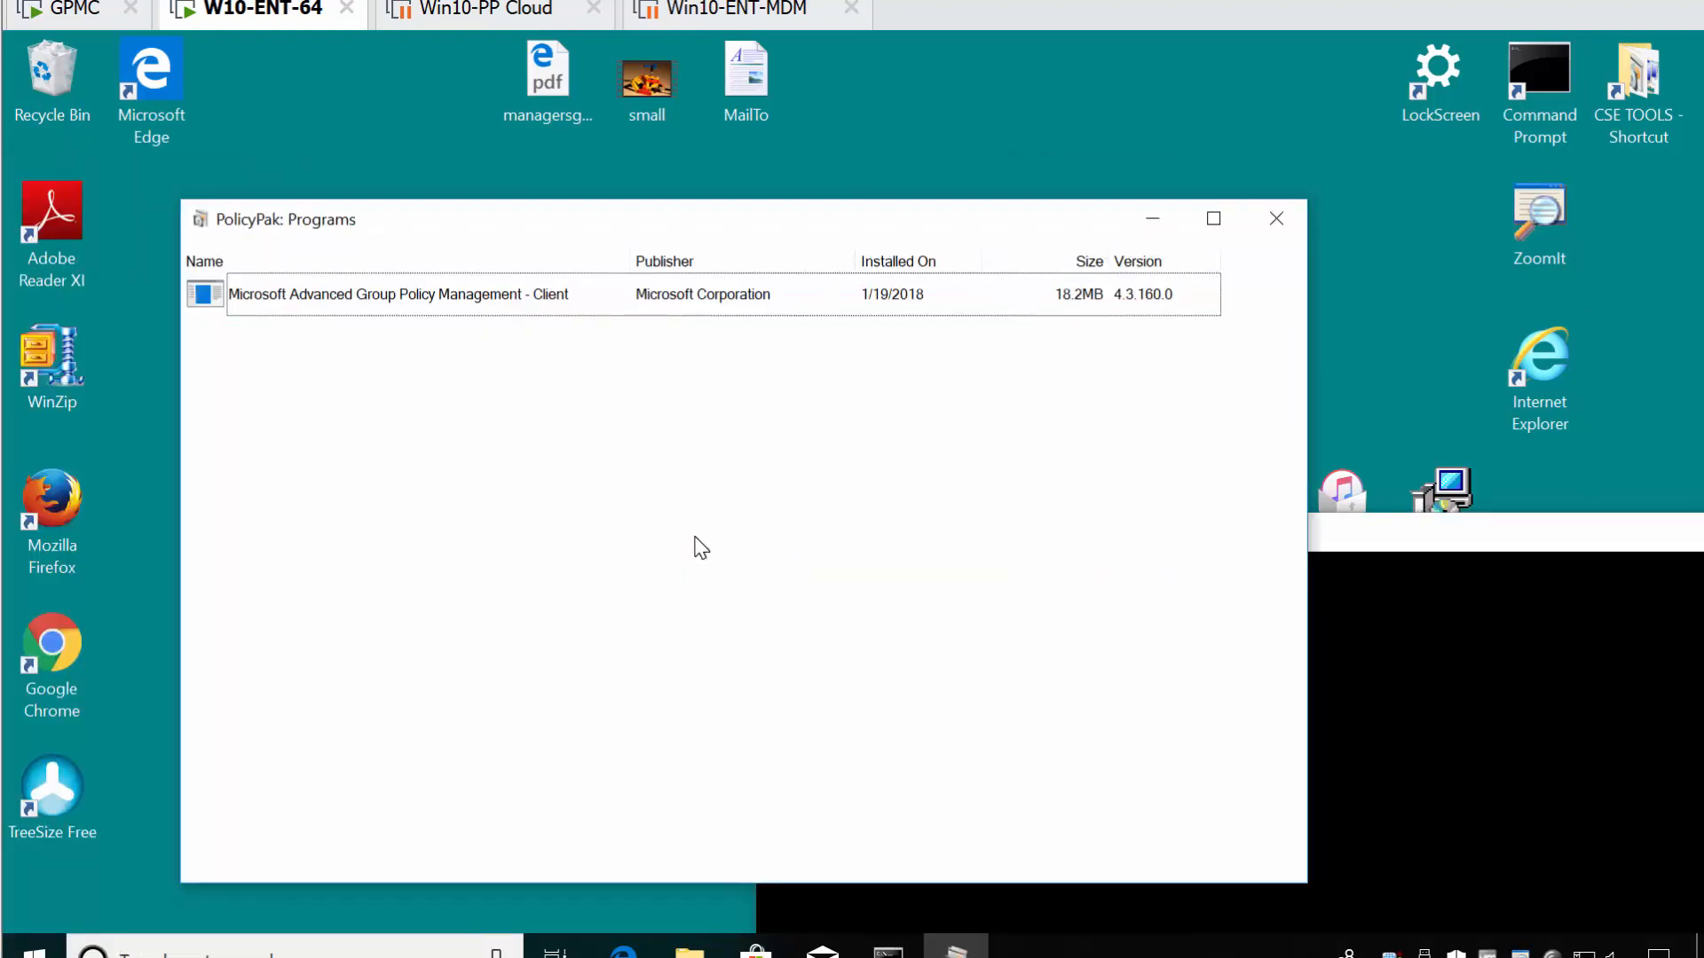
{"action": "left_click", "coordinate": [329, 295]}
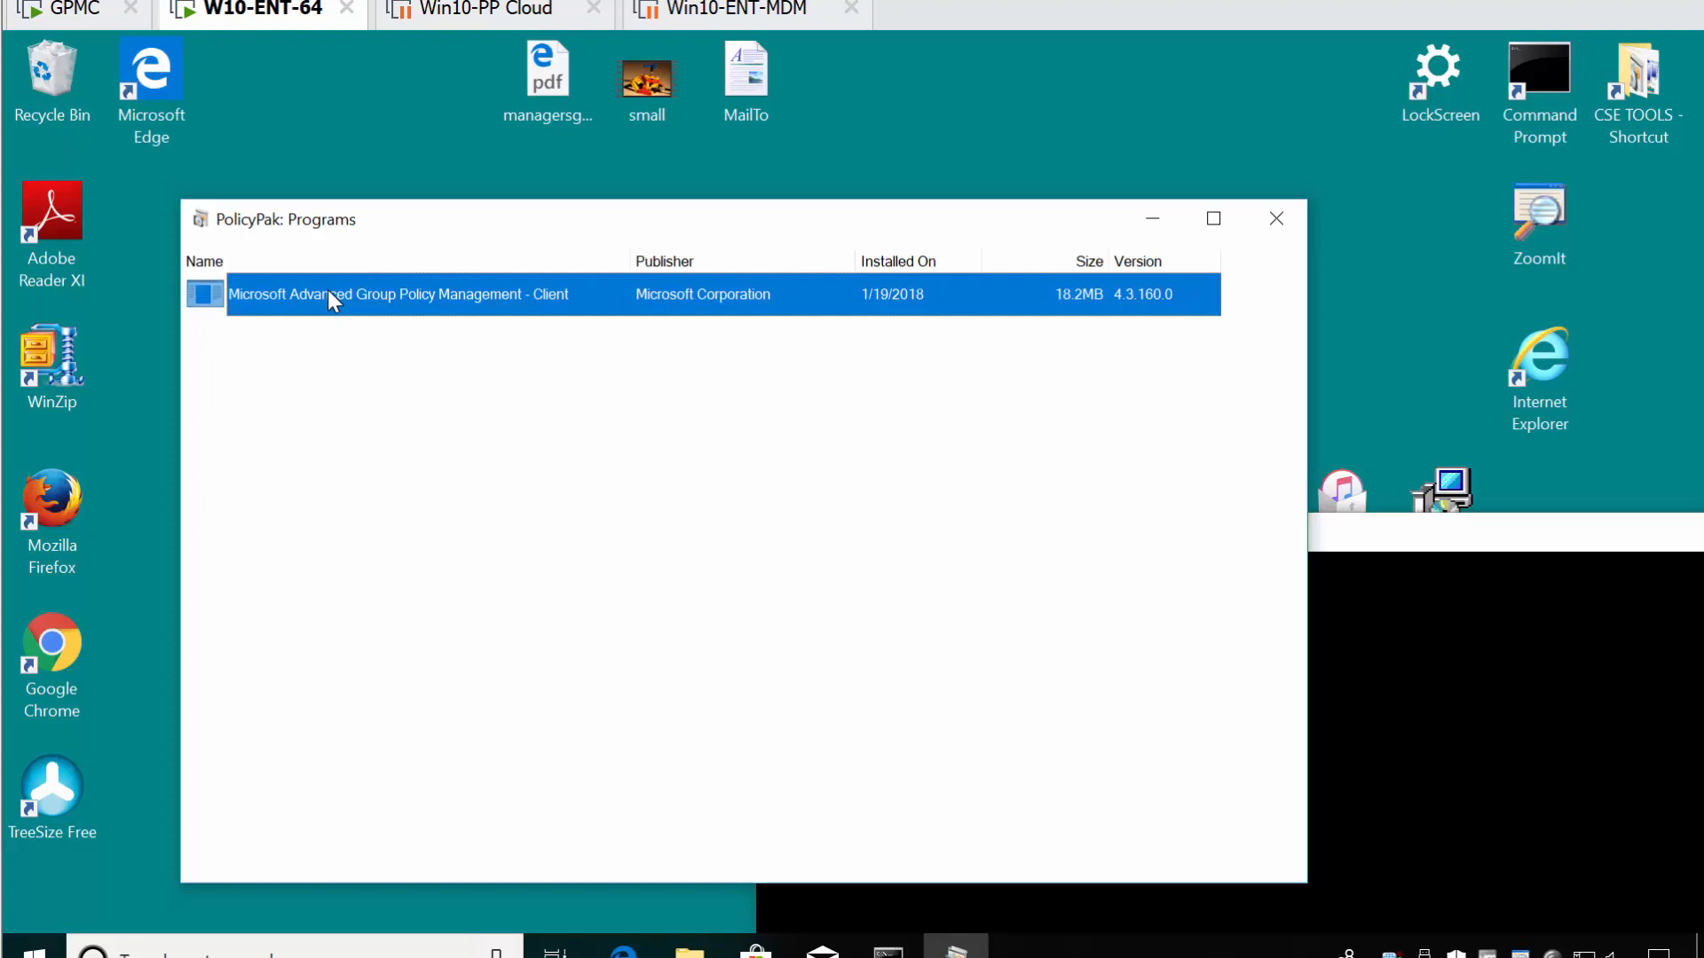
{"action": "right_click", "coordinate": [329, 296]}
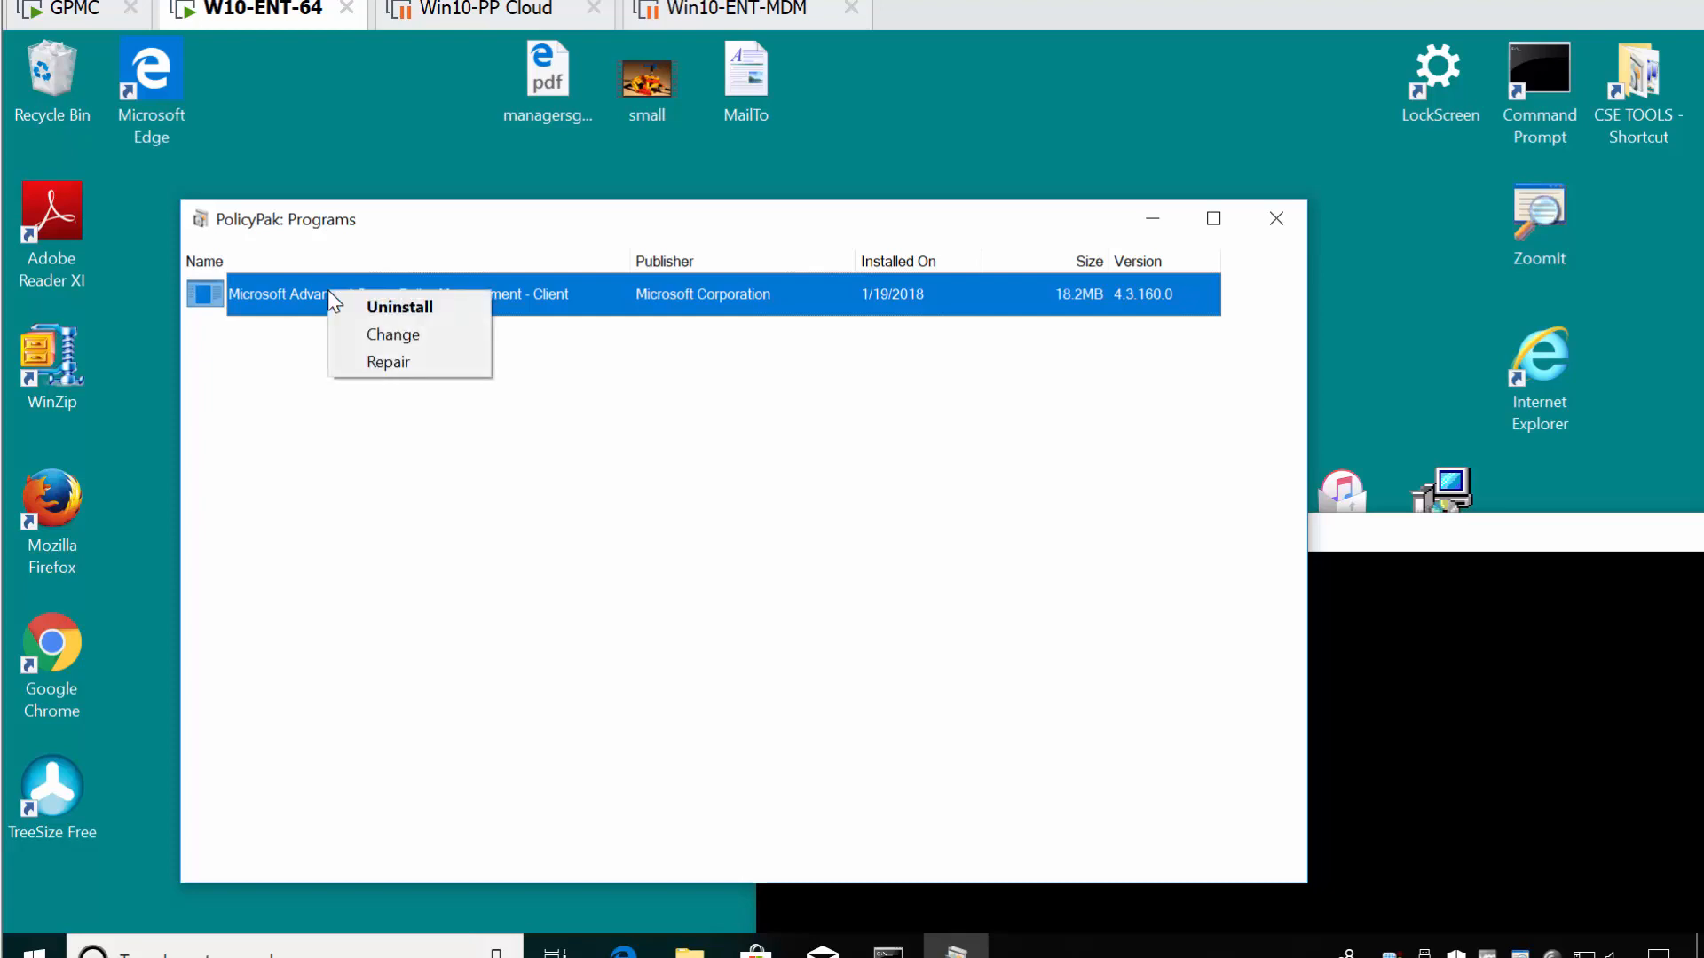
{"action": "left_click", "coordinate": [359, 306]}
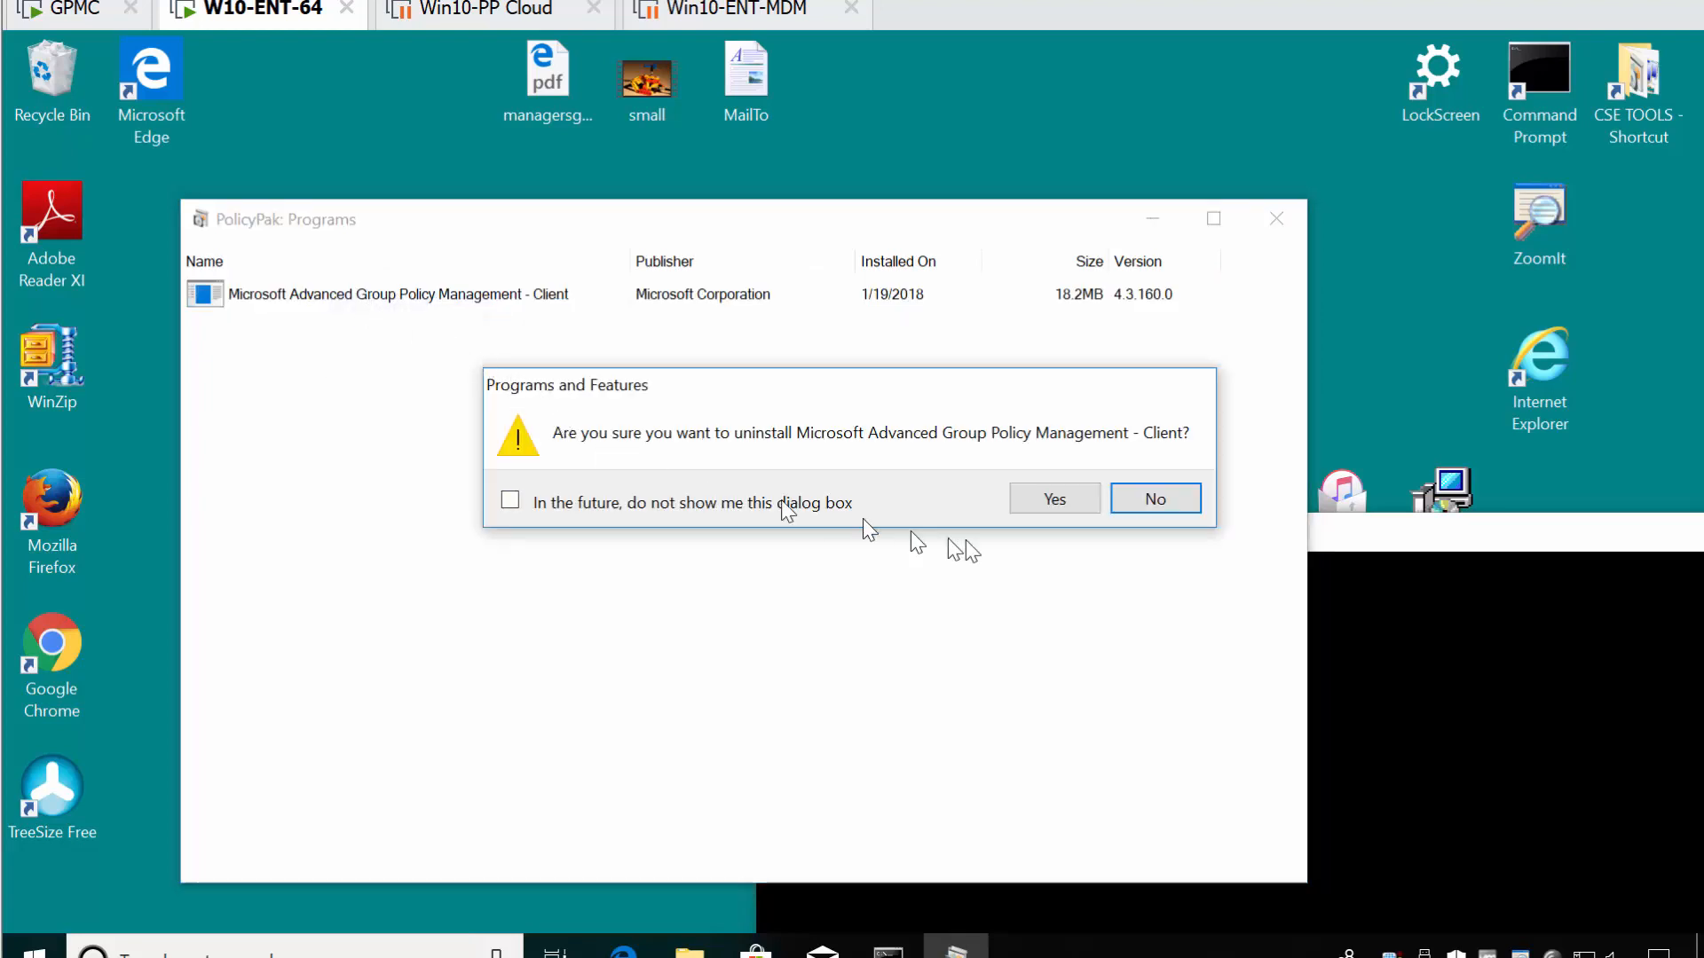
{"action": "left_click", "coordinate": [1061, 507]}
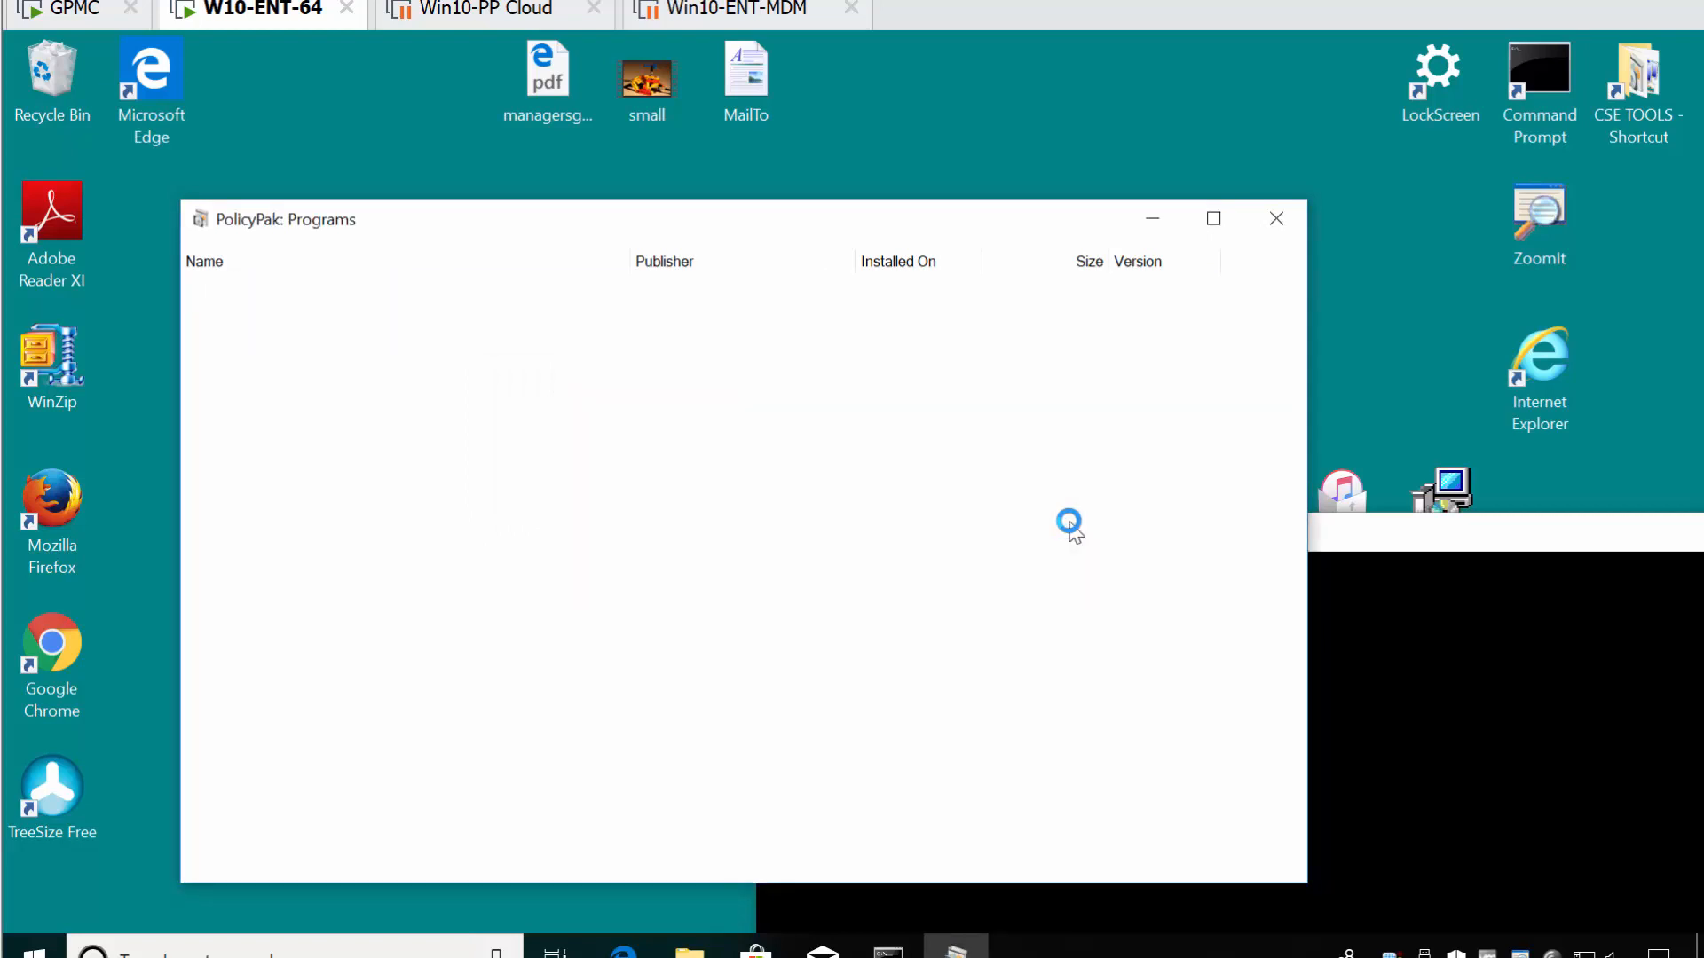
{"action": "left_click", "coordinate": [1278, 218]}
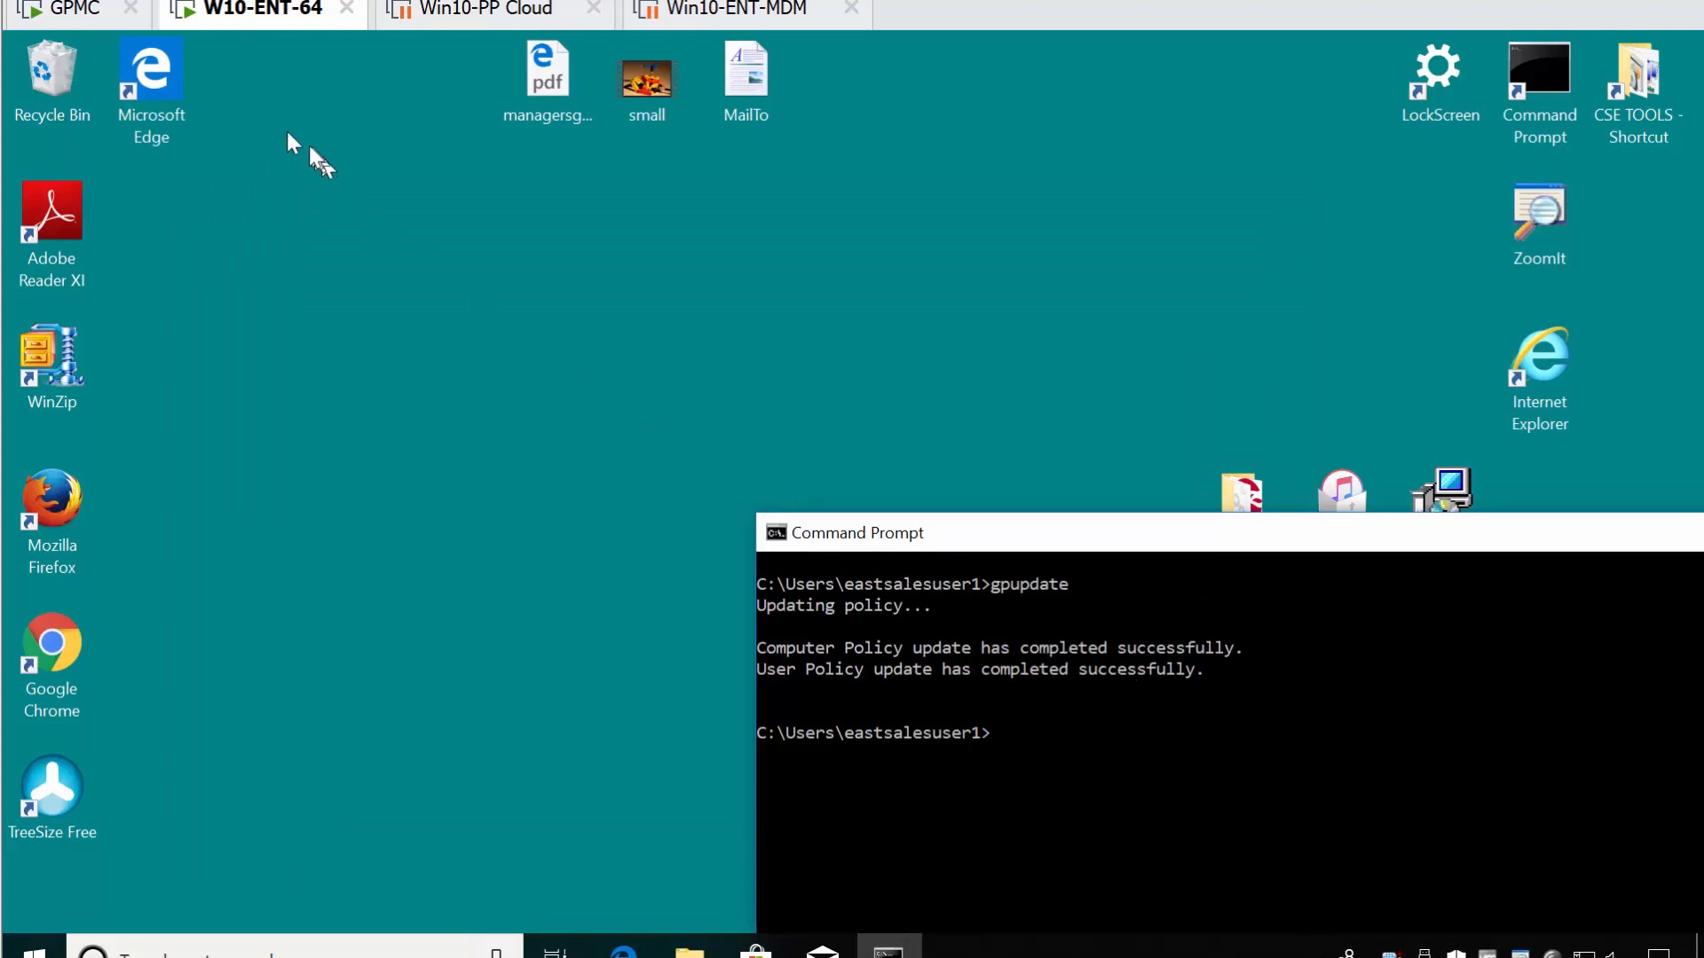
- On the GPMC machine, set the Programs Manager program names policy to Not Configured and save it
{"action": "left_click", "coordinate": [82, 20]}
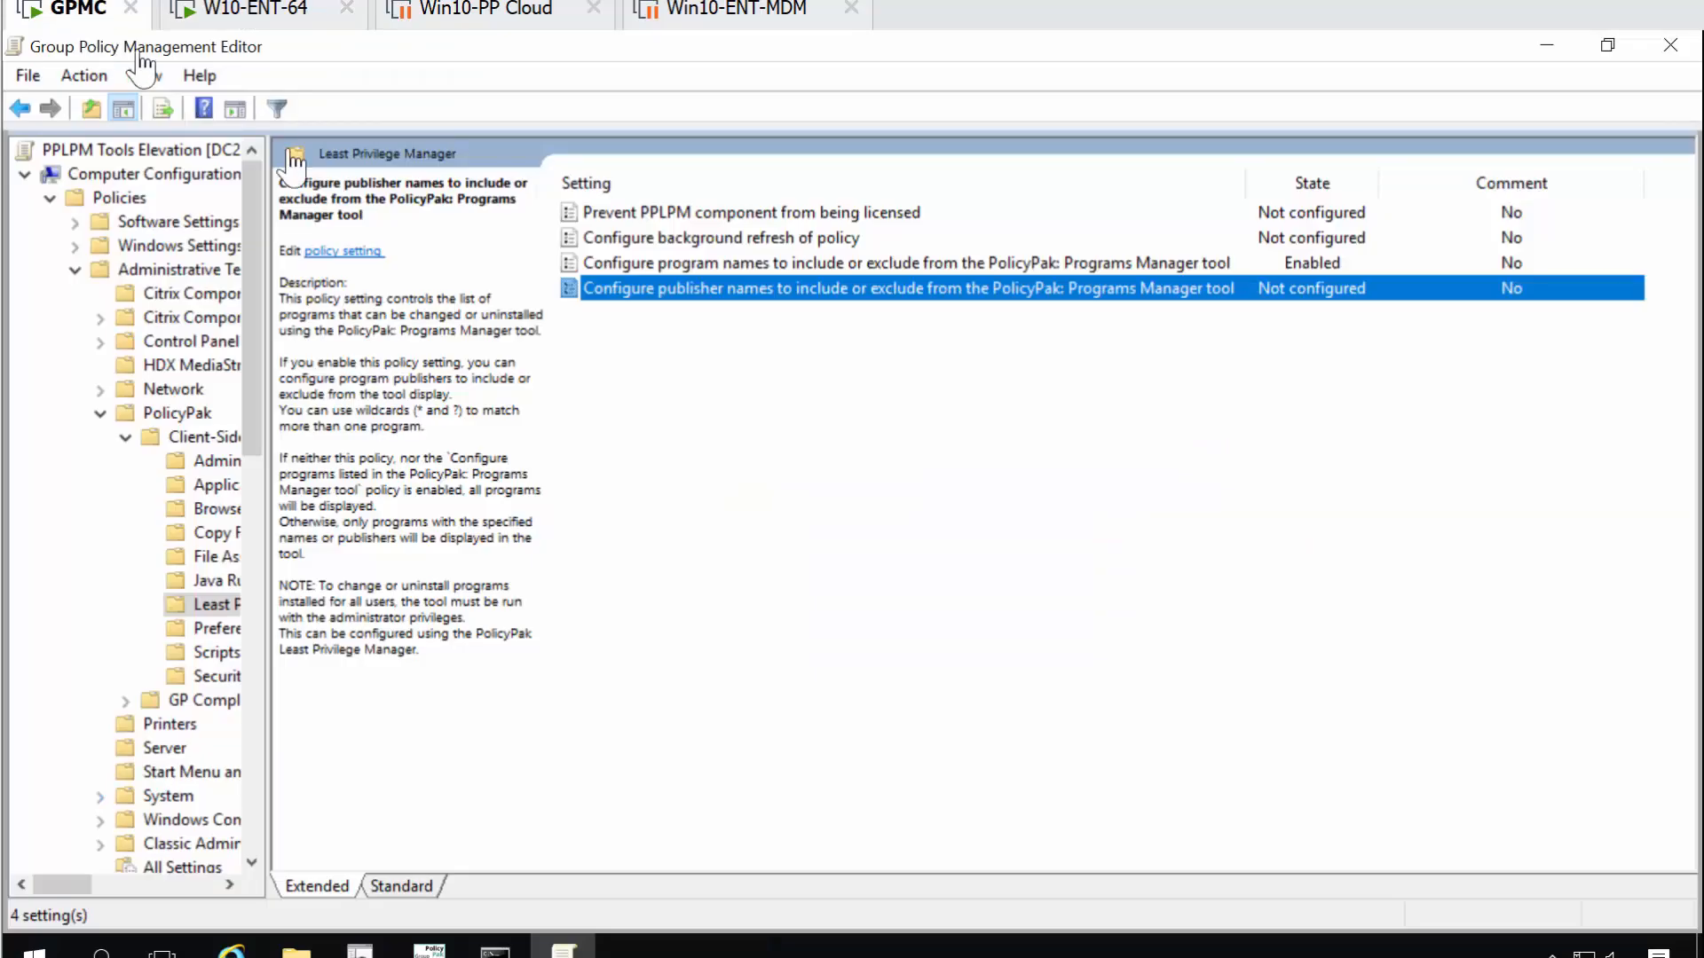
{"action": "left_click", "coordinate": [645, 264]}
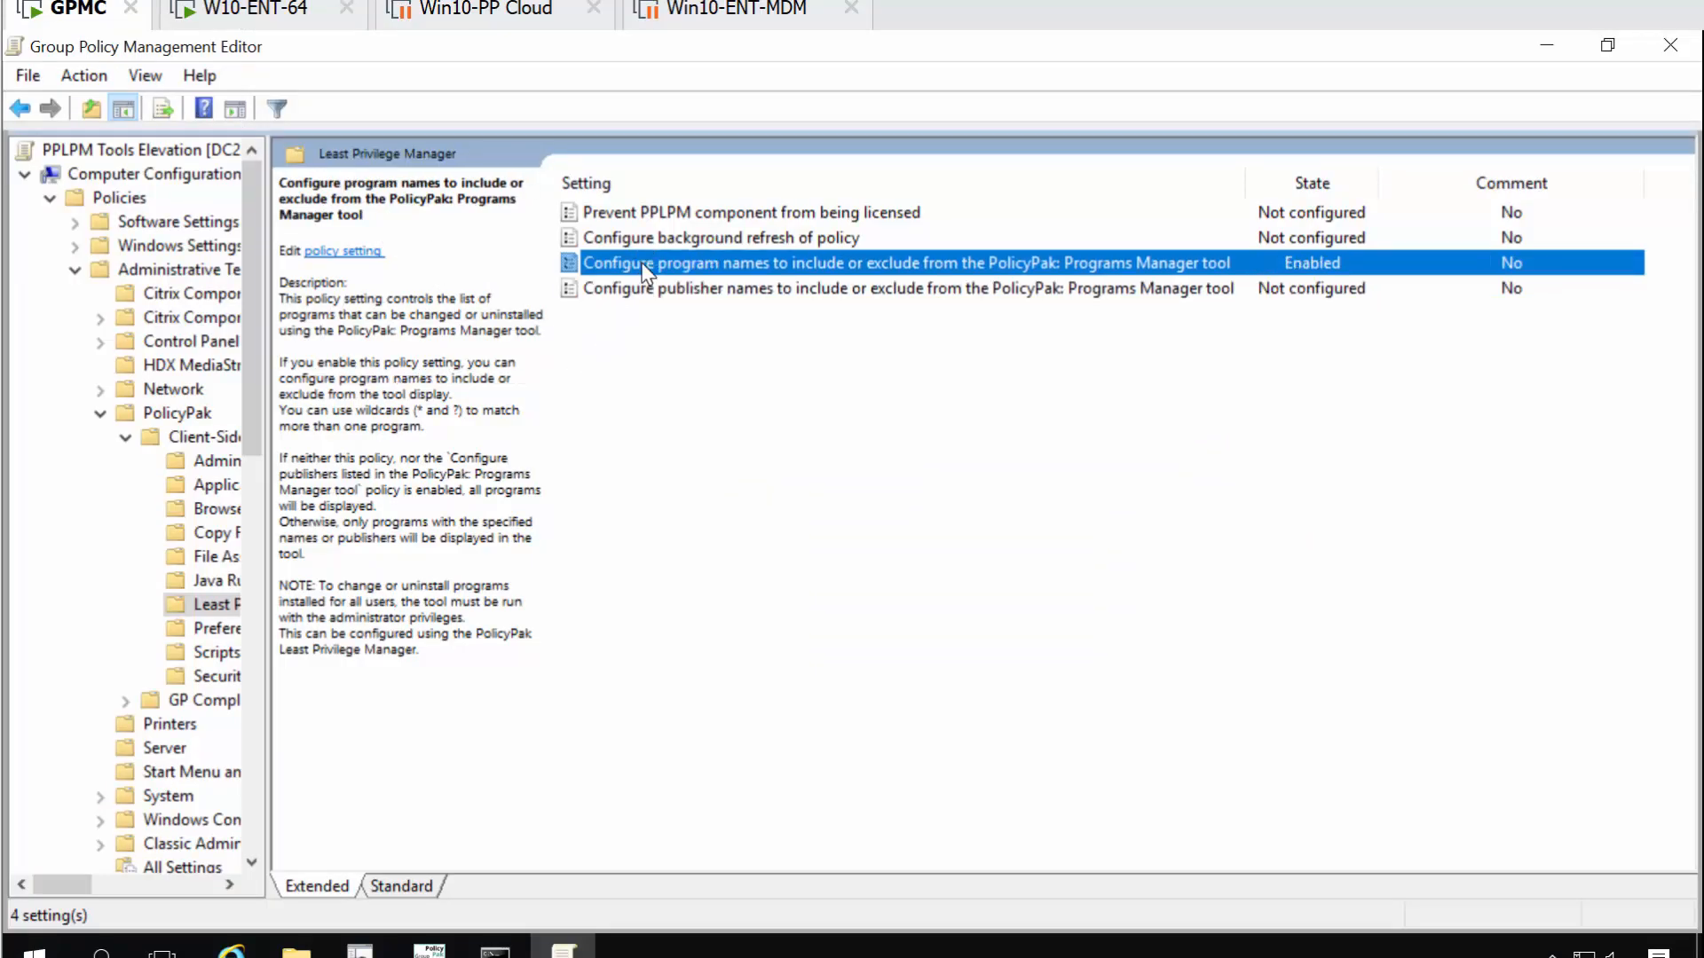
{"action": "double_click", "coordinate": [645, 266]}
{"action": "left_click", "coordinate": [190, 297]}
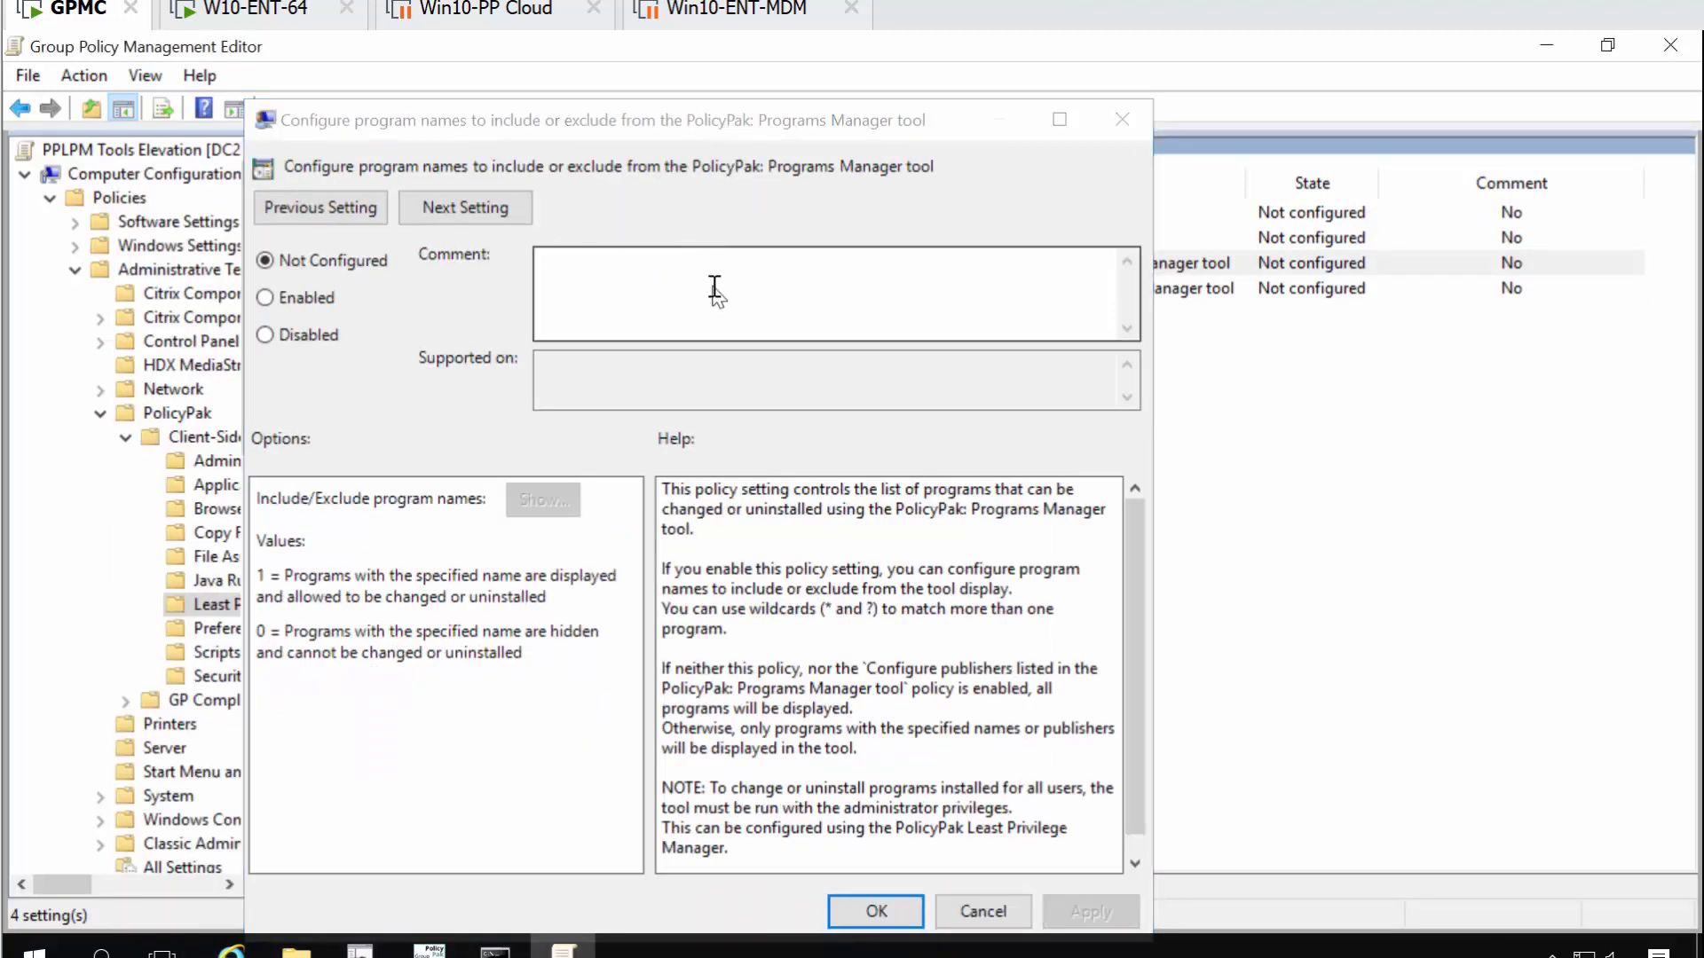
{"action": "key", "text": "Return"}
- Switch to the W10-ENT-64 machine and rerun gpupdate in the Command Prompt
{"action": "left_click", "coordinate": [242, 11]}
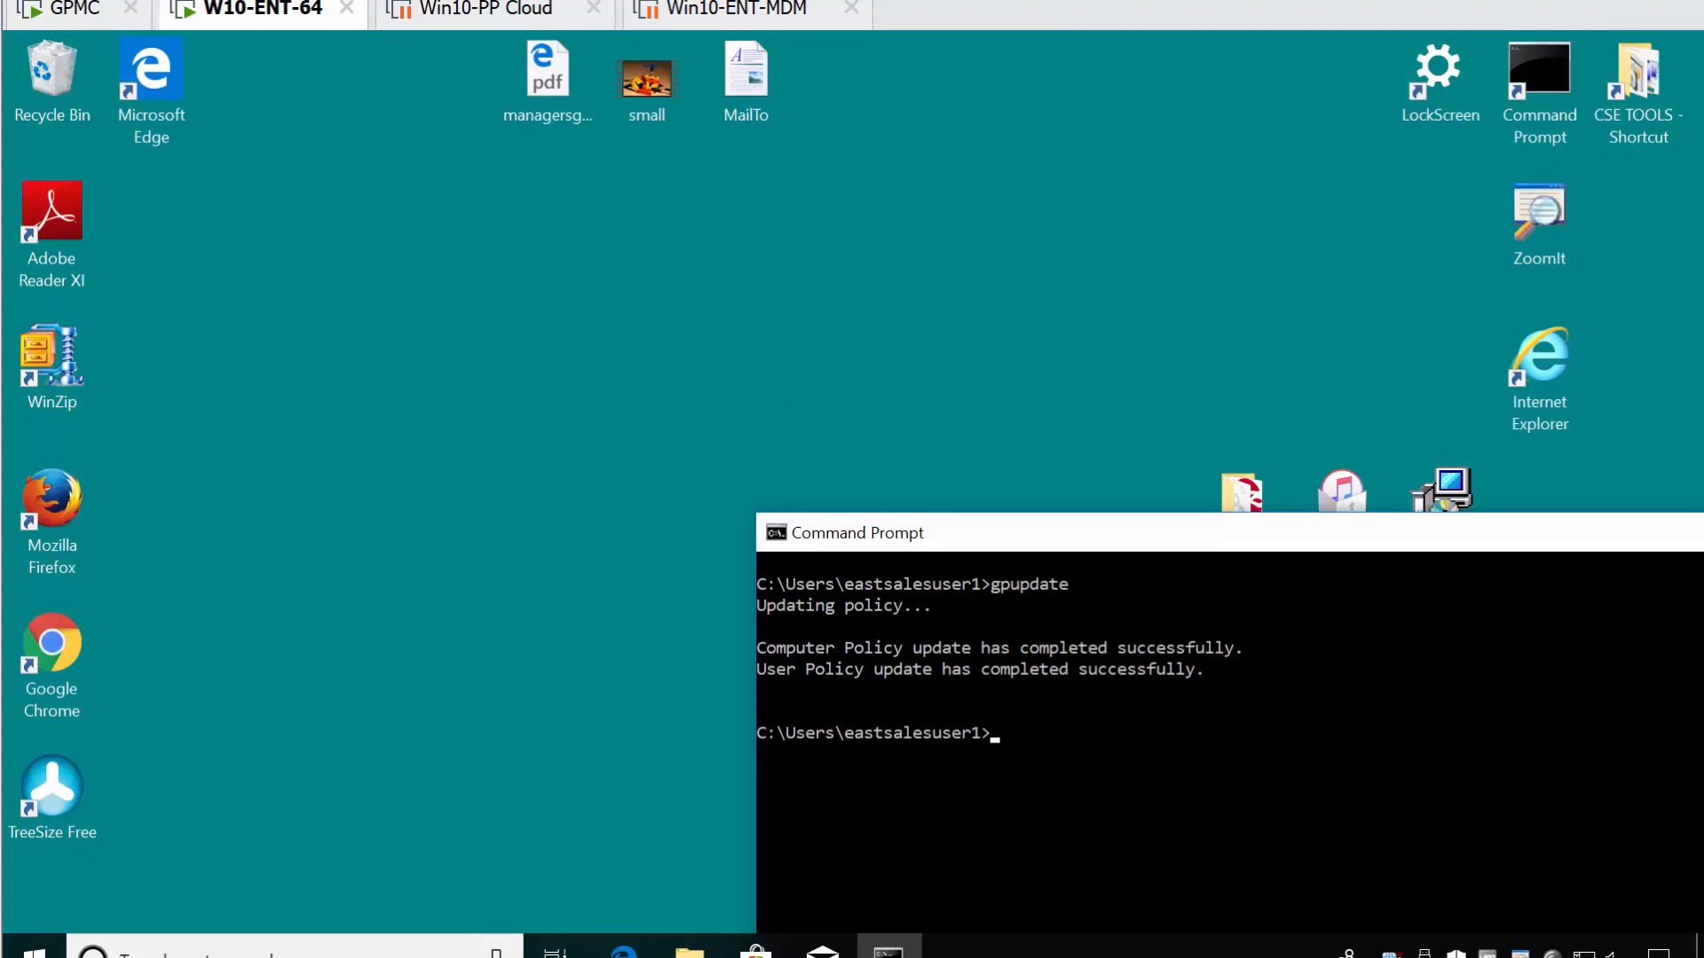
{"action": "key", "text": "Up"}
{"action": "key", "text": "Return"}
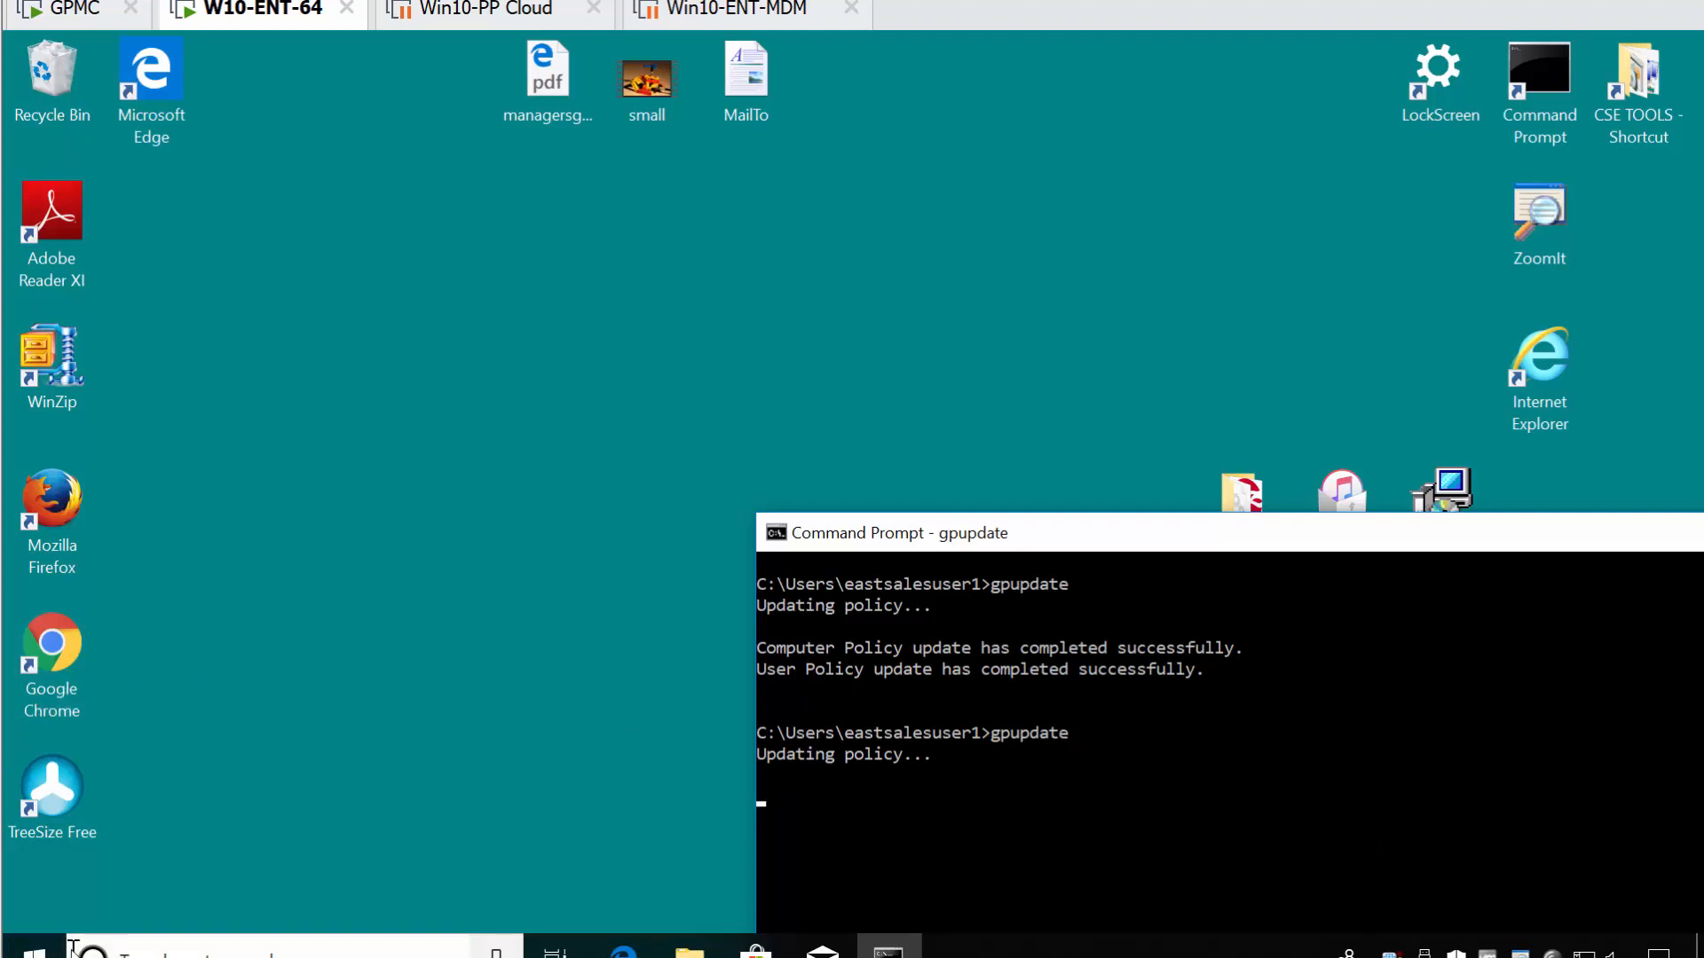
- Launch Remove Some of your Apps from Start, examine the listed programs and their publishers, and close the tool
{"action": "left_click", "coordinate": [33, 951]}
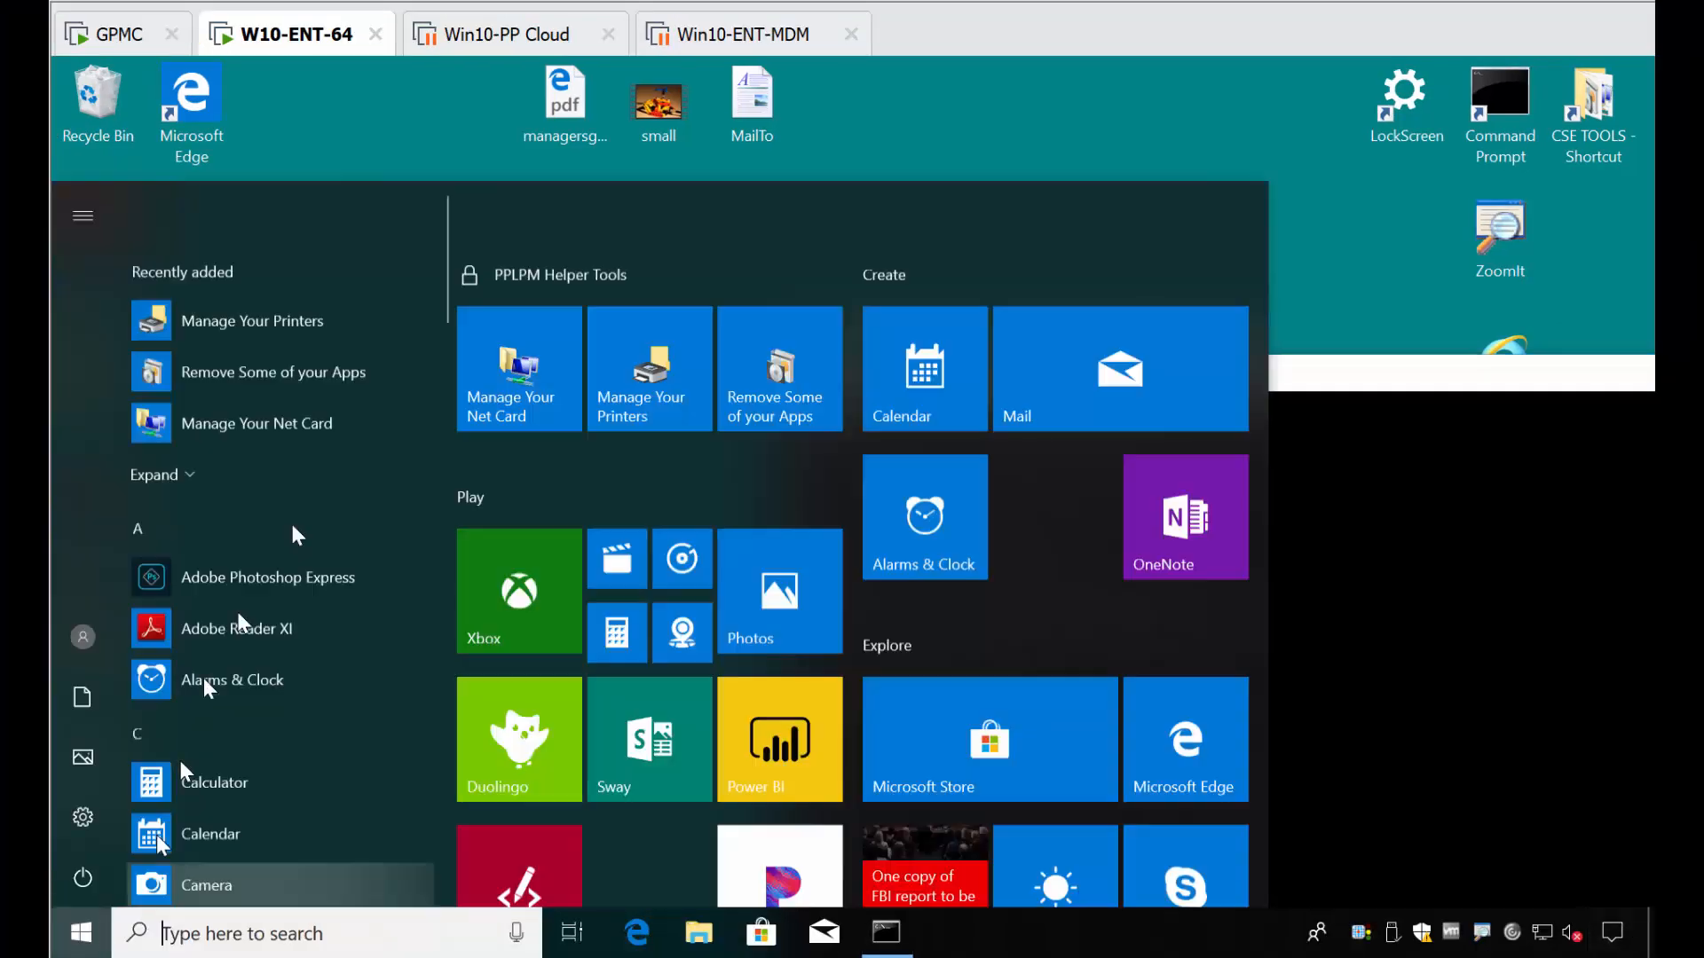
{"action": "left_click", "coordinate": [783, 320]}
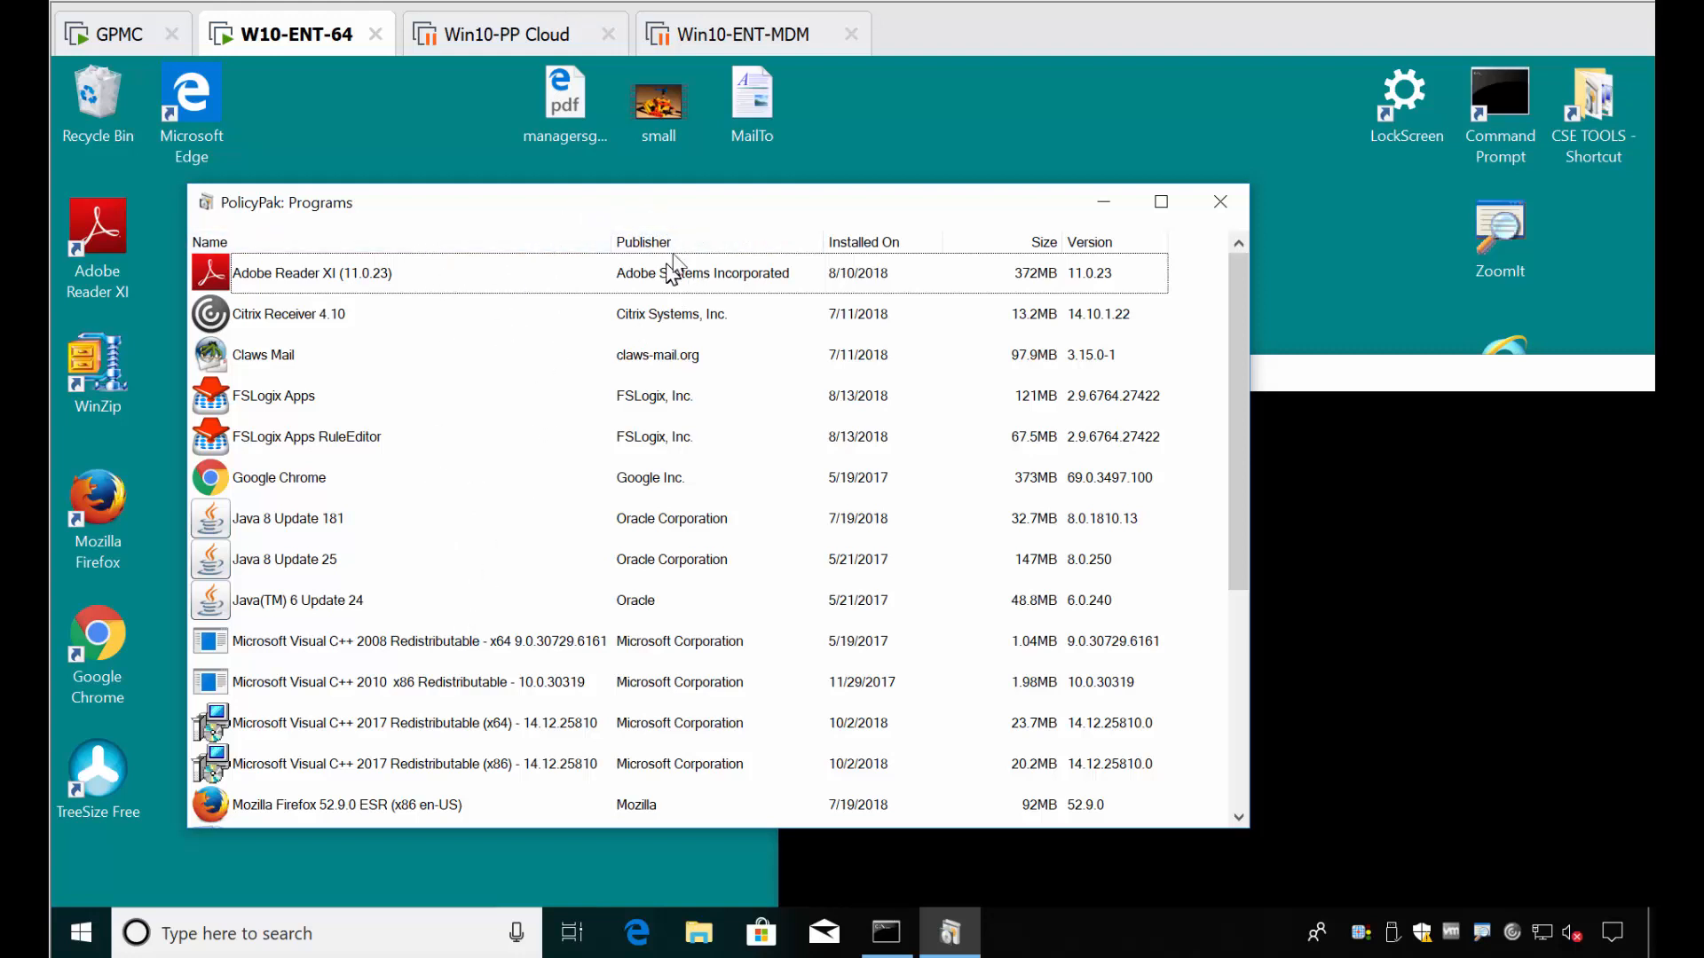
{"action": "scroll", "coordinate": [721, 484], "scroll_direction": "down", "scroll_amount": 2}
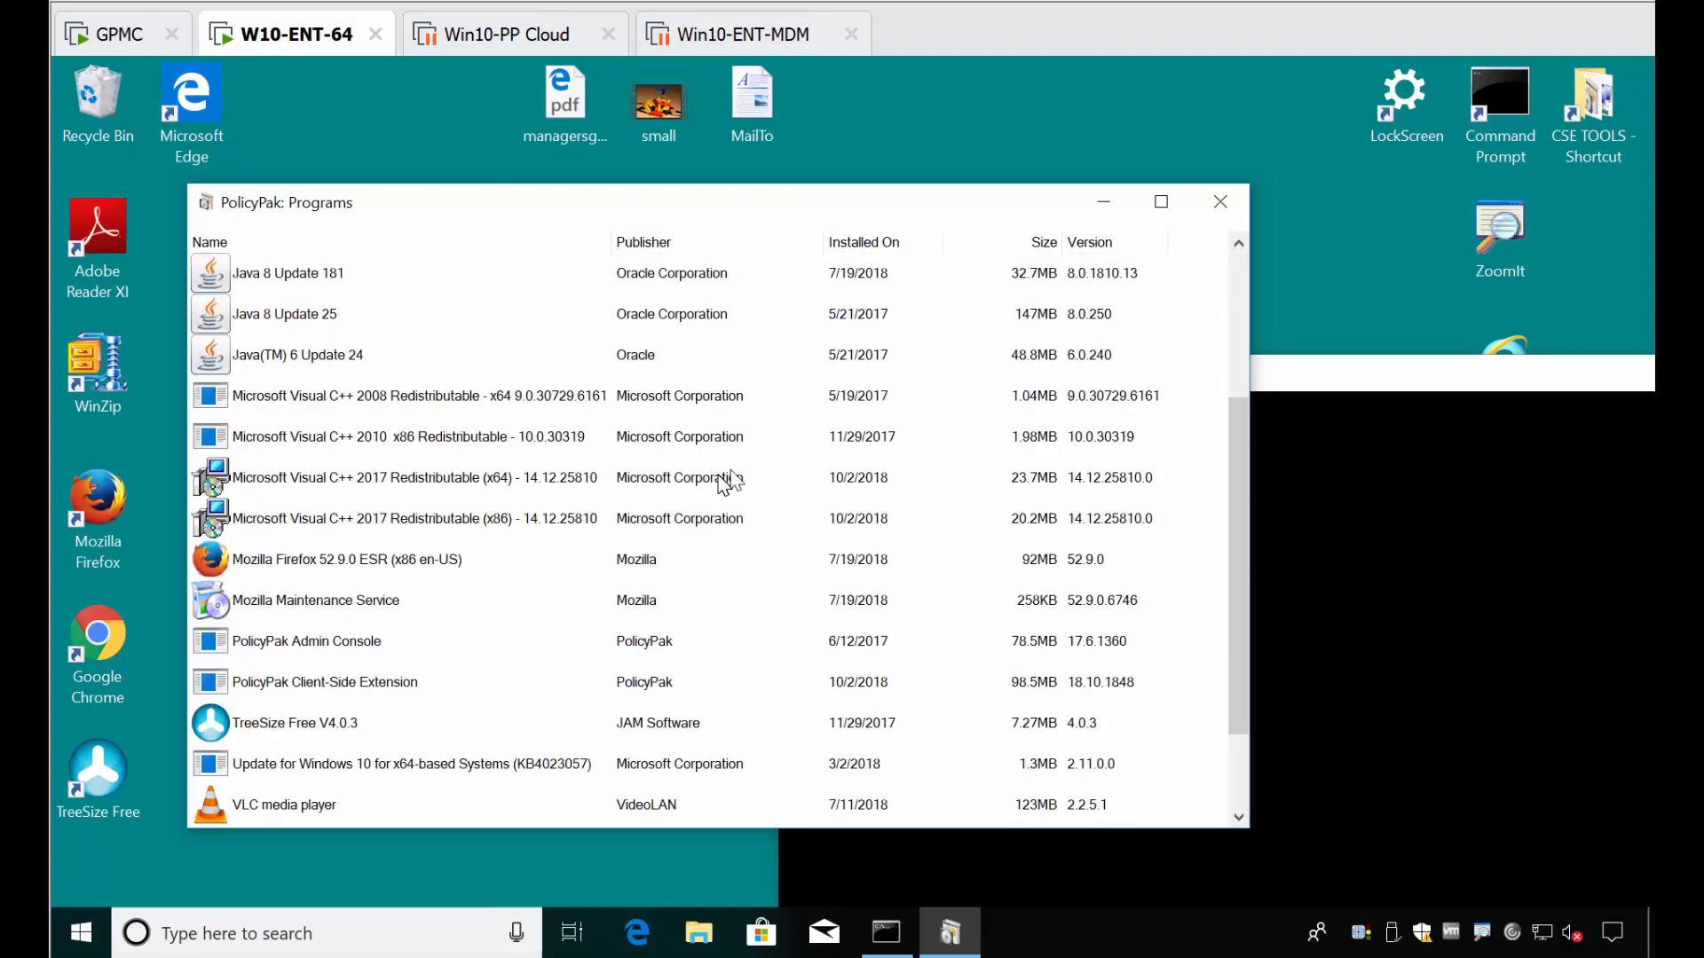
{"action": "scroll", "coordinate": [757, 467], "scroll_direction": "up", "scroll_amount": 1}
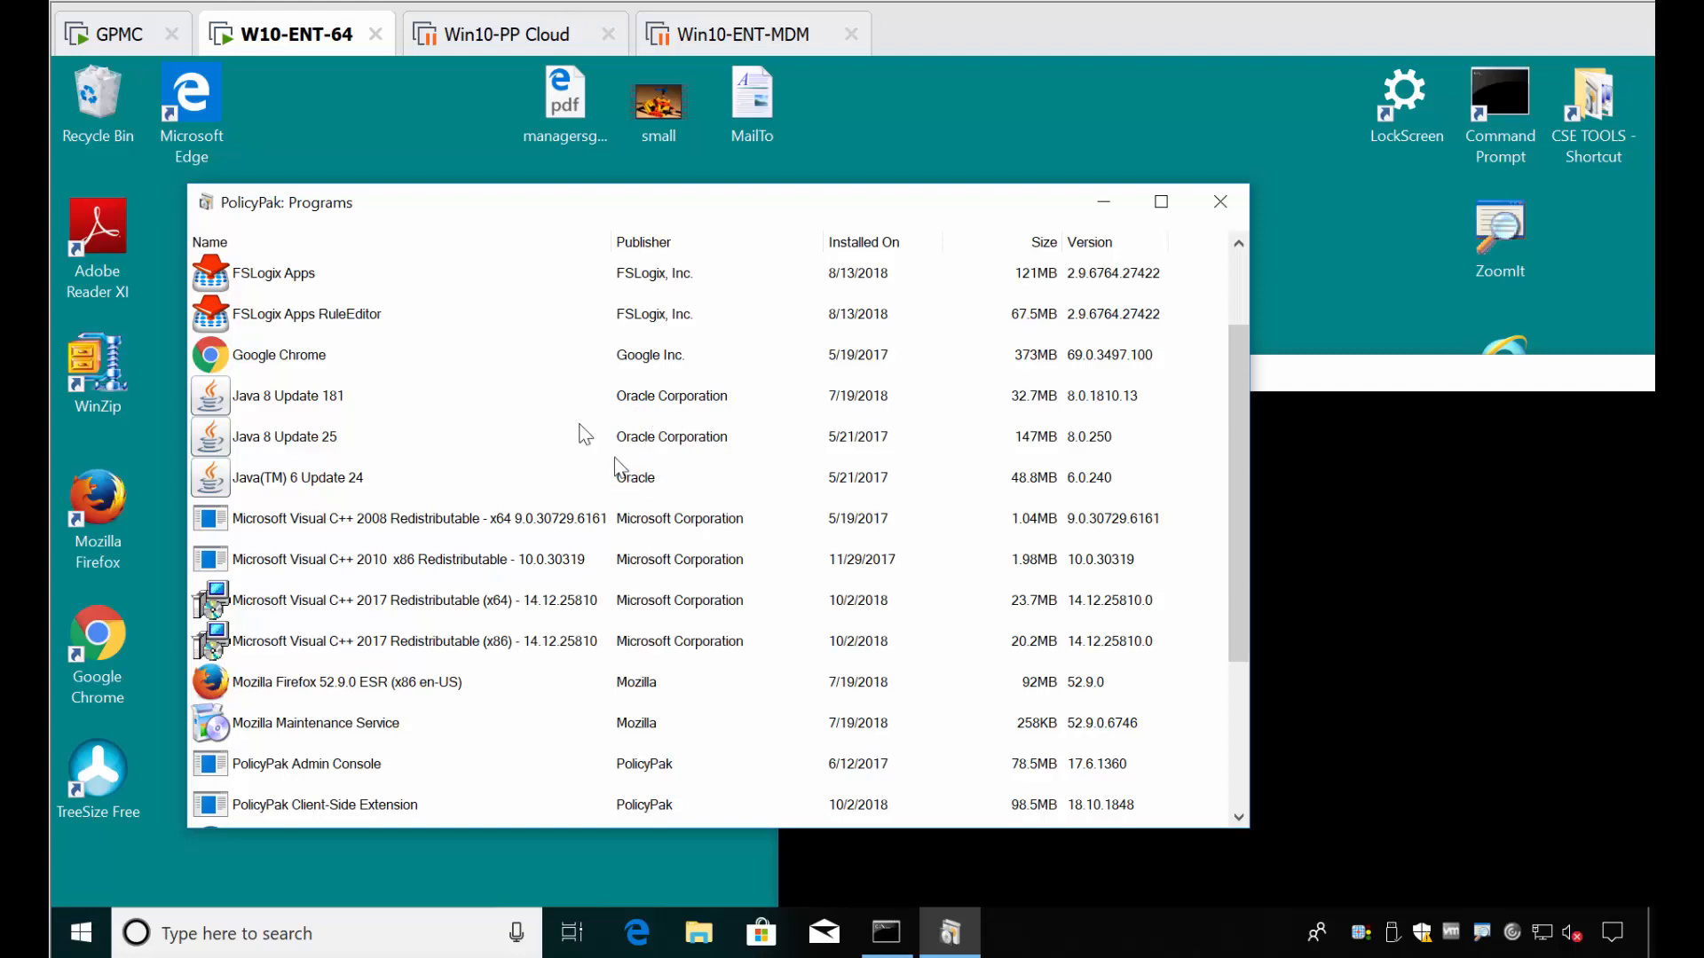
{"action": "left_click", "coordinate": [1221, 201]}
- On the GPMC machine, enable the Programs Manager publisher names policy and open its Include/Exclude publisher names list
{"action": "left_click", "coordinate": [133, 35]}
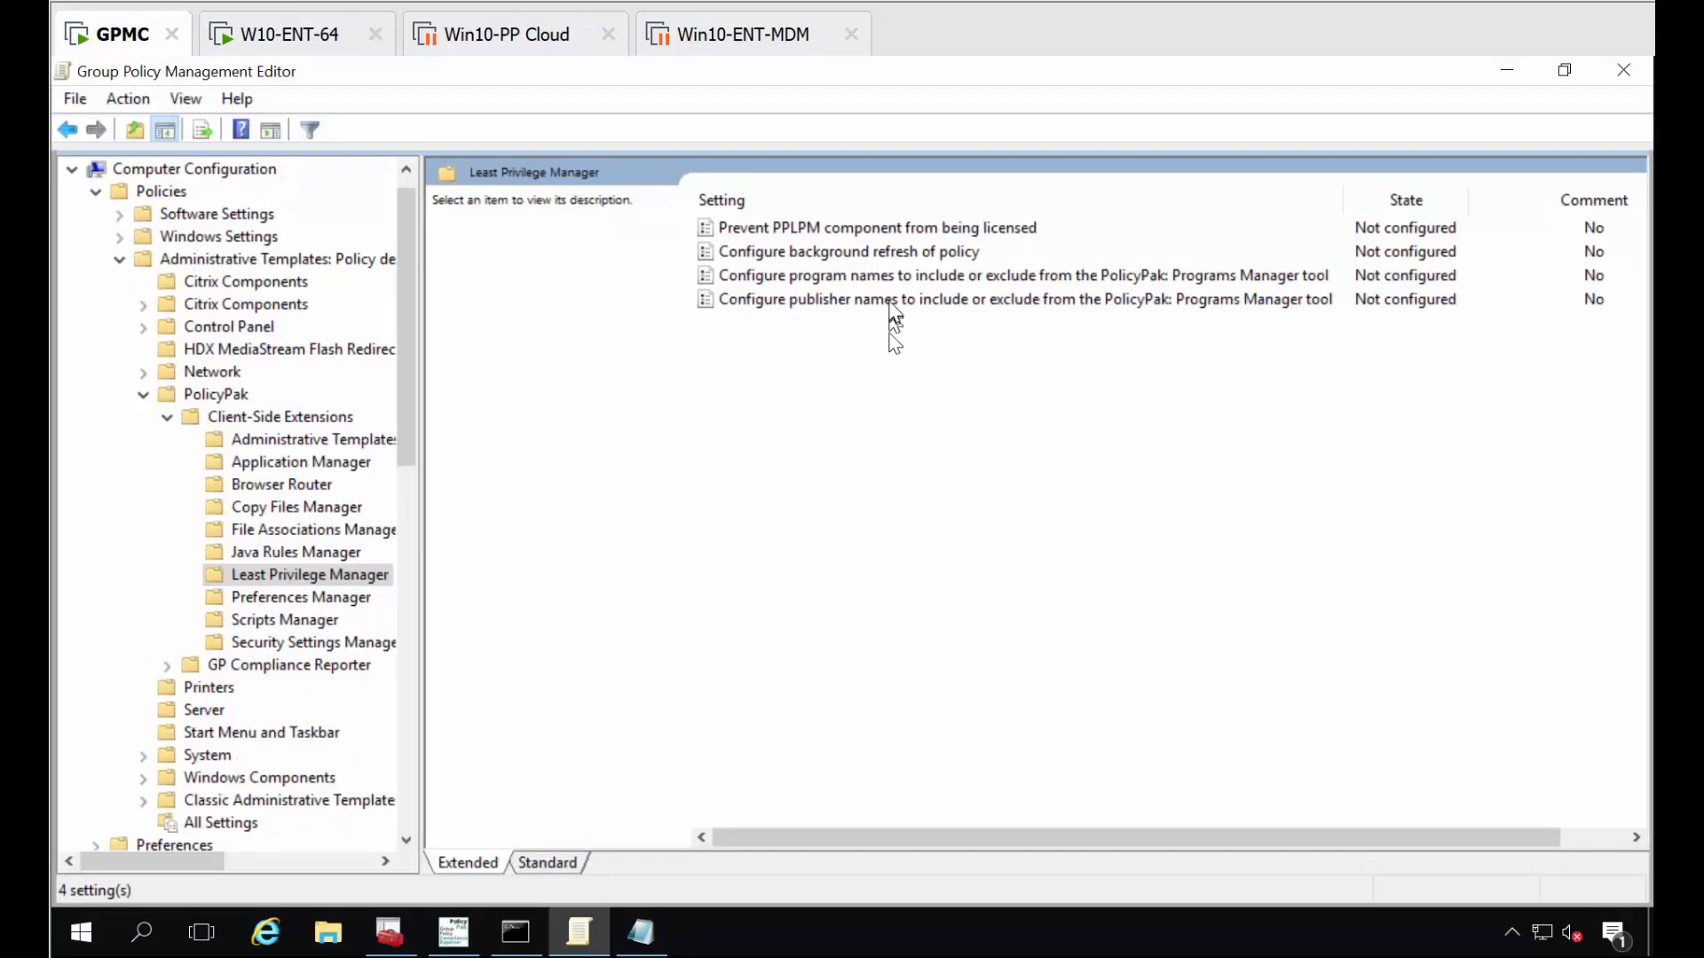
{"action": "double_click", "coordinate": [835, 303]}
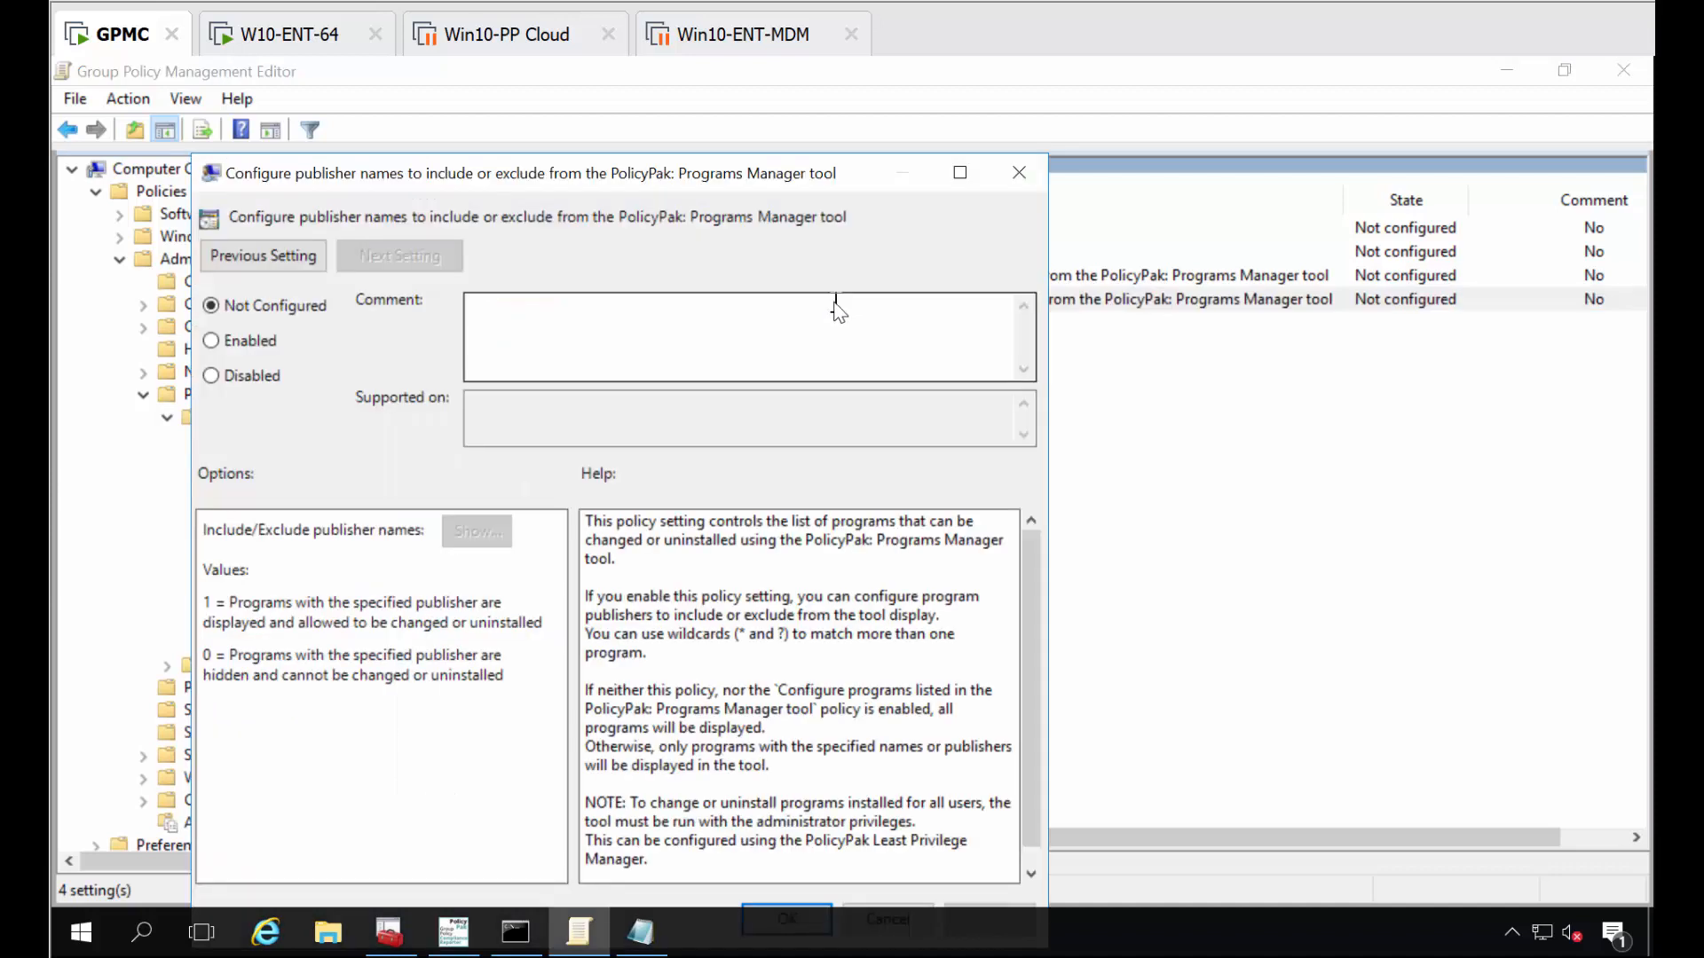
{"action": "left_click", "coordinate": [250, 344]}
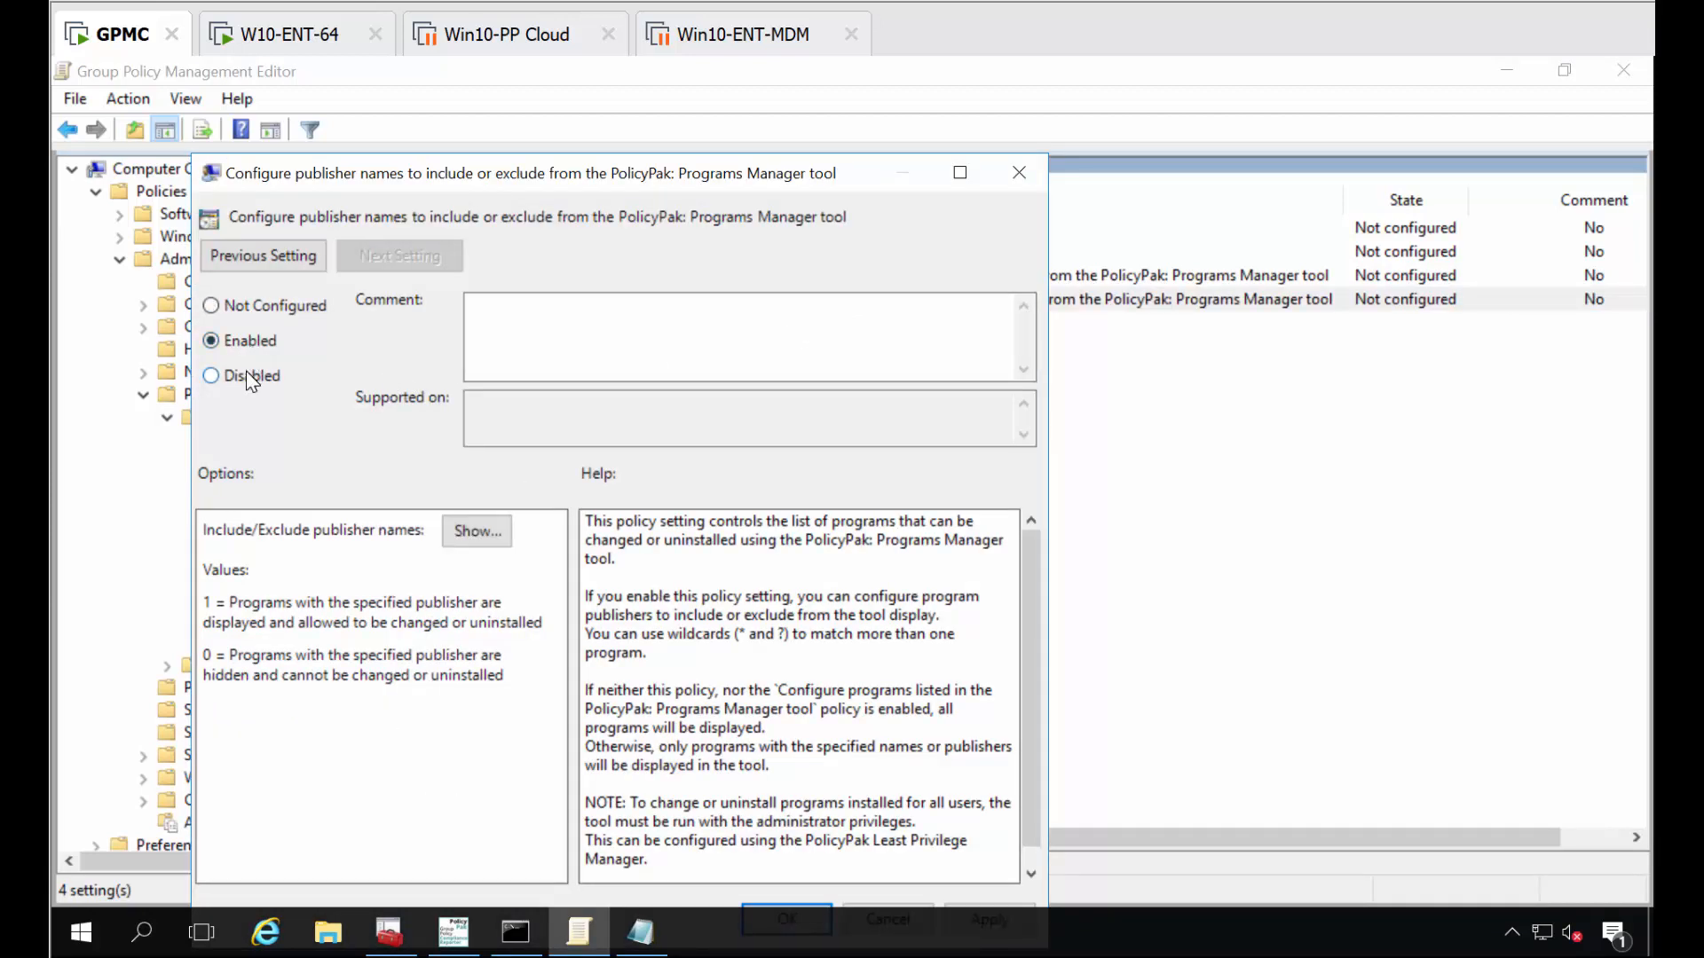
{"action": "left_click", "coordinate": [498, 536]}
- Add *oracle* with value 1 to the publisher names list, confirm the list and save the policy
{"action": "left_click", "coordinate": [462, 359]}
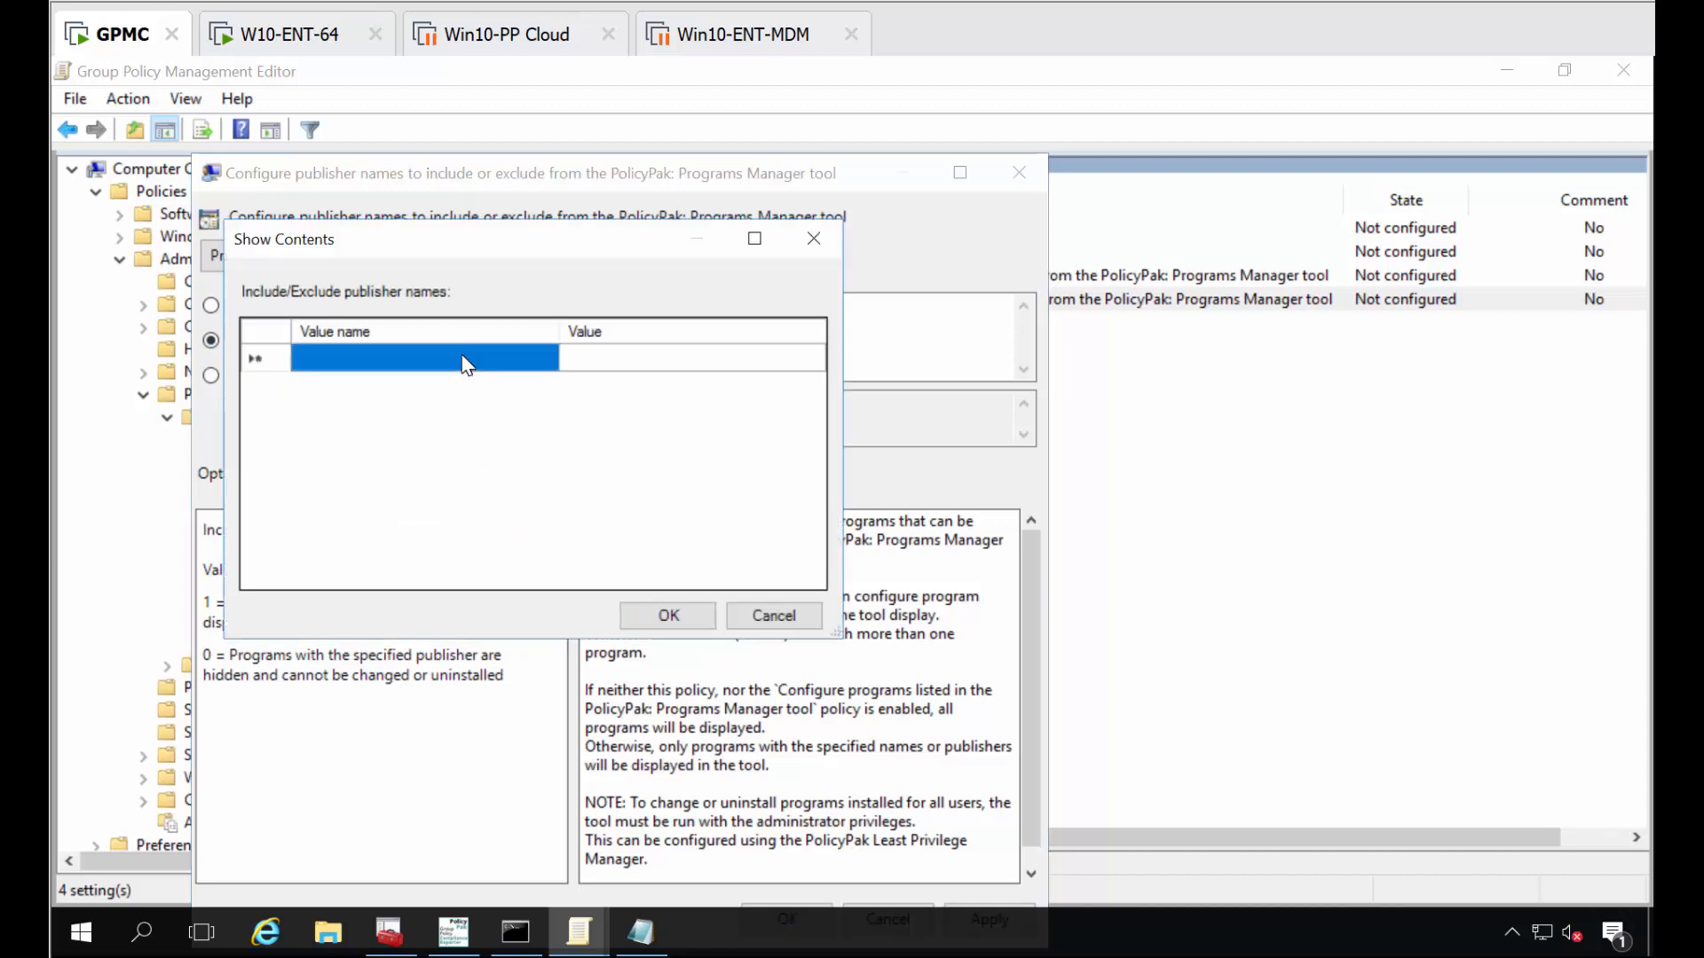
{"action": "left_click", "coordinate": [463, 359]}
{"action": "type", "text": "*oracle*"}
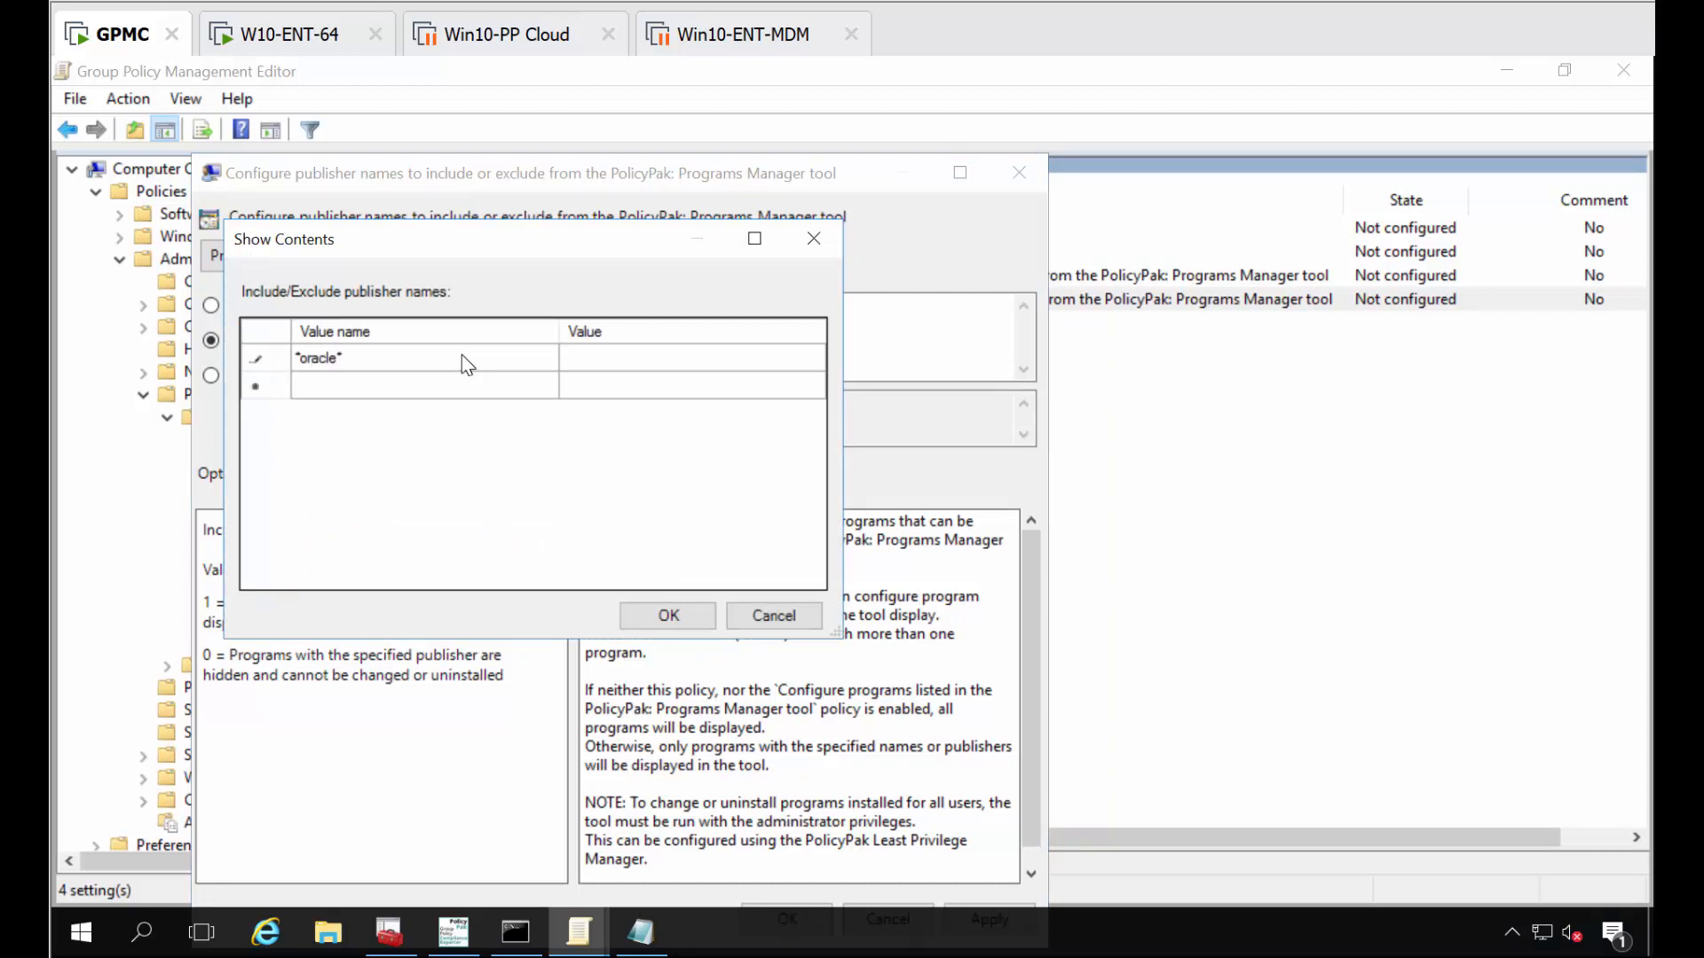
{"action": "key", "text": "Tab"}
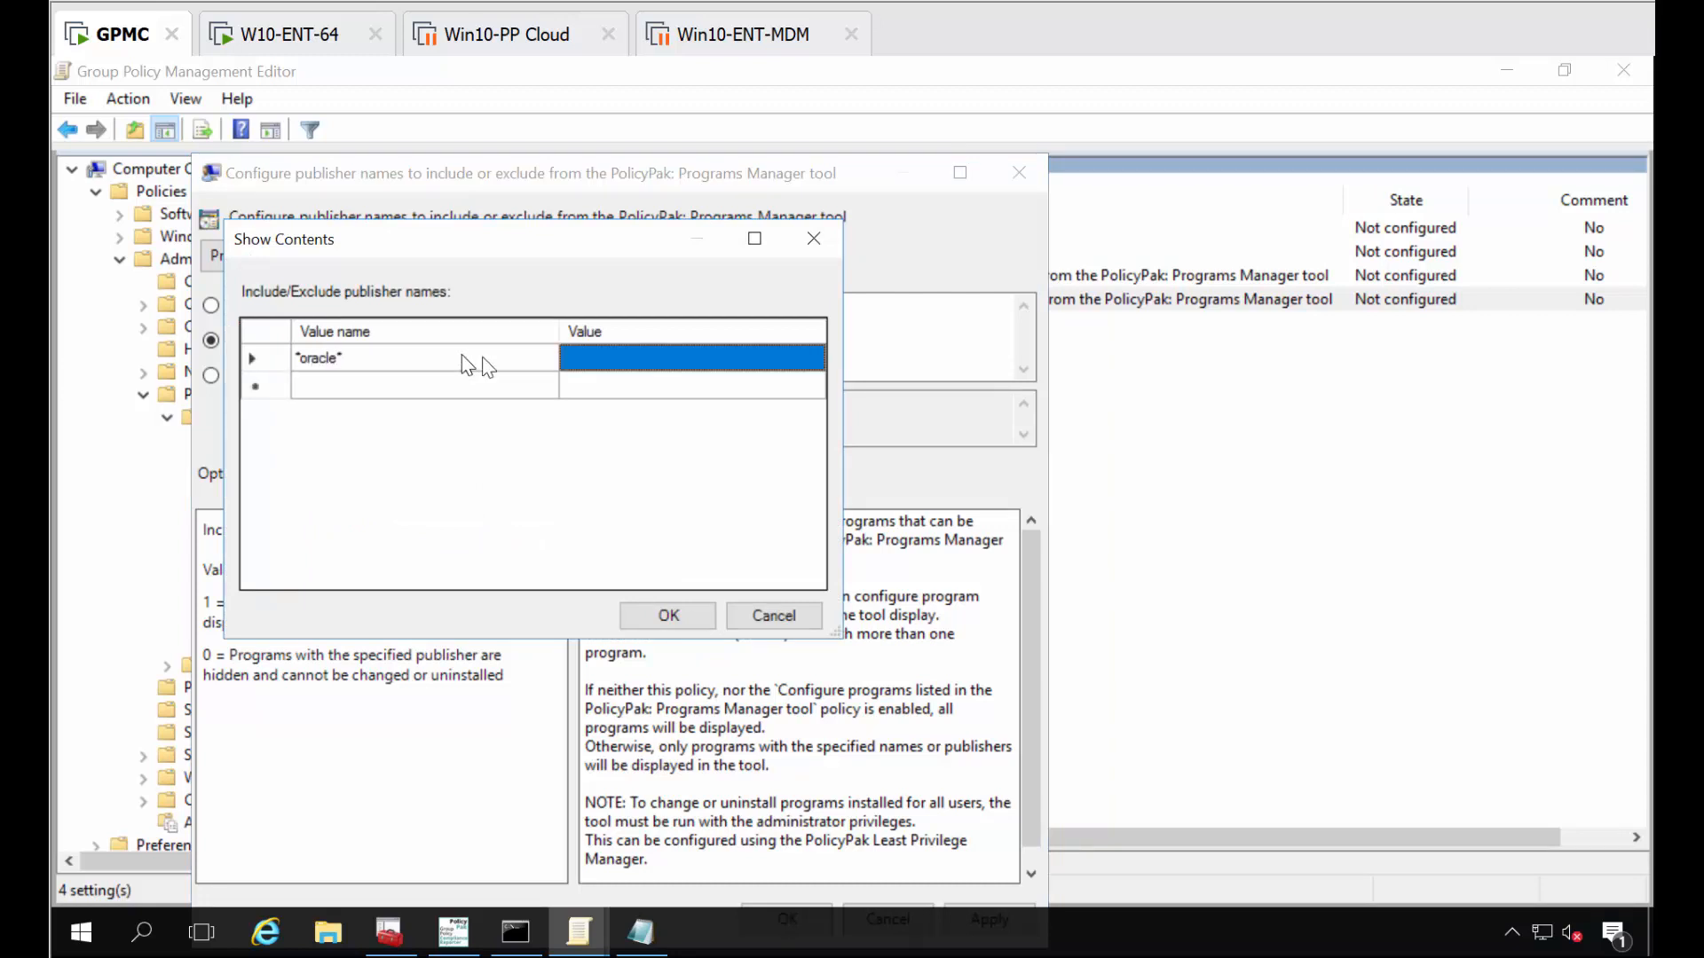
{"action": "left_click", "coordinate": [737, 361]}
{"action": "type", "text": "1"}
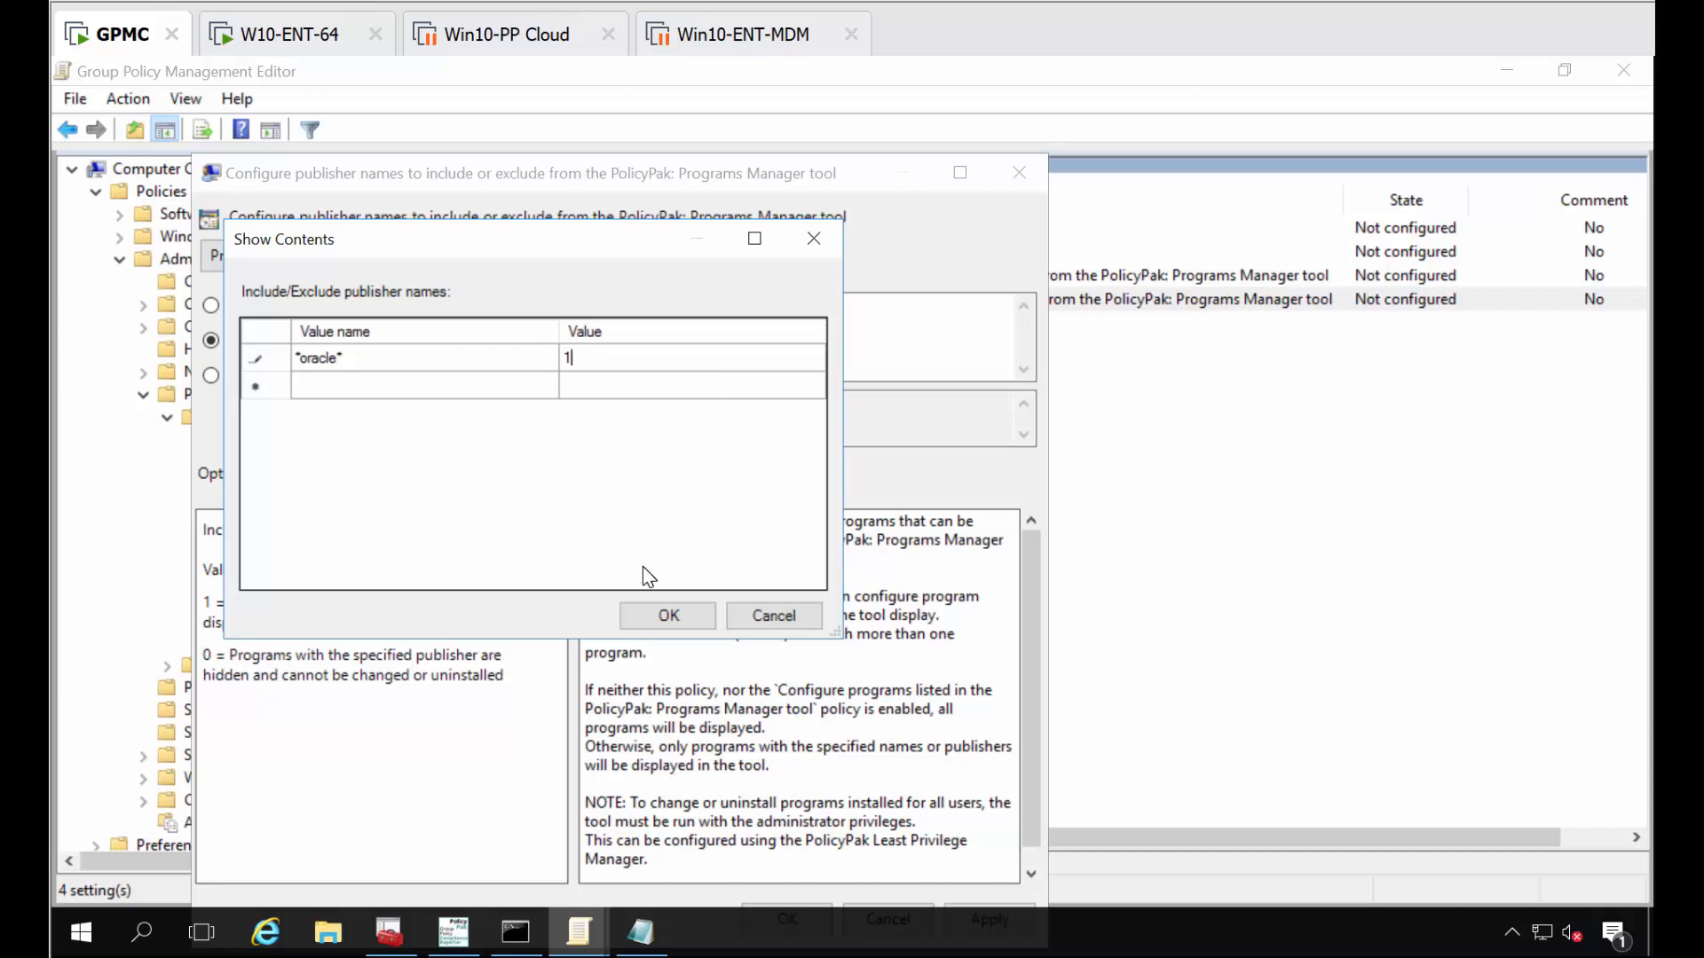
{"action": "left_click", "coordinate": [671, 616]}
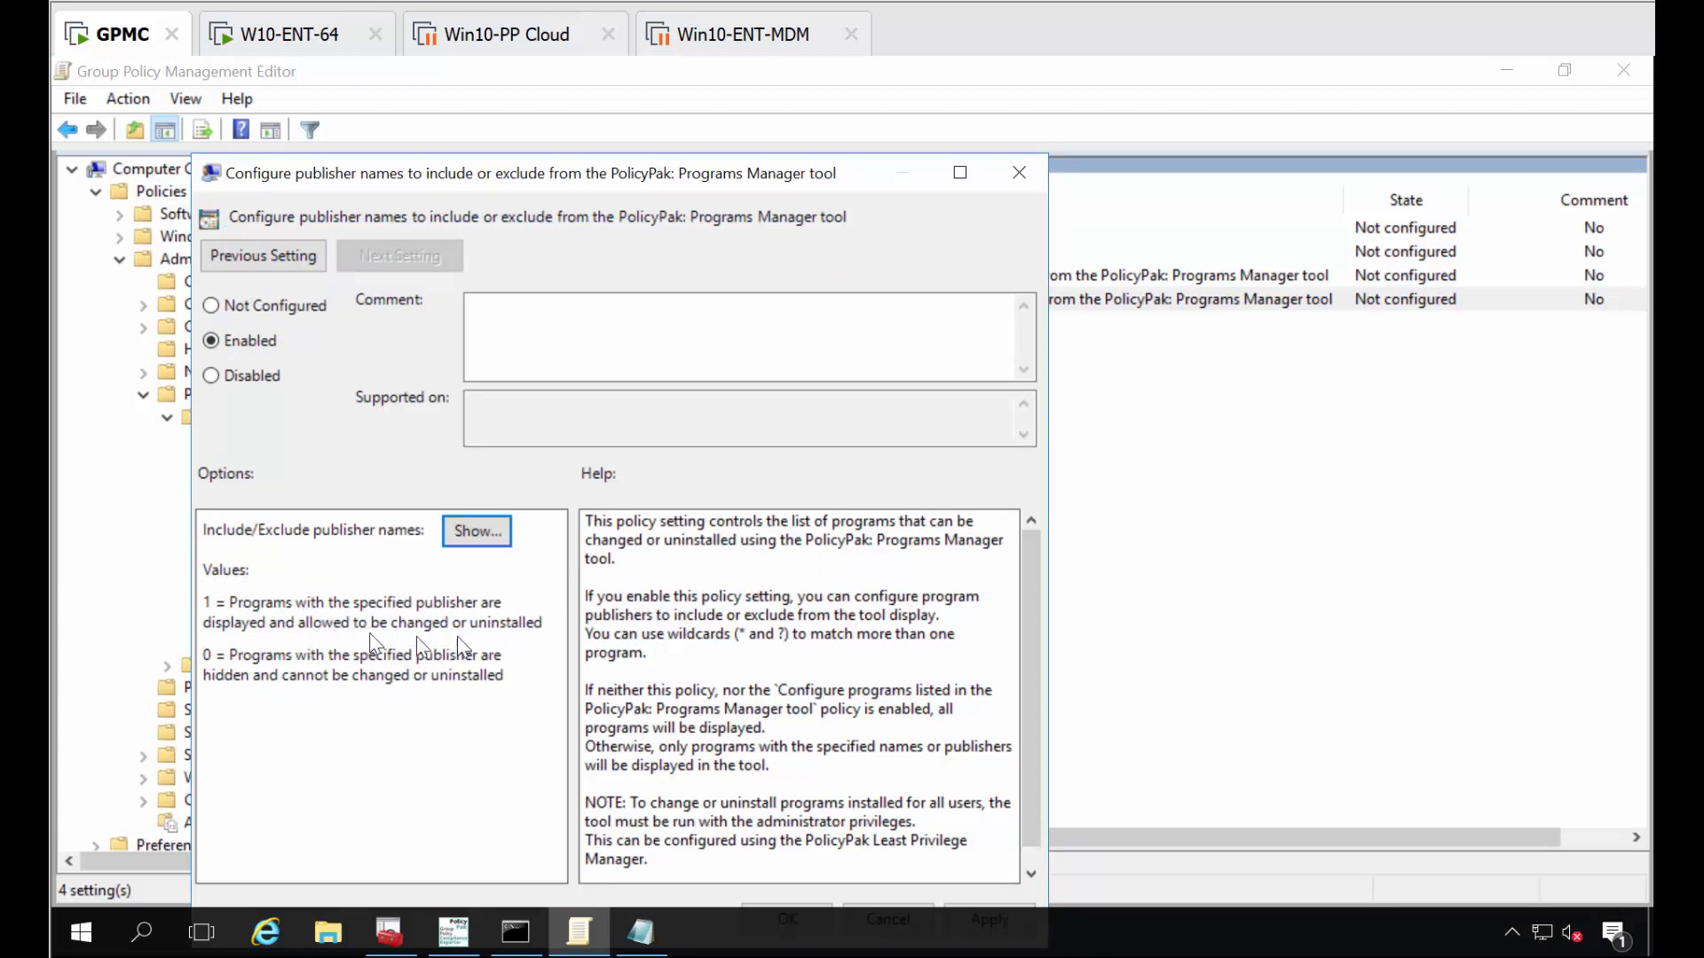
{"action": "left_click_drag", "start_coordinate": [684, 171], "coordinate": [737, 122]}
{"action": "left_click", "coordinate": [854, 877]}
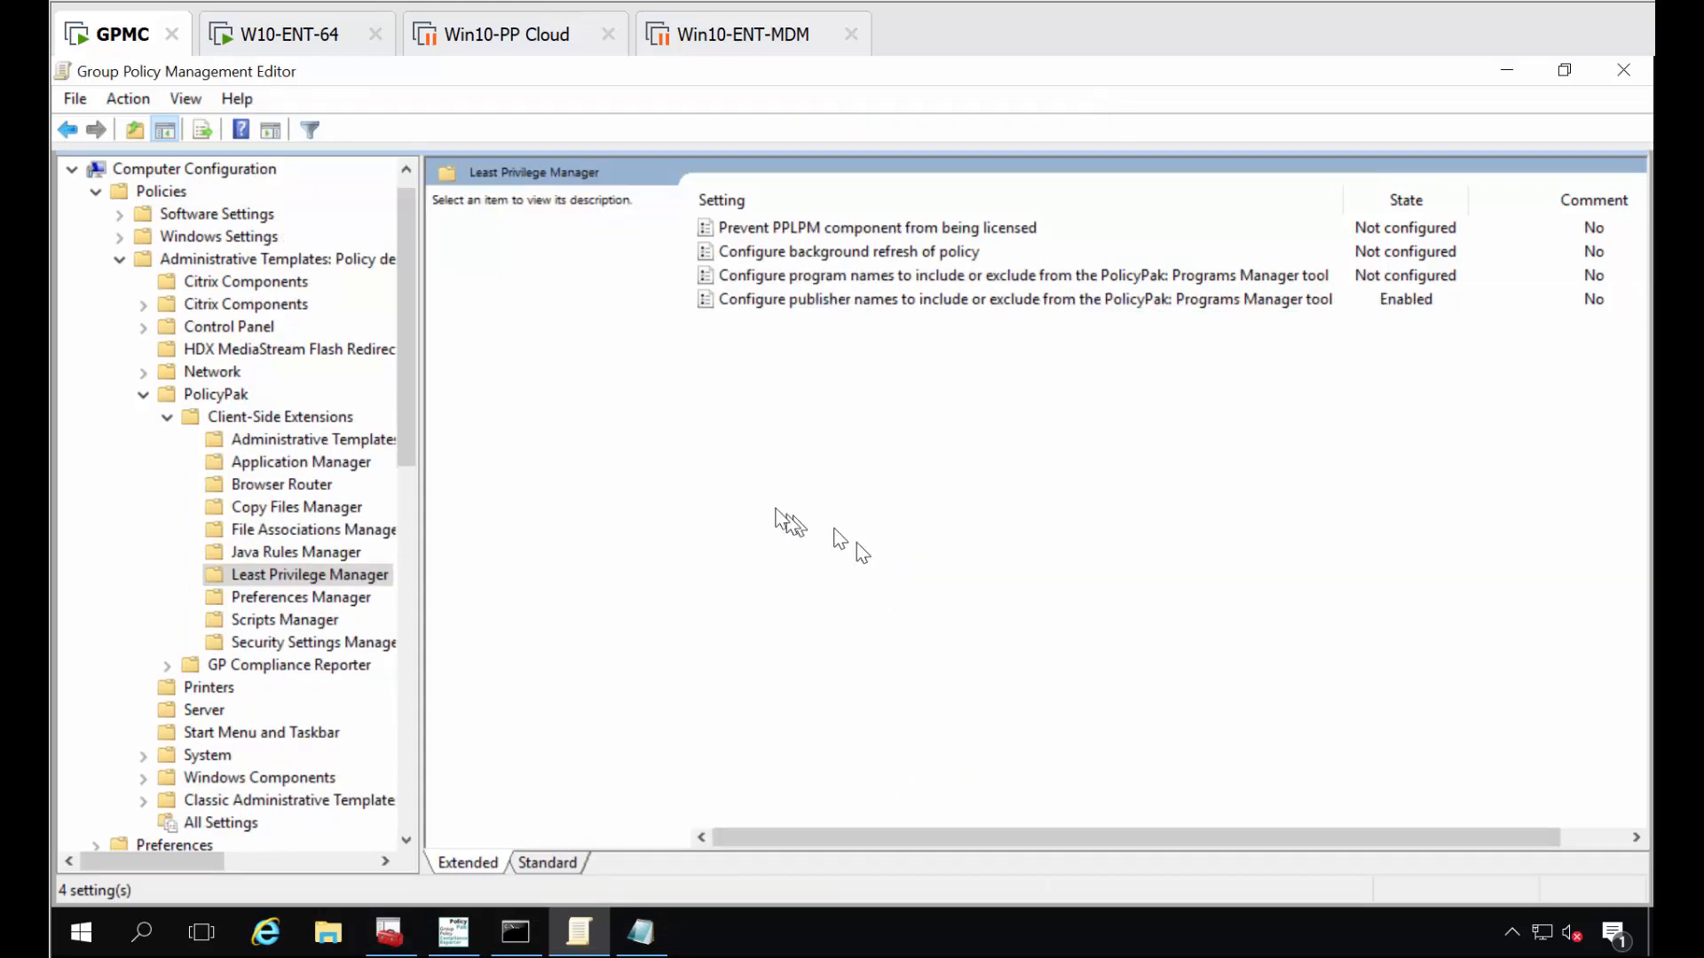
- Return to the W10-ENT-64 machine and run gpupdate again to apply the publisher names policy
{"action": "left_click", "coordinate": [312, 34]}
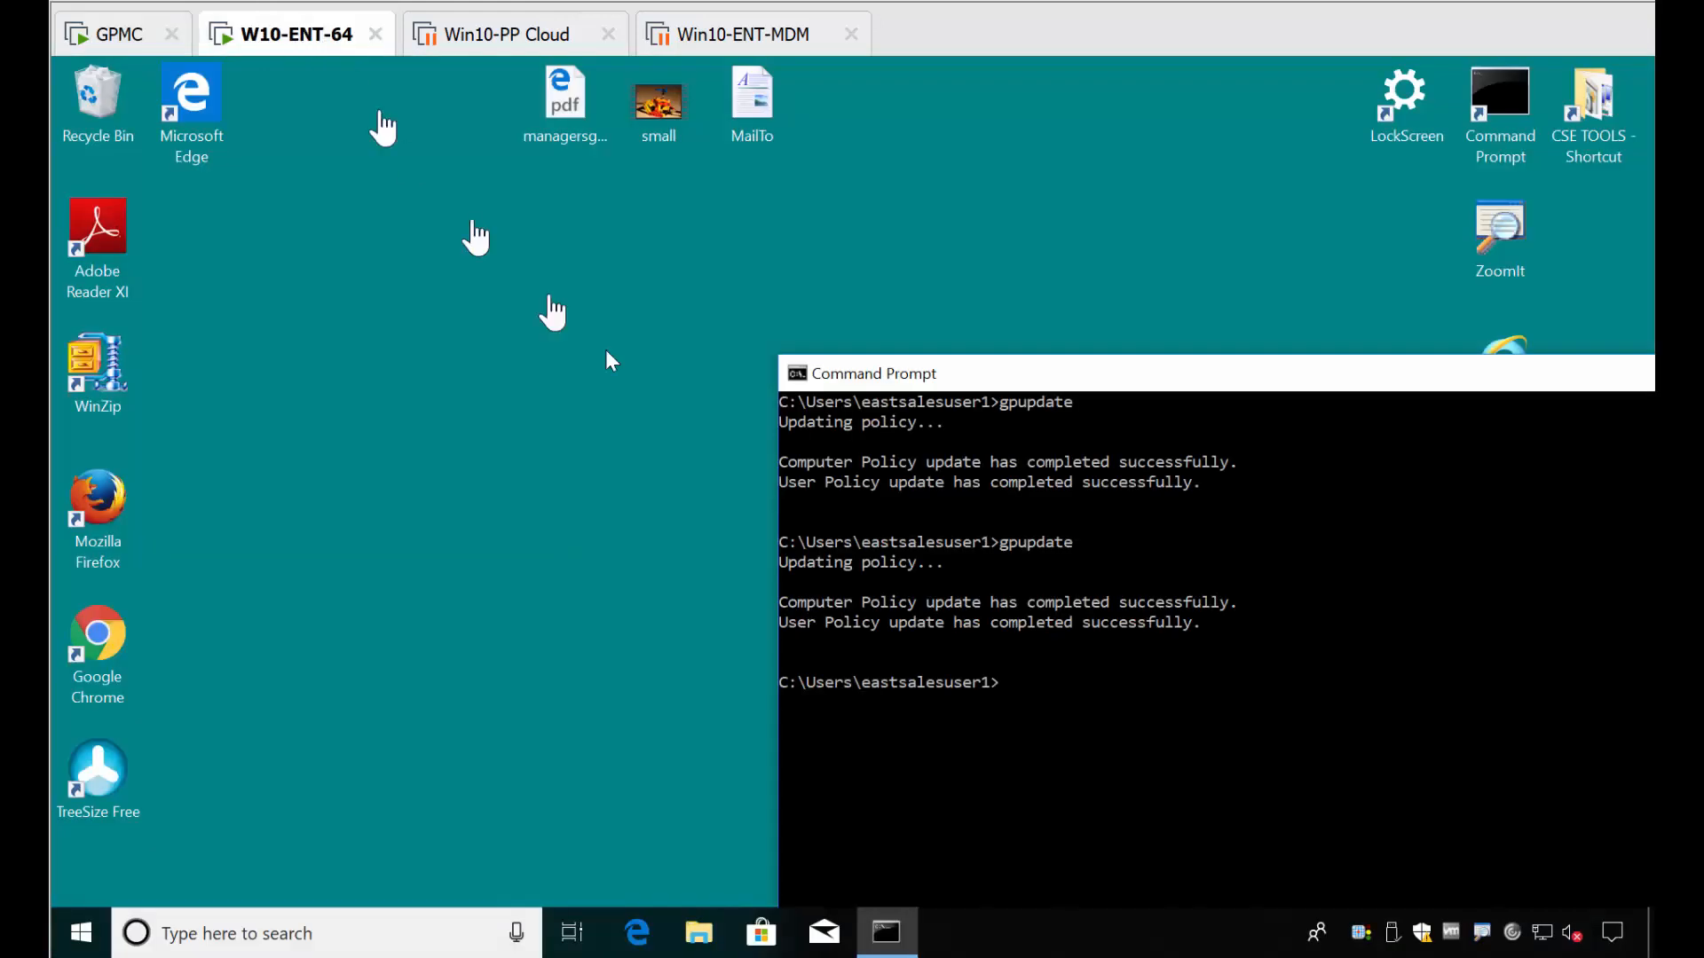
{"action": "left_click", "coordinate": [1371, 785]}
{"action": "key", "text": "Up"}
{"action": "key", "text": "Return"}
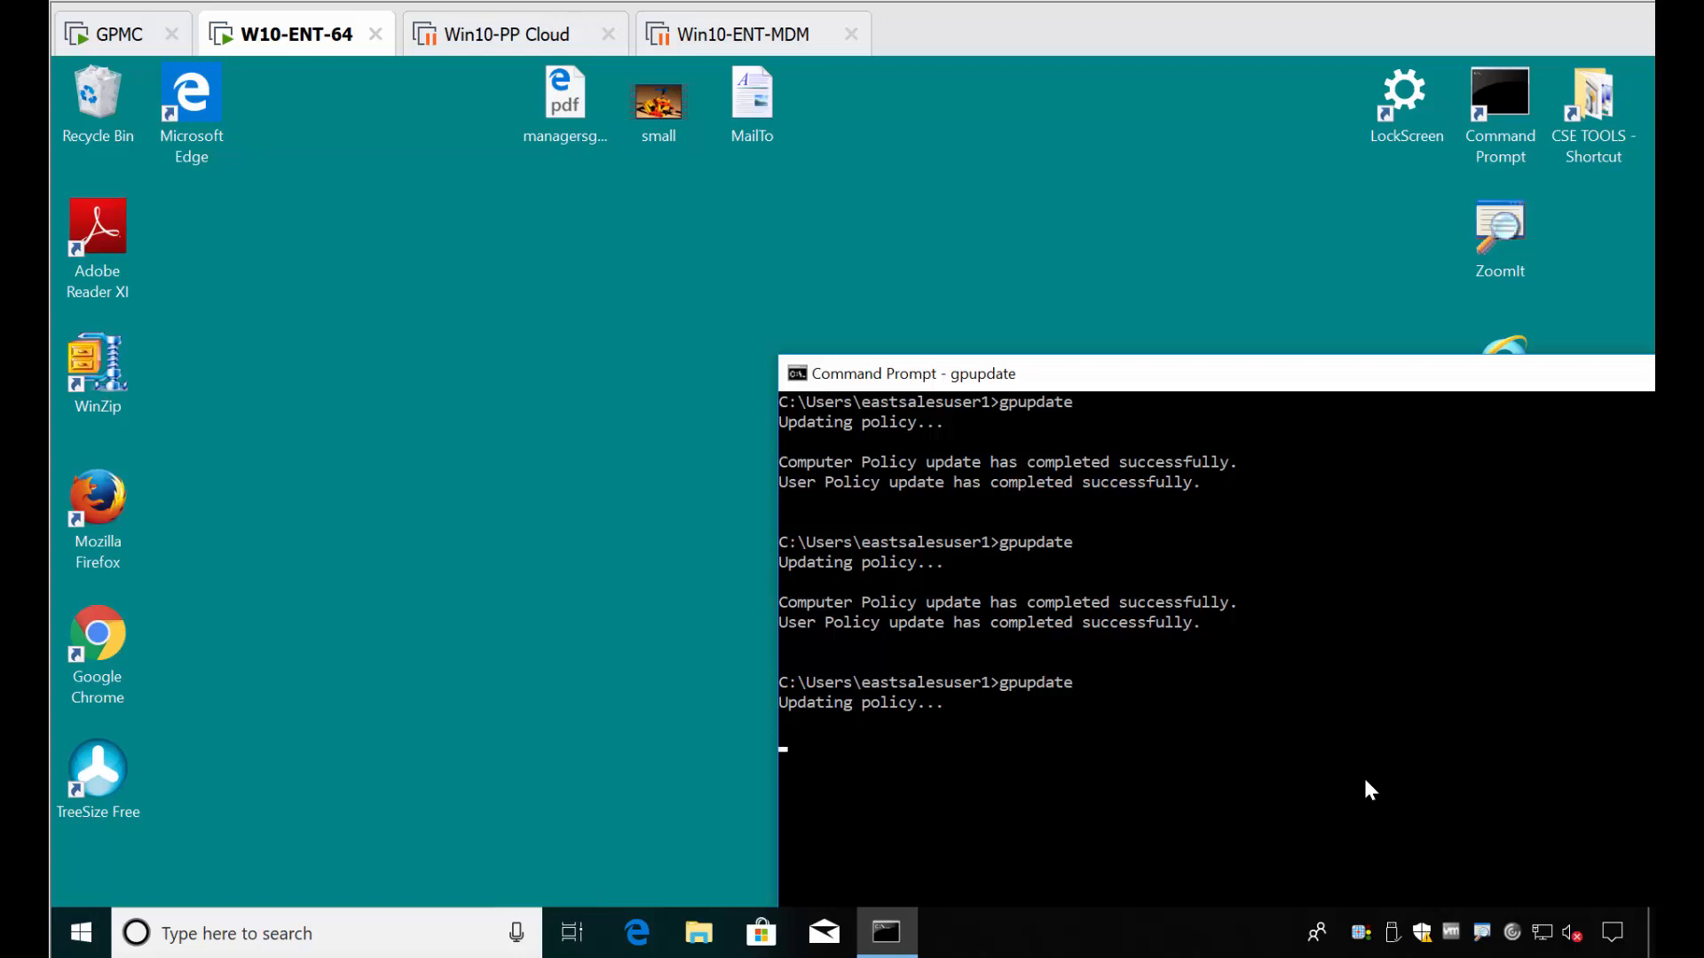
- Launch the Remove Some of your Apps tool from Start to check its publisher-filtered program list
{"action": "left_click", "coordinate": [418, 710]}
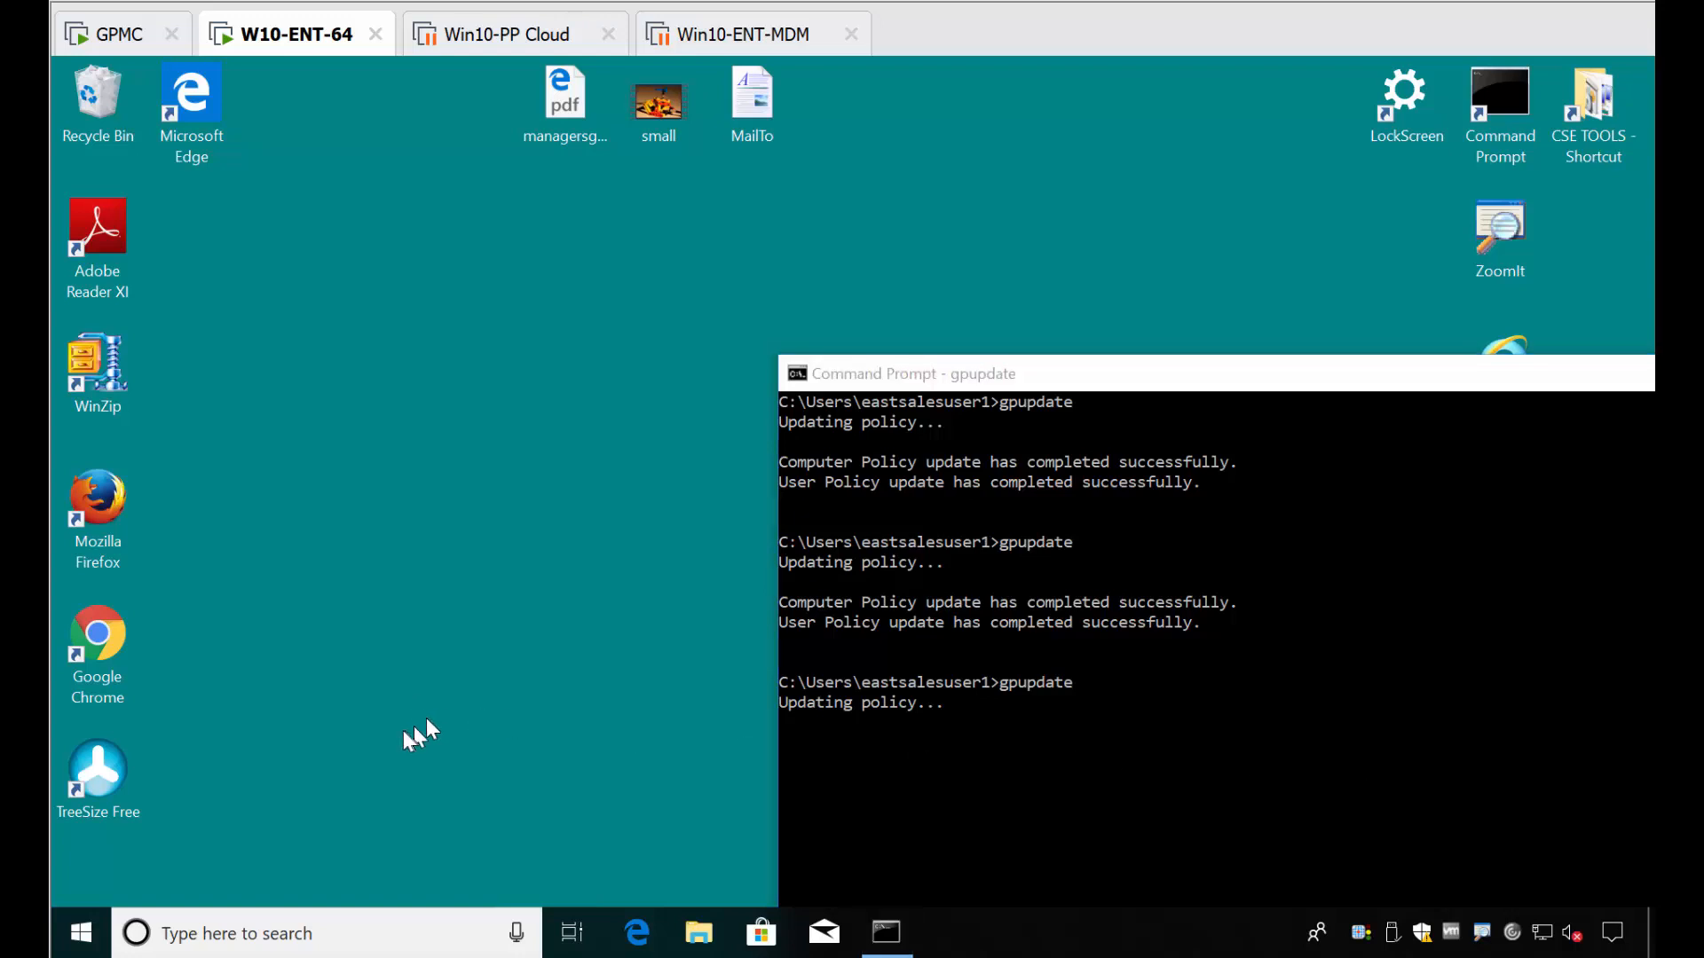
{"action": "left_click", "coordinate": [80, 939]}
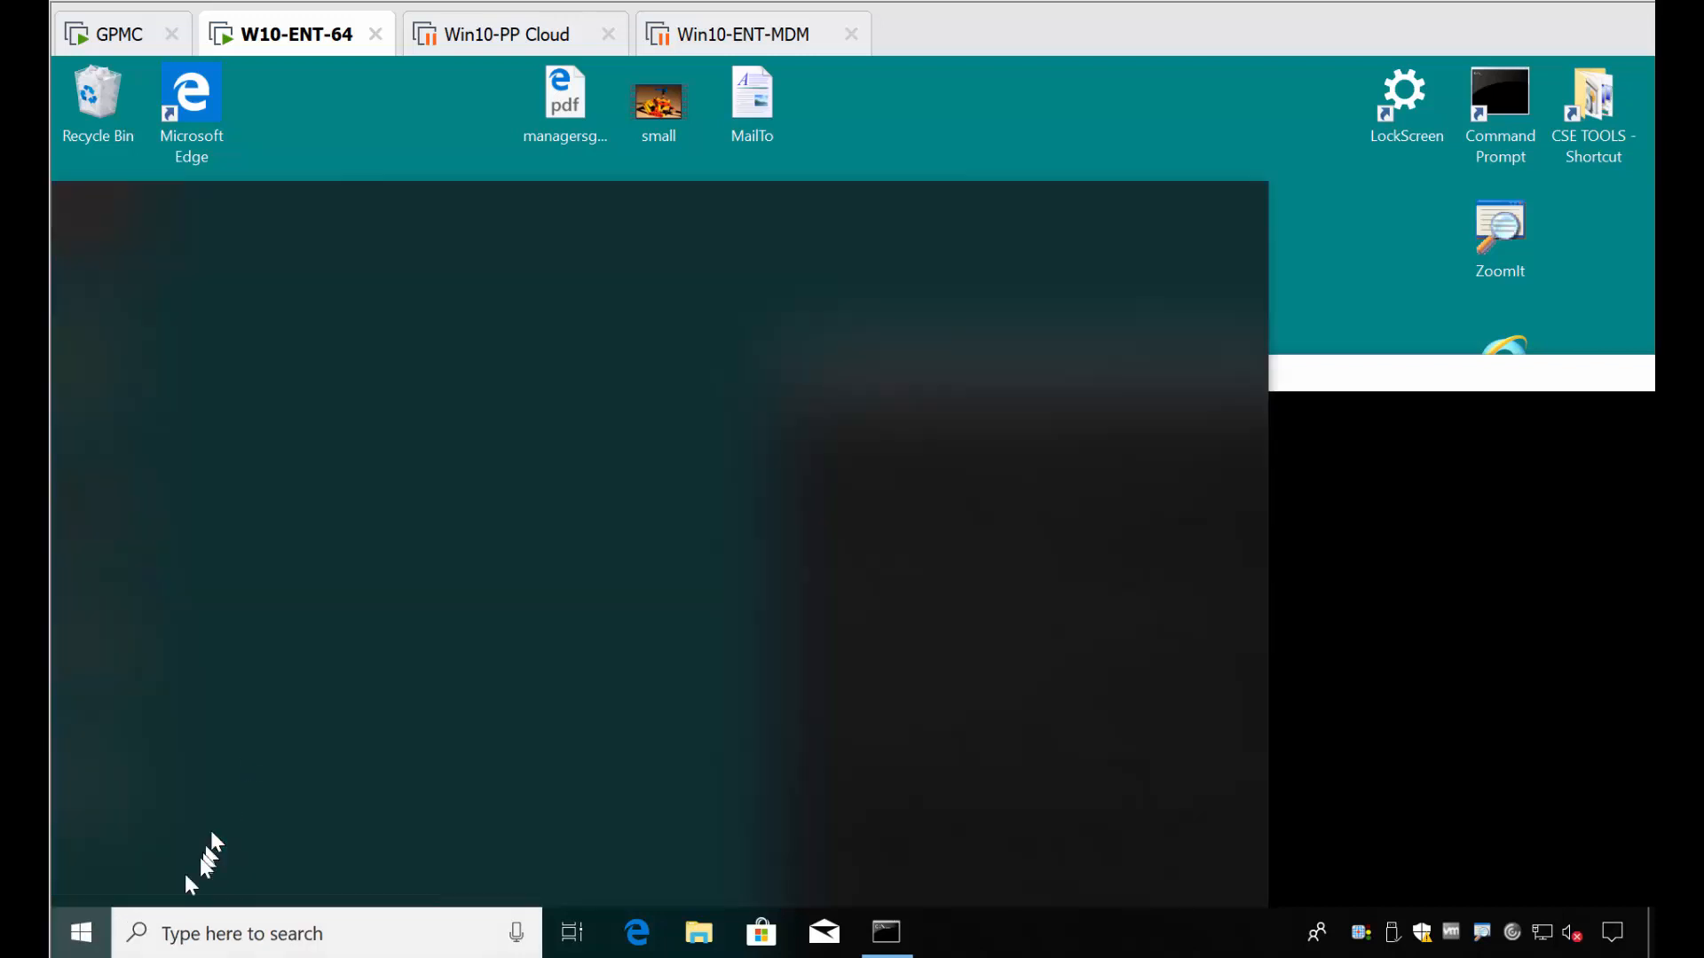
{"action": "left_click", "coordinate": [781, 342]}
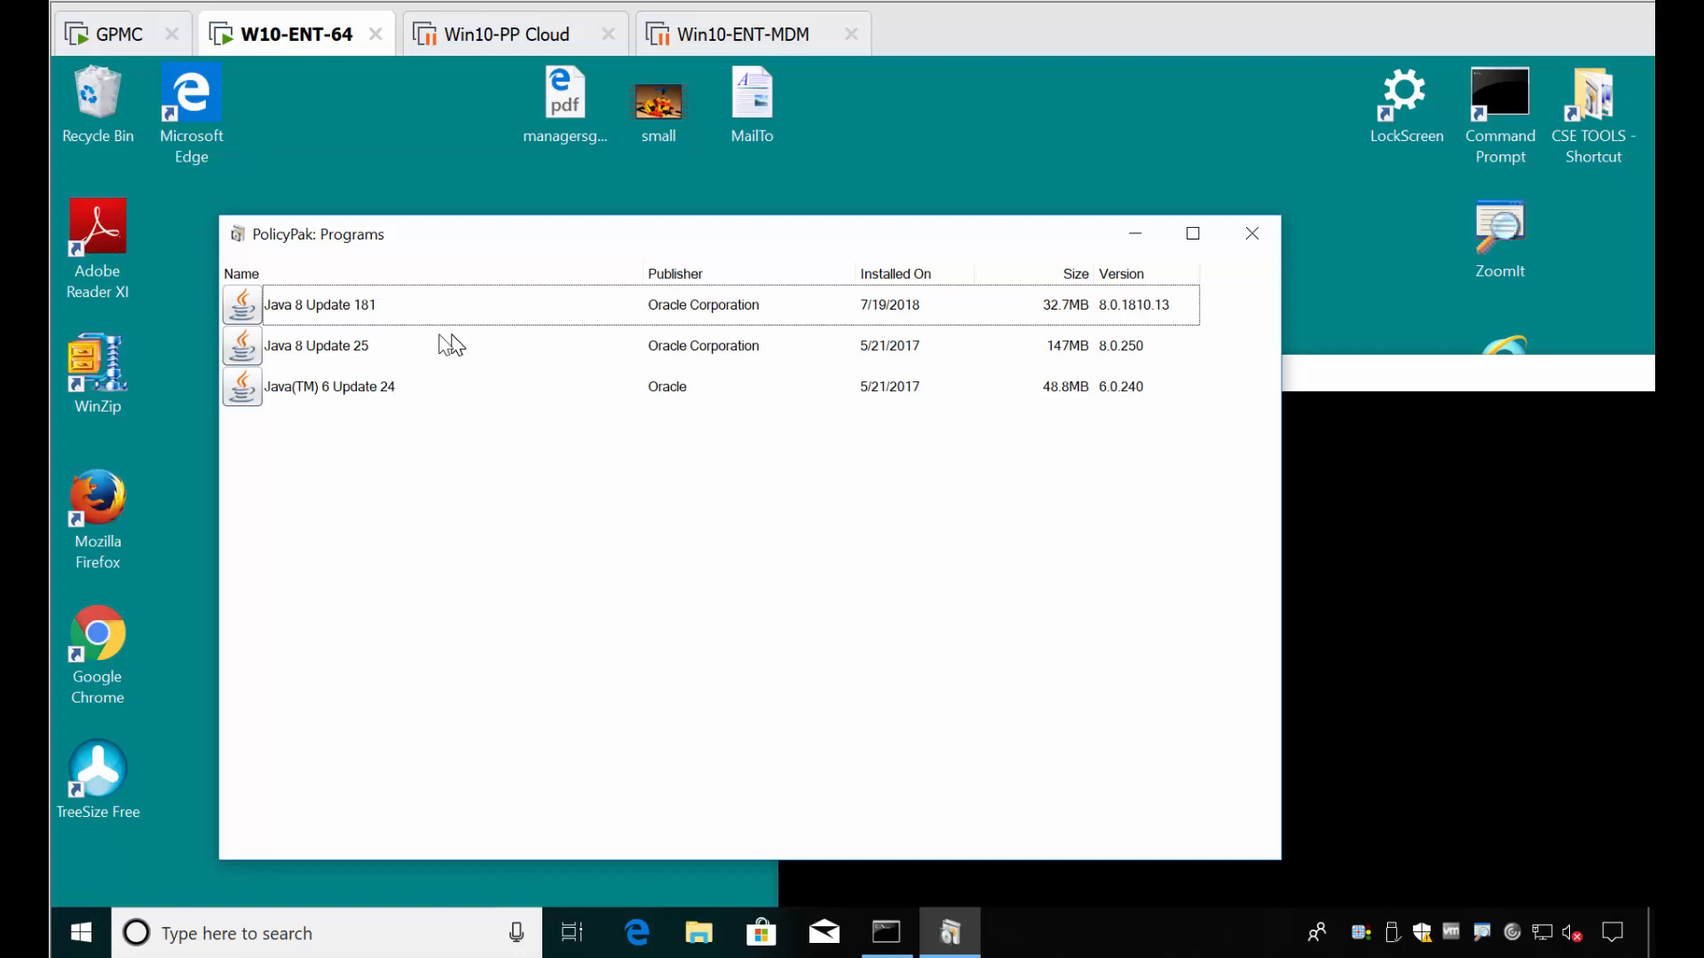
- Uninstall Java 8 Update 25 from the PolicyPak programs list, and close the tool and the Command Prompt
{"action": "right_click", "coordinate": [362, 344]}
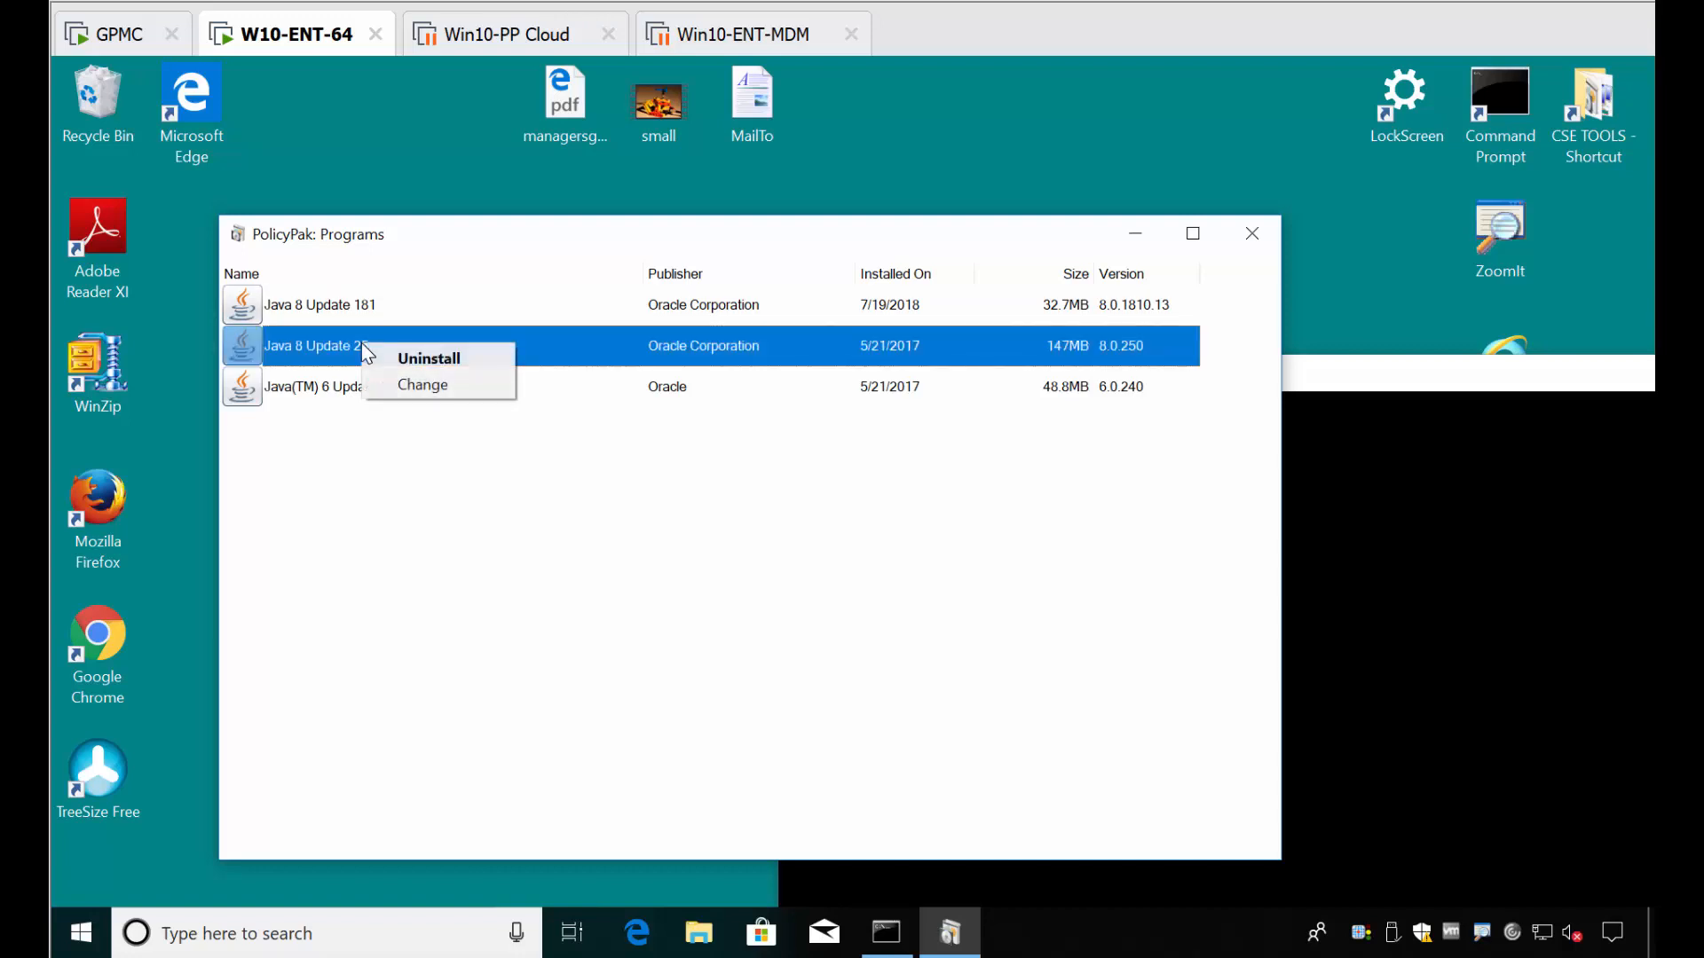
{"action": "left_click", "coordinate": [458, 364]}
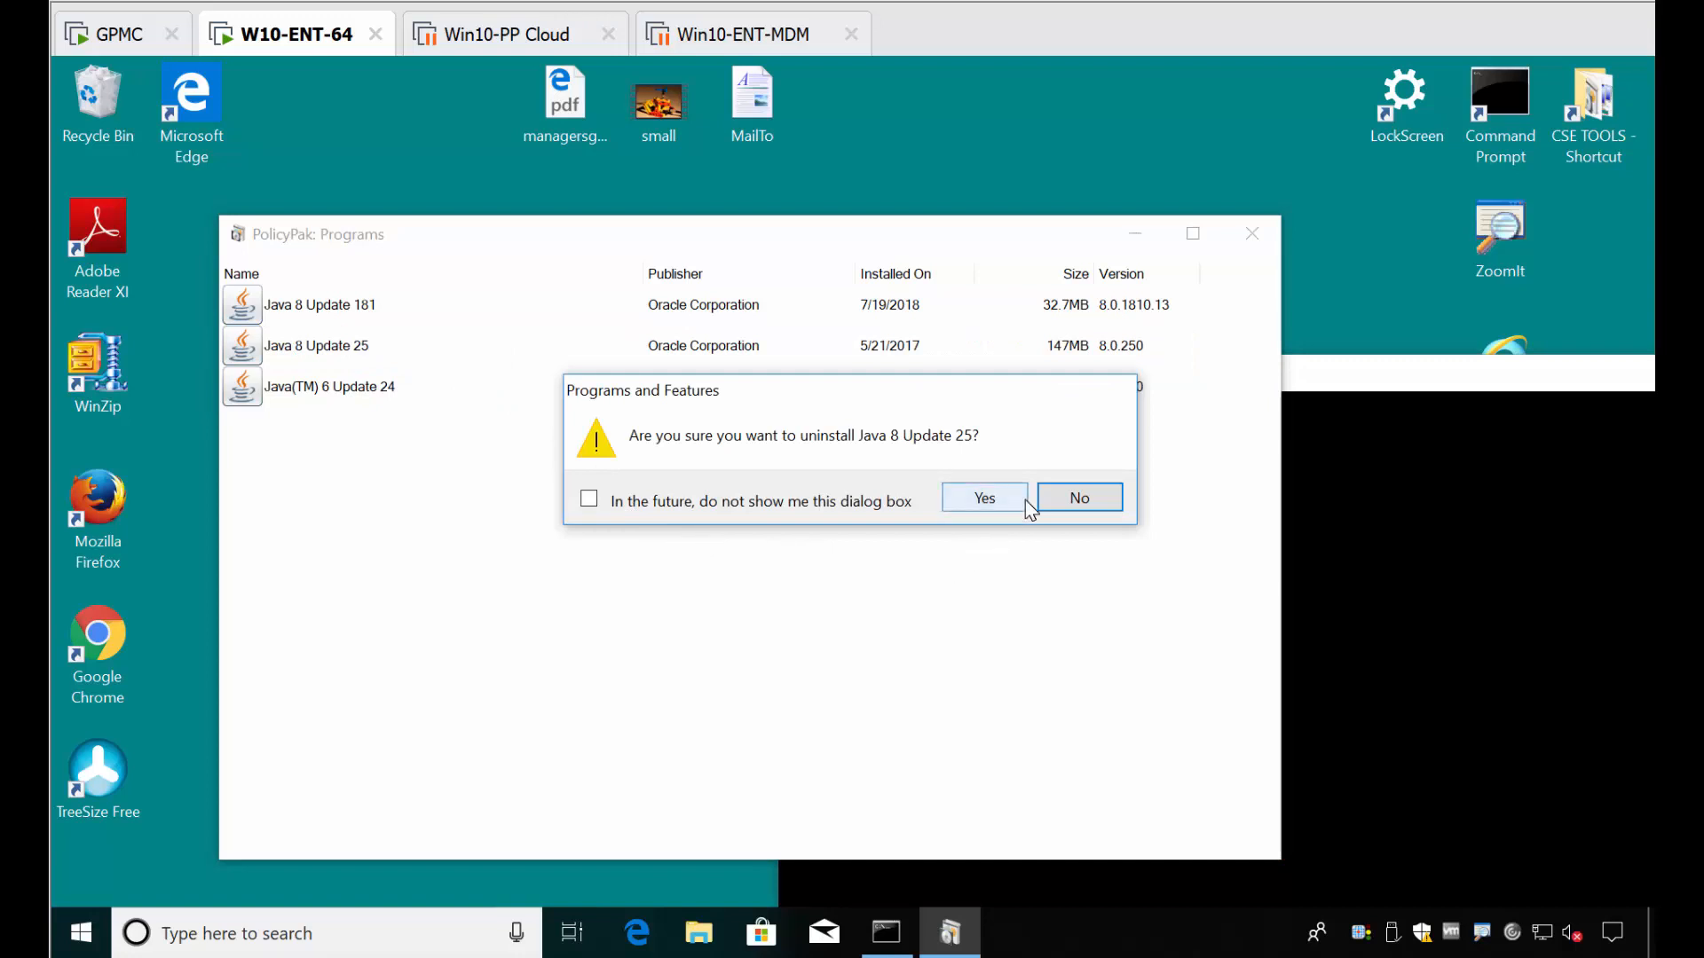
{"action": "left_click", "coordinate": [984, 498]}
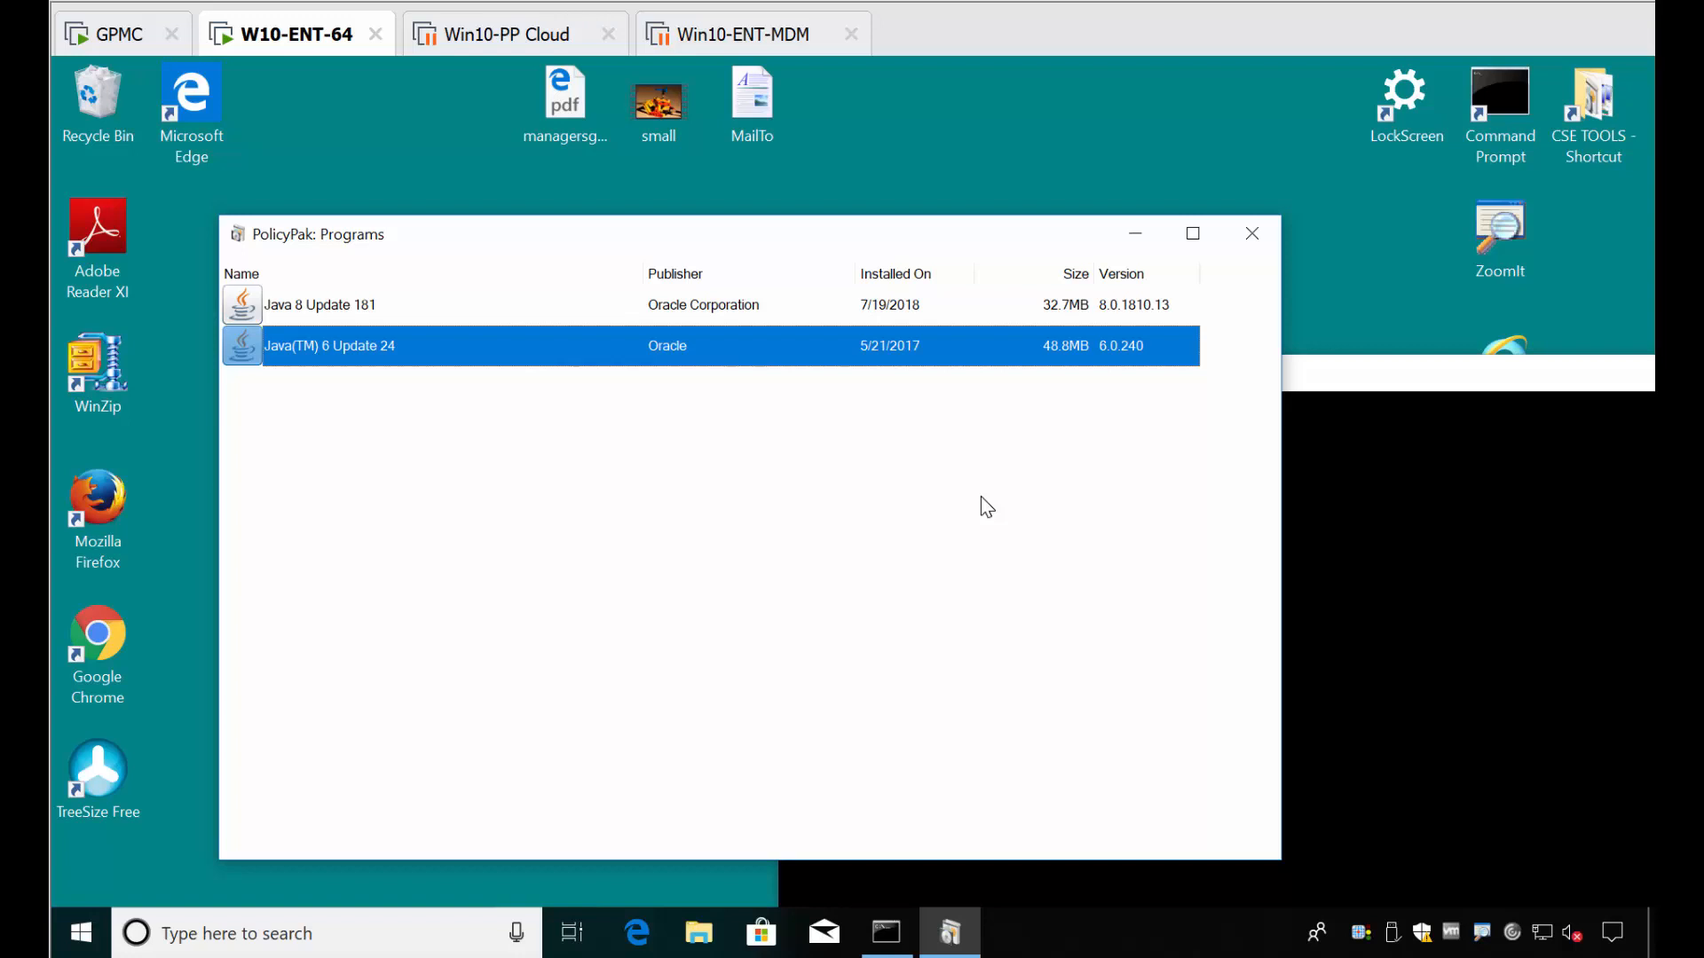
{"action": "left_click", "coordinate": [1261, 238]}
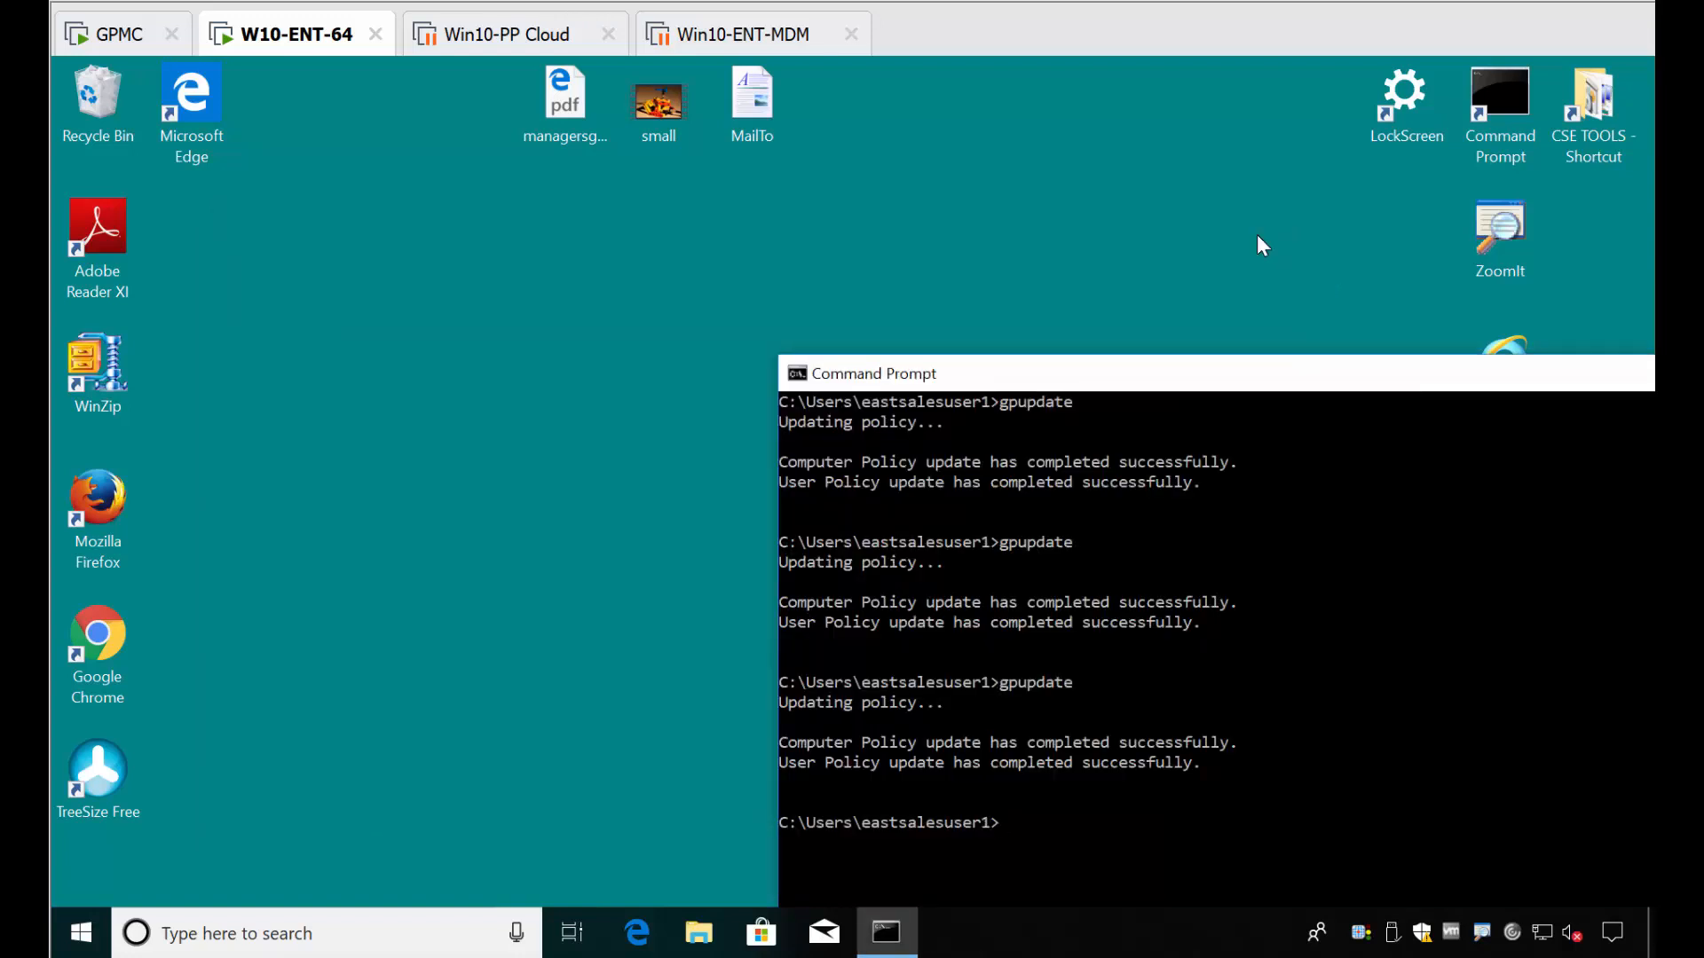
{"action": "double_click", "coordinate": [790, 370]}
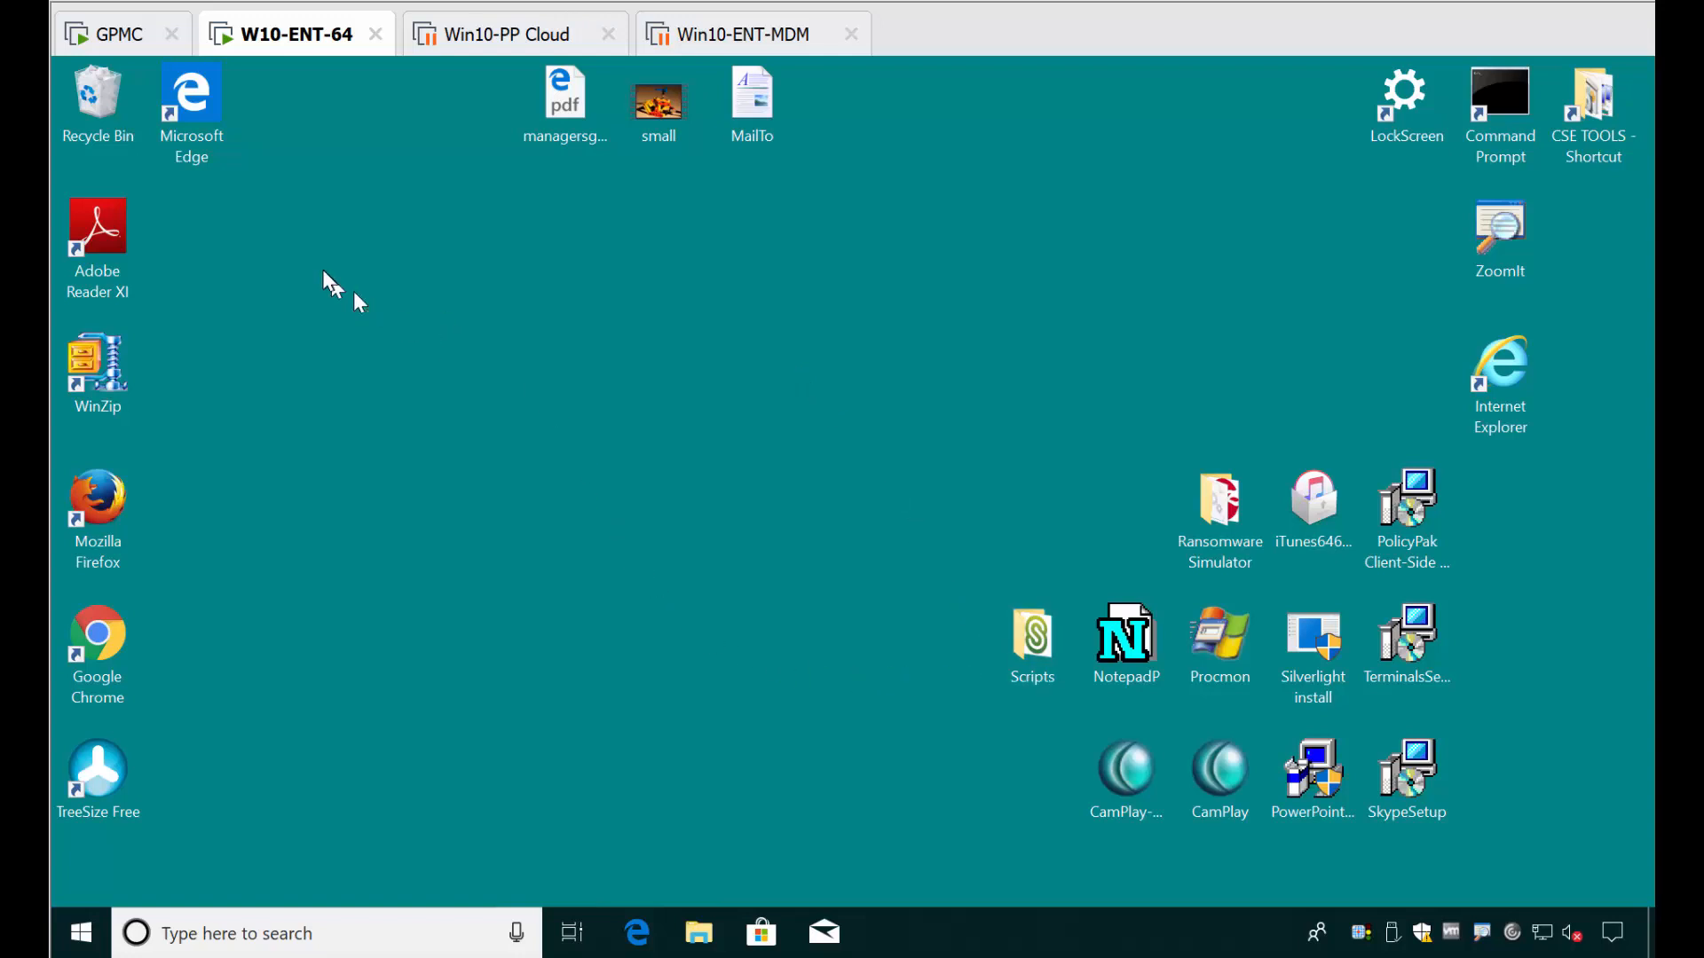
{"action": "right_click", "coordinate": [214, 227]}
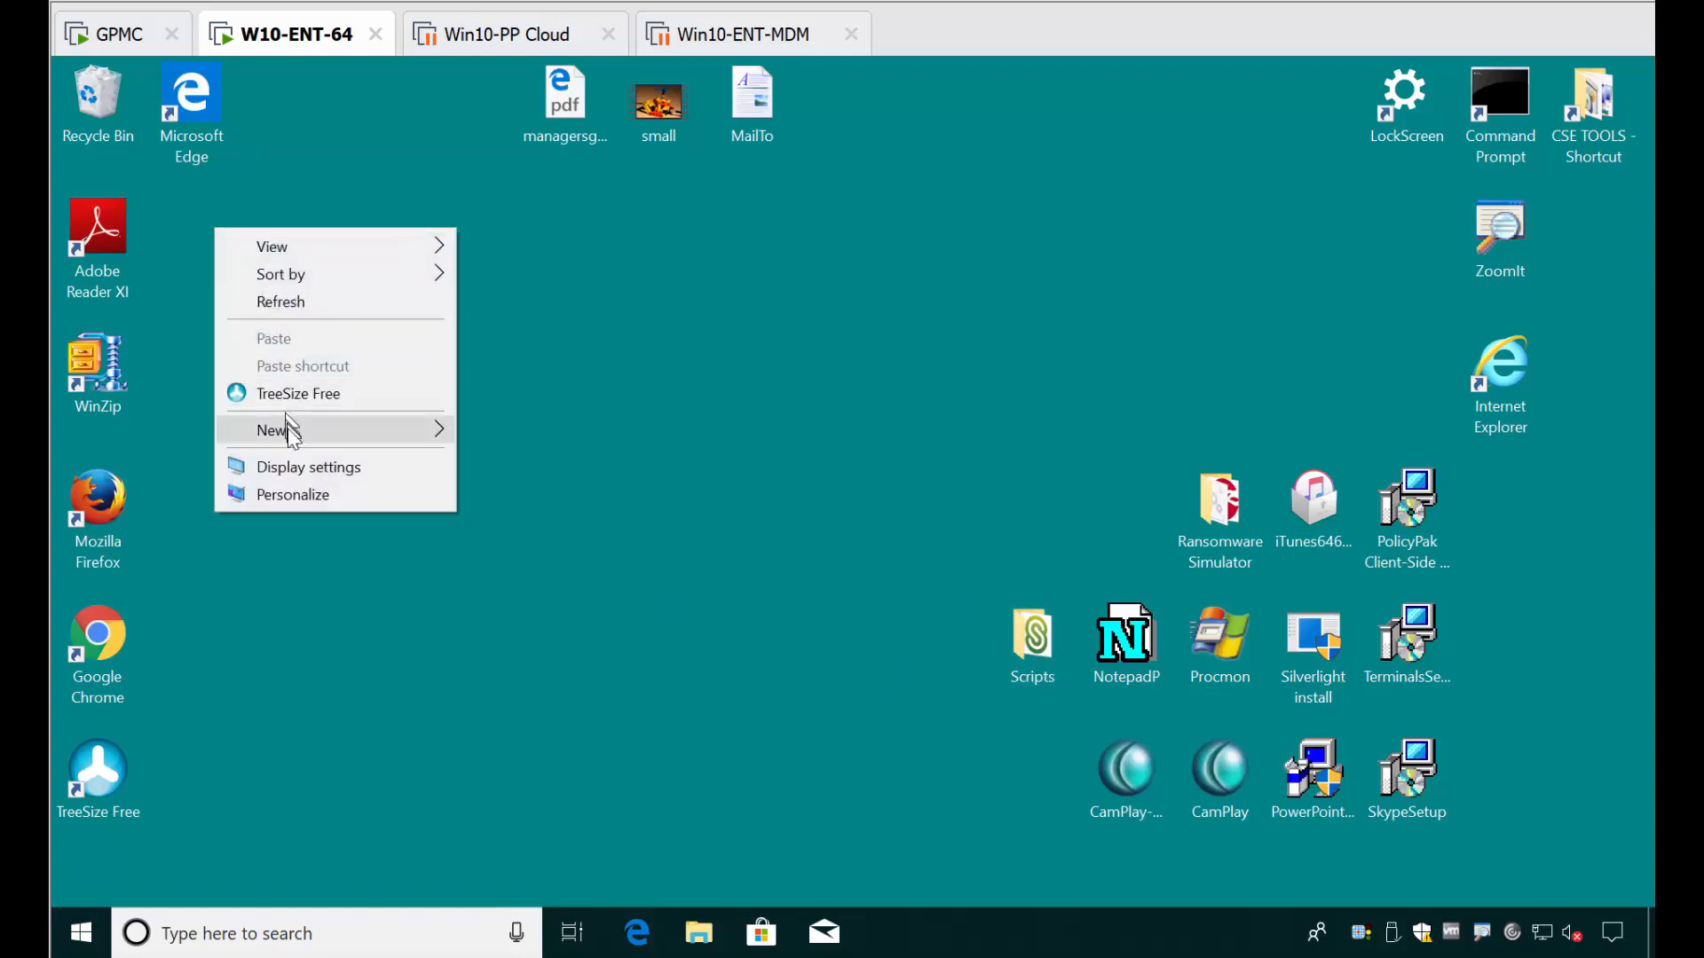
{"action": "mouse_move", "coordinate": [324, 430]}
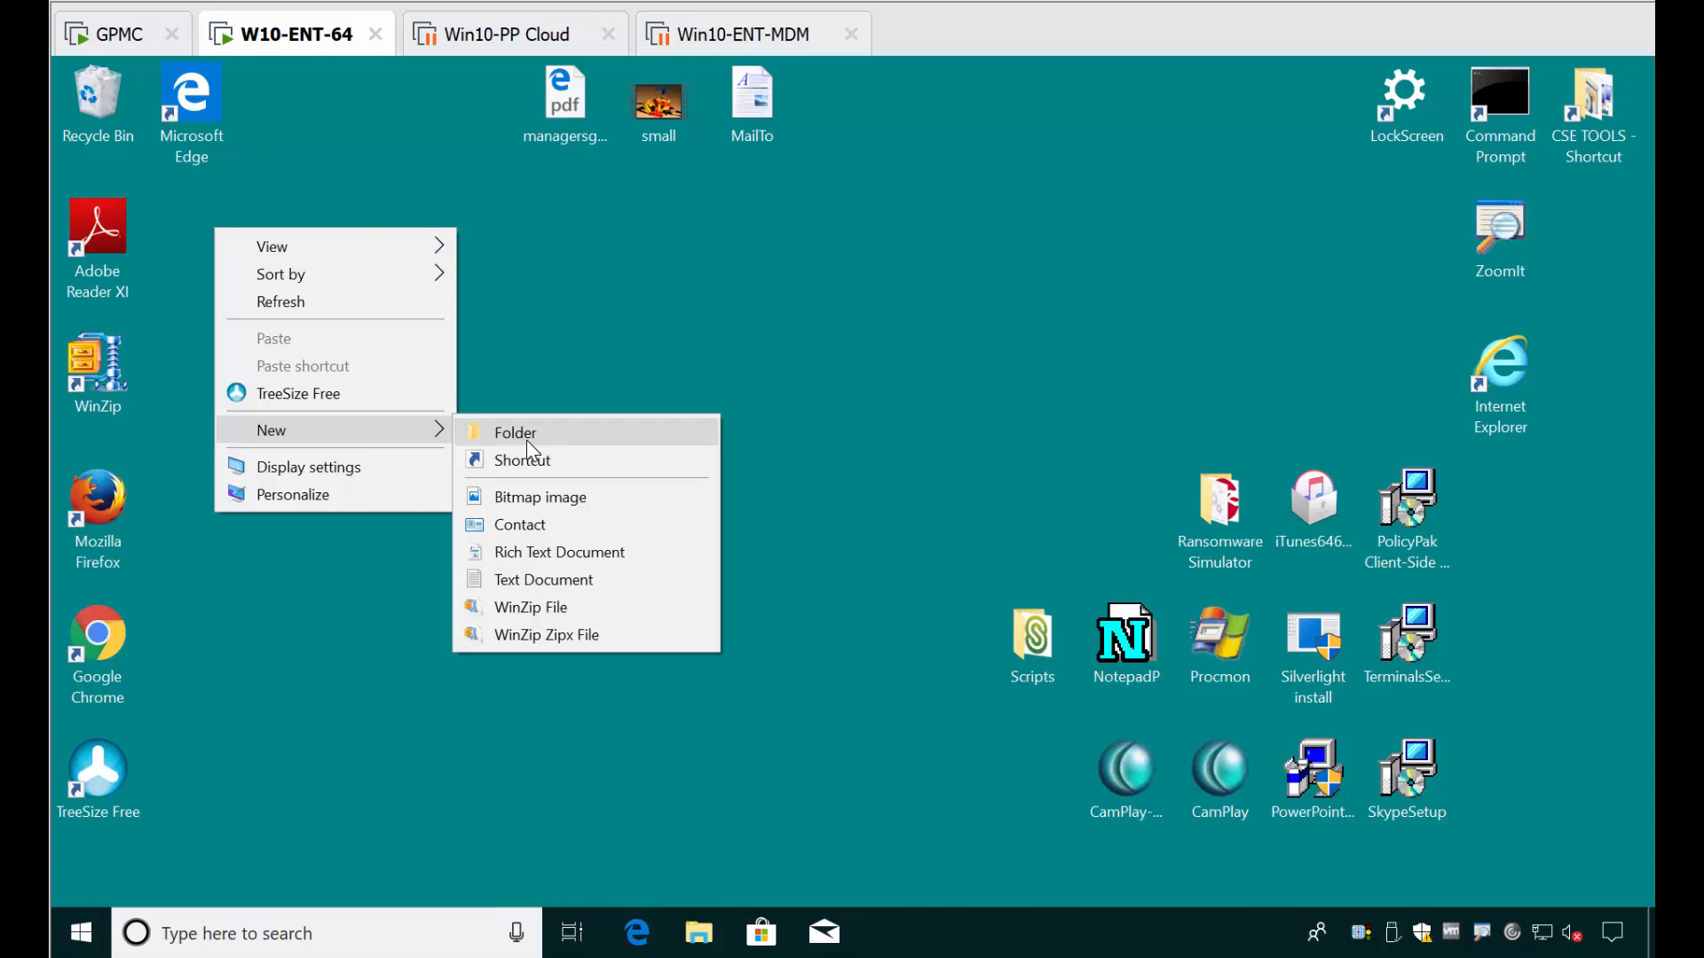
{"action": "left_click", "coordinate": [332, 129]}
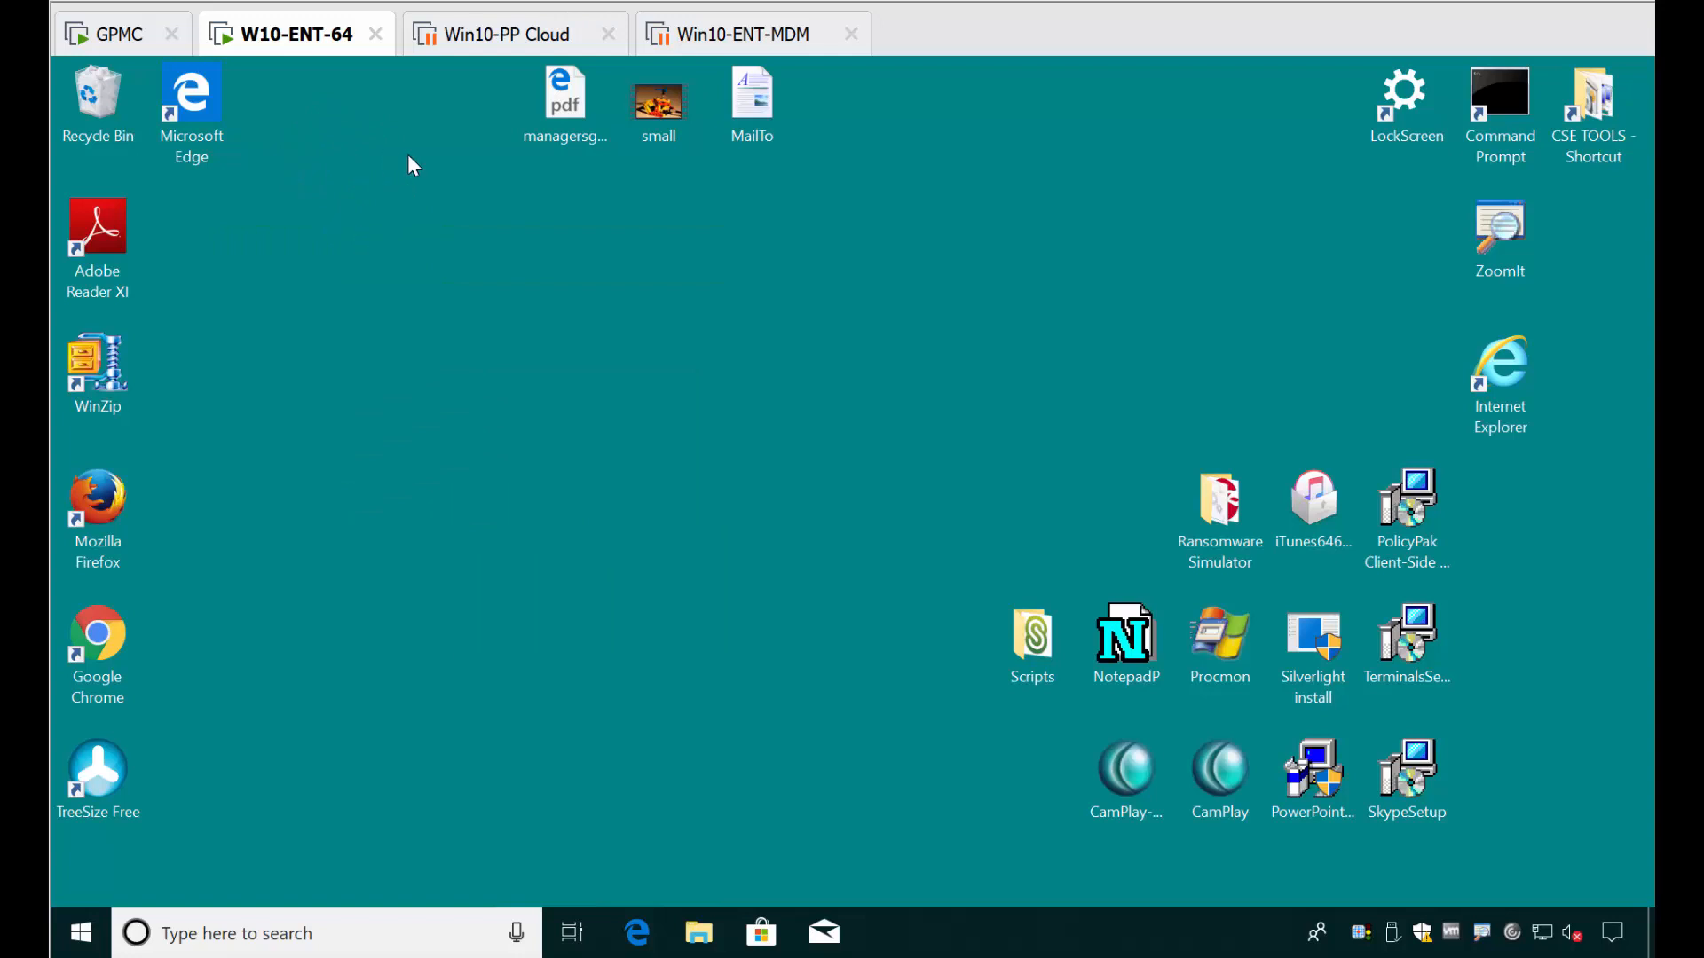